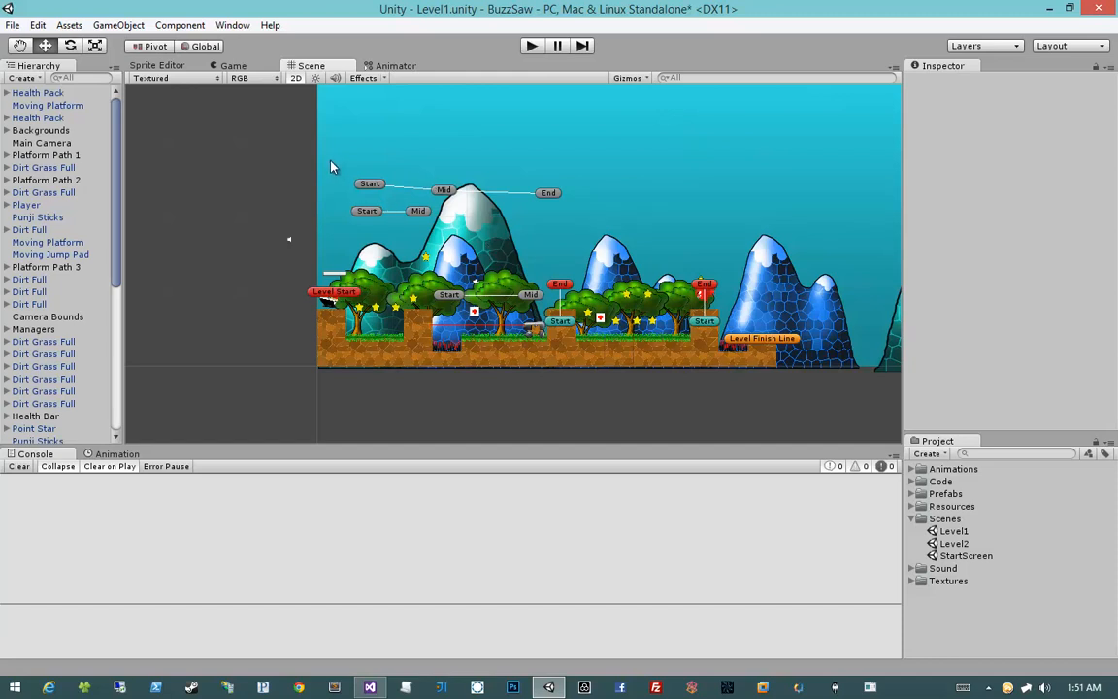
Delete the level's platforms, paths, hazards and pickups, keeping Backgrounds, Main Camera, Player, Camera Bounds, Managers, Health Bar, Theme and Level Finish Line
{"action": "left_click_drag", "start_coordinate": [337, 156], "coordinate": [813, 392]}
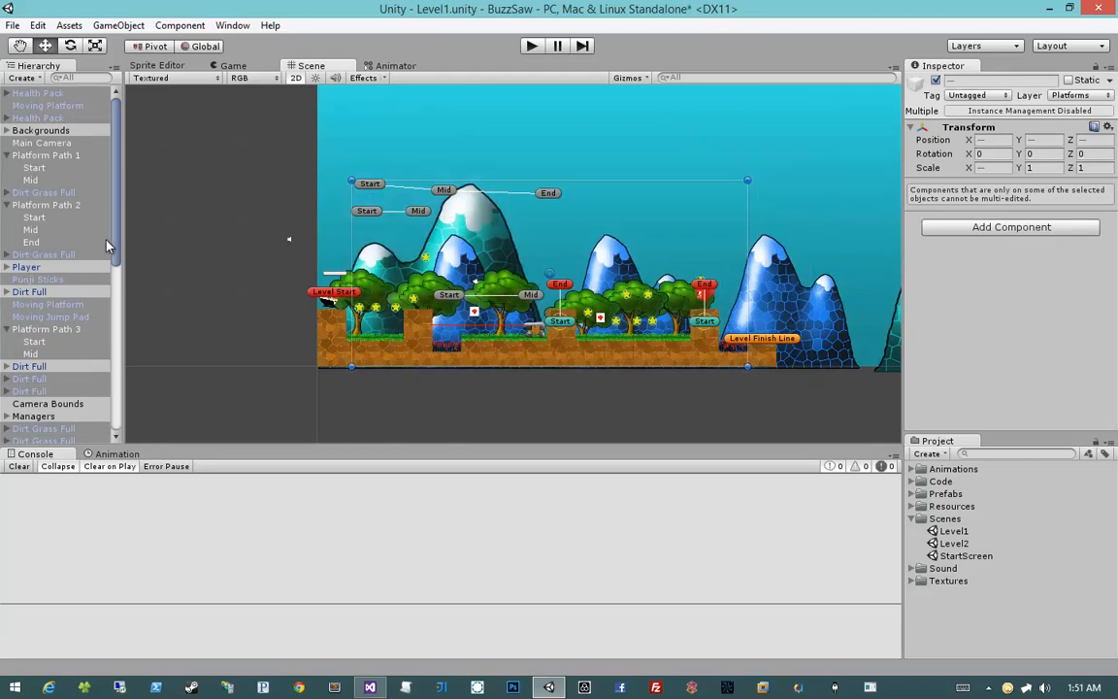
{"action": "left_click", "coordinate": [8, 331]}
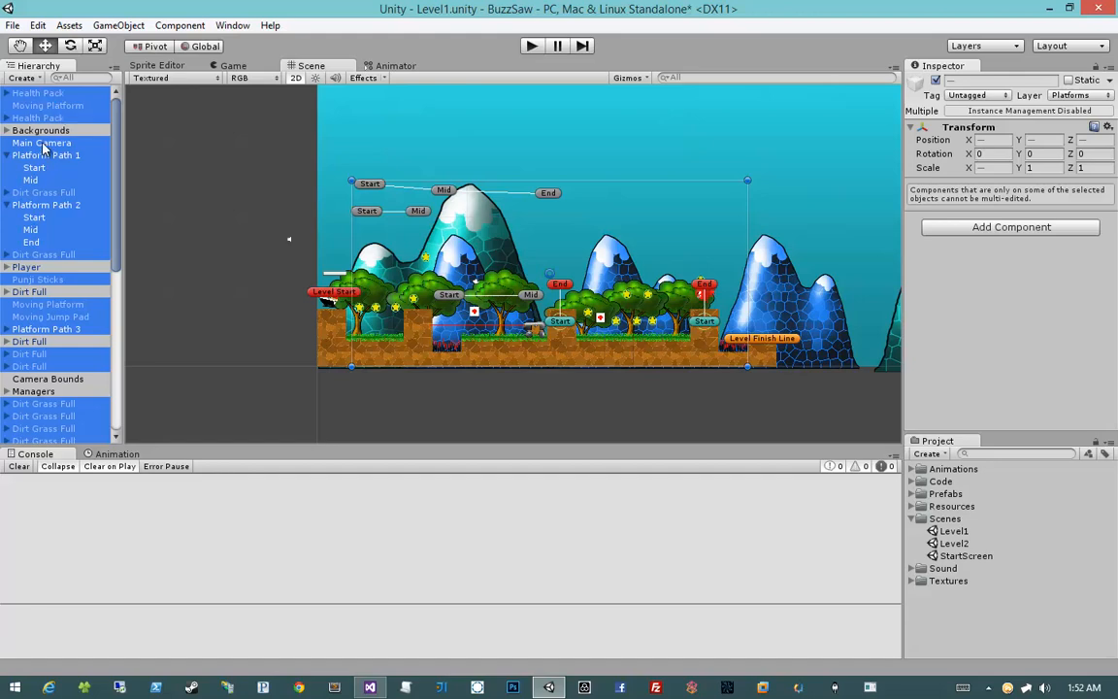
{"action": "scroll", "coordinate": [43, 148], "scroll_direction": "down", "scroll_amount": 5}
{"action": "left_click_drag", "start_coordinate": [252, 445], "coordinate": [262, 529]}
{"action": "scroll", "coordinate": [15, 276], "scroll_direction": "up", "scroll_amount": 5}
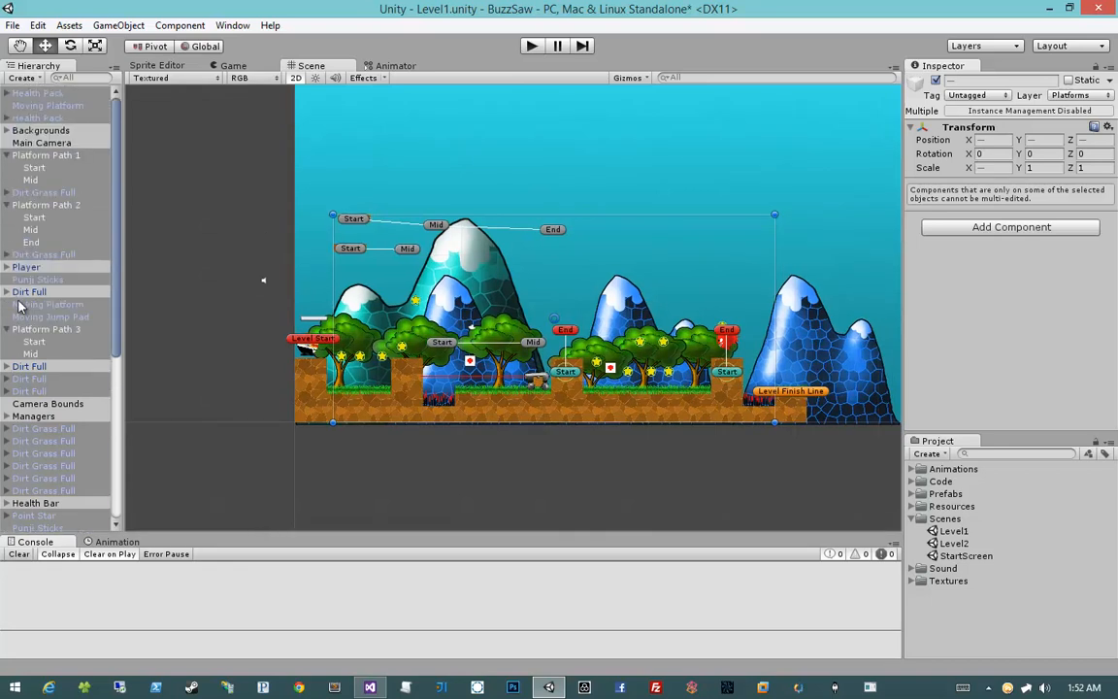
{"action": "left_click", "coordinate": [7, 206]}
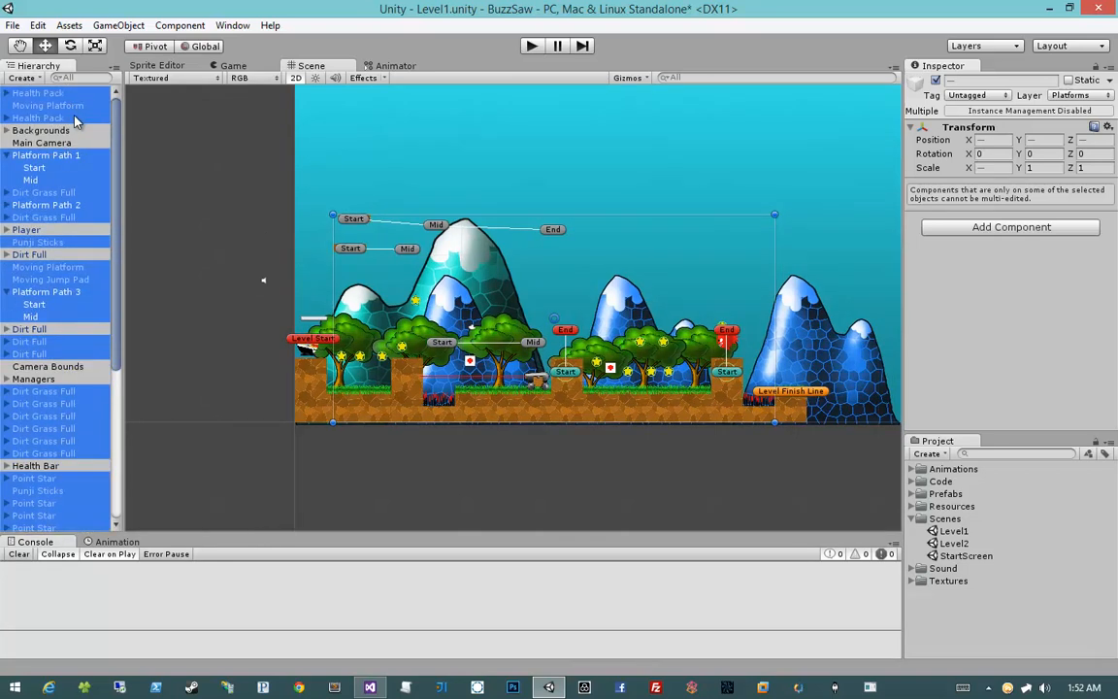
{"action": "left_click", "coordinate": [7, 155]}
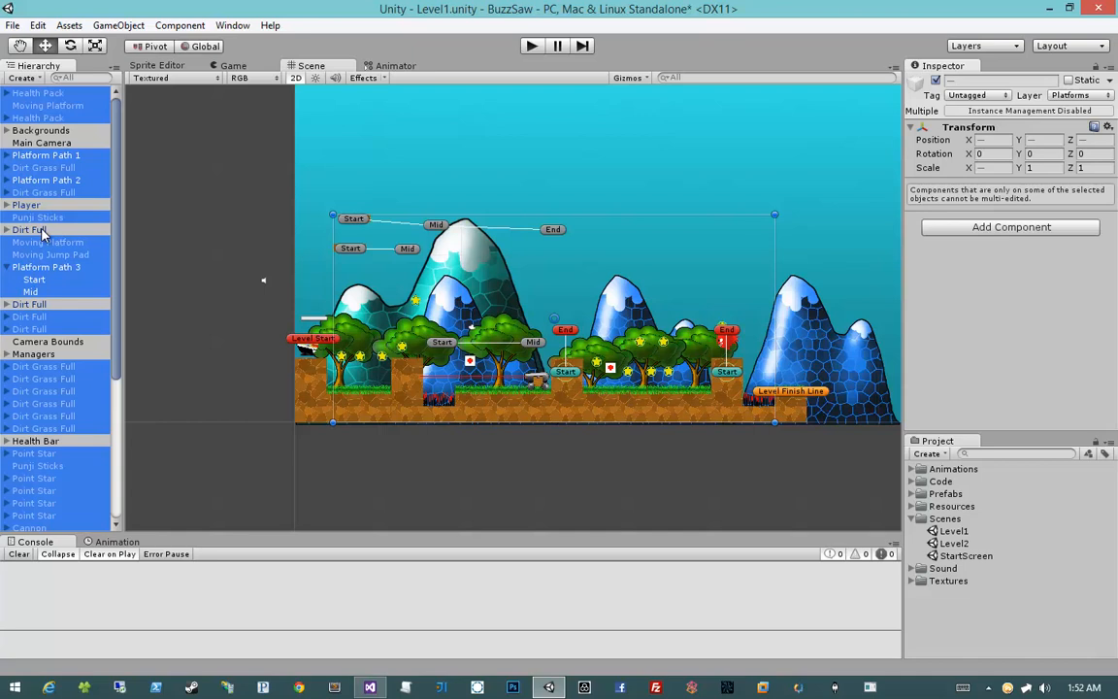
{"action": "left_click", "coordinate": [7, 180]}
{"action": "left_click", "coordinate": [7, 155]}
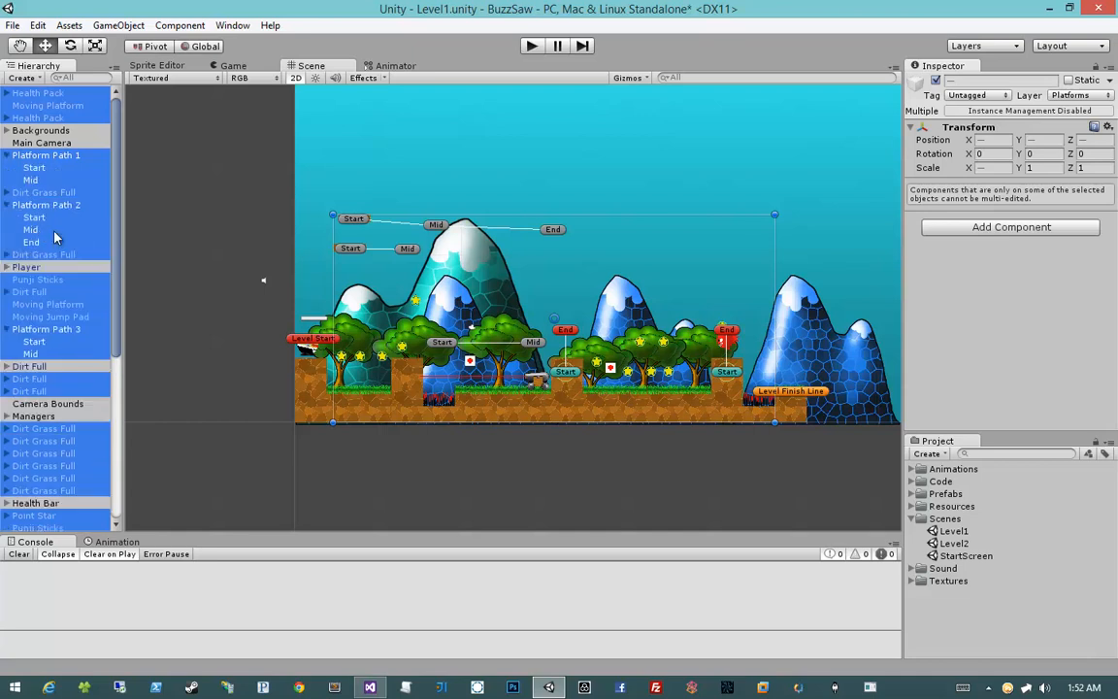
{"action": "left_click", "coordinate": [7, 204]}
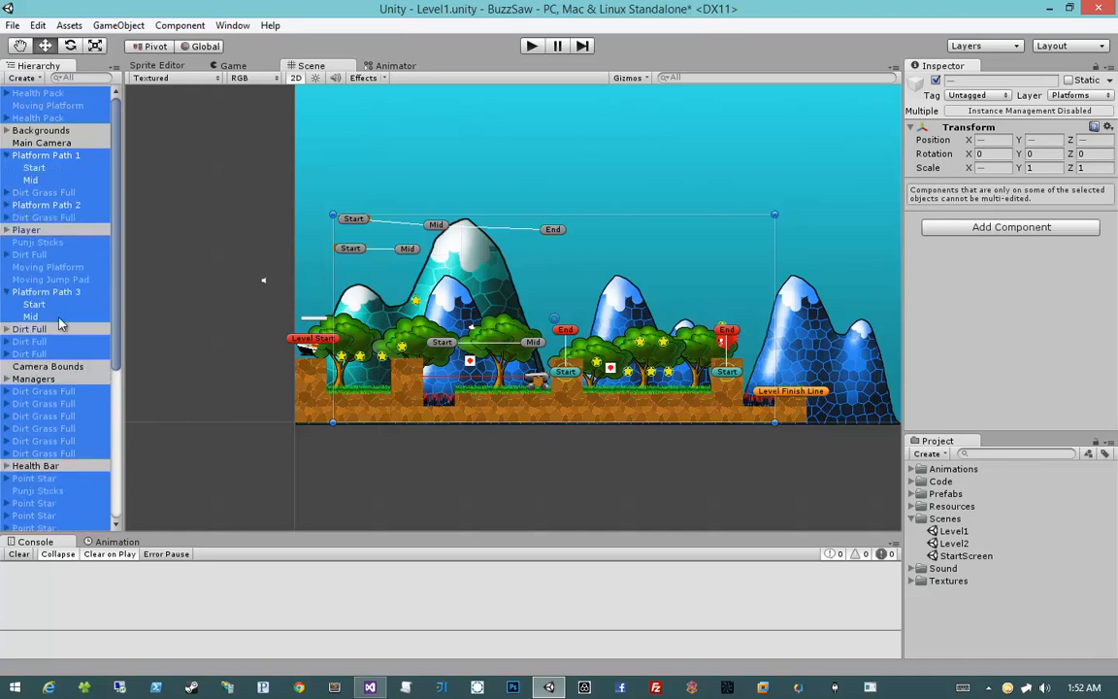
{"action": "scroll", "coordinate": [72, 258], "scroll_direction": "down", "scroll_amount": 4}
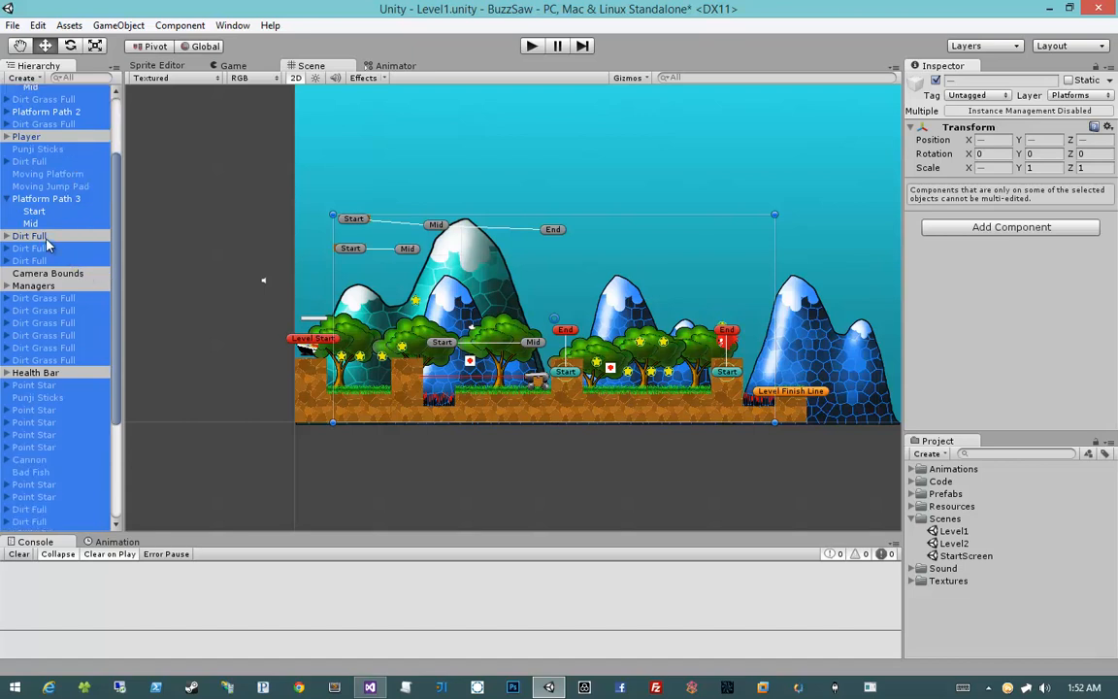
{"action": "left_click", "coordinate": [47, 240], "text": "ctrl"}
{"action": "scroll", "coordinate": [47, 248], "scroll_direction": "down", "scroll_amount": 4}
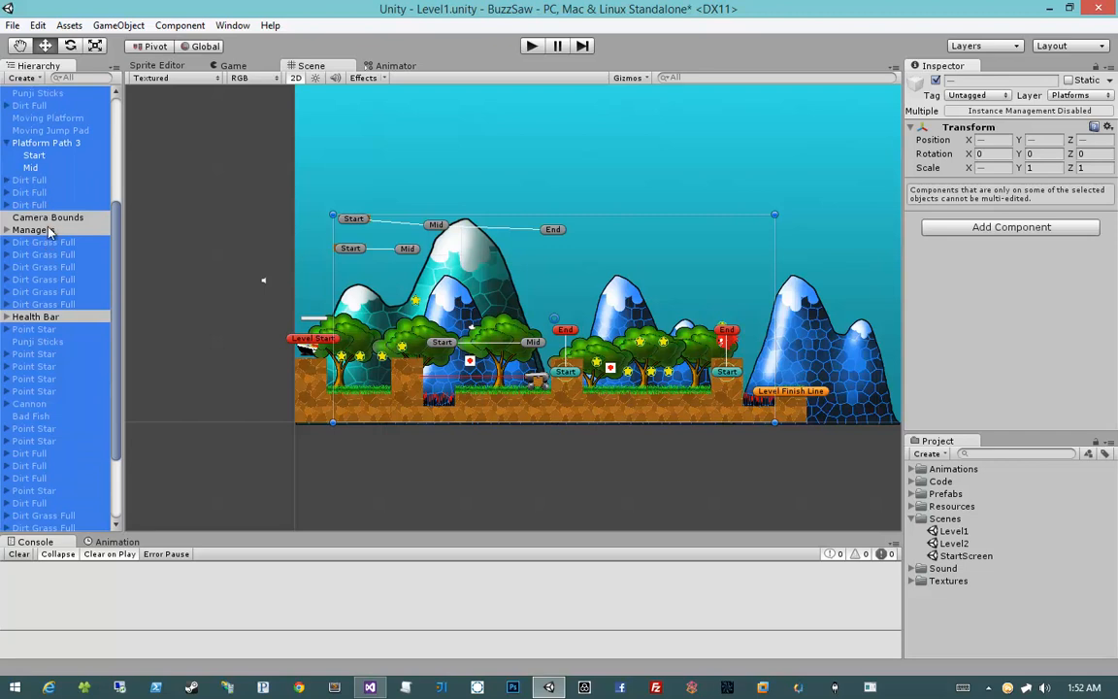
{"action": "scroll", "coordinate": [49, 231], "scroll_direction": "down", "scroll_amount": 2}
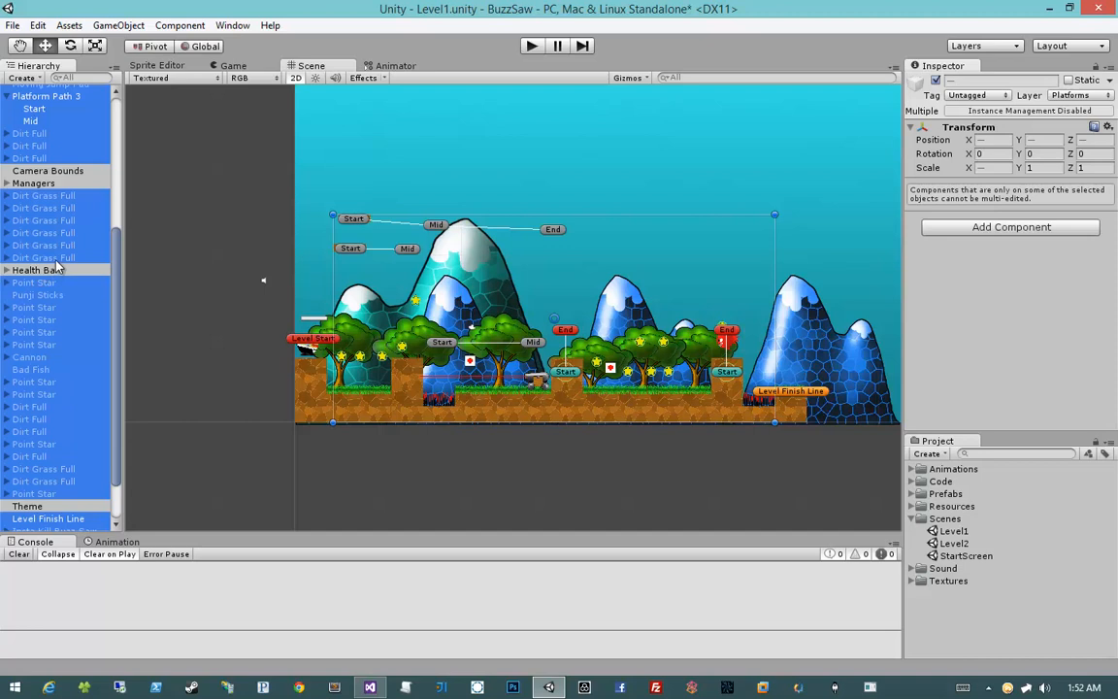
{"action": "scroll", "coordinate": [46, 238], "scroll_direction": "down", "scroll_amount": 2}
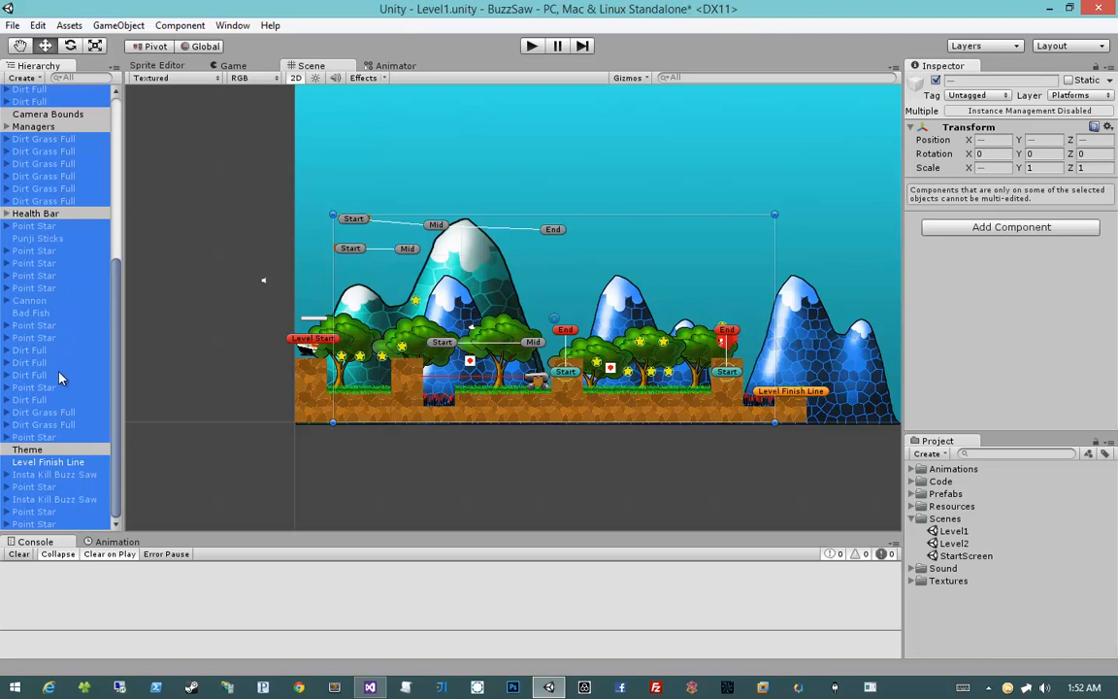
{"action": "left_click", "coordinate": [71, 464], "text": "ctrl"}
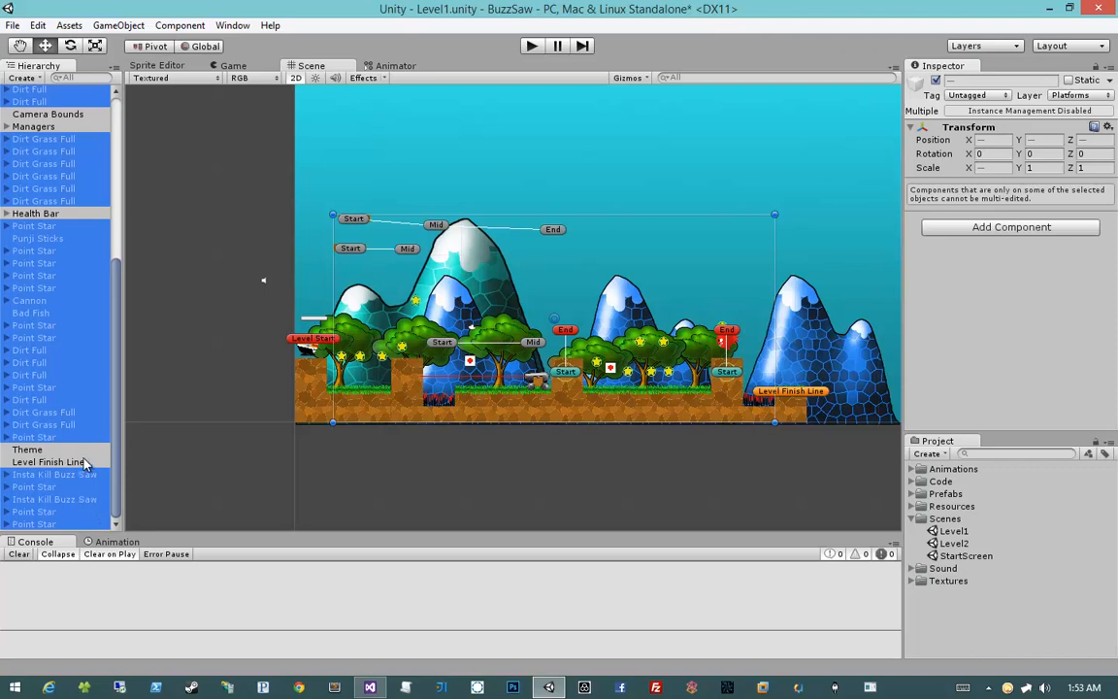
{"action": "key", "text": "Delete"}
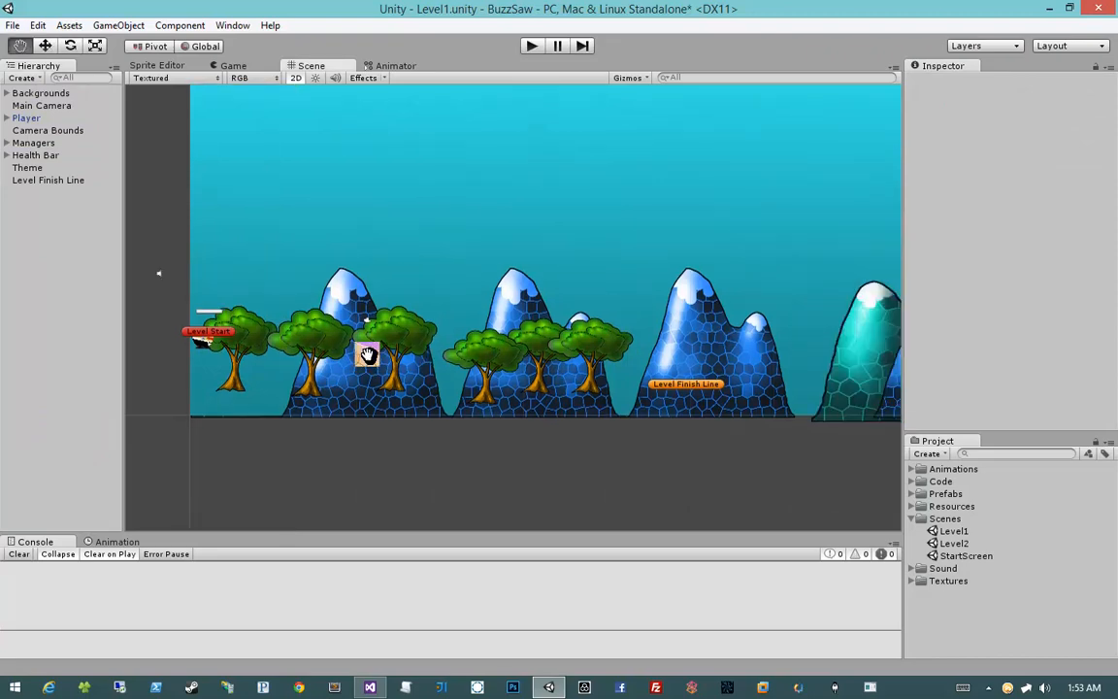
Delete all but one tree from the Trees background group and move the remaining tree up to about X 69.3, Y 29.8
{"action": "scroll", "coordinate": [332, 354], "scroll_direction": "down", "scroll_amount": 5}
{"action": "scroll", "coordinate": [336, 362], "scroll_direction": "up", "scroll_amount": 5}
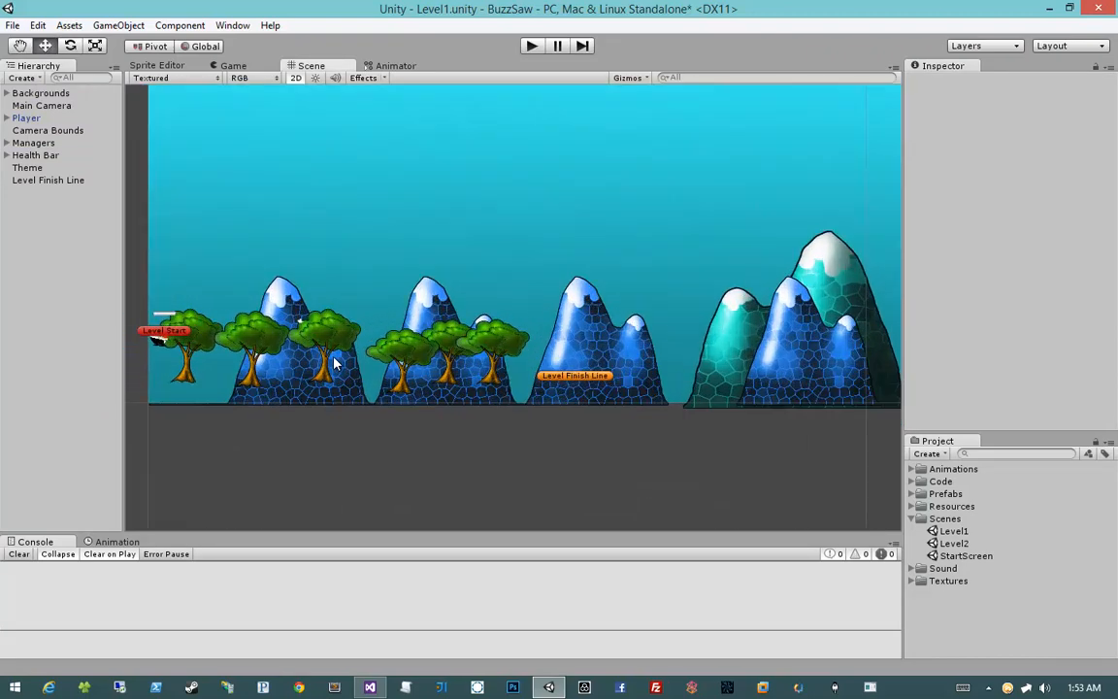
{"action": "middle_click_drag", "start_coordinate": [372, 359], "coordinate": [569, 358]}
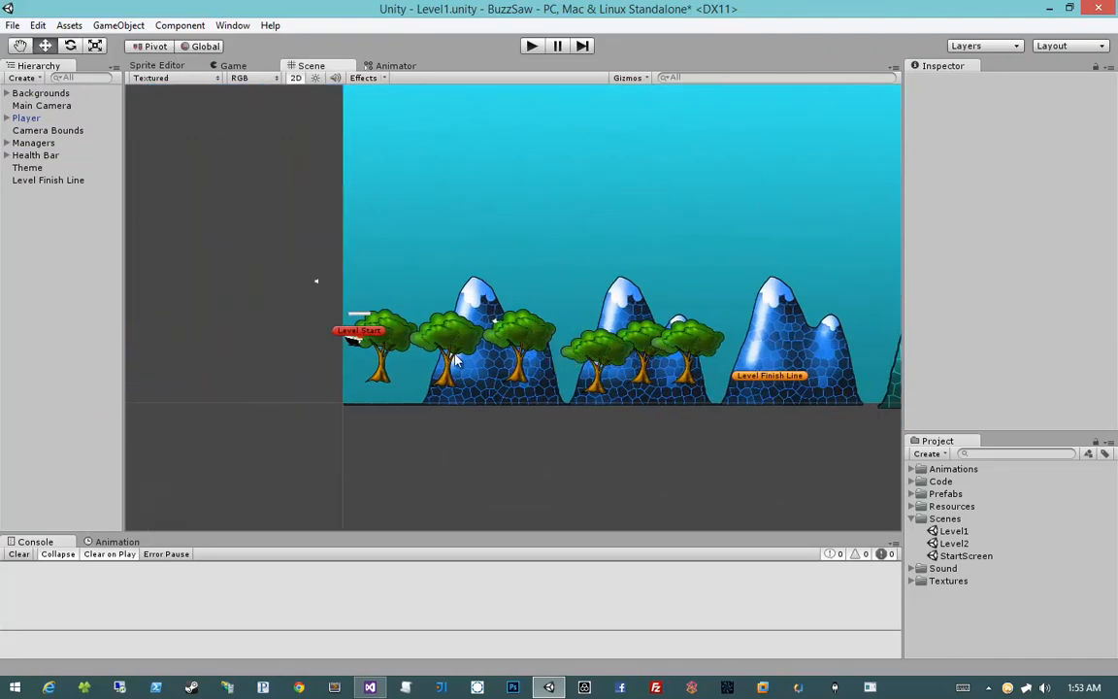
{"action": "left_click", "coordinate": [7, 93]}
{"action": "left_click", "coordinate": [17, 117]}
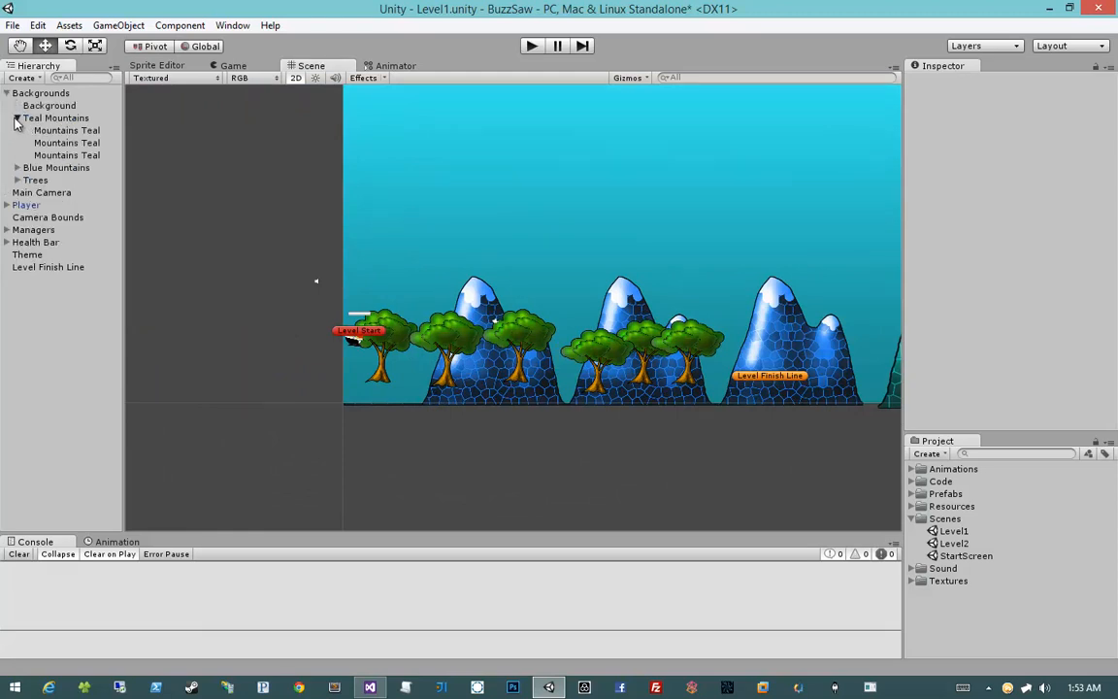
{"action": "left_click", "coordinate": [17, 118]}
{"action": "left_click", "coordinate": [17, 143]}
{"action": "left_click", "coordinate": [44, 155]}
{"action": "left_click", "coordinate": [59, 205], "text": "shift"}
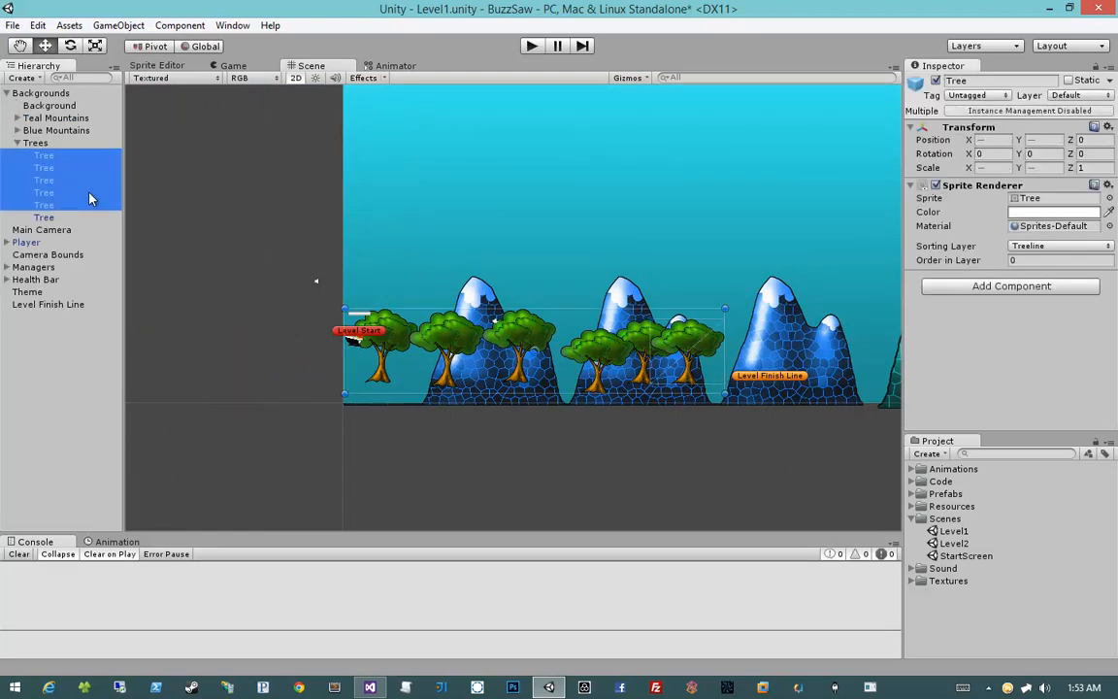
{"action": "key", "text": "Delete"}
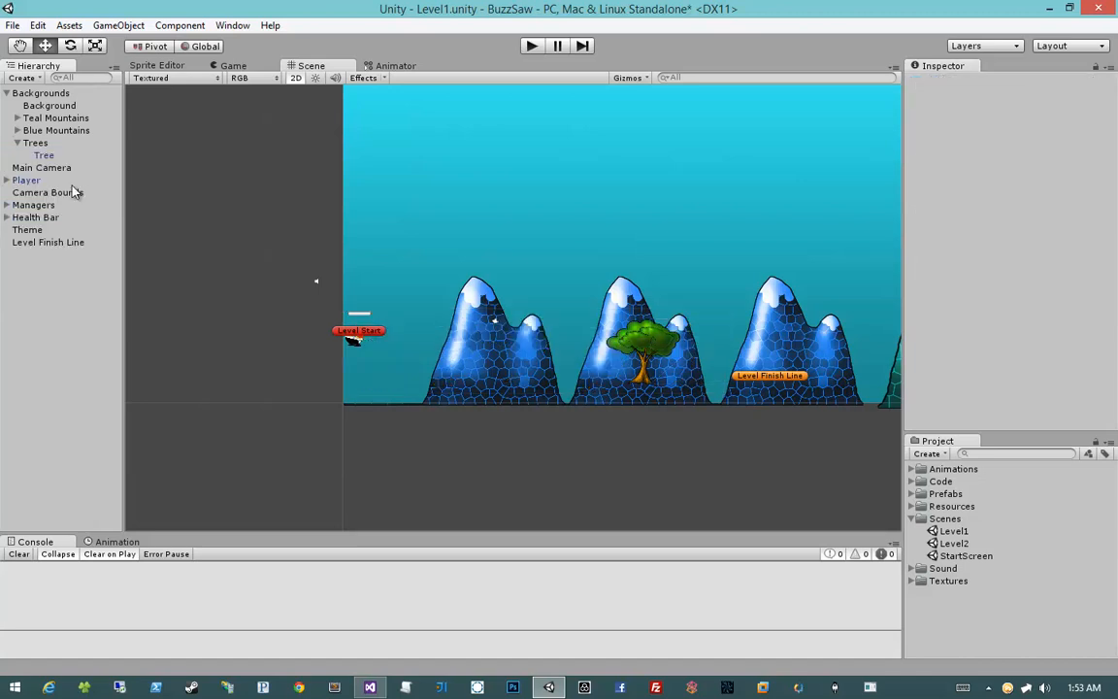
{"action": "left_click", "coordinate": [53, 151]}
{"action": "left_click_drag", "start_coordinate": [660, 357], "coordinate": [859, 163]}
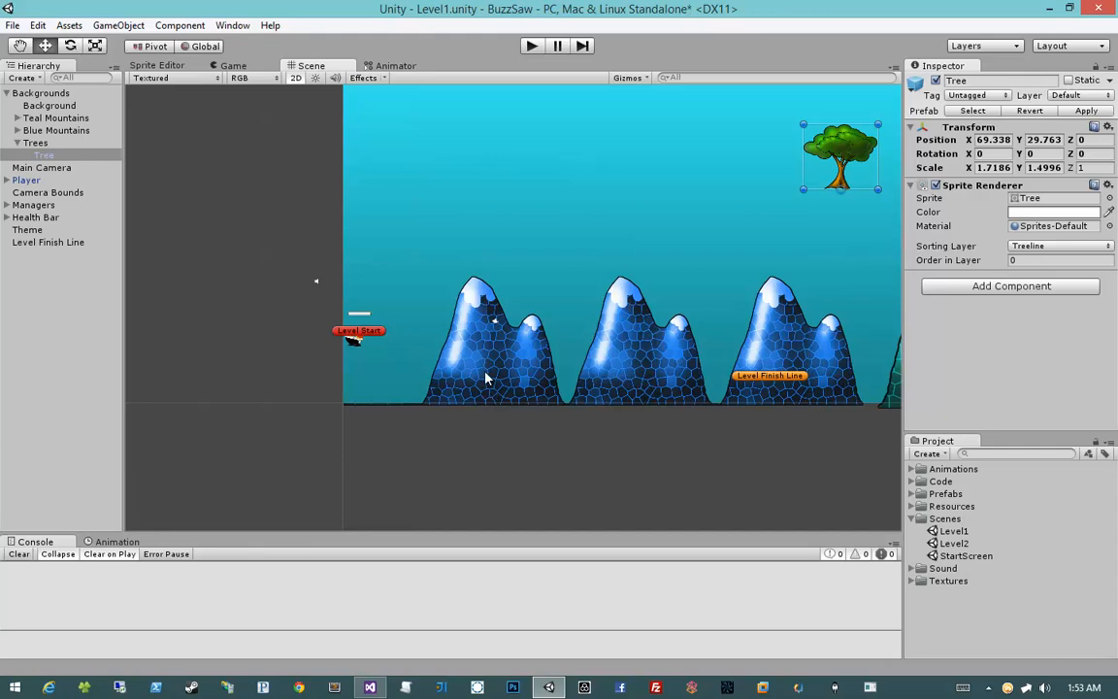
Move the player, Level Start marker and health bar together down to the foot of the first blue mountain, with the health bar at about X 12, Y 5.8
{"action": "scroll", "coordinate": [466, 374], "scroll_direction": "up", "scroll_amount": 2}
{"action": "middle_click_drag", "start_coordinate": [499, 380], "coordinate": [425, 383]}
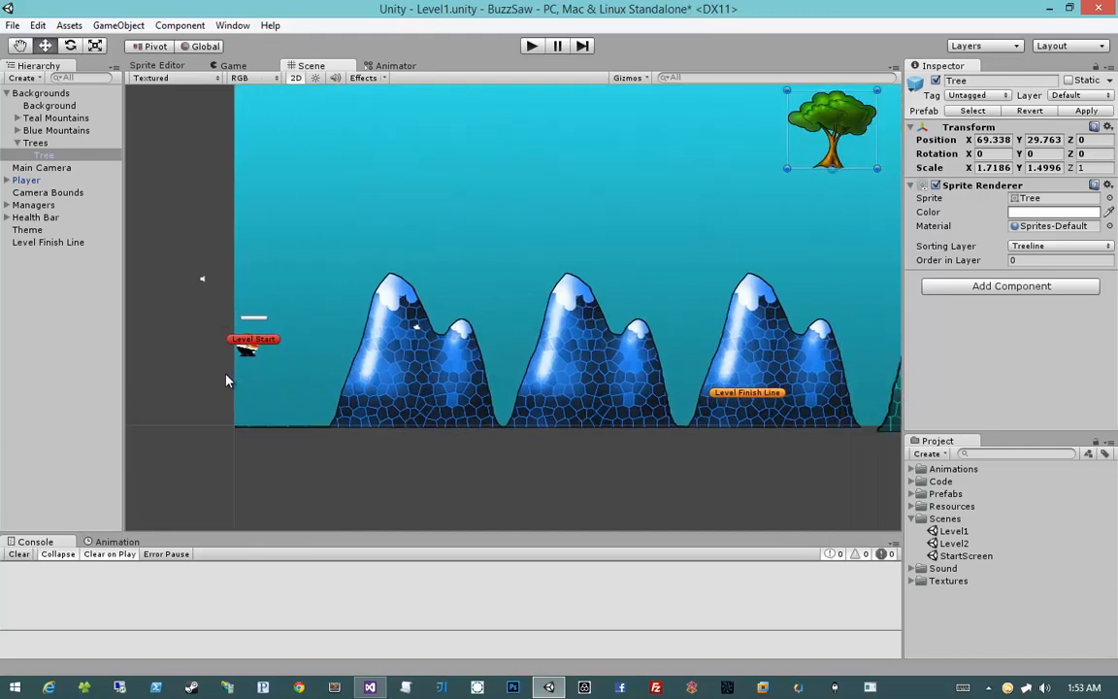
{"action": "mouse_move", "coordinate": [225, 381]}
{"action": "left_mouse_down"}
{"action": "mouse_move", "coordinate": [274, 313]}
{"action": "mouse_move", "coordinate": [363, 398]}
{"action": "left_mouse_up"}
{"action": "mouse_move", "coordinate": [215, 337]}
{"action": "left_mouse_down"}
{"action": "mouse_move", "coordinate": [273, 299]}
{"action": "mouse_move", "coordinate": [342, 374]}
{"action": "left_mouse_up"}
{"action": "left_click", "coordinate": [39, 229]}
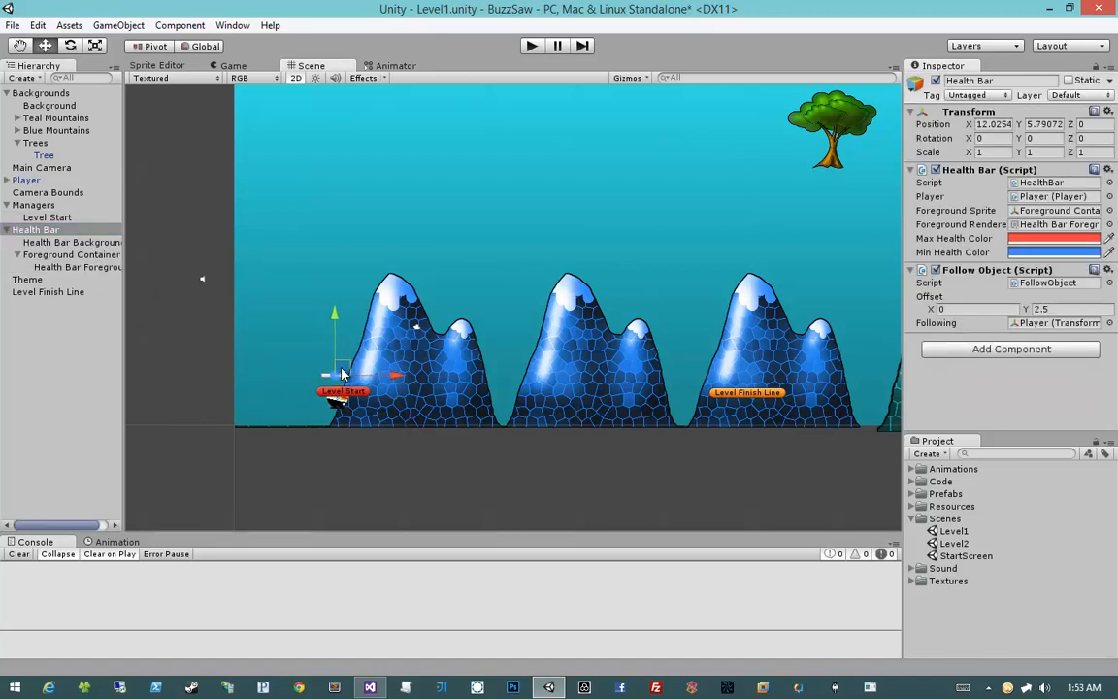
{"action": "left_click", "coordinate": [346, 442]}
Place a Dirt Full tile from the Prefabs Tiles folder in the scene and set its position to X 0, Y 0
{"action": "scroll", "coordinate": [347, 443], "scroll_direction": "up", "scroll_amount": 6}
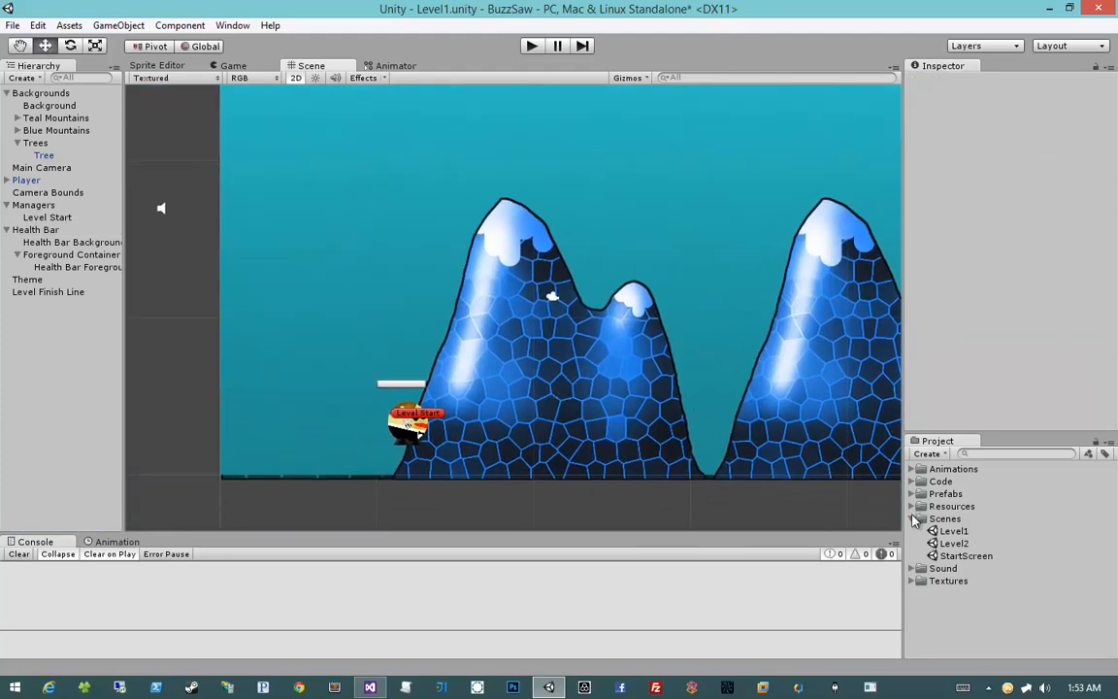
{"action": "left_click", "coordinate": [912, 519]}
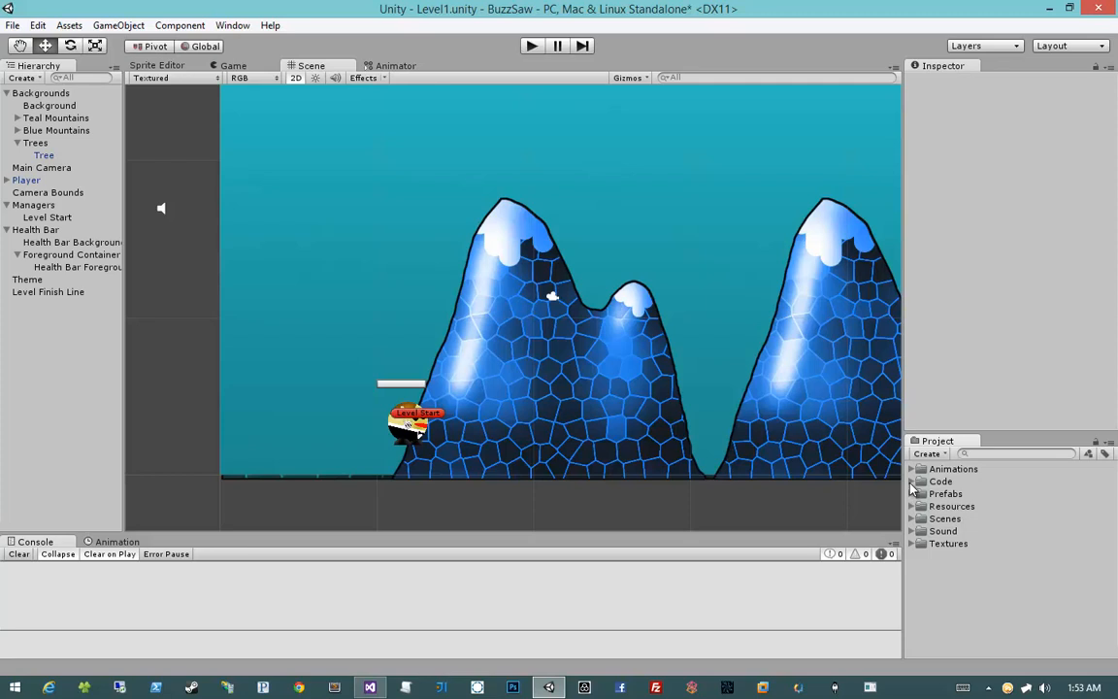
{"action": "left_click", "coordinate": [913, 494]}
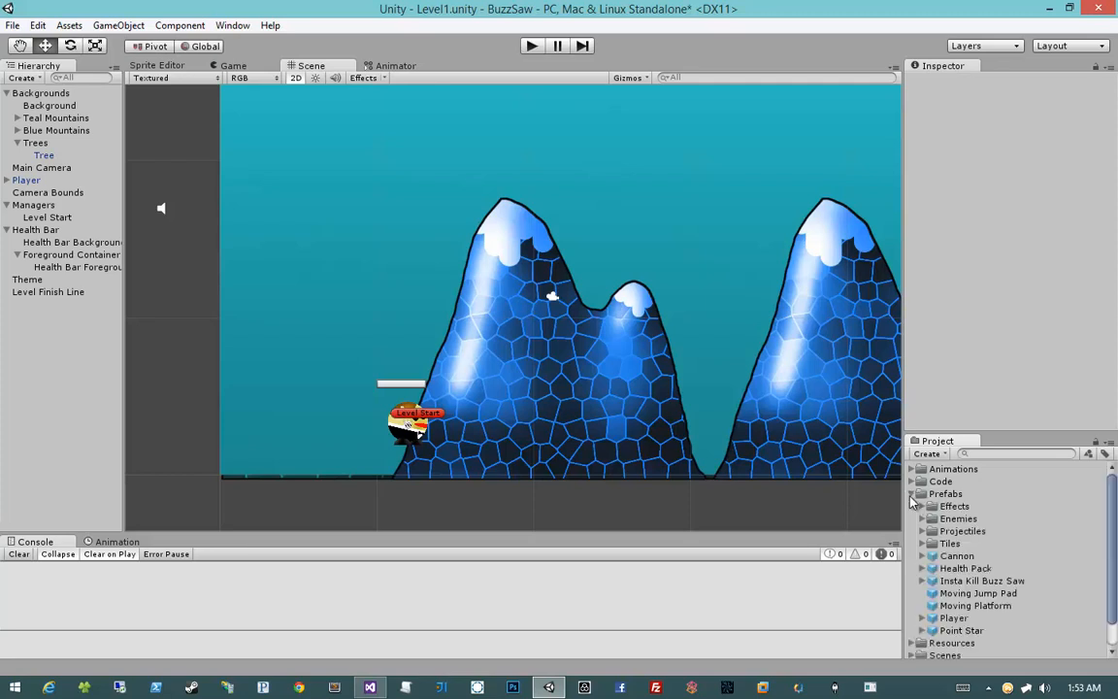
{"action": "left_click", "coordinate": [922, 546]}
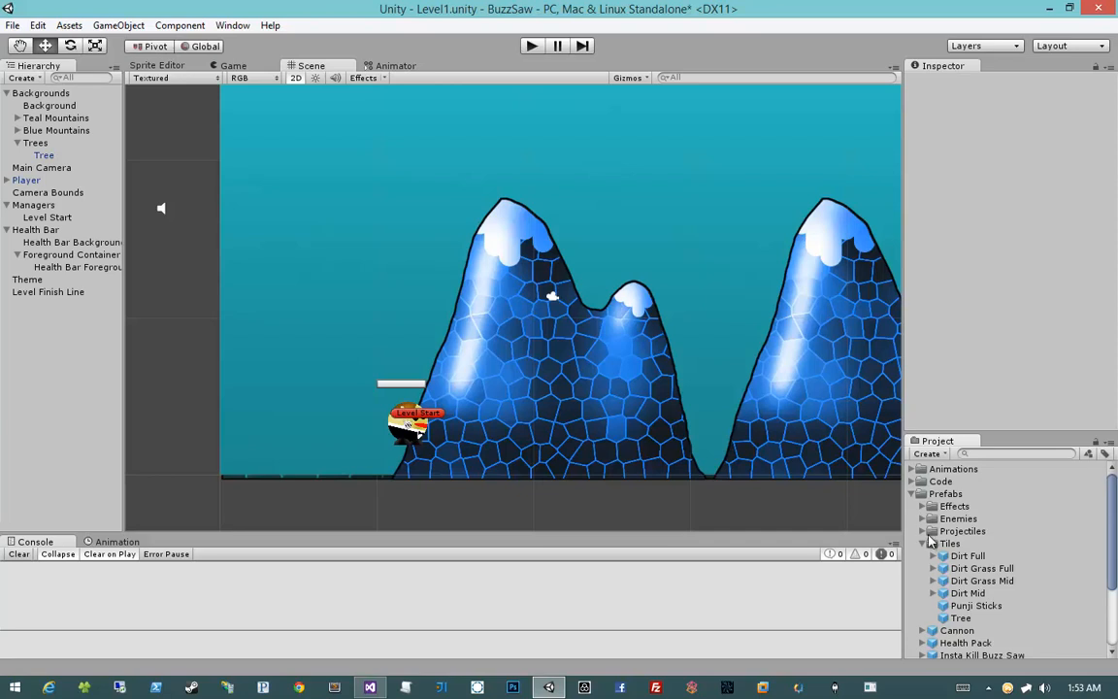
{"action": "left_click", "coordinate": [967, 556]}
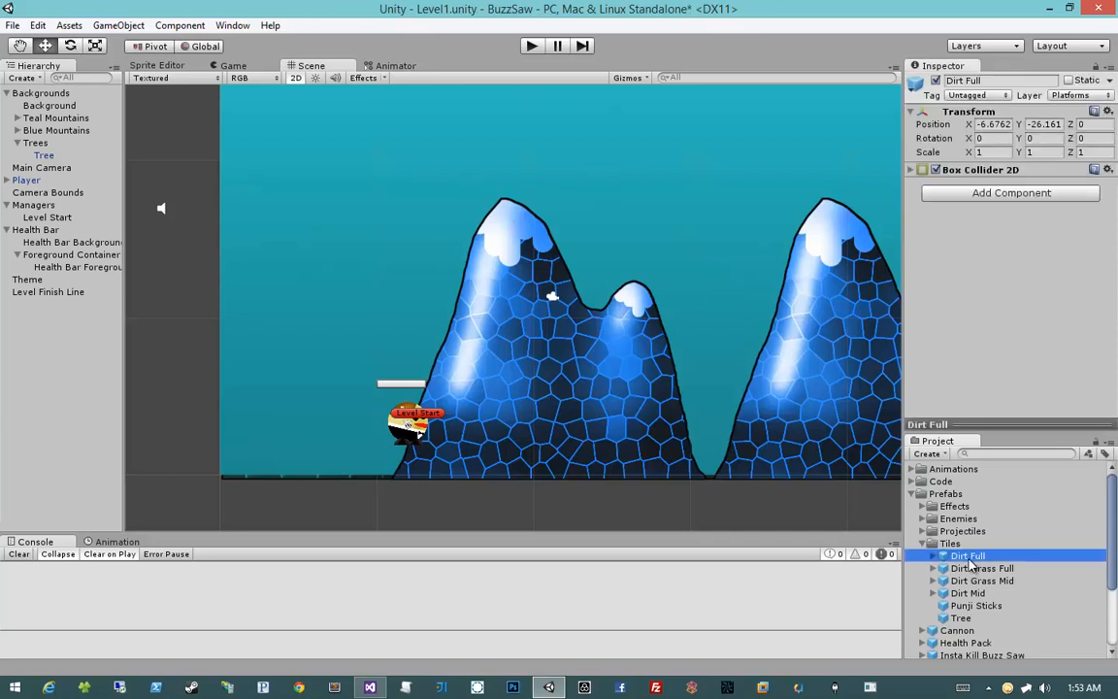
{"action": "left_click", "coordinate": [987, 424]}
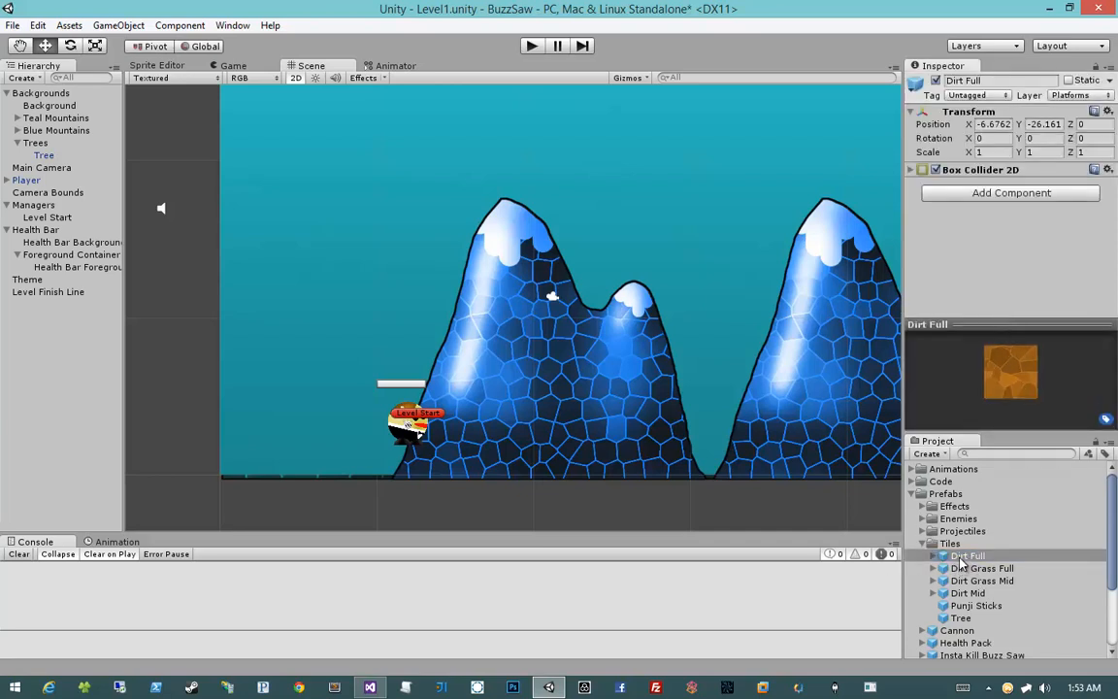
{"action": "left_click_drag", "start_coordinate": [968, 556], "coordinate": [428, 468]}
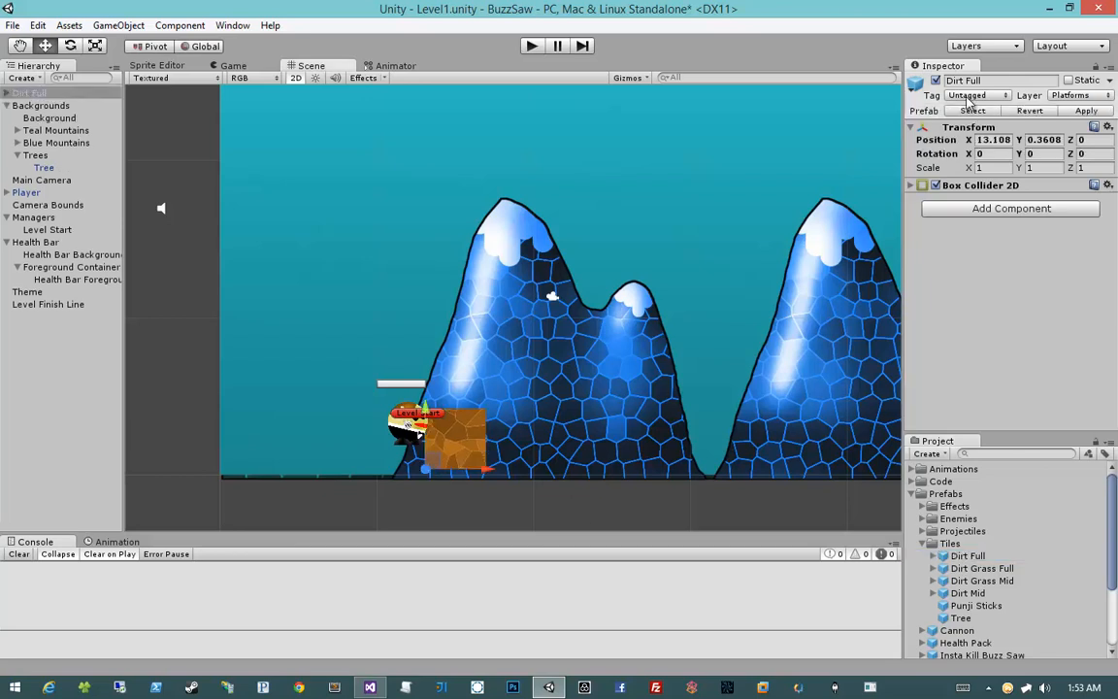
{"action": "left_click", "coordinate": [990, 139]}
{"action": "type", "text": "0"}
{"action": "key", "text": "Tab"}
{"action": "type", "text": "0"}
{"action": "key", "text": "Tab"}
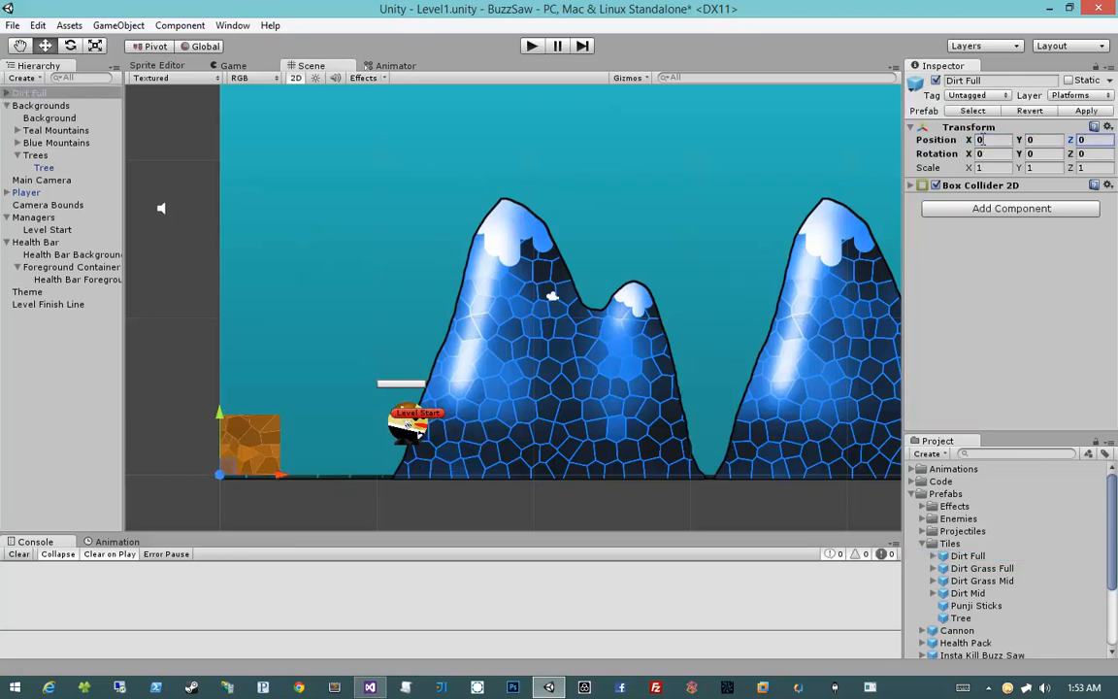
Duplicate the Dirt Full tile and place the copy directly on top of it at Y 3.84
{"action": "middle_click_drag", "start_coordinate": [256, 401], "coordinate": [266, 447]}
{"action": "key", "text": "ctrl+d"}
{"action": "left_click_drag", "start_coordinate": [233, 462], "coordinate": [234, 396]}
{"action": "middle_click_drag", "start_coordinate": [408, 357], "coordinate": [379, 396]}
{"action": "scroll", "coordinate": [379, 396], "scroll_direction": "down", "scroll_amount": 2}
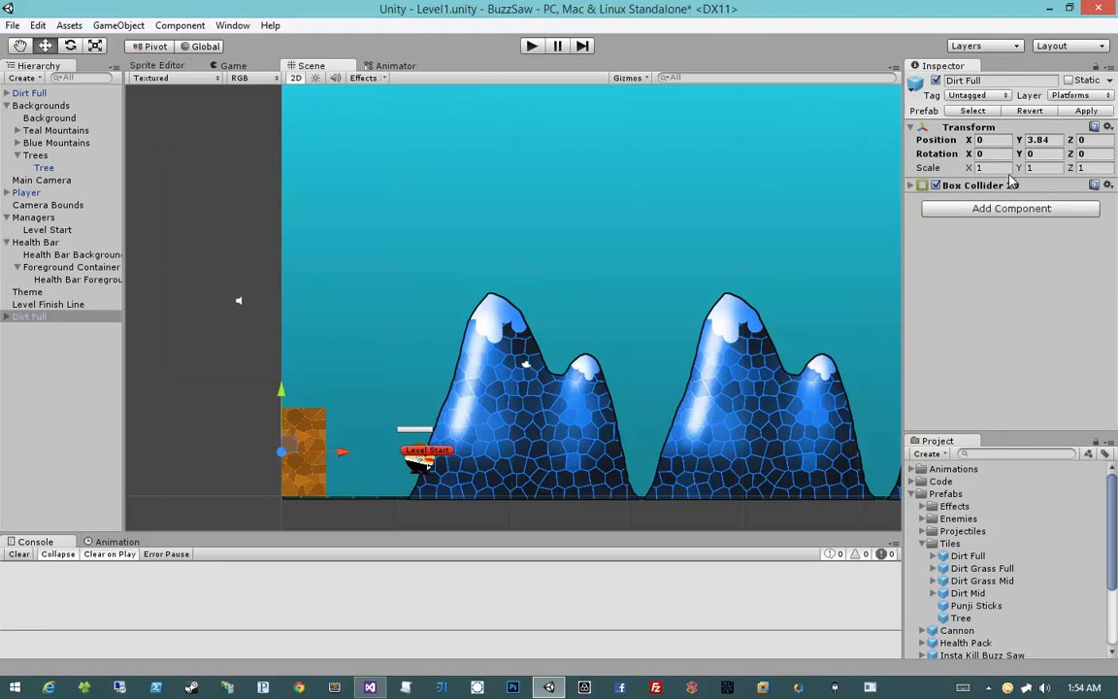
Stack five more Dirt Full copies upward from the second tile, with the topmost at Y 23.04, to form a wall at the level's left edge
{"action": "scroll", "coordinate": [349, 364], "scroll_direction": "down", "scroll_amount": 3}
{"action": "middle_click_drag", "start_coordinate": [354, 361], "coordinate": [392, 367]}
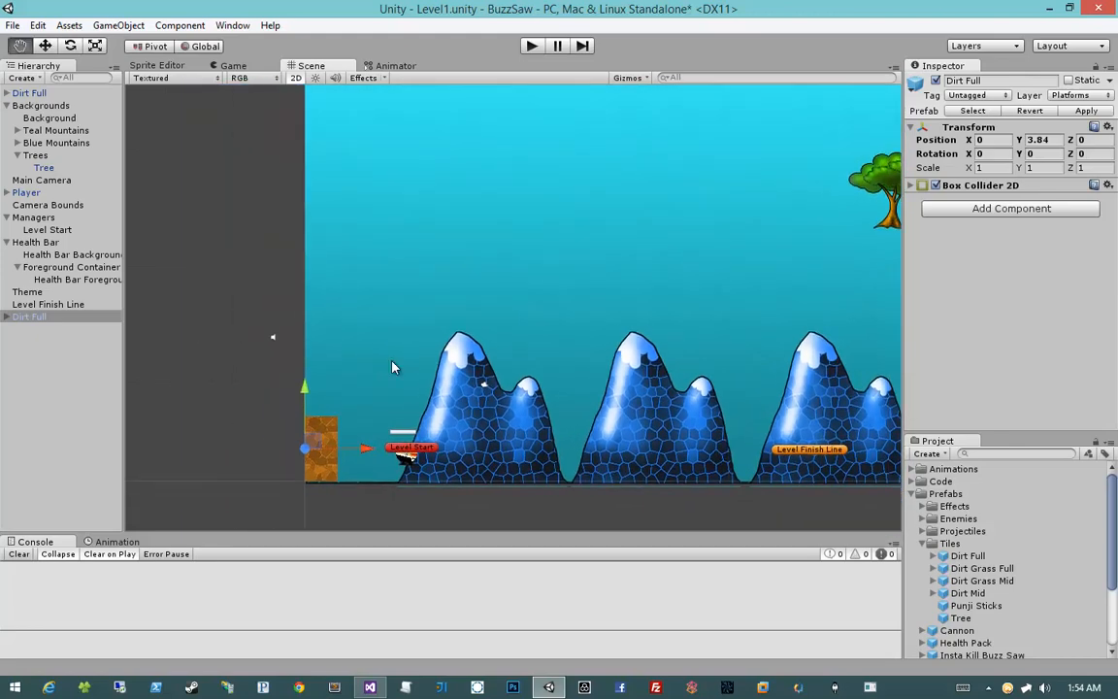
{"action": "key", "text": "ctrl+d"}
{"action": "left_click_drag", "start_coordinate": [305, 390], "coordinate": [303, 270]}
{"action": "key", "text": "ctrl+d"}
{"action": "key", "text": "ctrl+d"}
{"action": "key", "text": "ctrl+d"}
{"action": "left_click", "coordinate": [57, 317], "text": "shift"}
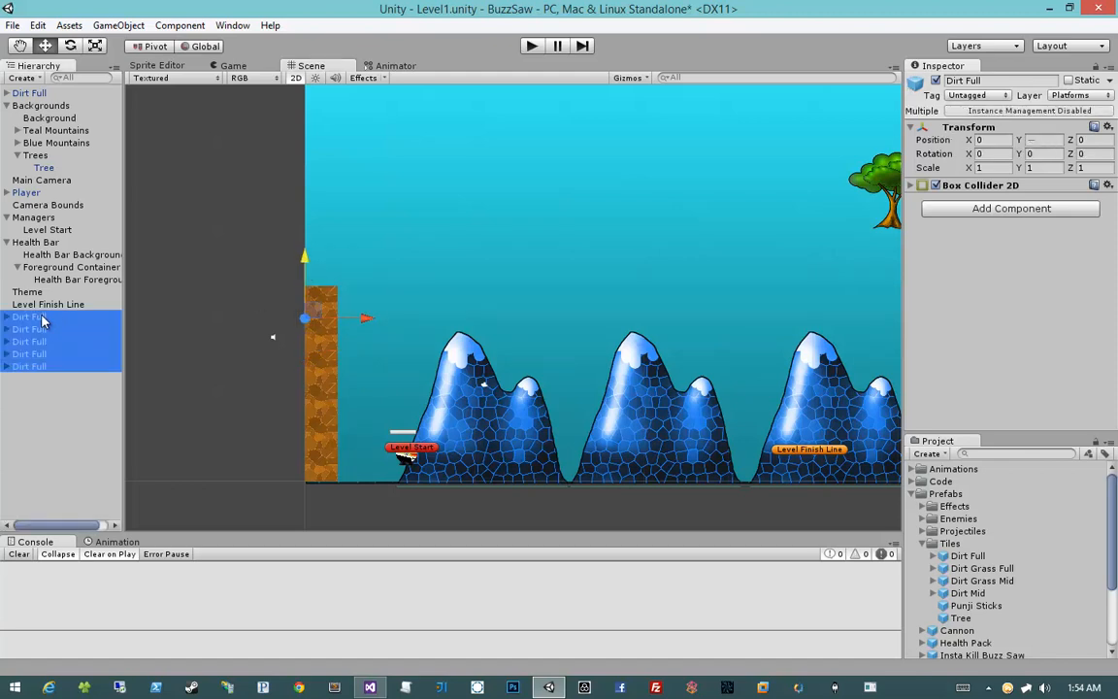
{"action": "left_click", "coordinate": [49, 328]}
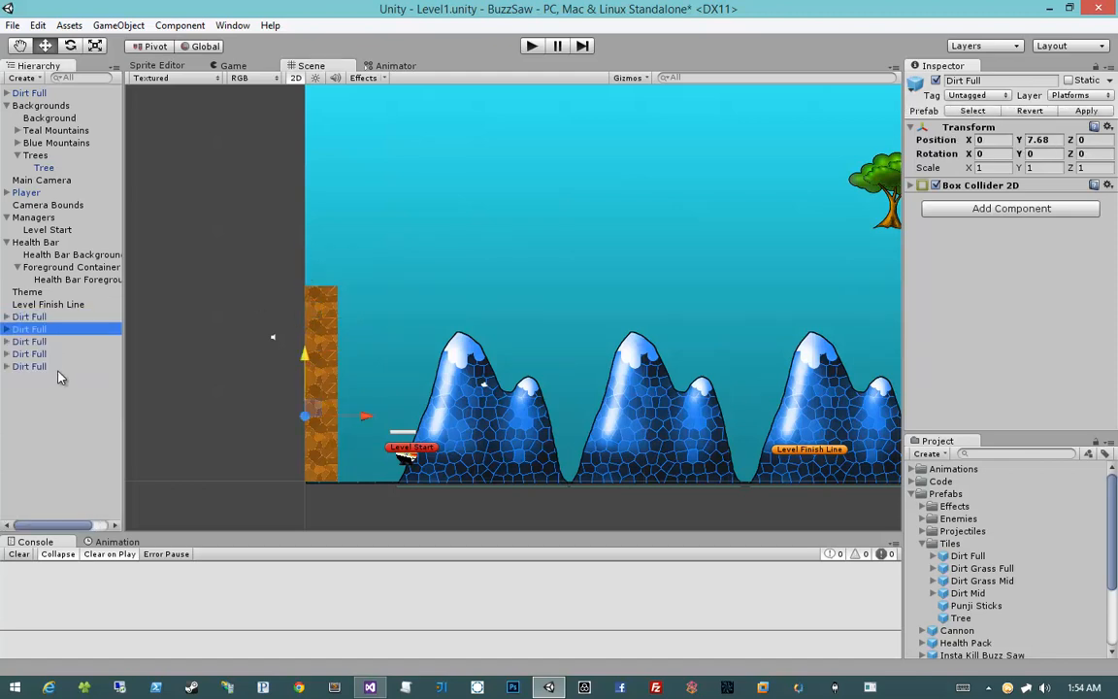
{"action": "key", "text": "ctrl+d"}
{"action": "left_click_drag", "start_coordinate": [304, 259], "coordinate": [306, 225]}
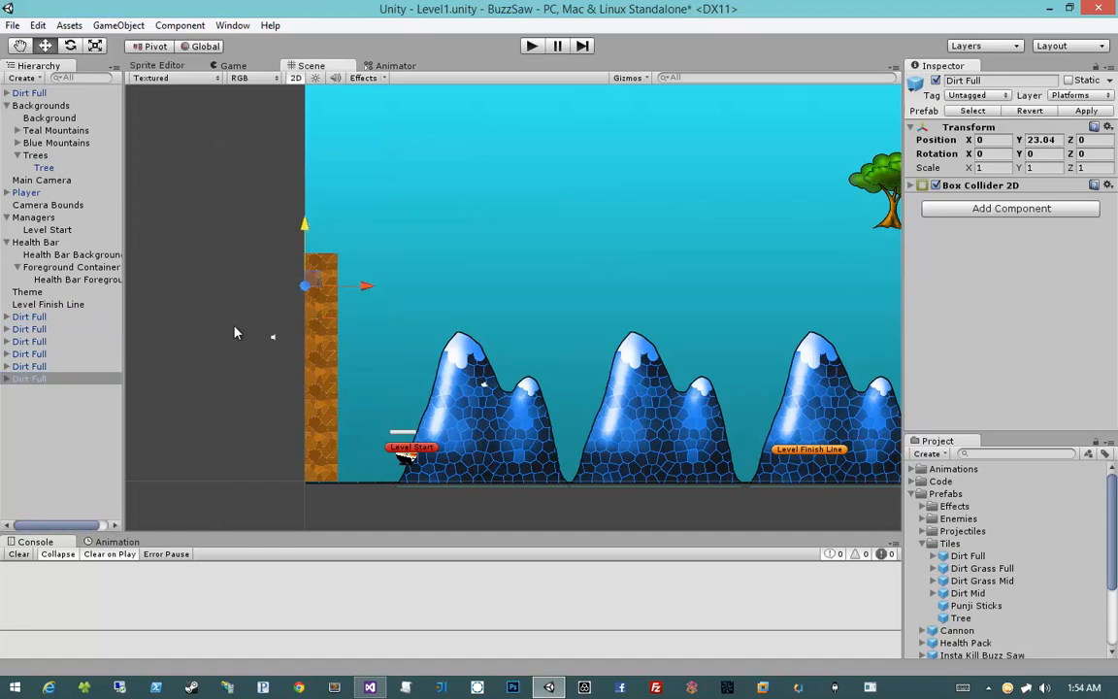
Duplicate the six upper Dirt Full tiles and stack the copies on top of the wall, extending it up to Y 46.08
{"action": "left_click", "coordinate": [95, 379]}
{"action": "left_click", "coordinate": [29, 317], "text": "shift"}
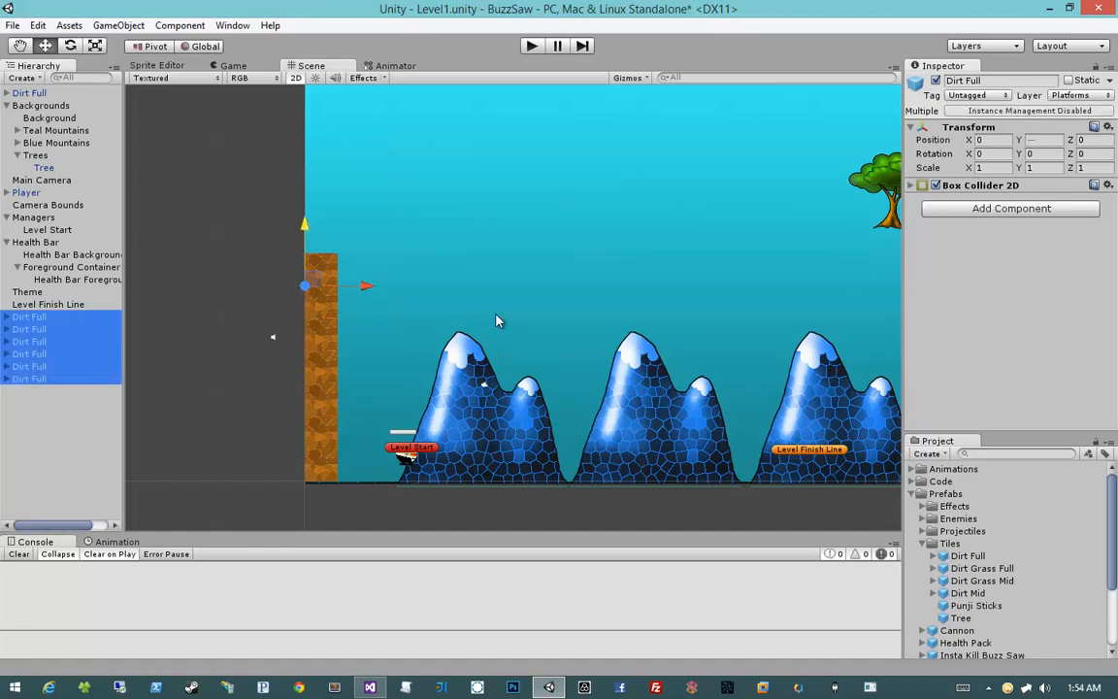
{"action": "middle_click_drag", "start_coordinate": [499, 319], "coordinate": [382, 327]}
{"action": "scroll", "coordinate": [382, 328], "scroll_direction": "down", "scroll_amount": 2}
{"action": "key", "text": "ctrl+d"}
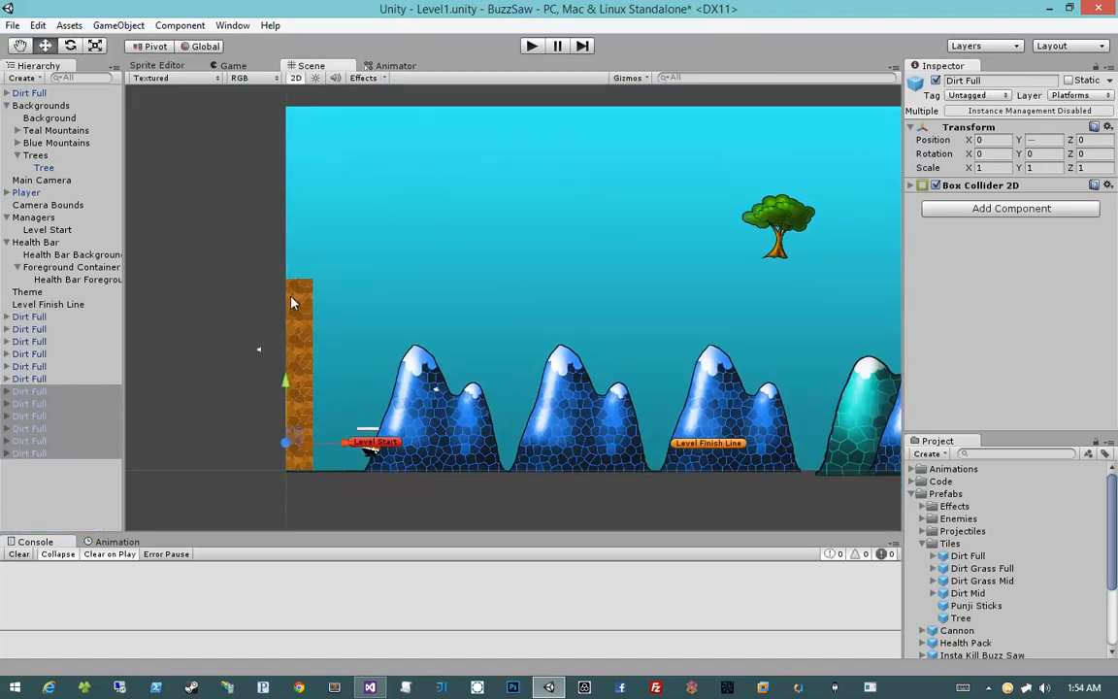
{"action": "left_click_drag", "start_coordinate": [286, 390], "coordinate": [280, 230]}
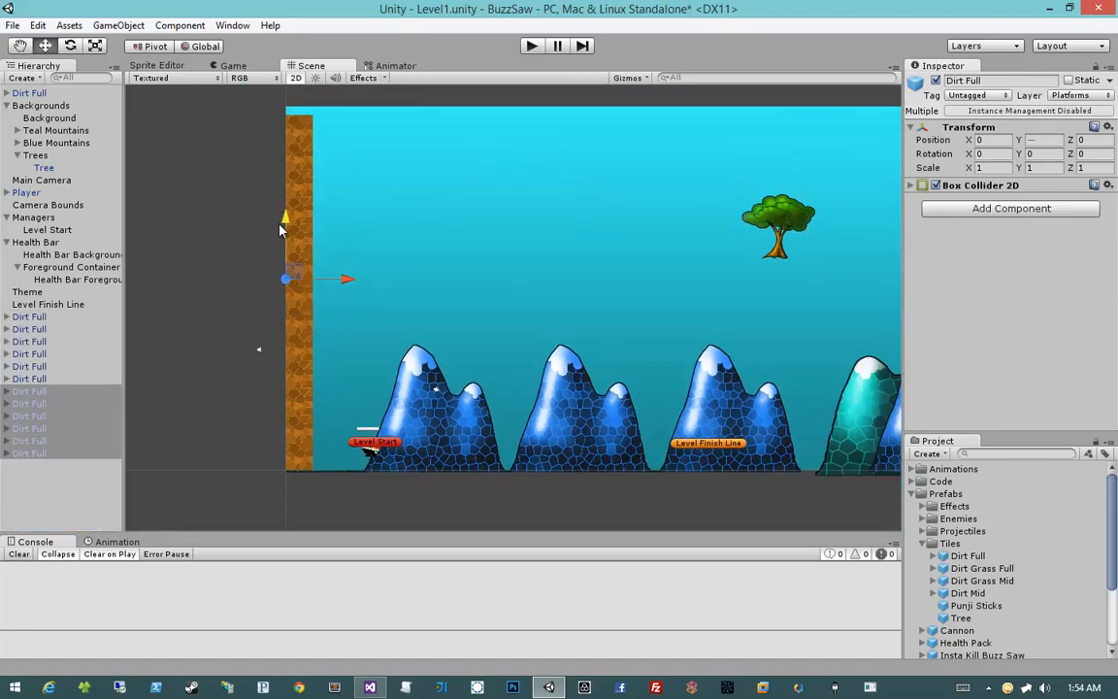
{"action": "left_click", "coordinate": [243, 268]}
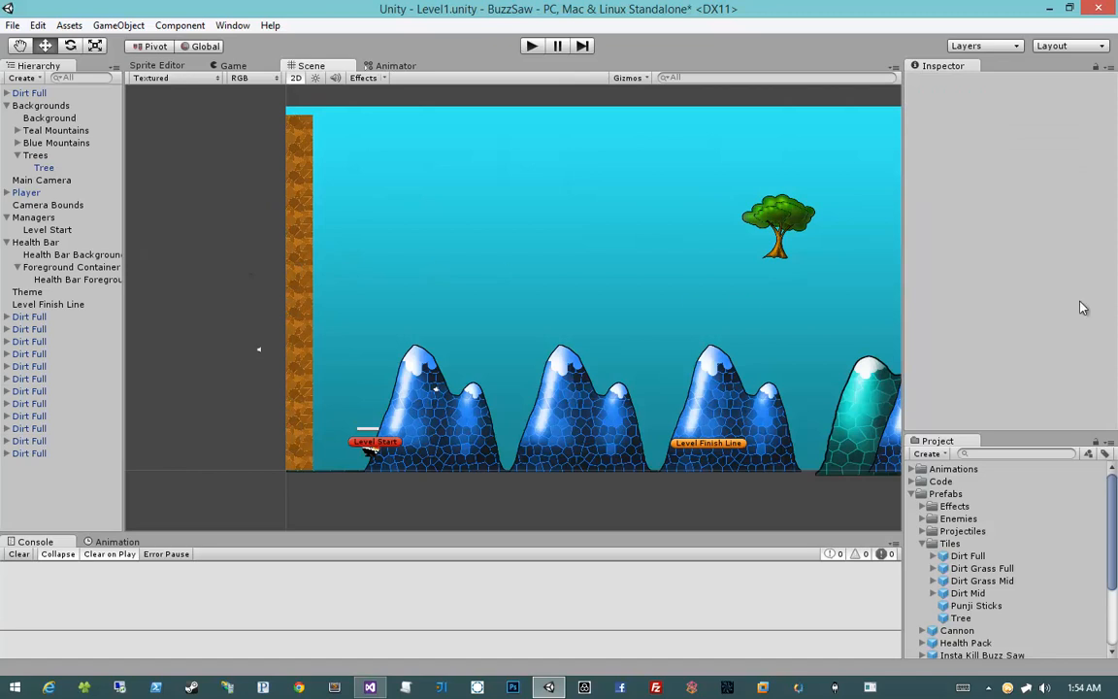
Delete the topmost Dirt Full tile of the left wall
{"action": "middle_click_drag", "start_coordinate": [505, 291], "coordinate": [526, 361]}
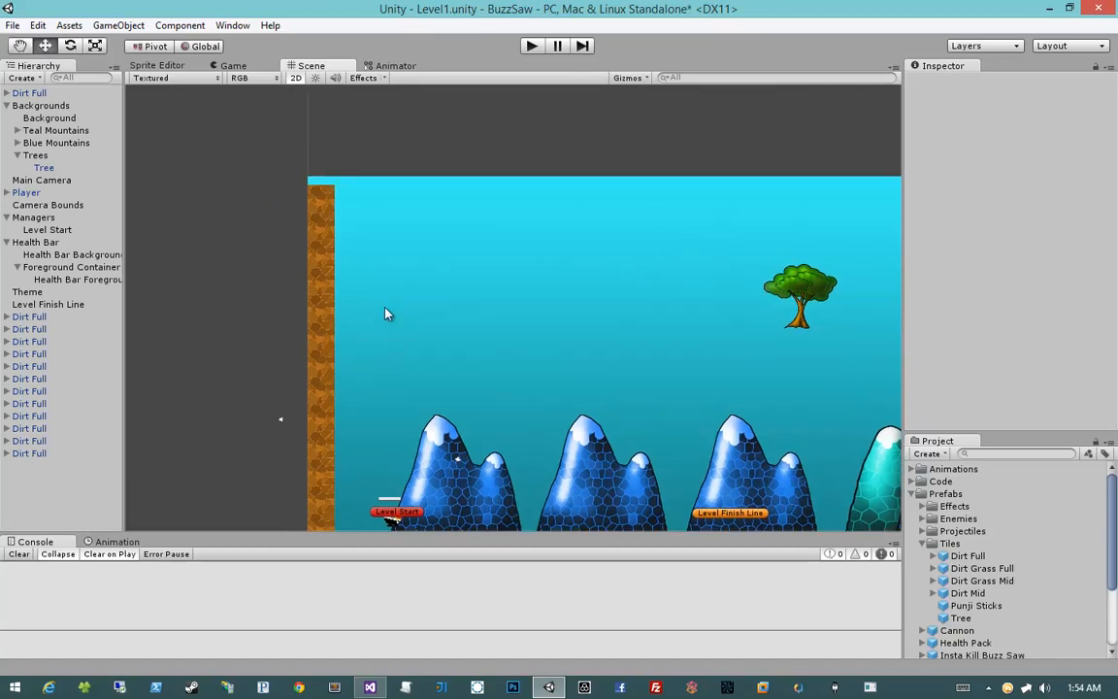
{"action": "scroll", "coordinate": [513, 308], "scroll_direction": "up", "scroll_amount": 3}
{"action": "middle_click_drag", "start_coordinate": [371, 282], "coordinate": [428, 236]}
{"action": "left_click", "coordinate": [374, 199]}
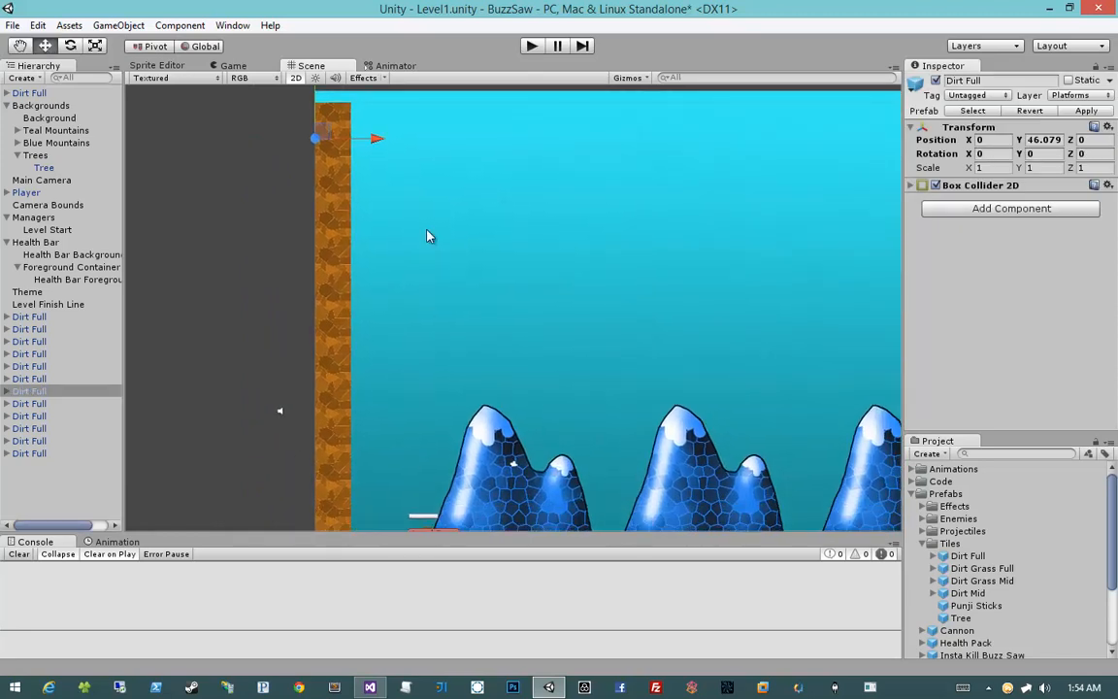
{"action": "key", "text": "Delete"}
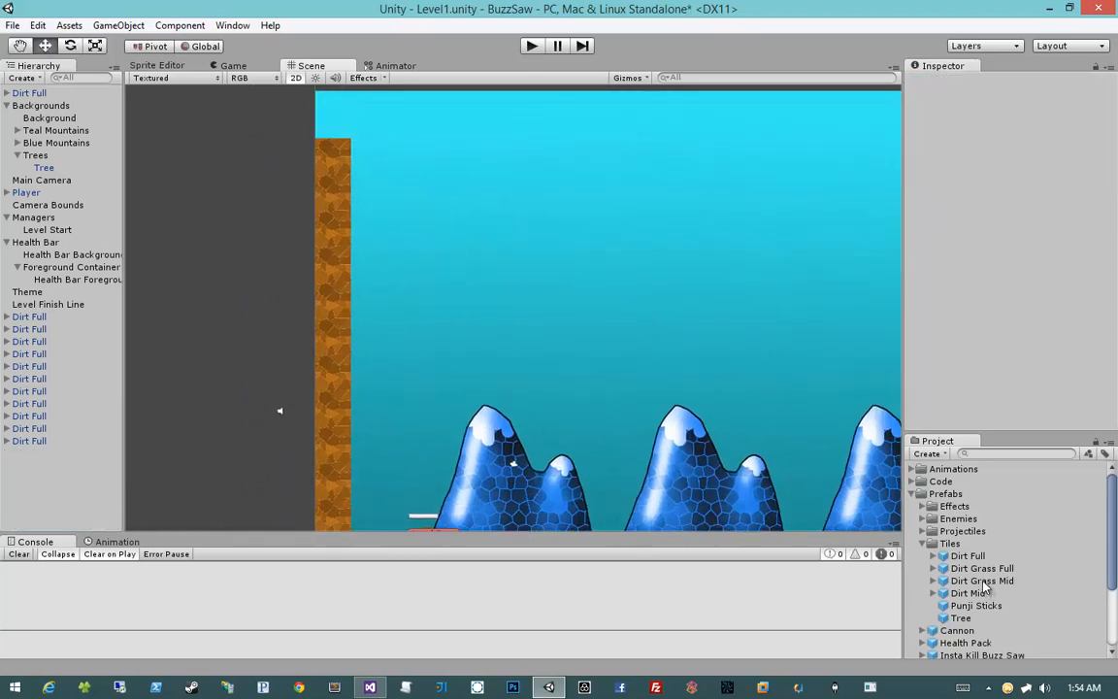
Add a Dirt Grass Full tile at X 0, Y 0 and move it straight up to cap the top of the dirt wall
{"action": "left_click_drag", "start_coordinate": [981, 568], "coordinate": [516, 348]}
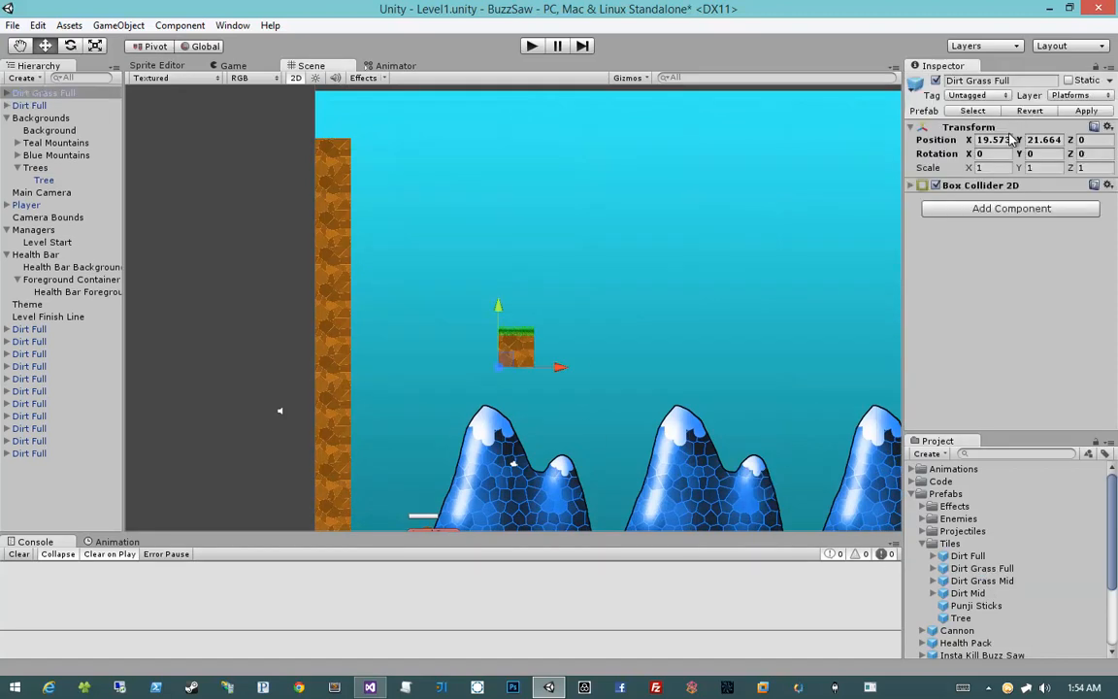
{"action": "type", "text": "0"}
{"action": "key", "text": "Tab"}
{"action": "type", "text": "0"}
{"action": "key", "text": "Return"}
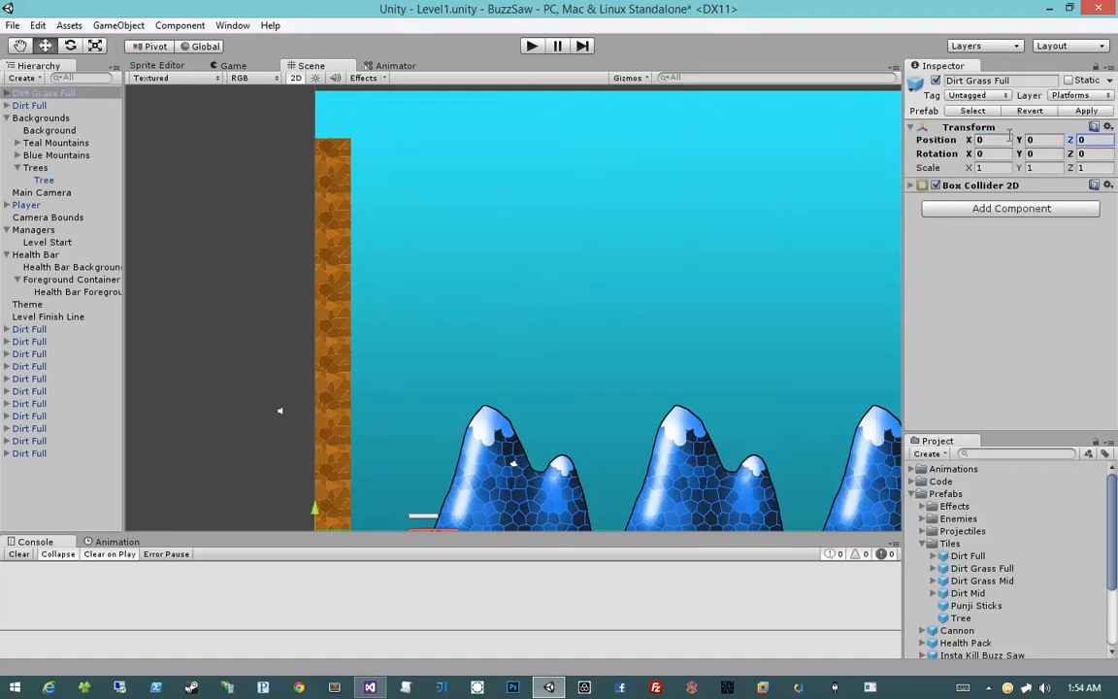
{"action": "middle_click_drag", "start_coordinate": [611, 291], "coordinate": [604, 262]}
{"action": "scroll", "coordinate": [519, 320], "scroll_direction": "down", "scroll_amount": 2}
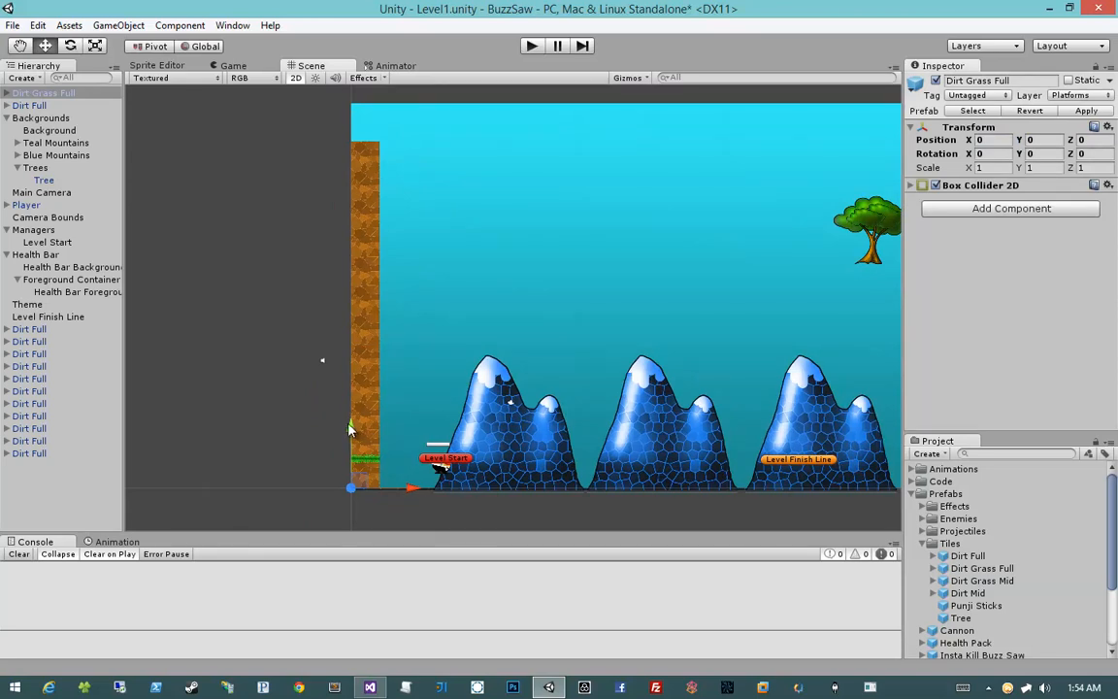
{"action": "left_click_drag", "start_coordinate": [351, 430], "coordinate": [312, 78]}
{"action": "left_click", "coordinate": [309, 169]}
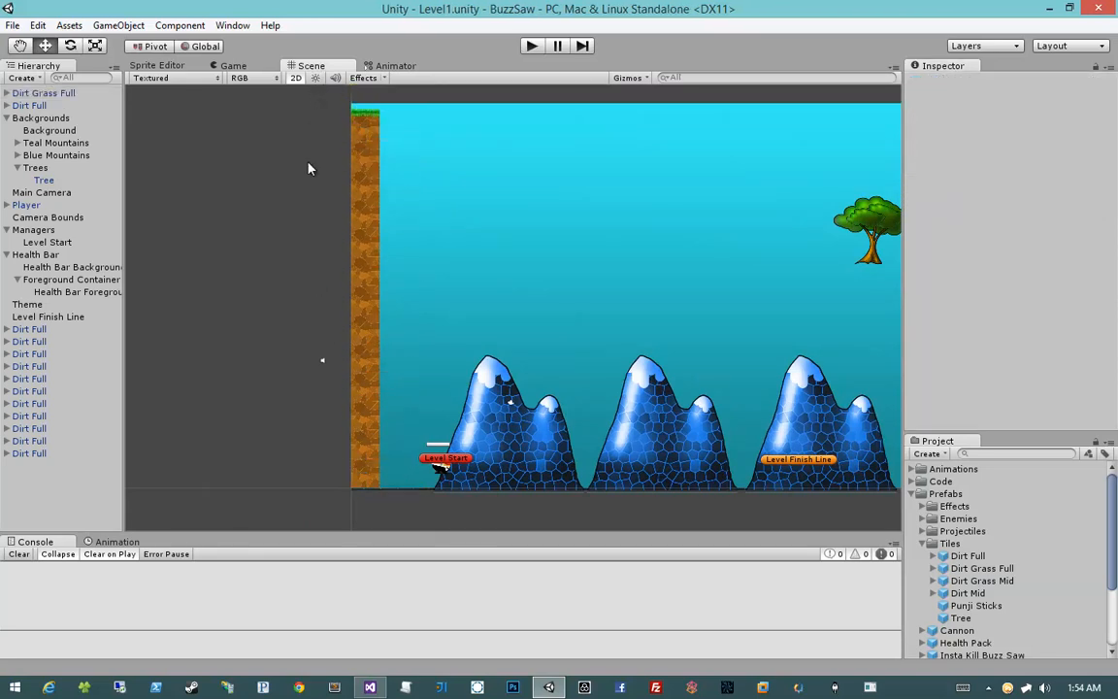
Move the player, Level Start marker and health bar together up and slightly left, clear of the first blue mountain's foot
{"action": "scroll", "coordinate": [561, 270], "scroll_direction": "up", "scroll_amount": 3}
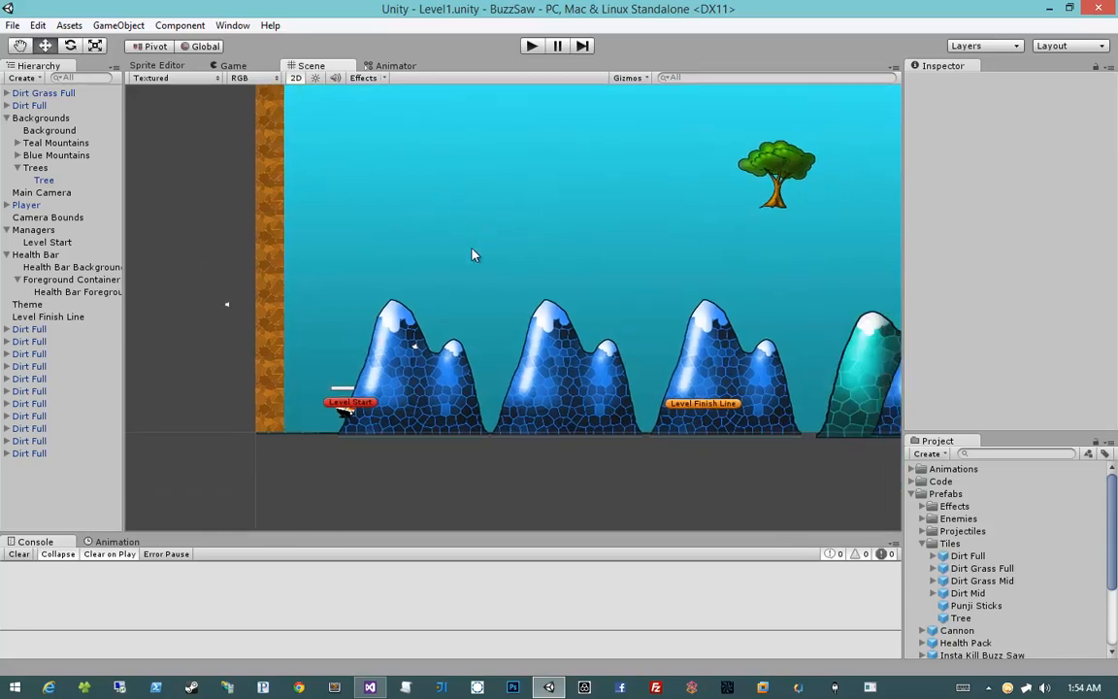
{"action": "scroll", "coordinate": [347, 361], "scroll_direction": "up", "scroll_amount": 2}
{"action": "middle_click_drag", "start_coordinate": [312, 349], "coordinate": [522, 245]}
{"action": "left_click_drag", "start_coordinate": [466, 353], "coordinate": [383, 280]}
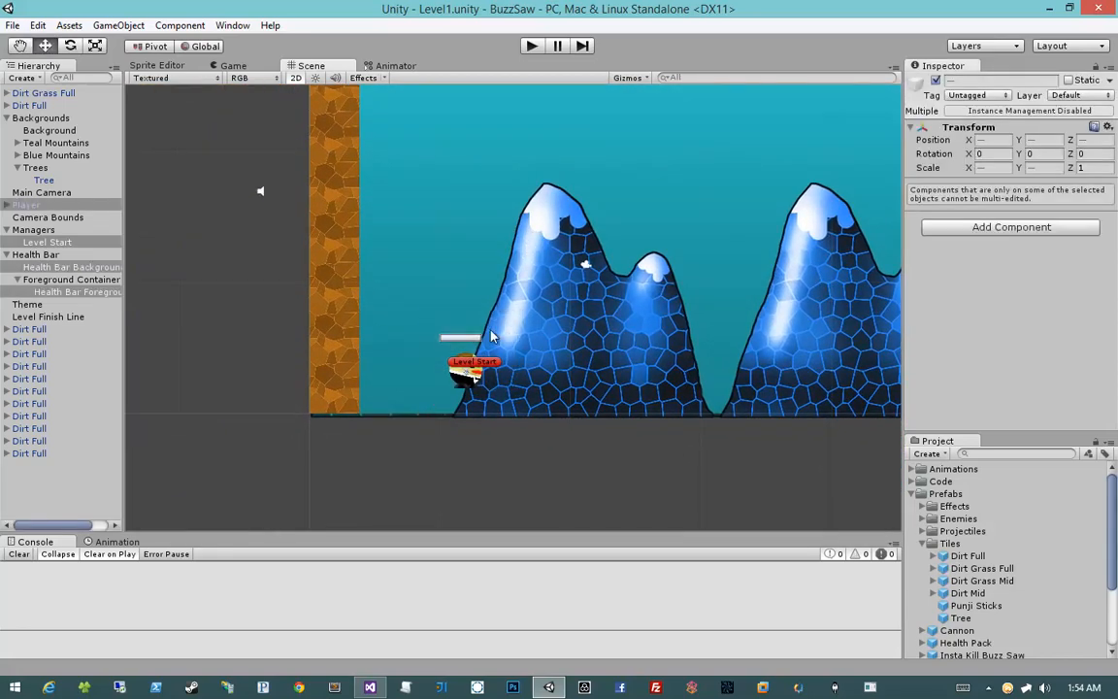
{"action": "left_click", "coordinate": [7, 256]}
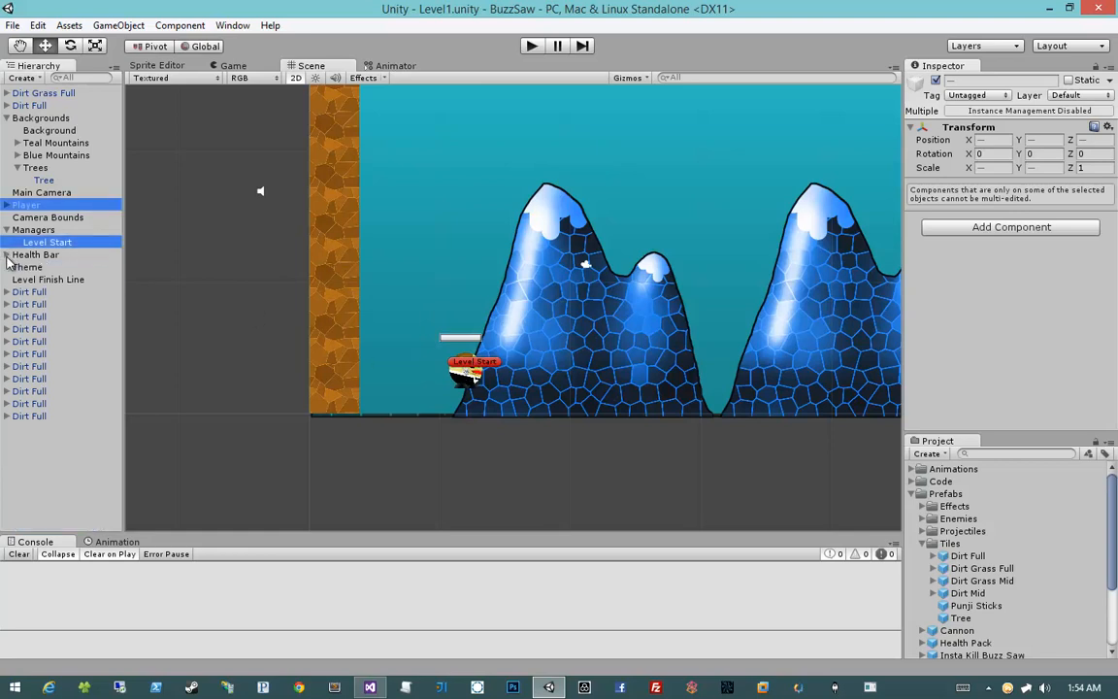
{"action": "left_click", "coordinate": [8, 229]}
{"action": "left_click", "coordinate": [29, 243]}
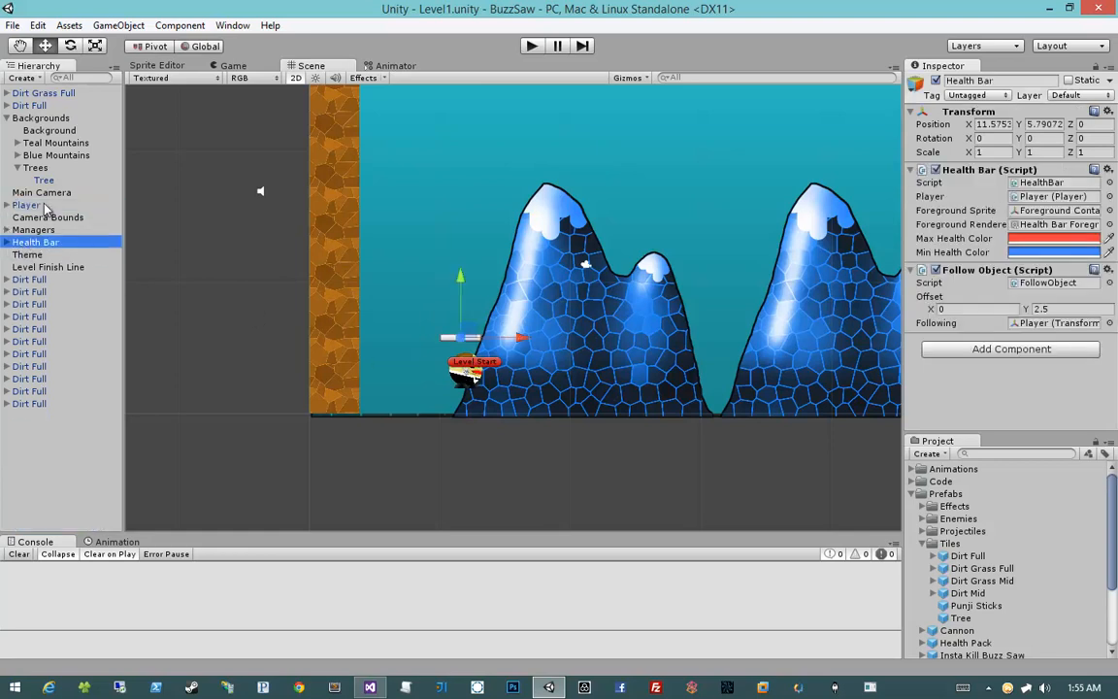
{"action": "left_click", "coordinate": [36, 204], "text": "ctrl"}
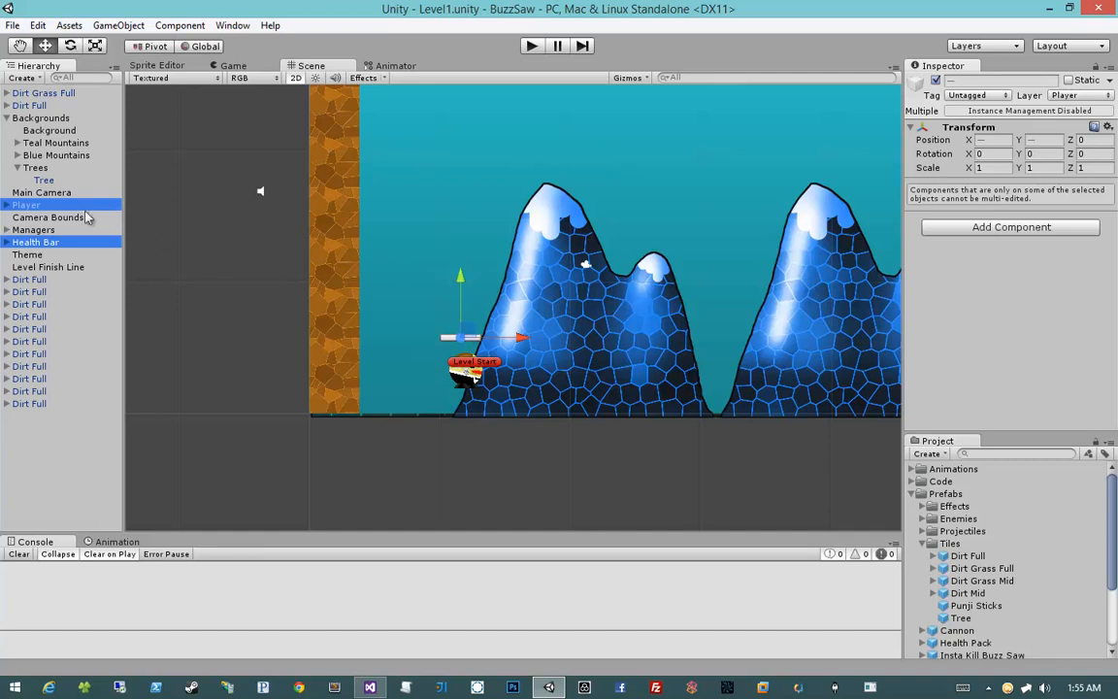
{"action": "left_click", "coordinate": [475, 359], "text": "ctrl"}
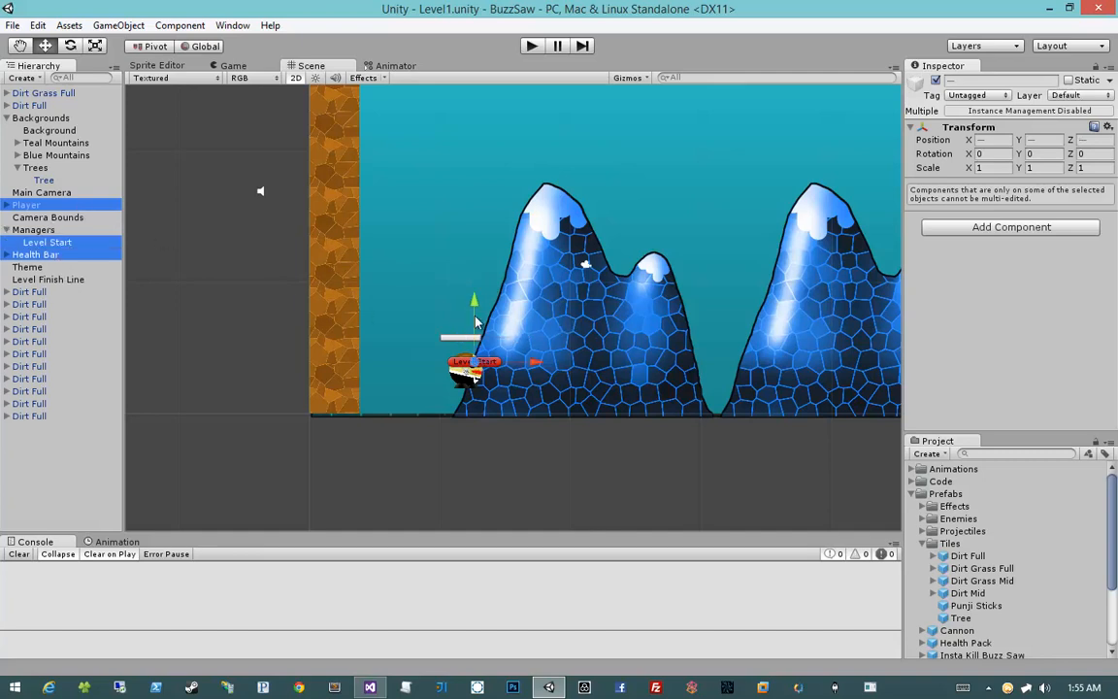
{"action": "left_click_drag", "start_coordinate": [476, 301], "coordinate": [438, 208]}
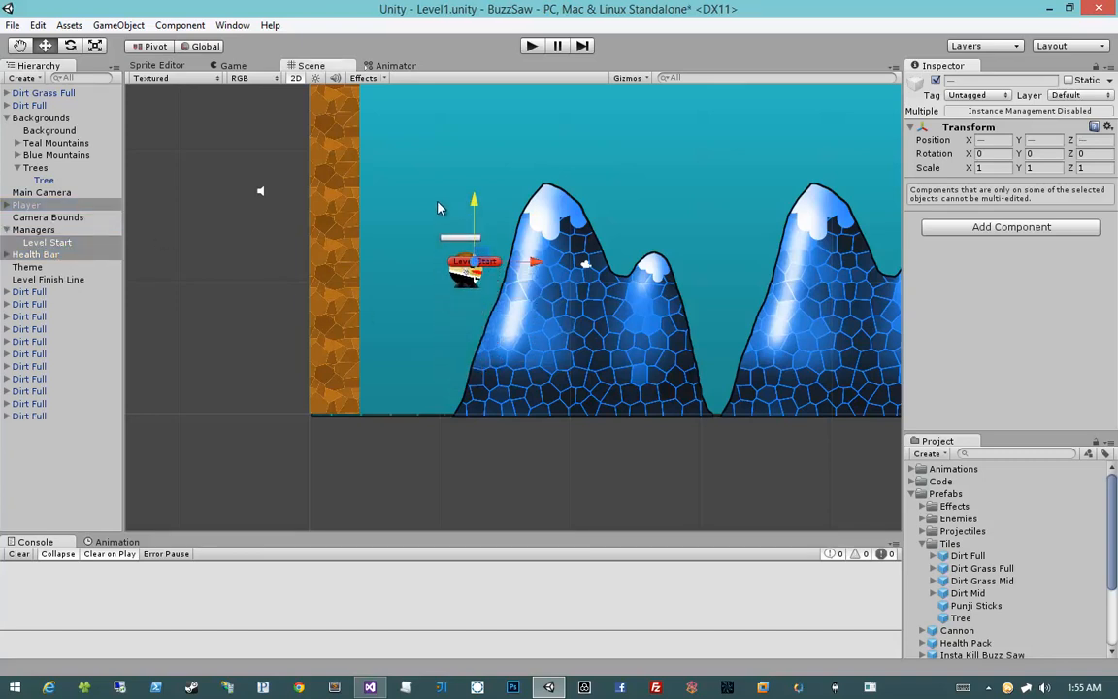
{"action": "left_click_drag", "start_coordinate": [496, 254], "coordinate": [480, 267]}
{"action": "left_click", "coordinate": [231, 378]}
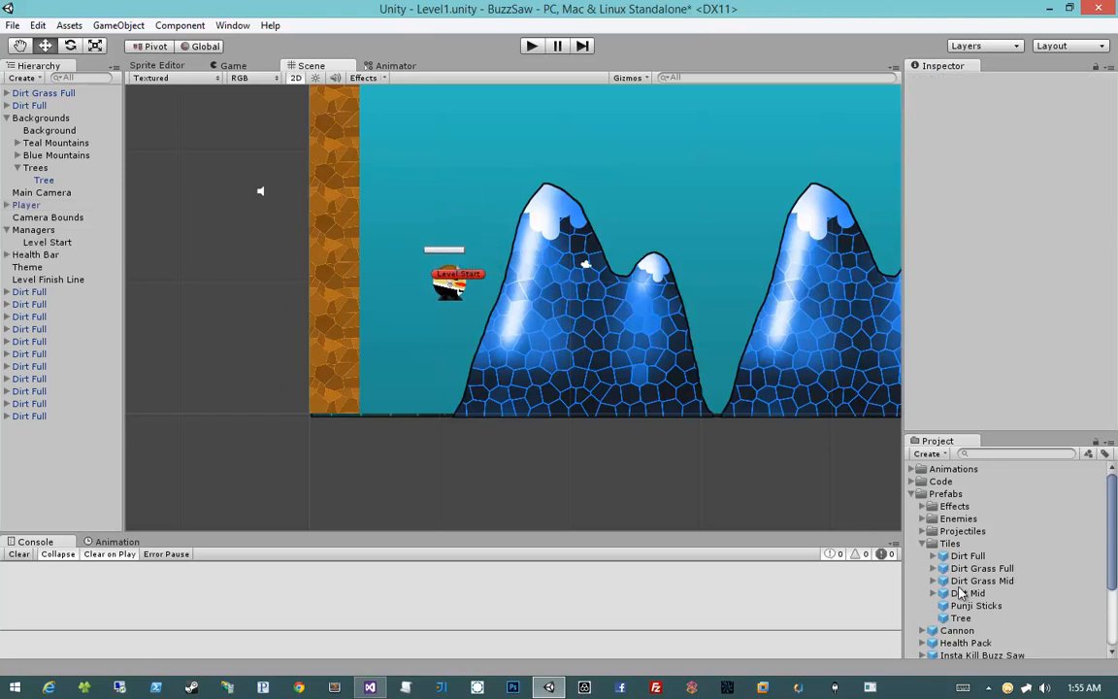
Place another Dirt Grass Full tile in the scene and set its position to X 0, Y 0
{"action": "left_click_drag", "start_coordinate": [968, 574], "coordinate": [486, 427]}
{"action": "left_click", "coordinate": [998, 139]}
{"action": "type", "text": "0"}
{"action": "key", "text": "Tab"}
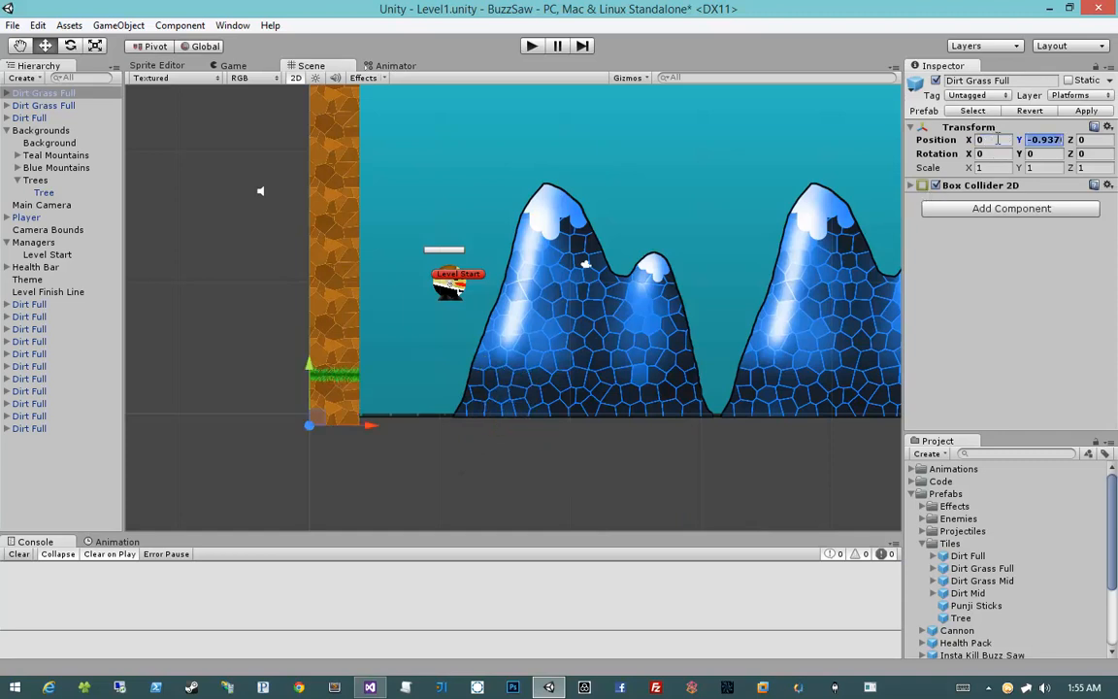
{"action": "type", "text": "0"}
{"action": "key", "text": "Tab"}
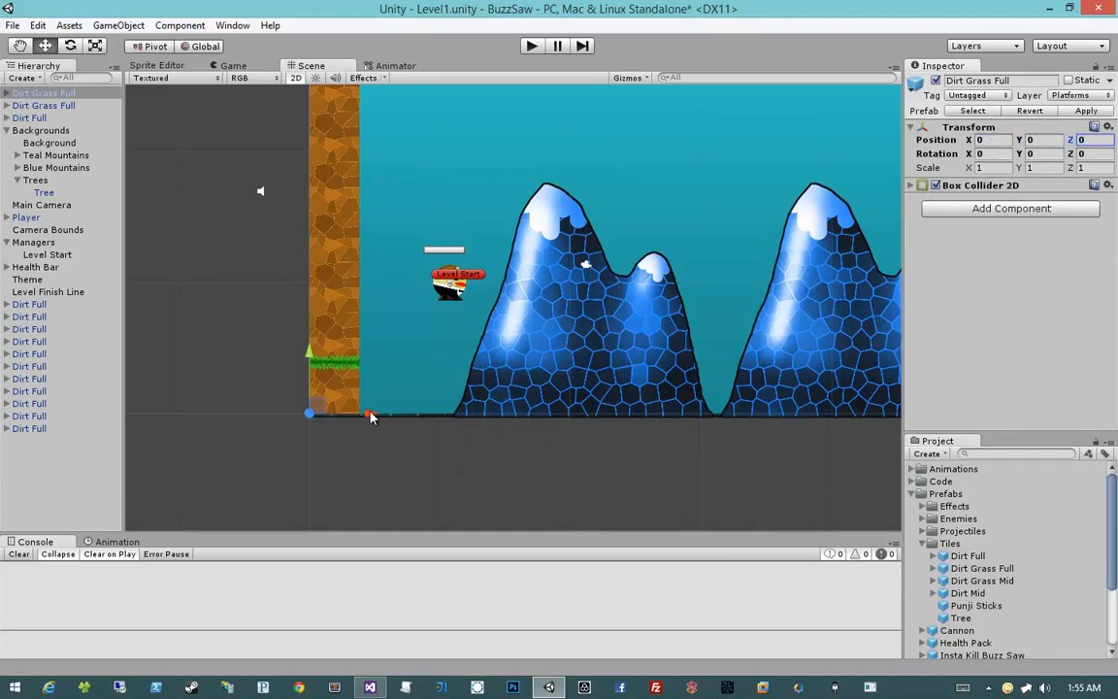
Move and duplicate the Dirt Grass Full tile to lay three ground tiles rightward from the wall, ending at X 11.52
{"action": "left_click_drag", "start_coordinate": [369, 416], "coordinate": [519, 414]}
{"action": "key", "text": "ctrl+d"}
{"action": "middle_click_drag", "start_coordinate": [550, 394], "coordinate": [482, 398]}
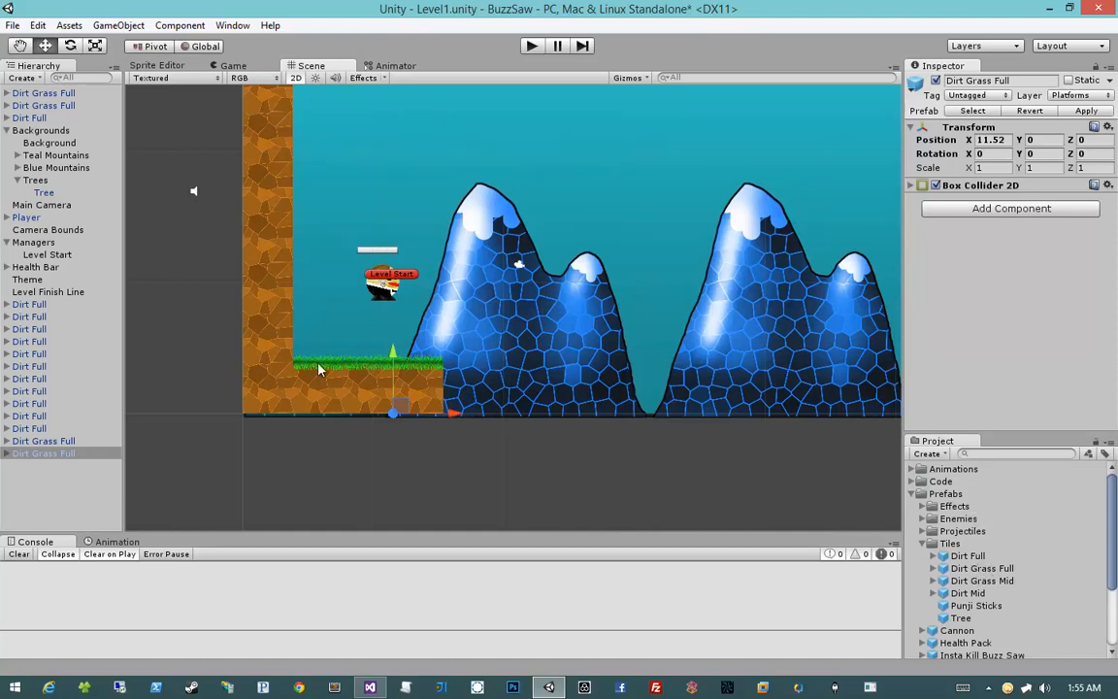
Duplicate the Dirt Full tile at the wall's base and place the copy at the ground row's end, X 15.36, Y 0
{"action": "left_click", "coordinate": [280, 395]}
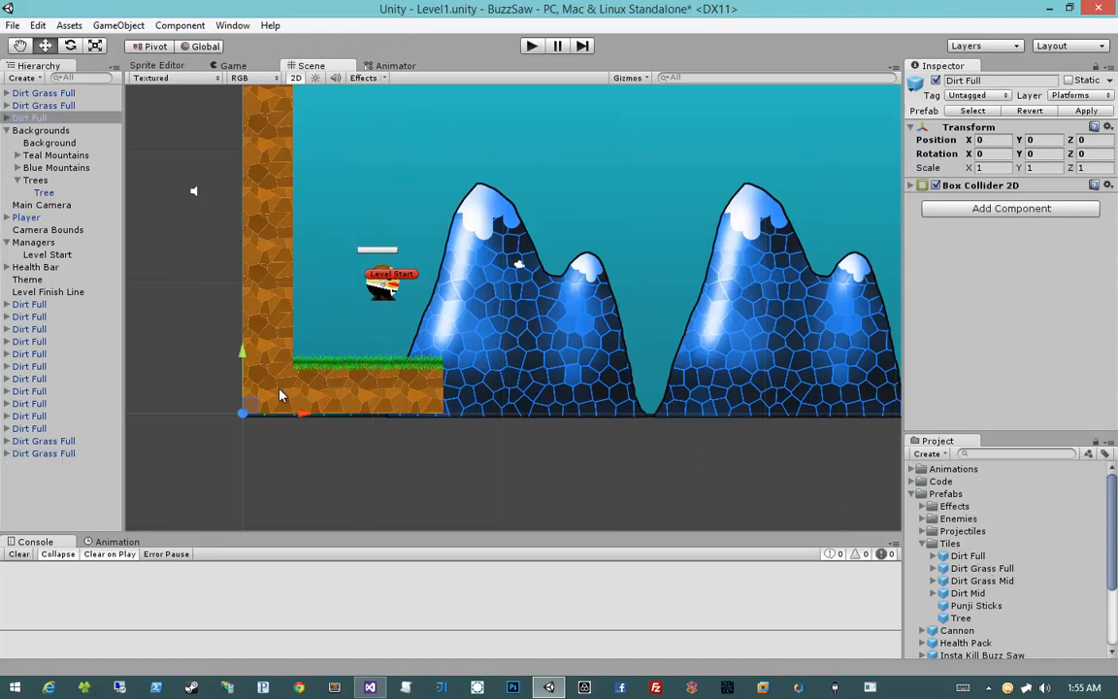
{"action": "left_click", "coordinate": [7, 130]}
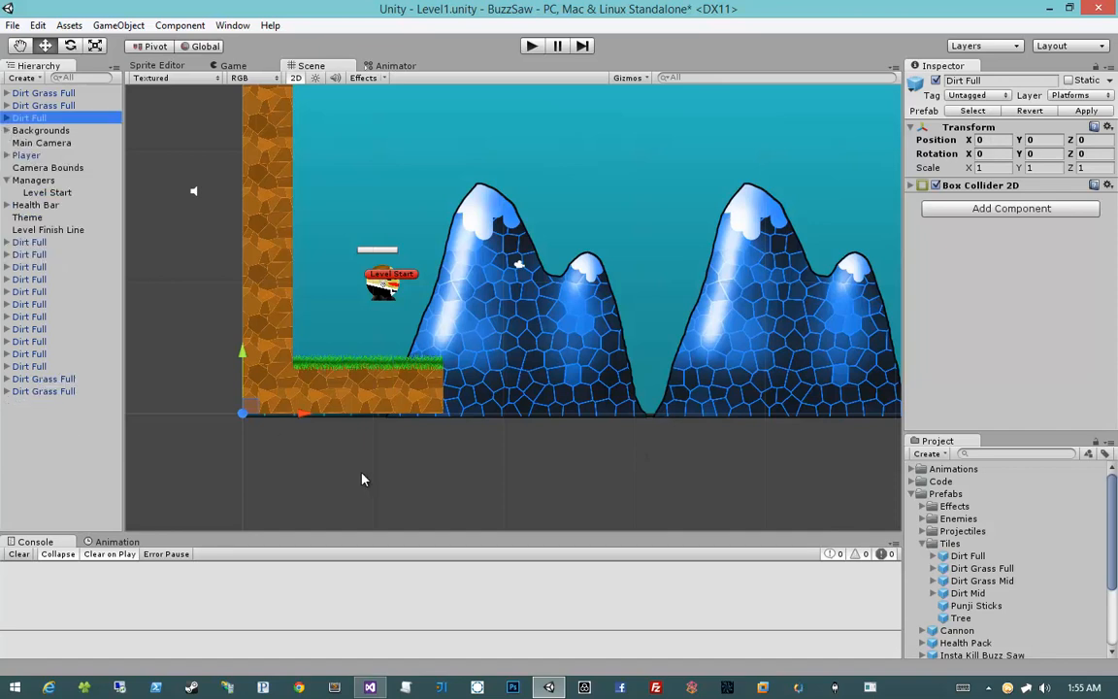
{"action": "key", "text": "ctrl+d"}
{"action": "left_click_drag", "start_coordinate": [302, 419], "coordinate": [502, 419]}
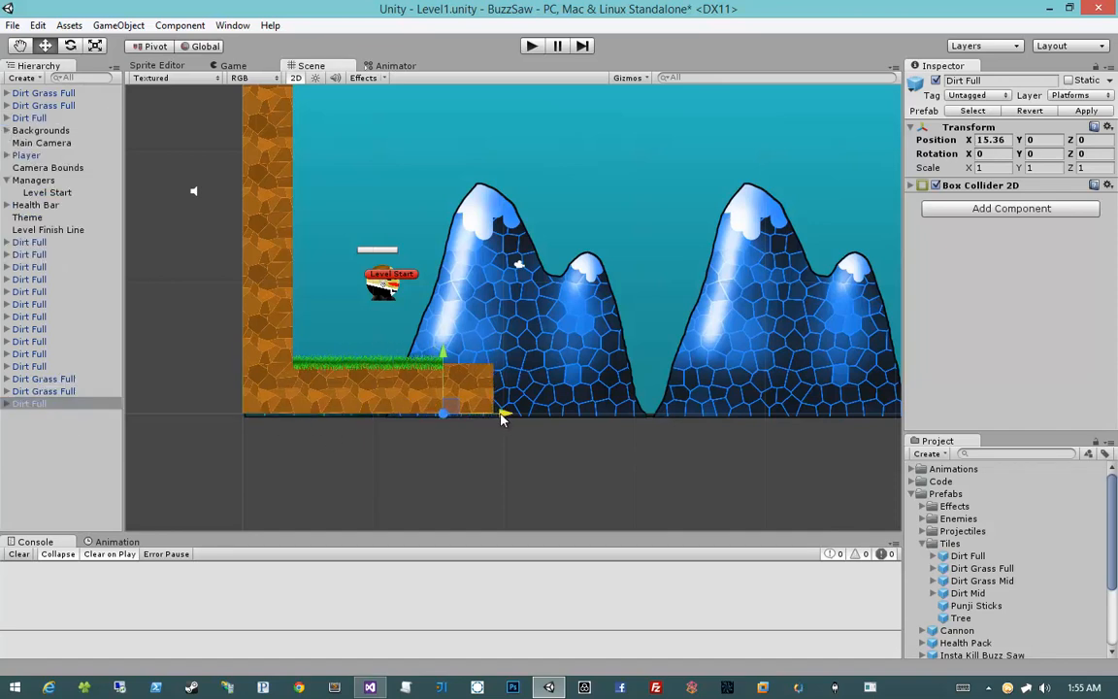
Duplicate the last Dirt Grass Full ground tile and place the copy on the end dirt tile at X 15.36, Y 3.84
{"action": "left_click", "coordinate": [412, 391]}
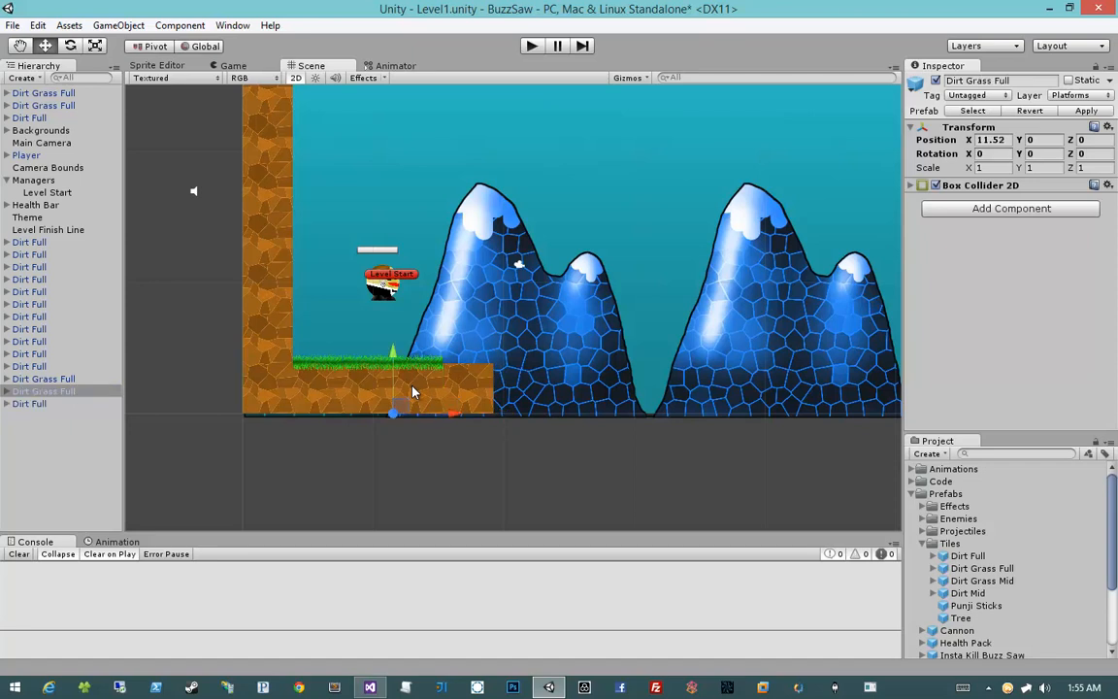
{"action": "key", "text": "ctrl+d"}
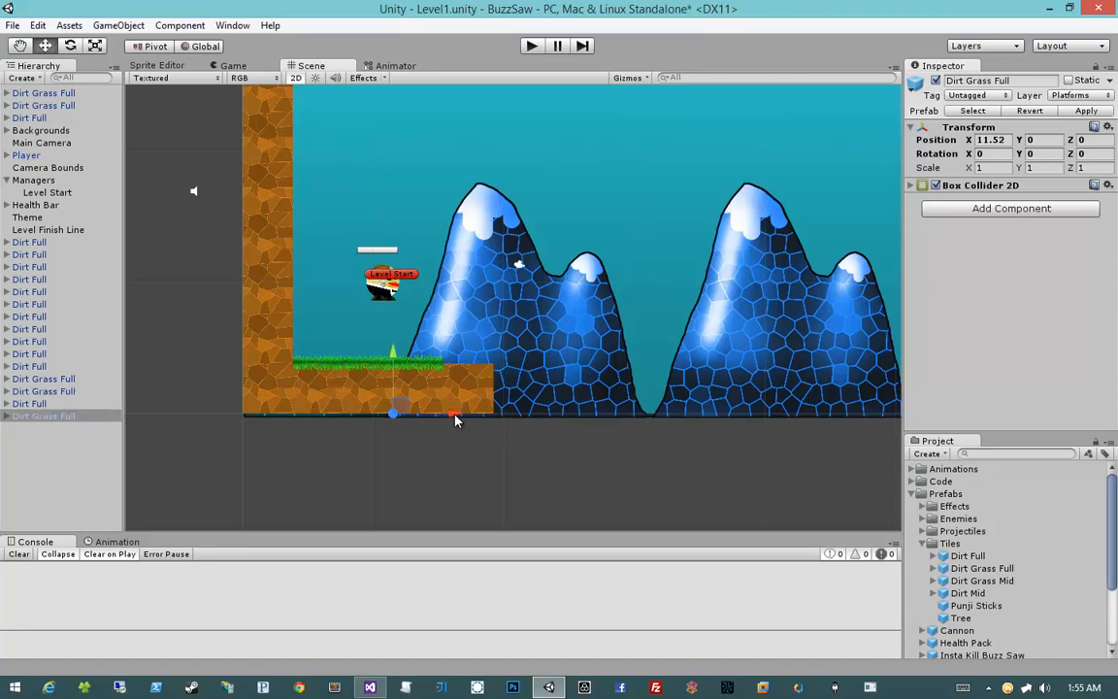
{"action": "left_click_drag", "start_coordinate": [456, 420], "coordinate": [503, 417]}
{"action": "left_click_drag", "start_coordinate": [442, 357], "coordinate": [443, 309]}
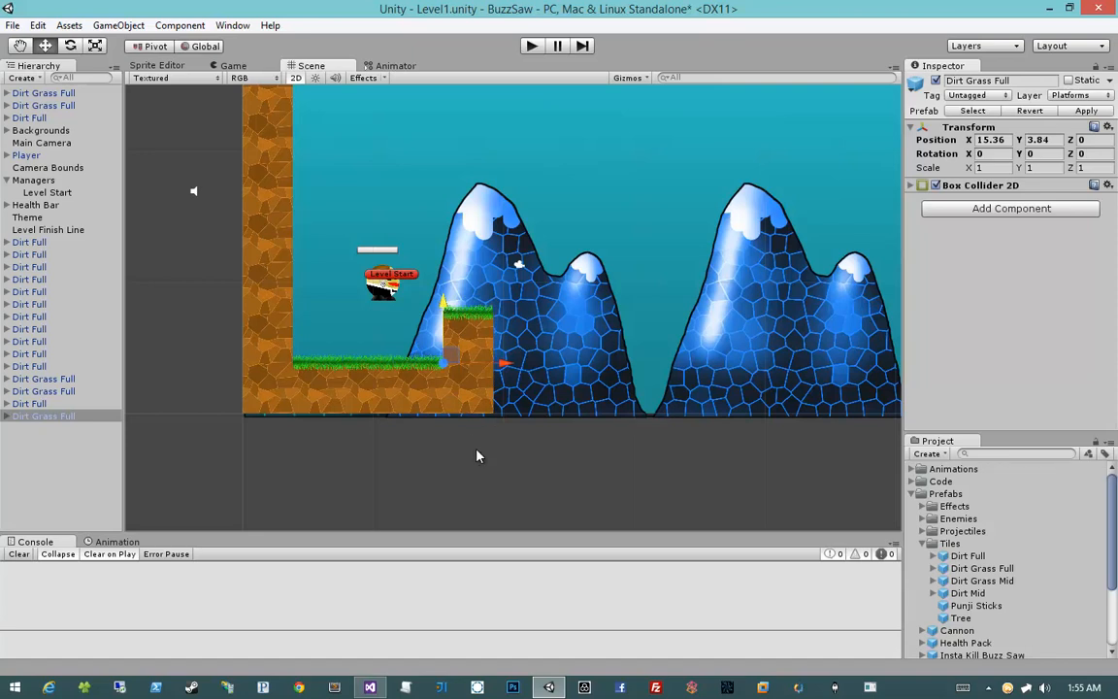
{"action": "left_click", "coordinate": [58, 441]}
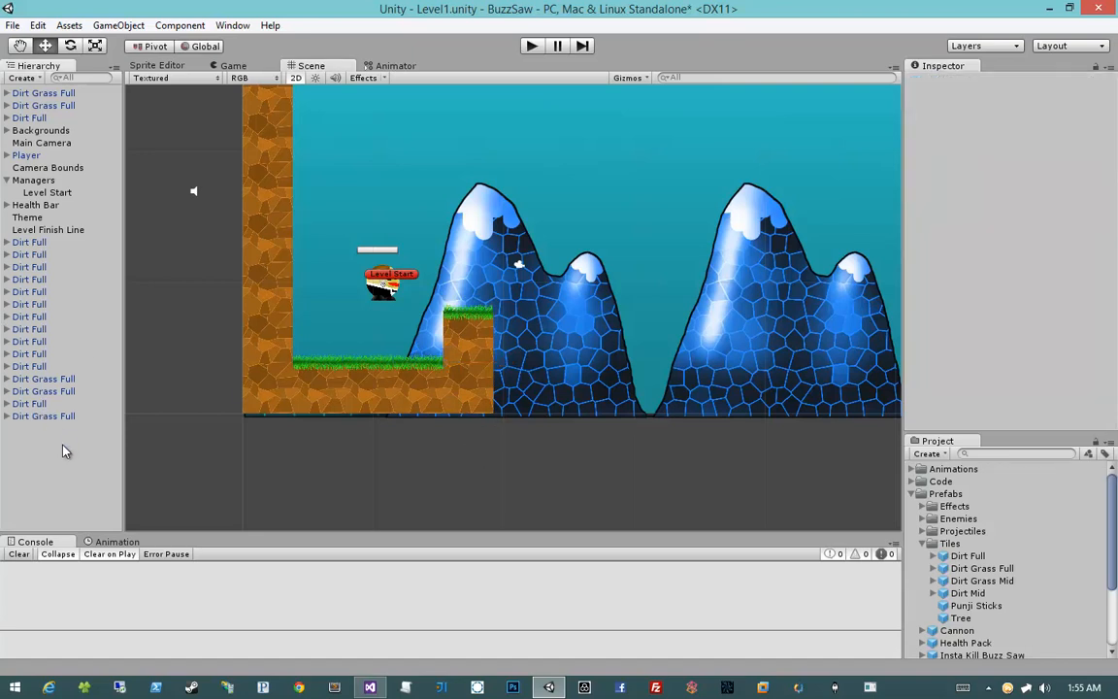
{"action": "left_click", "coordinate": [51, 380]}
{"action": "left_click", "coordinate": [47, 254]}
{"action": "left_click", "coordinate": [44, 242]}
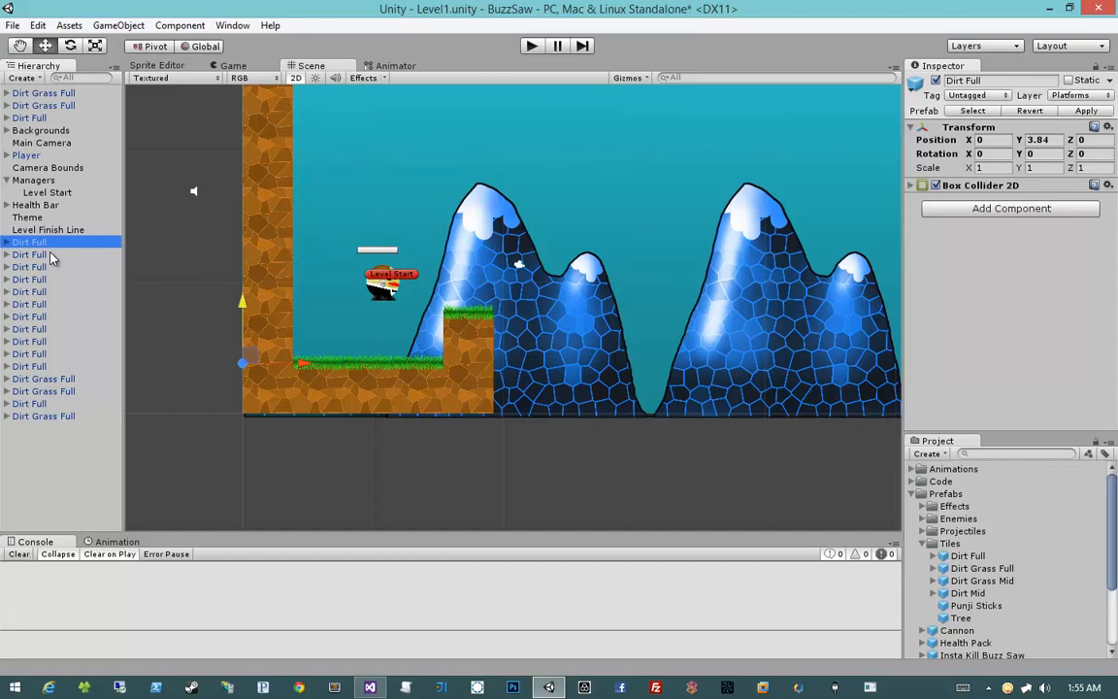
{"action": "left_click", "coordinate": [84, 238], "text": "ctrl"}
Create an empty game object and name it Ground Platforms
{"action": "left_click", "coordinate": [109, 27]}
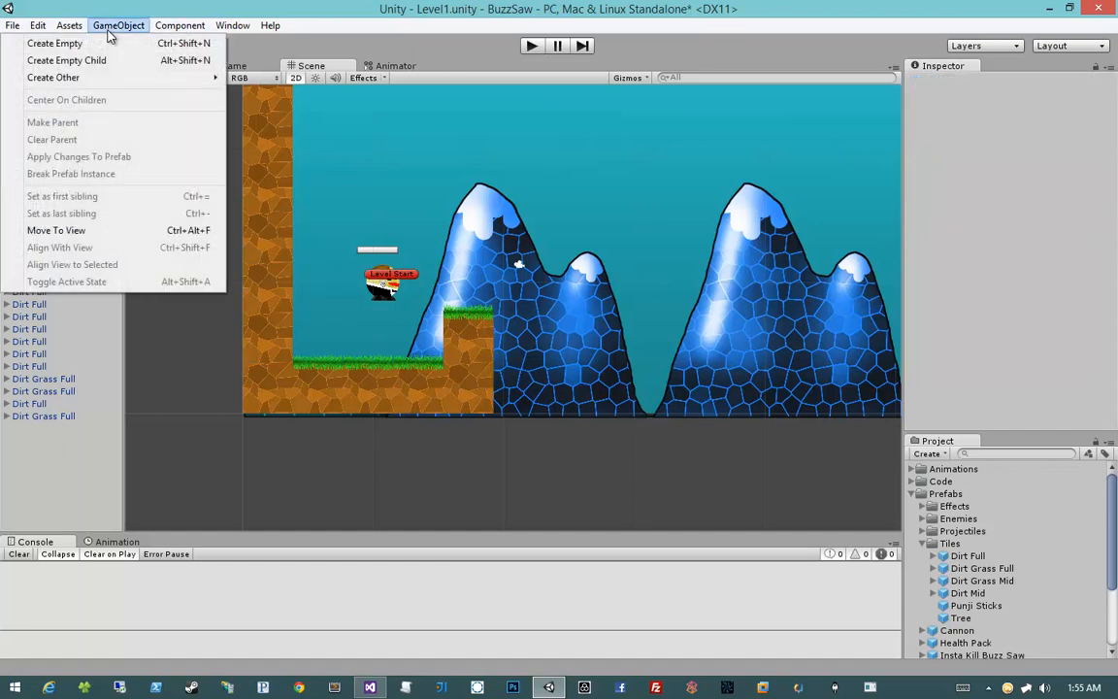
{"action": "left_click", "coordinate": [109, 45]}
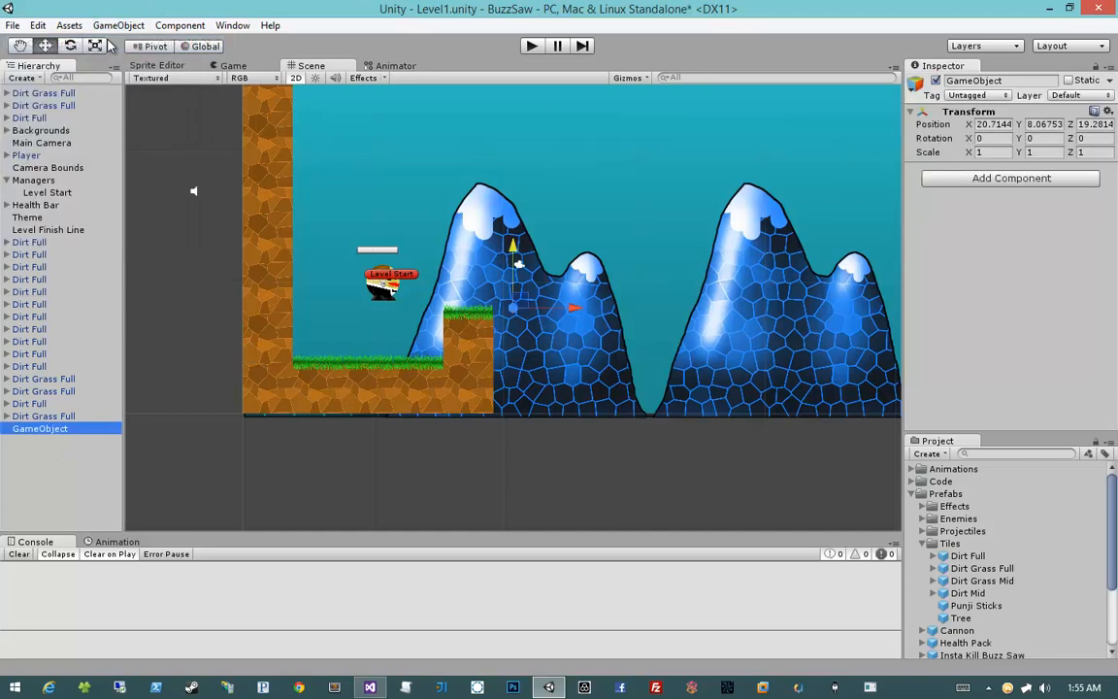
{"action": "left_click", "coordinate": [70, 428]}
{"action": "type", "text": "Gorun"}
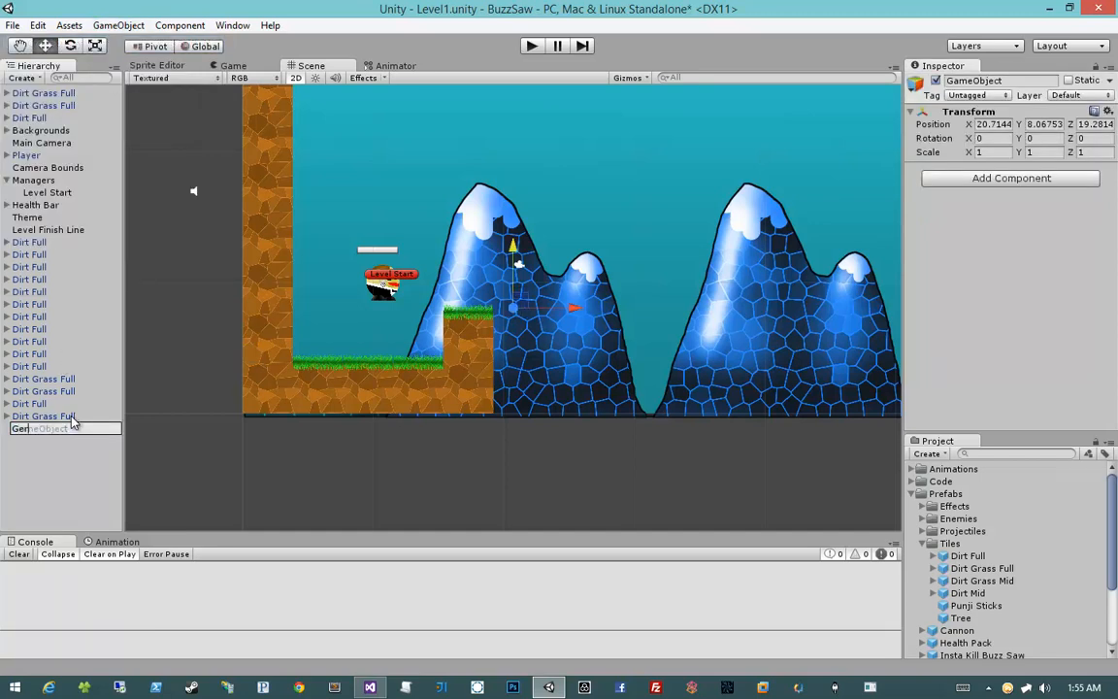
{"action": "key", "text": "ctrl+a"}
{"action": "type", "text": "Ground Platforms"}
{"action": "key", "text": "Return"}
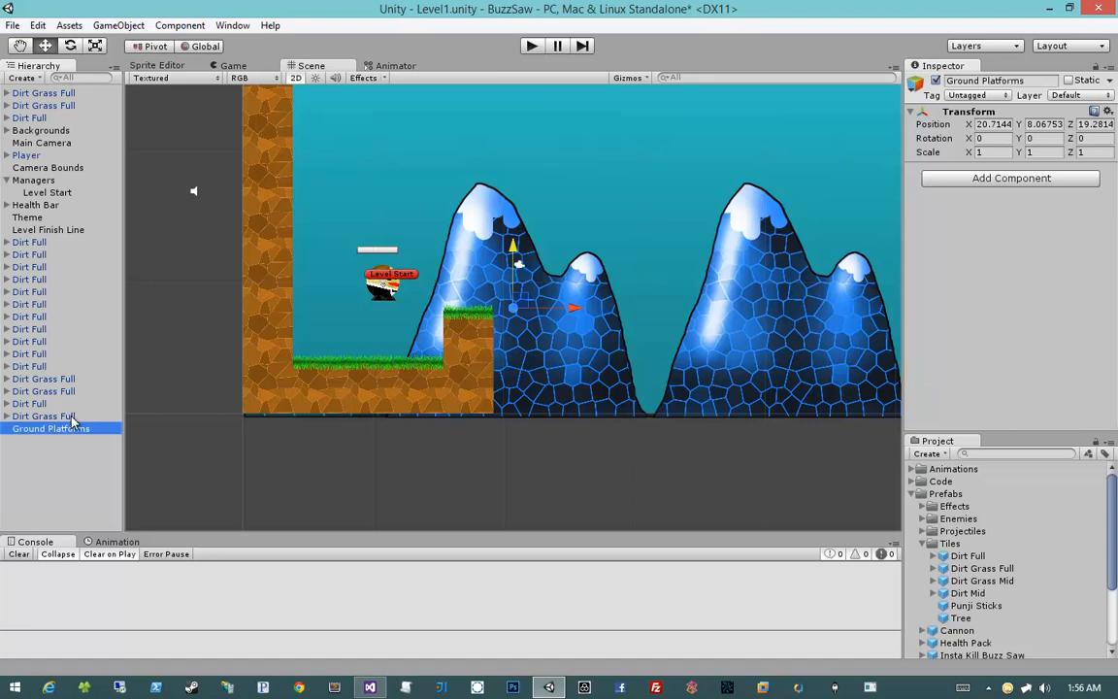
Parent all the loose Dirt Full and Dirt Grass Full tiles to Ground Platforms, and collapse the Managers group
{"action": "left_click", "coordinate": [71, 416]}
{"action": "left_click", "coordinate": [39, 243], "text": "shift"}
{"action": "left_click", "coordinate": [55, 115], "text": "ctrl"}
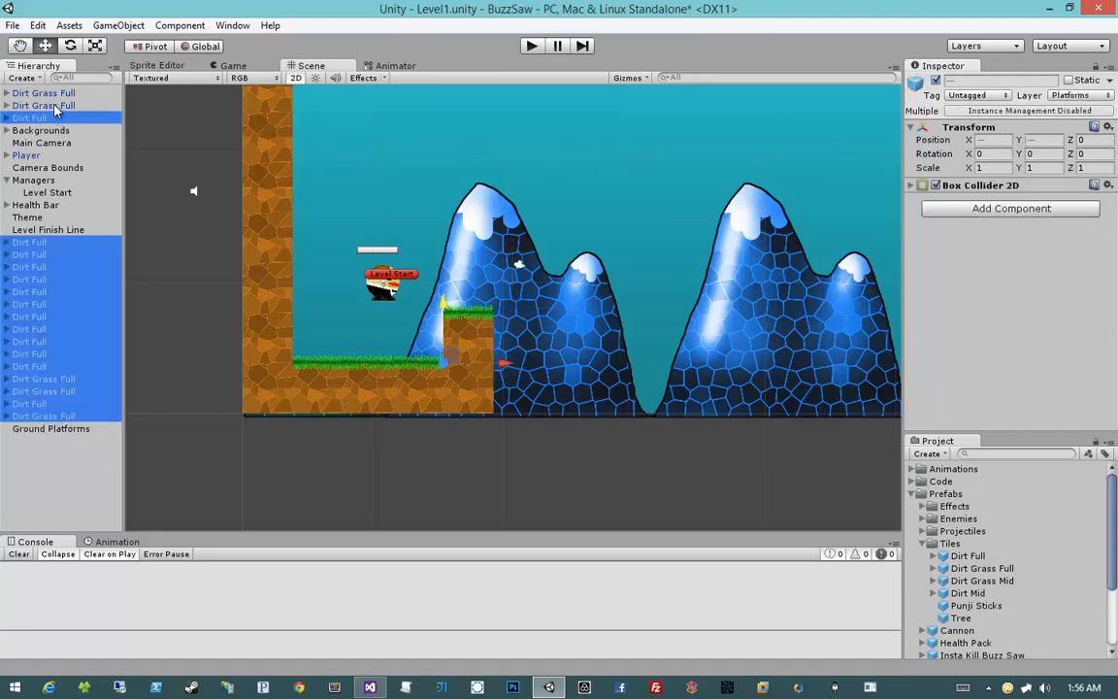
{"action": "left_click", "coordinate": [54, 104], "text": "ctrl"}
{"action": "left_click", "coordinate": [48, 92], "text": "ctrl"}
{"action": "left_click_drag", "start_coordinate": [41, 291], "coordinate": [45, 439]}
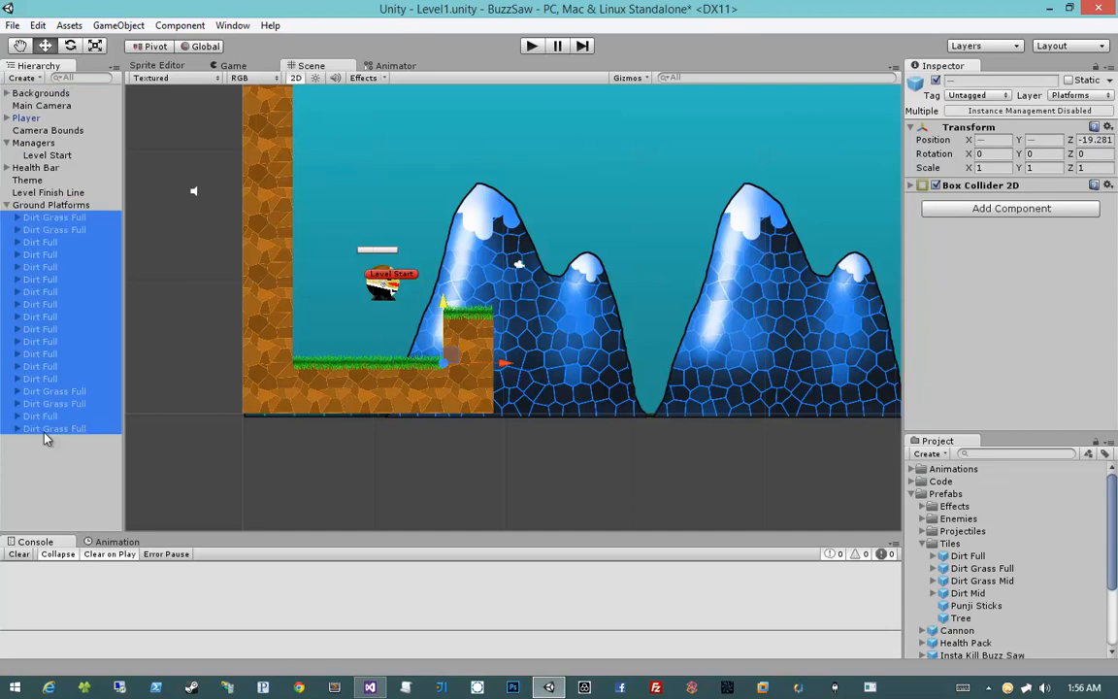
{"action": "left_click", "coordinate": [7, 205]}
{"action": "left_click", "coordinate": [63, 266]}
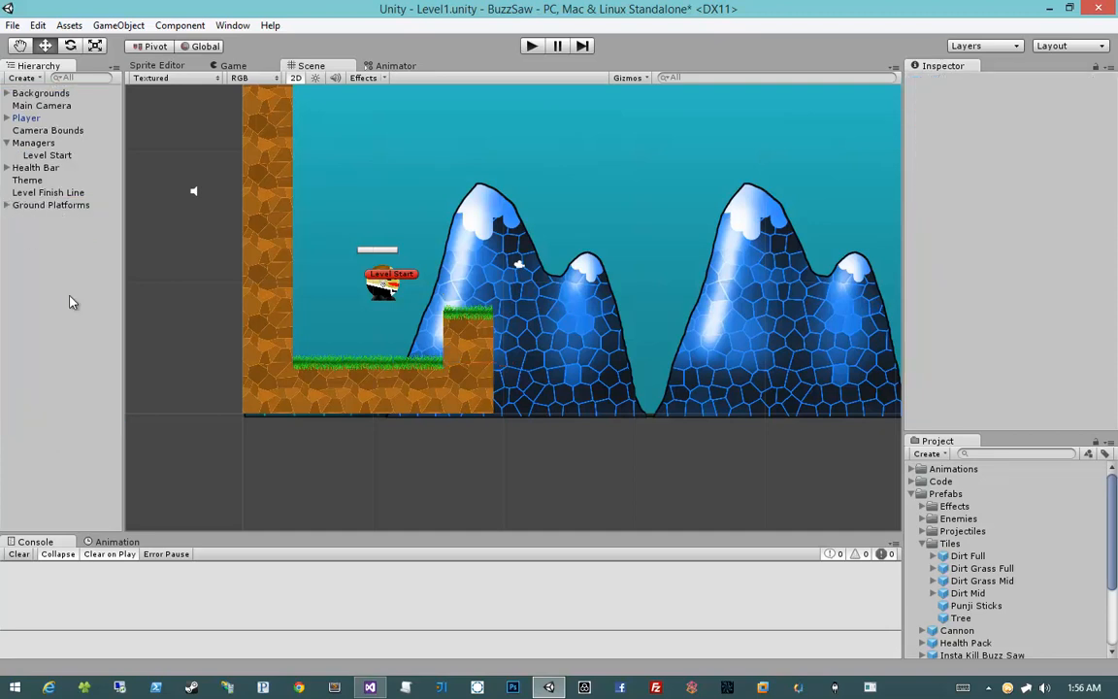
{"action": "left_click", "coordinate": [7, 143]}
{"action": "left_click", "coordinate": [7, 192]}
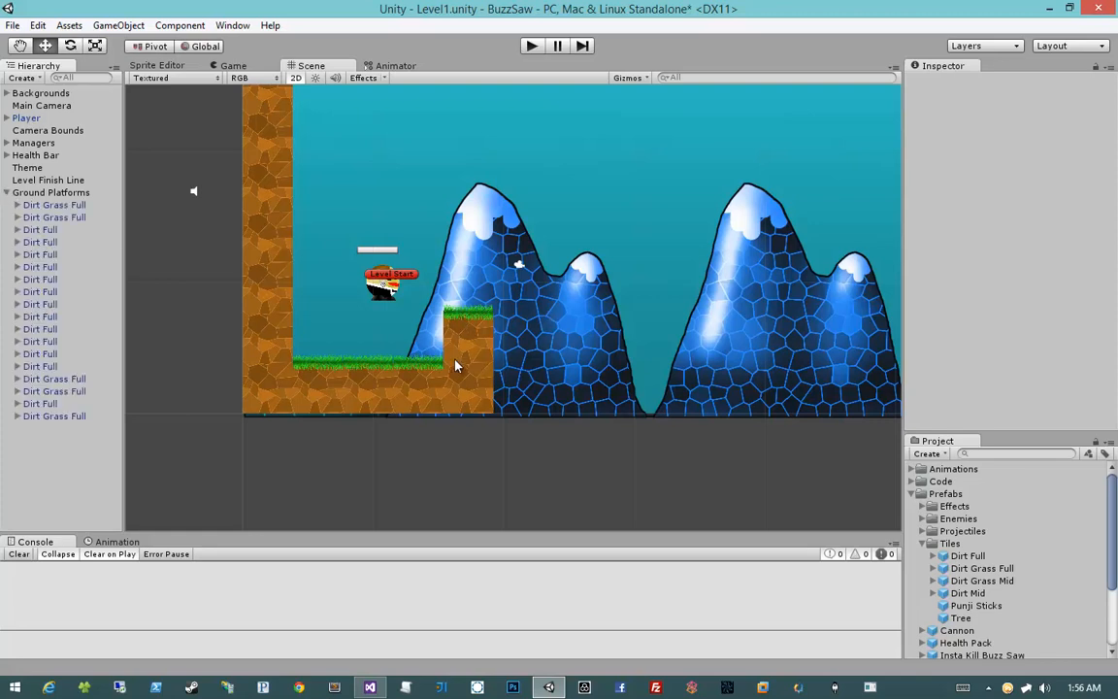
{"action": "left_click", "coordinate": [486, 391]}
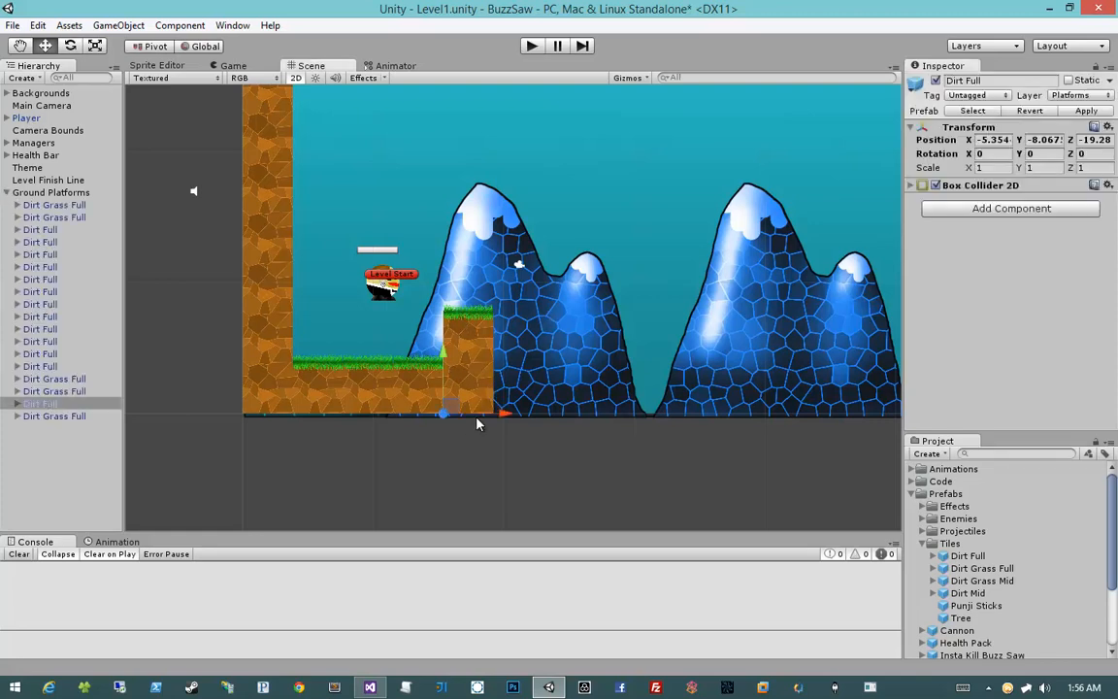
{"action": "key", "text": "ctrl+d"}
{"action": "left_click_drag", "start_coordinate": [505, 416], "coordinate": [552, 414]}
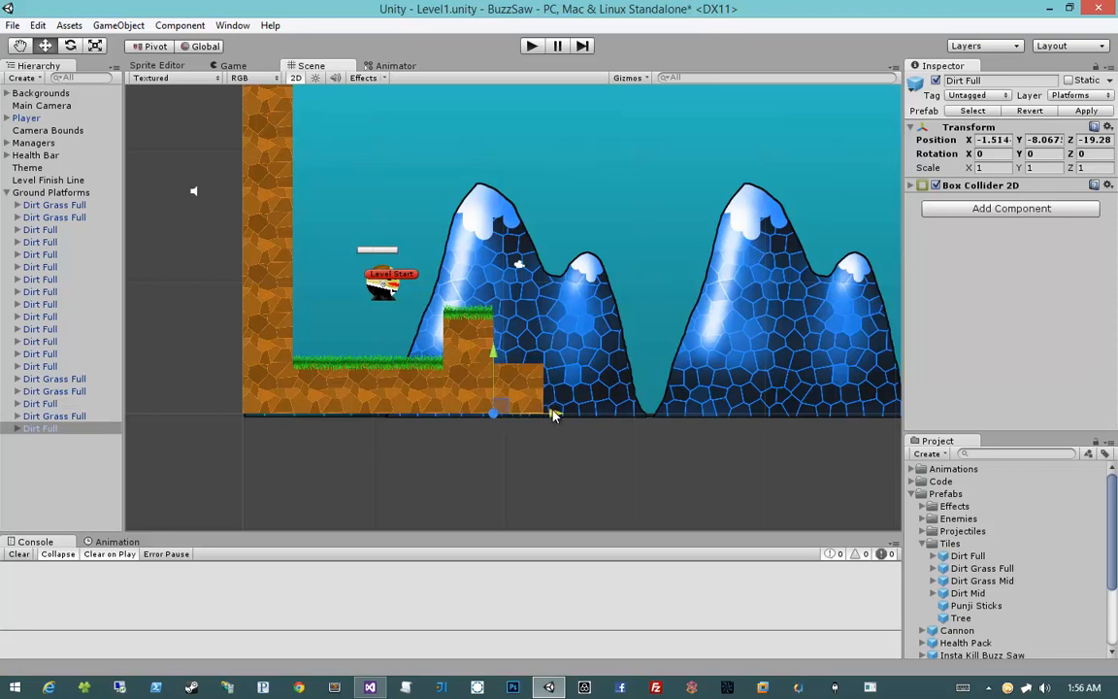
{"action": "middle_click_drag", "start_coordinate": [607, 402], "coordinate": [558, 398]}
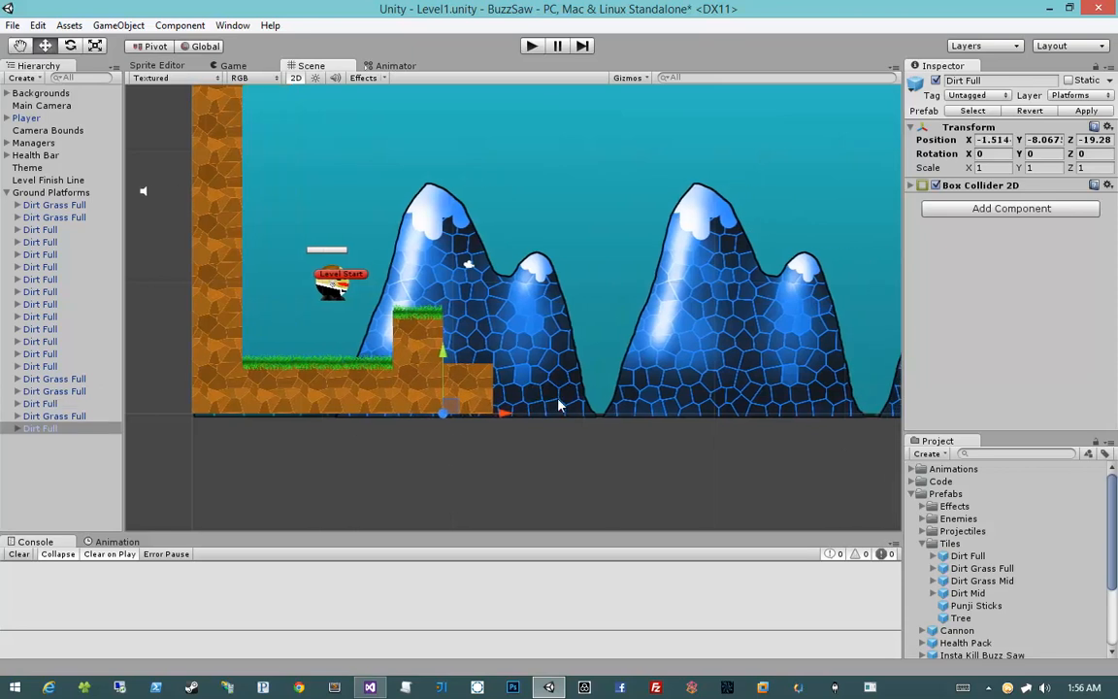
{"action": "key", "text": "Delete"}
Duplicate the last low Dirt Grass Full tile and place the copy just past the raised block, at X about -1.51
{"action": "left_click", "coordinate": [358, 386]}
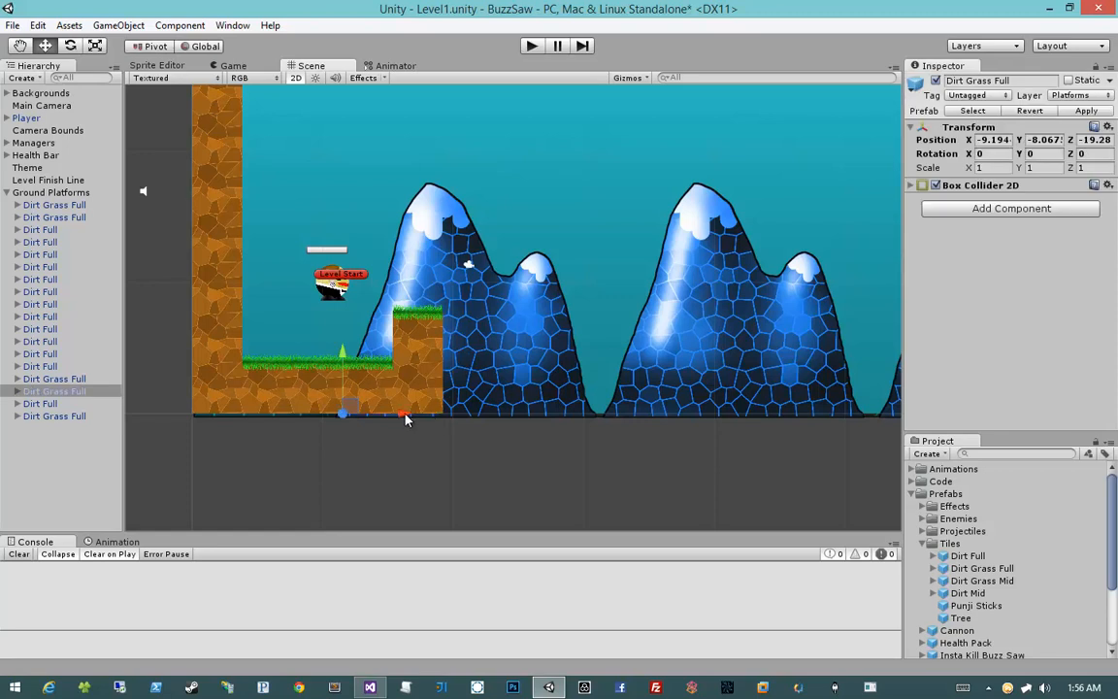
{"action": "key", "text": "ctrl+d"}
{"action": "left_click_drag", "start_coordinate": [405, 417], "coordinate": [503, 418]}
Add the Punji Sticks prefab to the scene and set its position to X 0, Y 0, Z 0
{"action": "middle_click_drag", "start_coordinate": [524, 411], "coordinate": [478, 396]}
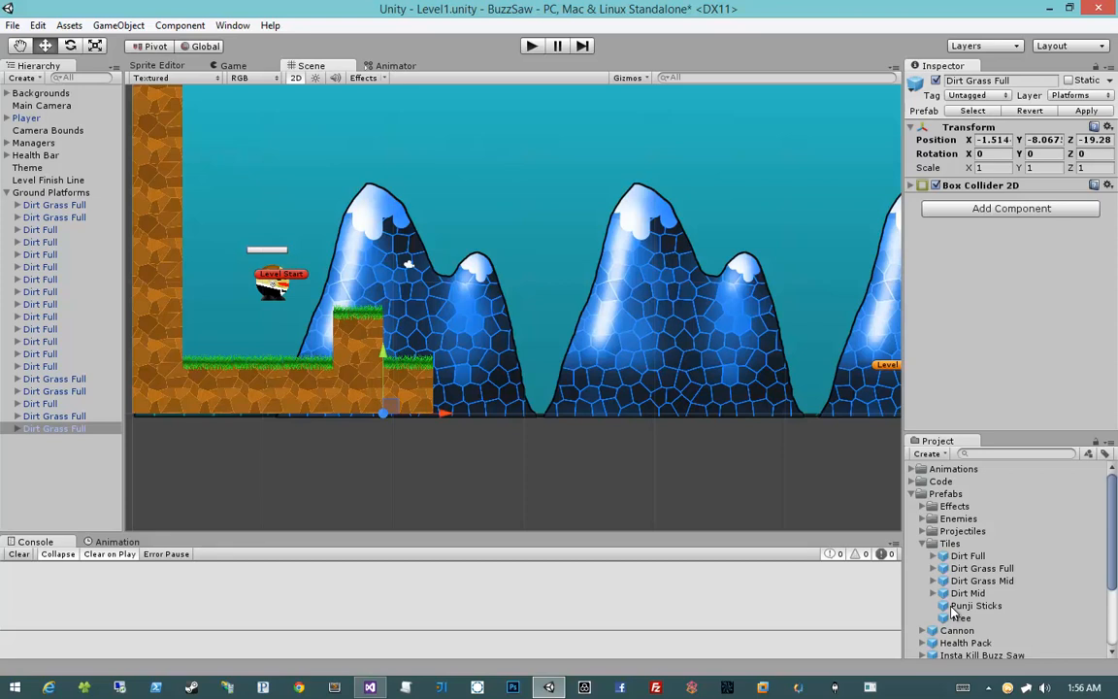
{"action": "left_click_drag", "start_coordinate": [961, 605], "coordinate": [534, 384]}
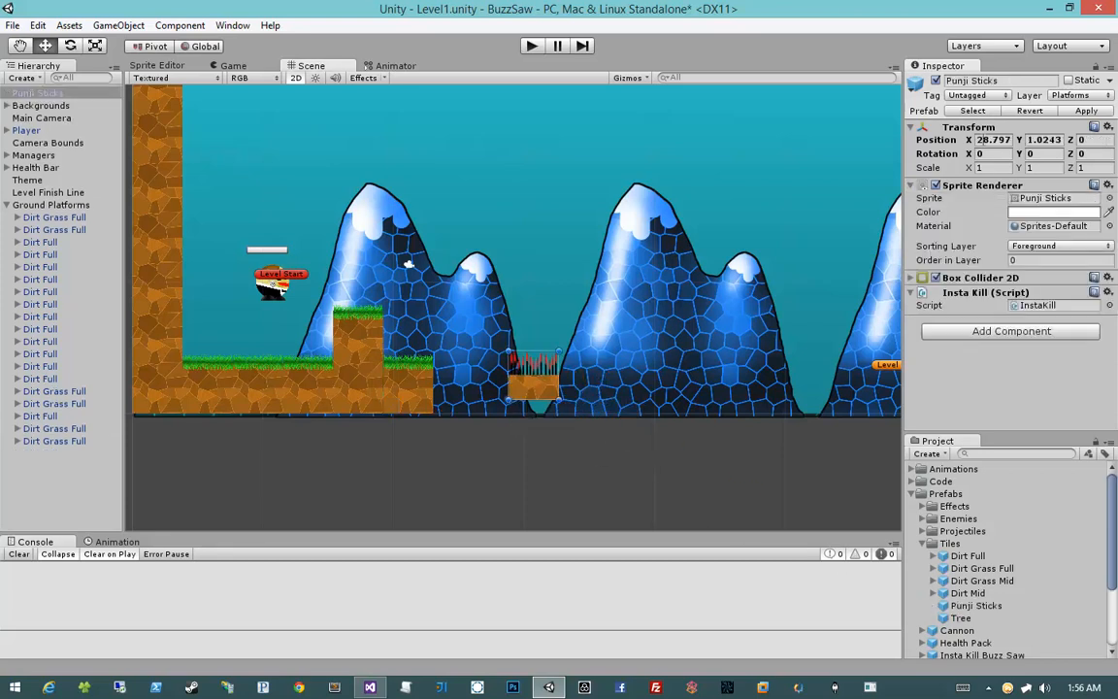
{"action": "left_click", "coordinate": [984, 140]}
{"action": "type", "text": "0"}
{"action": "key", "text": "Tab"}
{"action": "type", "text": "0"}
{"action": "key", "text": "Tab"}
{"action": "type", "text": "0"}
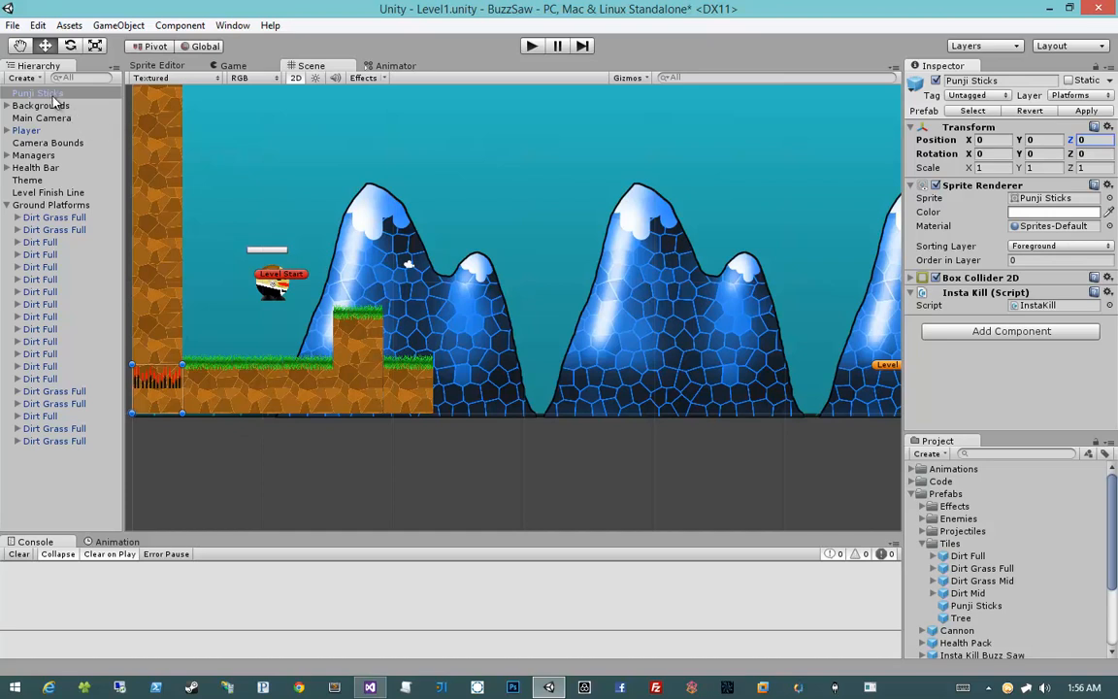
Parent Punji Sticks to Ground Platforms and move it to the end of the ground row, at local X about 2.33
{"action": "left_click_drag", "start_coordinate": [46, 94], "coordinate": [56, 206]}
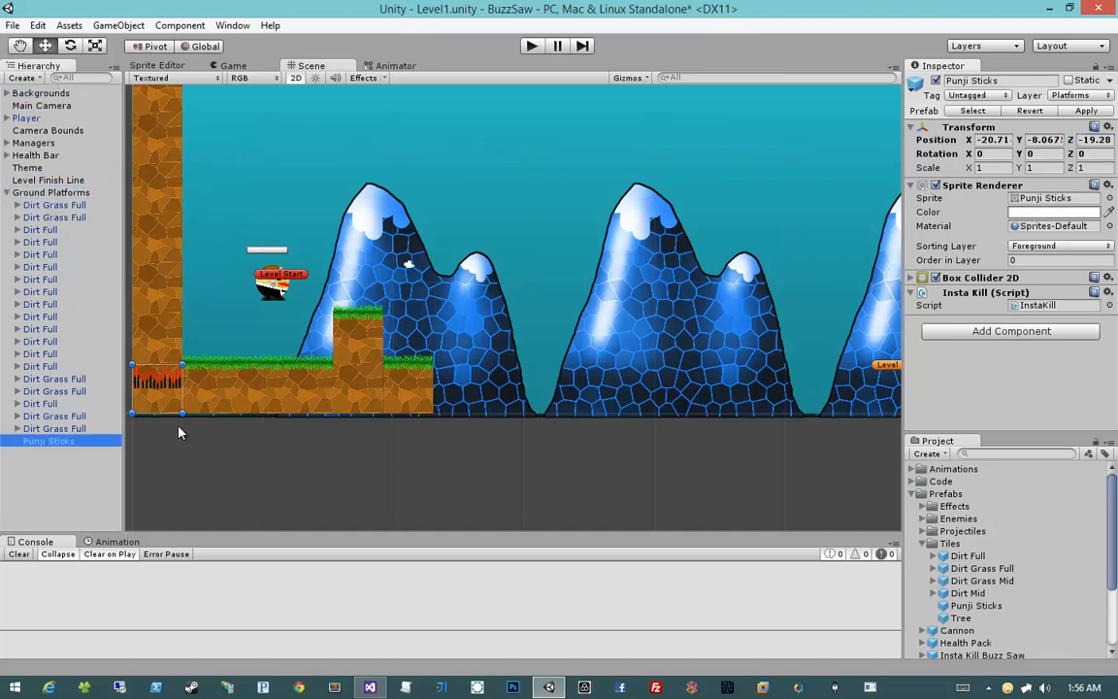
{"action": "left_click_drag", "start_coordinate": [167, 409], "coordinate": [470, 410]}
{"action": "left_click", "coordinate": [467, 475]}
{"action": "scroll", "coordinate": [517, 435], "scroll_direction": "up", "scroll_amount": 3}
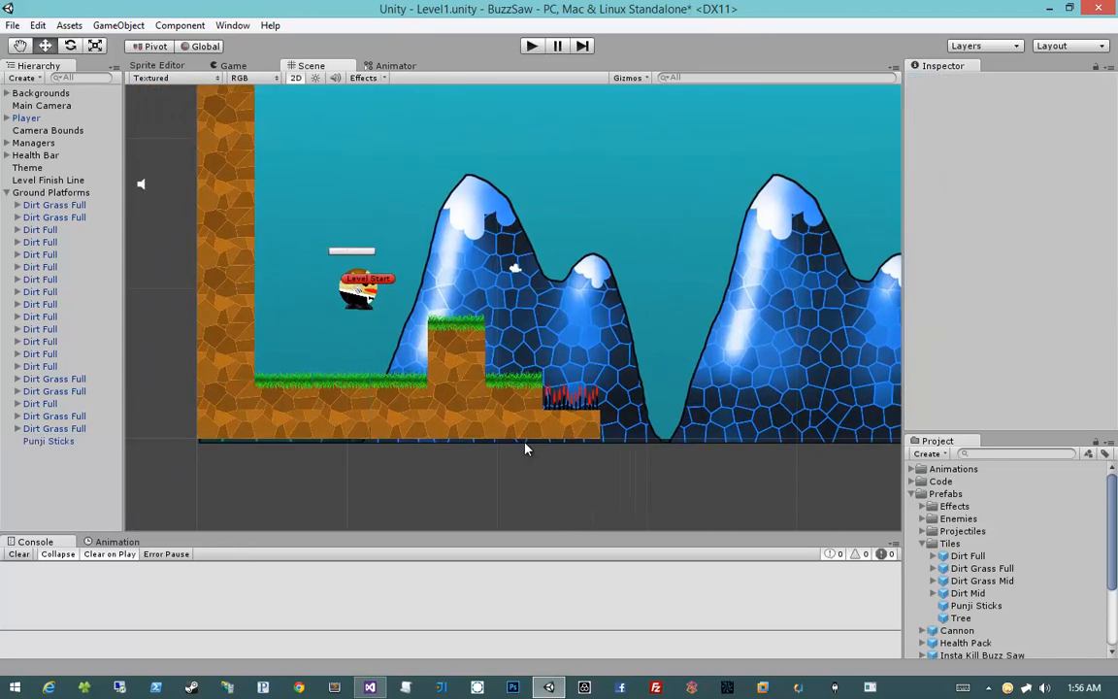
{"action": "left_click", "coordinate": [516, 431]}
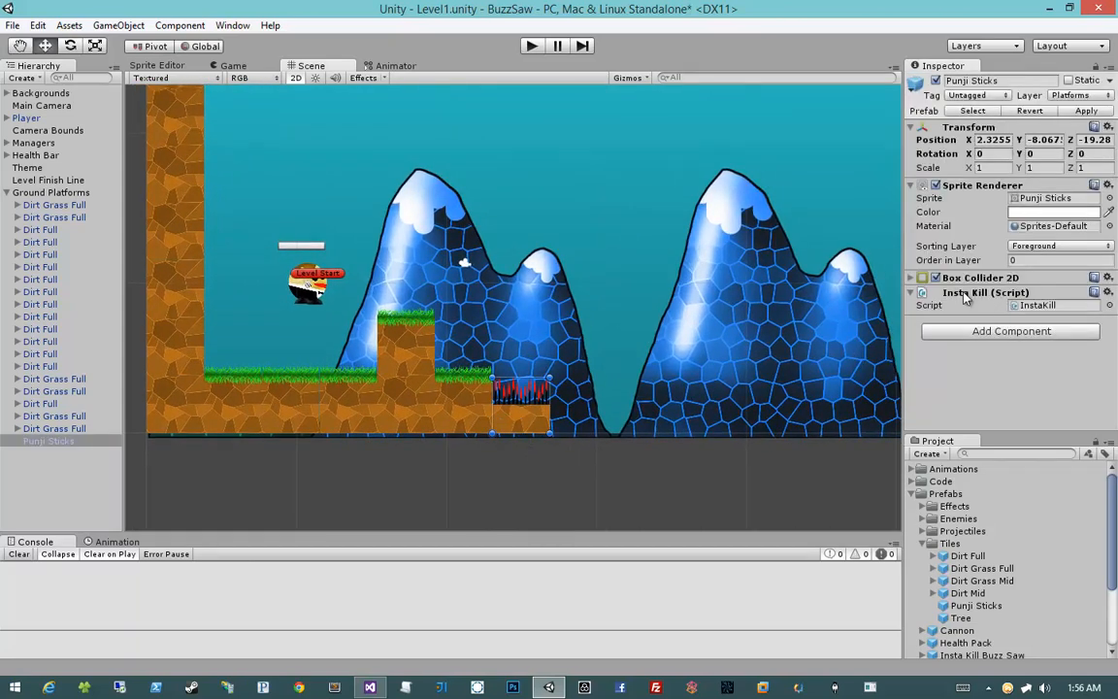
Duplicate the Dirt Grass Full tile before the Punji Sticks and place the copy just after them, at X about 6.17
{"action": "left_click", "coordinate": [472, 431]}
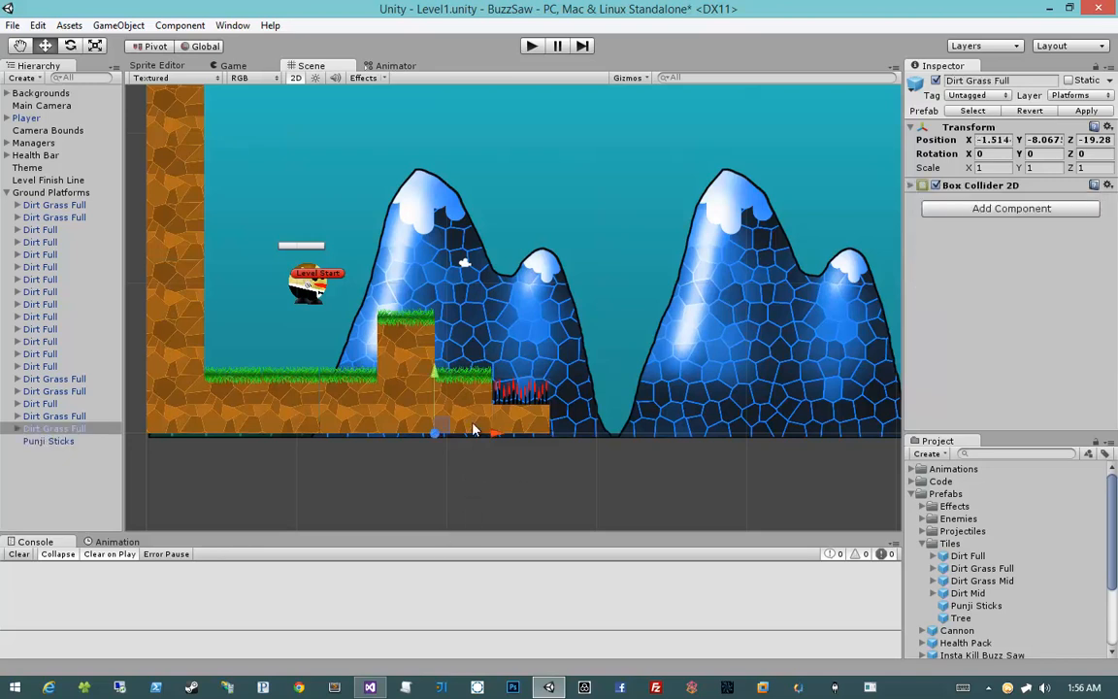
{"action": "key", "text": "ctrl+d"}
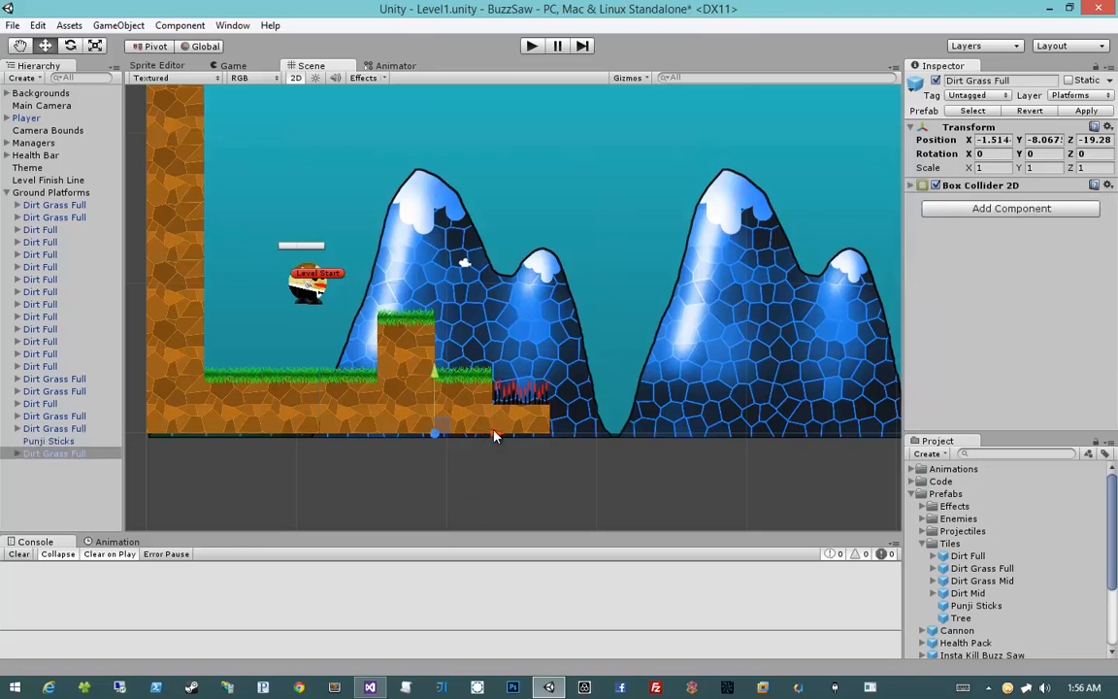
{"action": "left_click_drag", "start_coordinate": [494, 436], "coordinate": [614, 439]}
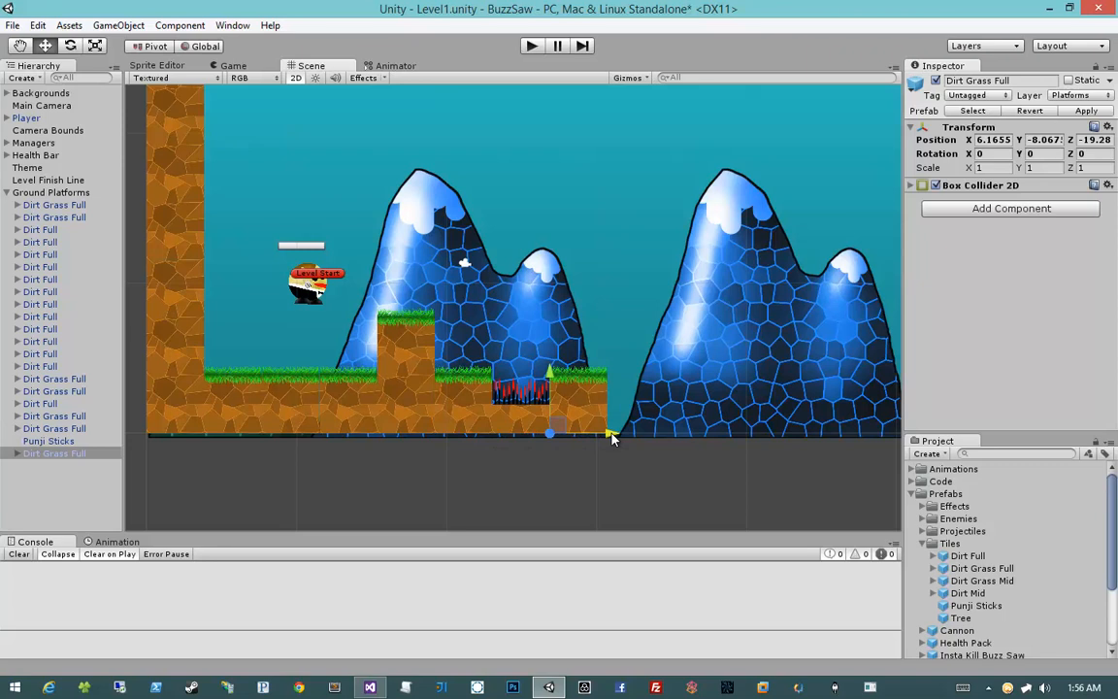
Collapse the Tiles folder and place a Health Pack prefab above the grass tile after the Punji Sticks
{"action": "left_click", "coordinate": [922, 545]}
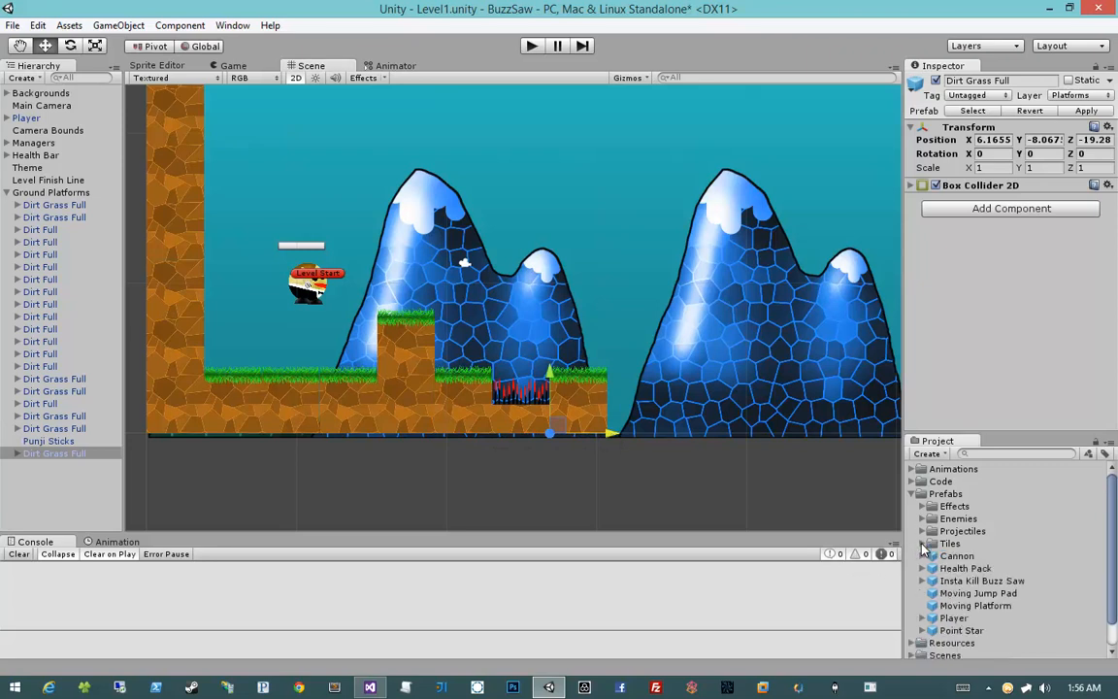
{"action": "mouse_move", "coordinate": [966, 567]}
{"action": "left_mouse_down"}
{"action": "mouse_move", "coordinate": [600, 374]}
{"action": "mouse_move", "coordinate": [580, 347]}
{"action": "left_mouse_up"}
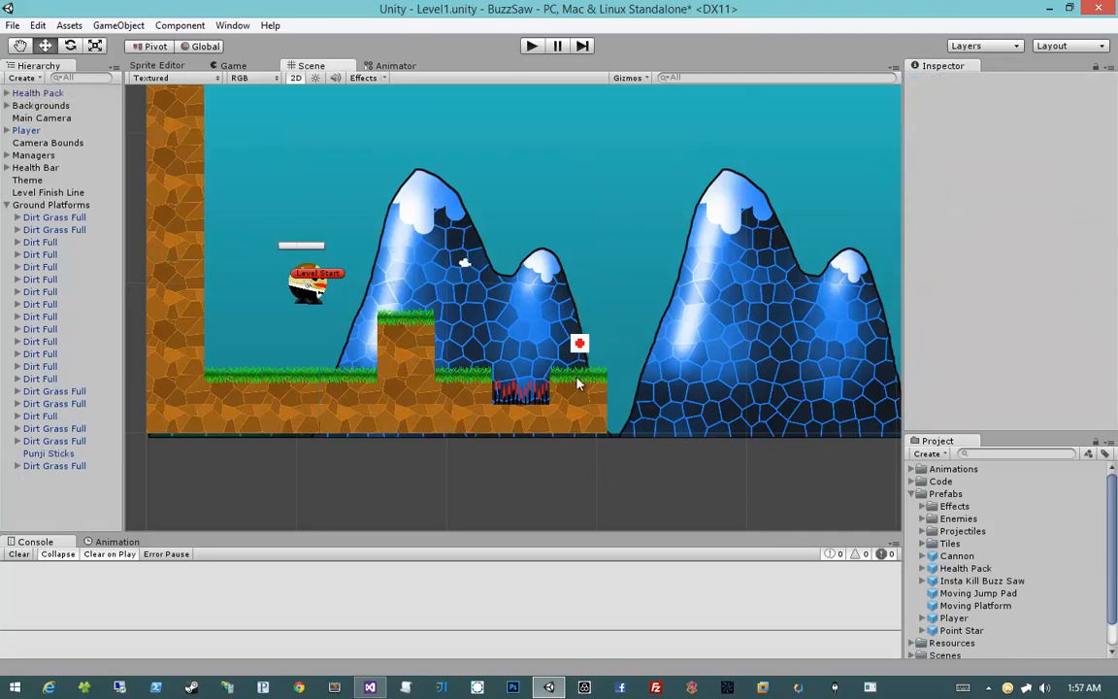
{"action": "left_click", "coordinate": [611, 525]}
Duplicate the Dirt Full tile at the wall's base and place the copy at the ground row's end, at X about 10
{"action": "left_click", "coordinate": [165, 417]}
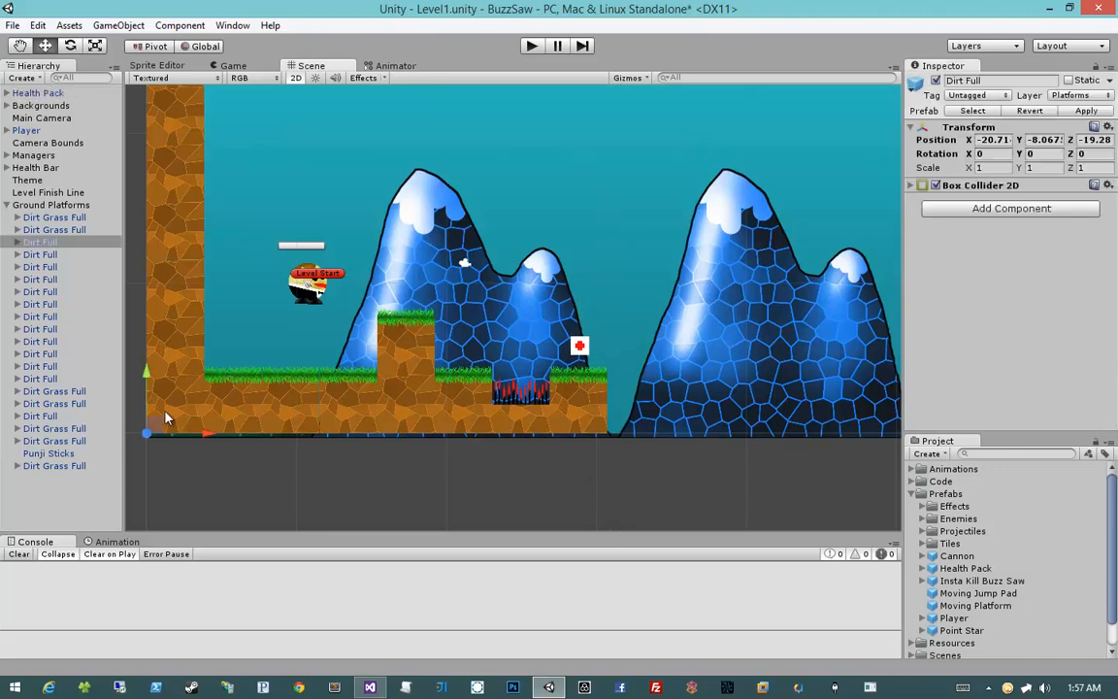
{"action": "key", "text": "ctrl+d"}
{"action": "left_click_drag", "start_coordinate": [206, 444], "coordinate": [666, 442]}
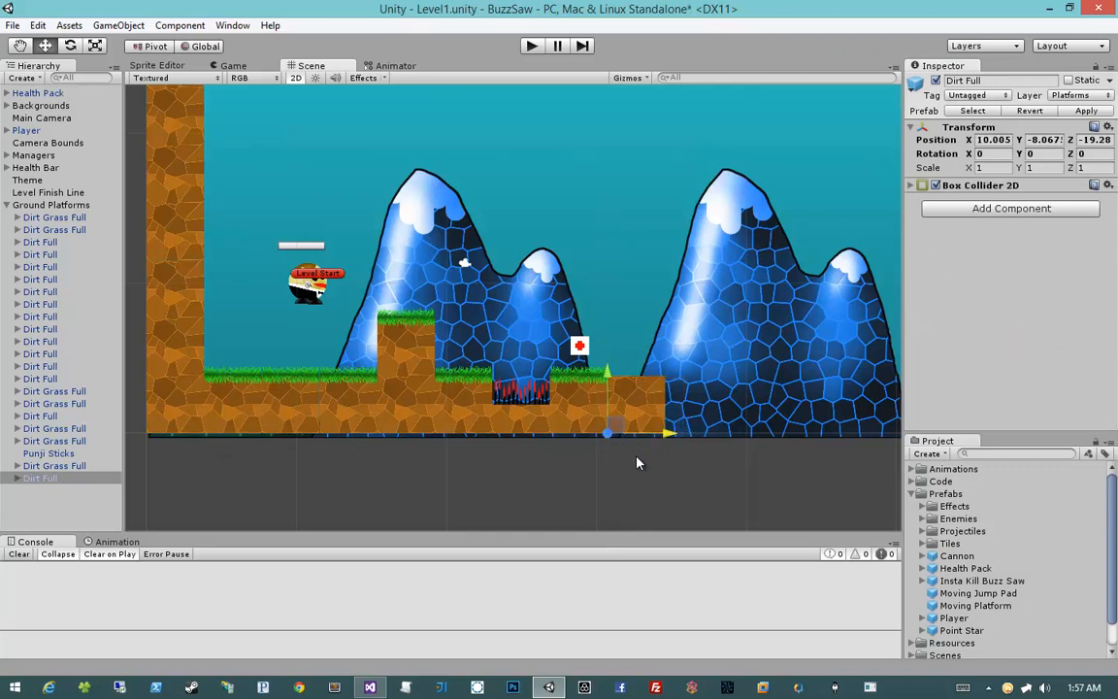
Duplicate the raised Dirt Grass Full tile and place the copy on top of the end dirt tile, at X about 10
{"action": "left_click", "coordinate": [580, 417]}
{"action": "left_click", "coordinate": [401, 337]}
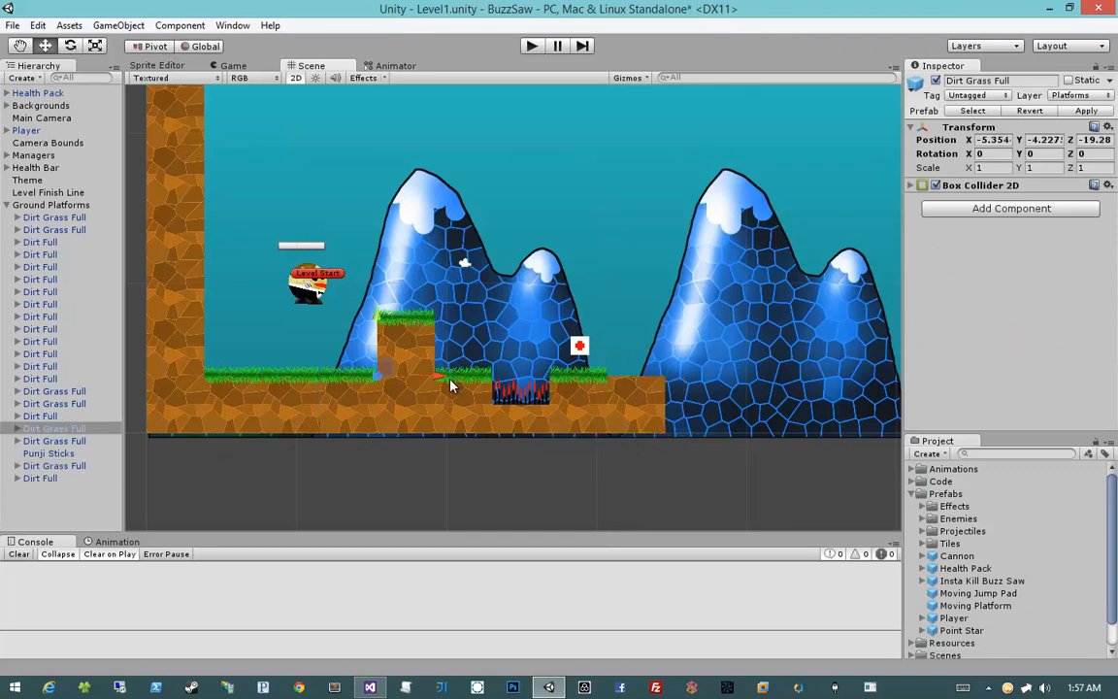
{"action": "key", "text": "ctrl+d"}
{"action": "left_click_drag", "start_coordinate": [440, 381], "coordinate": [670, 390]}
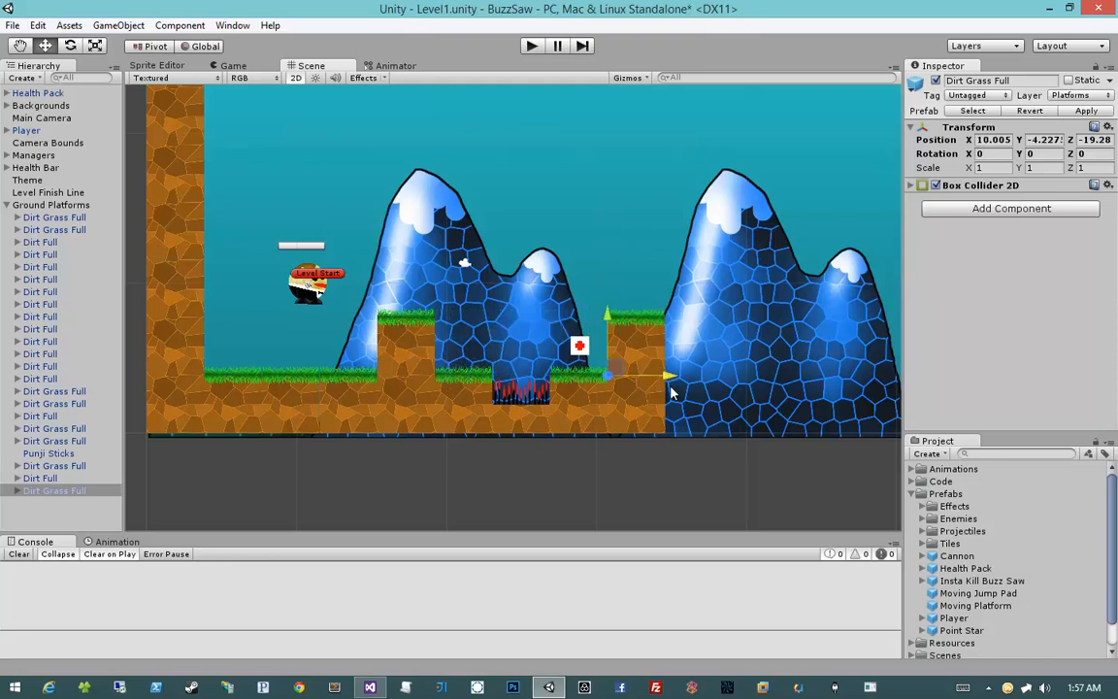
Duplicate the wall's five lowest Dirt Full tiles and place the copies as a pillar after the raised end block, at X about 13.85
{"action": "middle_click_drag", "start_coordinate": [670, 333], "coordinate": [672, 372]}
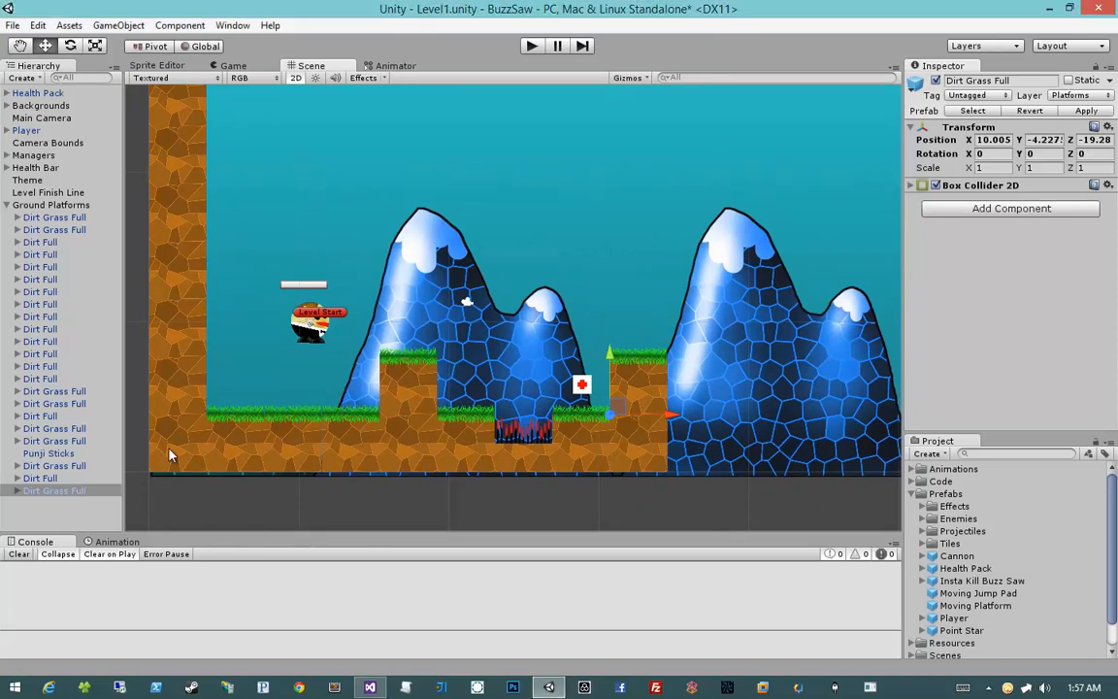
{"action": "left_click", "coordinate": [172, 452]}
{"action": "left_click", "coordinate": [184, 390], "text": "shift"}
{"action": "left_click", "coordinate": [182, 328], "text": "shift"}
{"action": "left_click", "coordinate": [168, 251], "text": "shift"}
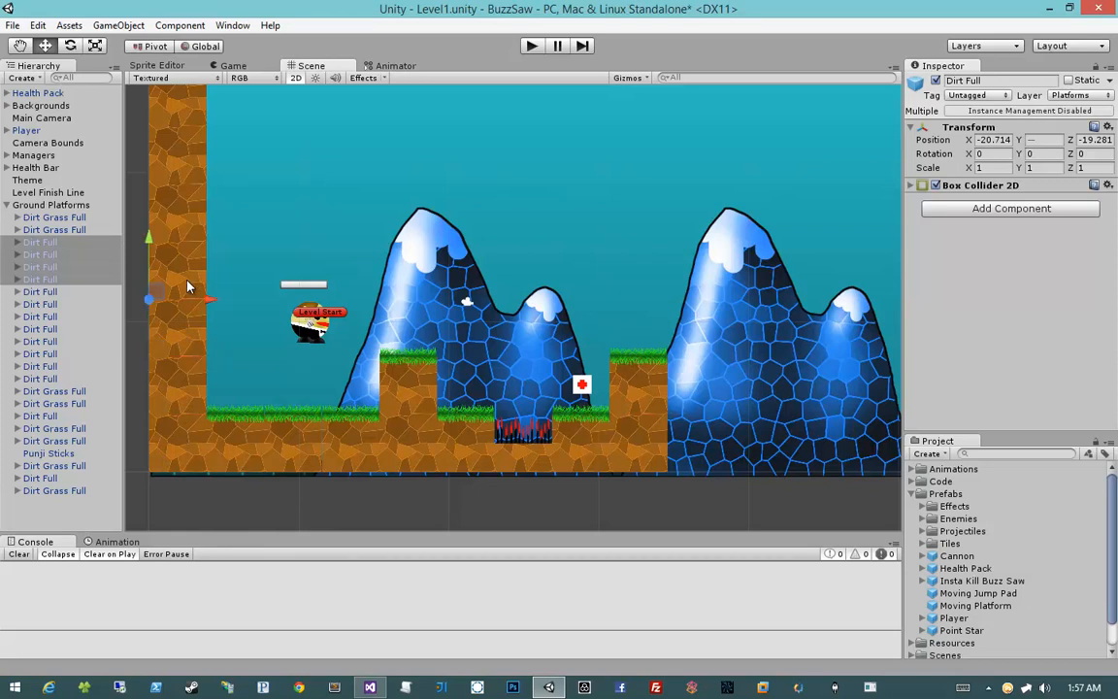
{"action": "left_click", "coordinate": [161, 204], "text": "shift"}
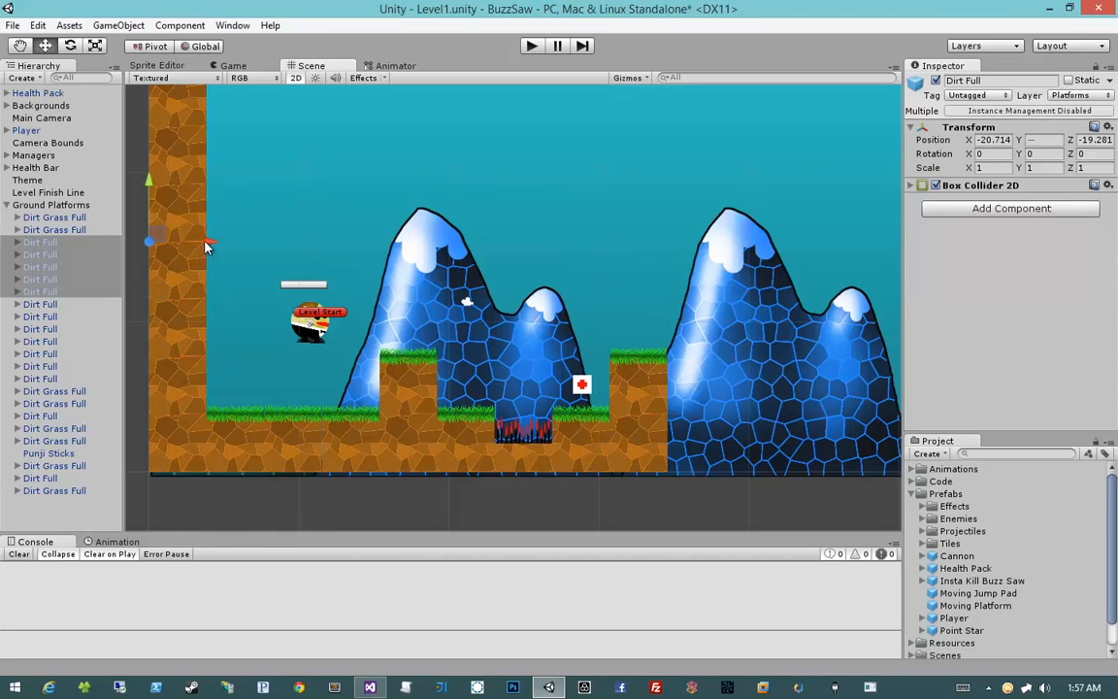
{"action": "key", "text": "ctrl+d"}
{"action": "left_click_drag", "start_coordinate": [242, 478], "coordinate": [734, 492]}
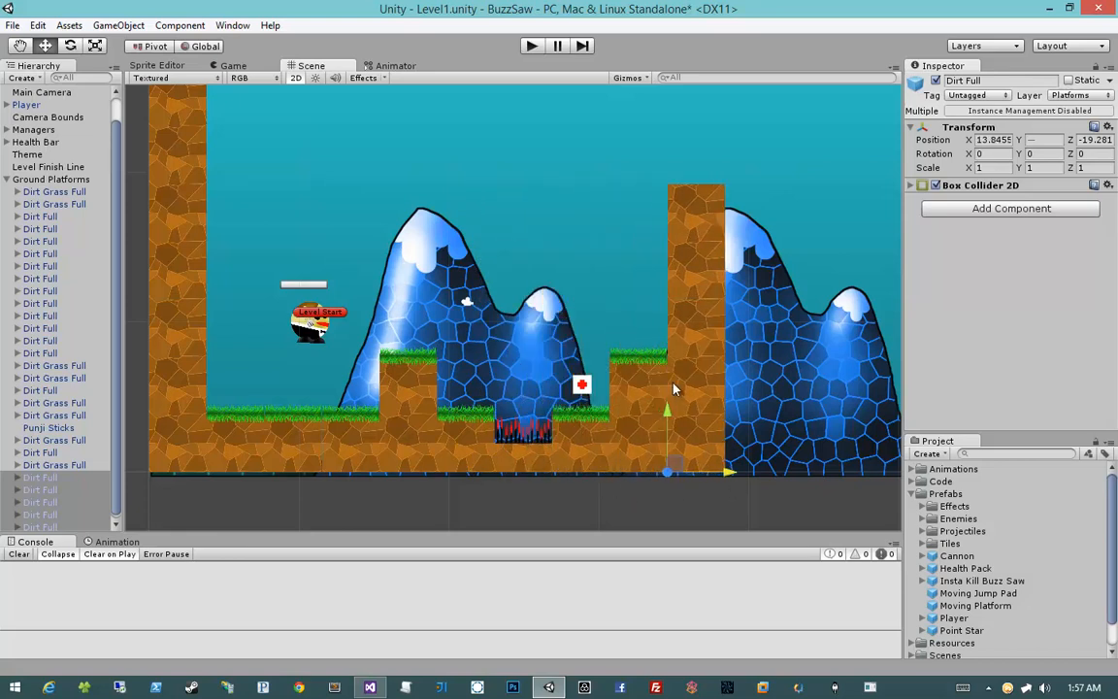
Duplicate the Punji Sticks and place the copy on top of the new dirt pillar, at X about 13.85, Y about 11.13
{"action": "middle_click_drag", "start_coordinate": [569, 349], "coordinate": [595, 384]}
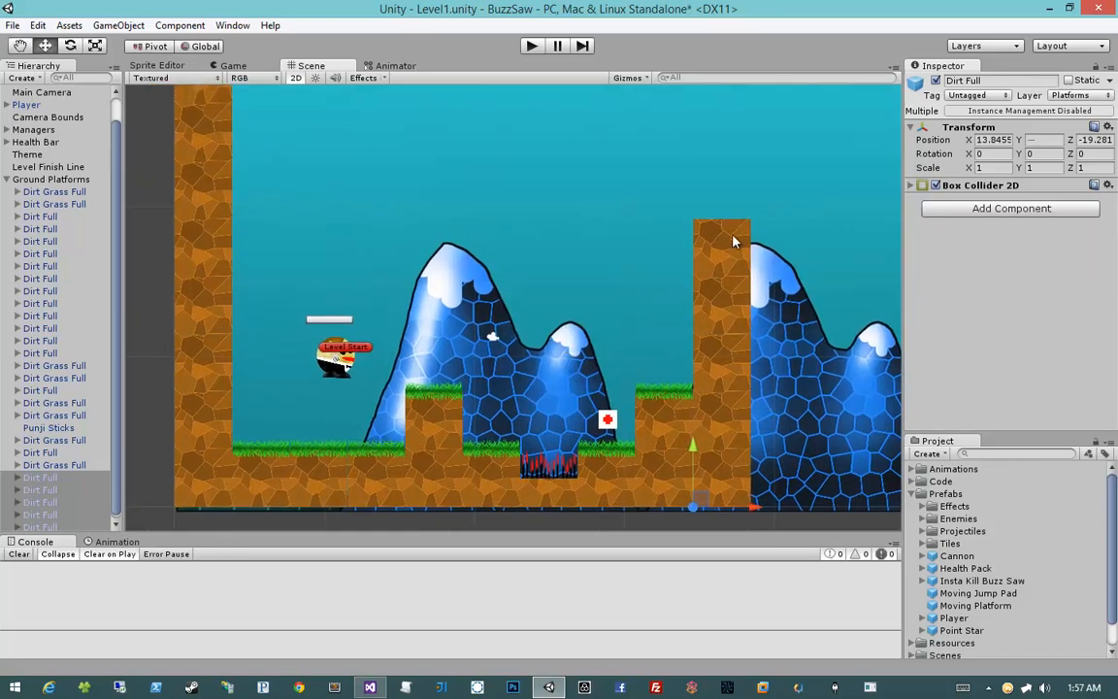
{"action": "left_click", "coordinate": [549, 496]}
{"action": "key", "text": "ctrl+d"}
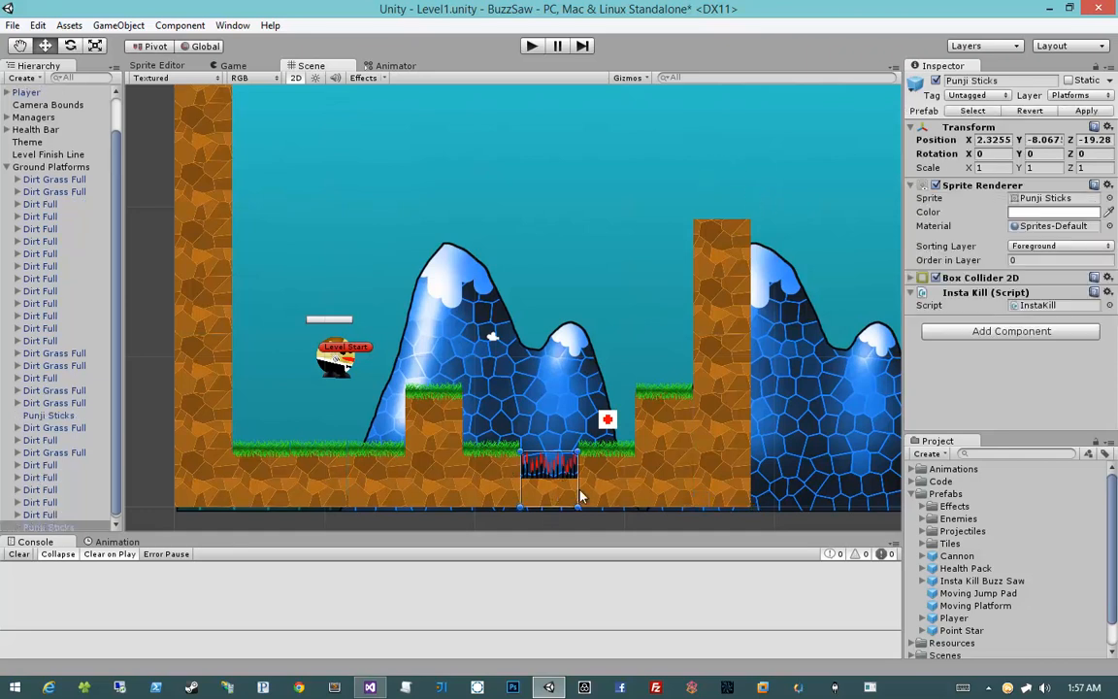
{"action": "left_click_drag", "start_coordinate": [568, 486], "coordinate": [735, 498]}
{"action": "left_click_drag", "start_coordinate": [733, 500], "coordinate": [733, 211]}
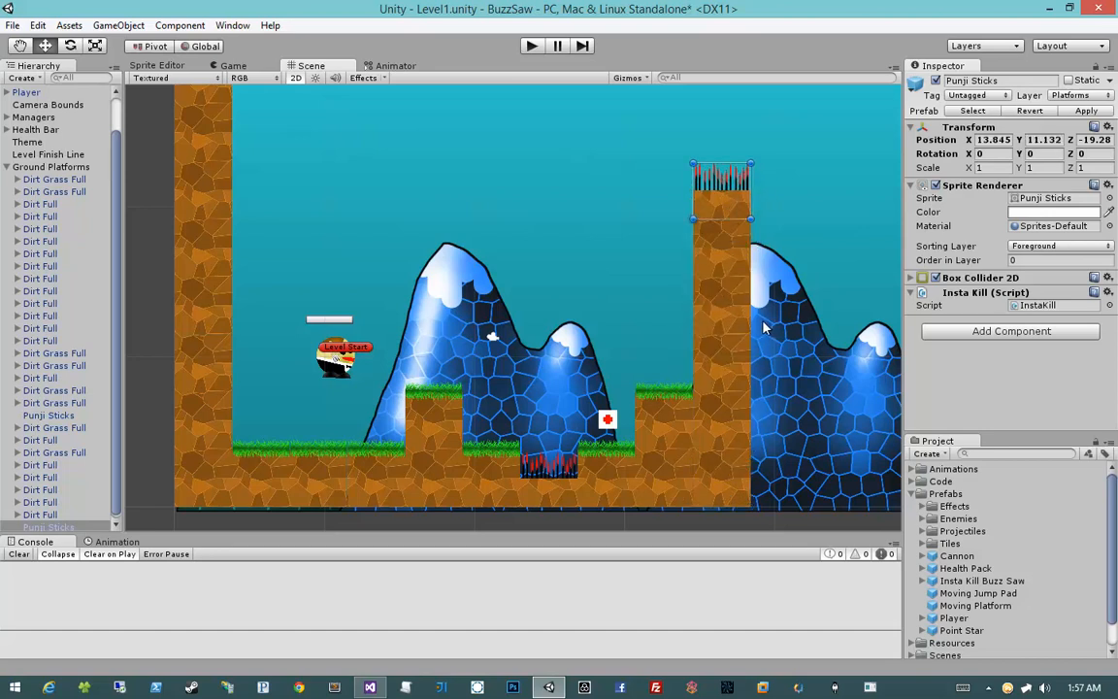
{"action": "left_click", "coordinate": [582, 293]}
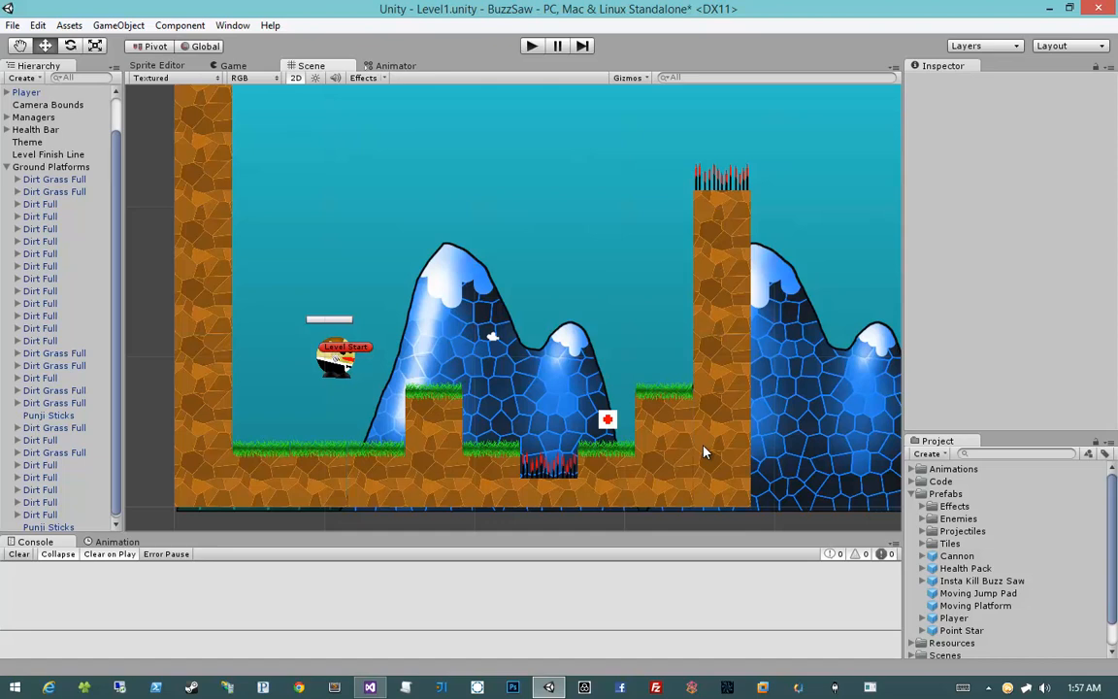
Duplicate the ground's first Dirt Grass Full tile and raise the copy along the wall, level with the Punji Sticks on the pillar
{"action": "left_click", "coordinate": [269, 493]}
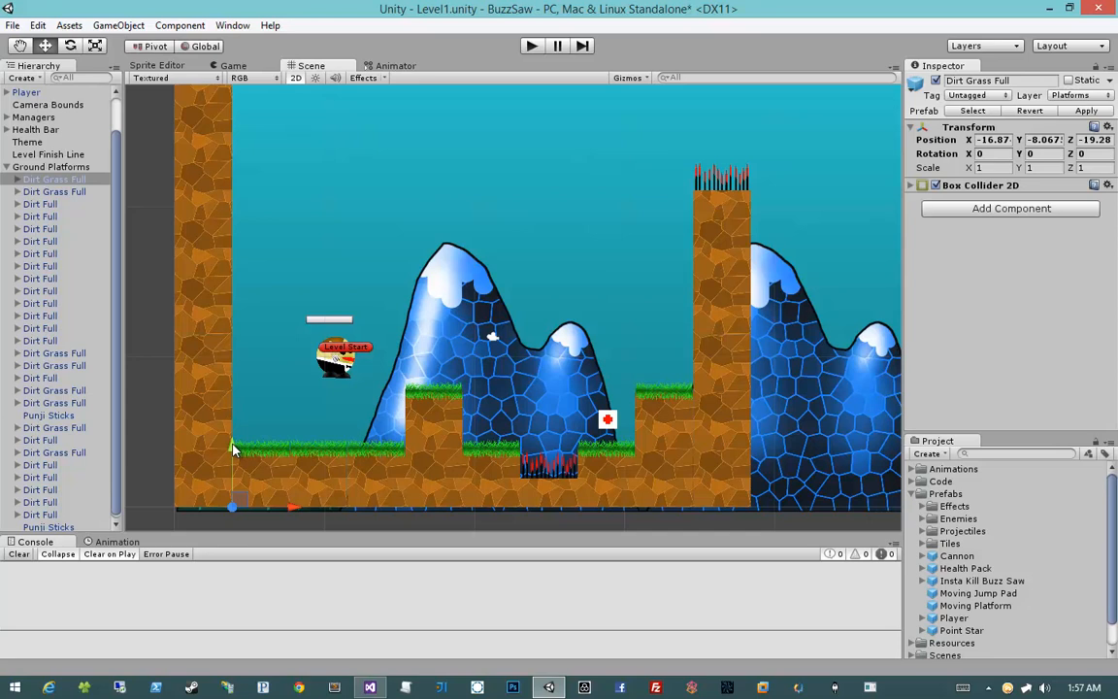
{"action": "key", "text": "ctrl+d"}
{"action": "left_click_drag", "start_coordinate": [233, 449], "coordinate": [250, 170]}
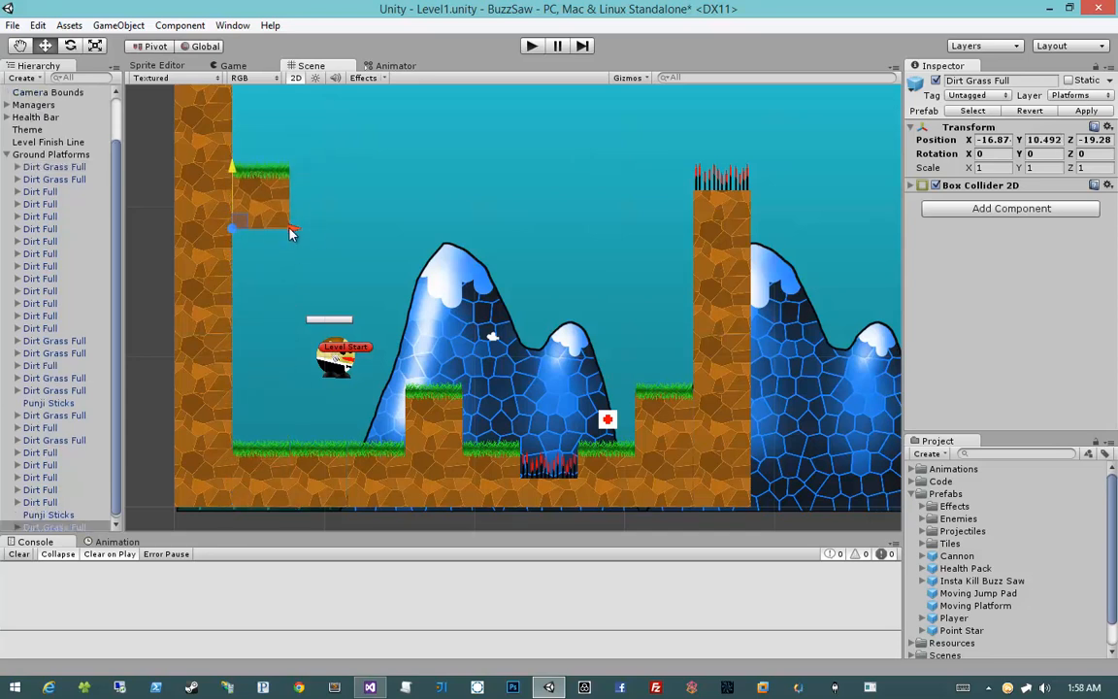
{"action": "mouse_move", "coordinate": [292, 233]}
{"action": "left_mouse_down"}
{"action": "mouse_move", "coordinate": [755, 235]}
{"action": "mouse_move", "coordinate": [291, 233]}
{"action": "left_mouse_up"}
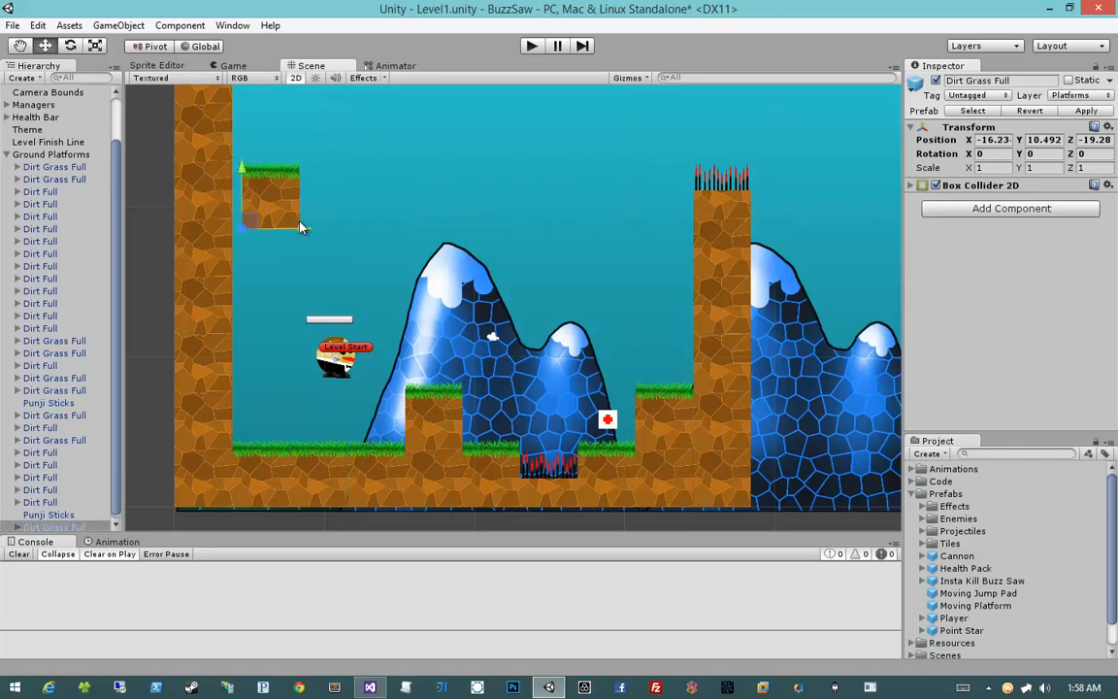
{"action": "left_click_drag", "start_coordinate": [230, 171], "coordinate": [231, 158]}
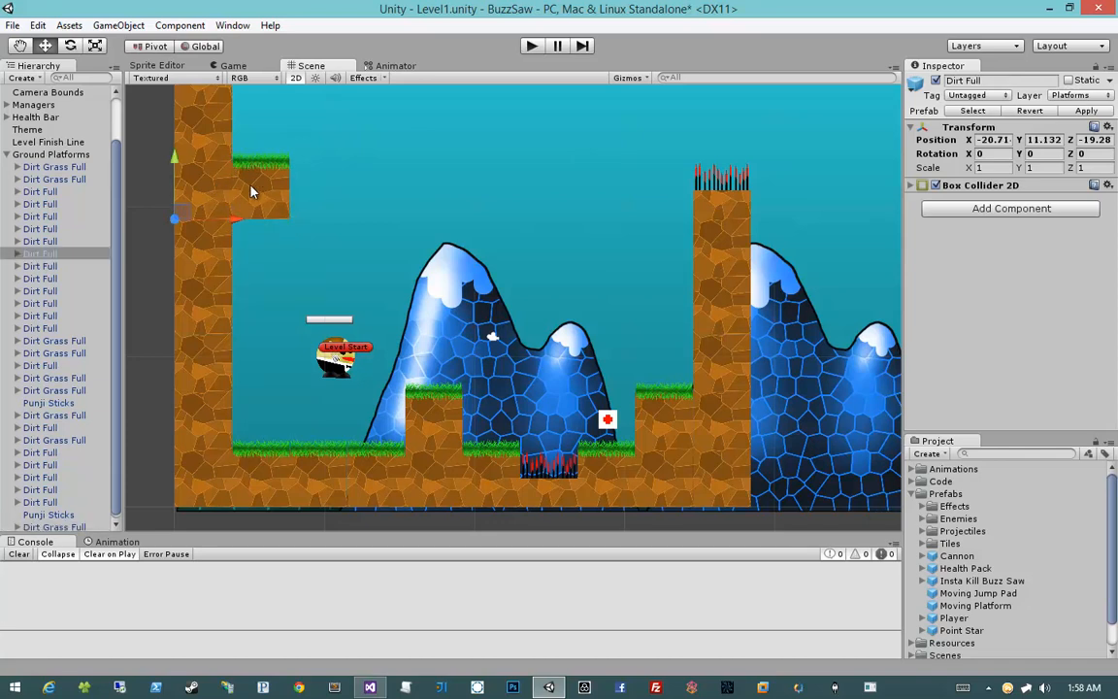
Play-test the level, moving and jumping the player over the raised block and spike pit toward the tall pillar, and stop the game
{"action": "left_click", "coordinate": [138, 207]}
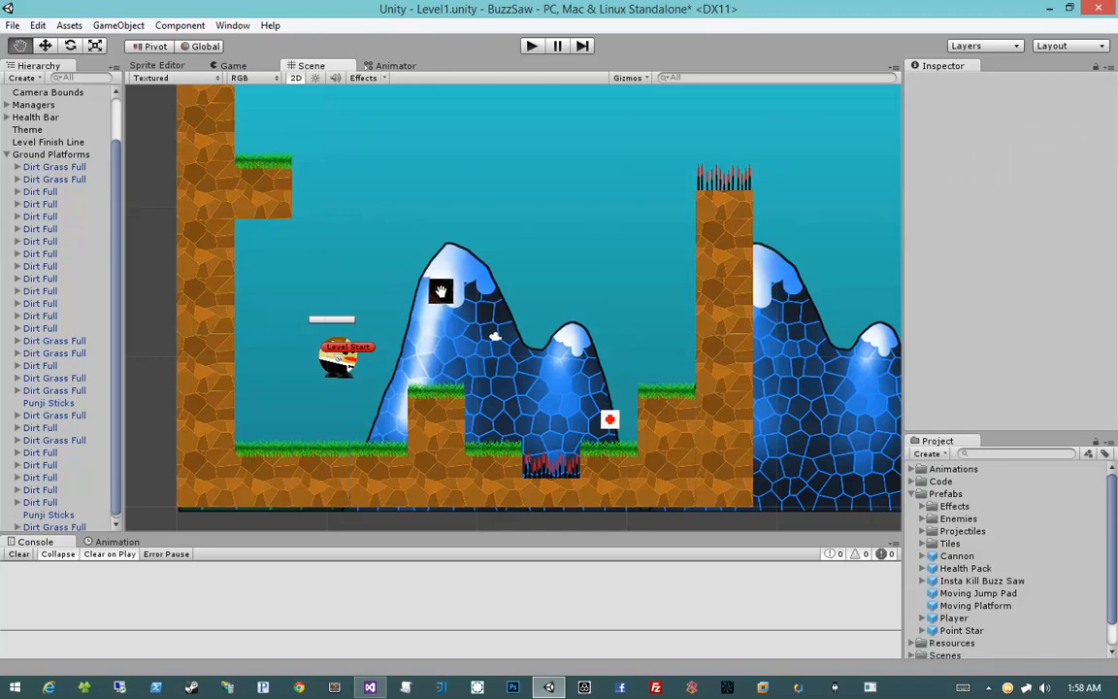
{"action": "middle_click_drag", "start_coordinate": [402, 247], "coordinate": [434, 271]}
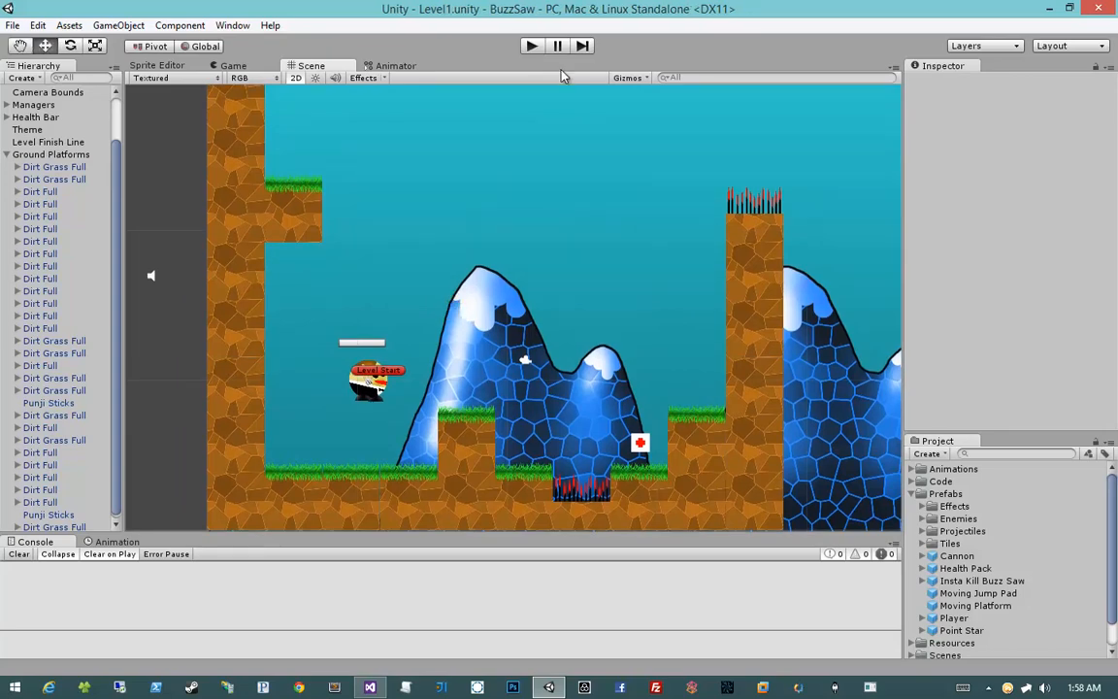
{"action": "left_click", "coordinate": [532, 45]}
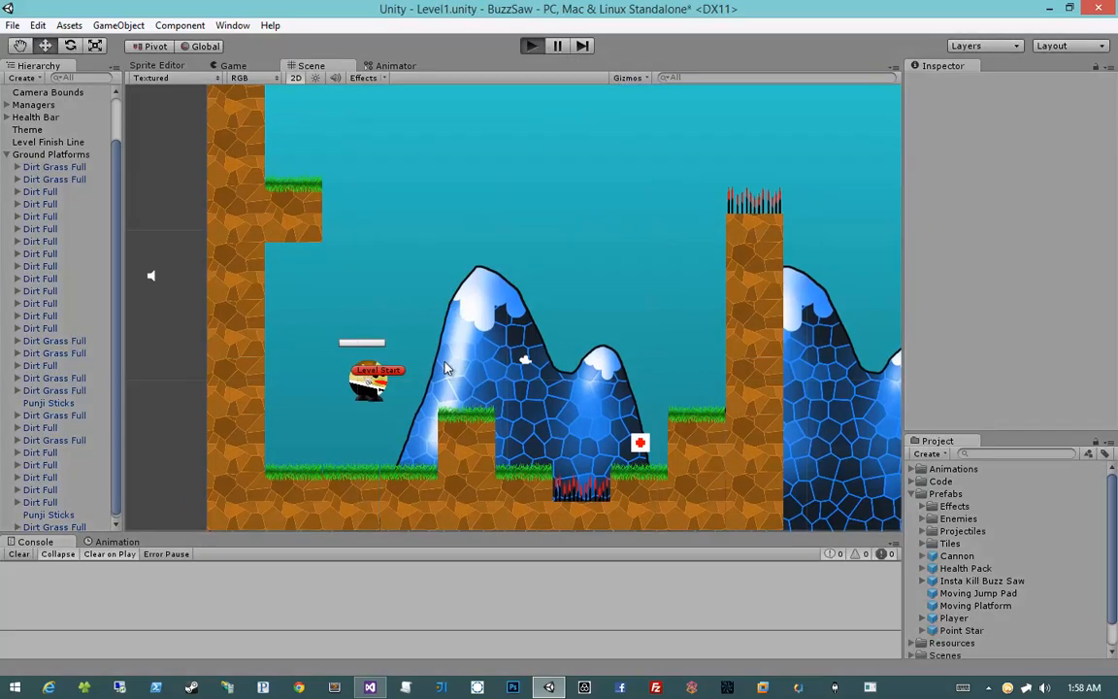
{"action": "key", "text": "d"}
{"action": "key", "text": "space"}
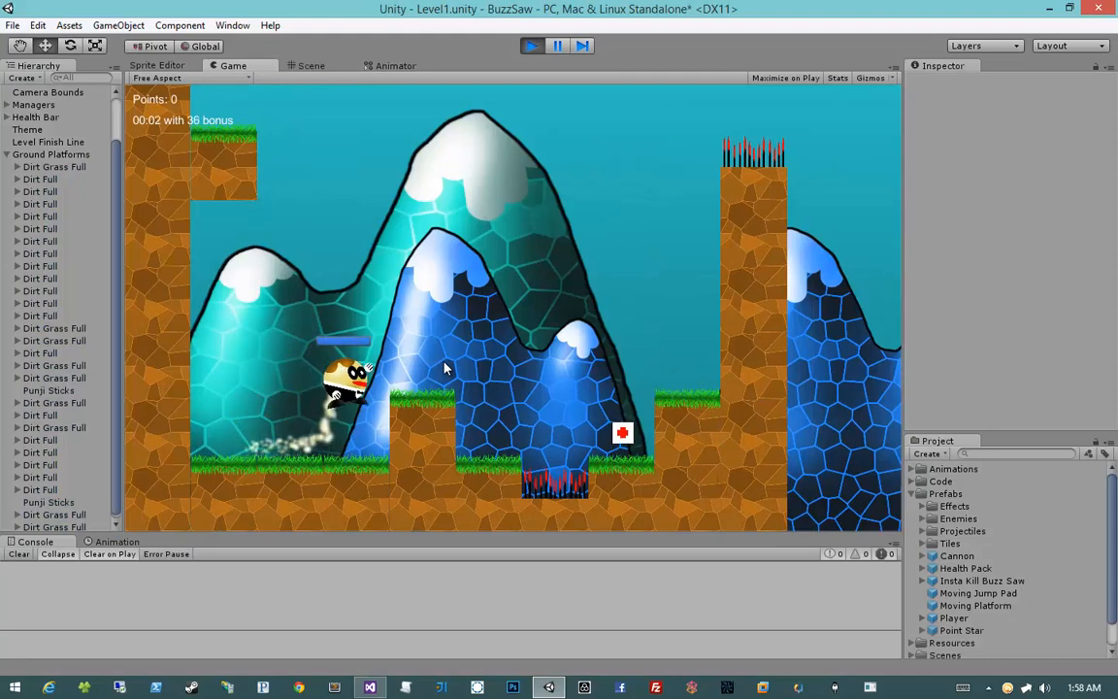
{"action": "key", "text": "d"}
{"action": "key", "text": "space"}
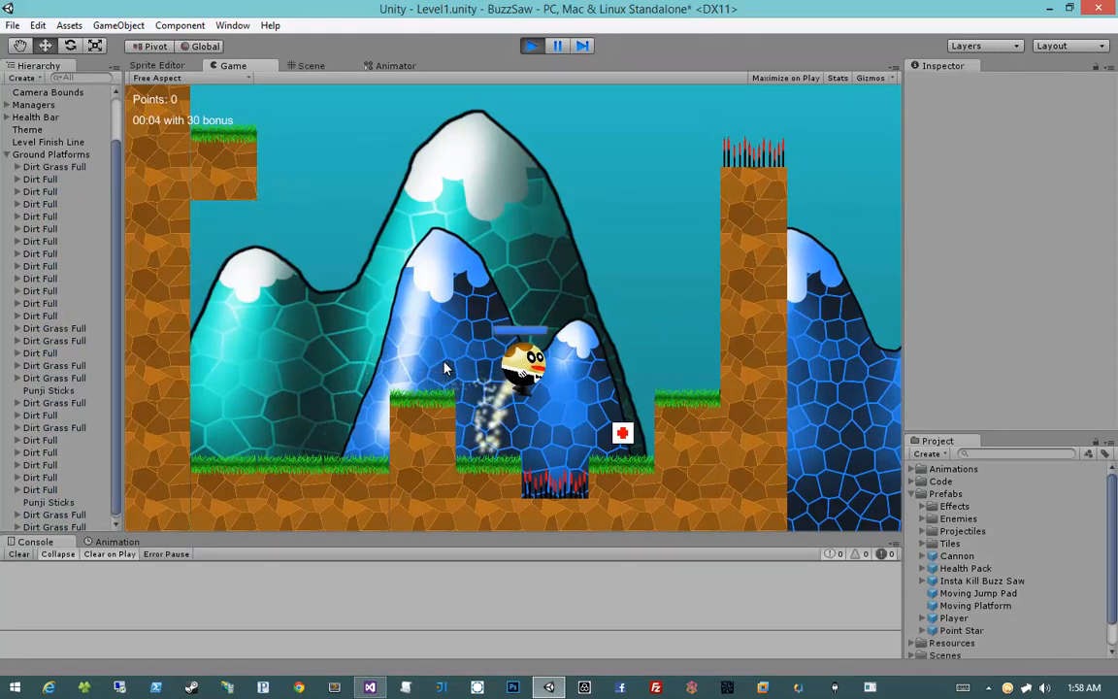
{"action": "key", "text": "space"}
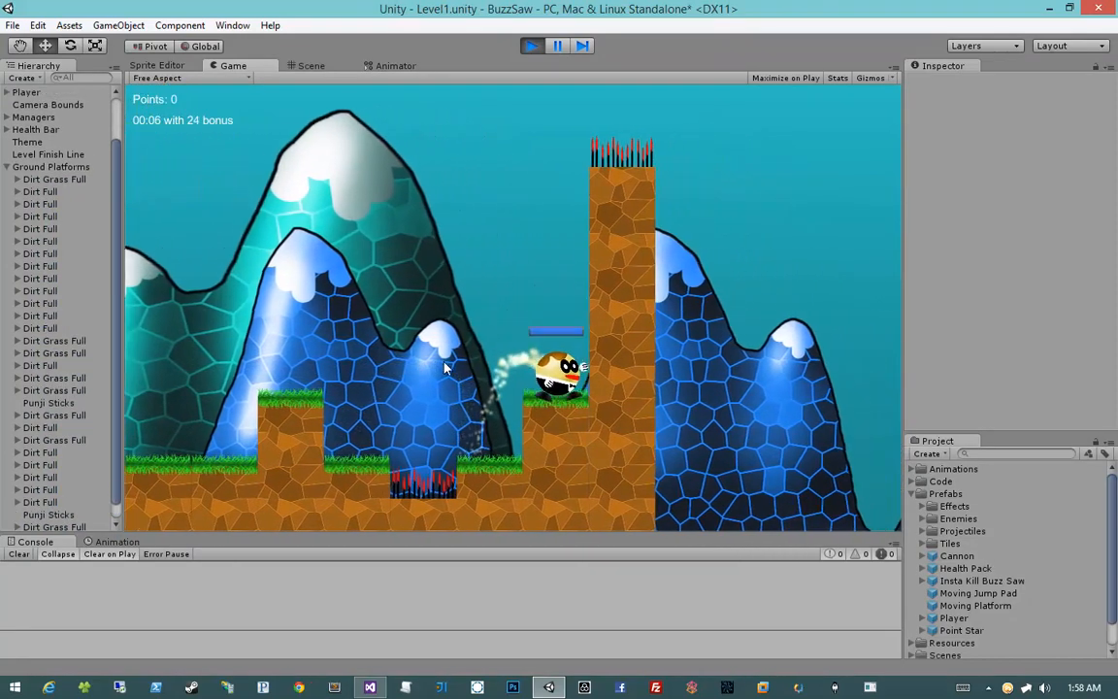
{"action": "key", "text": "space"}
{"action": "key", "text": "a"}
{"action": "key", "text": "a"}
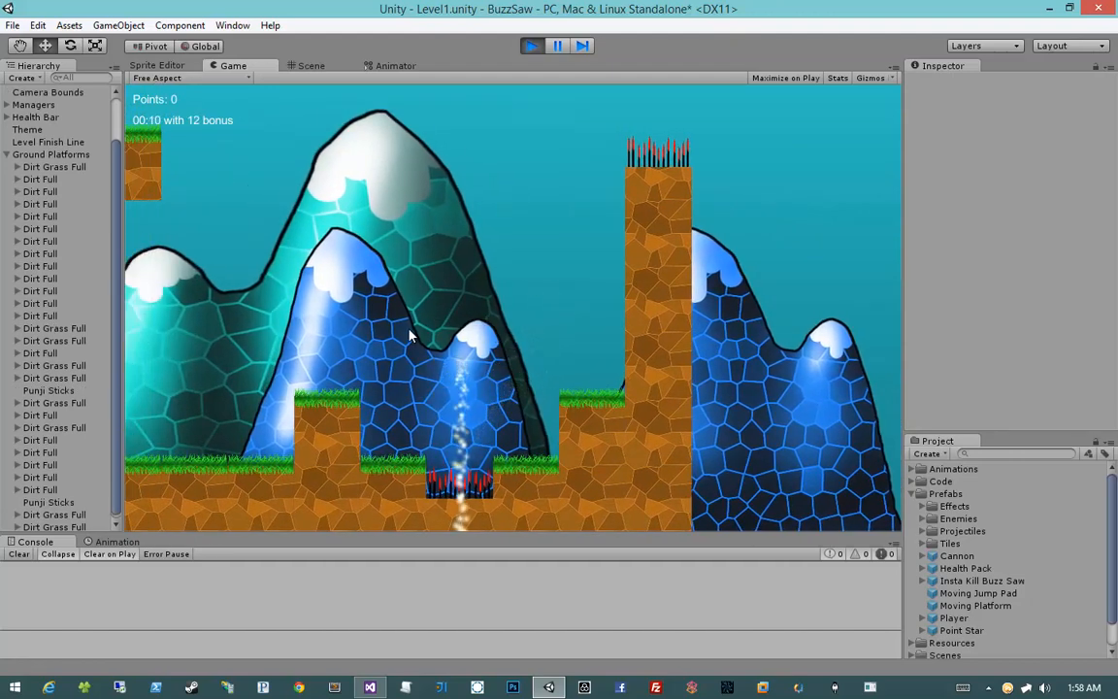
{"action": "key", "text": "d"}
{"action": "key", "text": "space"}
{"action": "key", "text": "d"}
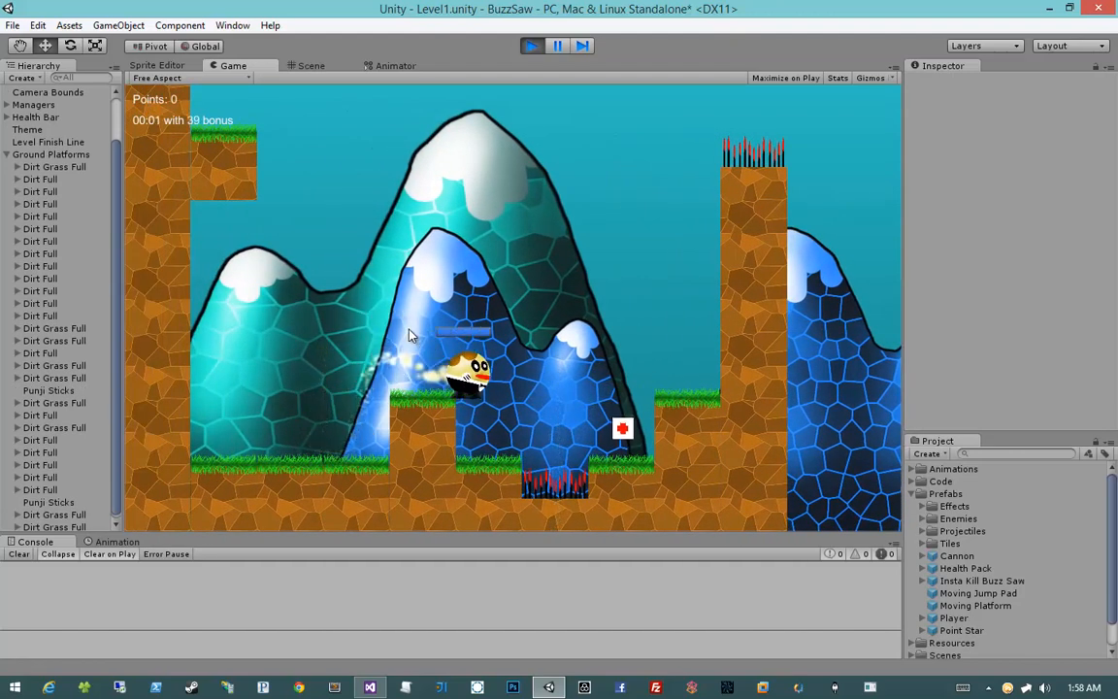
{"action": "key", "text": "a"}
{"action": "key", "text": "a"}
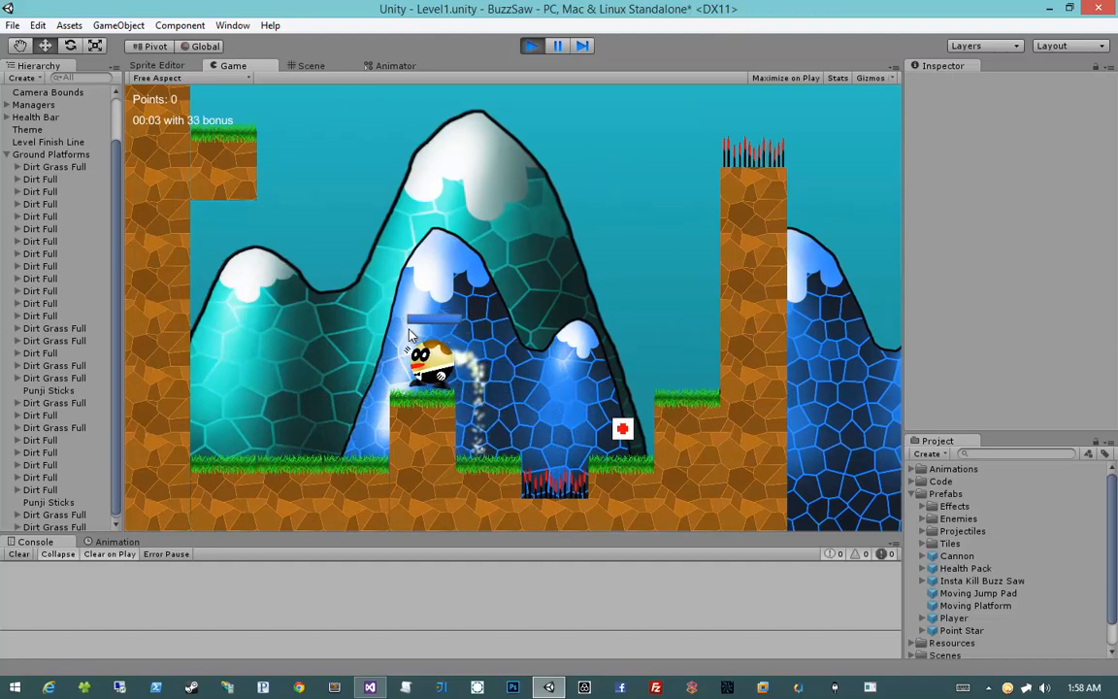
{"action": "key", "text": "space"}
{"action": "left_click", "coordinate": [533, 46]}
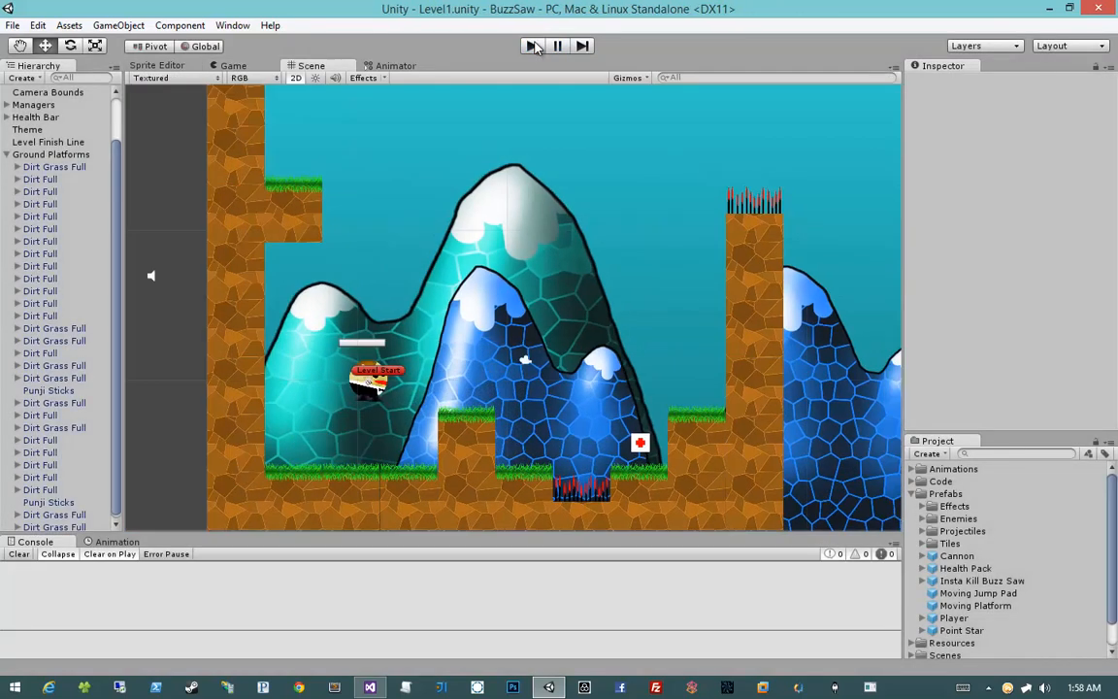
Collapse the Ground Platforms group and place a Moving Platform prefab above the first raised block, at X about 17.5, Y about 11.54
{"action": "middle_click_drag", "start_coordinate": [477, 313], "coordinate": [452, 301]}
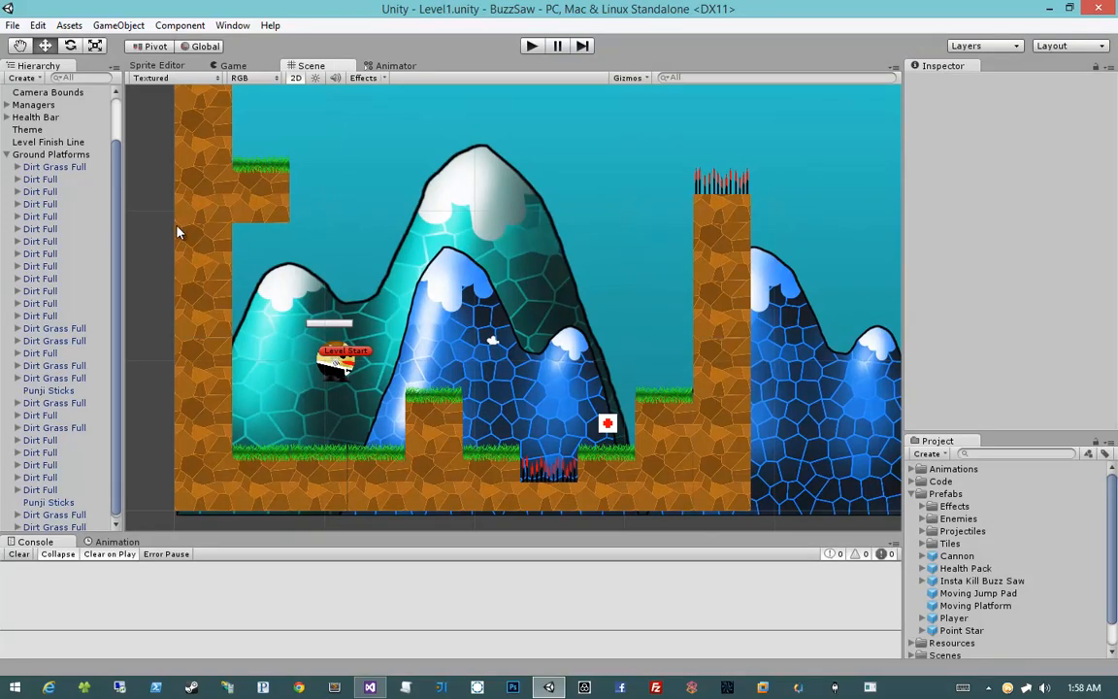
{"action": "left_click", "coordinate": [7, 154]}
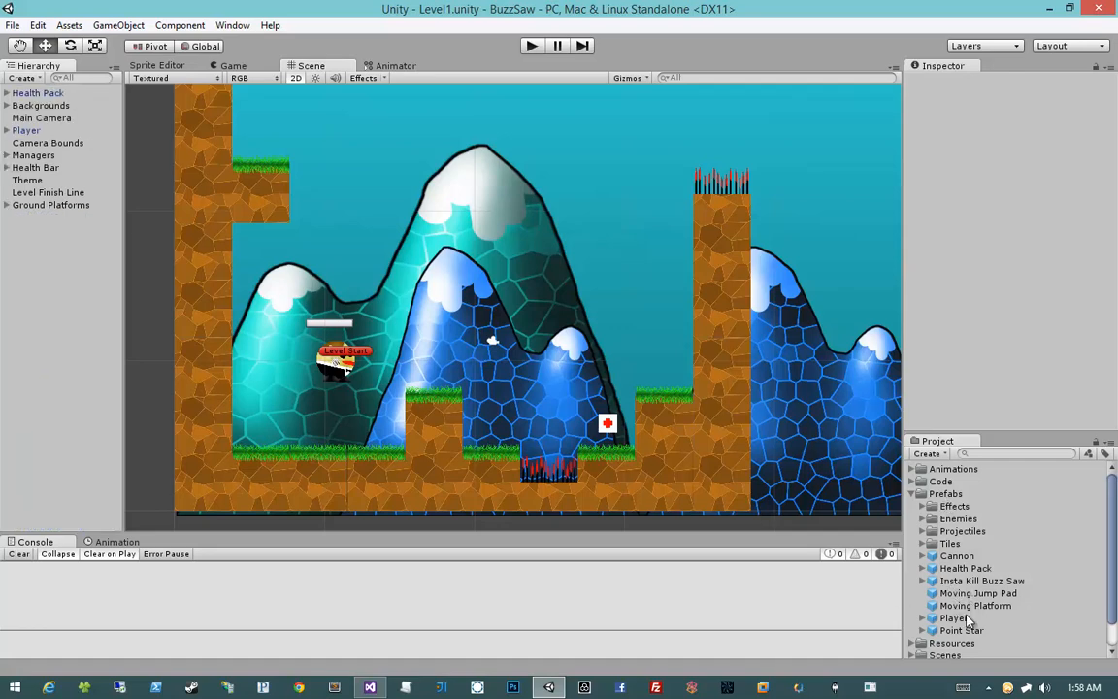
{"action": "left_click_drag", "start_coordinate": [970, 612], "coordinate": [438, 343]}
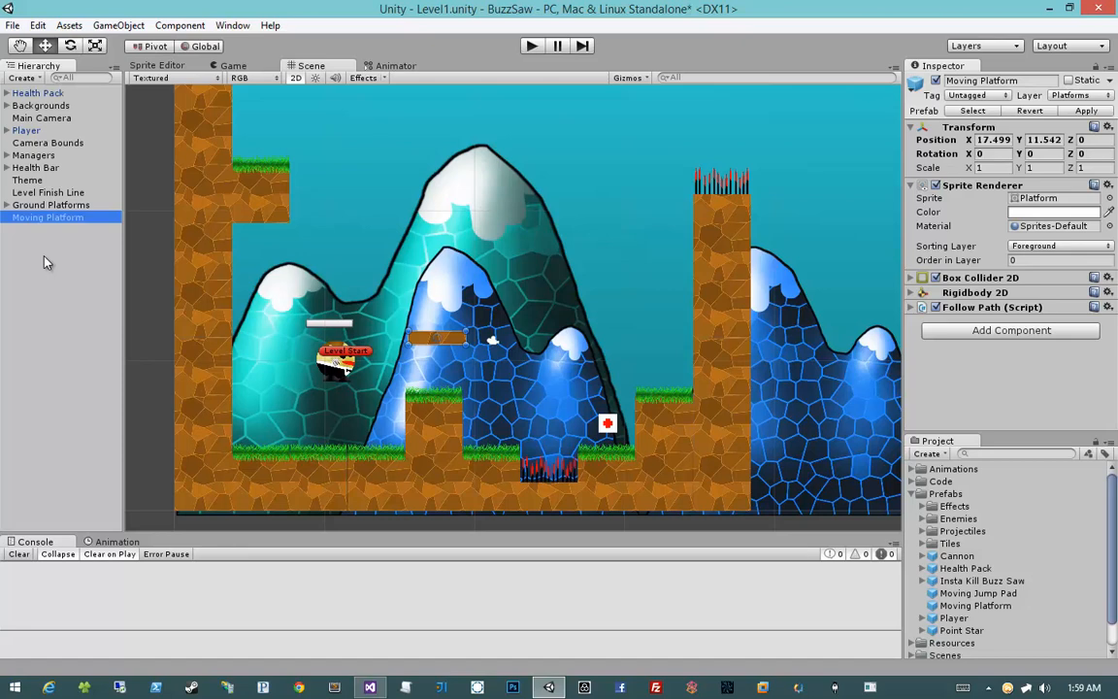
{"action": "left_click", "coordinate": [44, 262]}
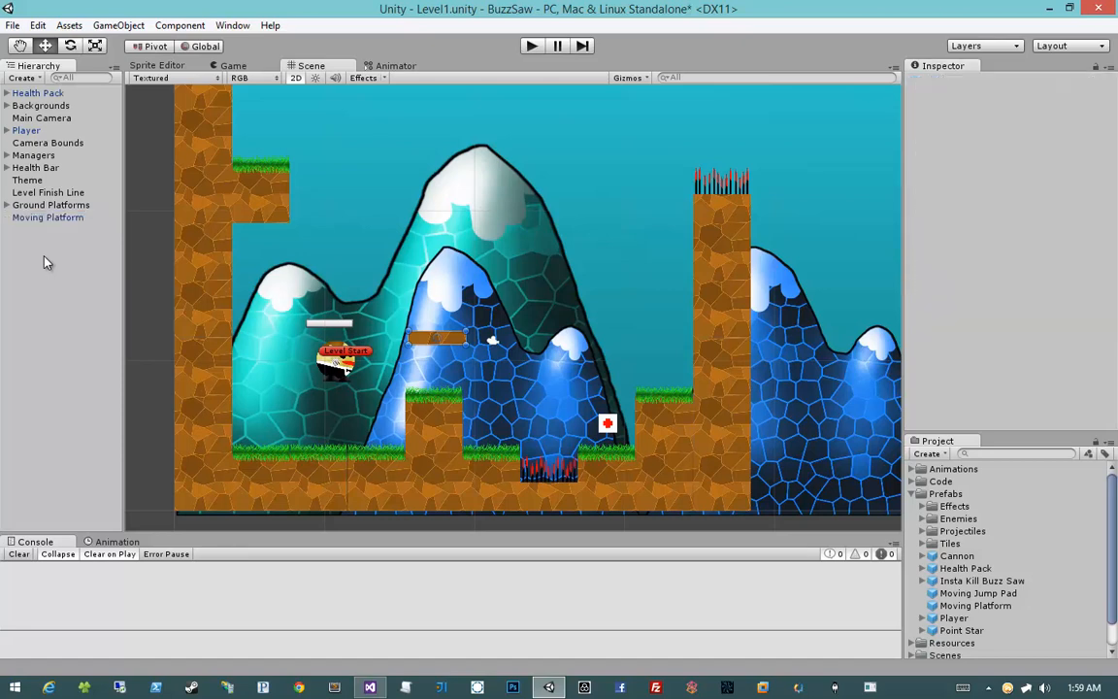
Create an empty game object and name it Pathed Platform
{"action": "left_click", "coordinate": [118, 25]}
{"action": "left_click", "coordinate": [119, 43]}
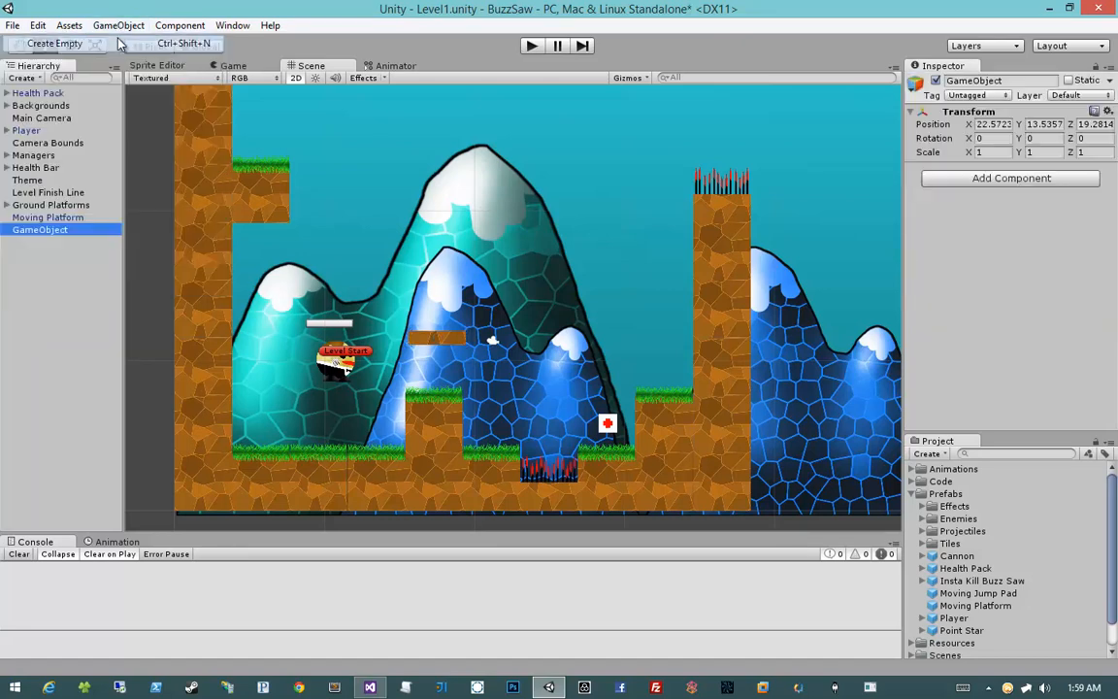
{"action": "left_click", "coordinate": [32, 231]}
{"action": "type", "text": "Moving"}
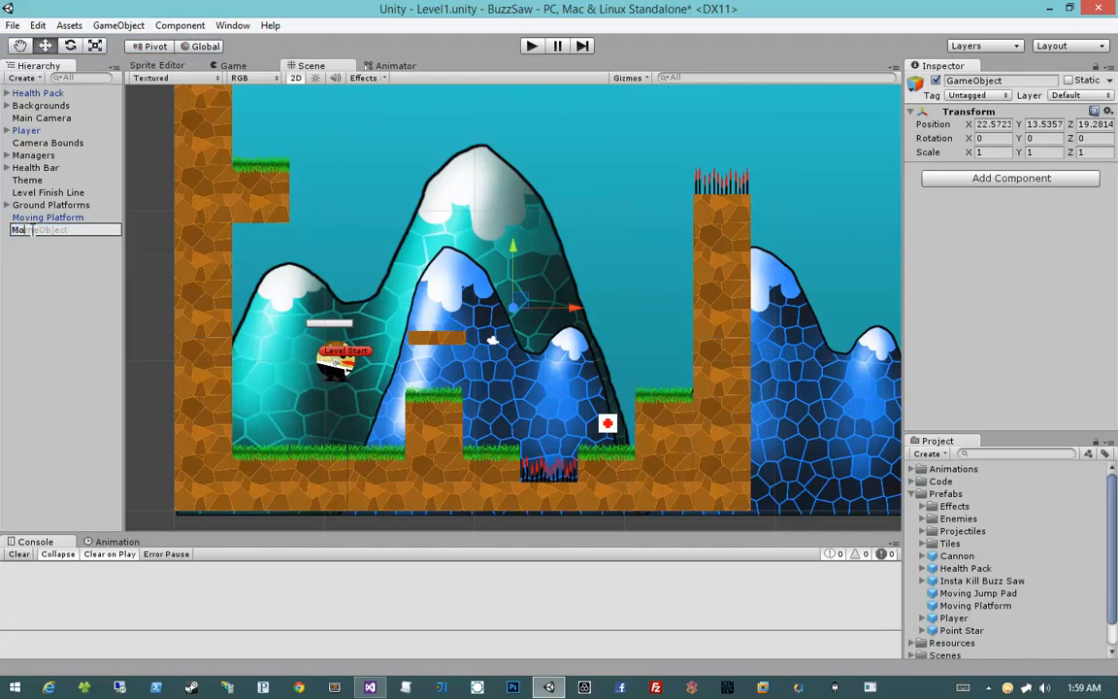
{"action": "key", "text": "BackSpace"}
{"action": "key", "text": "BackSpace"}
{"action": "key", "text": "BackSpace"}
{"action": "key", "text": "BackSpace"}
{"action": "key", "text": "BackSpace"}
{"action": "key", "text": "BackSpace"}
{"action": "type", "text": "Pathed Platform"}
{"action": "key", "text": "Return"}
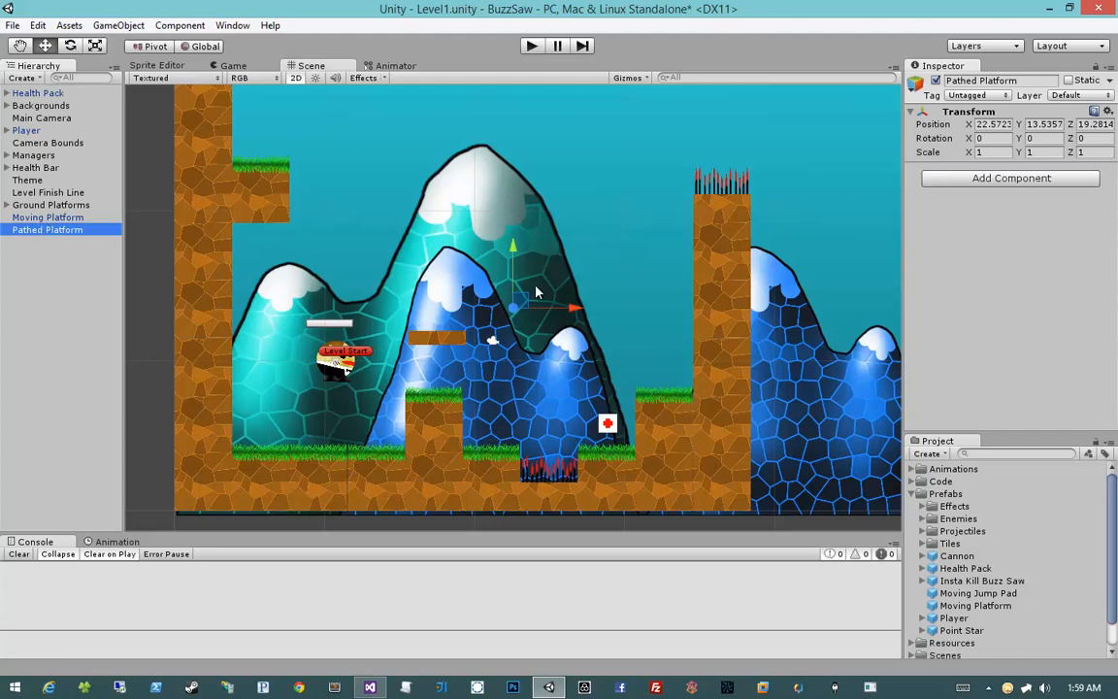
Set the Pathed Platform object's position to 0, 0, 0
{"action": "middle_click_drag", "start_coordinate": [537, 290], "coordinate": [592, 279]}
{"action": "left_click", "coordinate": [996, 126]}
{"action": "type", "text": "-"}
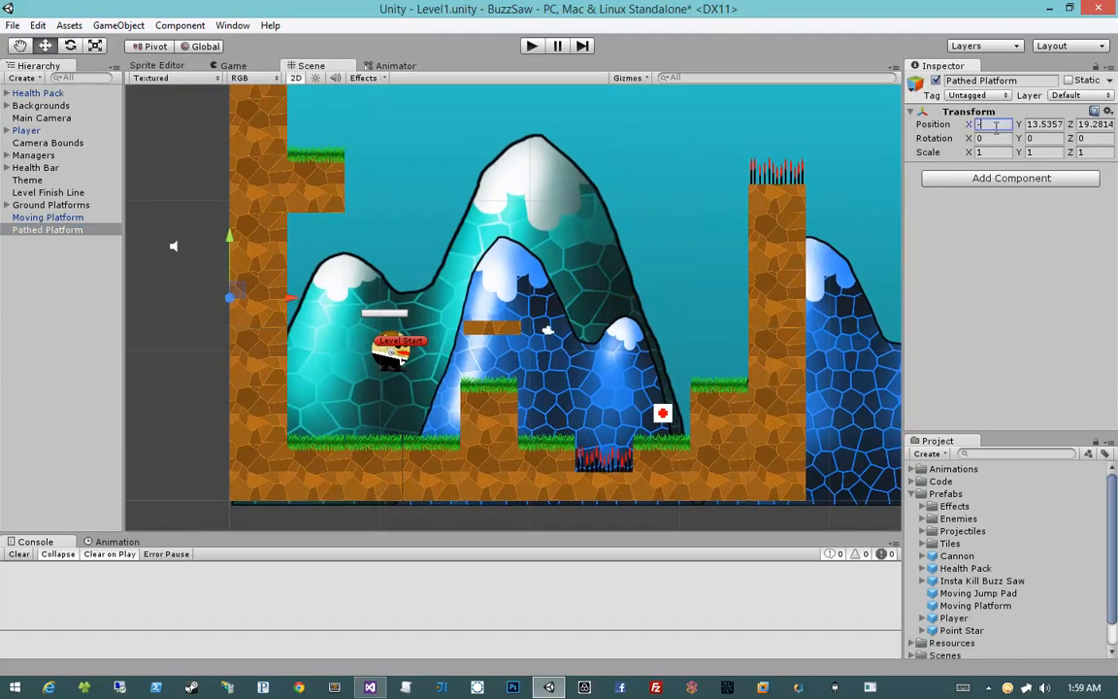
{"action": "key", "text": "Tab"}
{"action": "type", "text": "0"}
{"action": "key", "text": "Tab"}
{"action": "type", "text": "0"}
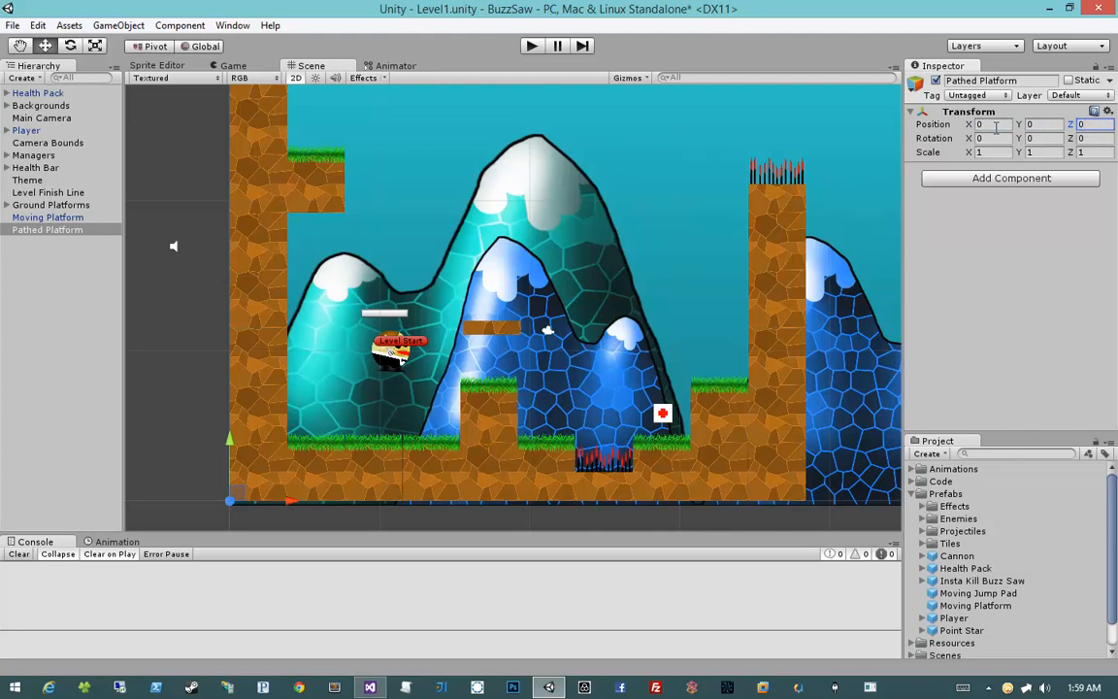
Set the Moving Platform's X and Y position to 0
{"action": "left_click", "coordinate": [78, 217]}
{"action": "left_click", "coordinate": [983, 138]}
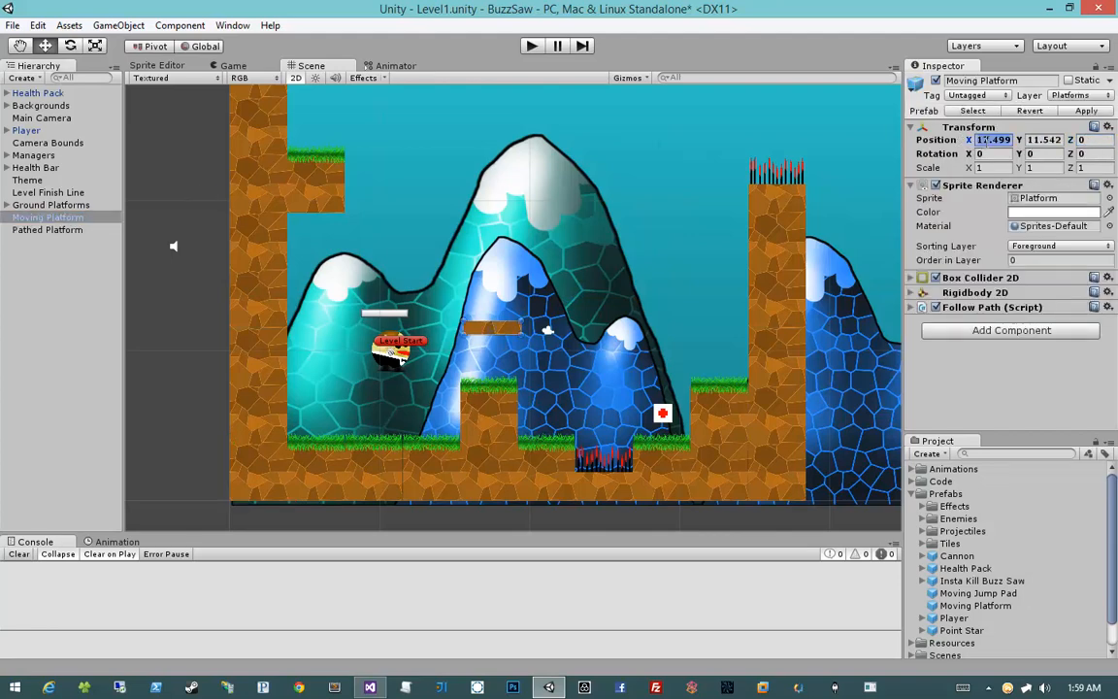
{"action": "type", "text": "0"}
{"action": "key", "text": "Tab"}
{"action": "type", "text": "0"}
{"action": "key", "text": "Tab"}
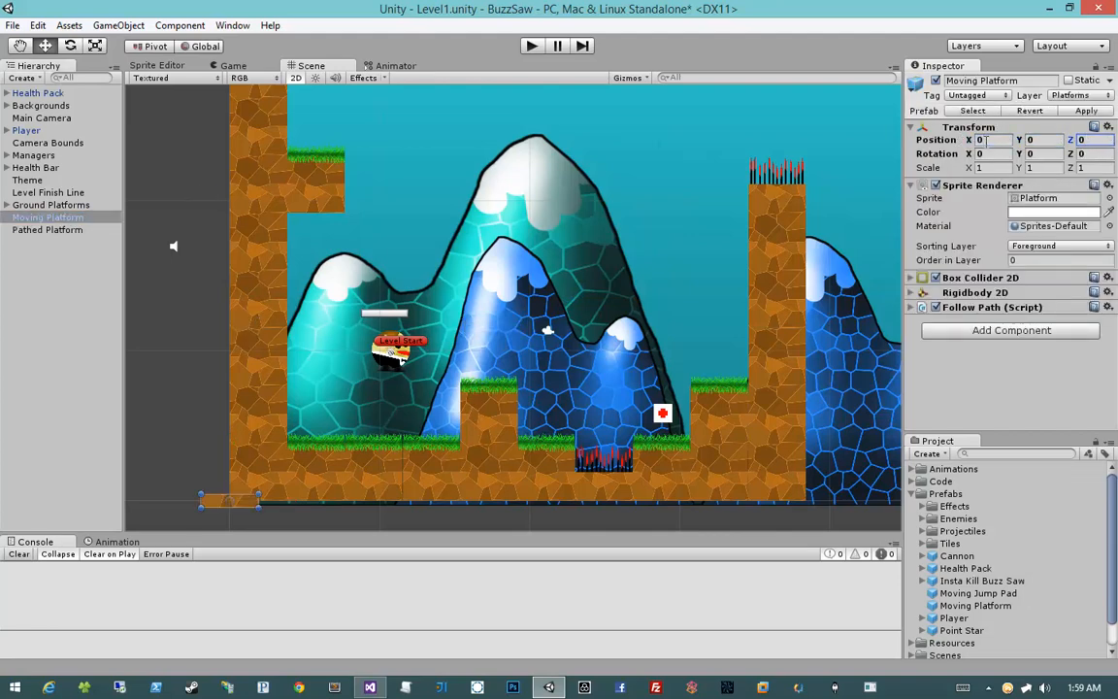
Make the Moving Platform a child of Pathed Platform
{"action": "middle_click_drag", "start_coordinate": [380, 306], "coordinate": [455, 266]}
{"action": "left_click_drag", "start_coordinate": [61, 230], "coordinate": [60, 229]}
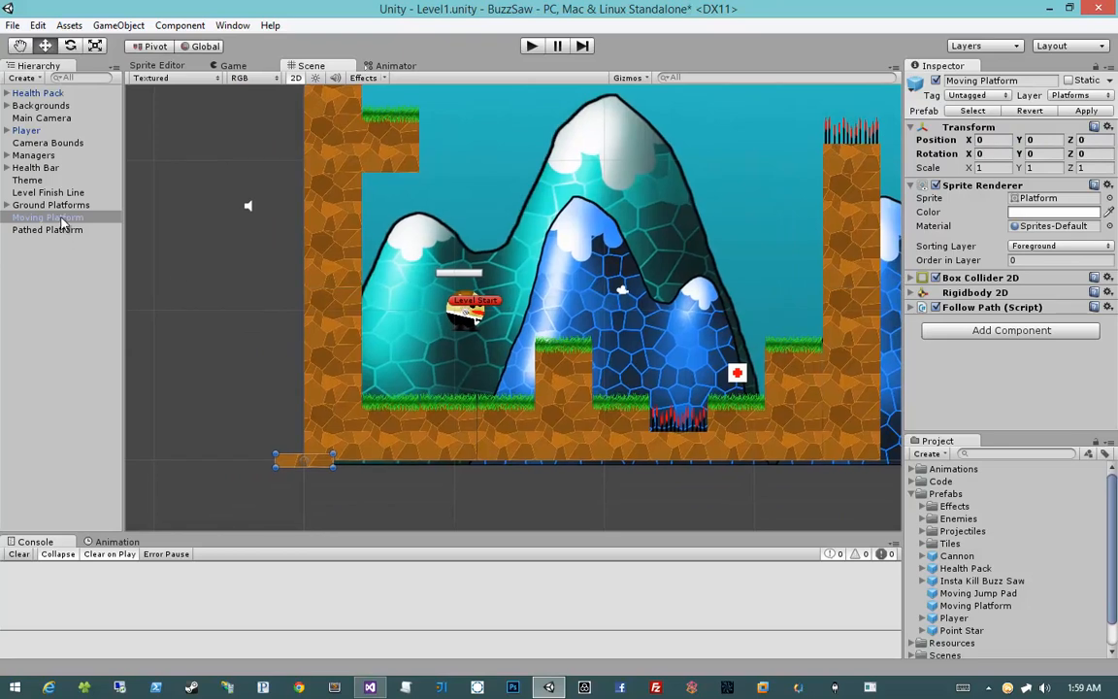
{"action": "left_click", "coordinate": [59, 218]}
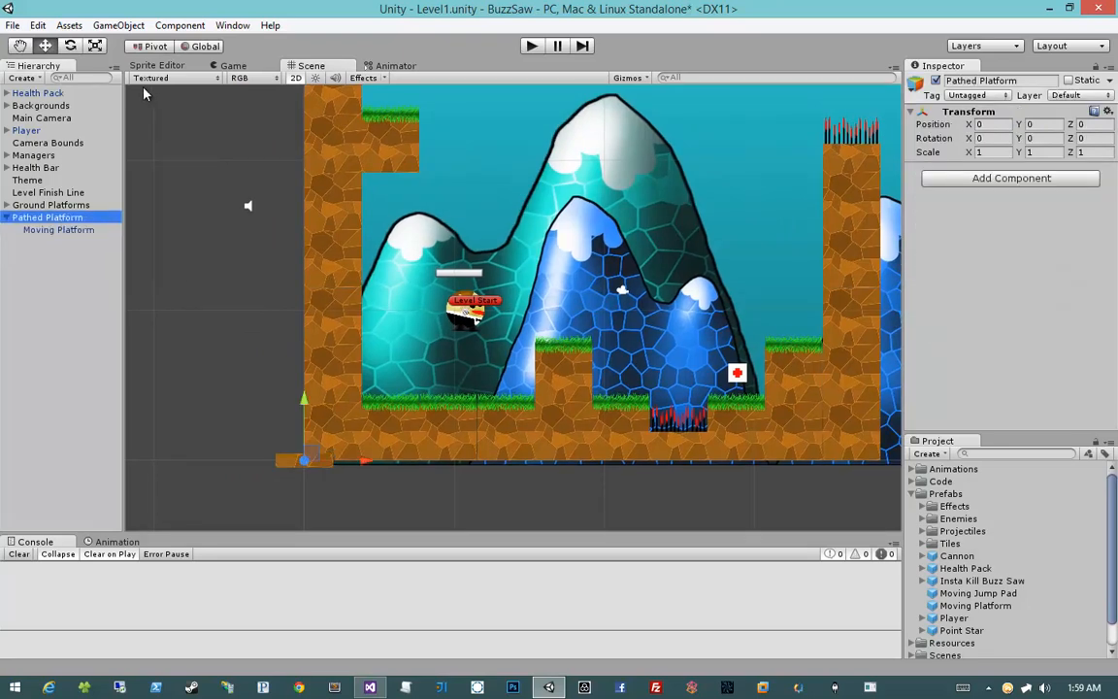
Create an empty game object as a child of Pathed Platform and name it Path
{"action": "left_click", "coordinate": [119, 25]}
{"action": "left_click", "coordinate": [136, 60]}
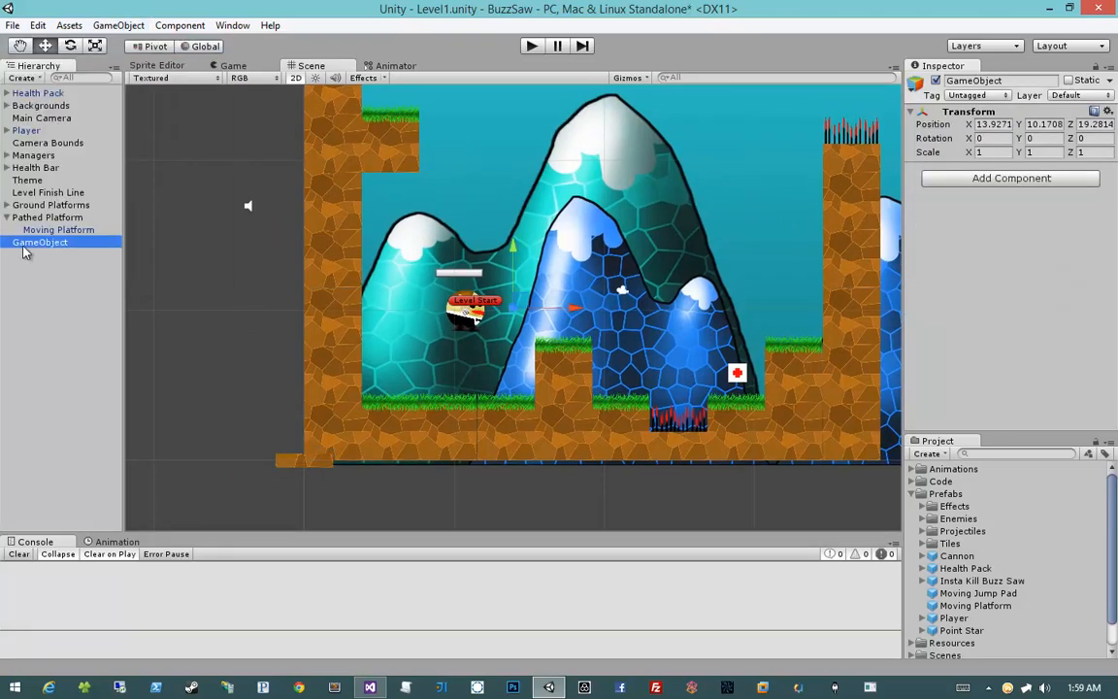
{"action": "left_click_drag", "start_coordinate": [35, 244], "coordinate": [59, 244]}
{"action": "left_click", "coordinate": [58, 245]}
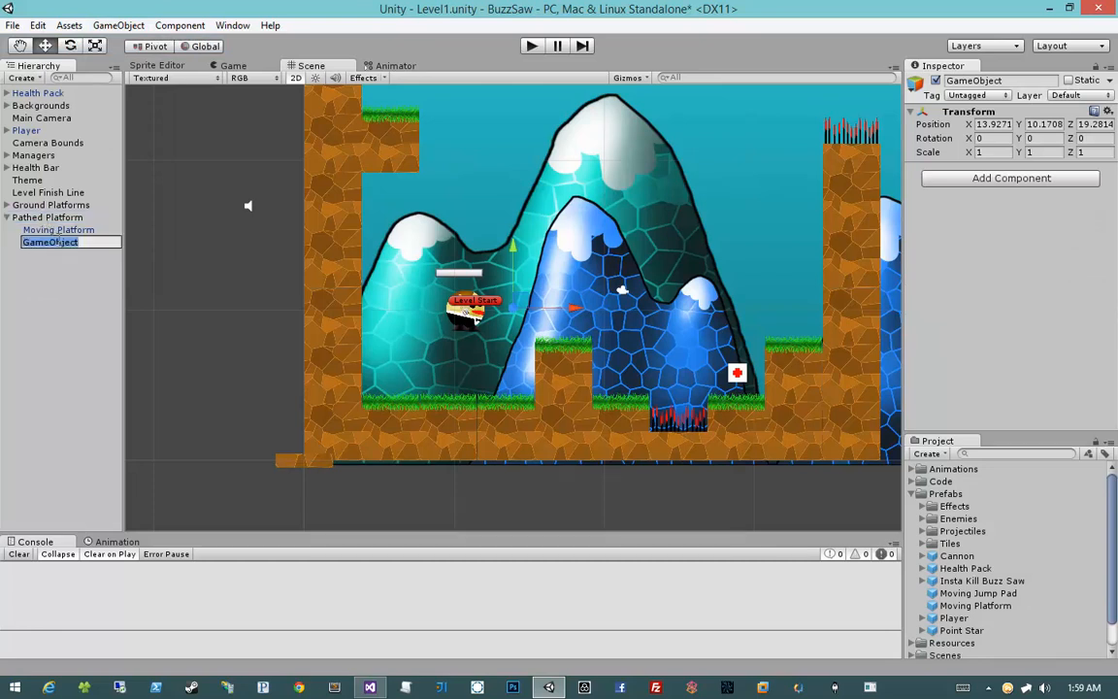
{"action": "type", "text": "{at"}
{"action": "key", "text": "ctrl+a"}
{"action": "type", "text": "Path"}
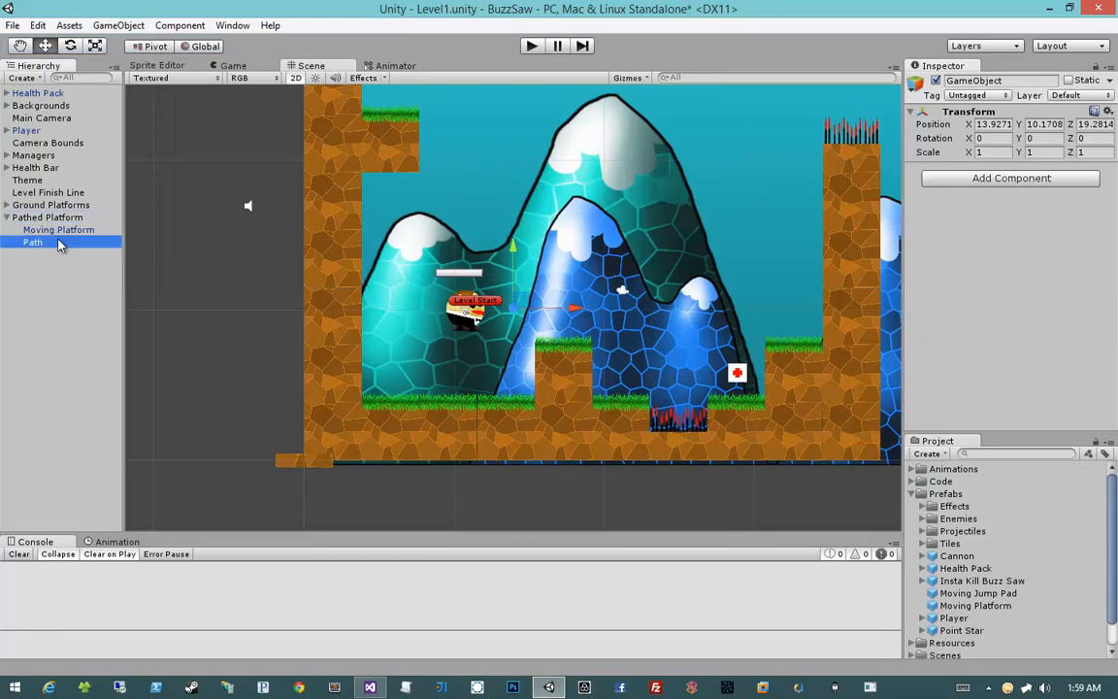
{"action": "key", "text": "Return"}
Set the Path object's position to 0, 0, 0
{"action": "left_click", "coordinate": [1003, 139]}
{"action": "left_click", "coordinate": [990, 124]}
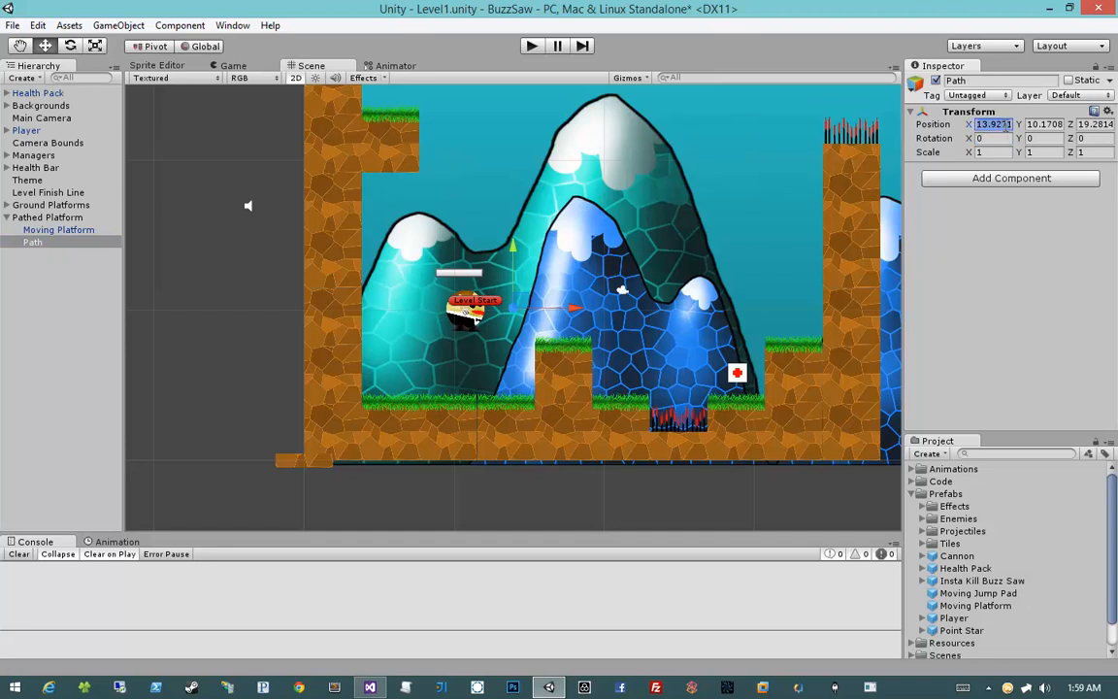
{"action": "type", "text": "0"}
{"action": "key", "text": "Tab"}
{"action": "type", "text": "0"}
{"action": "key", "text": "Tab"}
{"action": "type", "text": "0"}
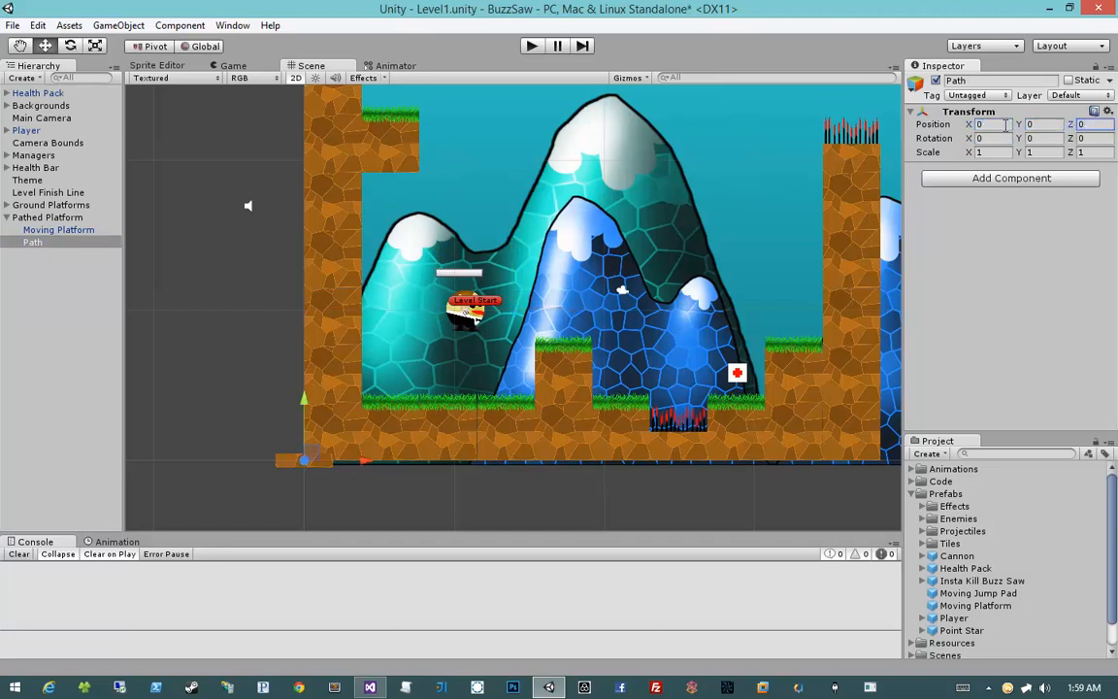
Add the Path Definition script component to the Path object
{"action": "left_click", "coordinate": [946, 180]}
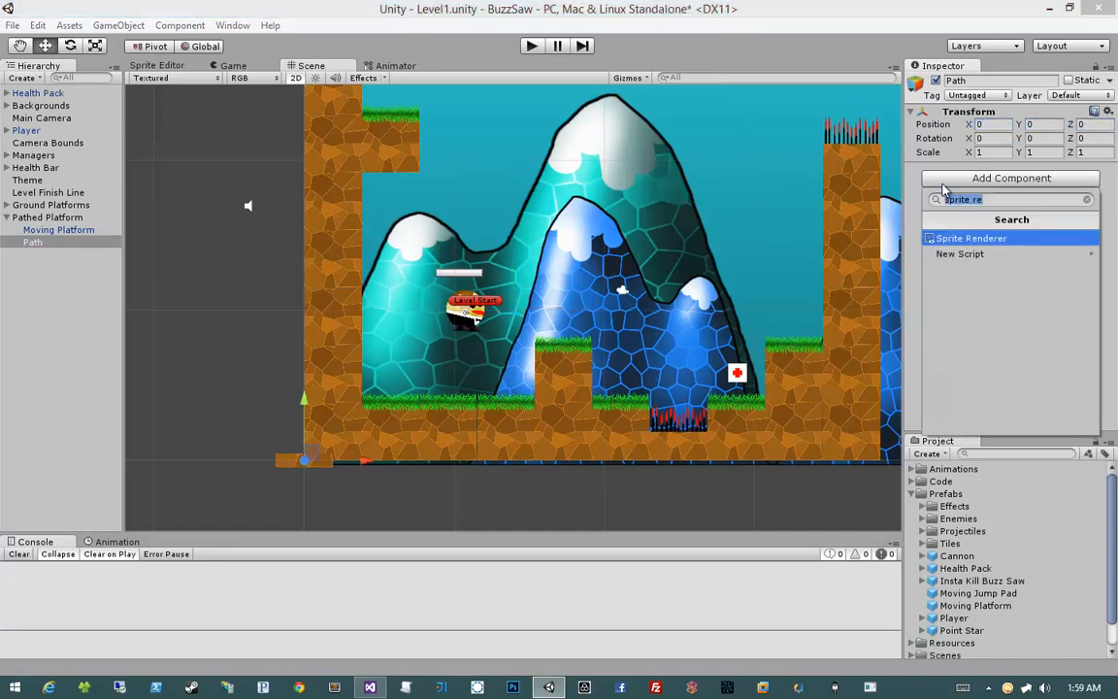
{"action": "type", "text": "path de"}
{"action": "key", "text": "Return"}
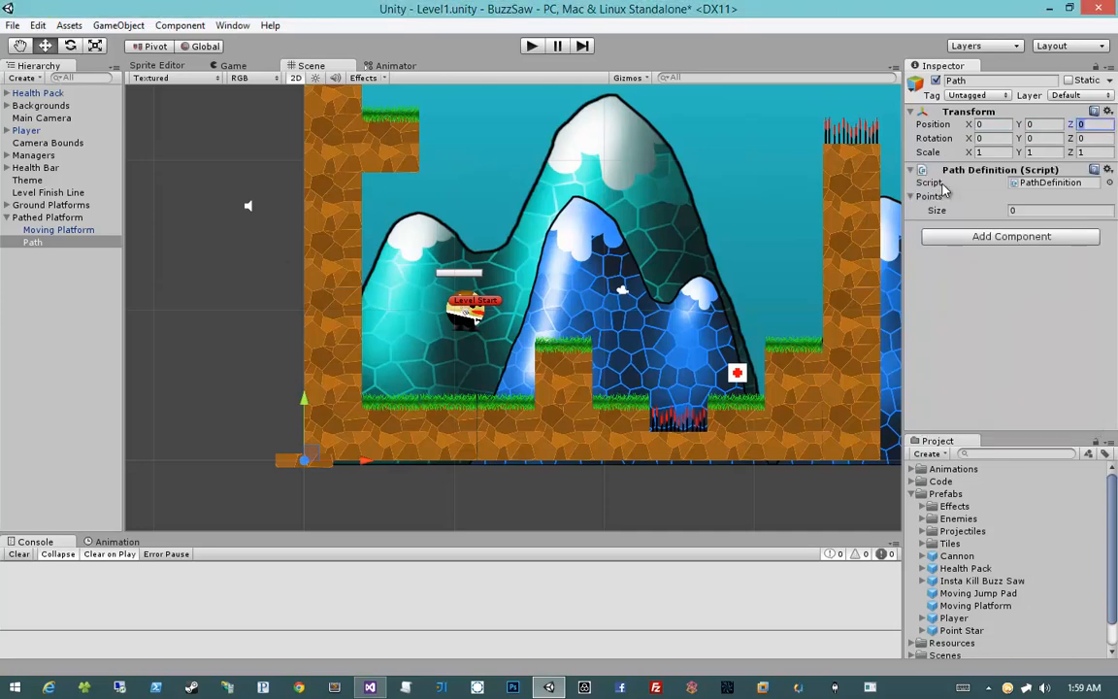
Create another empty game object as a child of Pathed Platform and name it Start
{"action": "left_click", "coordinate": [118, 26]}
{"action": "left_click", "coordinate": [118, 44]}
{"action": "left_click_drag", "start_coordinate": [39, 254], "coordinate": [44, 219]}
{"action": "key", "text": "F2"}
{"action": "type", "text": "Start"}
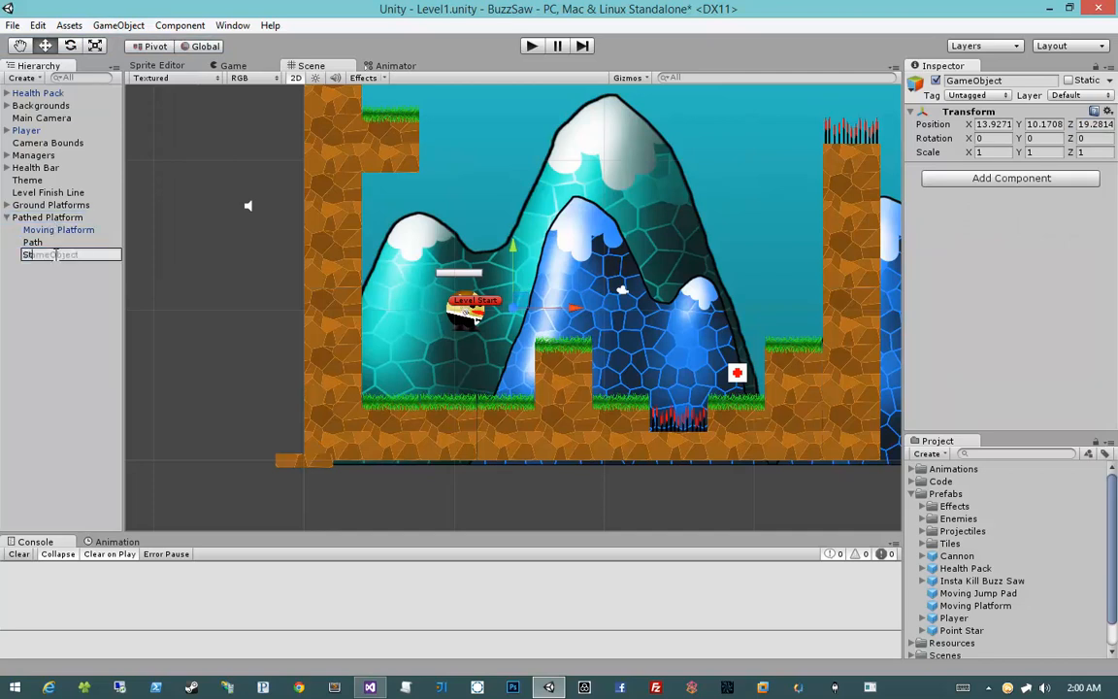
{"action": "key", "text": "Return"}
Give the Start object a yellow label icon
{"action": "left_click", "coordinate": [922, 81]}
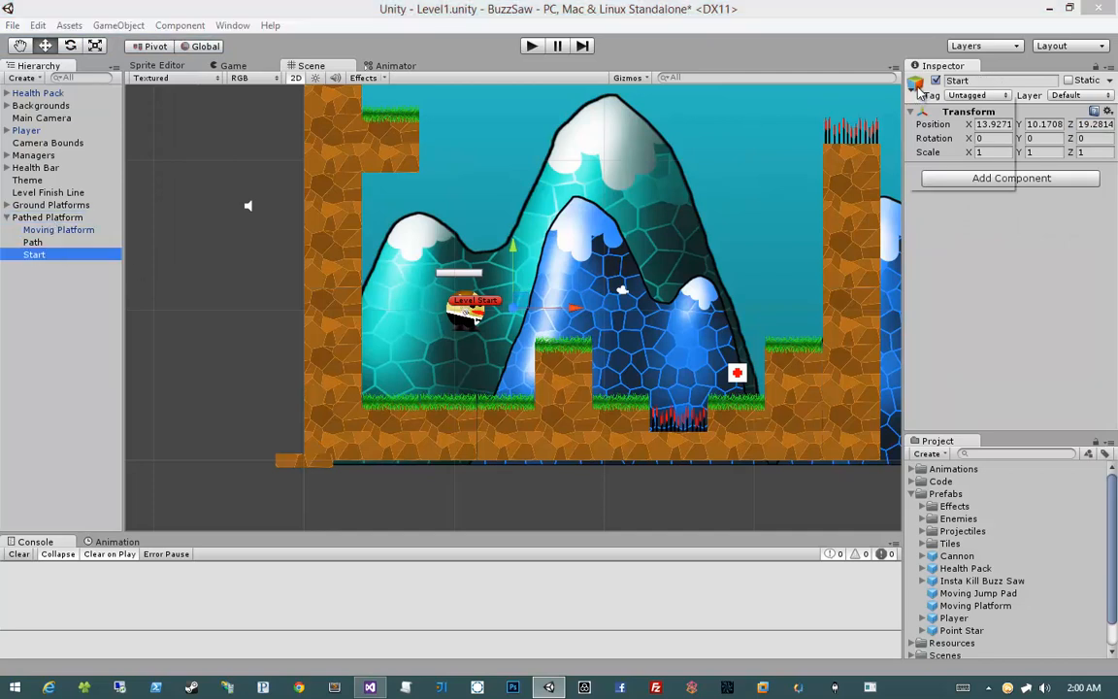
{"action": "left_click", "coordinate": [921, 133]}
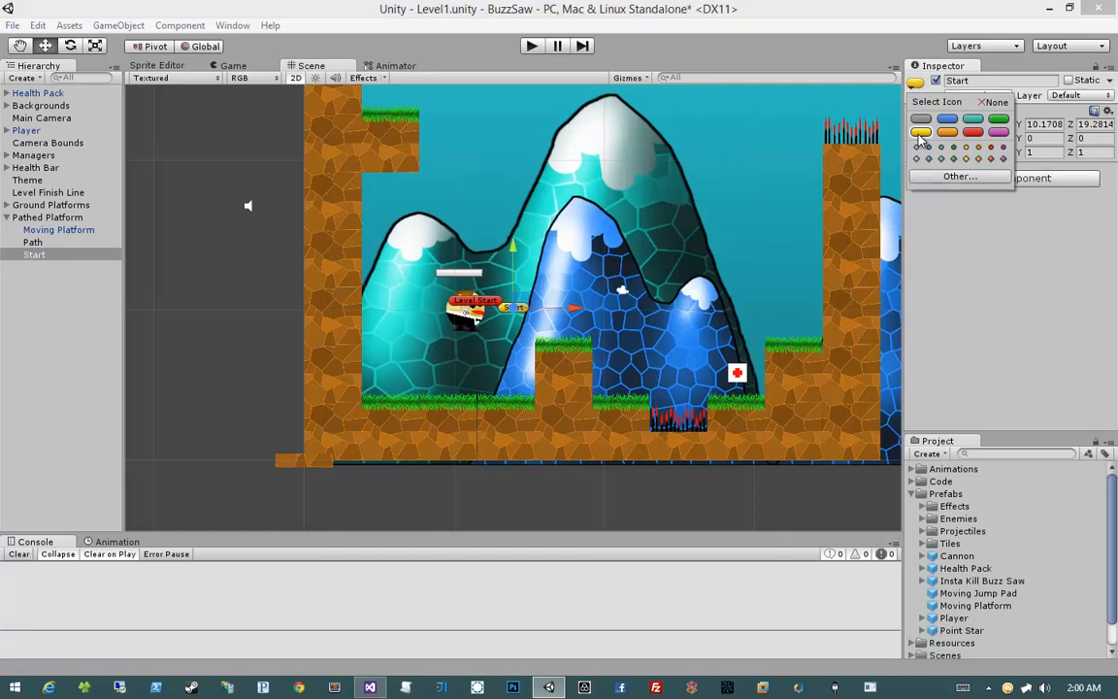
{"action": "left_click", "coordinate": [1062, 295]}
Set the Start object's position to 0, 0, 0
{"action": "left_click", "coordinate": [1005, 125]}
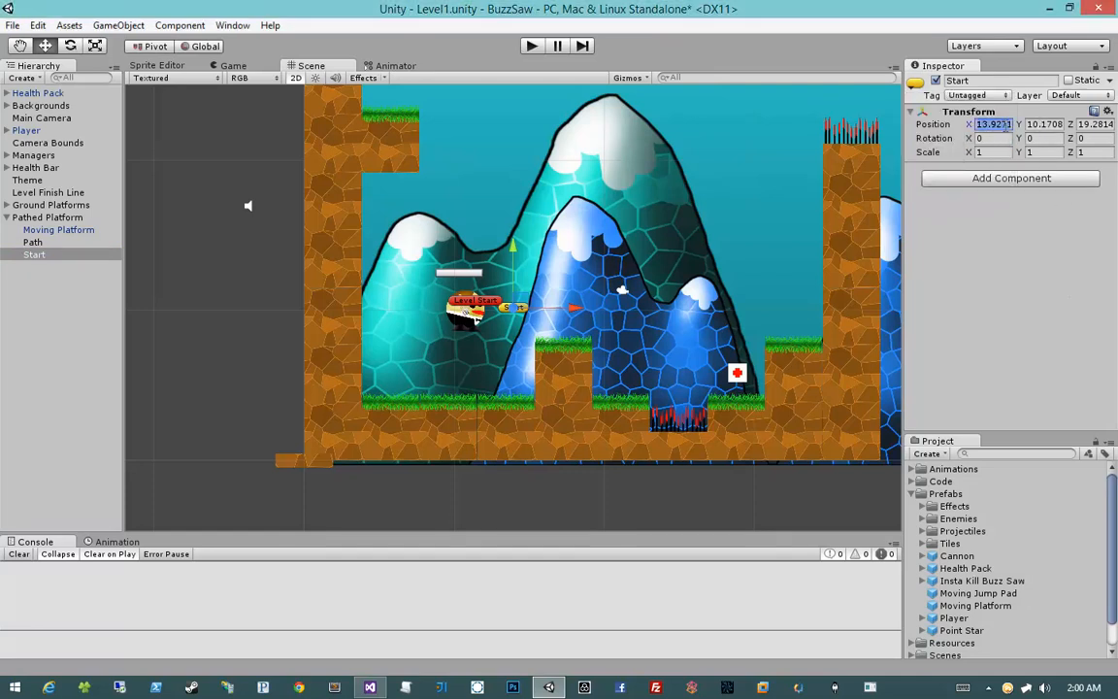
{"action": "type", "text": "0"}
{"action": "key", "text": "Tab"}
{"action": "type", "text": "0"}
{"action": "key", "text": "Tab"}
{"action": "type", "text": "0"}
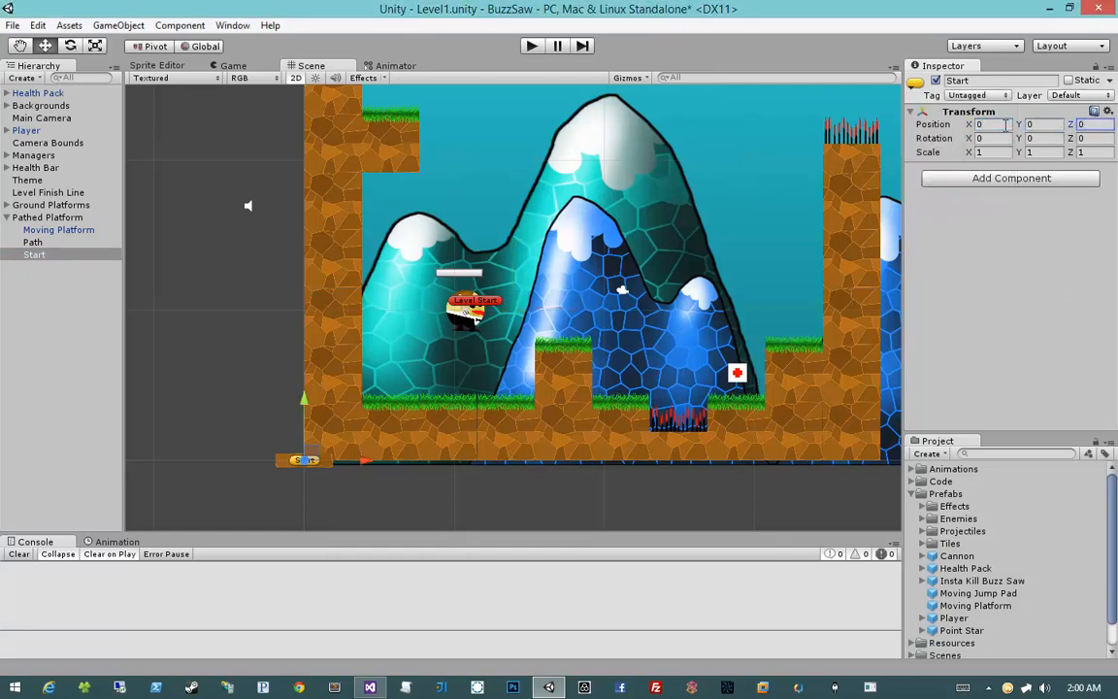
Create another empty game object as a child of Pathed Platform and name it End
{"action": "left_click", "coordinate": [132, 30]}
{"action": "left_click", "coordinate": [130, 45]}
{"action": "left_click_drag", "start_coordinate": [40, 267], "coordinate": [45, 230]}
{"action": "left_click", "coordinate": [56, 265]}
{"action": "type", "text": "End"}
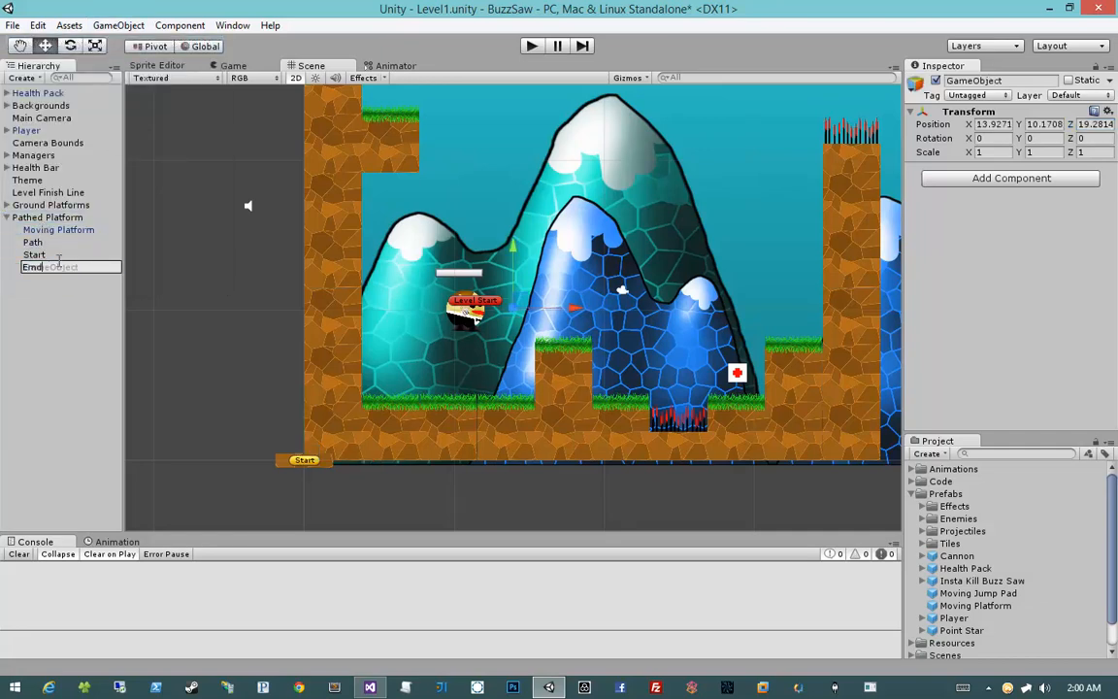
{"action": "key", "text": "Return"}
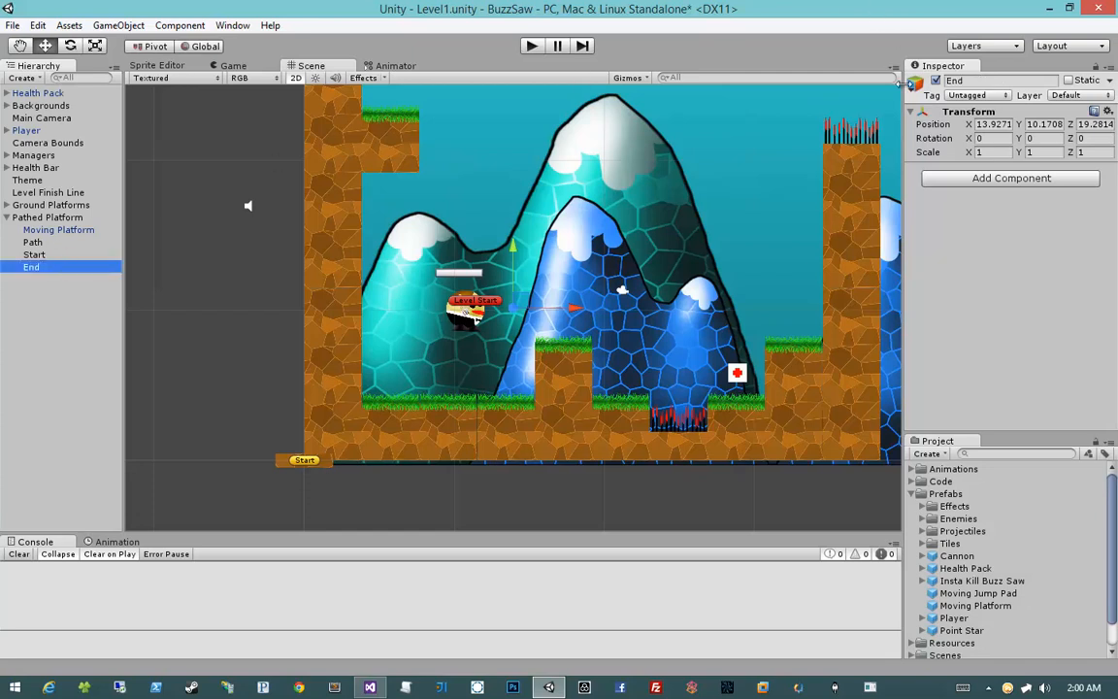
Give the End object a red label icon
{"action": "left_click", "coordinate": [915, 83]}
{"action": "left_click", "coordinate": [948, 120]}
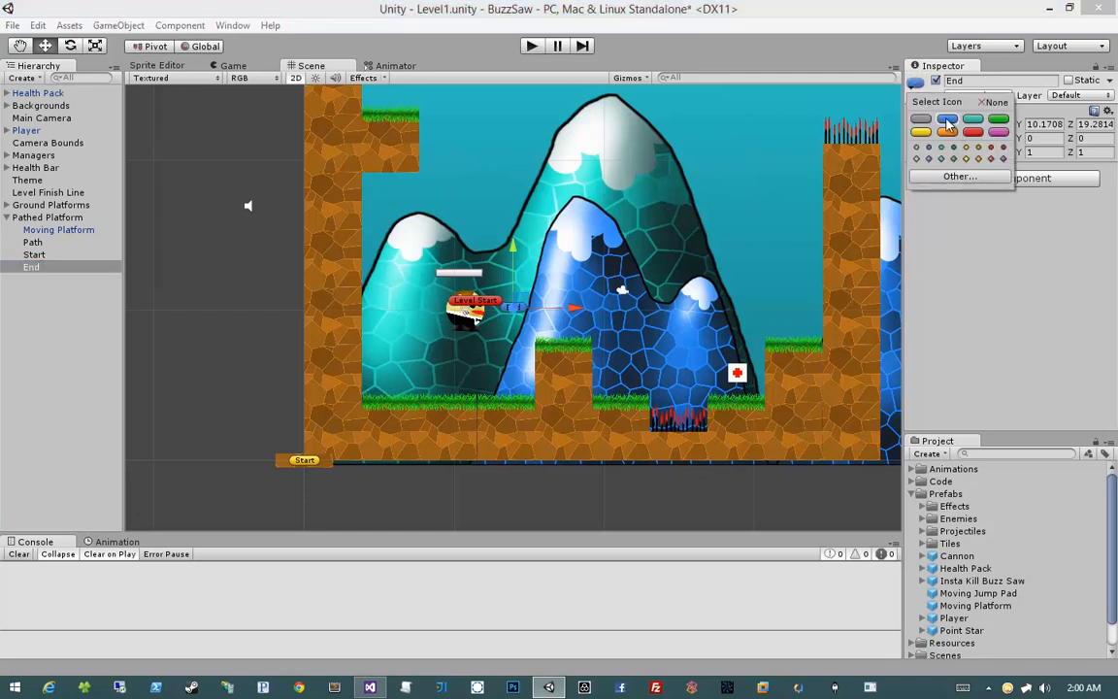
{"action": "left_click", "coordinate": [972, 131]}
{"action": "left_click", "coordinate": [1025, 284]}
Set the End object's position to 0, 0, 0 and move it along X to about 8.02
{"action": "left_click", "coordinate": [998, 124]}
{"action": "type", "text": "0"}
{"action": "key", "text": "Tab"}
{"action": "type", "text": "0"}
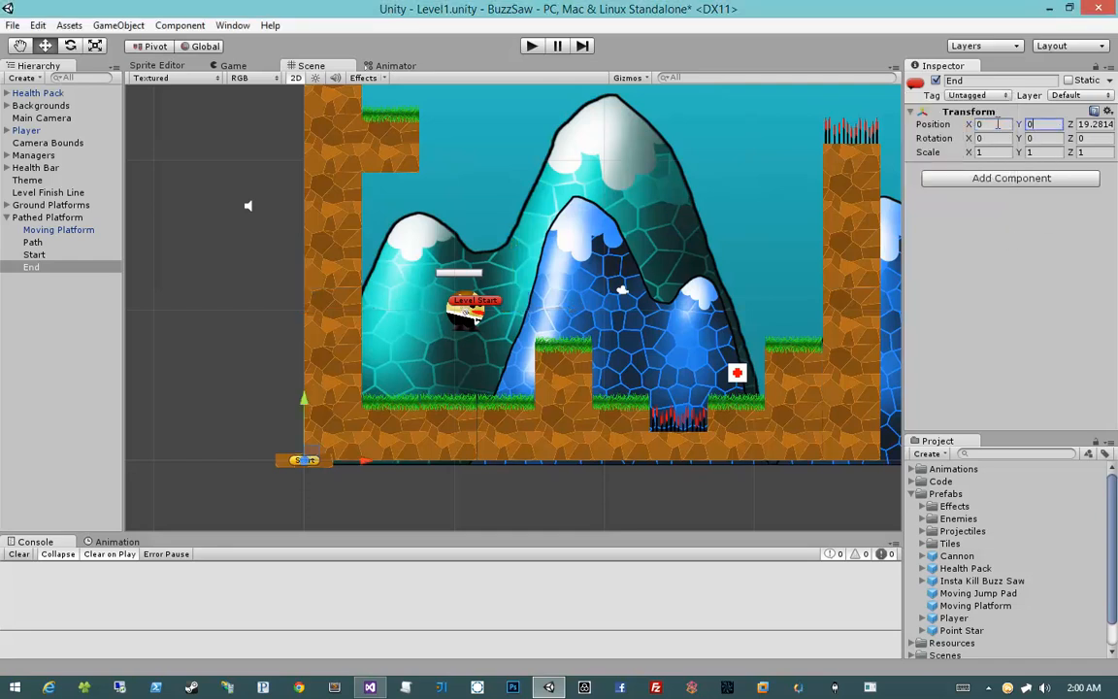
{"action": "key", "text": "Tab"}
{"action": "type", "text": "0"}
{"action": "mouse_move", "coordinate": [370, 465]}
{"action": "left_mouse_down"}
{"action": "mouse_move", "coordinate": [507, 464]}
{"action": "mouse_move", "coordinate": [490, 465]}
{"action": "left_mouse_up"}
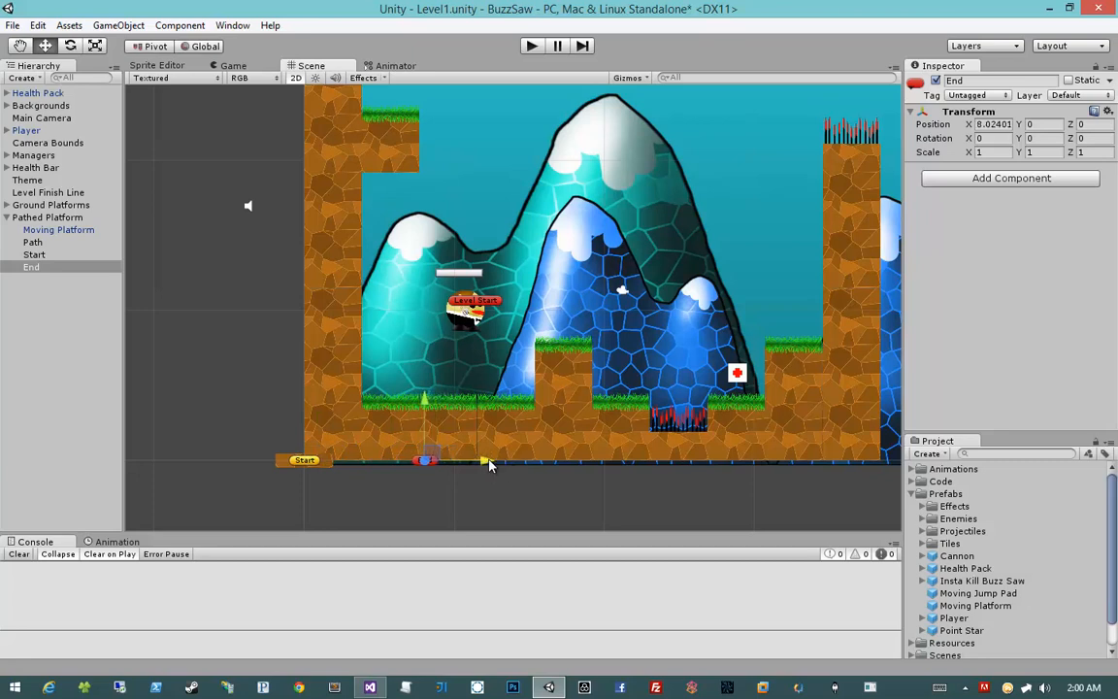
Add Start and End, in that order, to the Points of the Path object's Path Definition script
{"action": "left_click", "coordinate": [48, 243]}
{"action": "left_click_drag", "start_coordinate": [31, 256], "coordinate": [930, 197]}
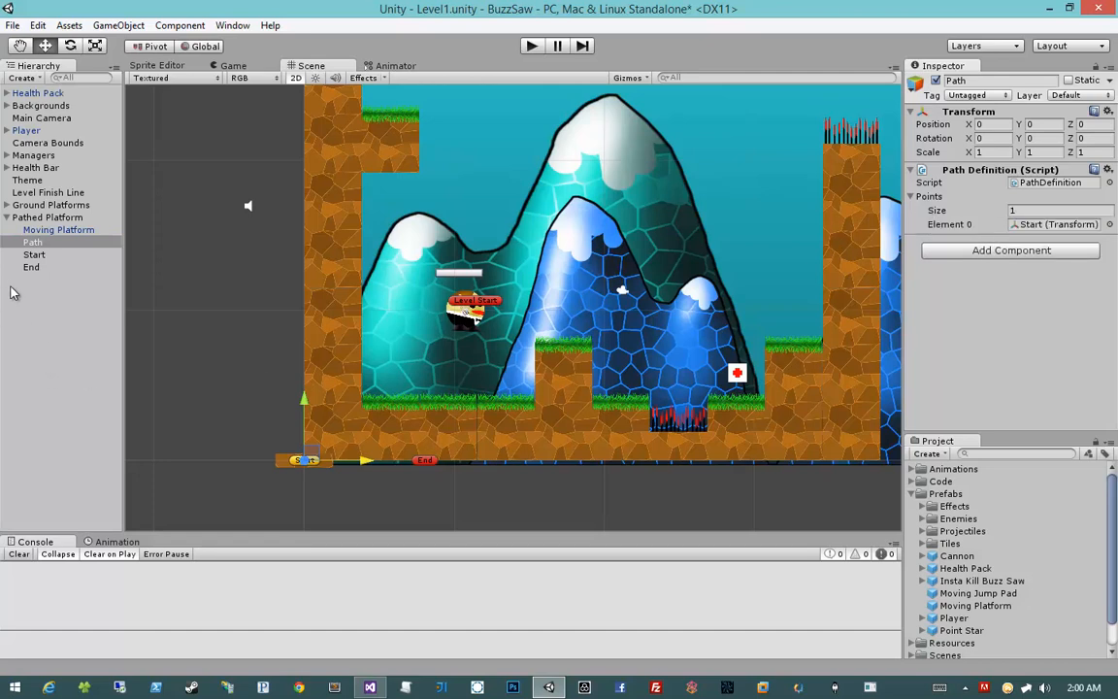
{"action": "left_click_drag", "start_coordinate": [34, 269], "coordinate": [932, 197]}
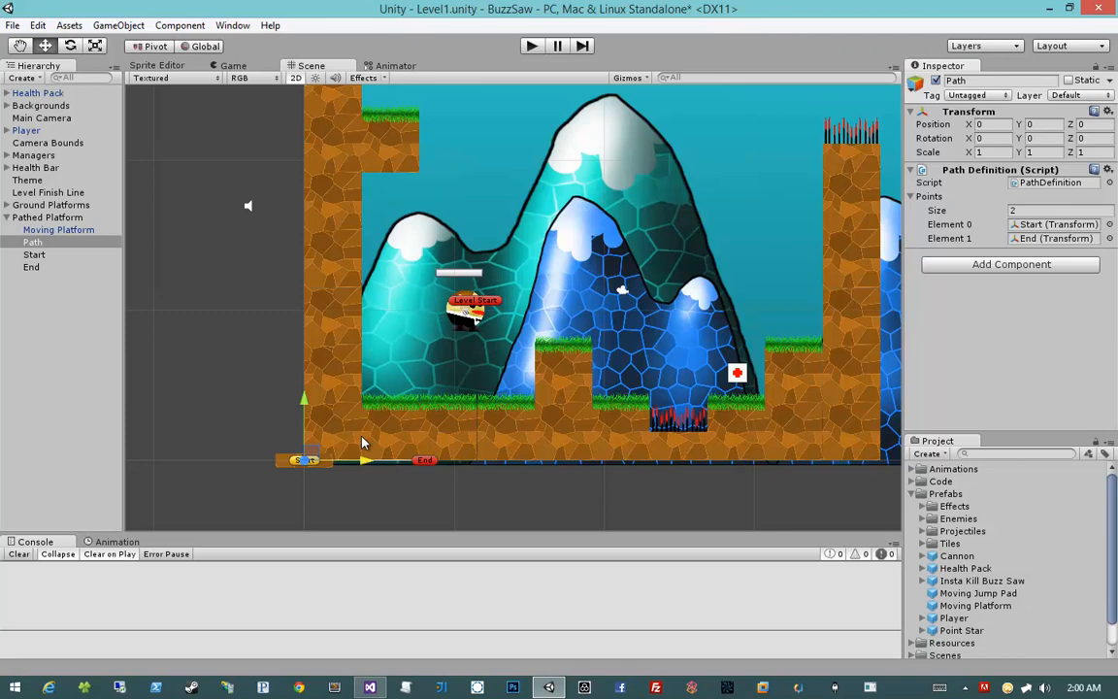
Assign the Path object to the Moving Platform's Follow Path script and set its speed to 5
{"action": "left_click", "coordinate": [80, 232]}
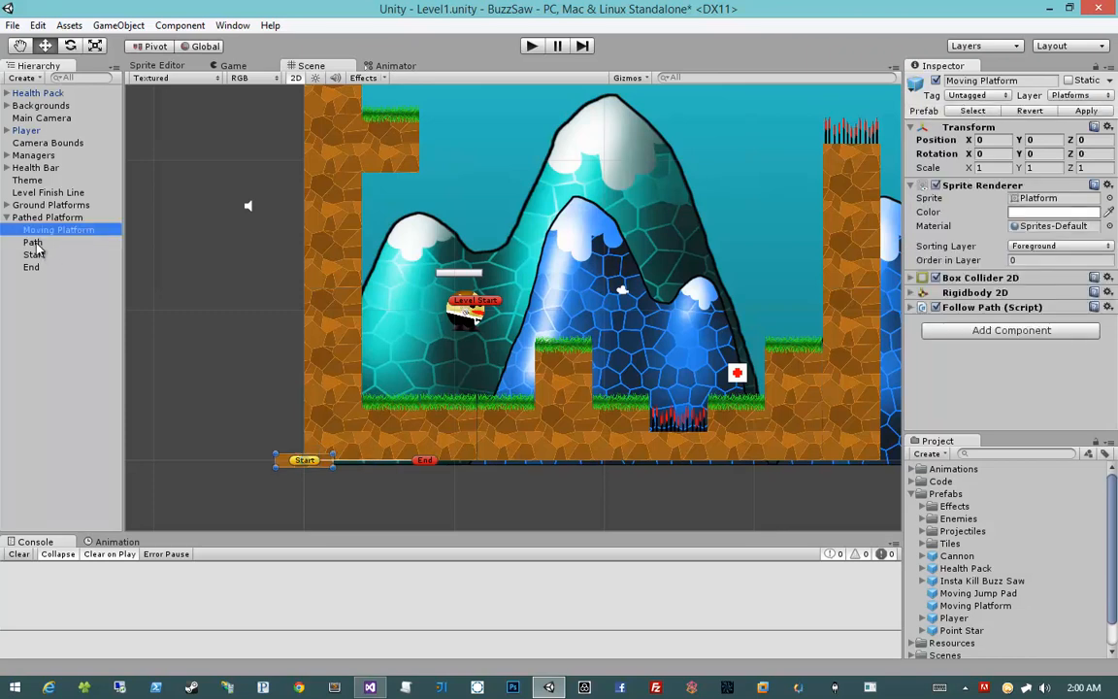
{"action": "left_click_drag", "start_coordinate": [36, 251], "coordinate": [1029, 348]}
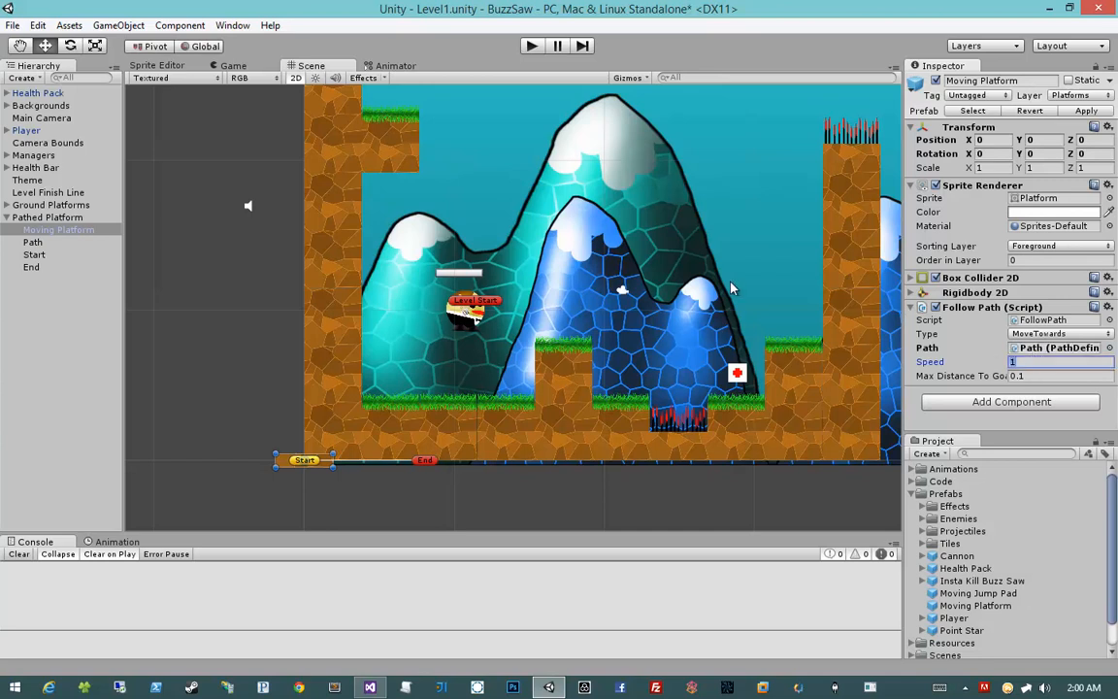
{"action": "type", "text": "5"}
Save the Pathed Platform object as a prefab in the Prefabs folder
{"action": "left_click", "coordinate": [98, 207]}
{"action": "left_click", "coordinate": [102, 218]}
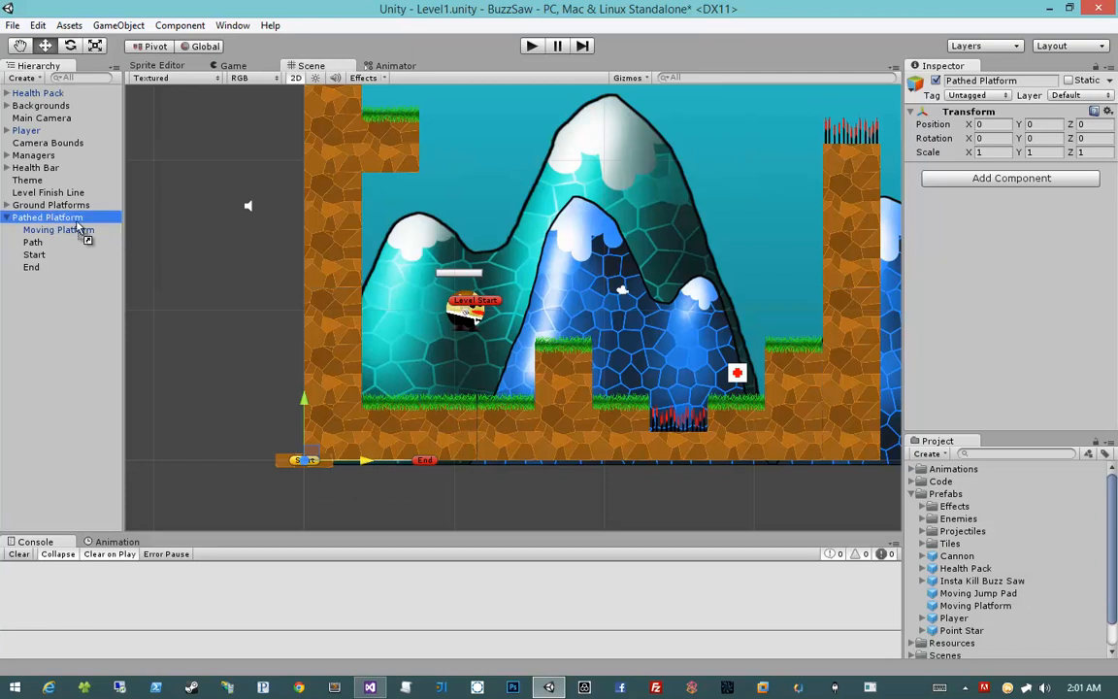
{"action": "left_click_drag", "start_coordinate": [60, 217], "coordinate": [954, 500]}
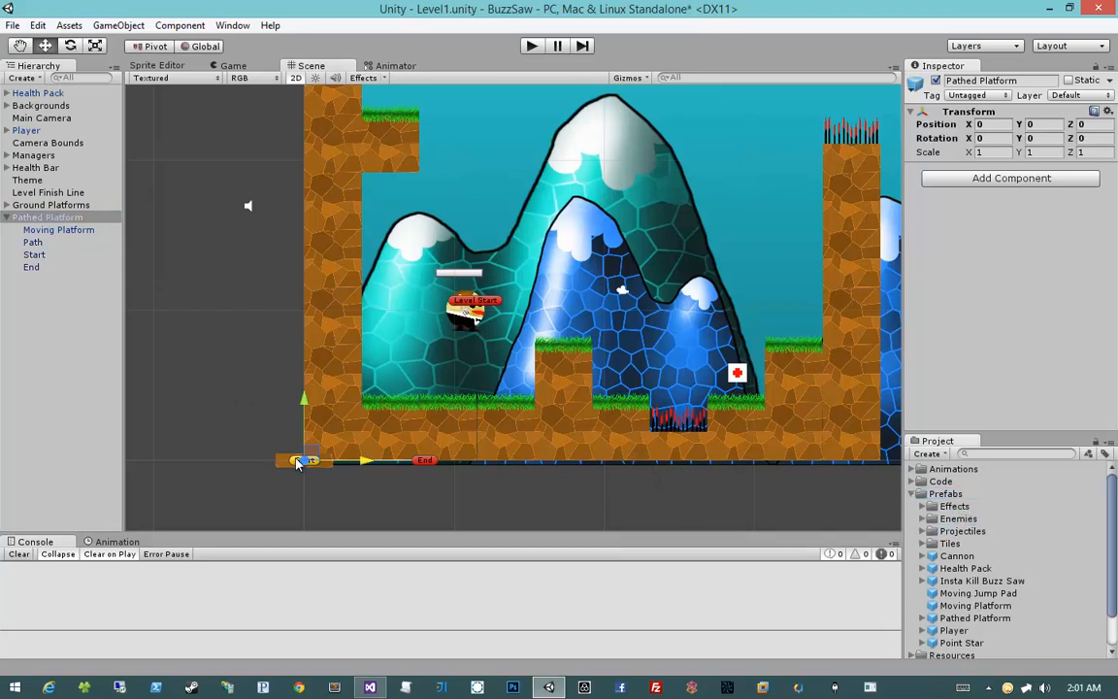
Move Pathed Platform to about X 29.04, Y 11.23 above the health pack, and its End point to about X -19.25, Y 10.04 beside the upper ledge
{"action": "middle_click_drag", "start_coordinate": [356, 432], "coordinate": [324, 453]}
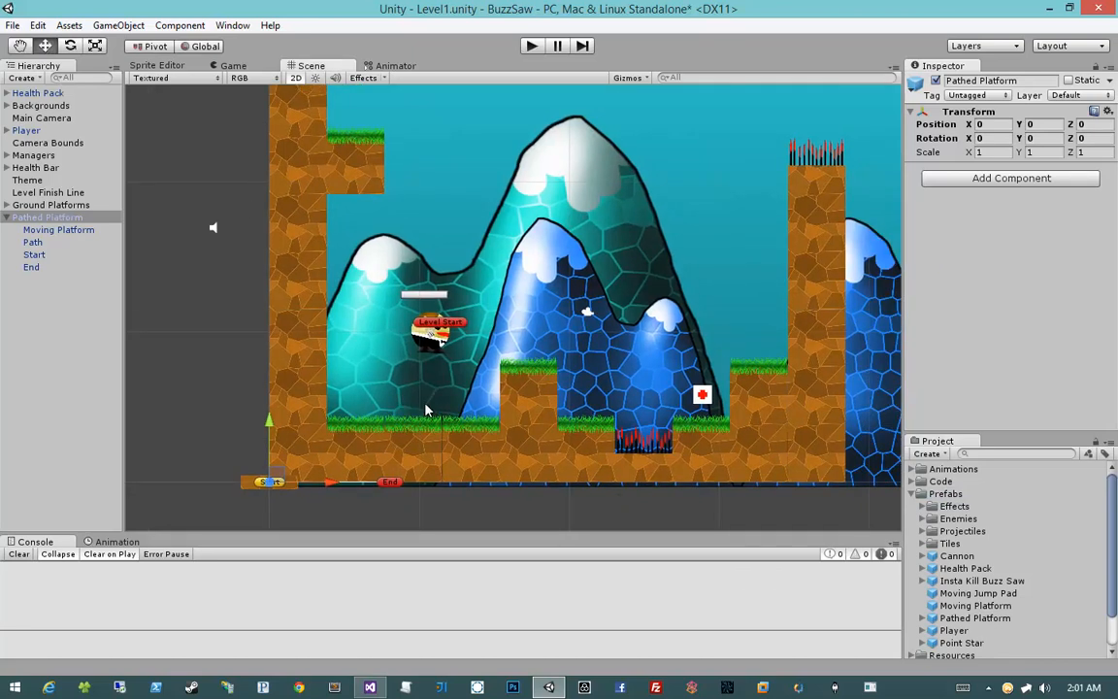
{"action": "left_click_drag", "start_coordinate": [276, 479], "coordinate": [712, 311]}
{"action": "left_click", "coordinate": [823, 328]}
{"action": "left_click", "coordinate": [825, 316]}
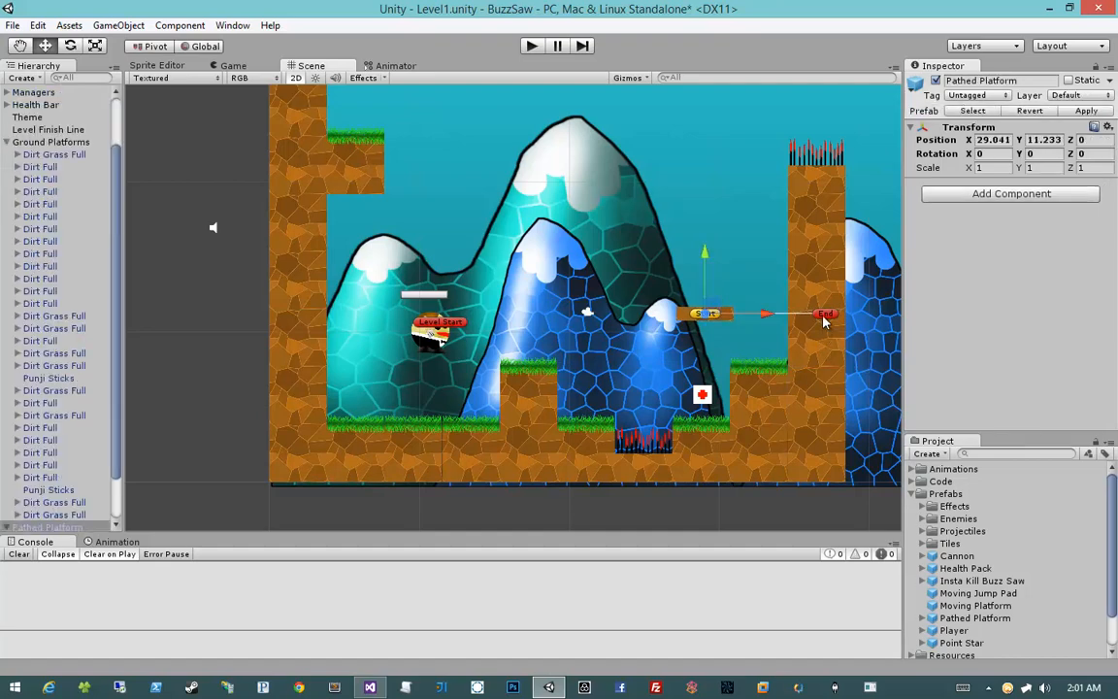
{"action": "left_click", "coordinate": [827, 318]}
{"action": "left_click_drag", "start_coordinate": [832, 310], "coordinate": [424, 160]}
{"action": "middle_click_drag", "start_coordinate": [243, 147], "coordinate": [247, 219]}
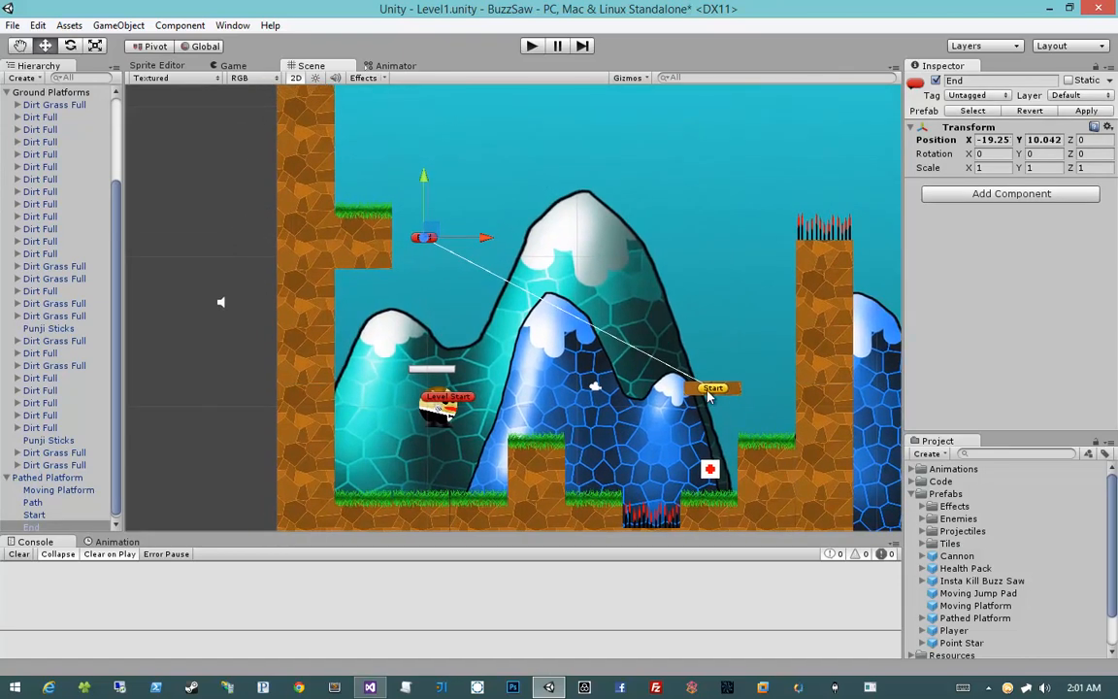
Place a Point Star prefab on top of the grass ledge attached to the left wall
{"action": "middle_click_drag", "start_coordinate": [344, 257], "coordinate": [347, 277]}
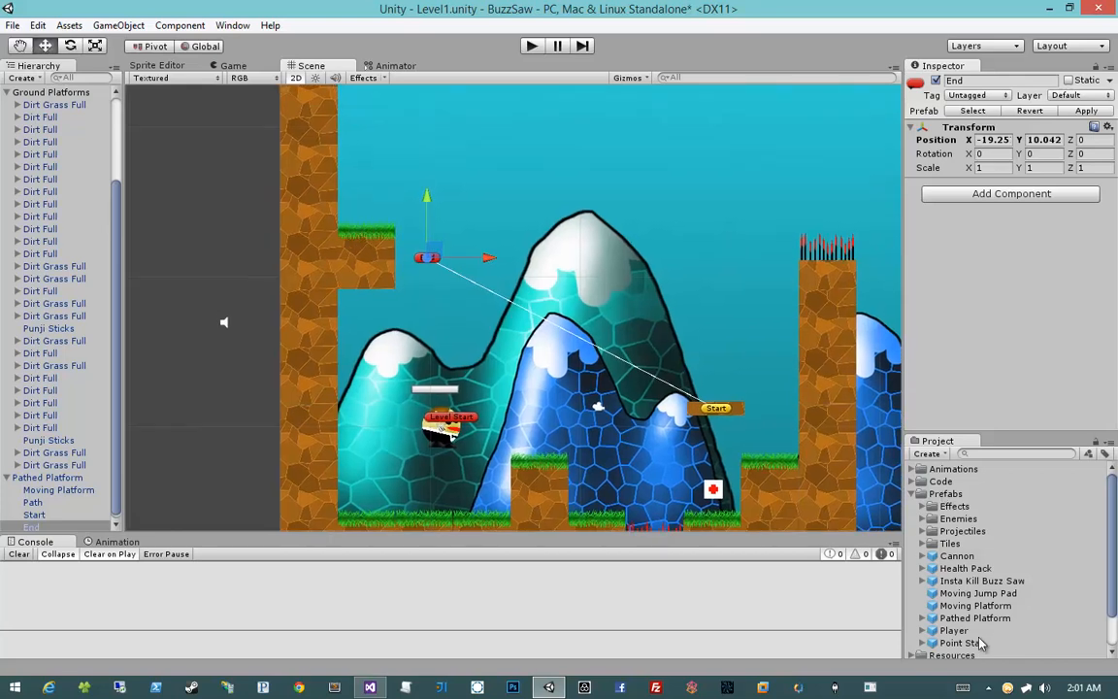
{"action": "left_click_drag", "start_coordinate": [971, 643], "coordinate": [367, 204]}
{"action": "left_click", "coordinate": [219, 230]}
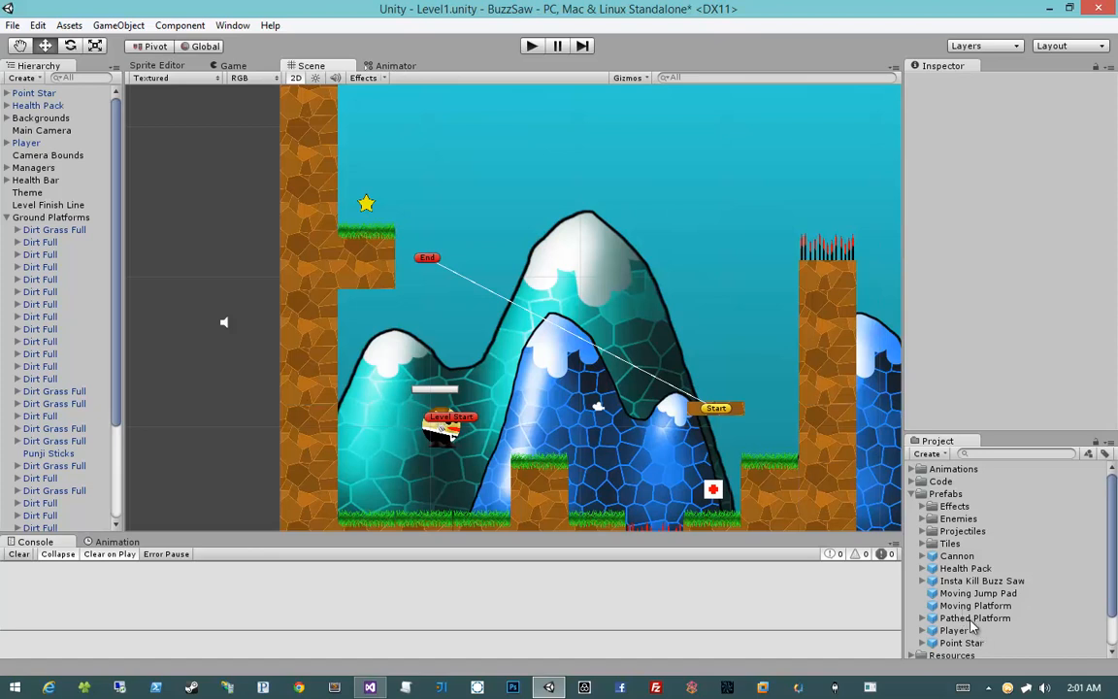
Place a second Pathed Platform prefab at about X 10.3, Y 26.35 above the ledge and move its End point to about X 14.18
{"action": "left_click_drag", "start_coordinate": [972, 628], "coordinate": [436, 186]}
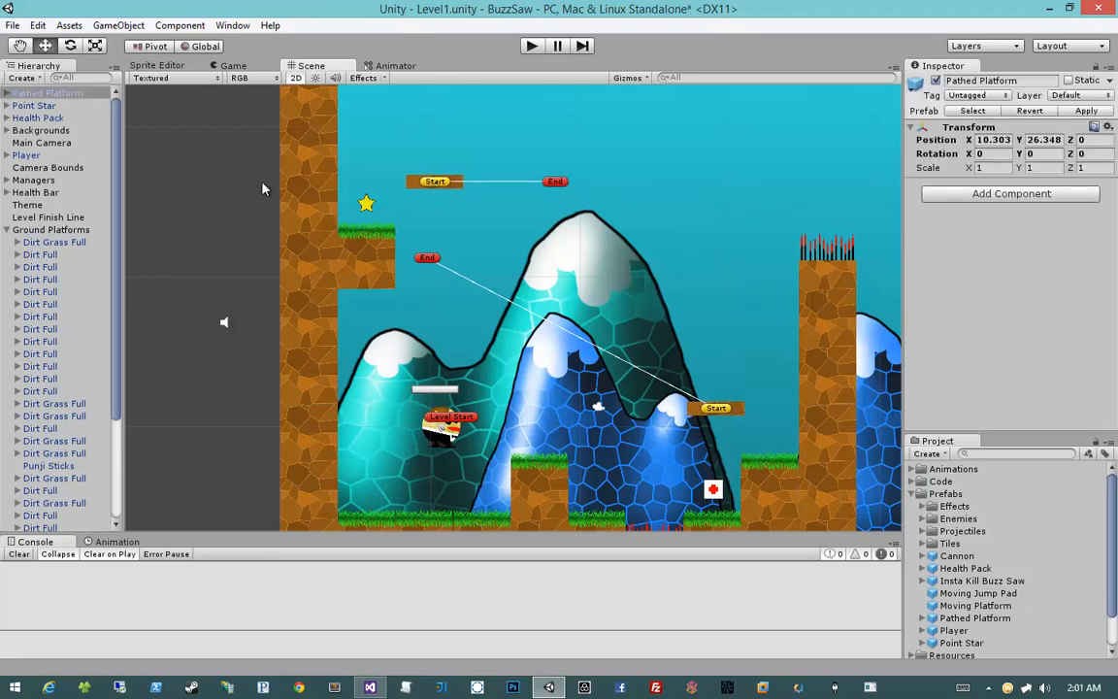
{"action": "left_click", "coordinate": [555, 182]}
{"action": "left_click_drag", "start_coordinate": [610, 182], "coordinate": [705, 185]}
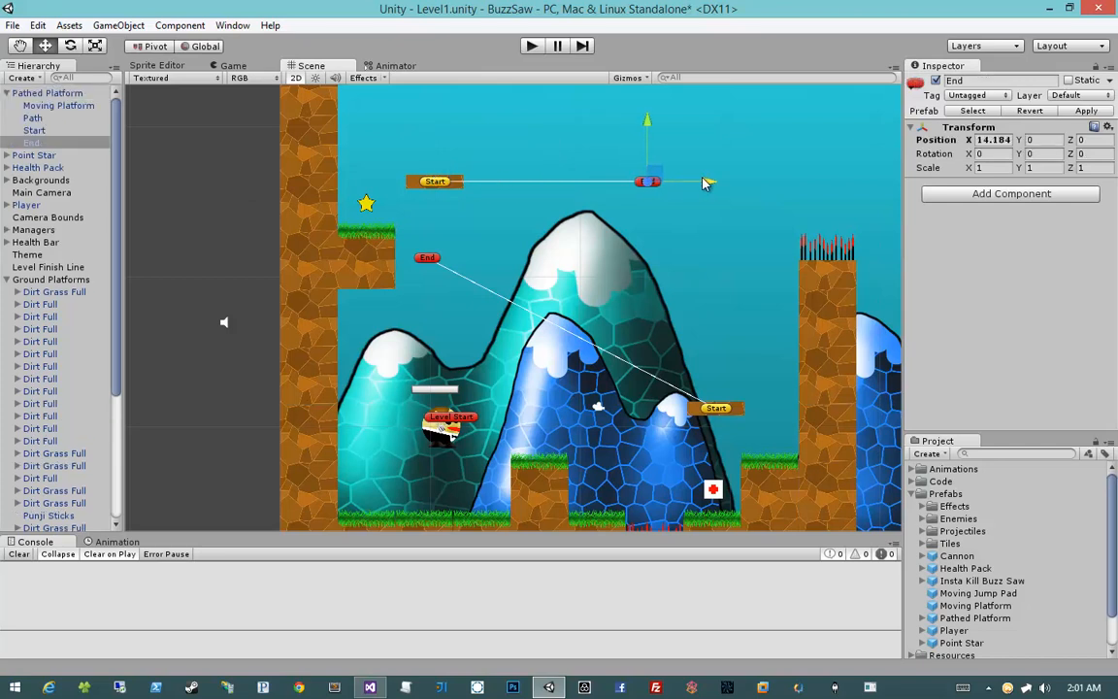
Duplicate the ledge's Dirt Grass Full tile and move the copy along X to about 1.05
{"action": "left_click", "coordinate": [361, 270]}
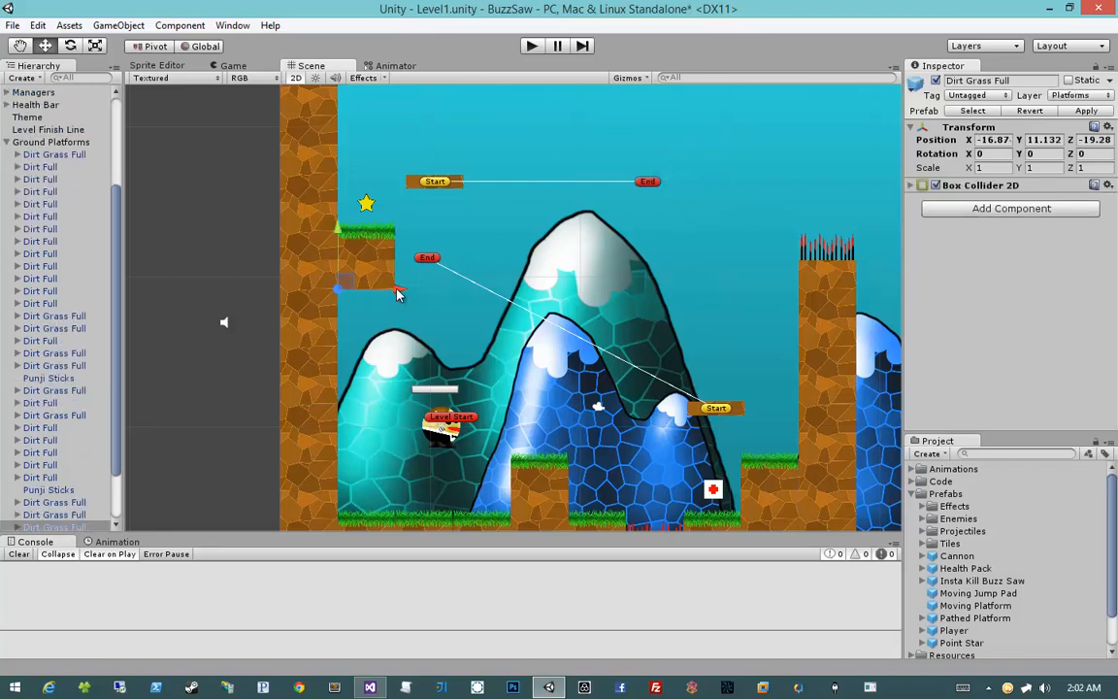
{"action": "left_click_drag", "start_coordinate": [396, 294], "coordinate": [669, 294]}
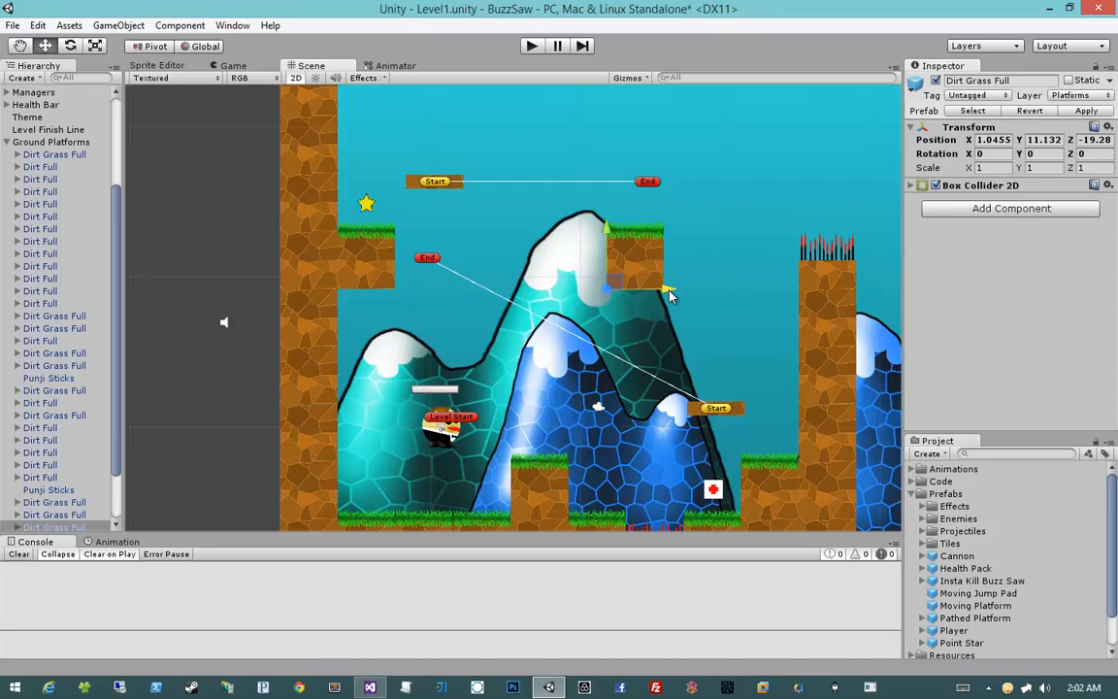
Shorten the upper platform's path by moving its End point to about X 8.59
{"action": "left_click", "coordinate": [642, 186]}
{"action": "left_click", "coordinate": [642, 186]}
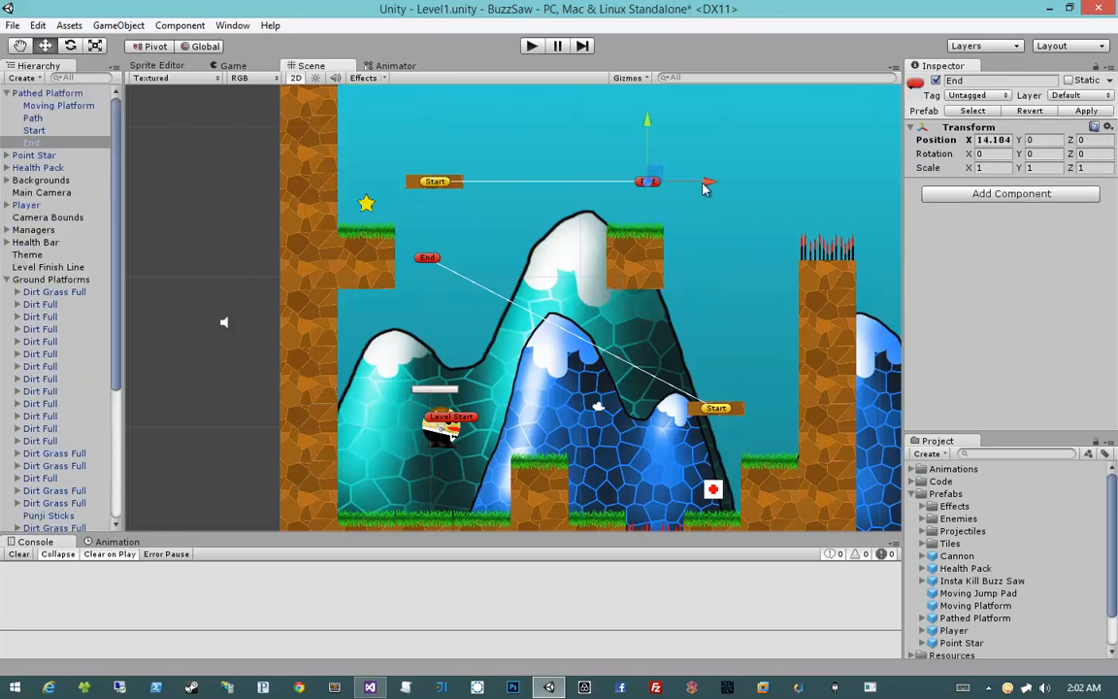
{"action": "left_click_drag", "start_coordinate": [642, 186], "coordinate": [560, 186]}
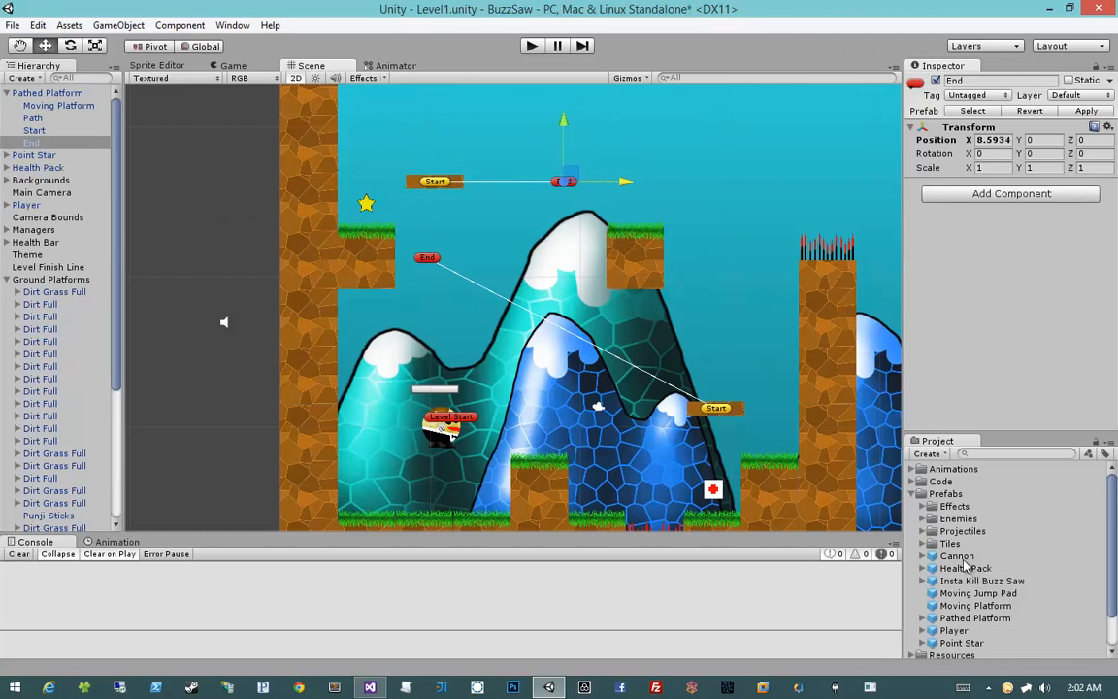
Place a Cannon prefab on the floating grass tile and move its Destination point back to the left wall
{"action": "left_click_drag", "start_coordinate": [956, 555], "coordinate": [659, 240]}
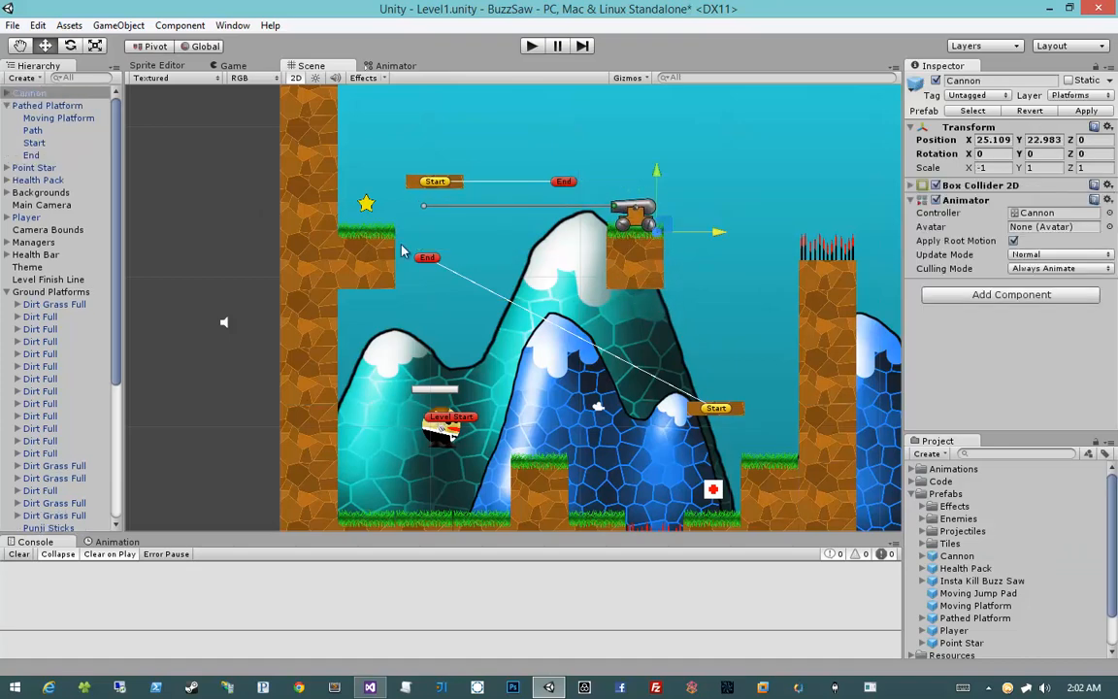
{"action": "left_click", "coordinate": [425, 207]}
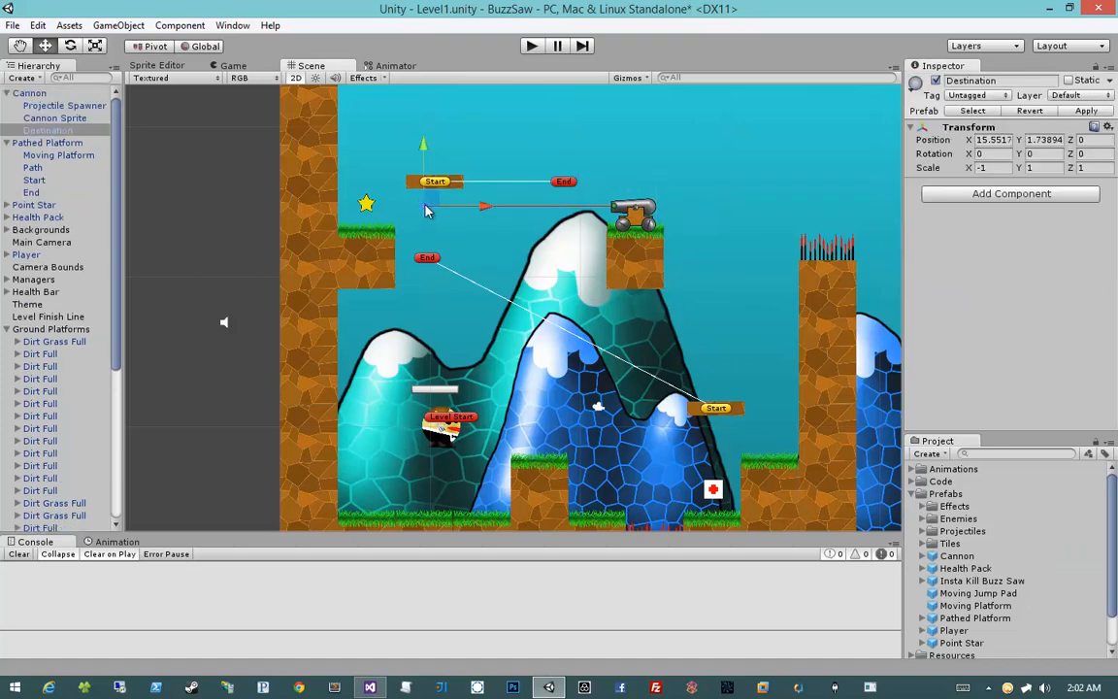
{"action": "left_click_drag", "start_coordinate": [487, 211], "coordinate": [404, 208]}
{"action": "left_click", "coordinate": [178, 232]}
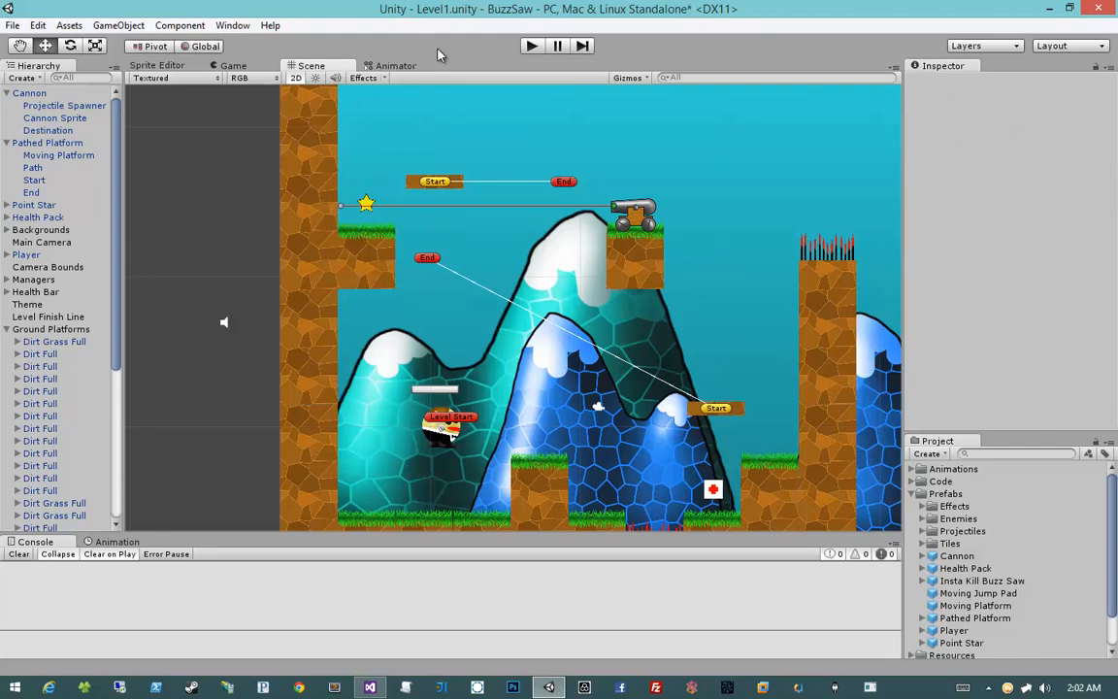
Play-test the level, jumping the player over the spikes, through the health pack and onto the diagonal moving platform
{"action": "left_click", "coordinate": [529, 48]}
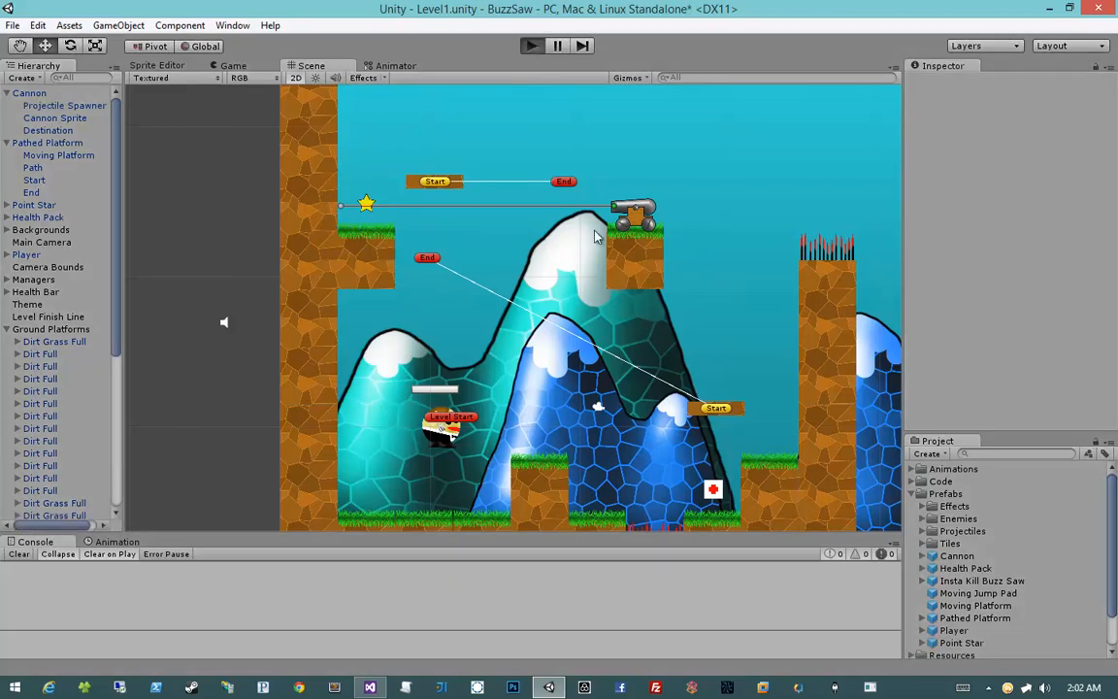
{"action": "key", "text": "d"}
{"action": "key", "text": "space"}
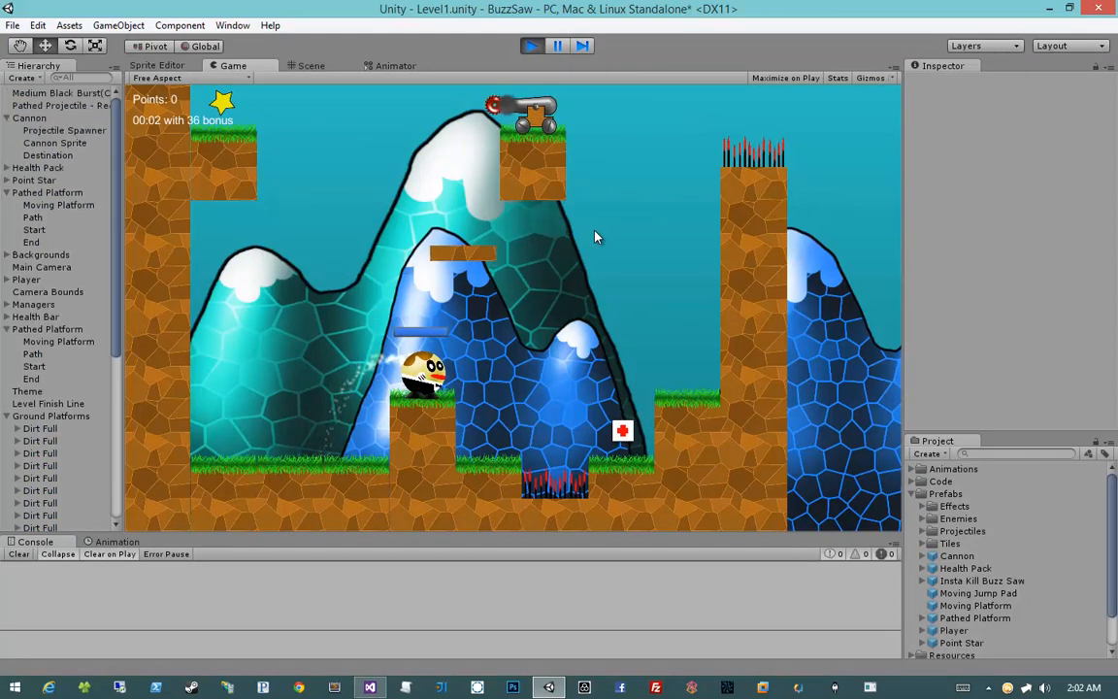
{"action": "key", "text": "space"}
{"action": "key", "text": "d"}
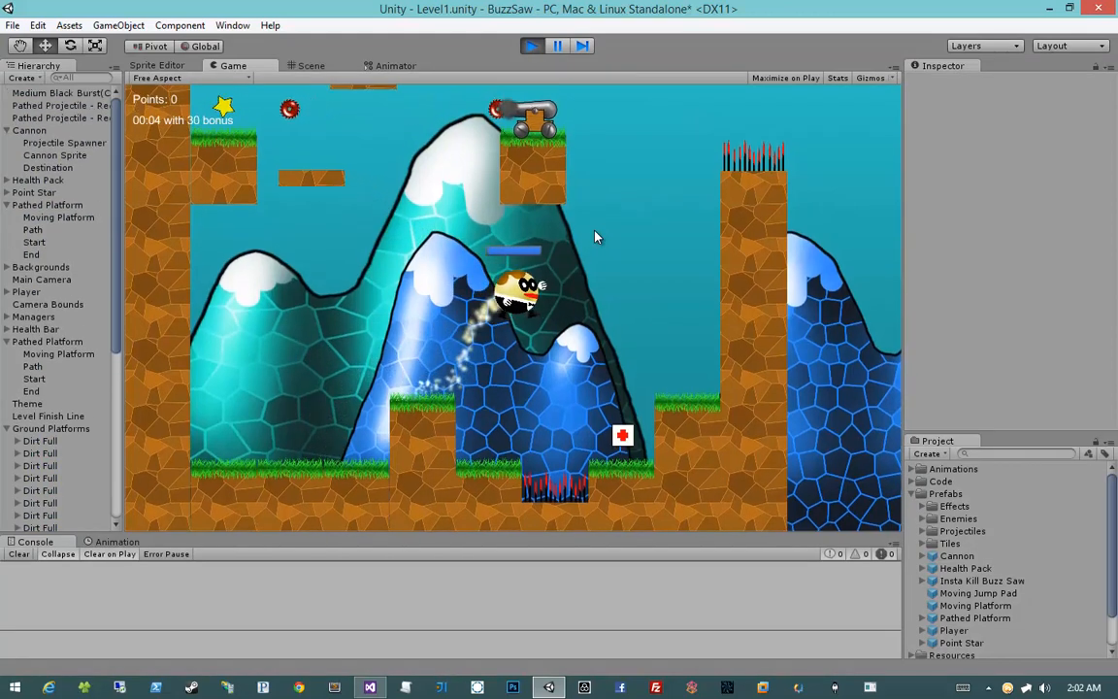
{"action": "key", "text": "space"}
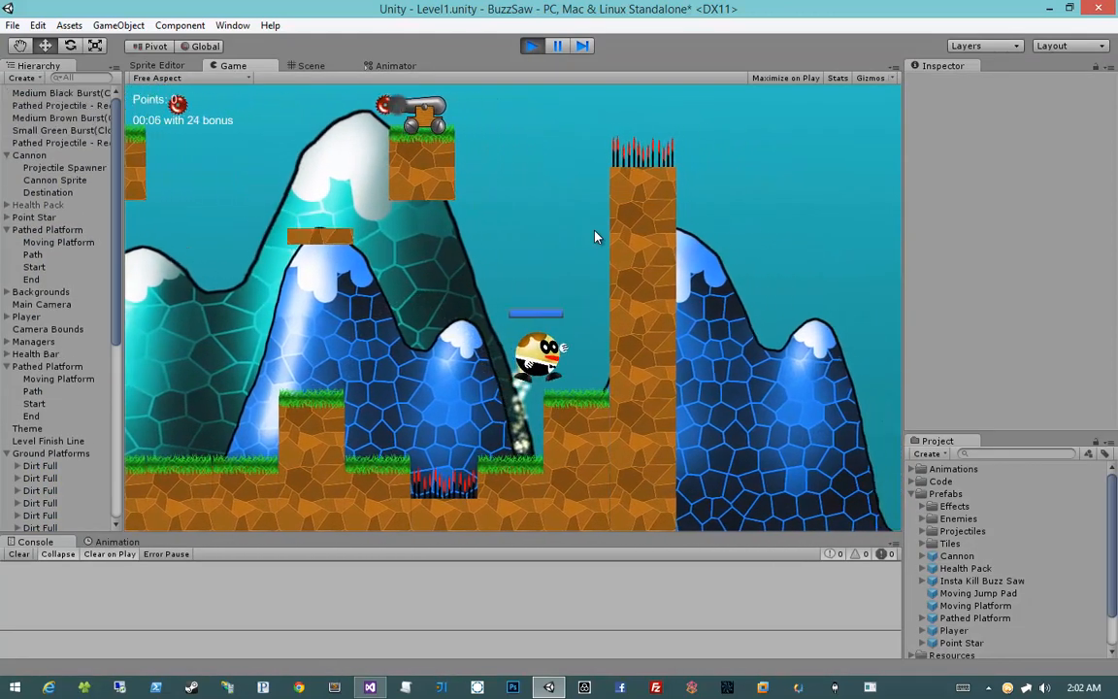
{"action": "key", "text": "d"}
{"action": "key", "text": "space"}
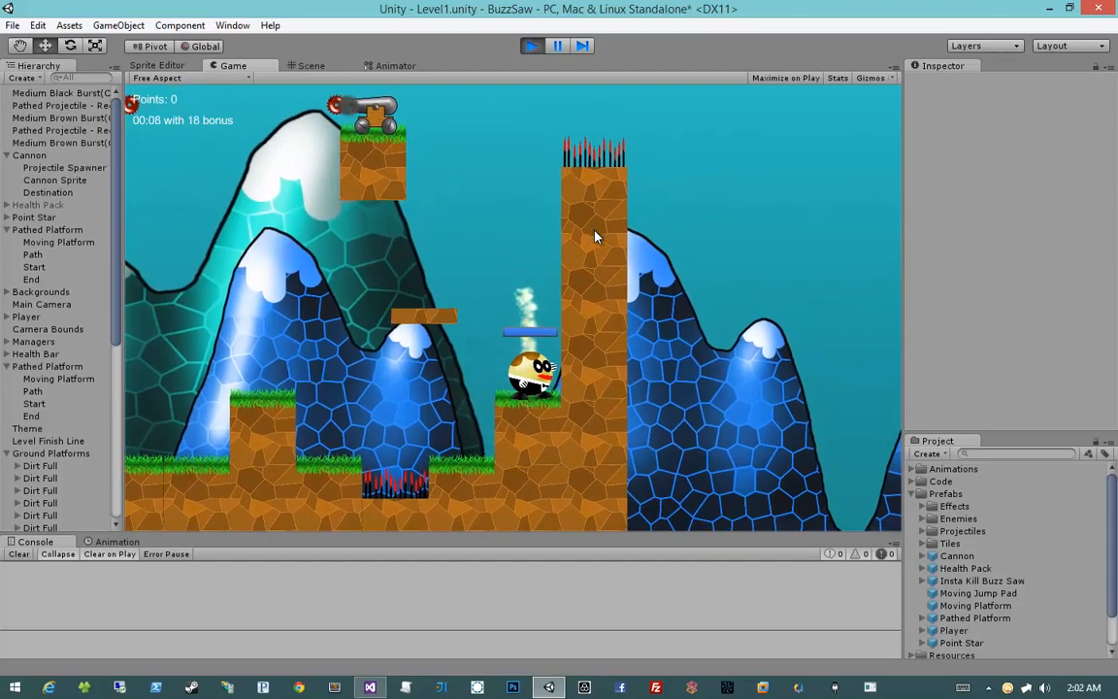
{"action": "key", "text": "space"}
{"action": "key", "text": "a"}
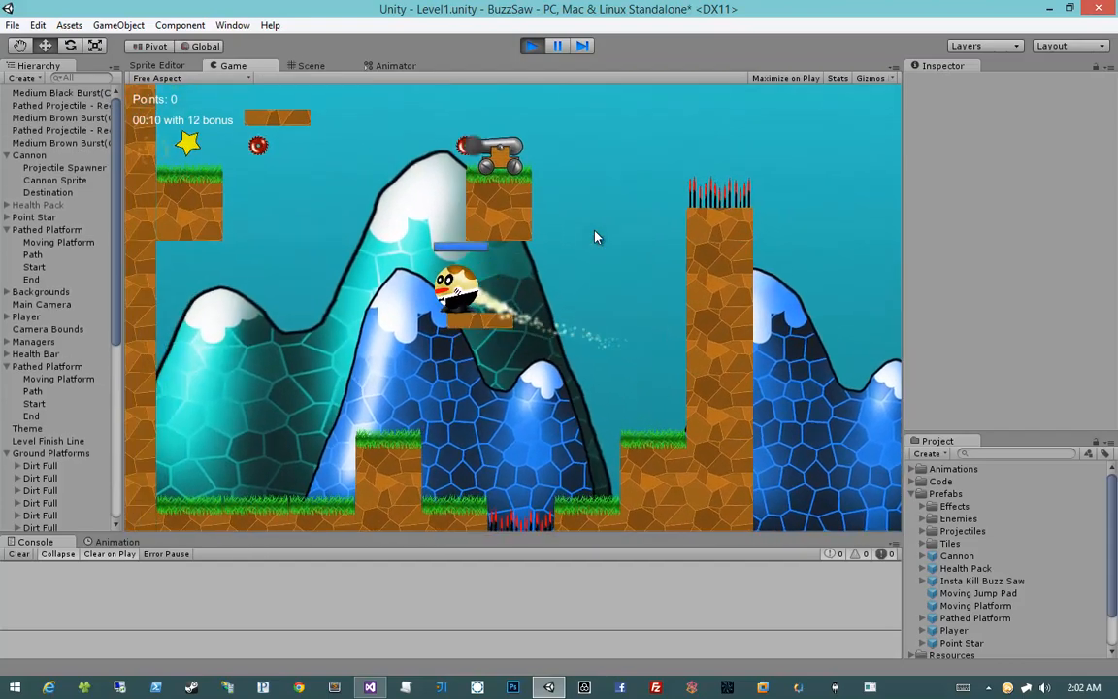
Ride the diagonal platform up to the ledge, collect the star and jump onto the upper moving platform
{"action": "key", "text": "d"}
{"action": "key", "text": "a"}
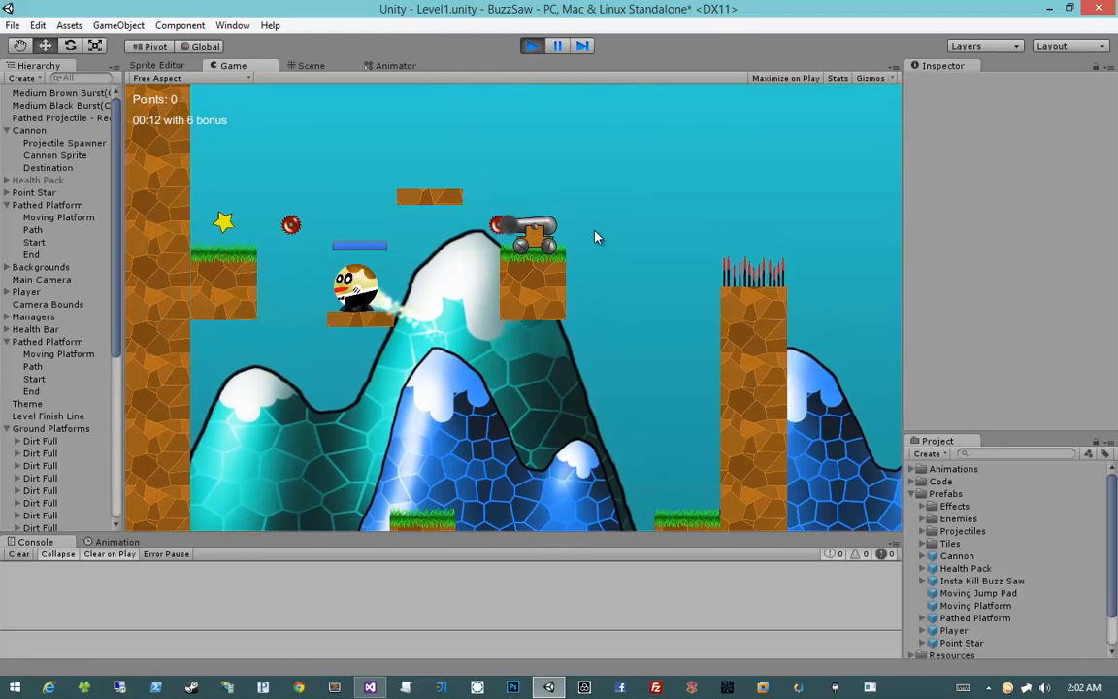
{"action": "key", "text": "space"}
{"action": "key", "text": "a"}
{"action": "key", "text": "d"}
{"action": "left_click", "coordinate": [594, 237]}
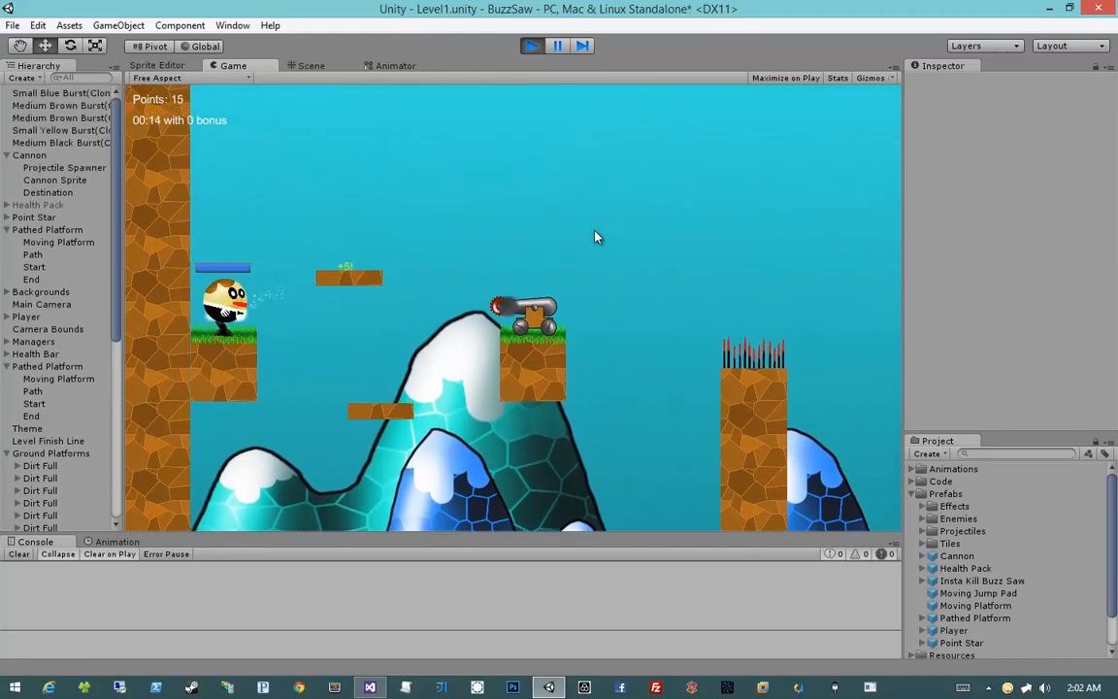
{"action": "key", "text": "space"}
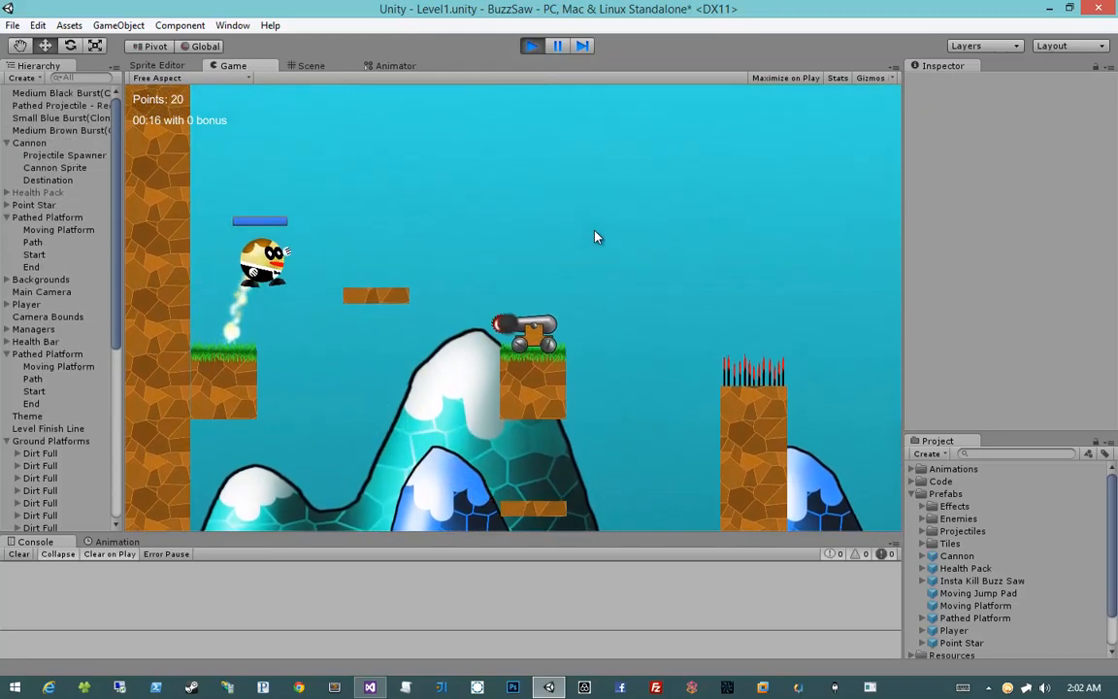
{"action": "key", "text": "d"}
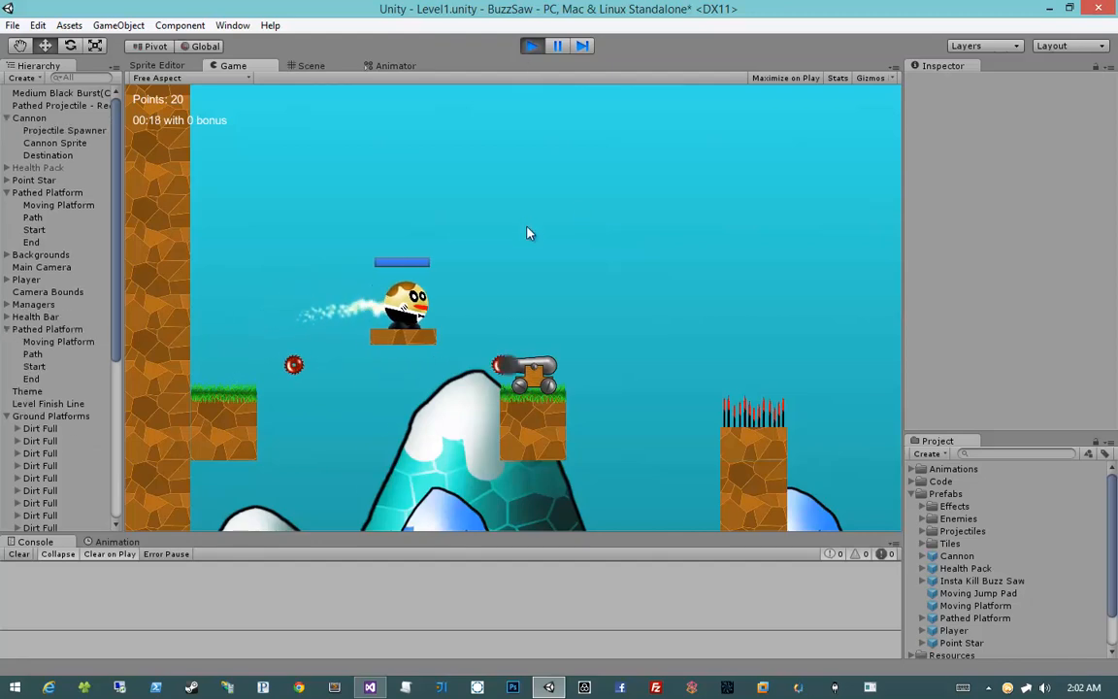
Jump the player off the upper platform past the cannon, drop to the grass step, jump back across the spikes and end the play-test
{"action": "key", "text": "space"}
{"action": "key", "text": "d"}
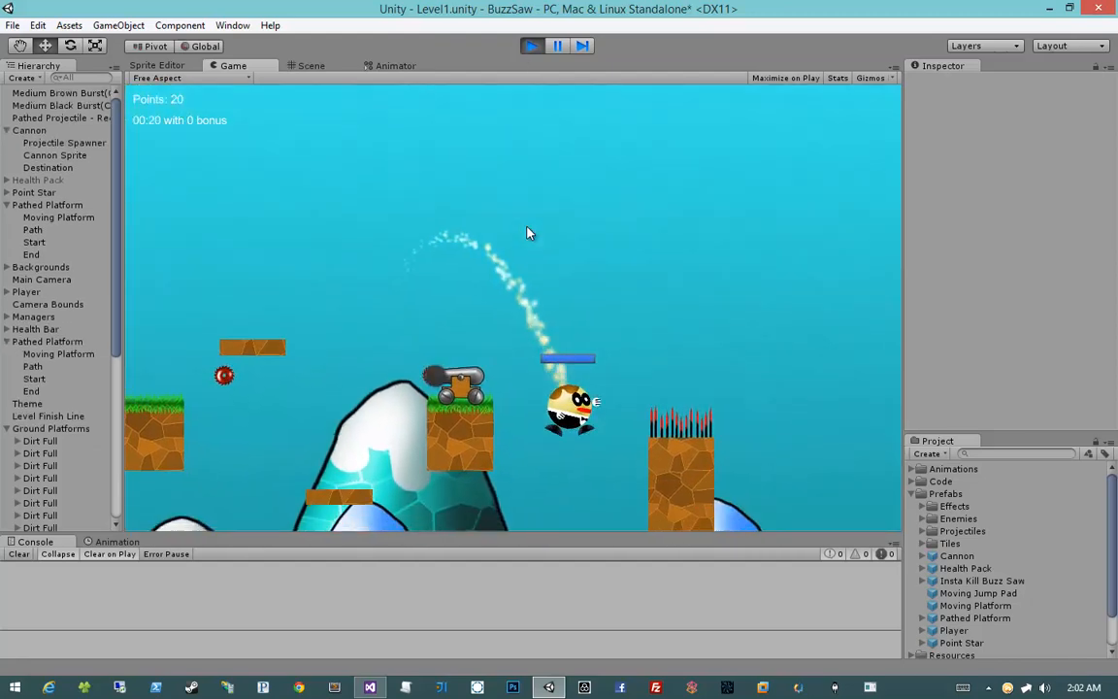
{"action": "key", "text": "space"}
{"action": "key", "text": "a"}
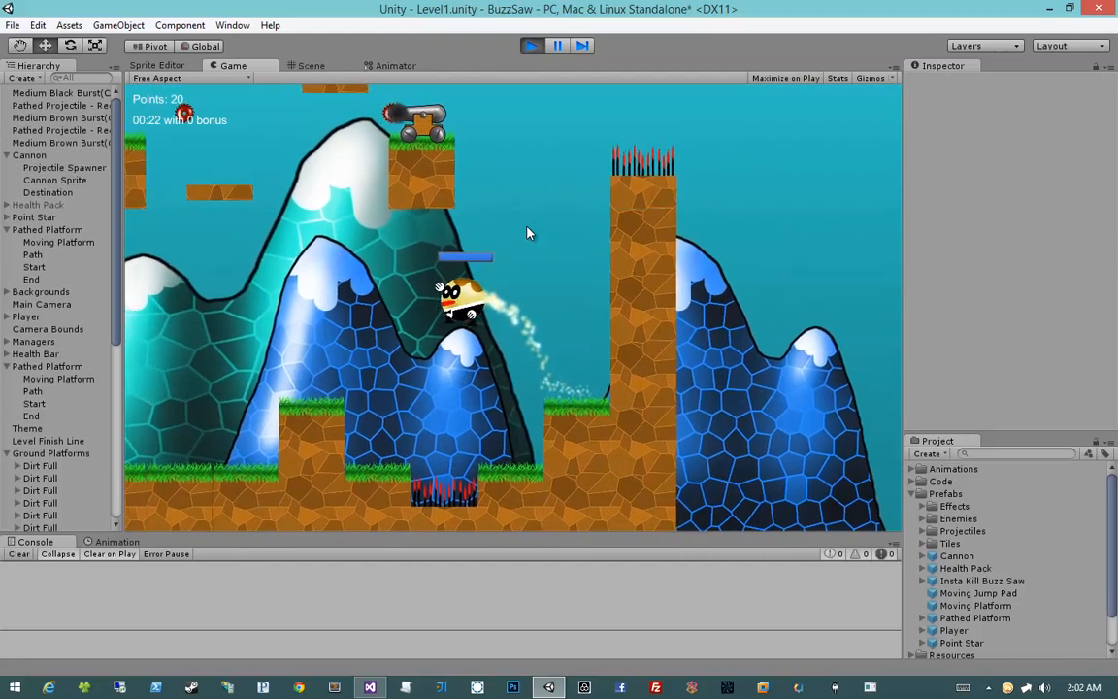
{"action": "key", "text": "d"}
{"action": "left_click", "coordinate": [530, 47]}
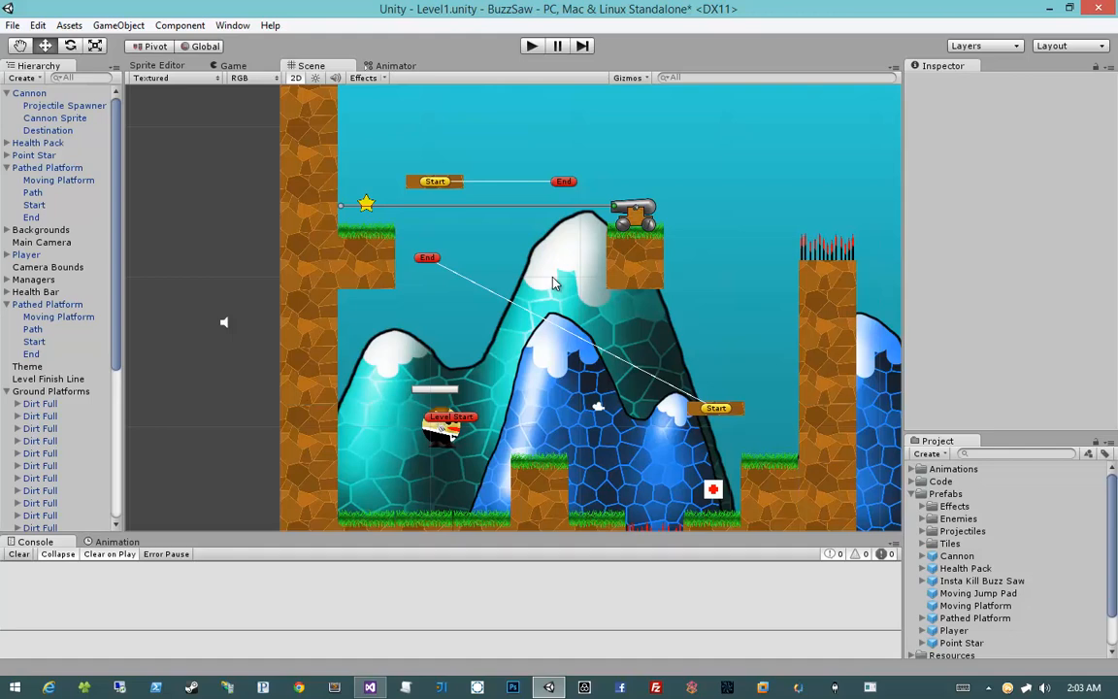
Lower the diagonal Pathed Platform slightly to about Y 10.76
{"action": "scroll", "coordinate": [684, 301], "scroll_direction": "down", "scroll_amount": 3}
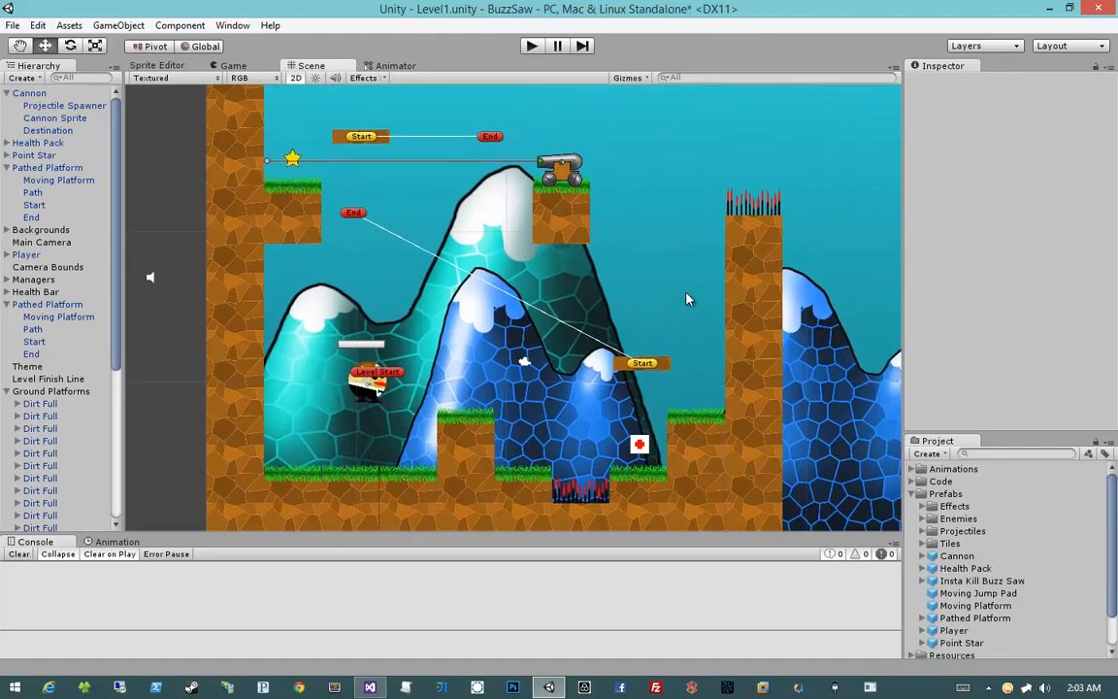
{"action": "left_click", "coordinate": [623, 431]}
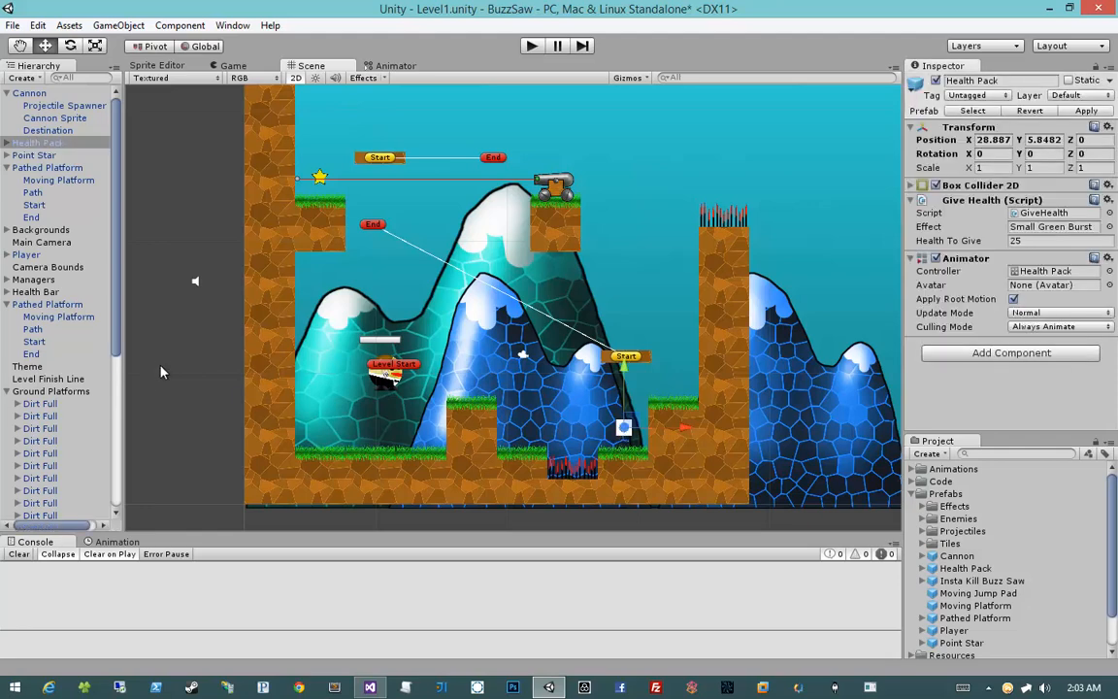
{"action": "left_click", "coordinate": [594, 494]}
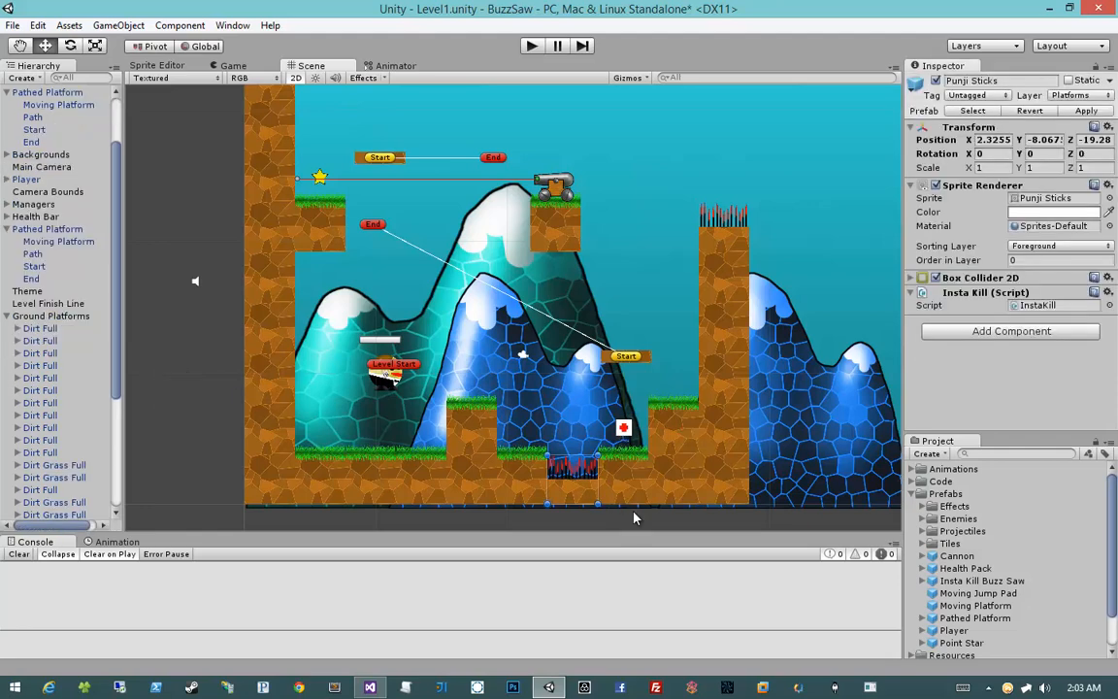
{"action": "middle_click_drag", "start_coordinate": [634, 519], "coordinate": [634, 467]}
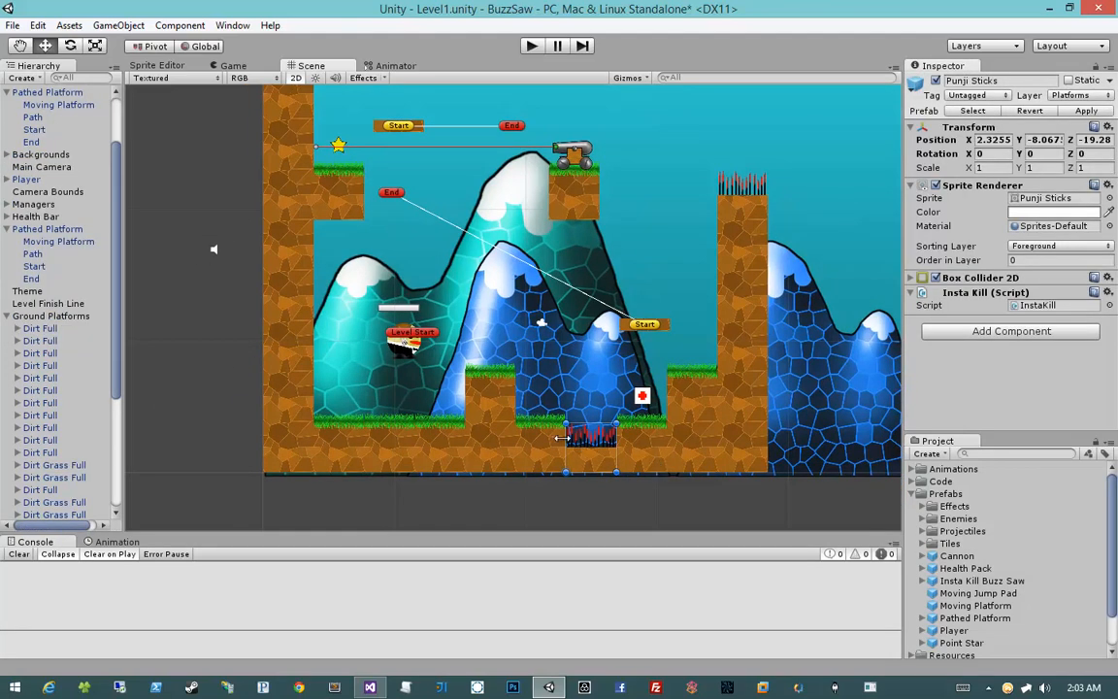
{"action": "left_click", "coordinate": [639, 330]}
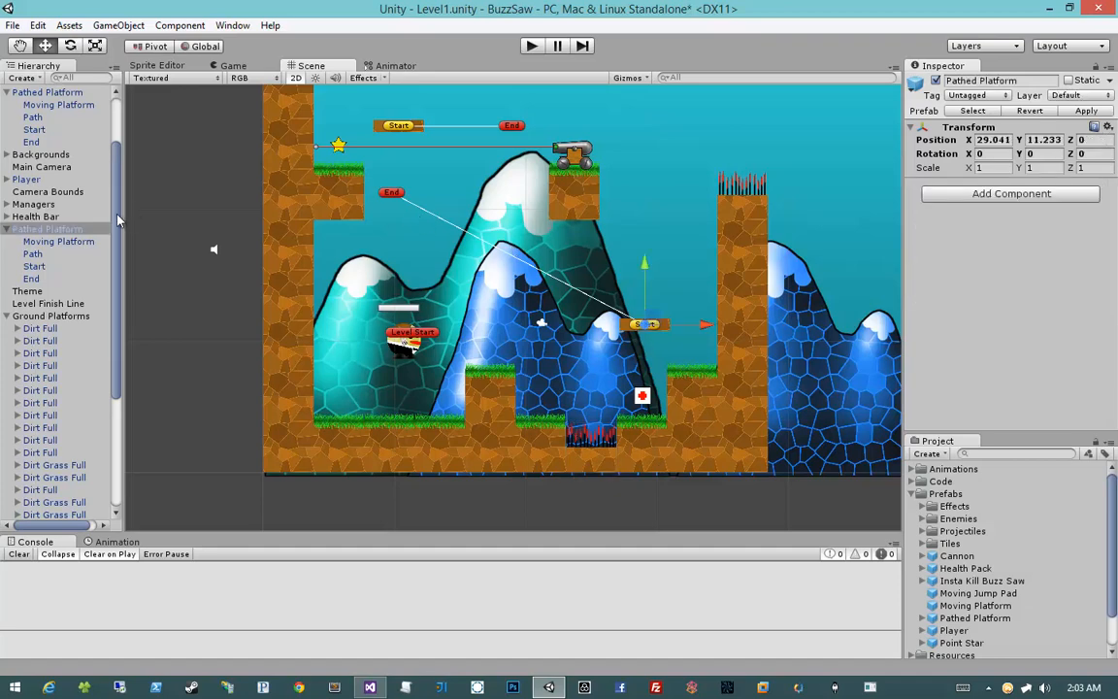
{"action": "left_click_drag", "start_coordinate": [653, 322], "coordinate": [652, 328]}
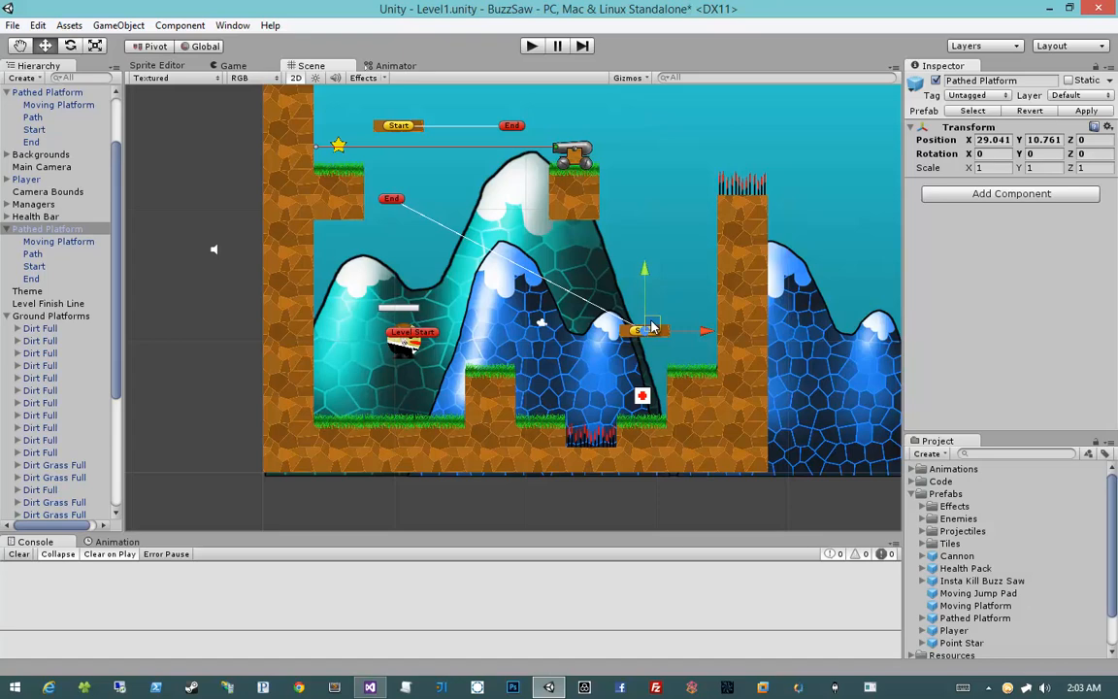
{"action": "left_click", "coordinate": [600, 507]}
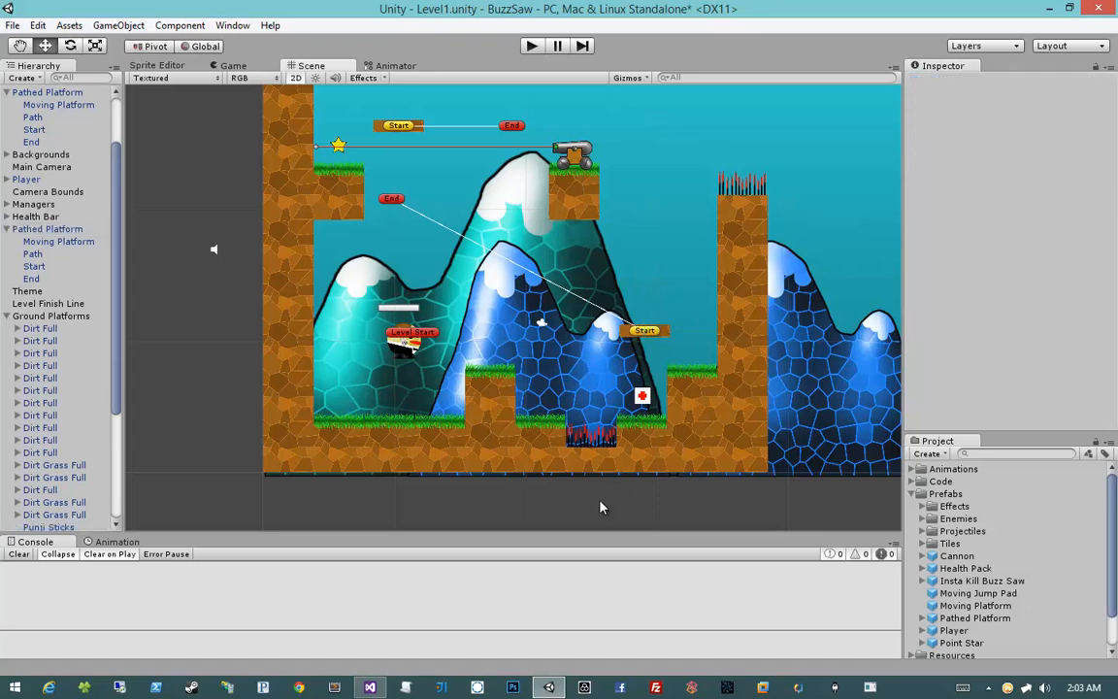
Collapse the Ground Platforms group and the diagonal Pathed Platform in the hierarchy, and select the Level Start marker
{"action": "left_click", "coordinate": [8, 317]}
{"action": "left_click", "coordinate": [6, 304]}
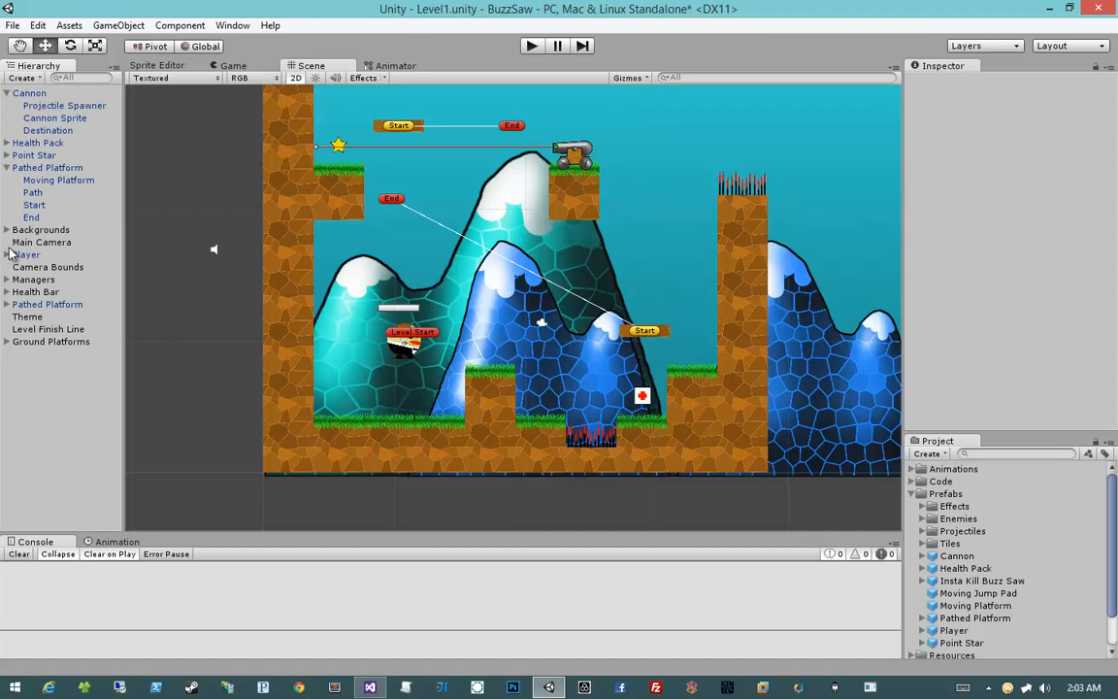
{"action": "left_click", "coordinate": [433, 332]}
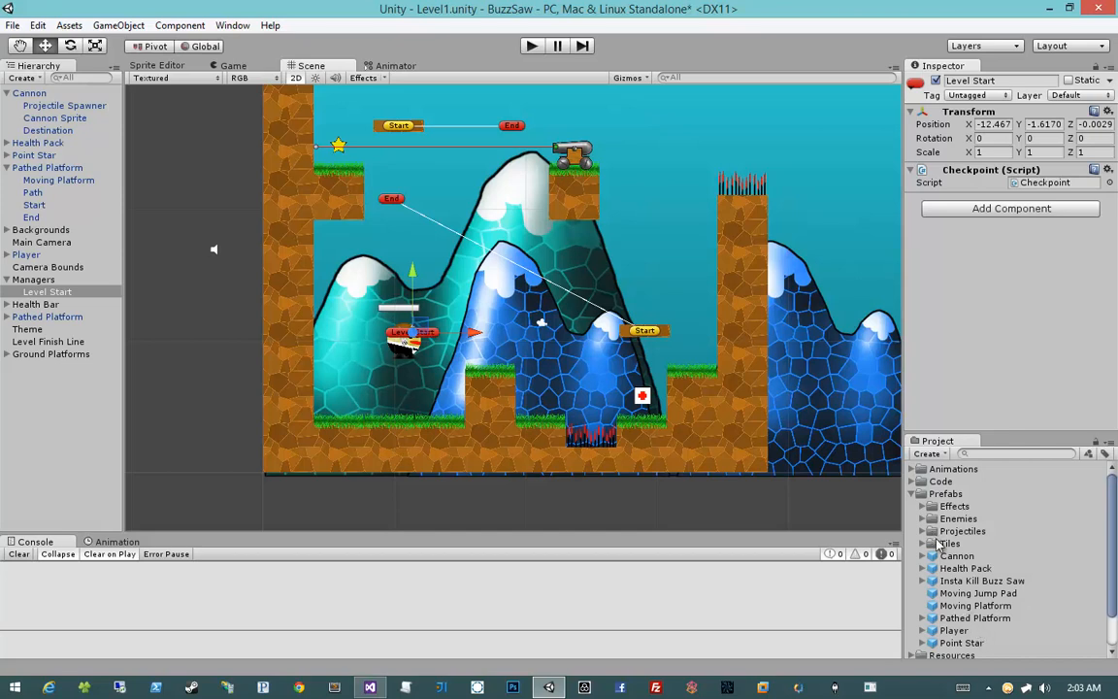
Place an Insta Kill Buzz Saw prefab inside the raised grass block and move its End point up to about Y 6.83
{"action": "left_click_drag", "start_coordinate": [980, 580], "coordinate": [492, 428]}
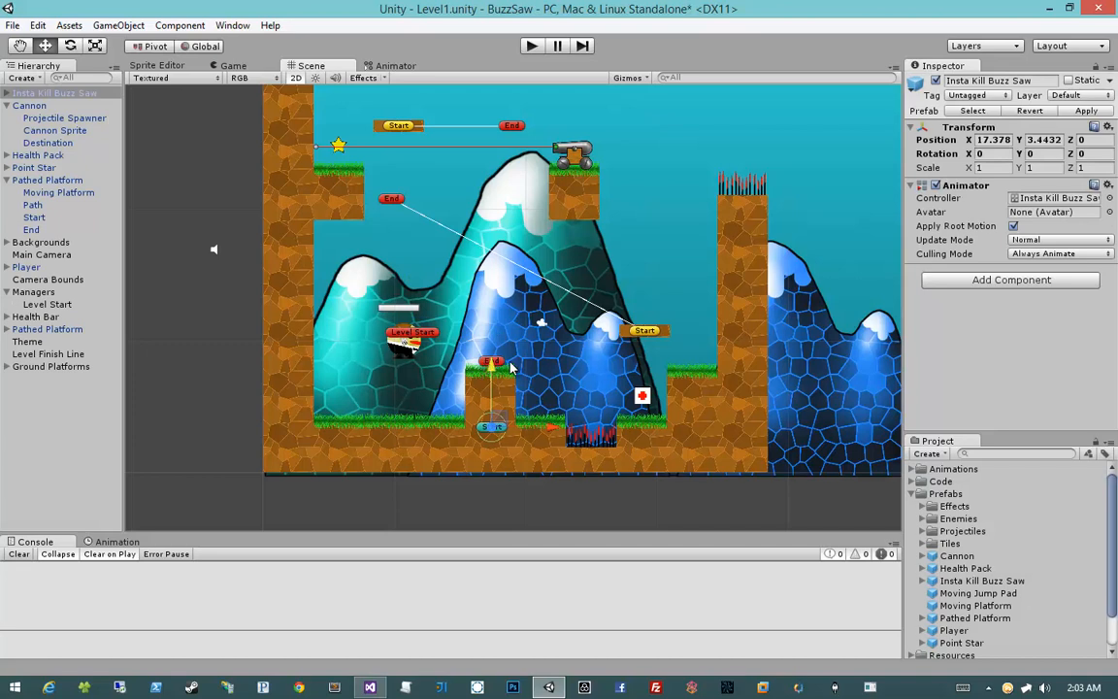
{"action": "left_click", "coordinate": [6, 92]}
{"action": "left_click", "coordinate": [31, 117]}
{"action": "left_click_drag", "start_coordinate": [493, 305], "coordinate": [493, 280]}
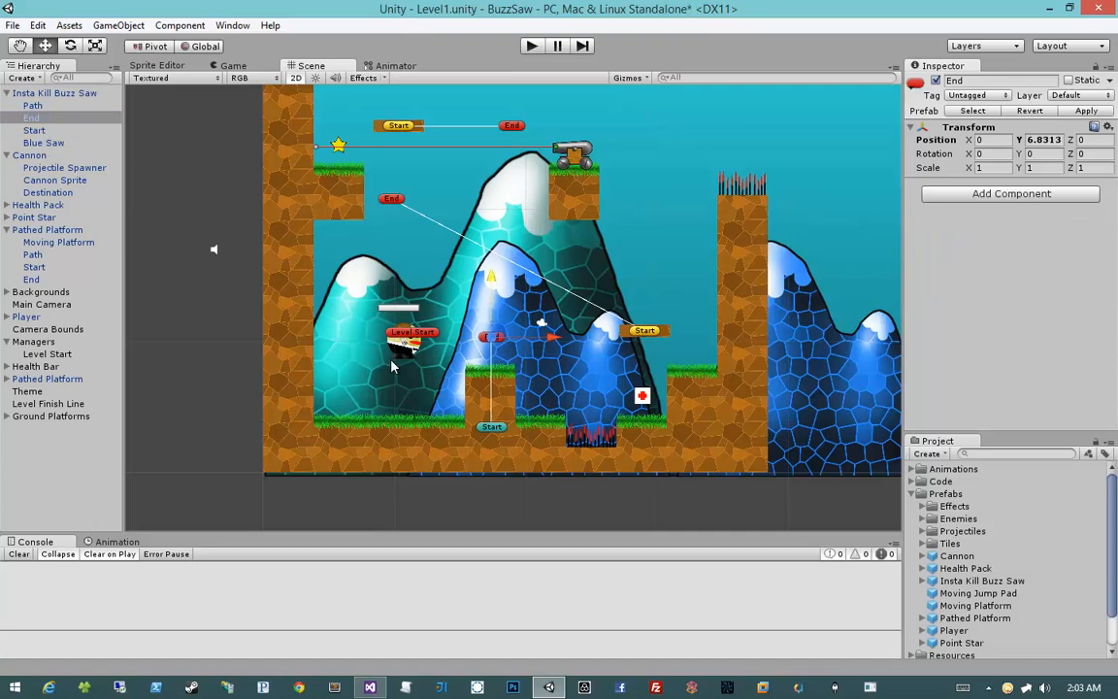
Move the player, its health bar and the Level Start marker down to the grass floor near the left wall
{"action": "left_click_drag", "start_coordinate": [375, 356], "coordinate": [436, 285]}
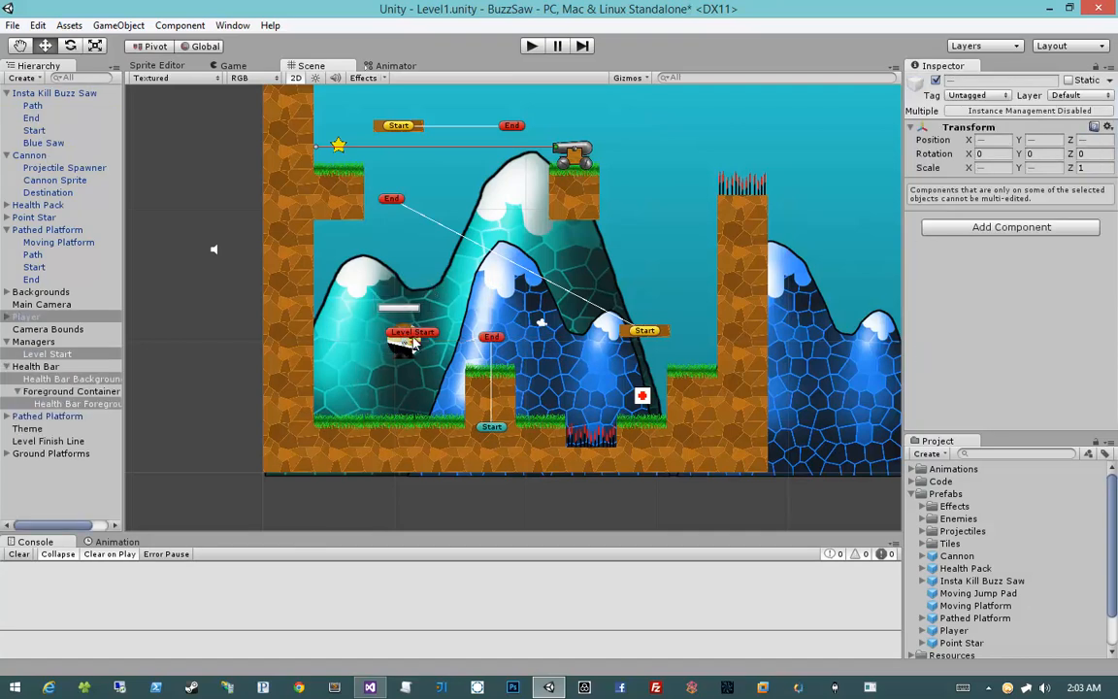
{"action": "left_click", "coordinate": [34, 341]}
{"action": "left_click", "coordinate": [47, 354]}
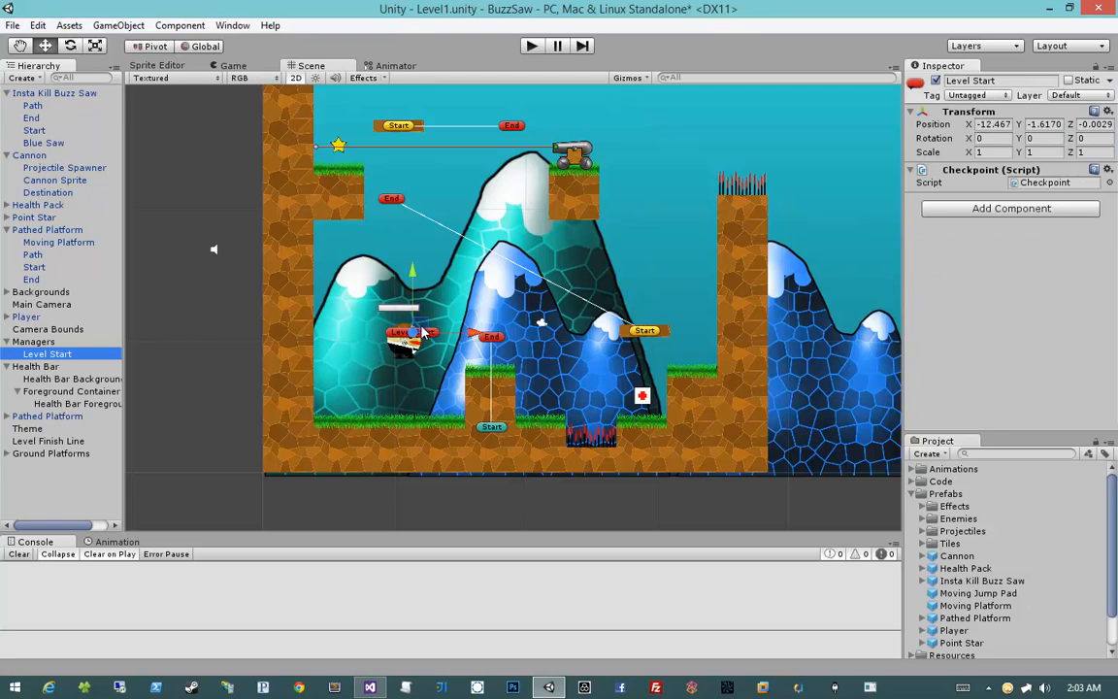
{"action": "mouse_move", "coordinate": [420, 333]}
{"action": "left_mouse_down"}
{"action": "mouse_move", "coordinate": [378, 390]}
{"action": "mouse_move", "coordinate": [402, 349]}
{"action": "mouse_move", "coordinate": [369, 348]}
{"action": "mouse_move", "coordinate": [397, 347]}
{"action": "mouse_move", "coordinate": [380, 388]}
{"action": "left_mouse_up"}
{"action": "left_click", "coordinate": [35, 366], "text": "ctrl"}
{"action": "left_click", "coordinate": [230, 348]}
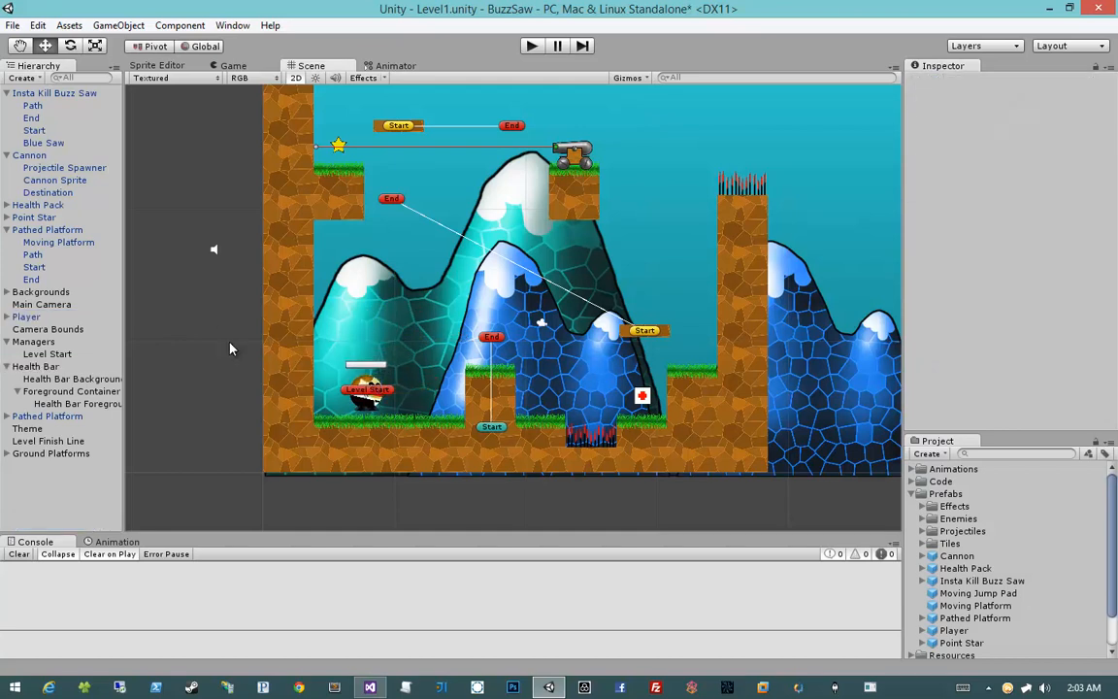
Play-test the level, jumping the player over the raised block and spikes, through the health pack and onto the diagonal moving platform
{"action": "left_click", "coordinate": [538, 46]}
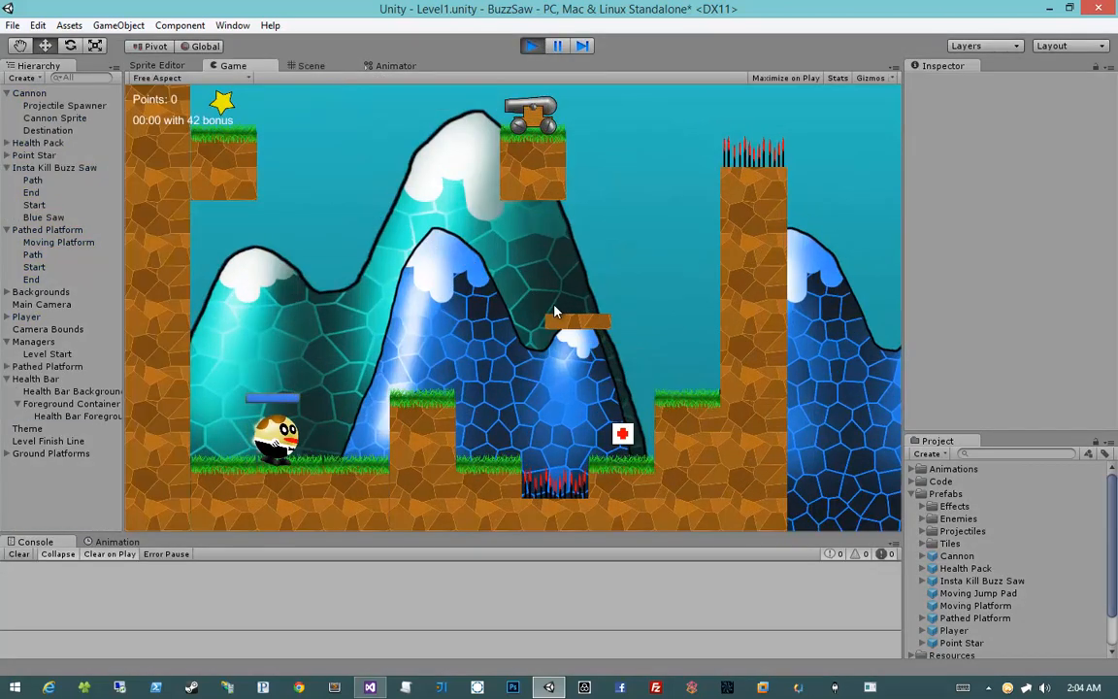
{"action": "key", "text": "space"}
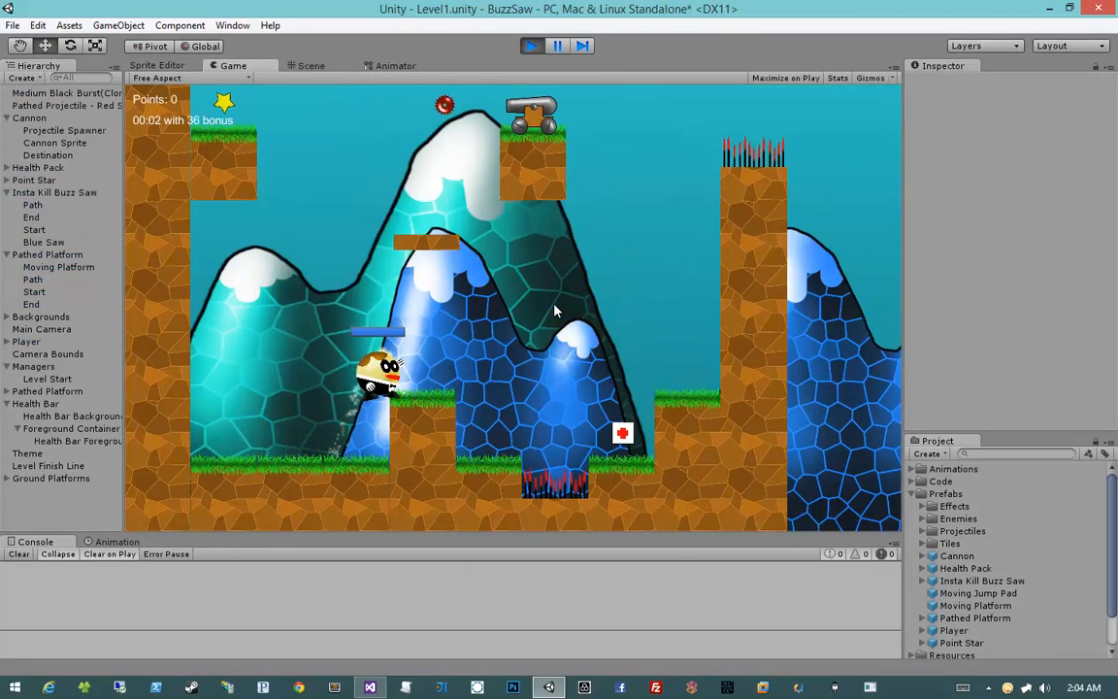
{"action": "key", "text": "d"}
{"action": "key", "text": "space"}
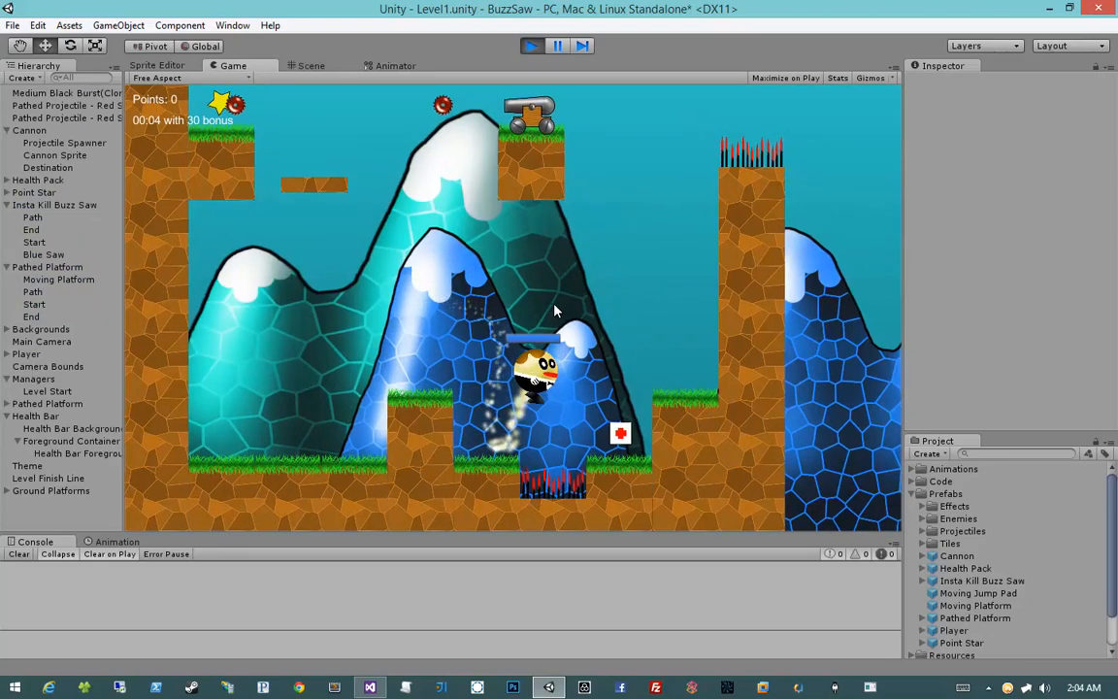
{"action": "key", "text": "space"}
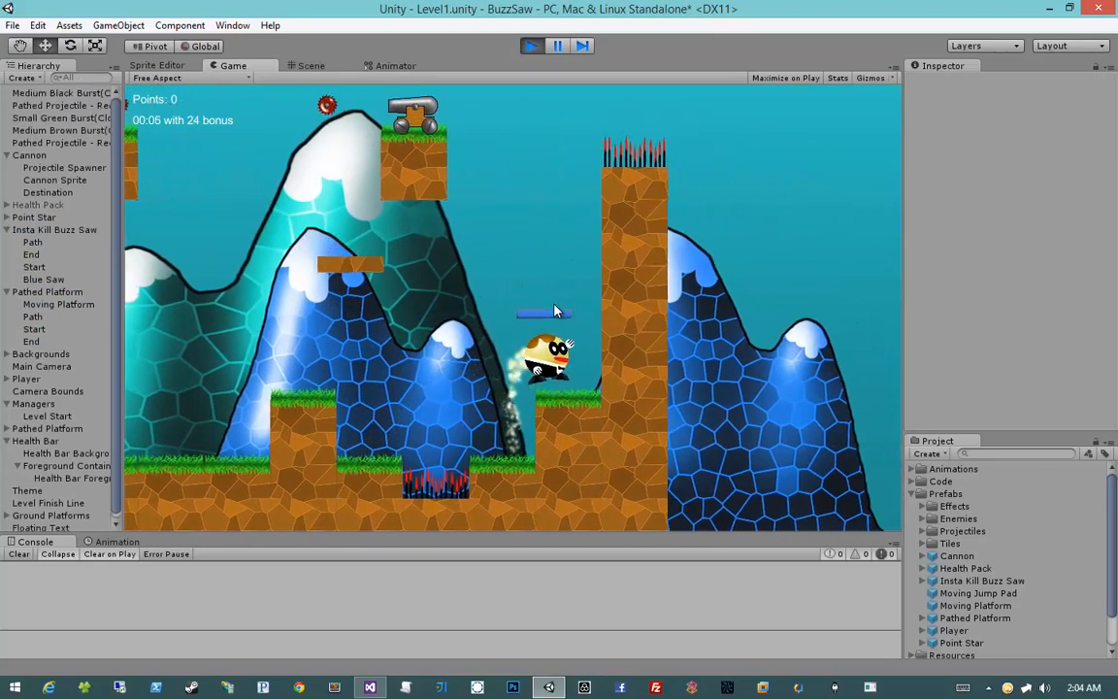
{"action": "key", "text": "a"}
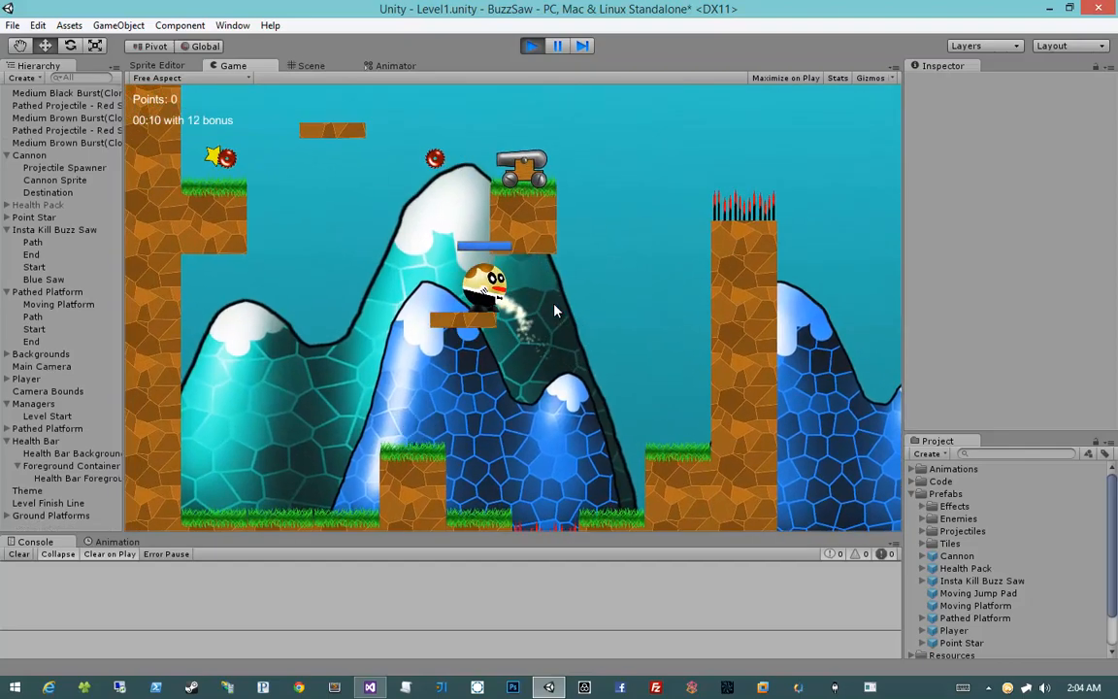
Jump from the diagonal platform to the ledge, collect the star, jump above the upper moving platform and end the play-test
{"action": "key", "text": "space"}
{"action": "key", "text": "a"}
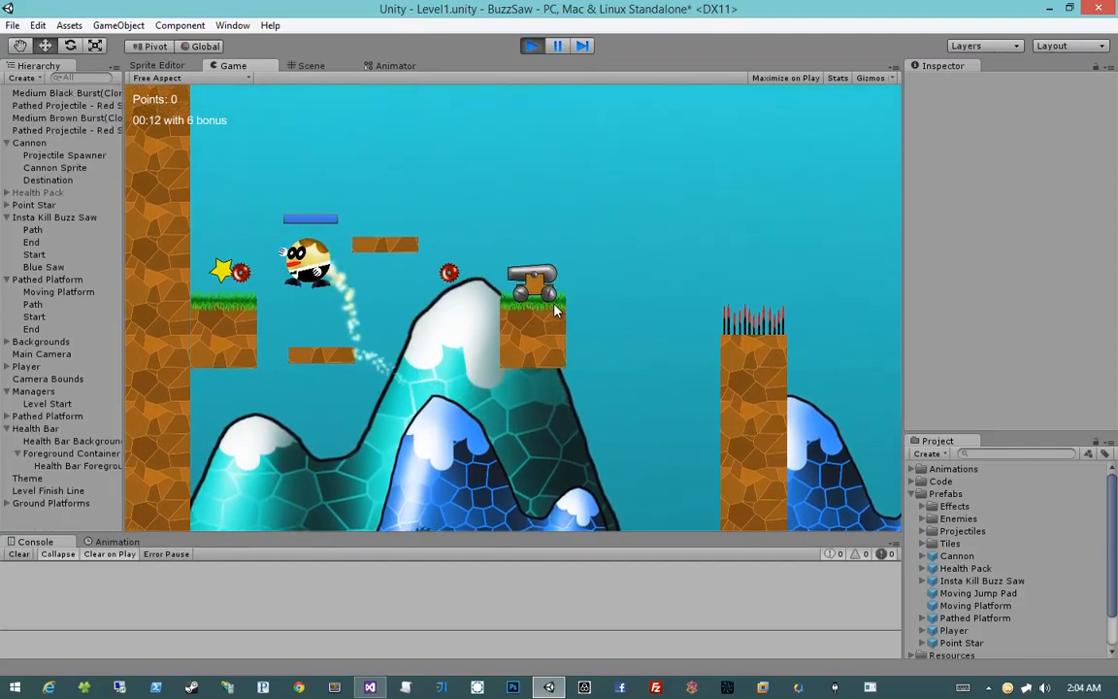
{"action": "key", "text": "space"}
{"action": "key", "text": "d"}
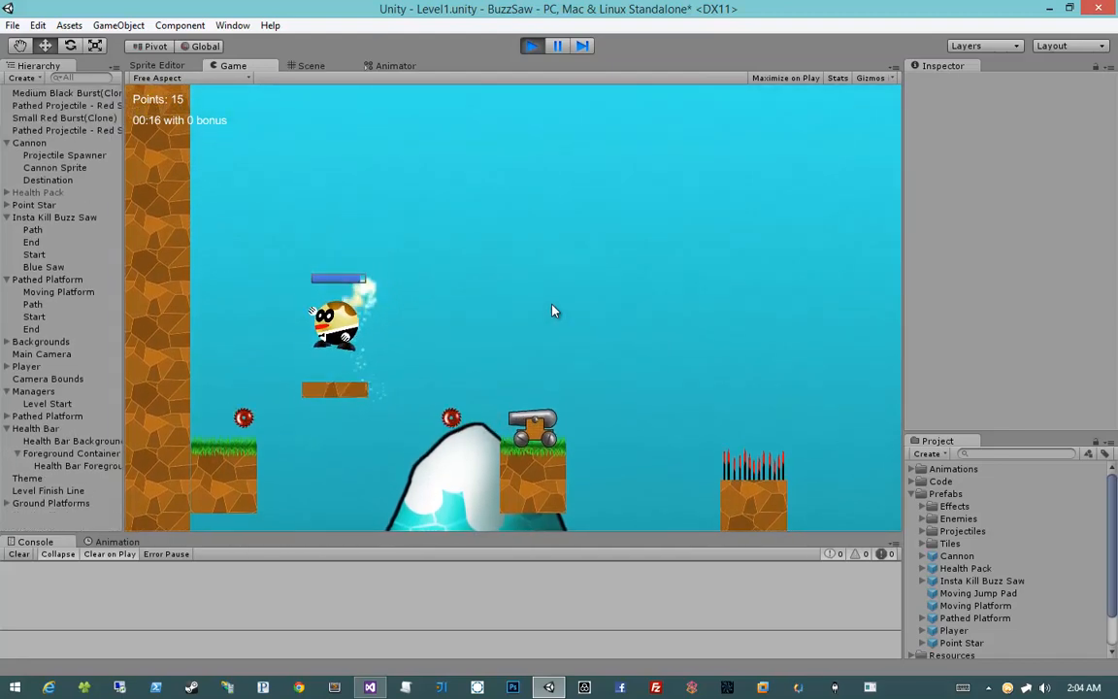
{"action": "left_click", "coordinate": [532, 46]}
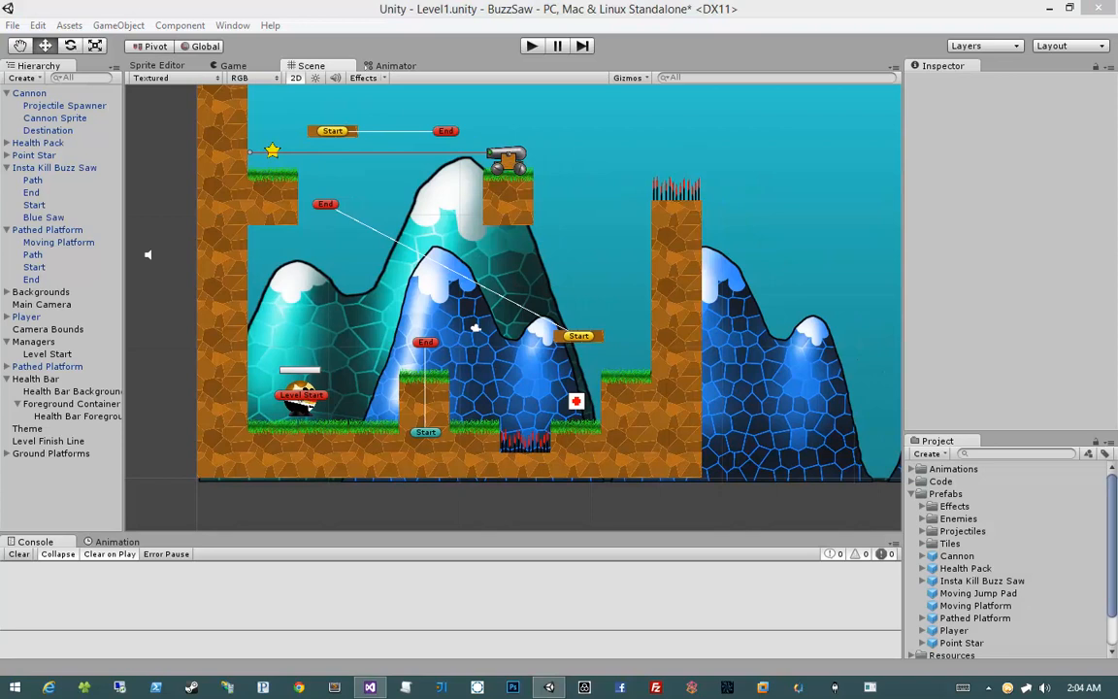
Place a Moving Jump Pad prefab between the cannon ledge and the spiked column, at about X 30.02, Y 14.02
{"action": "middle_click_drag", "start_coordinate": [726, 386], "coordinate": [582, 363]}
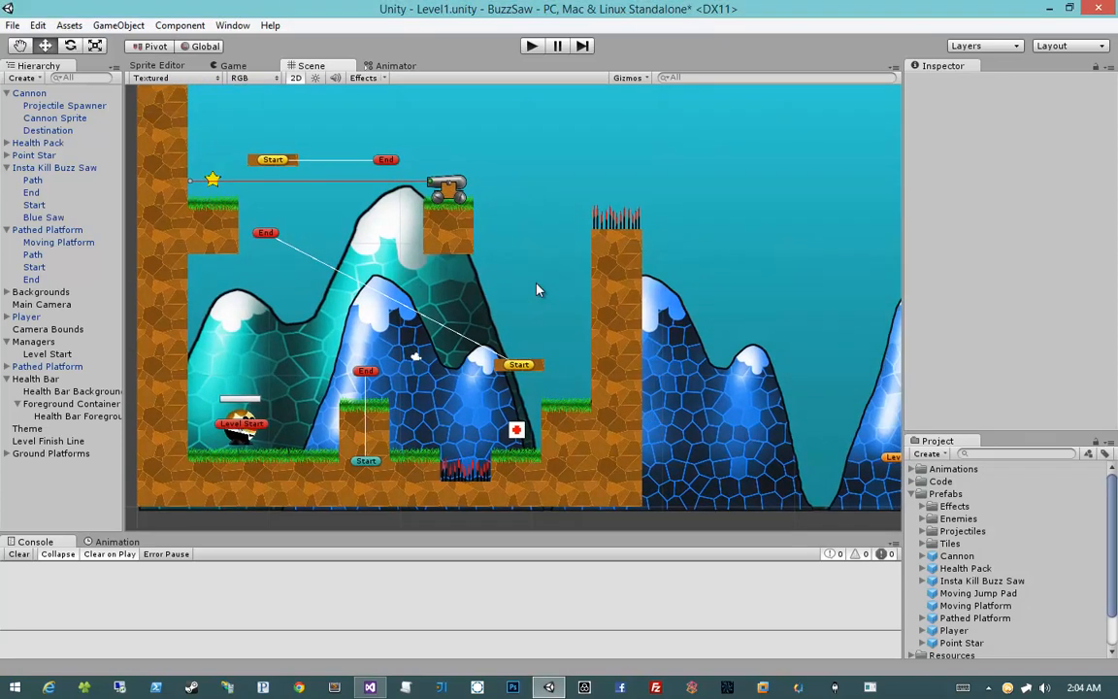
{"action": "left_click", "coordinate": [978, 594]}
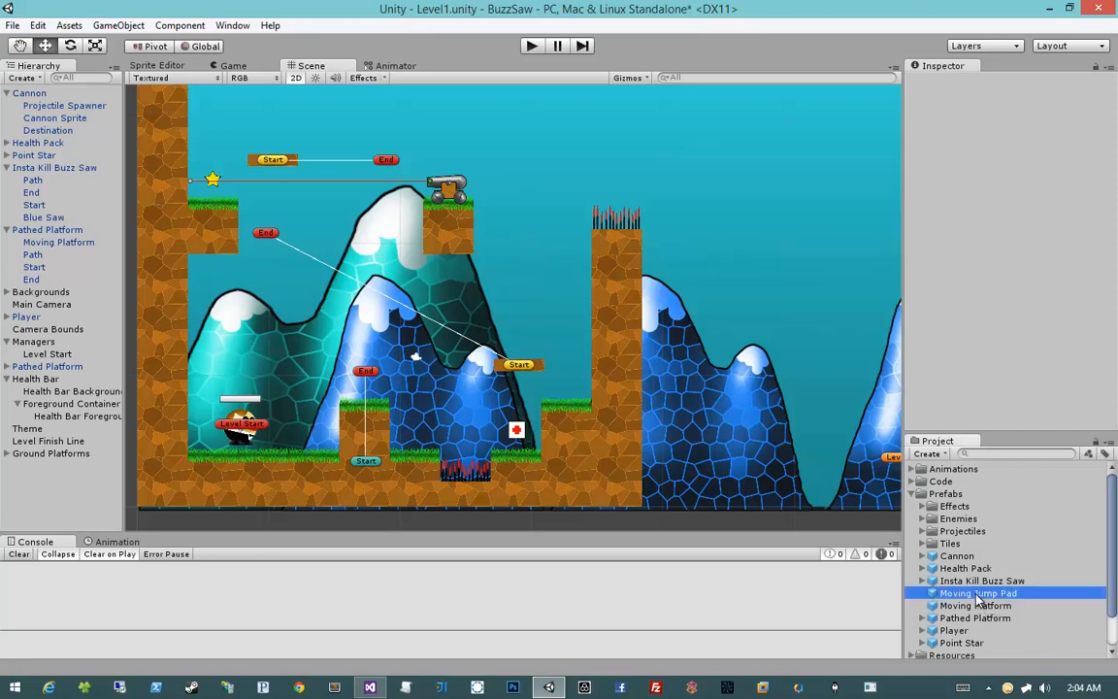
{"action": "left_click_drag", "start_coordinate": [979, 599], "coordinate": [534, 326]}
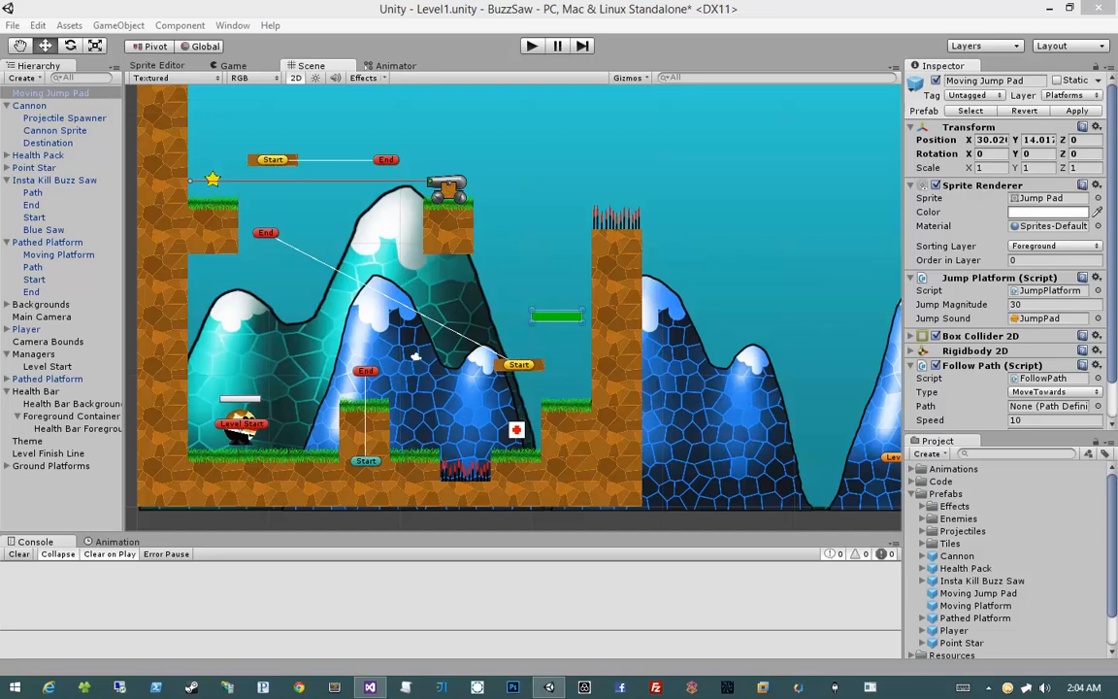
Collapse the Insta Kill Buzz Saw, Pathed Platform, Managers and Health Bar entries in the hierarchy
{"action": "left_click", "coordinate": [7, 180]}
{"action": "left_click", "coordinate": [7, 192]}
{"action": "left_click", "coordinate": [7, 254]}
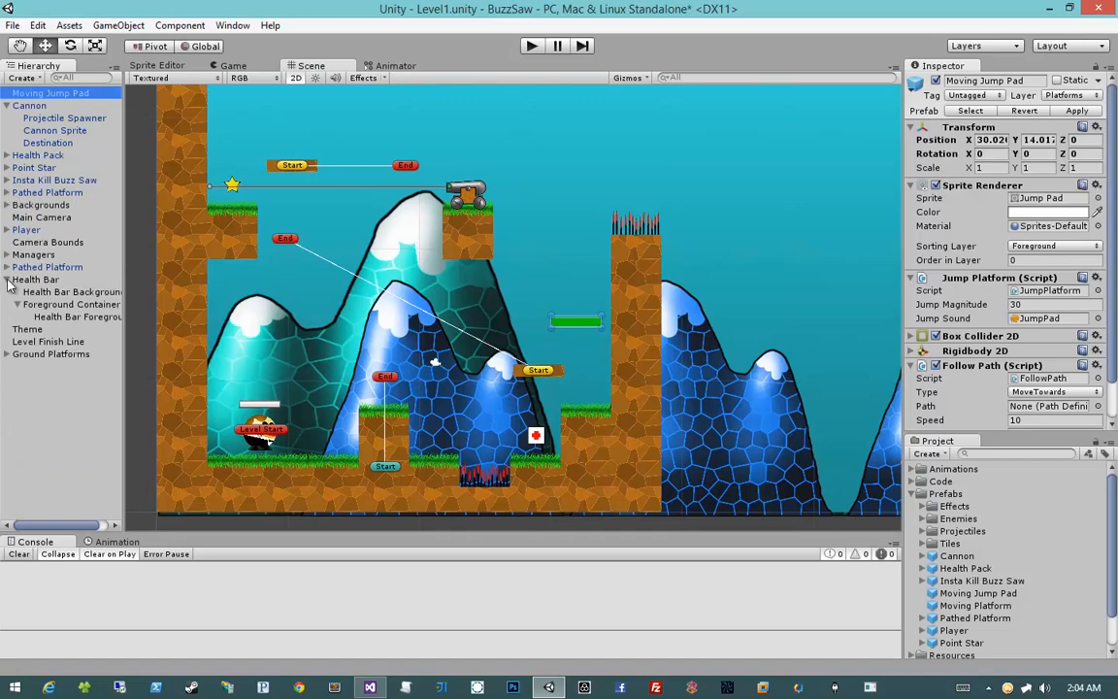
{"action": "left_click", "coordinate": [7, 279]}
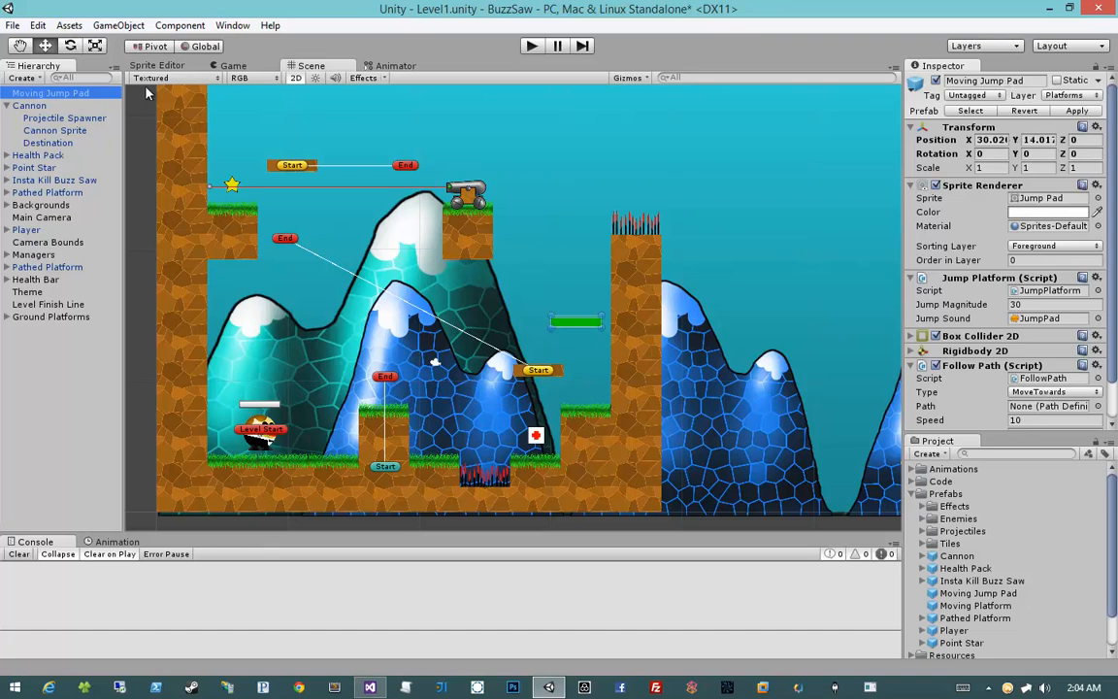
Break the Moving Jump Pad's prefab instance and set its position to X 0, Y 0
{"action": "left_click", "coordinate": [118, 25]}
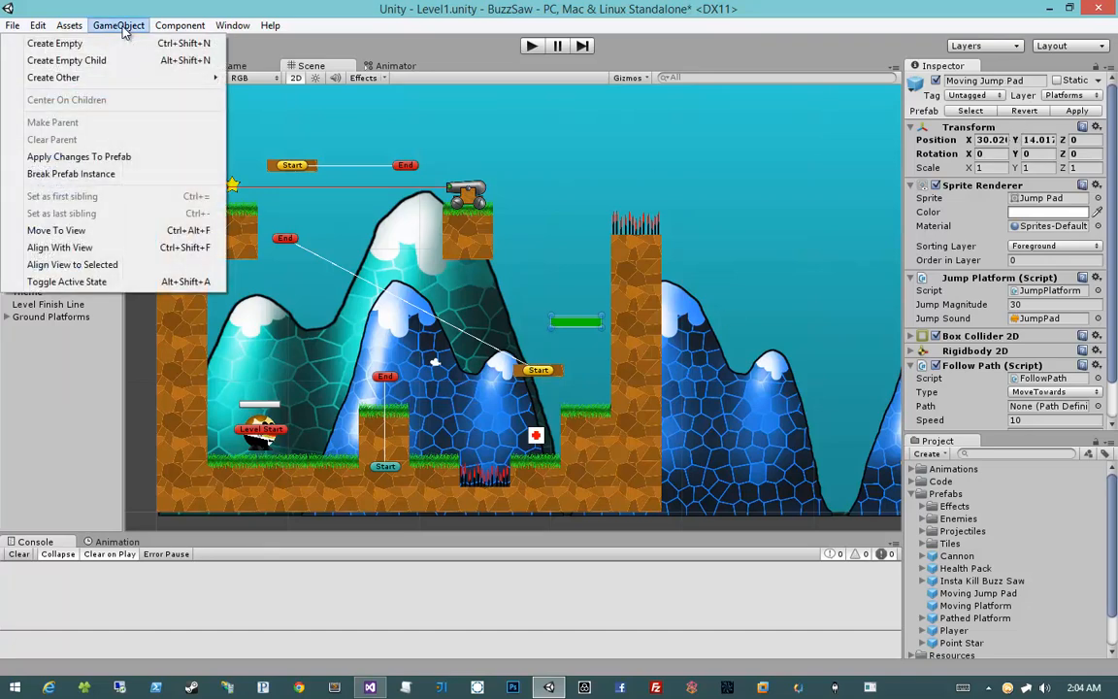
{"action": "left_click", "coordinate": [110, 174]}
{"action": "left_click", "coordinate": [974, 141]}
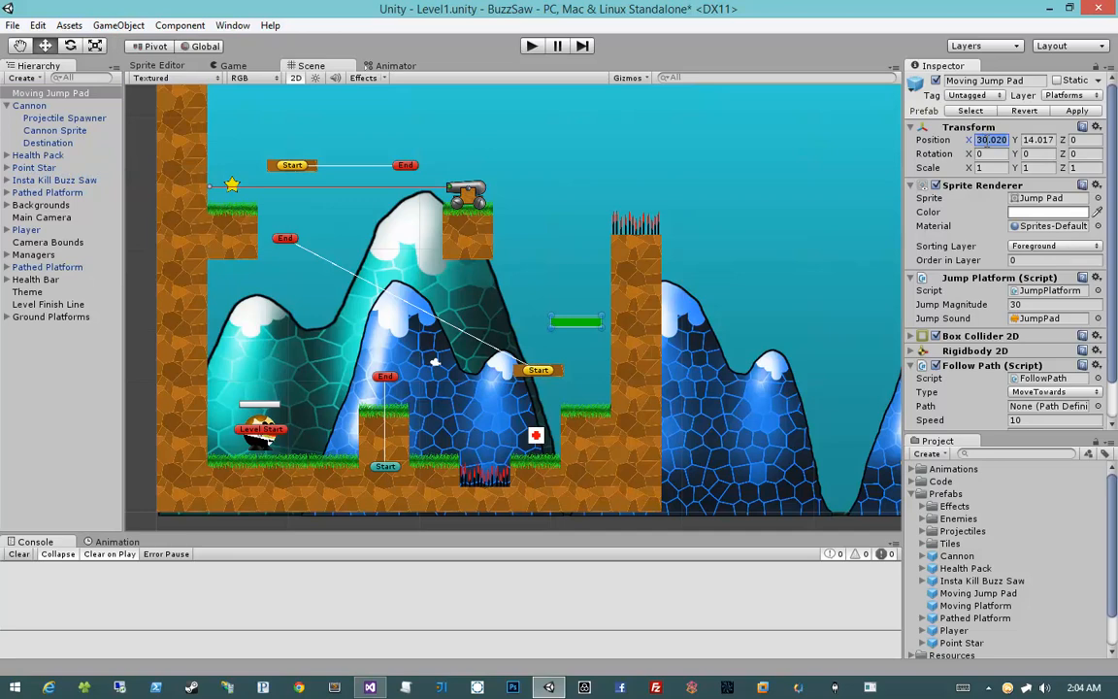
{"action": "type", "text": "0"}
{"action": "key", "text": "Tab"}
{"action": "type", "text": "0"}
{"action": "key", "text": "Tab"}
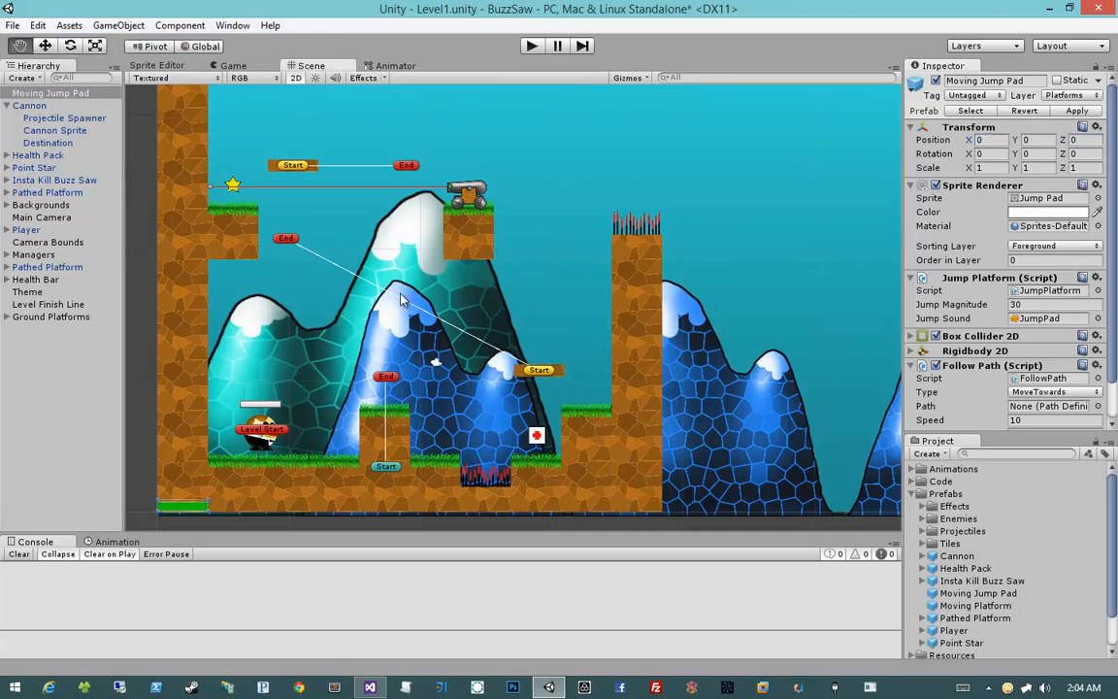
Create an empty game object and set its position to X 0, Y 0, Z 0
{"action": "middle_click_drag", "start_coordinate": [360, 264], "coordinate": [549, 142]}
{"action": "left_click", "coordinate": [110, 26]}
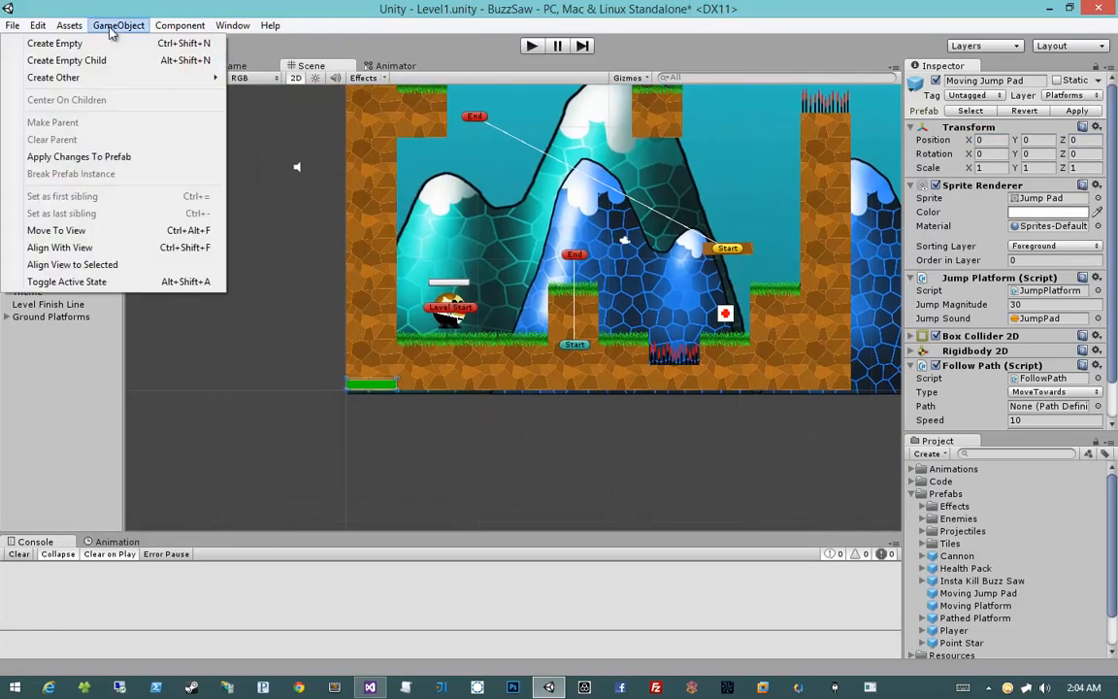
{"action": "left_click", "coordinate": [110, 42]}
{"action": "left_click", "coordinate": [995, 124]}
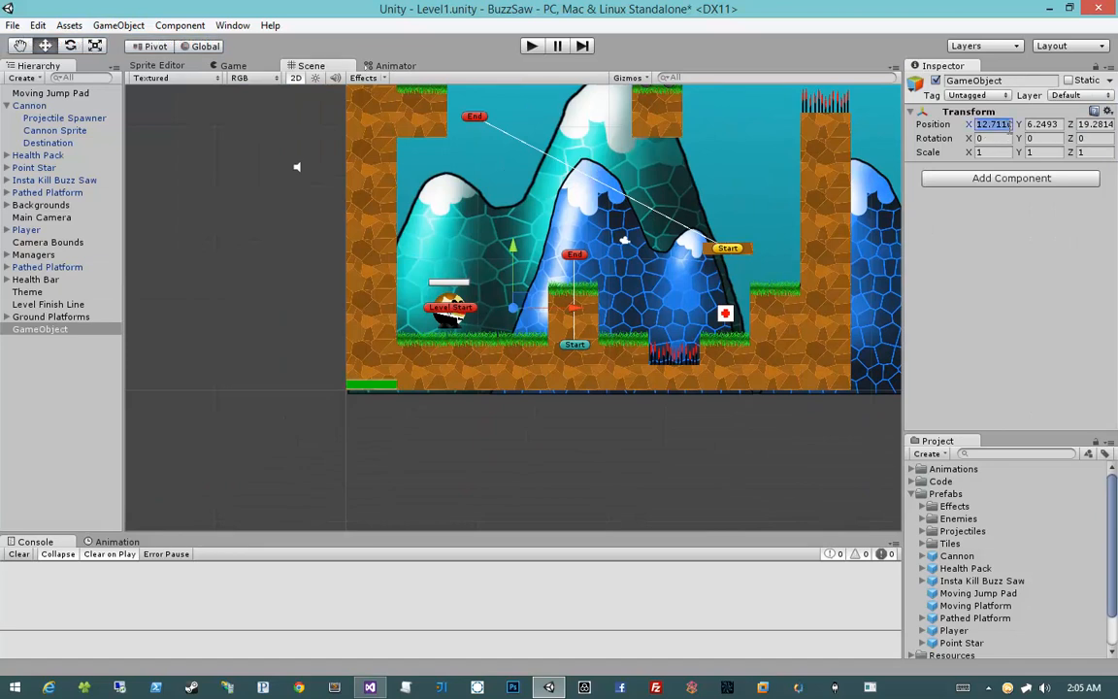
{"action": "type", "text": "0"}
{"action": "key", "text": "Tab"}
{"action": "type", "text": "0"}
{"action": "key", "text": "Tab"}
{"action": "type", "text": "0"}
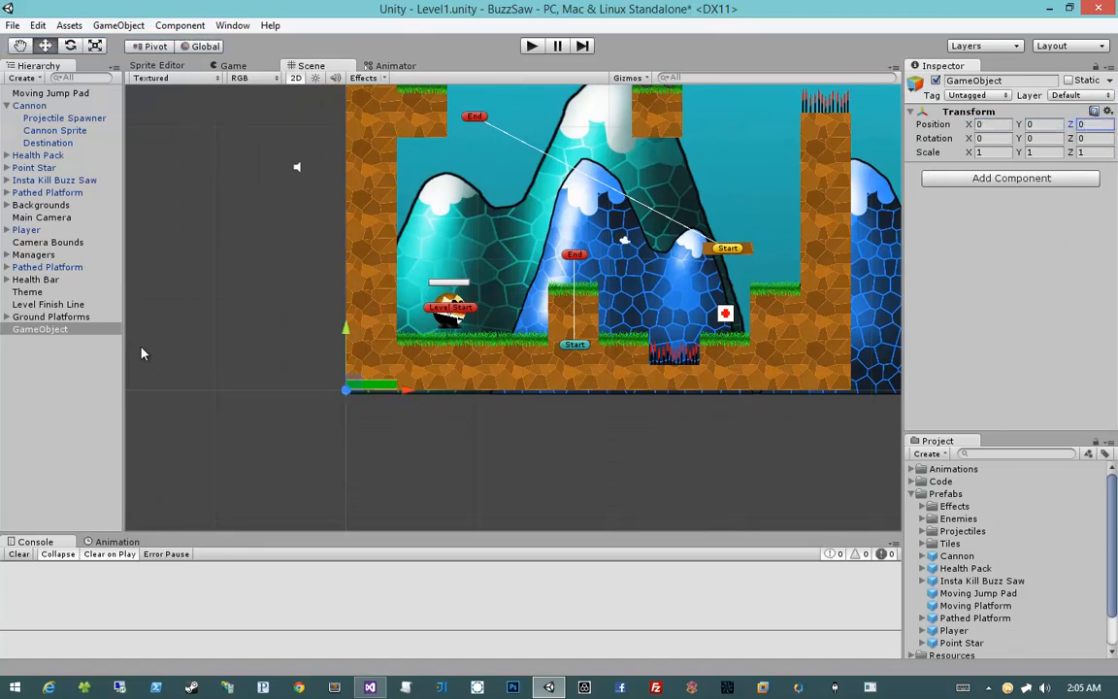
Rename the empty object Pathed Jump Pad and make Moving Jump Pad its child
{"action": "left_click", "coordinate": [70, 329]}
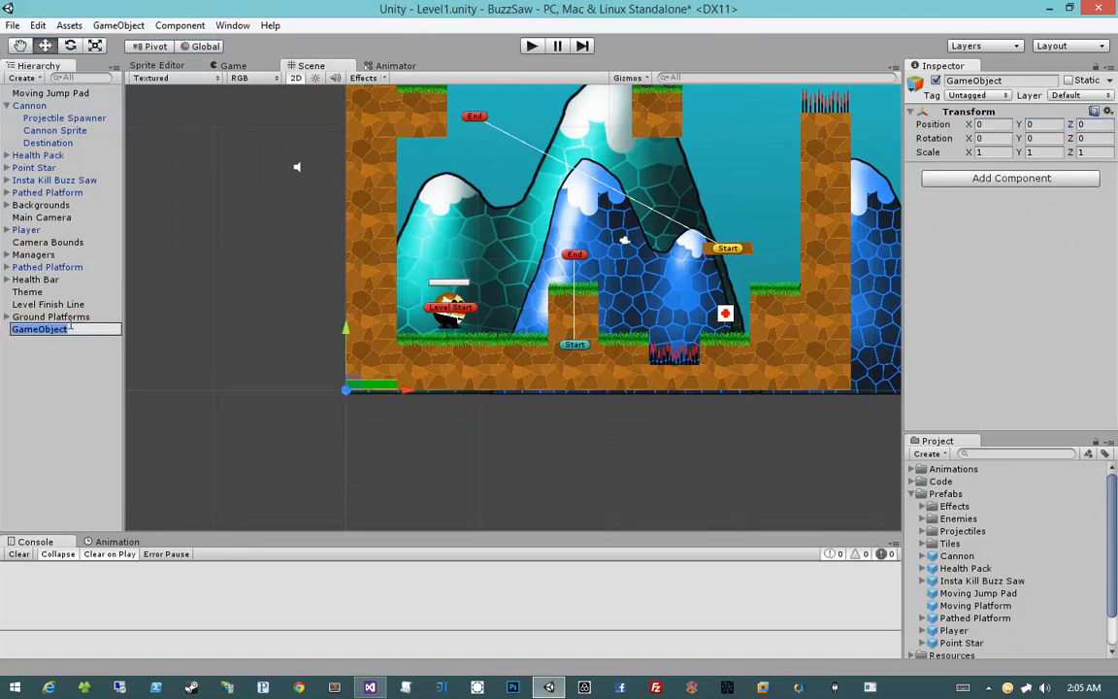
{"action": "type", "text": "Pathed Jump Pad"}
{"action": "key", "text": "Return"}
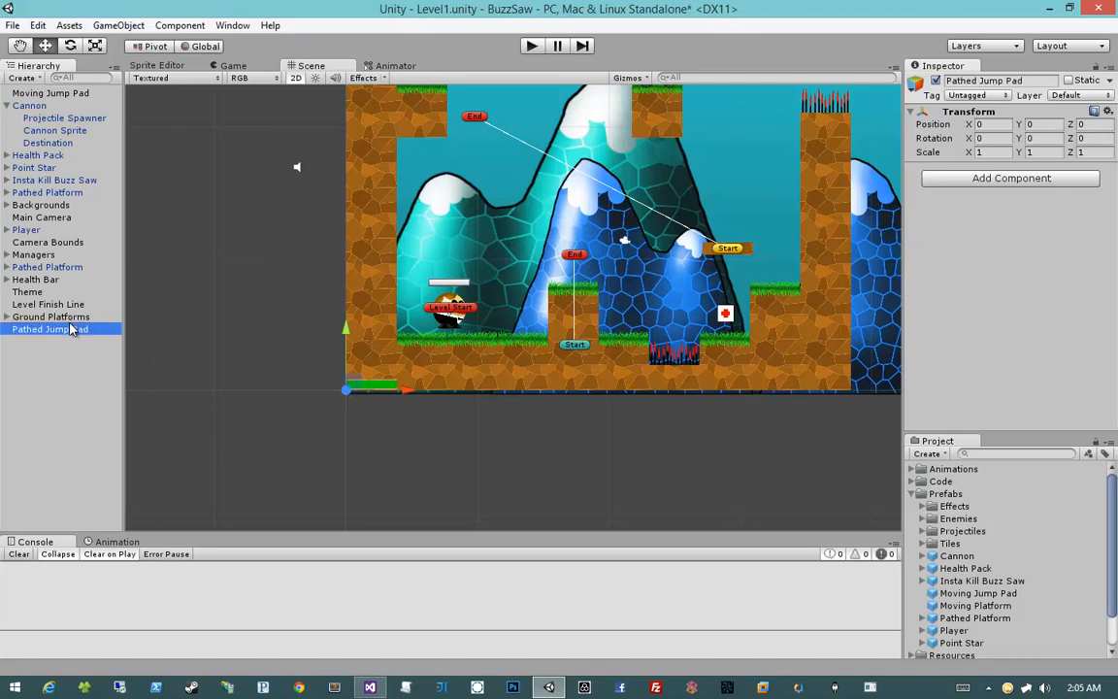
{"action": "left_click_drag", "start_coordinate": [56, 93], "coordinate": [18, 331]}
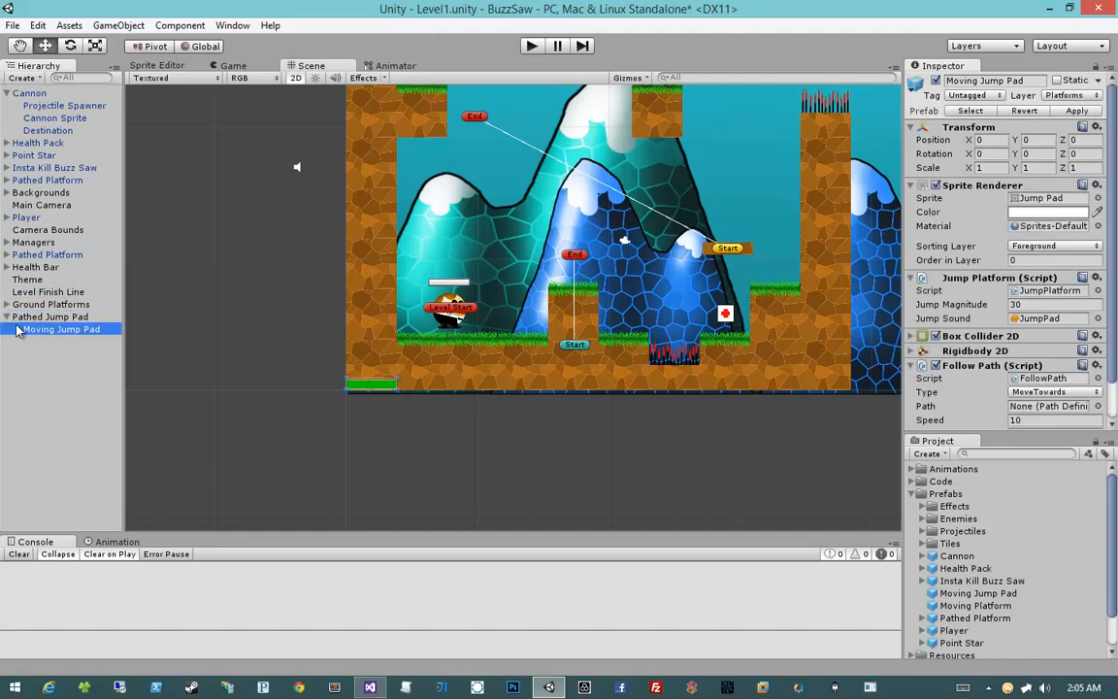
Create three more empty game objects in the scene
{"action": "left_click", "coordinate": [118, 25]}
{"action": "left_click", "coordinate": [112, 43]}
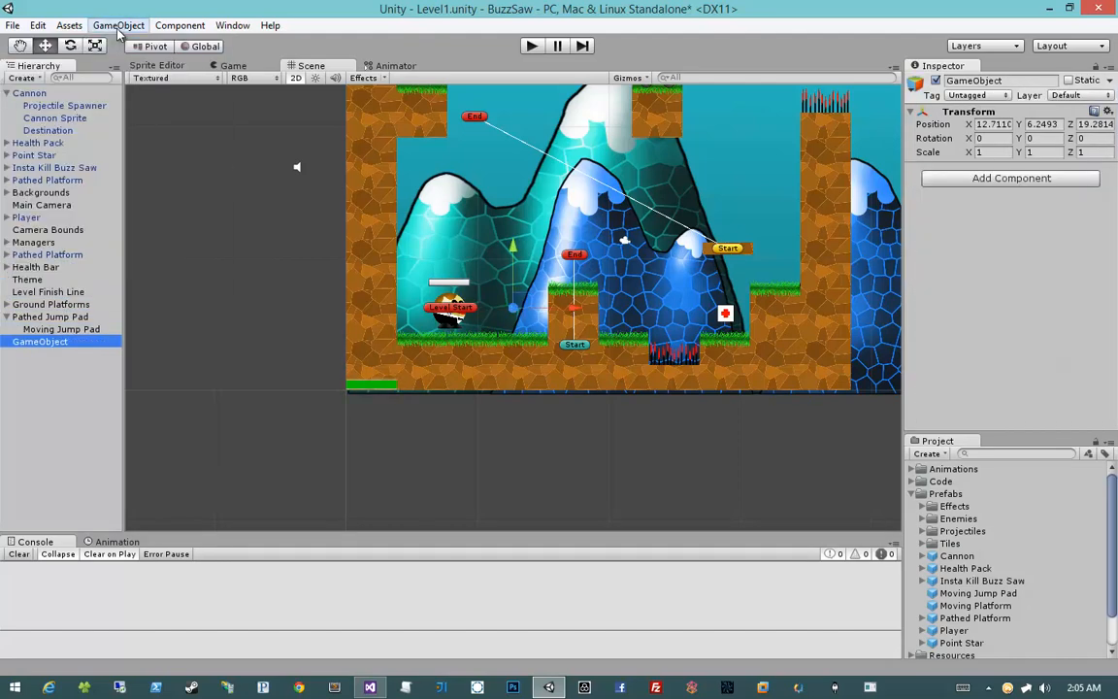
{"action": "left_click", "coordinate": [117, 26]}
{"action": "left_click", "coordinate": [116, 44]}
{"action": "left_click", "coordinate": [117, 26]}
{"action": "left_click", "coordinate": [116, 44]}
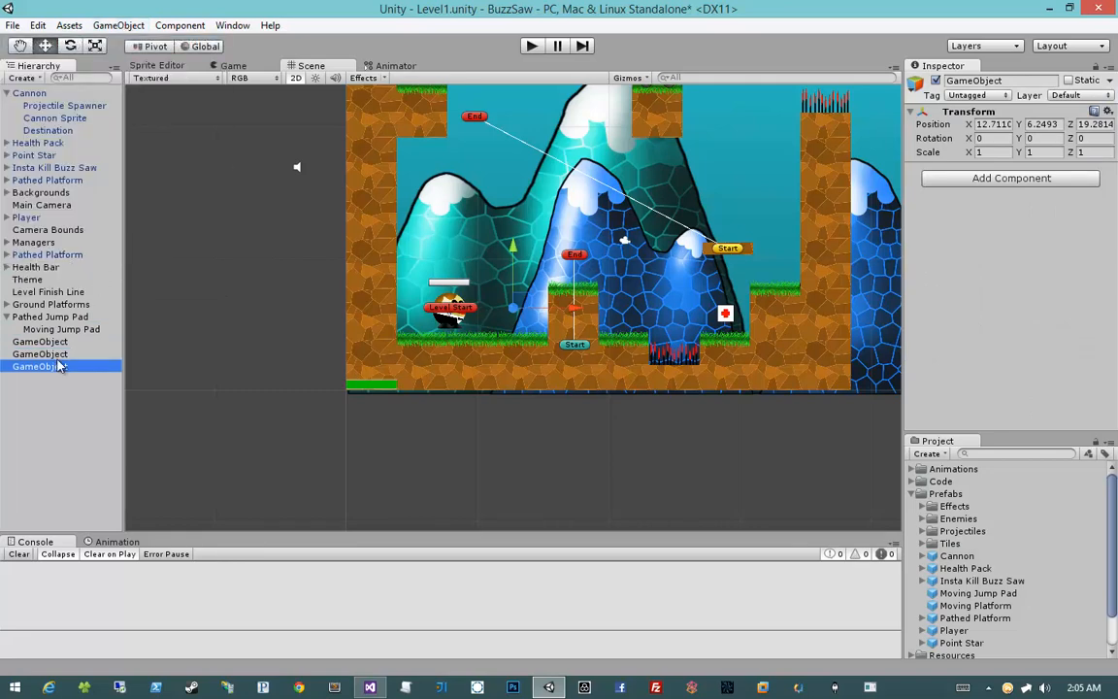
Set the three new empty objects' position to X 0, Y 0, Z 0 and parent them under Pathed Jump Pad
{"action": "left_click", "coordinate": [40, 354], "text": "shift"}
{"action": "left_click", "coordinate": [41, 342], "text": "shift"}
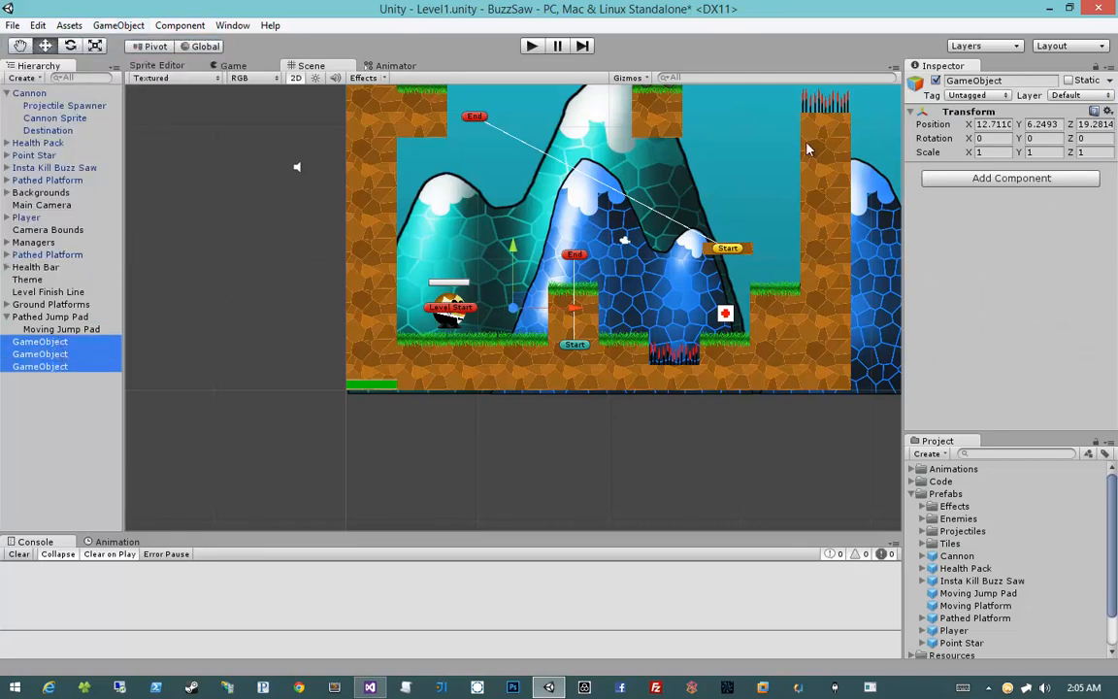
{"action": "left_click", "coordinate": [990, 124]}
{"action": "type", "text": "0"}
{"action": "key", "text": "Tab"}
{"action": "type", "text": "0"}
{"action": "key", "text": "Tab"}
{"action": "type", "text": "0"}
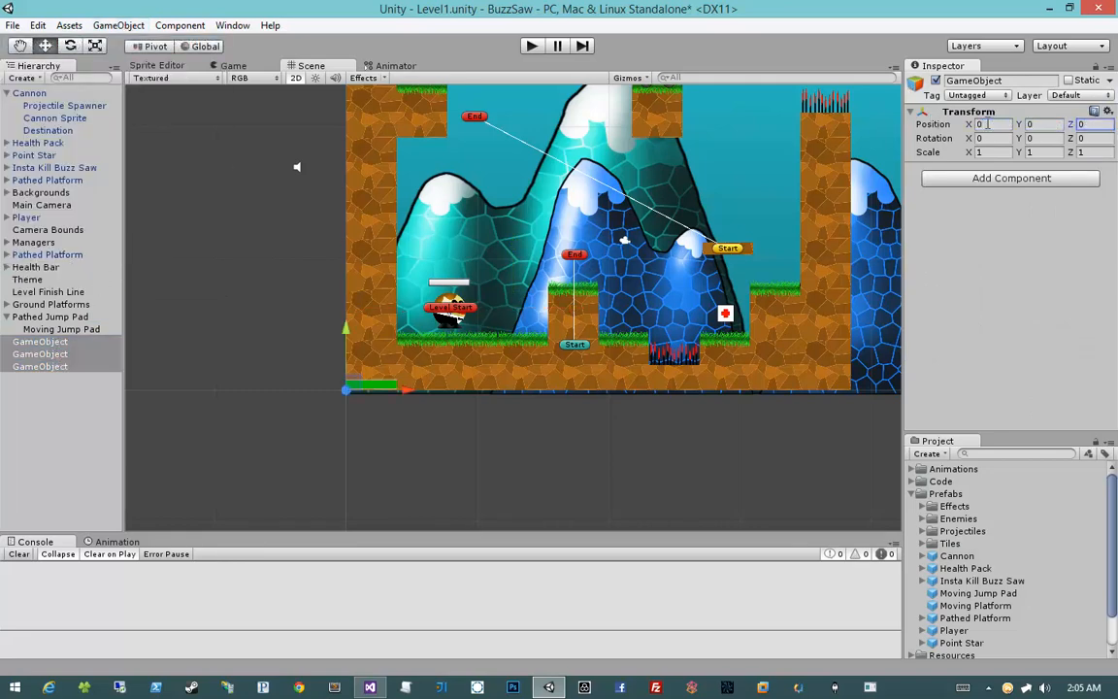
{"action": "left_click_drag", "start_coordinate": [44, 345], "coordinate": [43, 316]}
{"action": "left_click", "coordinate": [61, 329]}
Rename the first empty child Path and add the Path Definition script to it
{"action": "left_click", "coordinate": [50, 341]}
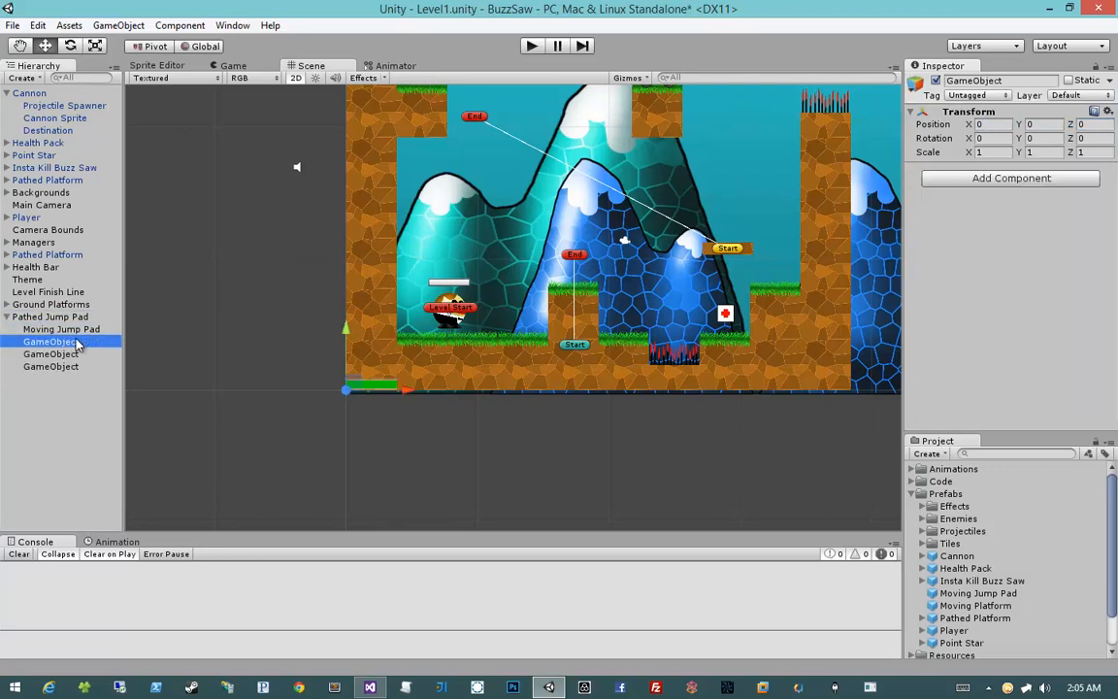
{"action": "left_click", "coordinate": [50, 341]}
{"action": "type", "text": "Path"}
{"action": "key", "text": "Return"}
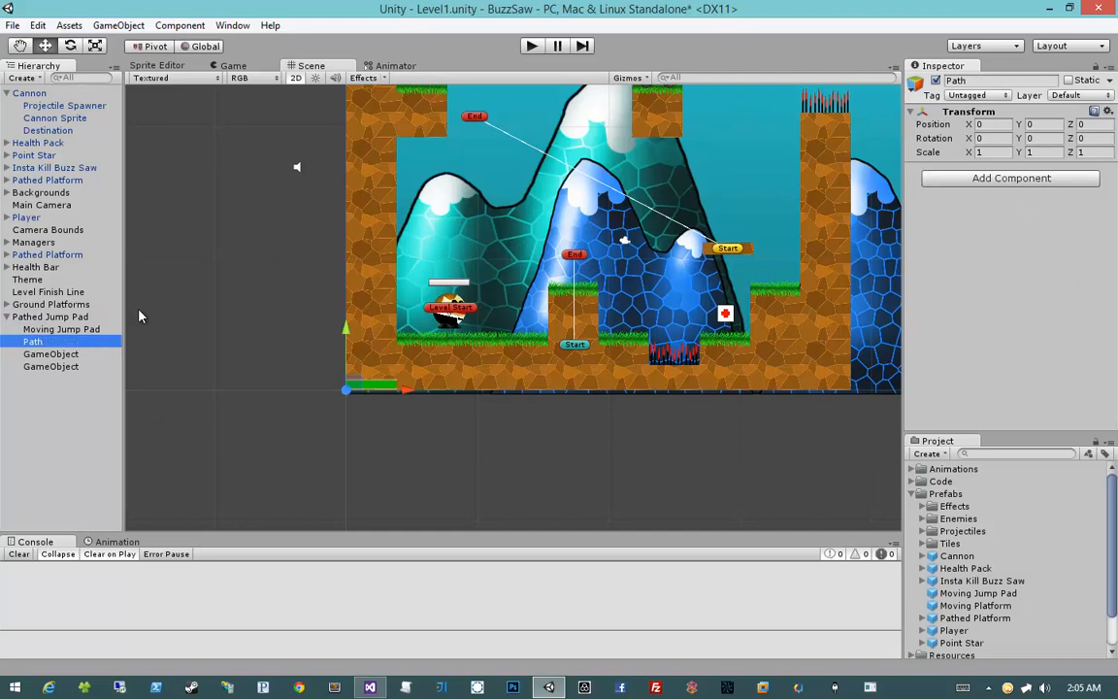
{"action": "left_click", "coordinate": [954, 180]}
{"action": "key", "text": "Return"}
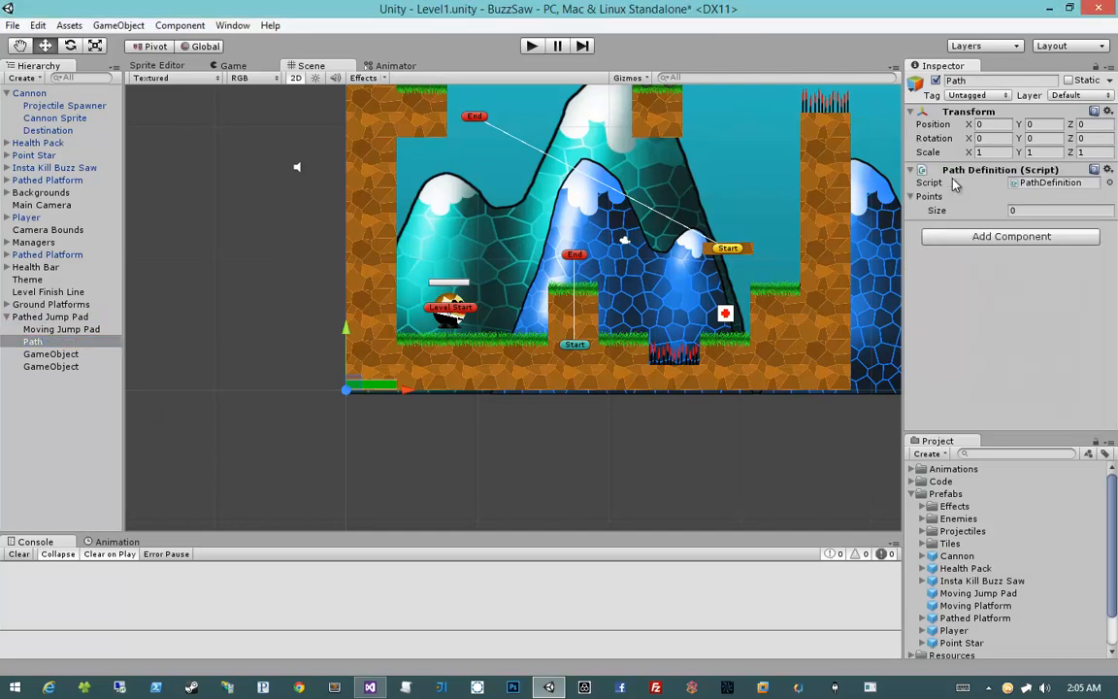
Rename the two remaining empty children of Pathed Jump Pad as Start and End
{"action": "left_click", "coordinate": [64, 354]}
{"action": "left_click", "coordinate": [68, 355]}
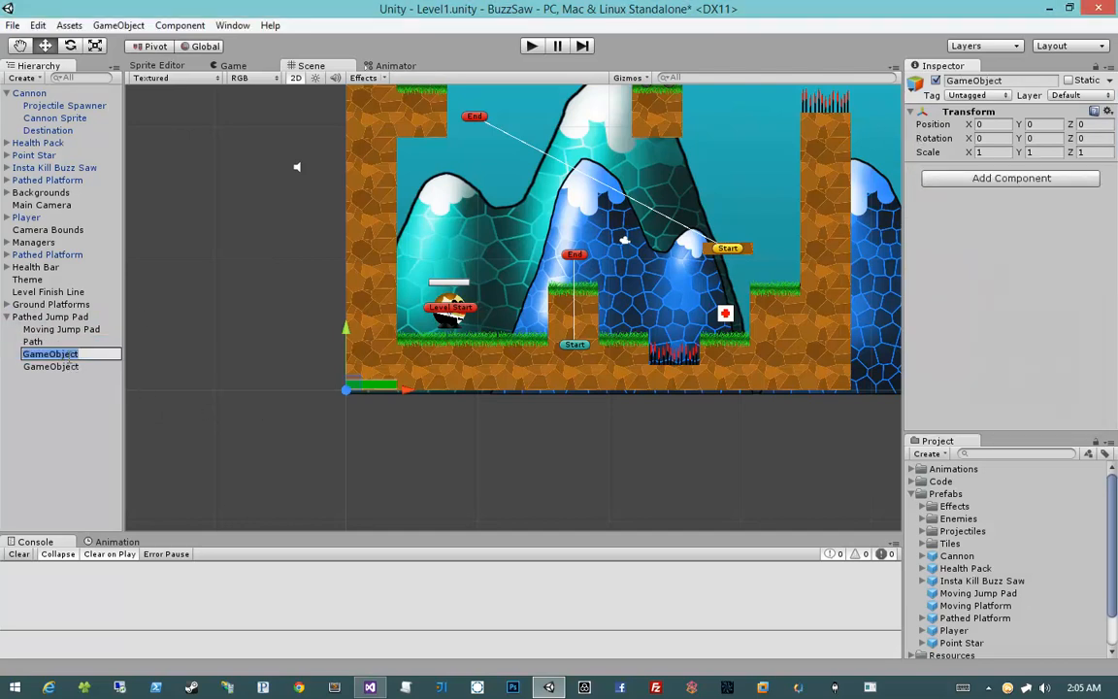
{"action": "type", "text": "Start"}
{"action": "key", "text": "Return"}
{"action": "left_click", "coordinate": [69, 366]}
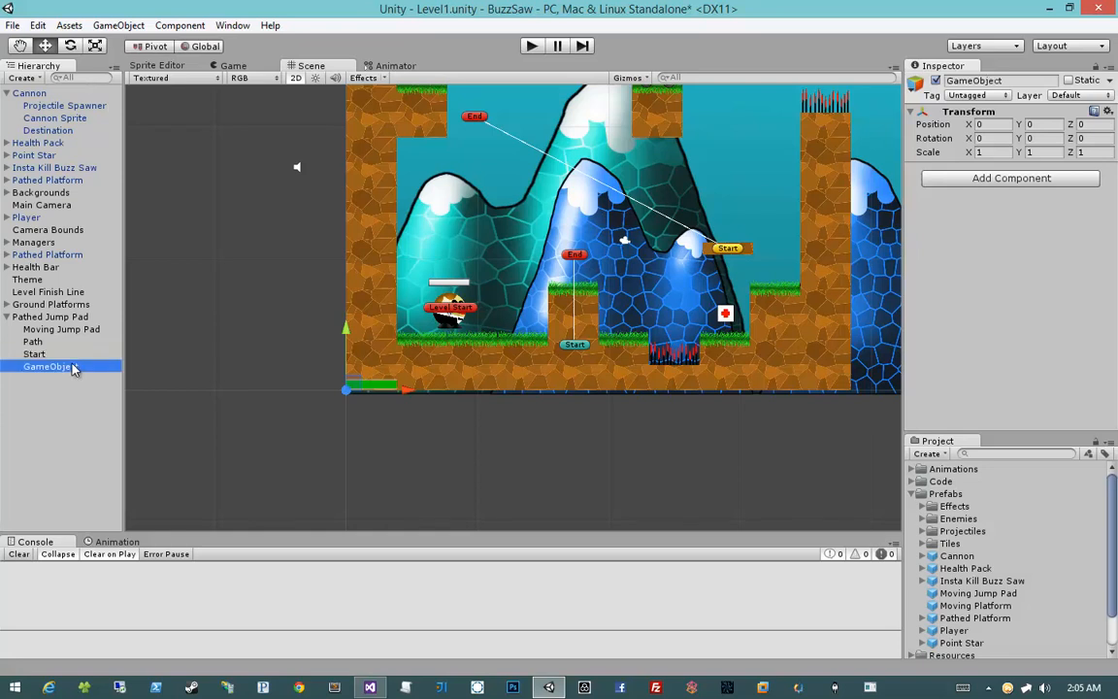
{"action": "left_click", "coordinate": [71, 366]}
{"action": "type", "text": "End"}
{"action": "key", "text": "Return"}
Give the Start object a yellow label icon and the End object a red one
{"action": "left_click", "coordinate": [67, 354]}
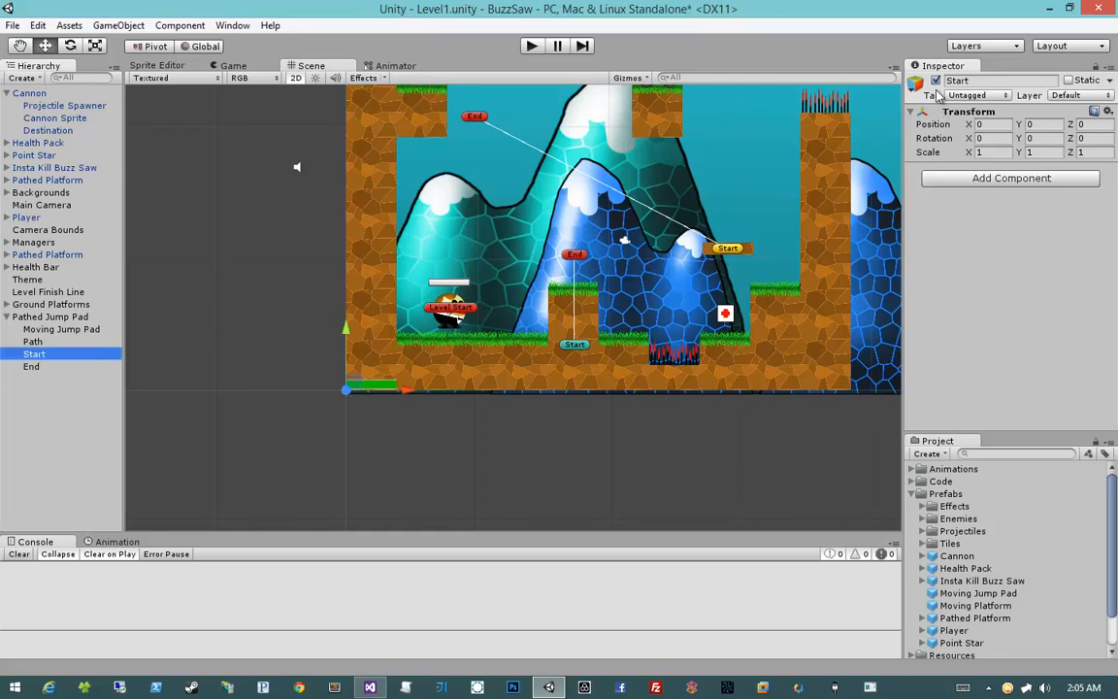
{"action": "left_click", "coordinate": [917, 86]}
{"action": "left_click", "coordinate": [921, 131]}
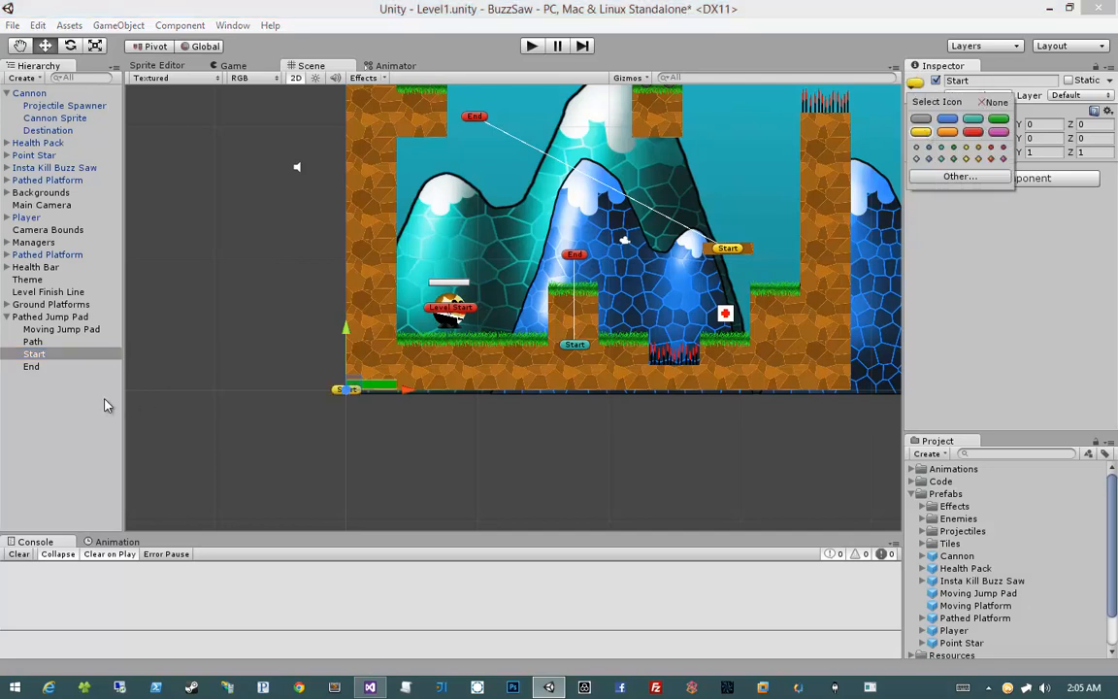
{"action": "left_click", "coordinate": [58, 369]}
{"action": "left_click", "coordinate": [39, 367]}
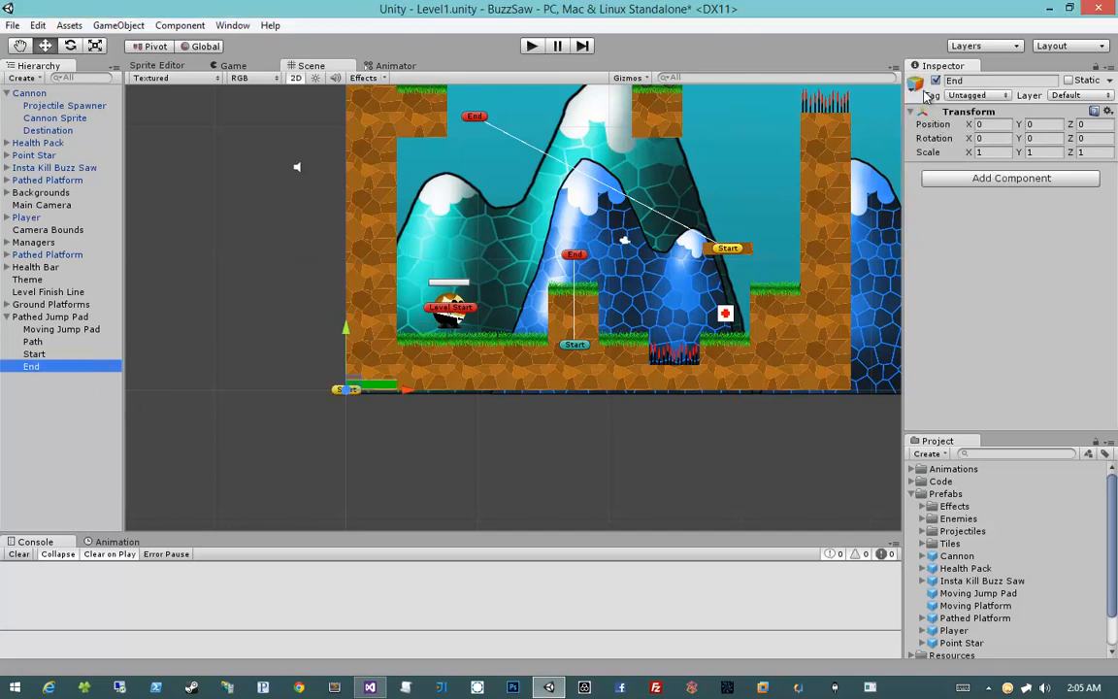
{"action": "left_click", "coordinate": [916, 84]}
{"action": "left_click", "coordinate": [972, 131]}
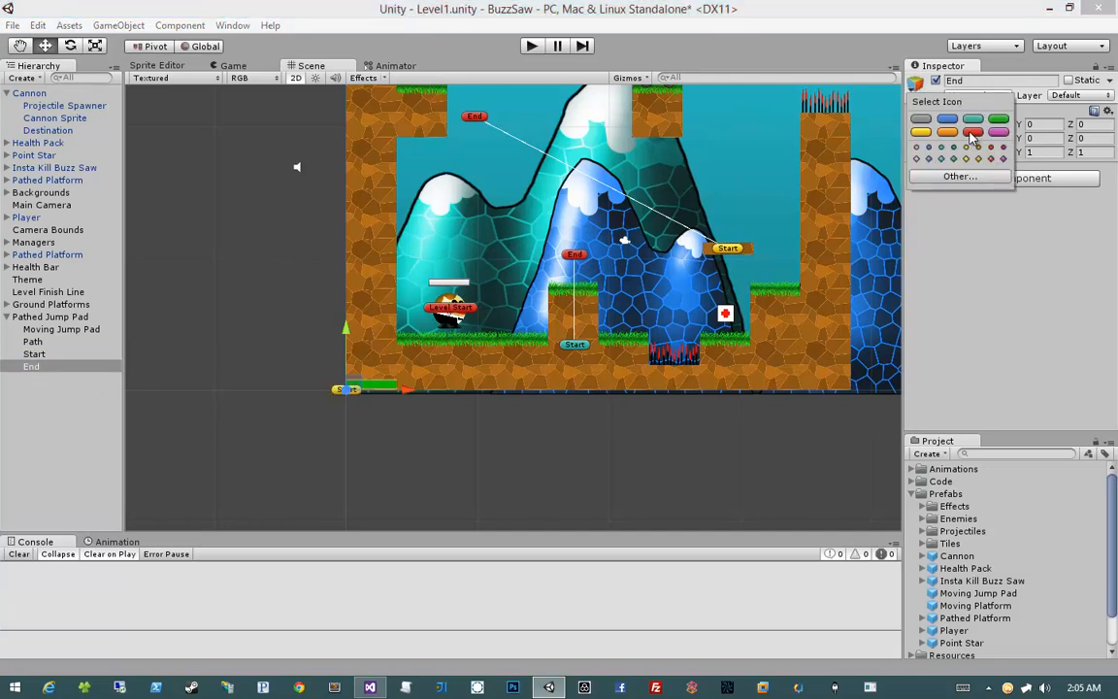
{"action": "left_click", "coordinate": [408, 402]}
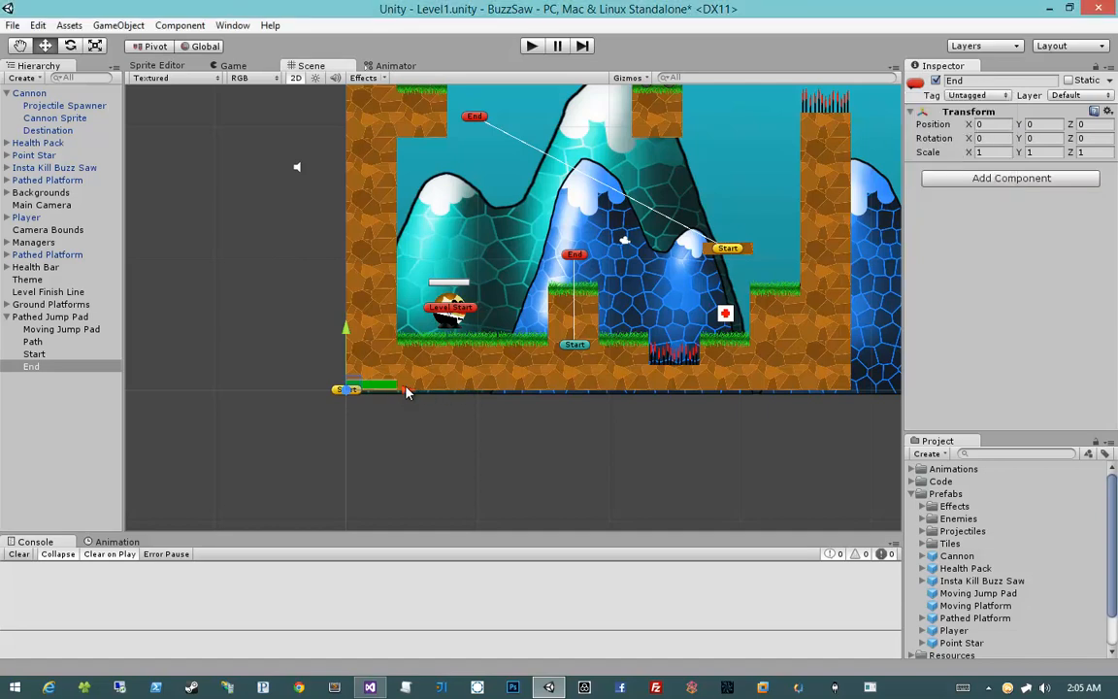
Move the End object horizontally away from Start, to about X 7.27
{"action": "left_click", "coordinate": [434, 439]}
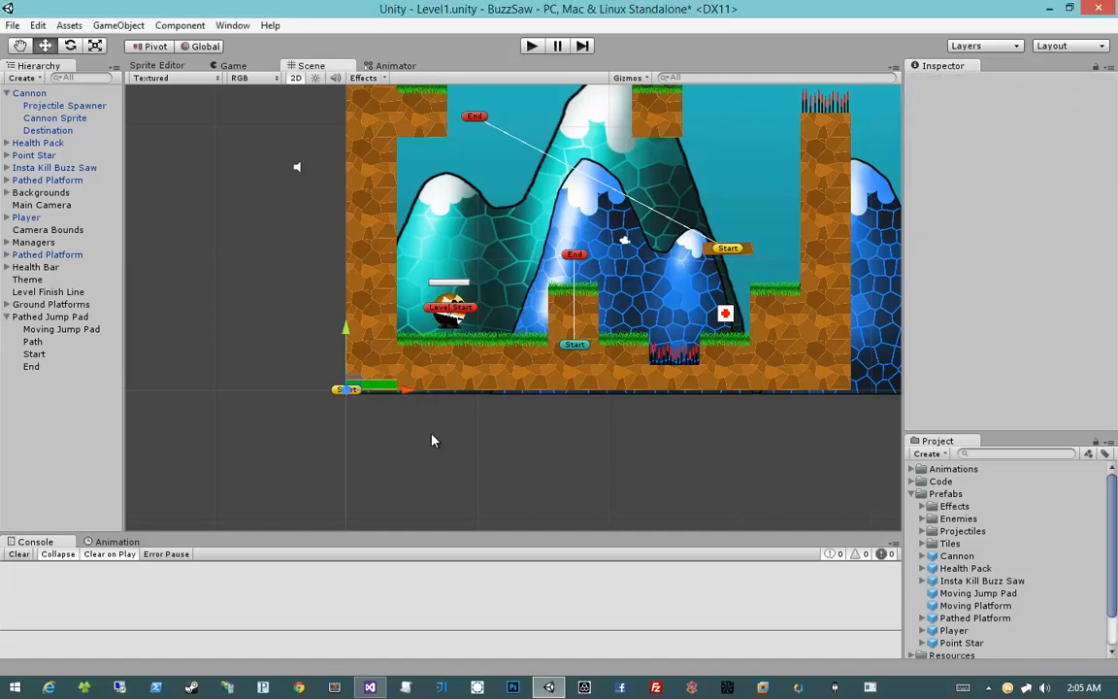
{"action": "left_click", "coordinate": [68, 369]}
{"action": "left_click_drag", "start_coordinate": [404, 390], "coordinate": [501, 391]}
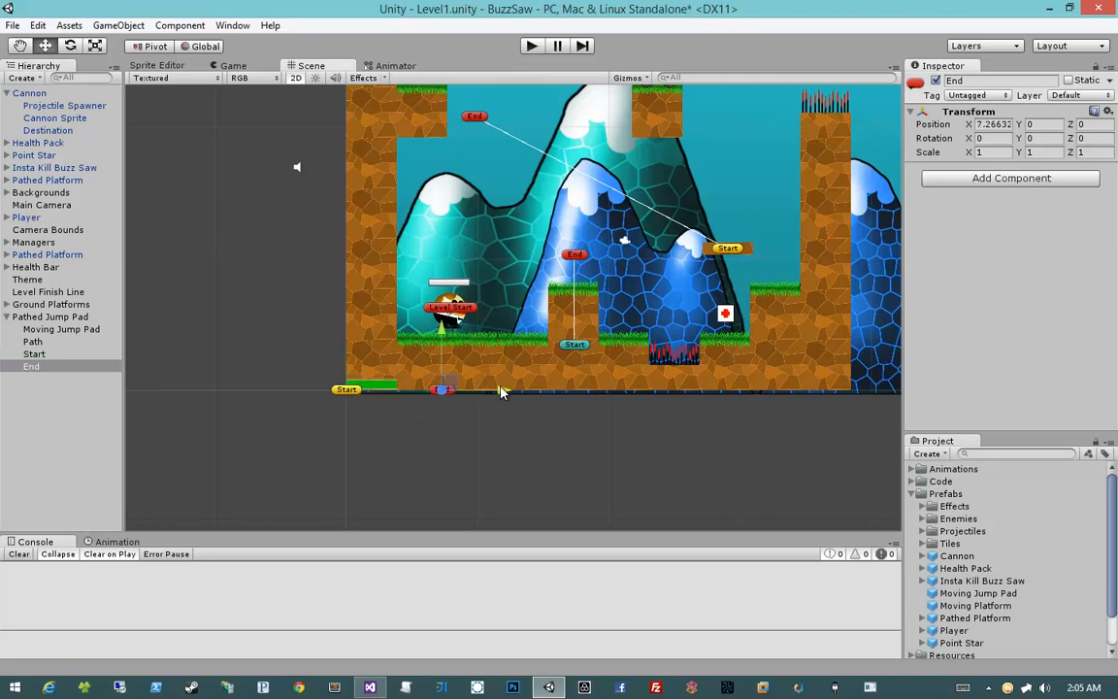
Add Start and End as the Path's points and assign Path to Moving Jump Pad's Follow Path script
{"action": "left_click", "coordinate": [33, 342]}
{"action": "left_click_drag", "start_coordinate": [34, 354], "coordinate": [841, 186]}
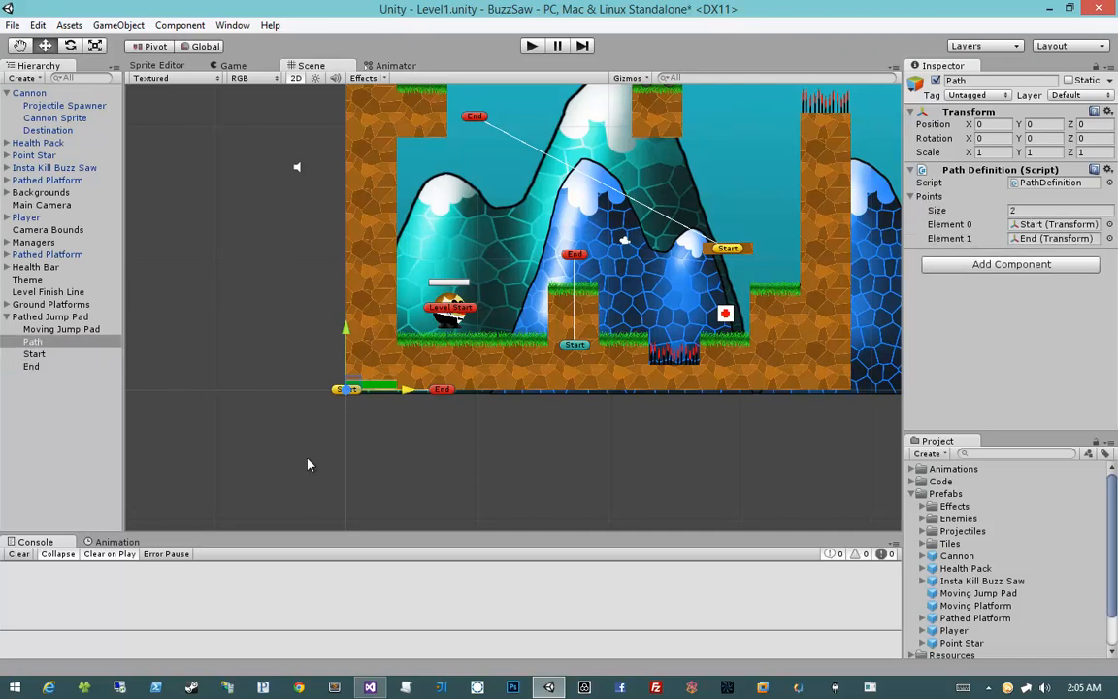
{"action": "left_click", "coordinate": [61, 330]}
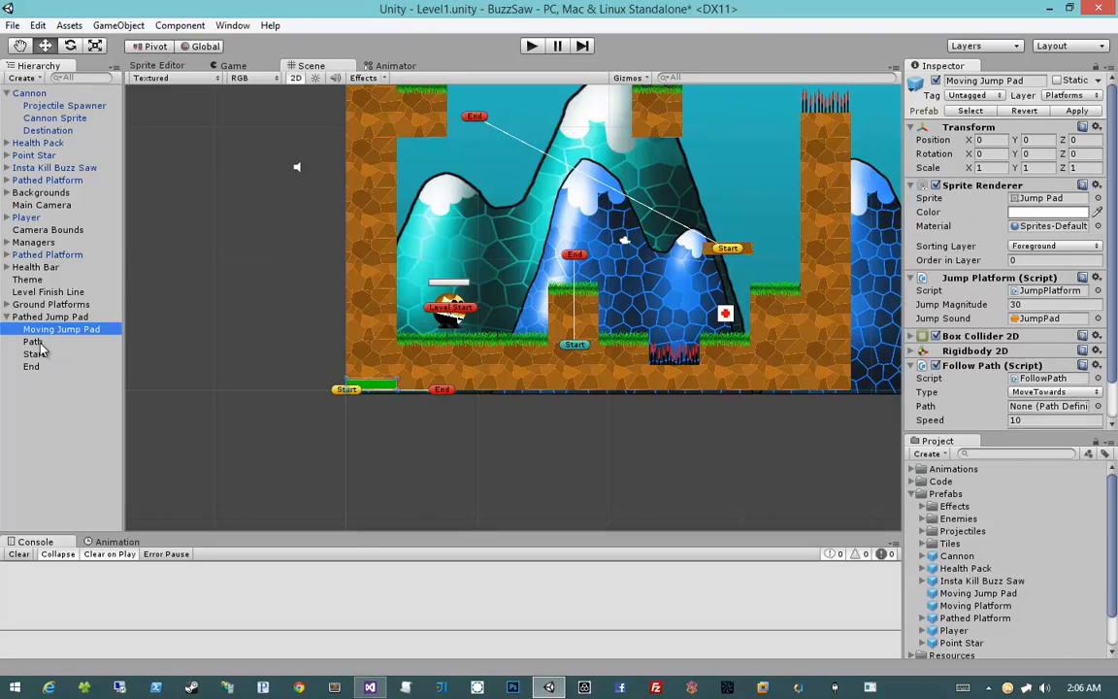
{"action": "scroll", "coordinate": [1029, 332], "scroll_direction": "down", "scroll_amount": 2}
{"action": "left_click_drag", "start_coordinate": [33, 343], "coordinate": [973, 364]}
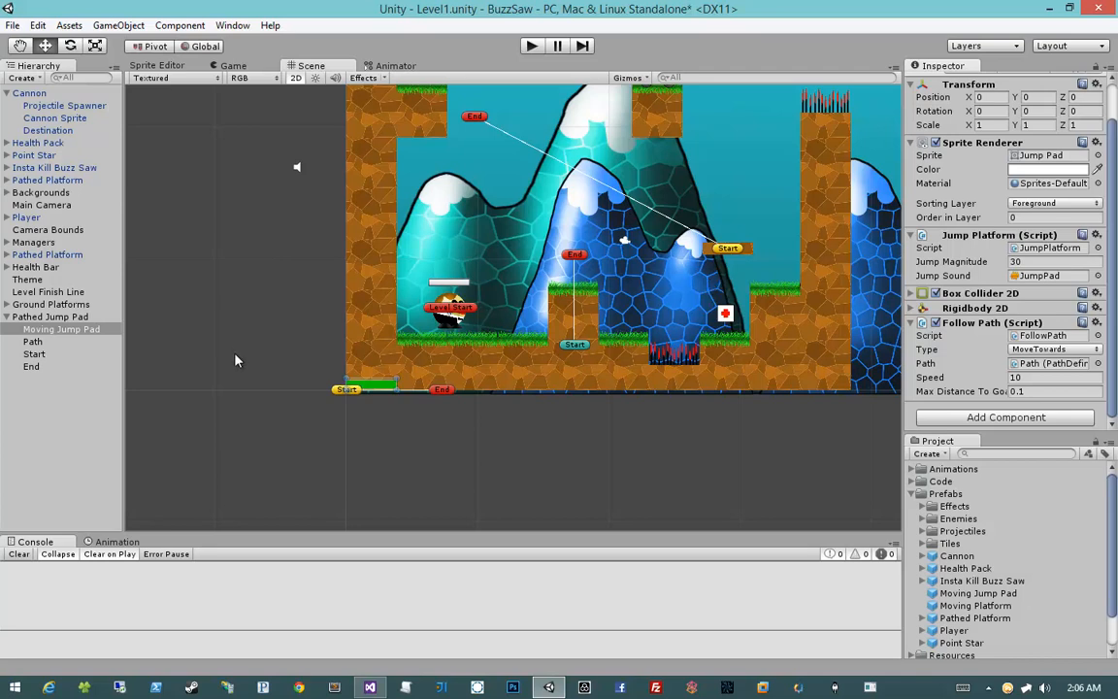
Save Pathed Jump Pad as a prefab in Prefabs and move its instance beside the spiked column, at about X 30.26, Y 15.75
{"action": "left_click", "coordinate": [72, 317]}
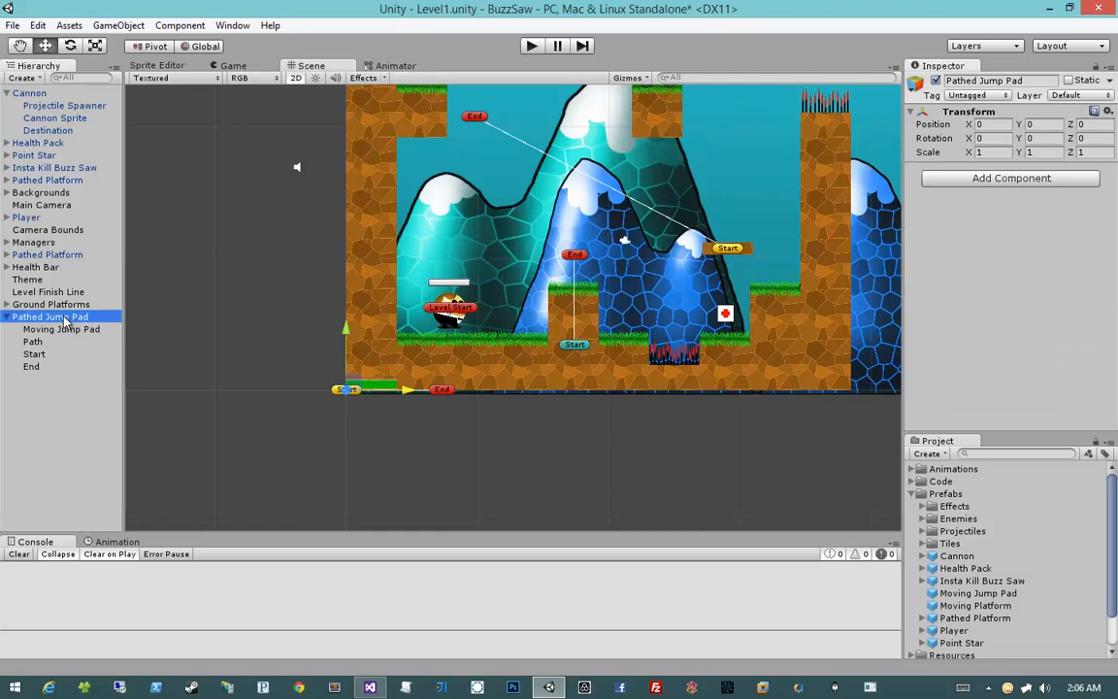
{"action": "left_click_drag", "start_coordinate": [64, 320], "coordinate": [888, 484]}
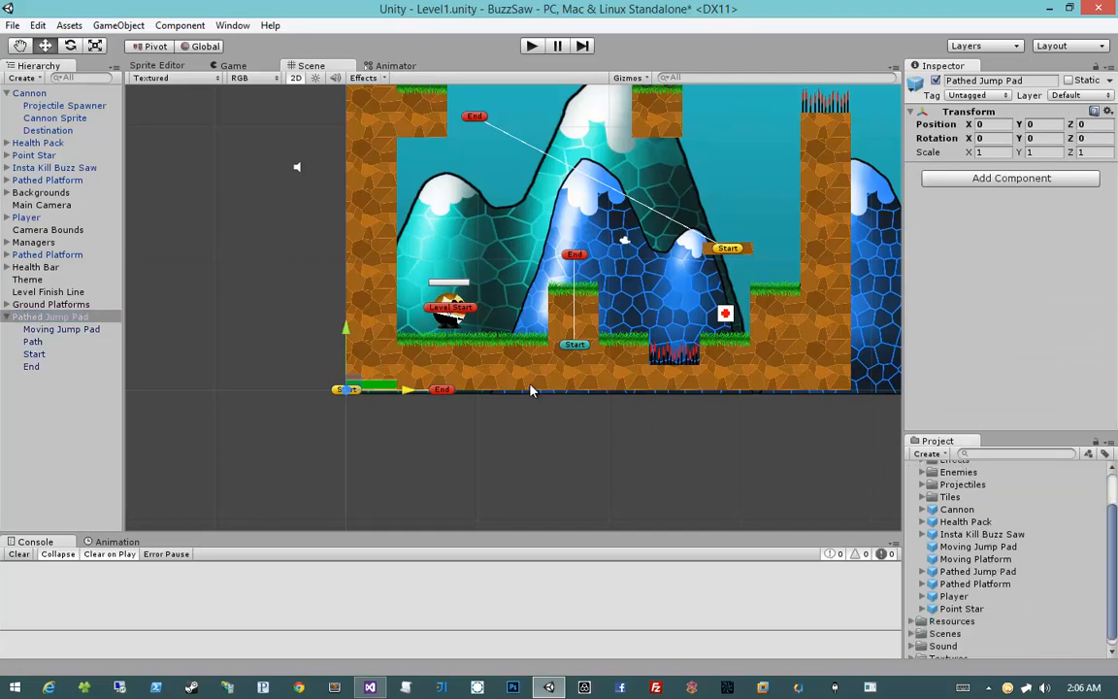
{"action": "middle_click_drag", "start_coordinate": [523, 366], "coordinate": [485, 401]}
{"action": "scroll", "coordinate": [494, 400], "scroll_direction": "down", "scroll_amount": 5}
{"action": "middle_click_drag", "start_coordinate": [615, 342], "coordinate": [572, 370]}
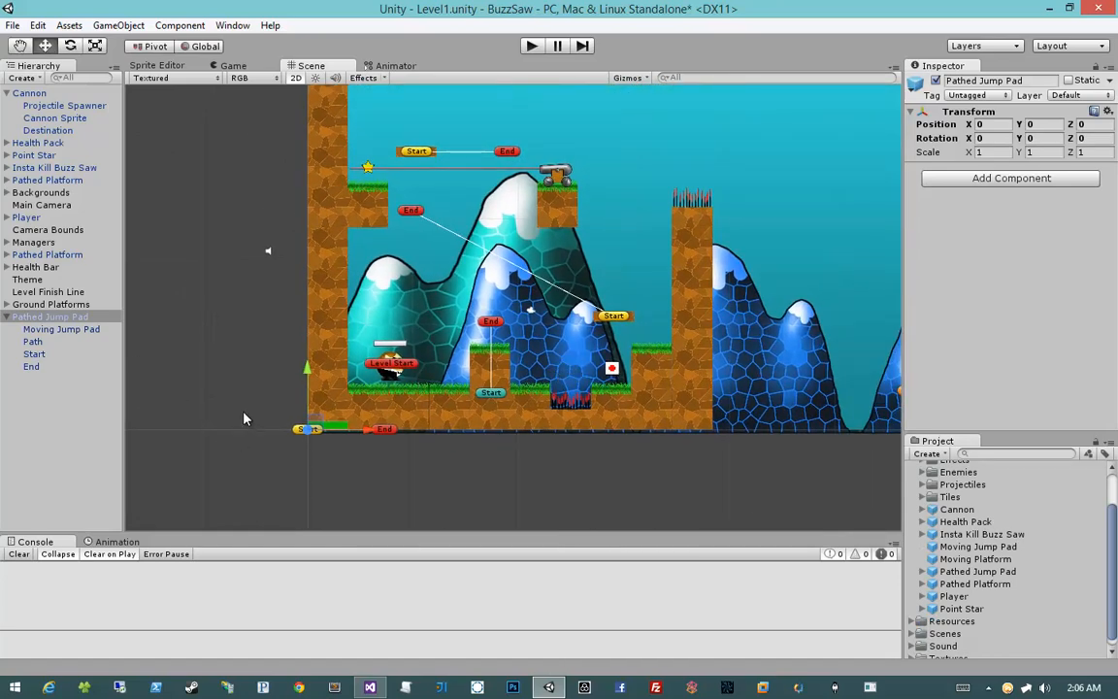
{"action": "left_click_drag", "start_coordinate": [309, 428], "coordinate": [636, 278]}
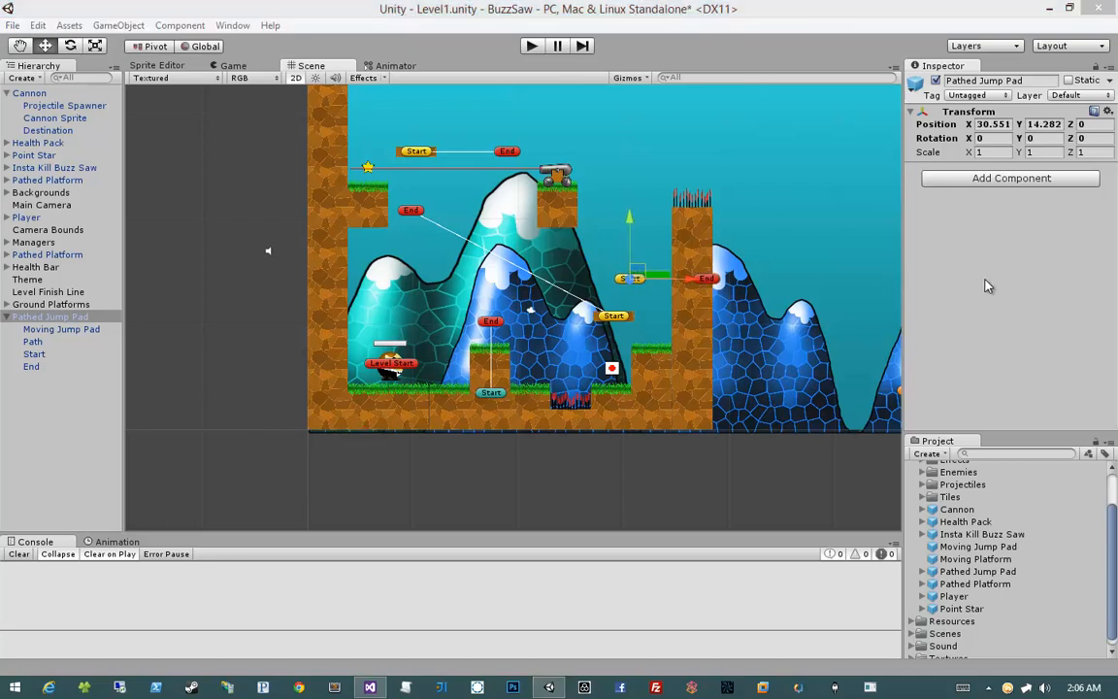
{"action": "mouse_move", "coordinate": [633, 276]}
{"action": "left_mouse_down"}
{"action": "mouse_move", "coordinate": [669, 250]}
{"action": "mouse_move", "coordinate": [632, 258]}
{"action": "left_mouse_up"}
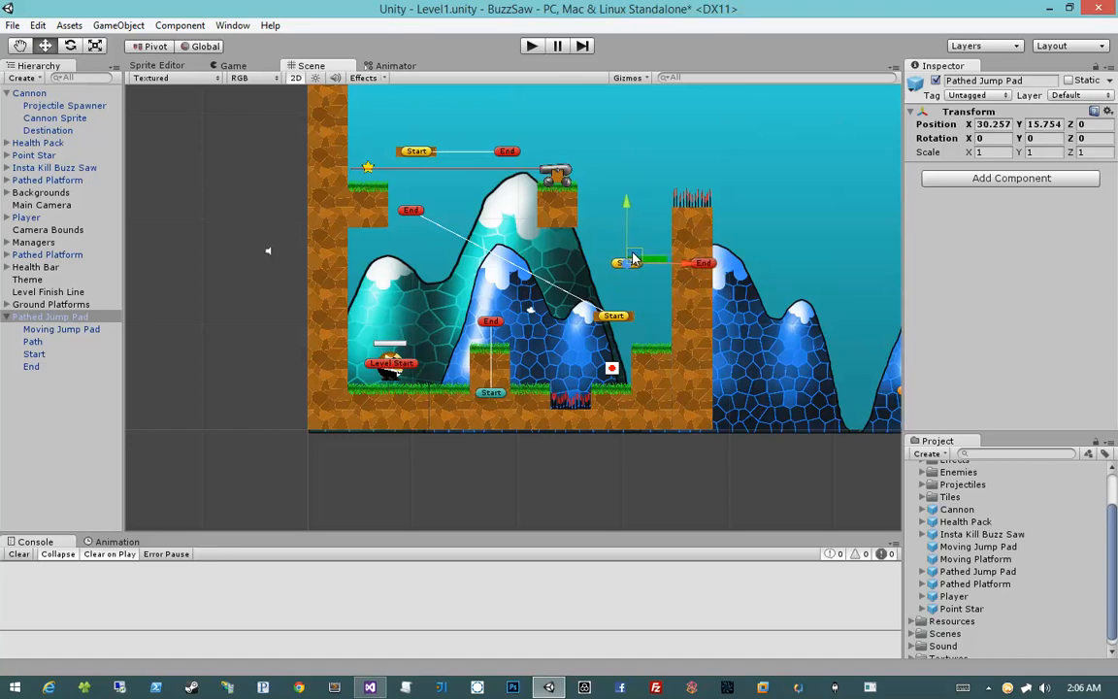
{"action": "left_click", "coordinate": [633, 258]}
{"action": "left_click", "coordinate": [632, 250]}
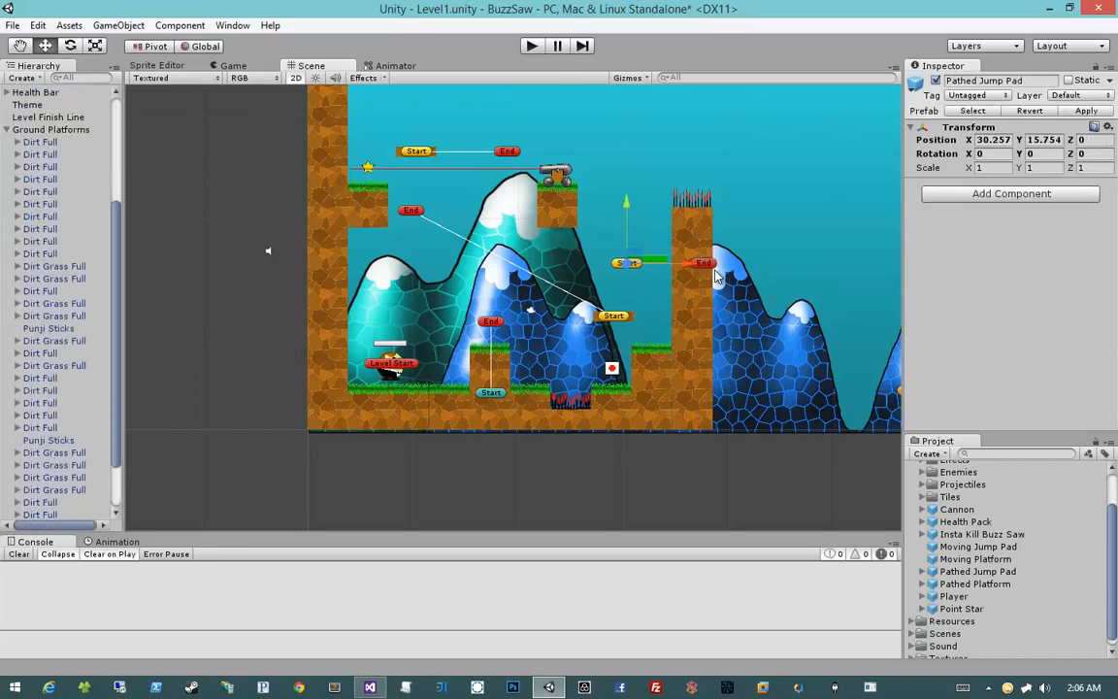
Set the jump pad's End point to X 0 and raise it above Start, to about Y 4.48
{"action": "left_click", "coordinate": [709, 264]}
{"action": "left_click", "coordinate": [622, 265]}
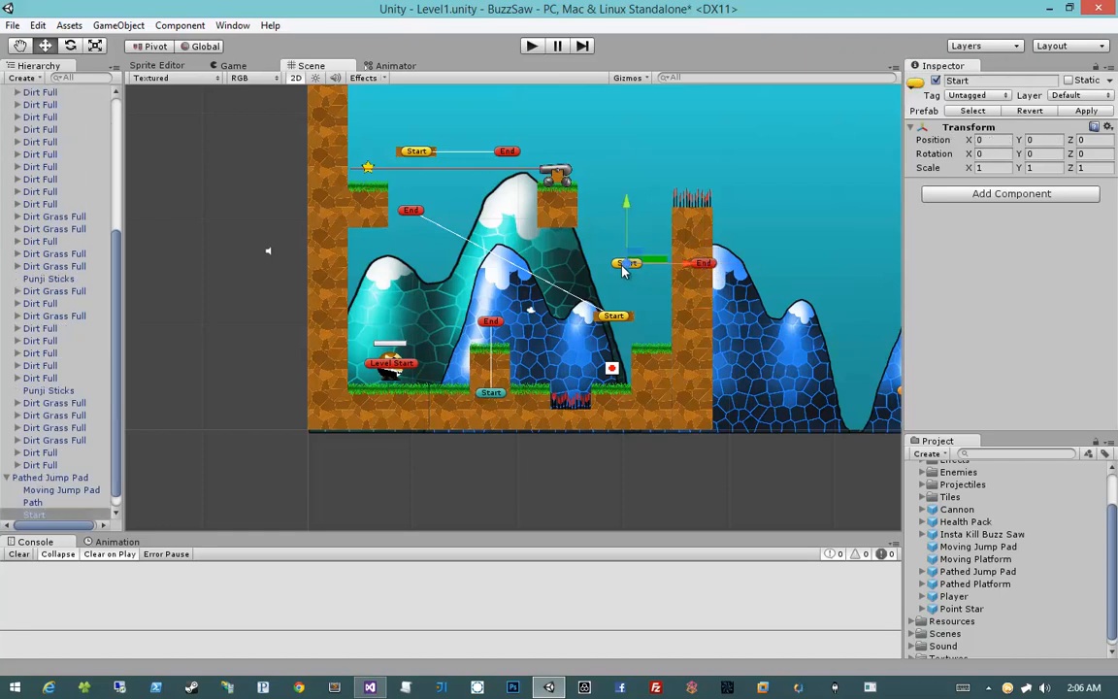
{"action": "left_click", "coordinate": [710, 267]}
{"action": "left_click", "coordinate": [994, 140]}
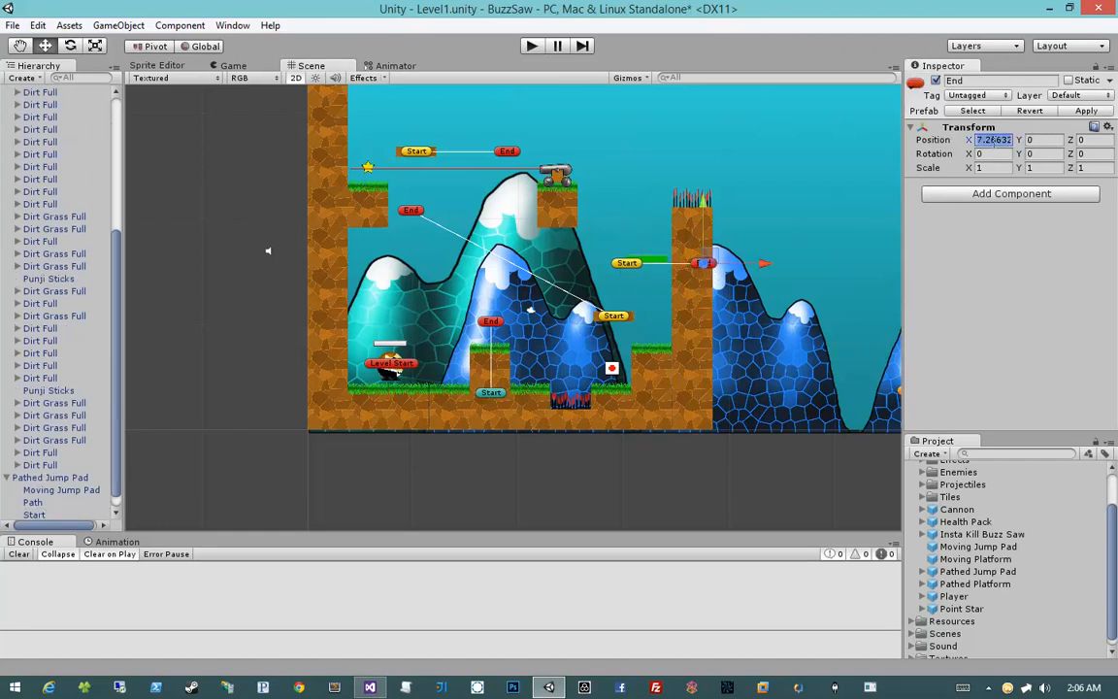
{"action": "type", "text": "-"}
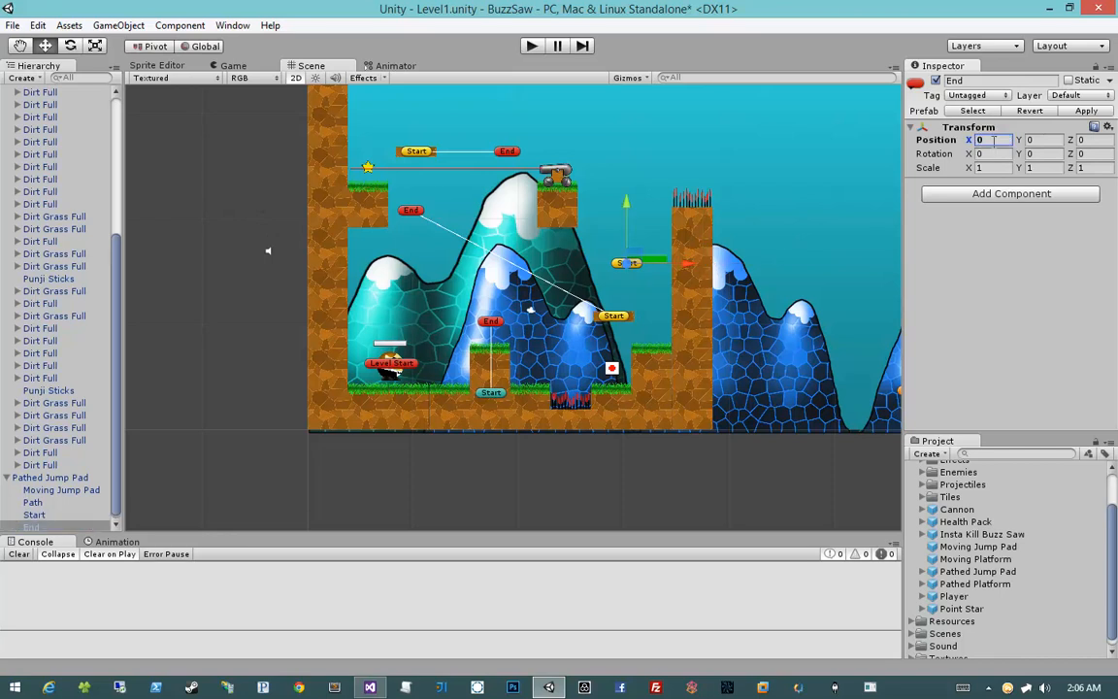
{"action": "mouse_move", "coordinate": [629, 213]}
{"action": "left_mouse_down"}
{"action": "mouse_move", "coordinate": [629, 146]}
{"action": "mouse_move", "coordinate": [629, 166]}
{"action": "left_mouse_up"}
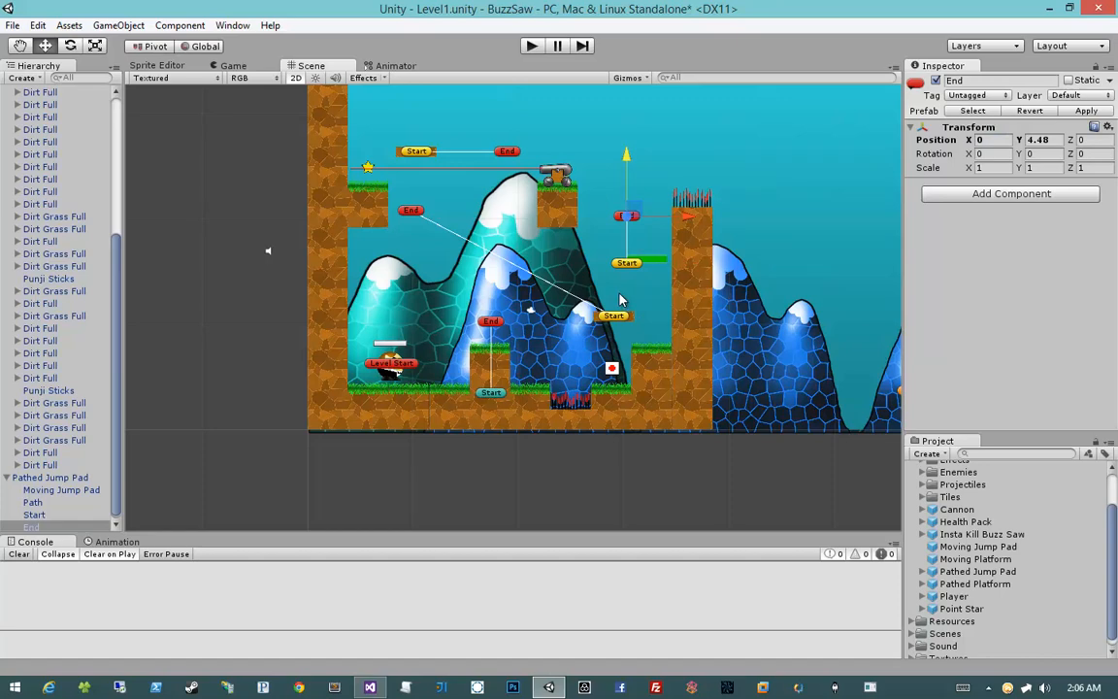
Play-test the level: get past the ground spikes, collect the health pack and ride the diagonal moving platform
{"action": "left_click", "coordinate": [531, 46]}
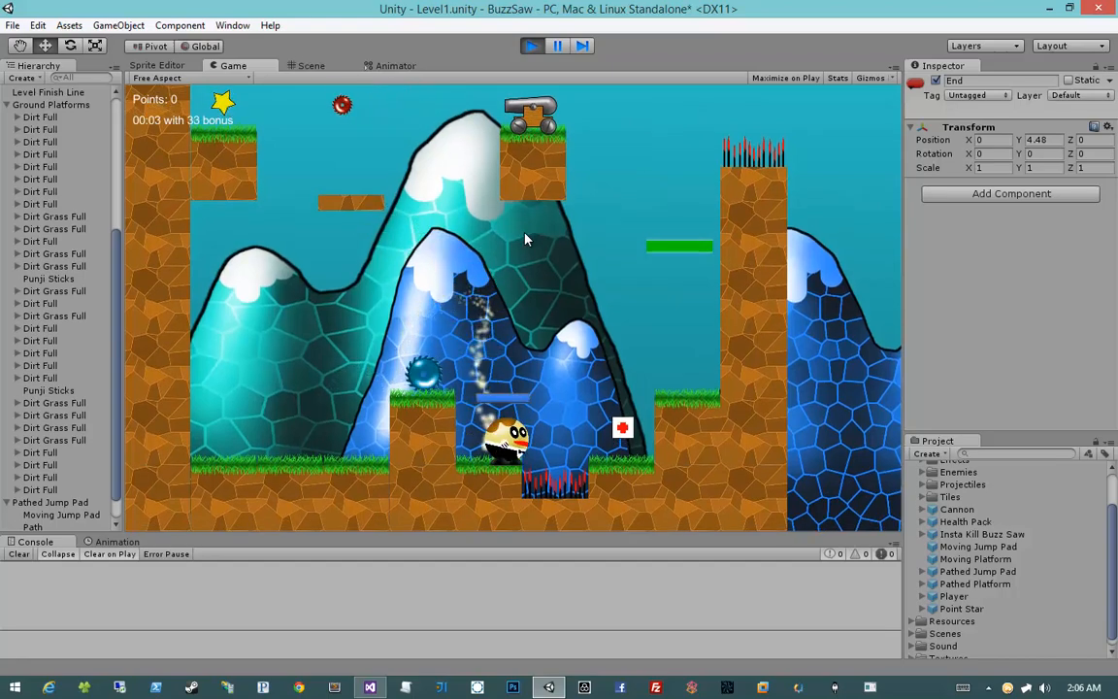
{"action": "key", "text": "d"}
{"action": "key", "text": "space"}
{"action": "key", "text": "space"}
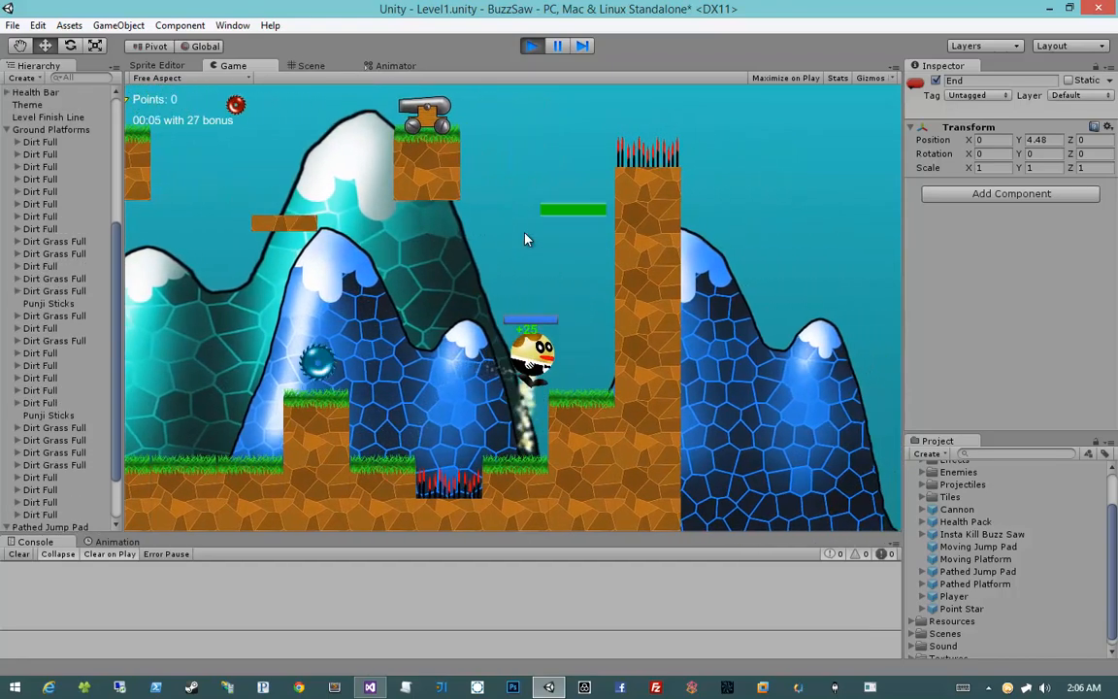
{"action": "key", "text": "space"}
{"action": "key", "text": "a"}
{"action": "key", "text": "d"}
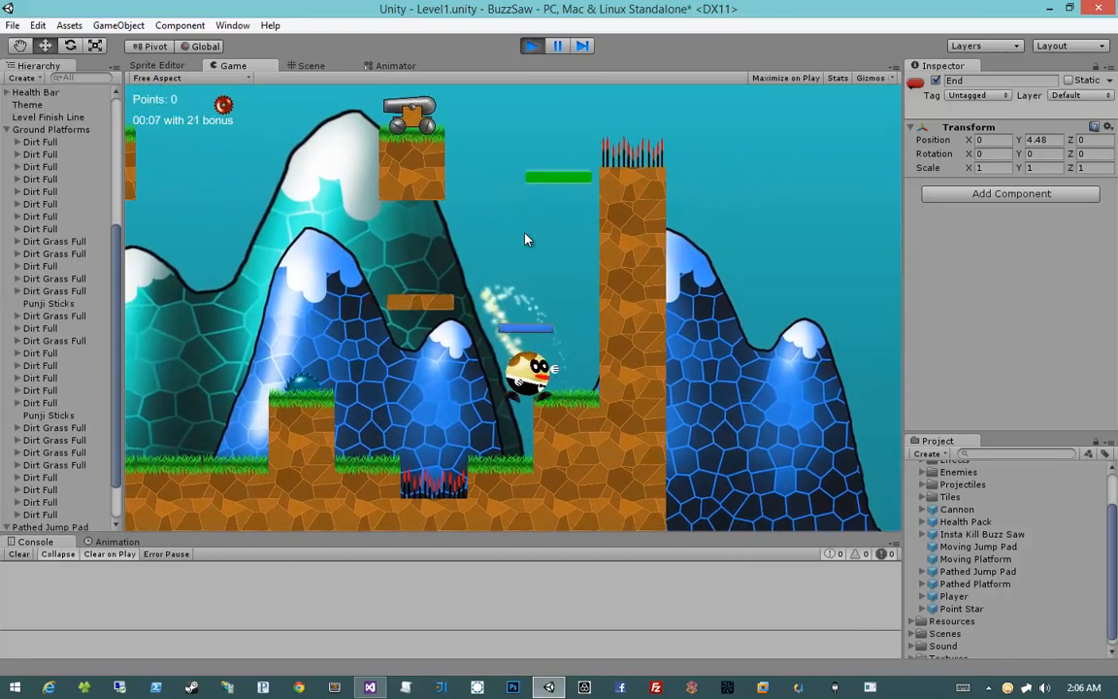
{"action": "key", "text": "space"}
{"action": "key", "text": "a"}
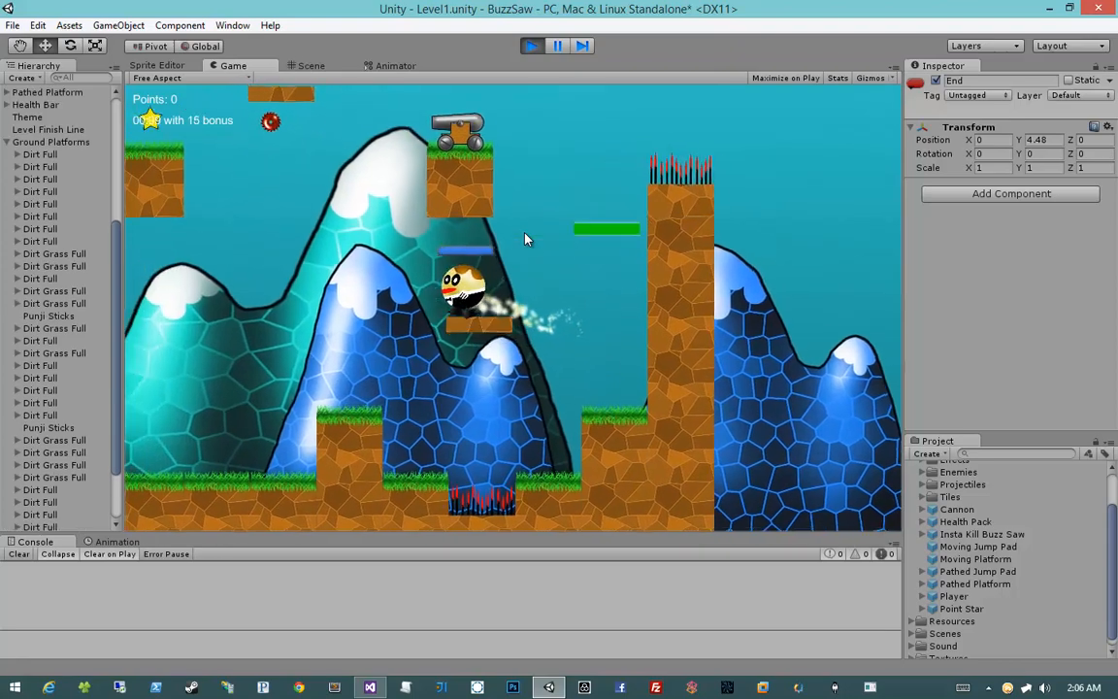
{"action": "key", "text": "d"}
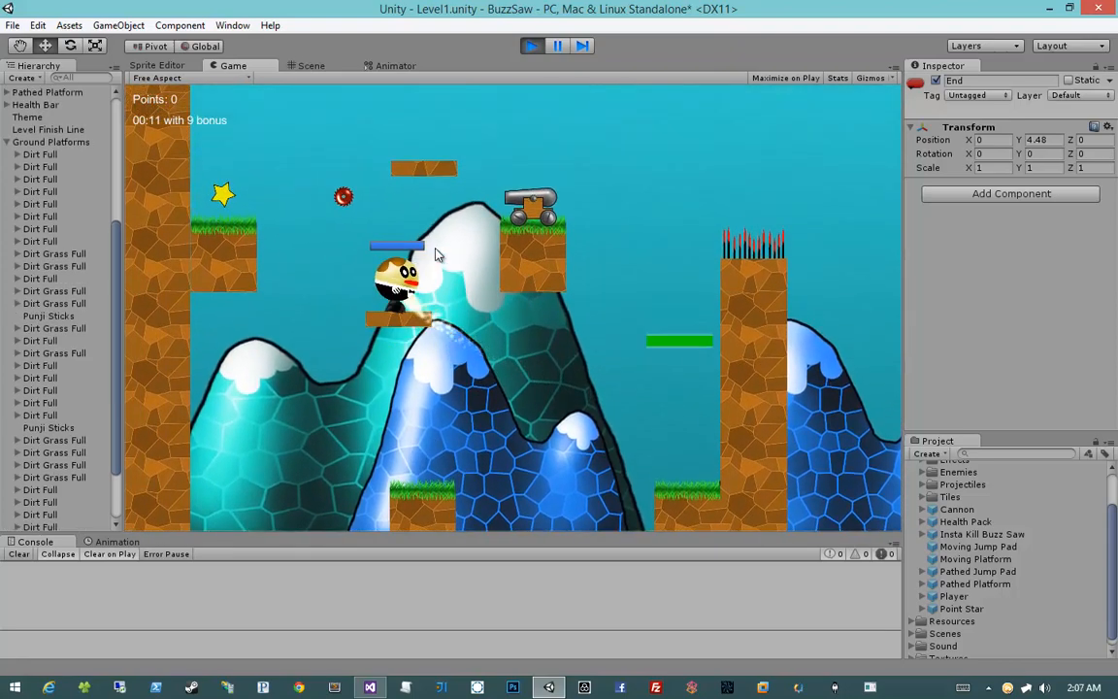
Jump to the upper grass ledge in the running game, collect the star and shoot the cannon's projectiles
{"action": "key", "text": "space"}
{"action": "key", "text": "a"}
{"action": "key", "text": "d"}
{"action": "left_click", "coordinate": [435, 254]}
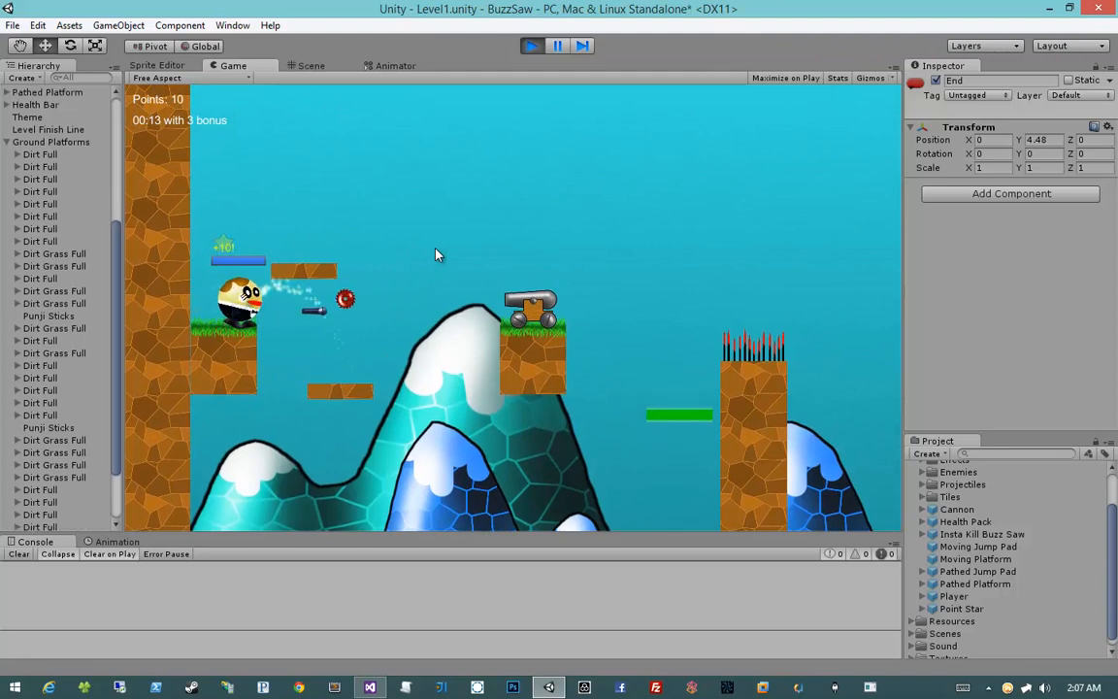
{"action": "key", "text": "a"}
{"action": "key", "text": "d"}
{"action": "left_click", "coordinate": [436, 255]}
{"action": "left_click", "coordinate": [436, 254]}
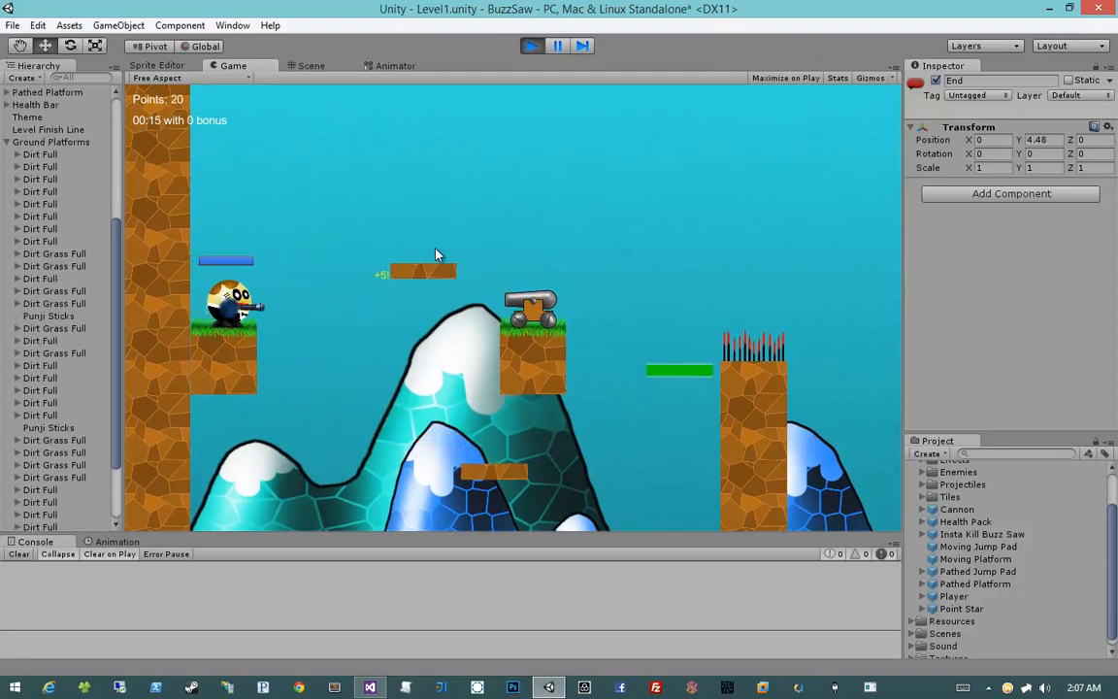
Ride the upper platform over the cannon, bounce off the jump pad past the spiked column, and stop the play-test
{"action": "key", "text": "space"}
{"action": "key", "text": "d"}
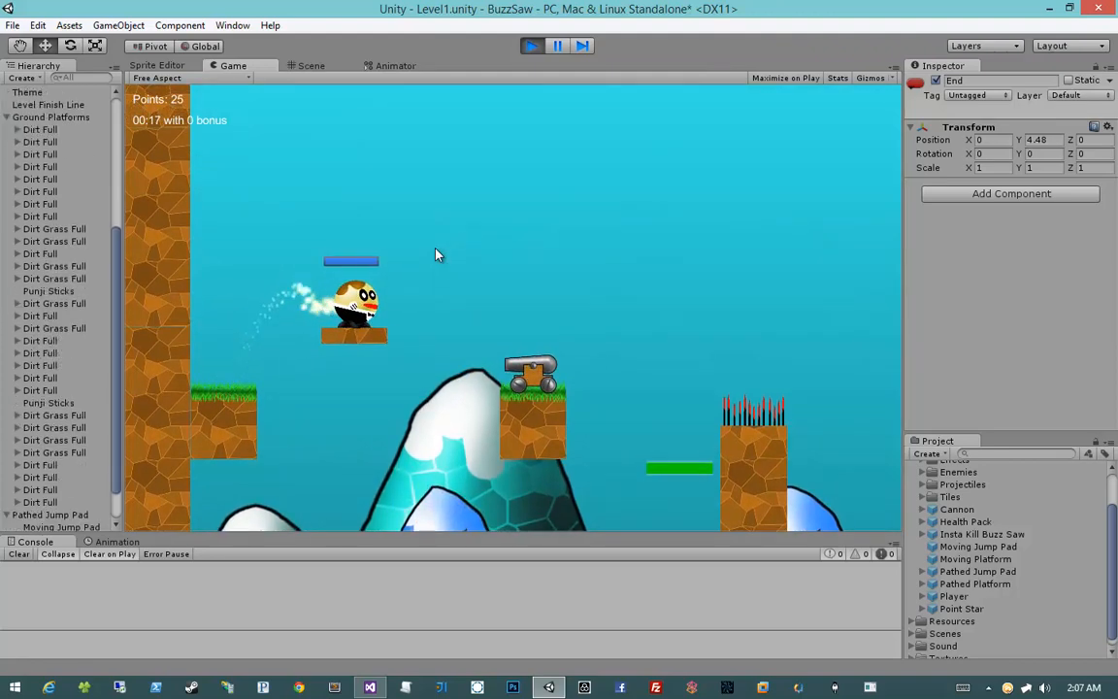
{"action": "key", "text": "space"}
{"action": "key", "text": "d"}
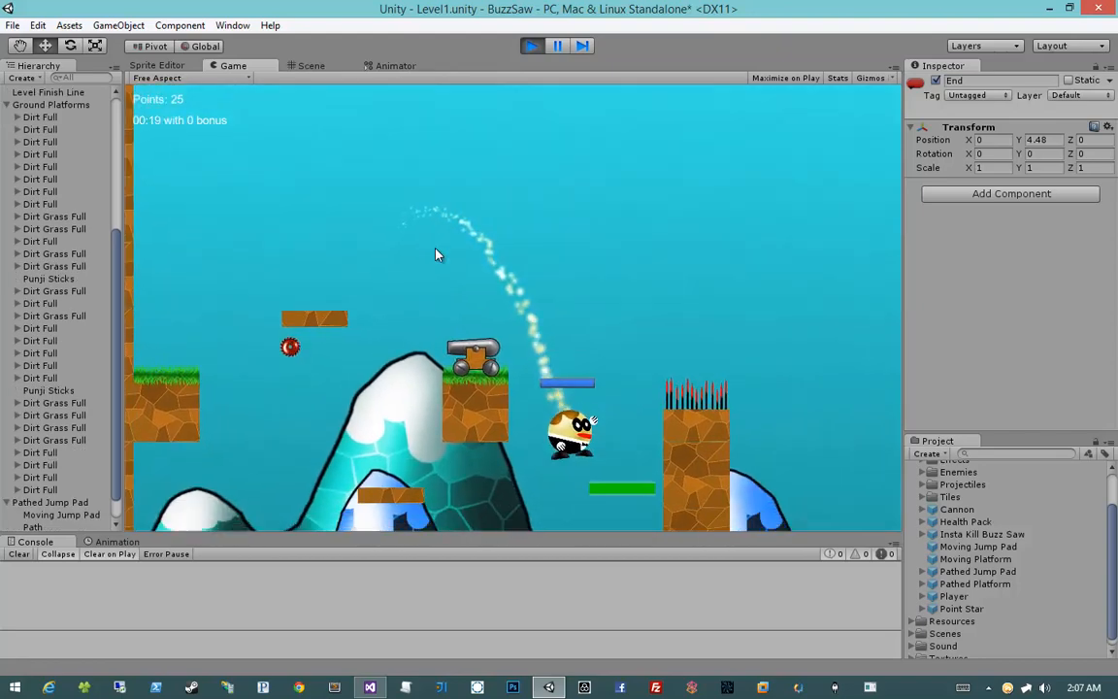
{"action": "left_click", "coordinate": [532, 45]}
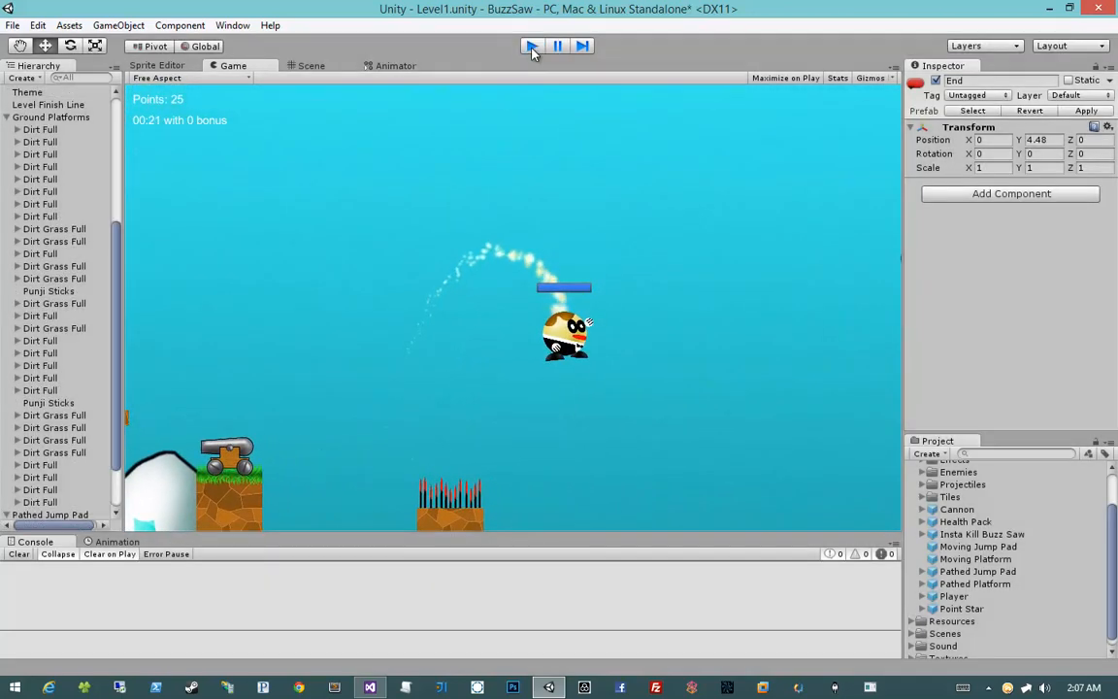
{"action": "left_click", "coordinate": [199, 303]}
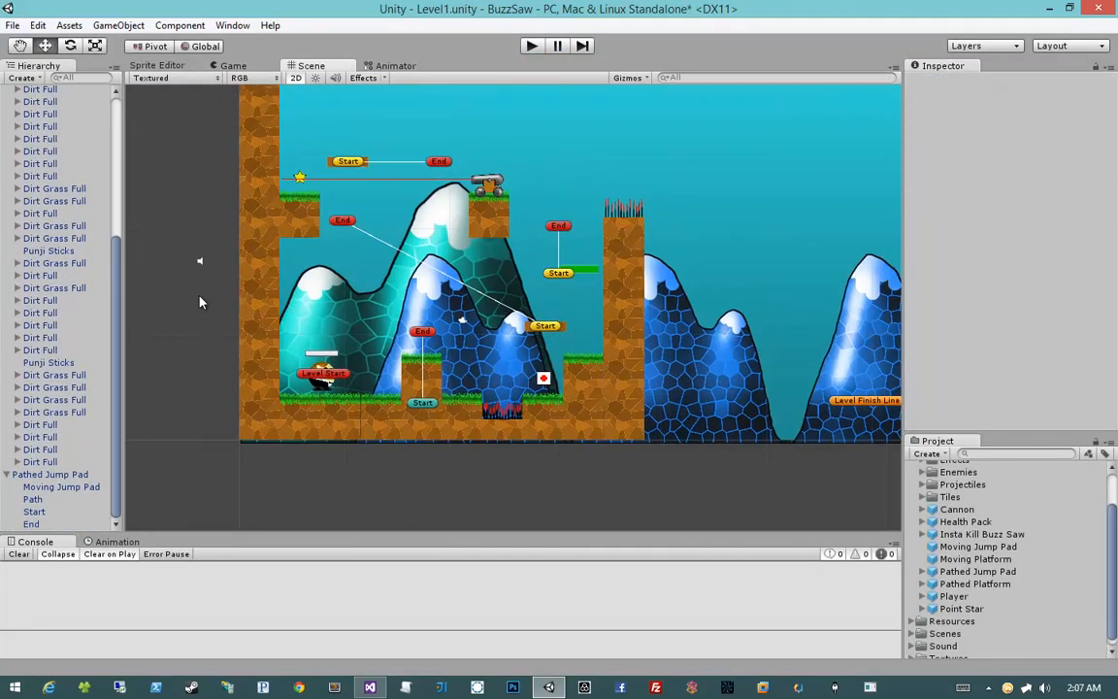
{"action": "middle_click_drag", "start_coordinate": [682, 283], "coordinate": [631, 283]}
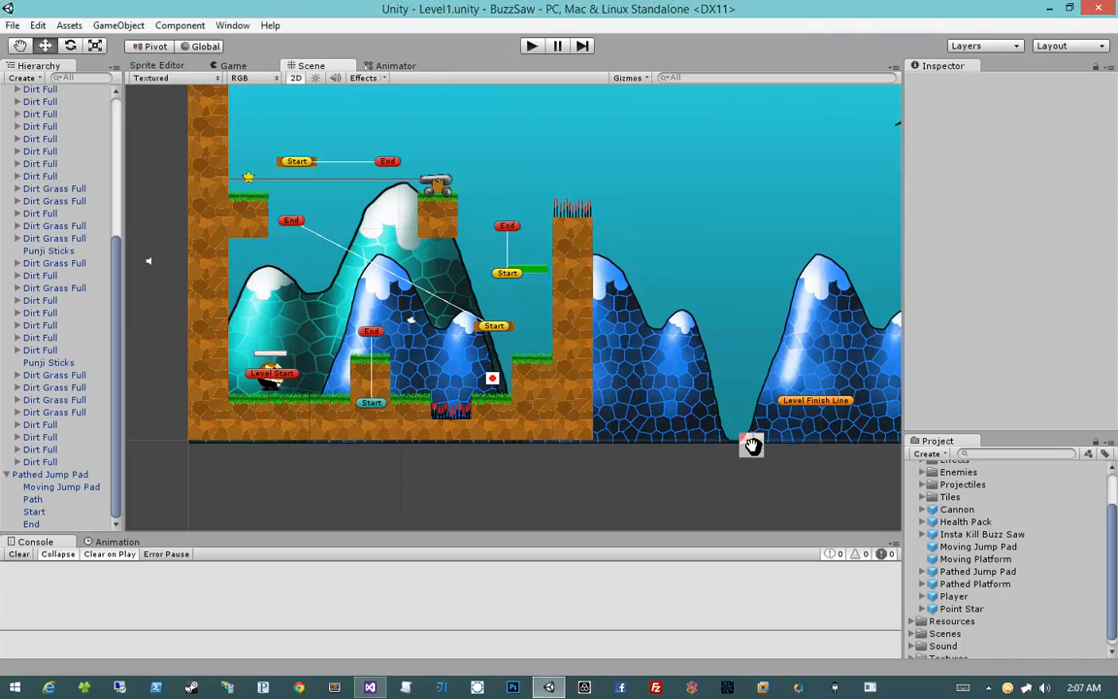
{"action": "middle_click_drag", "start_coordinate": [753, 446], "coordinate": [714, 443]}
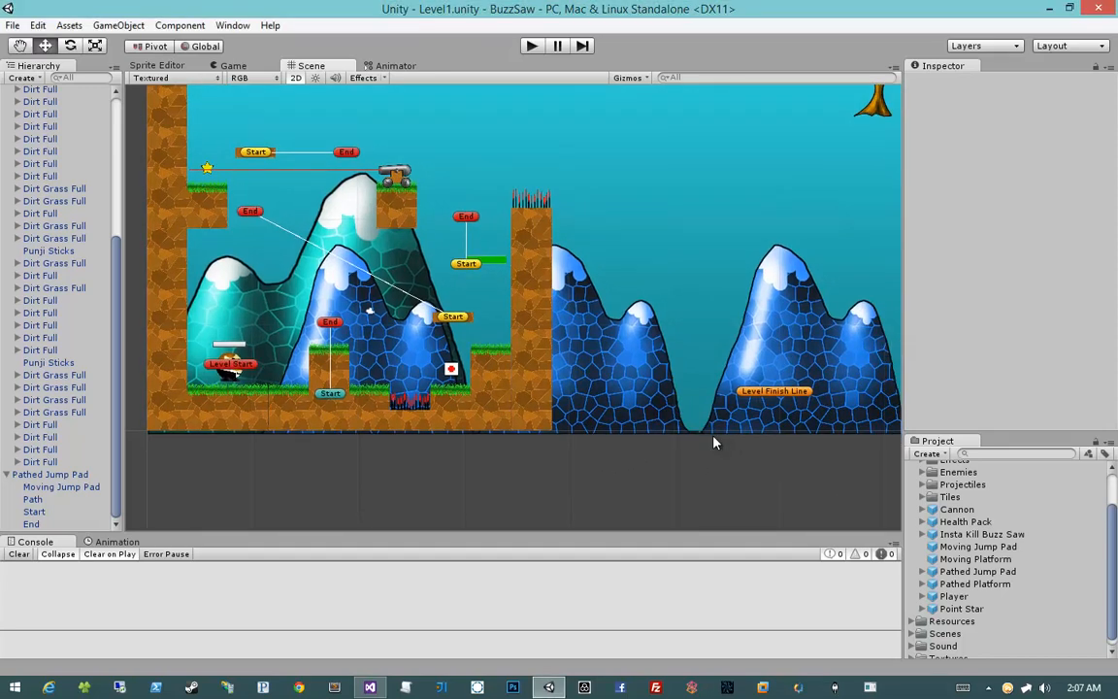
{"action": "left_click", "coordinate": [527, 425]}
{"action": "left_click", "coordinate": [529, 381], "text": "shift"}
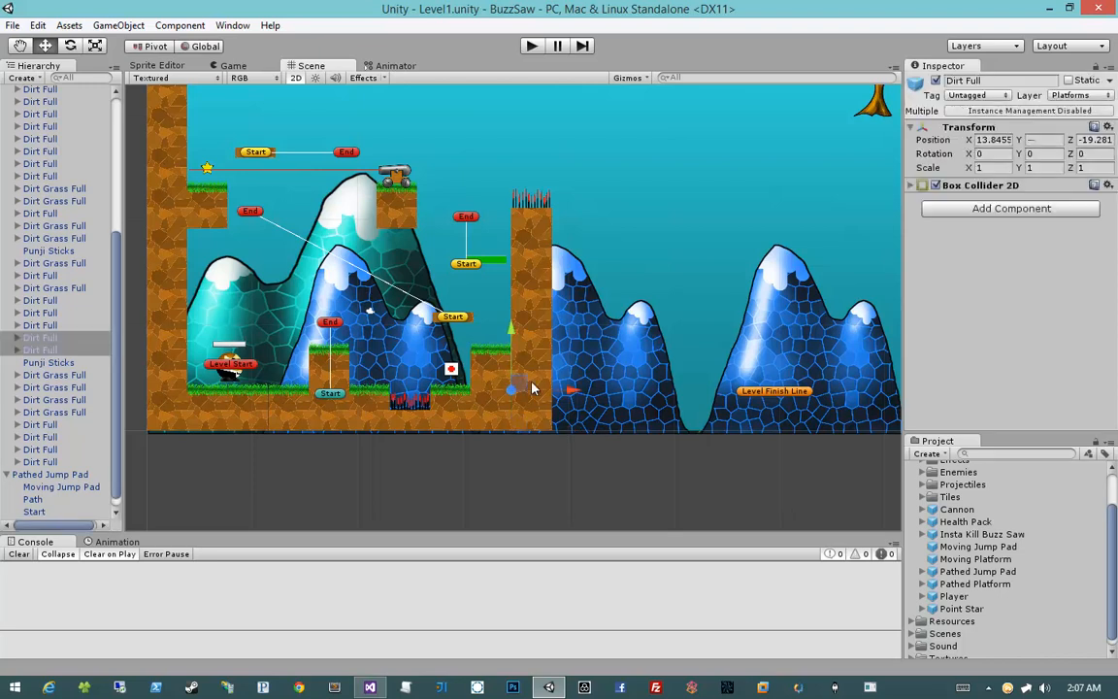
{"action": "left_click", "coordinate": [590, 465]}
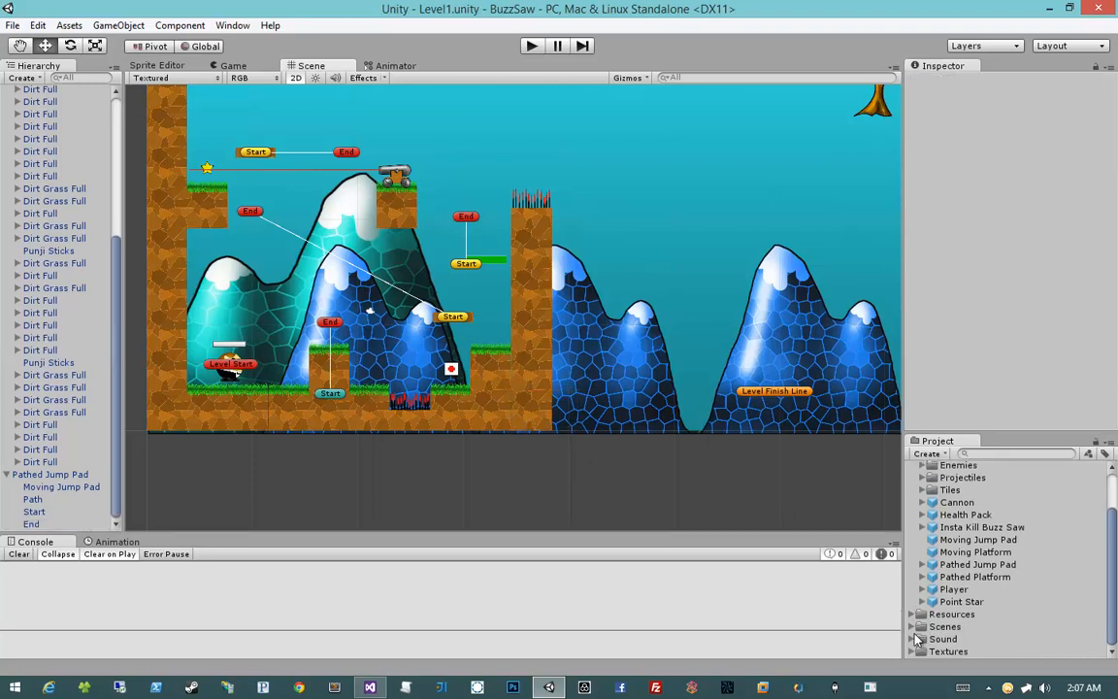
Place the Water Trap sprite from Texture Atlas Main in the scene and set its position to X 0, Y 0
{"action": "left_click", "coordinate": [910, 657]}
{"action": "scroll", "coordinate": [929, 640], "scroll_direction": "down", "scroll_amount": 2}
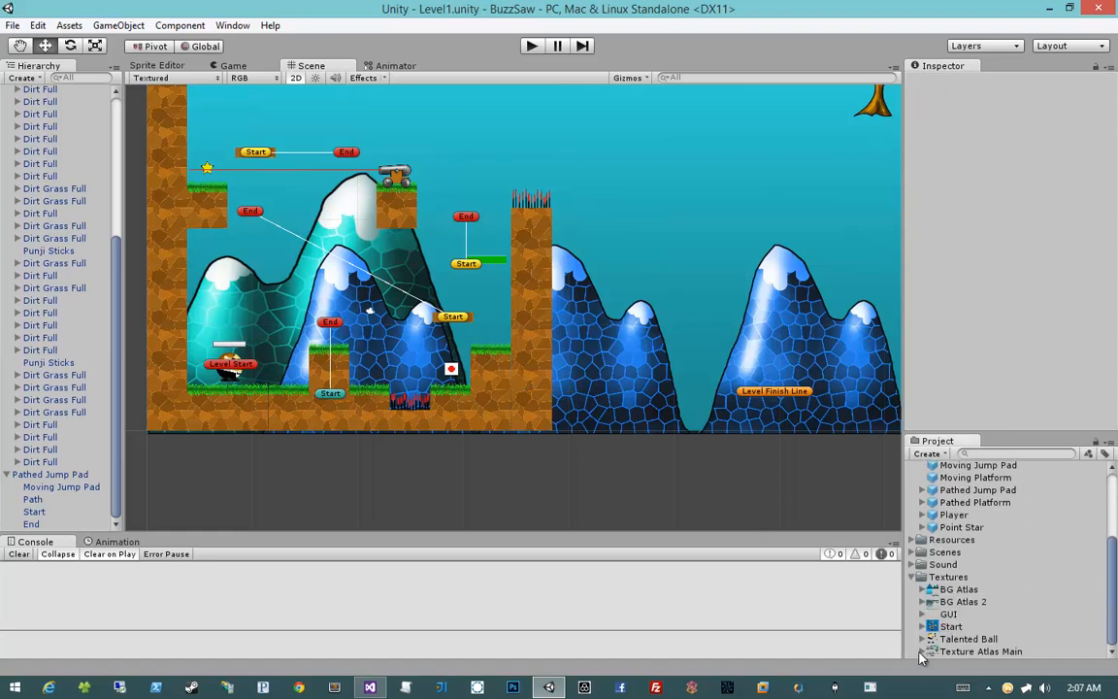
{"action": "left_click", "coordinate": [922, 651]}
{"action": "scroll", "coordinate": [956, 627], "scroll_direction": "down", "scroll_amount": 5}
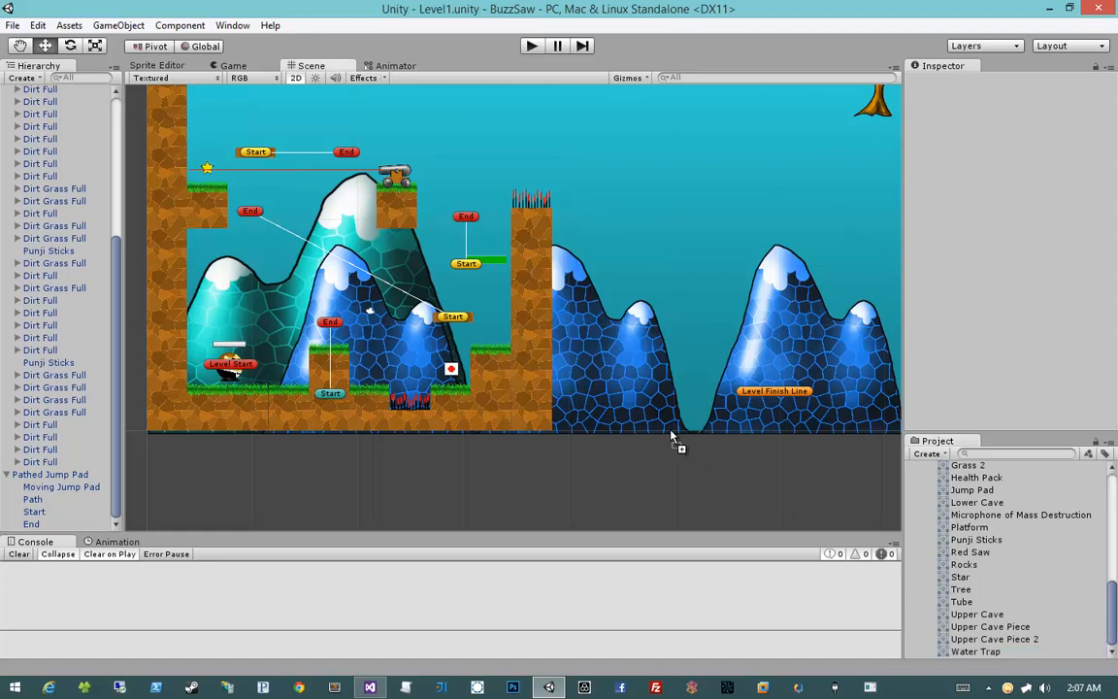
{"action": "left_click_drag", "start_coordinate": [655, 462], "coordinate": [675, 437]}
{"action": "left_click", "coordinate": [992, 126]}
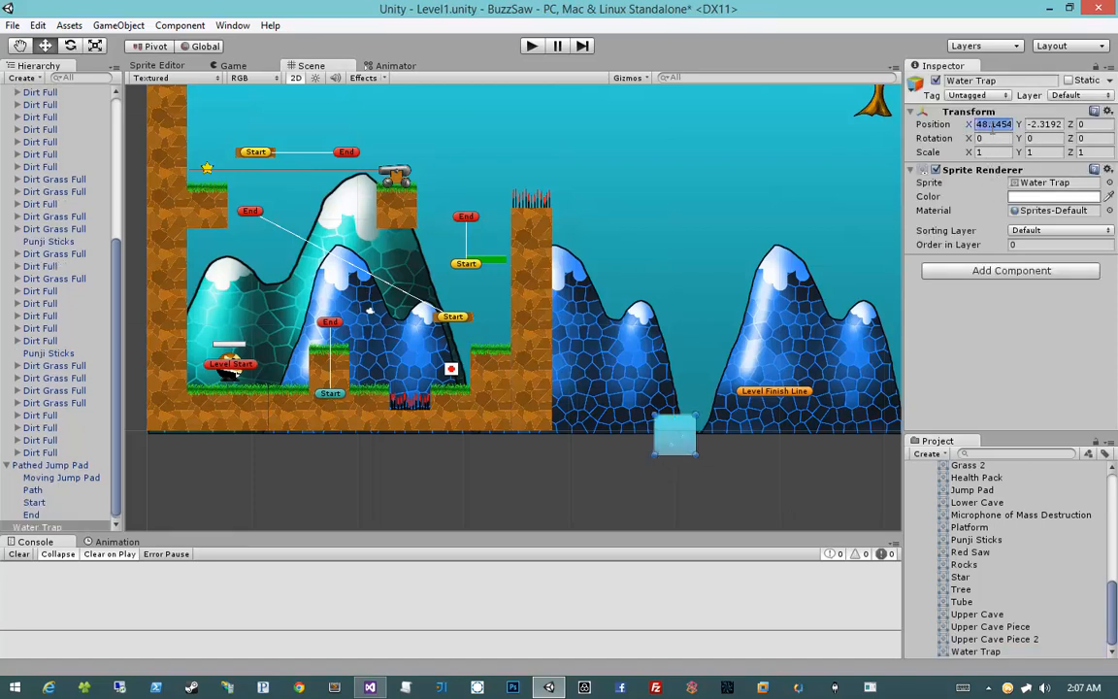
{"action": "type", "text": "0"}
{"action": "key", "text": "Tab"}
{"action": "type", "text": "0"}
{"action": "key", "text": "Tab"}
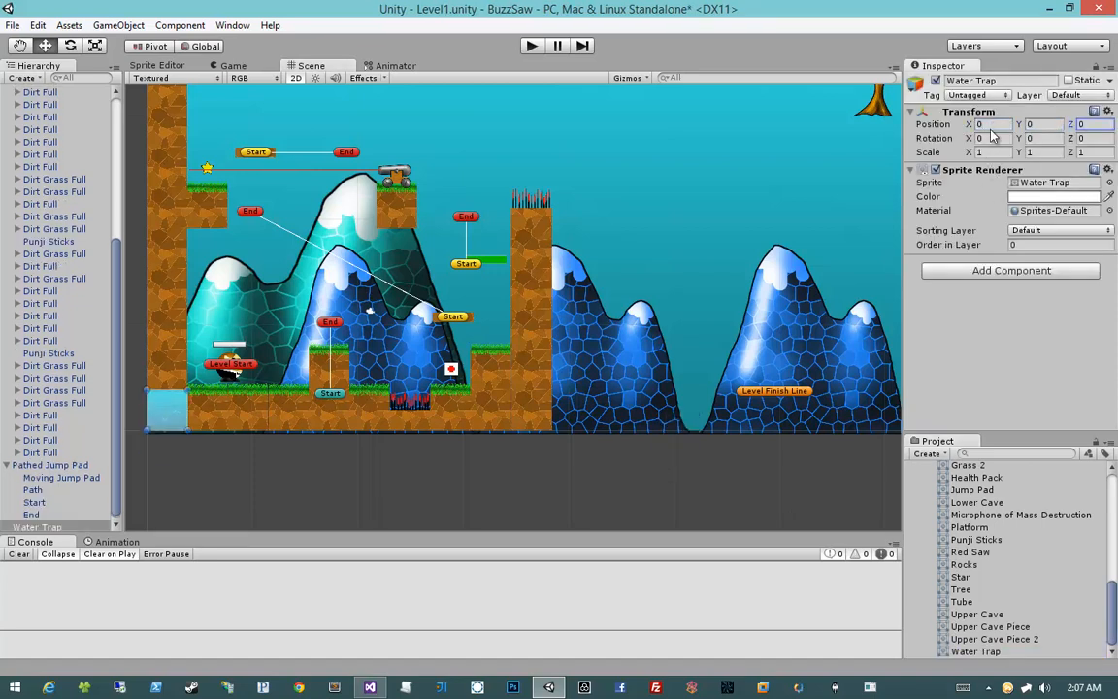
Put Water Trap on the Foreground sorting layer and move it flush against the spiked column's far side, at X 38.4
{"action": "left_click", "coordinate": [1040, 231]}
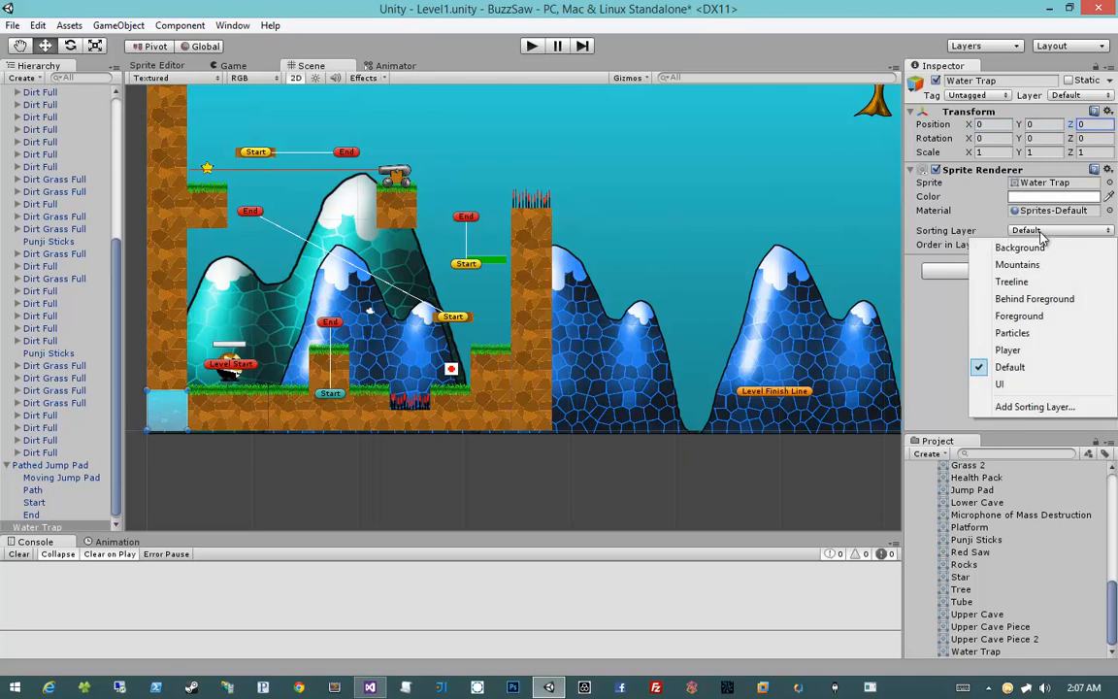
{"action": "left_click", "coordinate": [1046, 316]}
{"action": "left_click_drag", "start_coordinate": [165, 423], "coordinate": [571, 424]}
{"action": "left_click", "coordinate": [569, 469]}
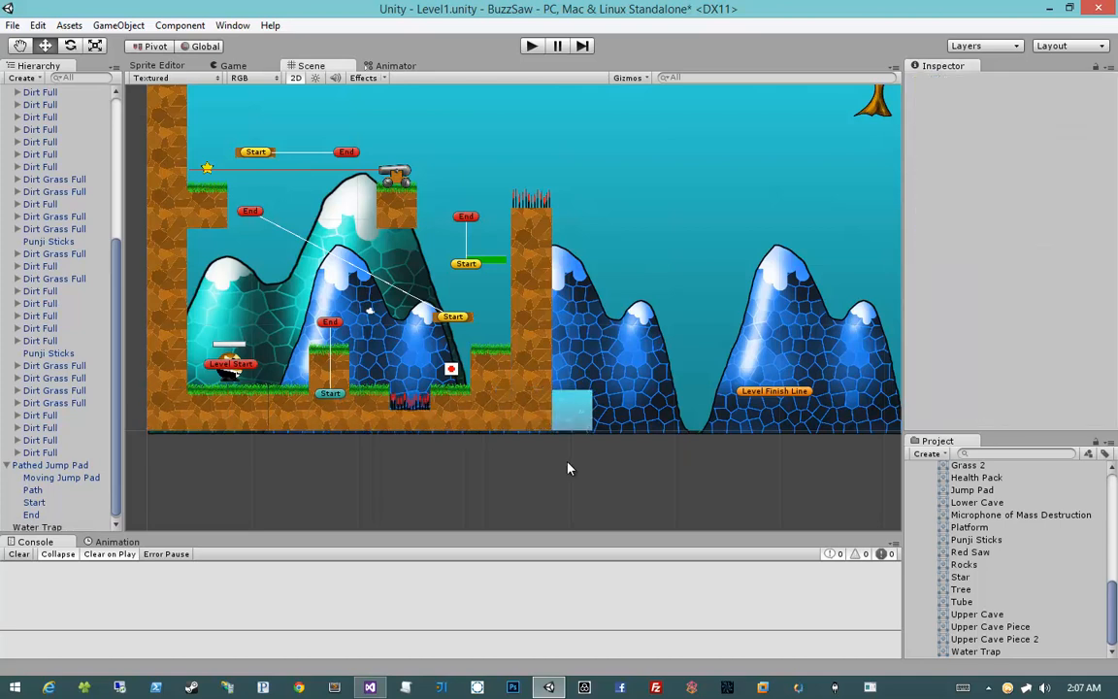
Add the Insta Kill script to Water Trap
{"action": "left_click", "coordinate": [577, 424]}
{"action": "left_click", "coordinate": [1015, 276]}
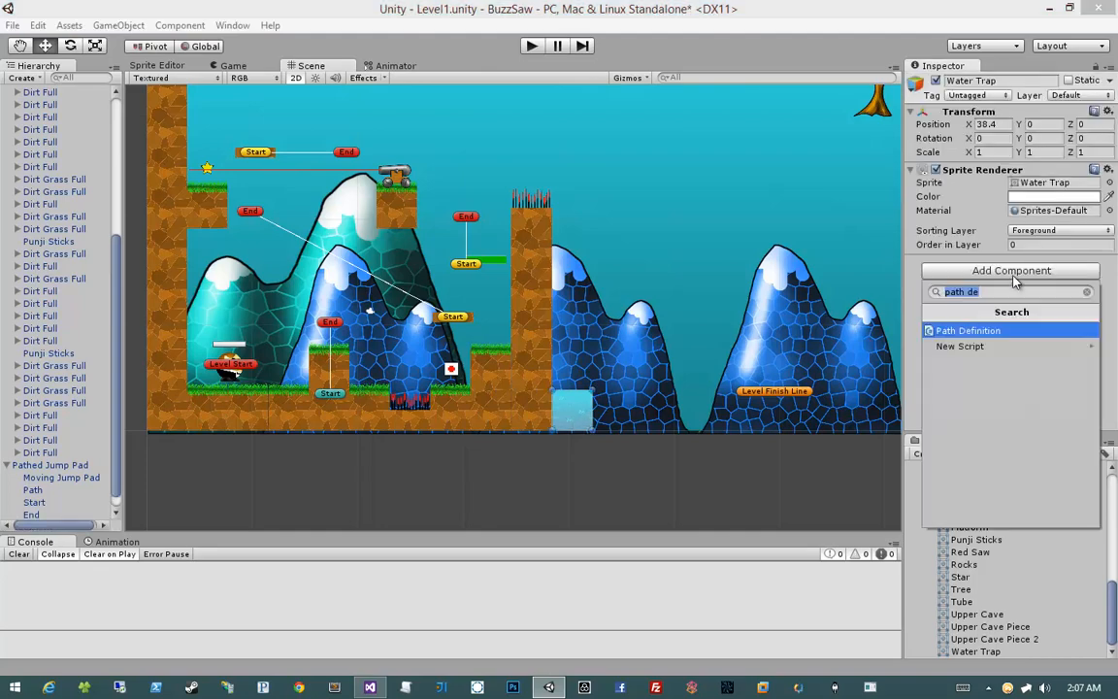
{"action": "type", "text": "insta"}
{"action": "key", "text": "Return"}
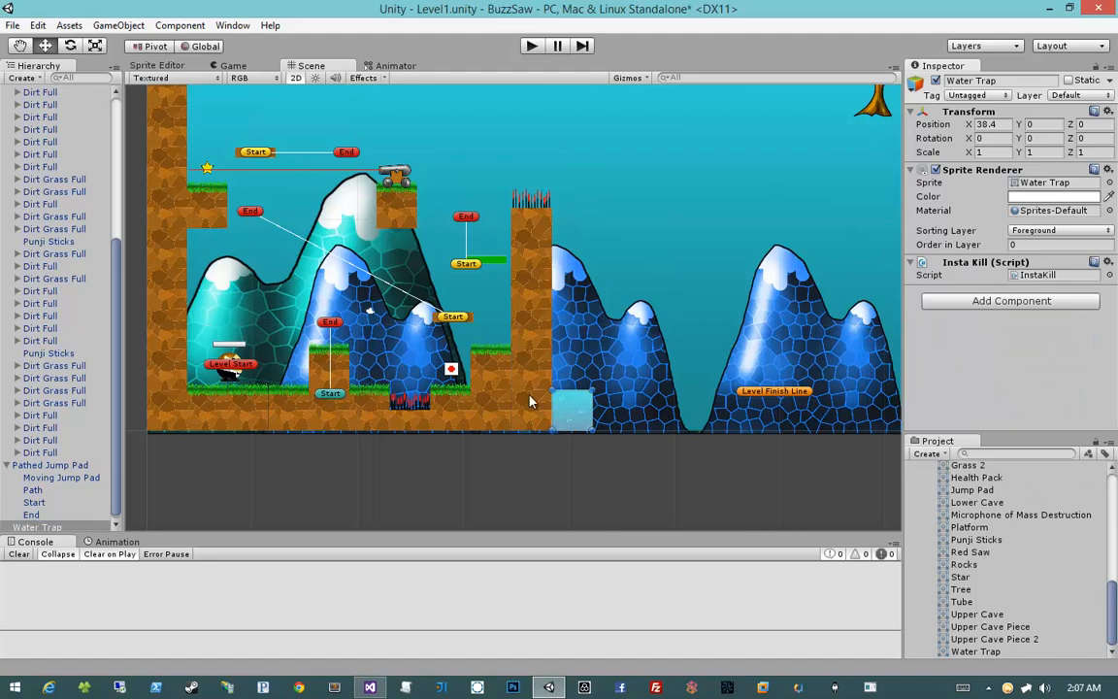
Add a Box Collider 2D to Water Trap and make it a trigger
{"action": "left_click", "coordinate": [1027, 302]}
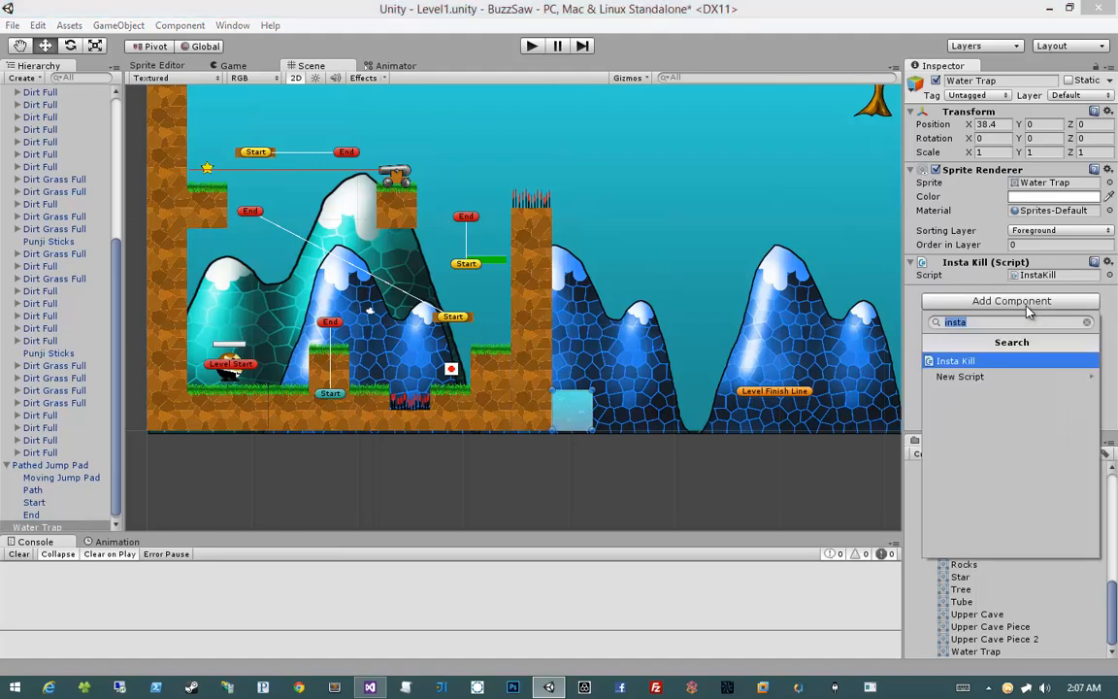
{"action": "type", "text": "box"}
{"action": "key", "text": "Down"}
{"action": "key", "text": "Return"}
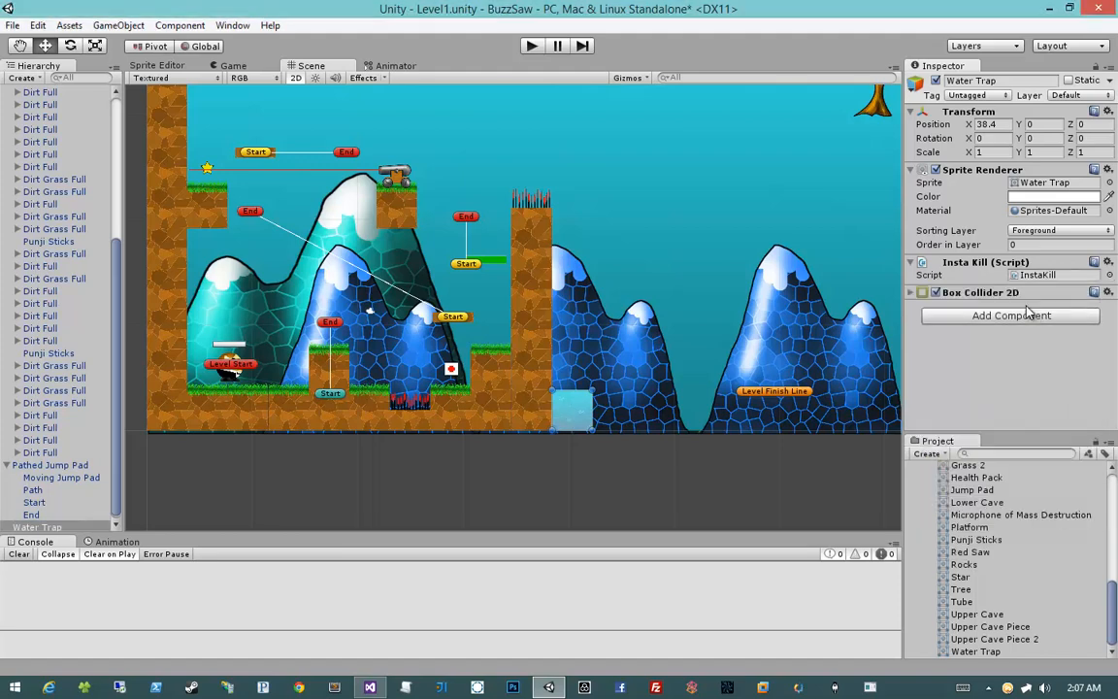
{"action": "left_click", "coordinate": [914, 292]}
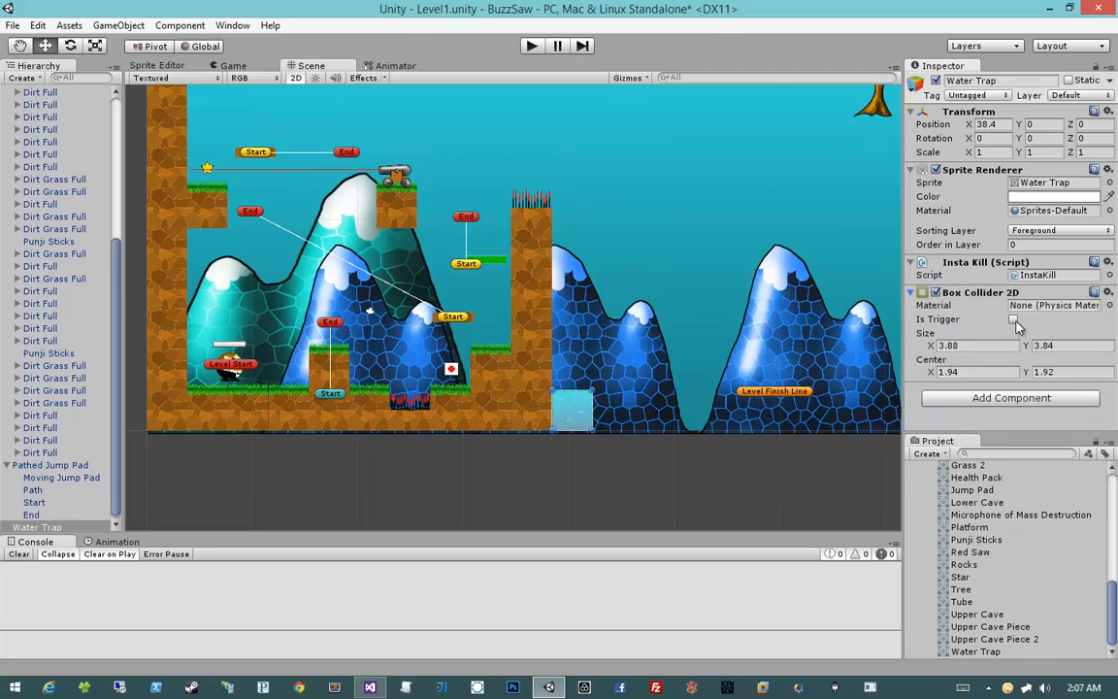
{"action": "left_click", "coordinate": [1014, 321]}
Save Water Trap as a prefab in the Prefabs folder
{"action": "scroll", "coordinate": [1019, 536], "scroll_direction": "up", "scroll_amount": 10}
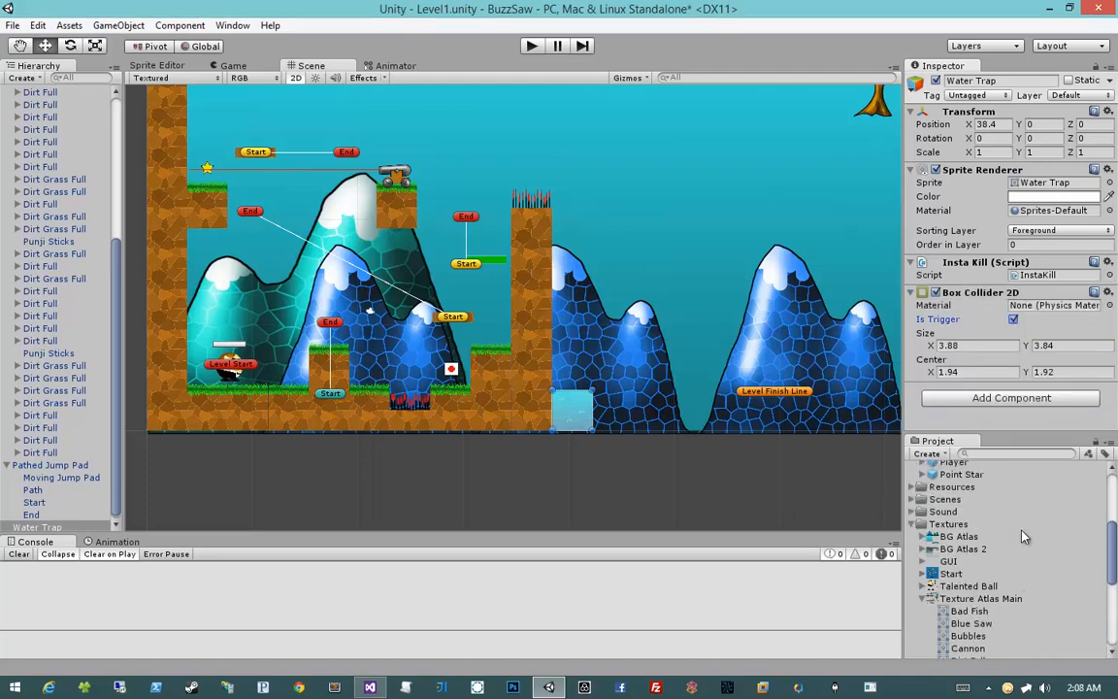
{"action": "scroll", "coordinate": [990, 532], "scroll_direction": "down", "scroll_amount": 10}
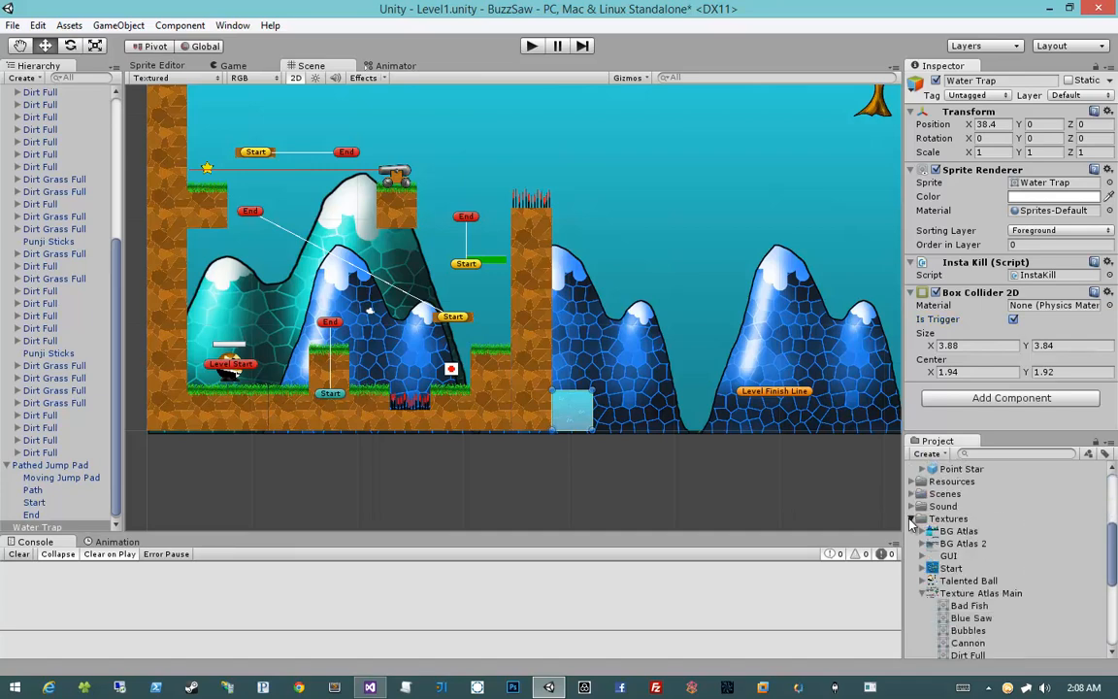
{"action": "scroll", "coordinate": [980, 531], "scroll_direction": "up", "scroll_amount": 10}
{"action": "scroll", "coordinate": [966, 529], "scroll_direction": "down", "scroll_amount": 2}
{"action": "scroll", "coordinate": [961, 529], "scroll_direction": "up", "scroll_amount": 3}
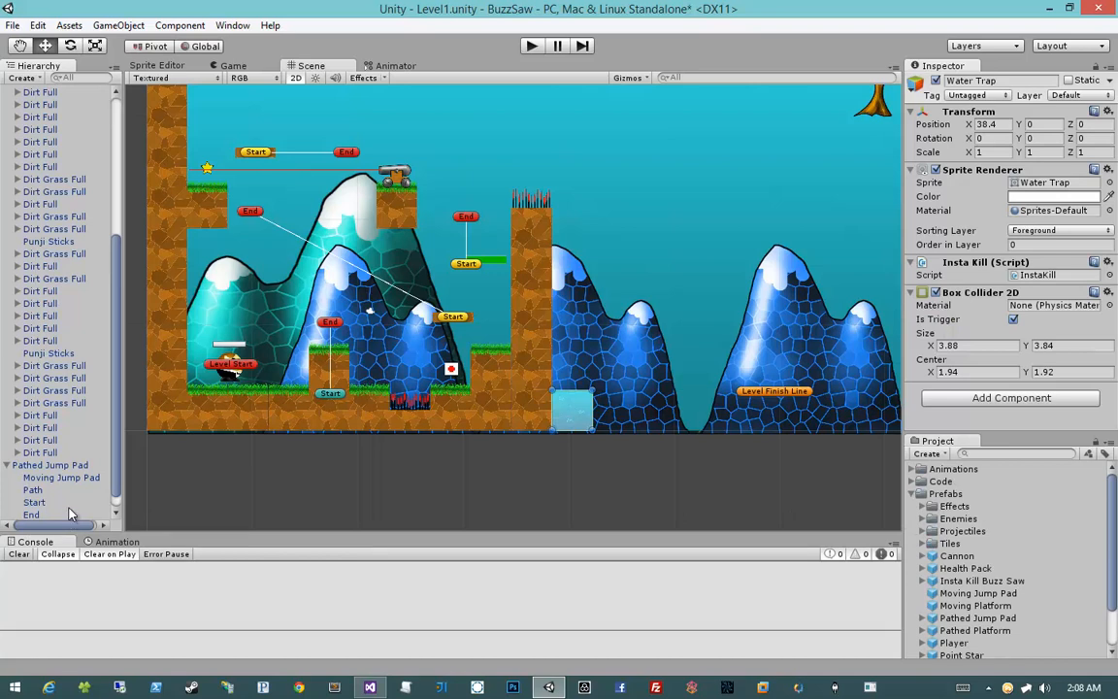
{"action": "scroll", "coordinate": [60, 472], "scroll_direction": "down", "scroll_amount": 1}
{"action": "left_click_drag", "start_coordinate": [37, 524], "coordinate": [946, 493]}
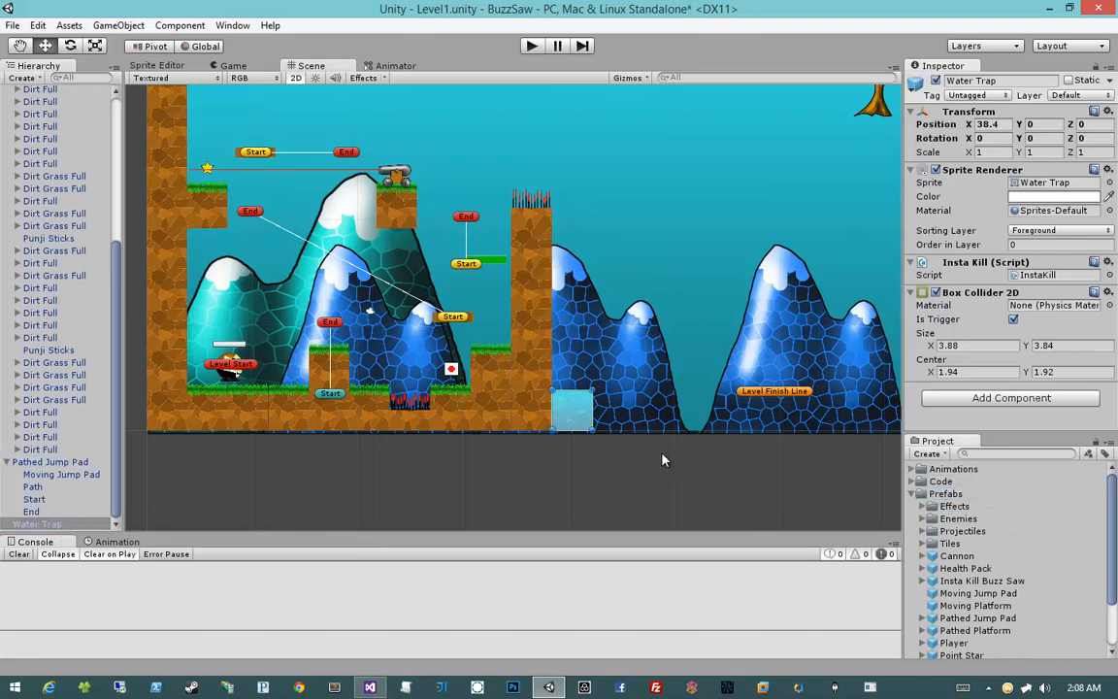
Duplicate the spiked column's two lowest Dirt Full blocks and move the copies to the water trap's far side, at about X 21.53
{"action": "left_click", "coordinate": [524, 417]}
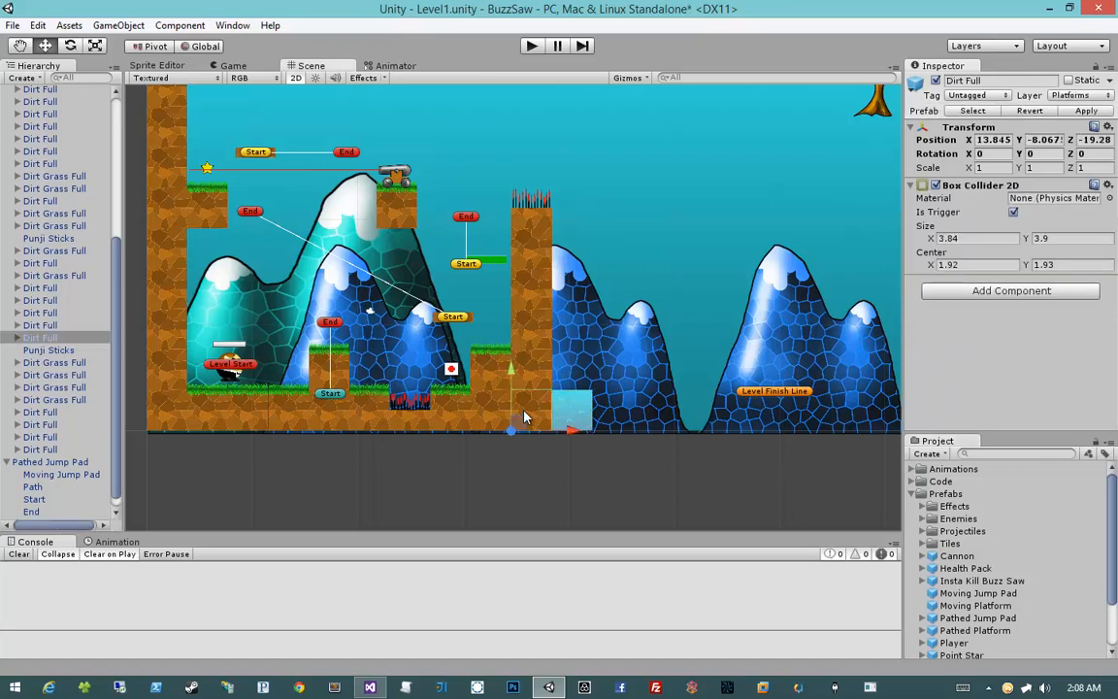
{"action": "left_click", "coordinate": [529, 384], "text": "shift"}
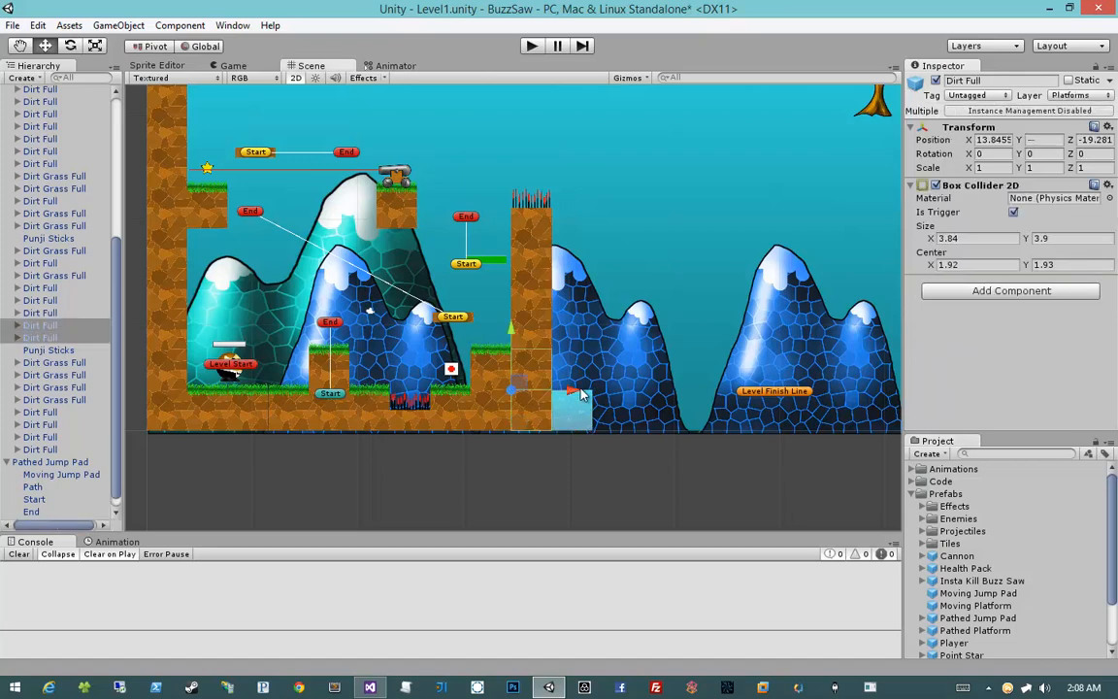
{"action": "key", "text": "ctrl+d"}
{"action": "left_click_drag", "start_coordinate": [575, 394], "coordinate": [657, 392]}
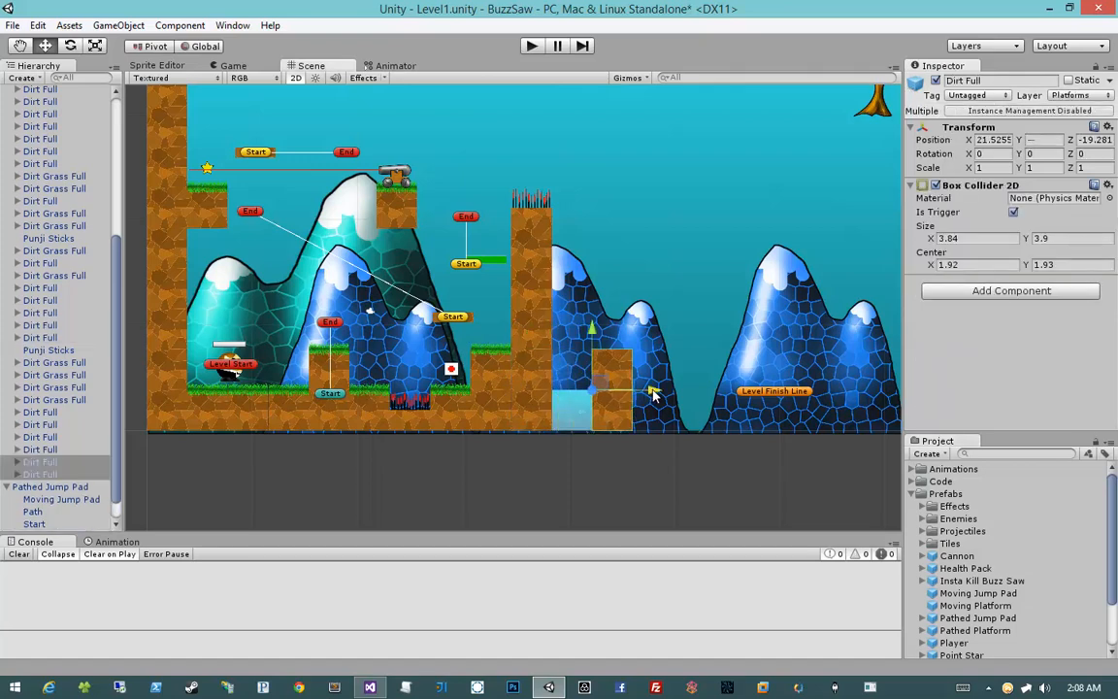
{"action": "left_click", "coordinate": [651, 465]}
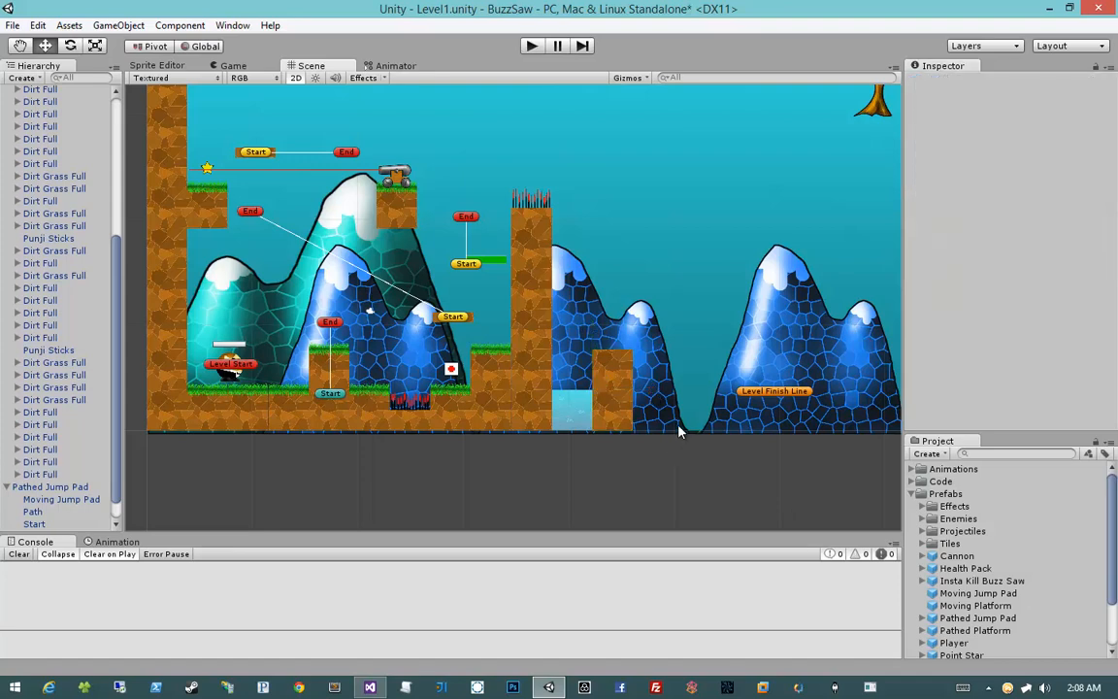
Duplicate the Dirt Grass Full block beside the tall spiked column and place the copy atop the two Dirt Full blocks past the water trap
{"action": "left_click", "coordinate": [484, 379]}
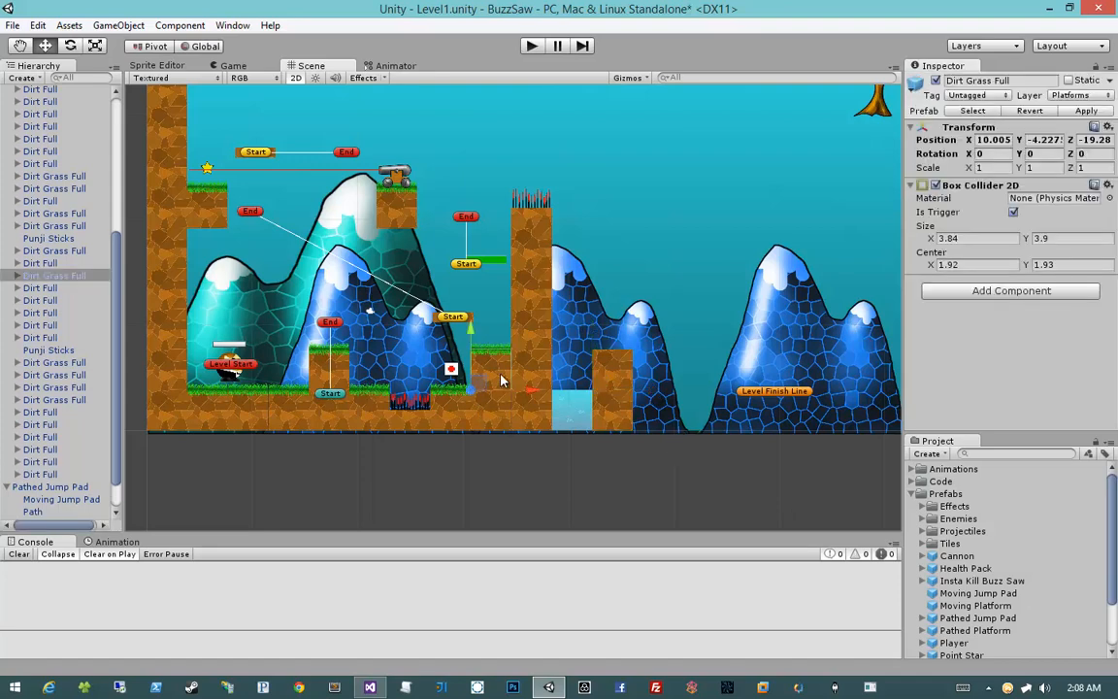
{"action": "left_click_drag", "start_coordinate": [488, 388], "coordinate": [604, 346]}
{"action": "left_click", "coordinate": [634, 486]}
{"action": "middle_click_drag", "start_coordinate": [619, 429], "coordinate": [638, 462]}
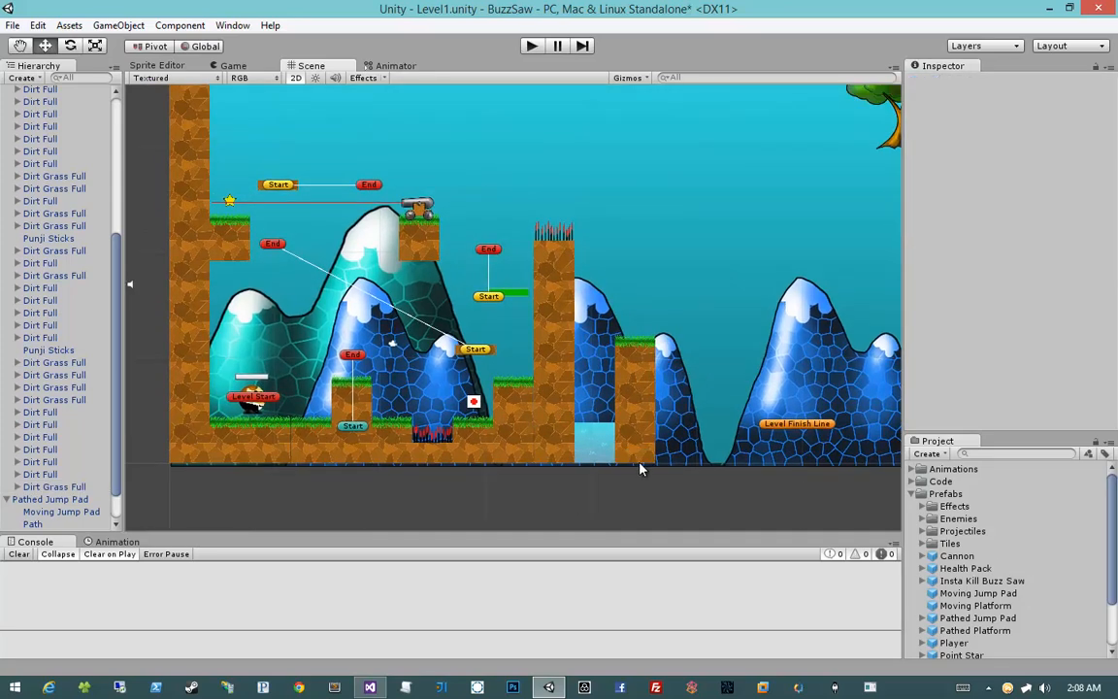
Place a Point Star prefab just above the grass-topped column past the water trap
{"action": "scroll", "coordinate": [965, 611], "scroll_direction": "down", "scroll_amount": 2}
{"action": "left_click_drag", "start_coordinate": [961, 608], "coordinate": [637, 328]}
{"action": "left_click", "coordinate": [602, 493]}
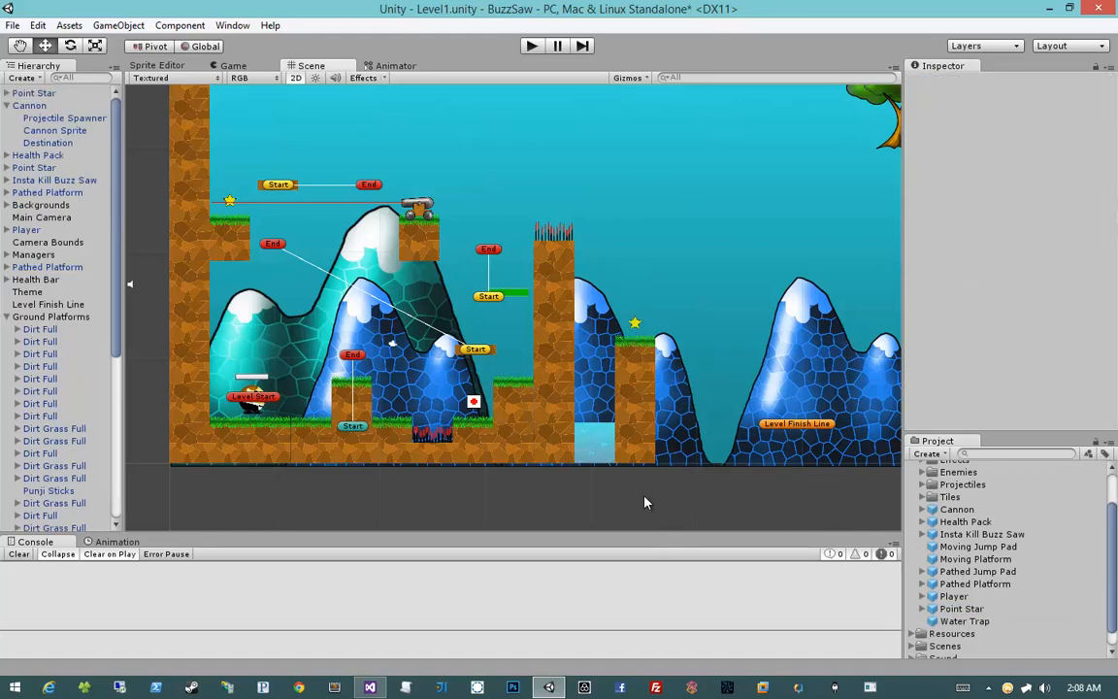
Duplicate Level Start under Managers and move the copy above the column past the water trap, at about X 19.21, Y 0.64
{"action": "left_click", "coordinate": [7, 316]}
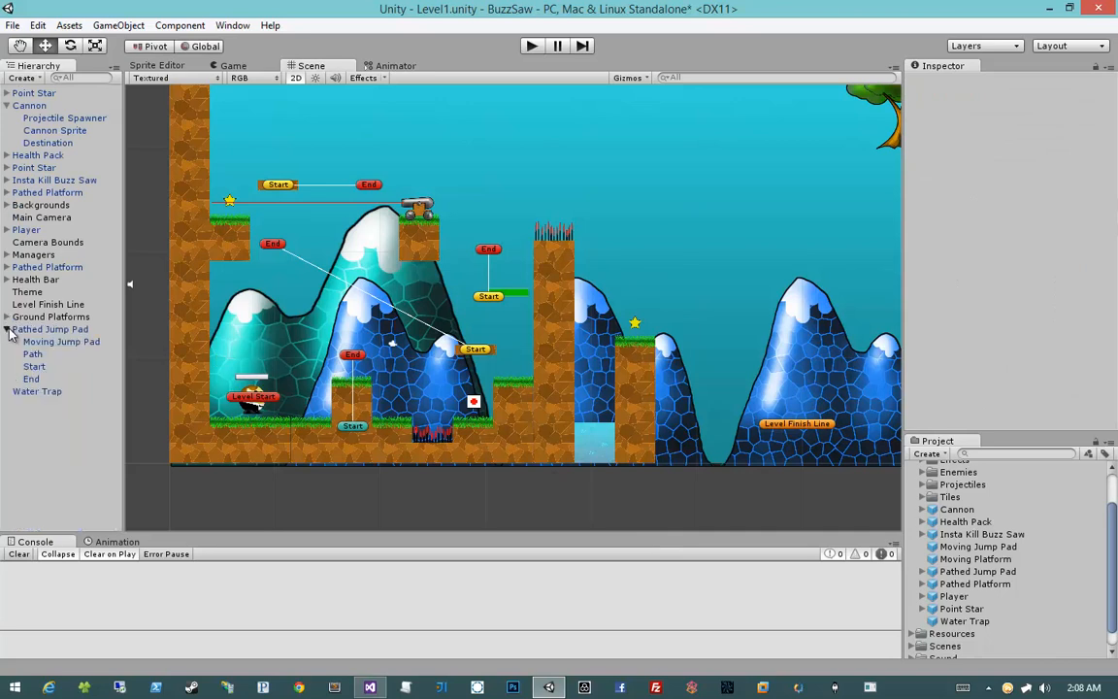
{"action": "left_click", "coordinate": [7, 329]}
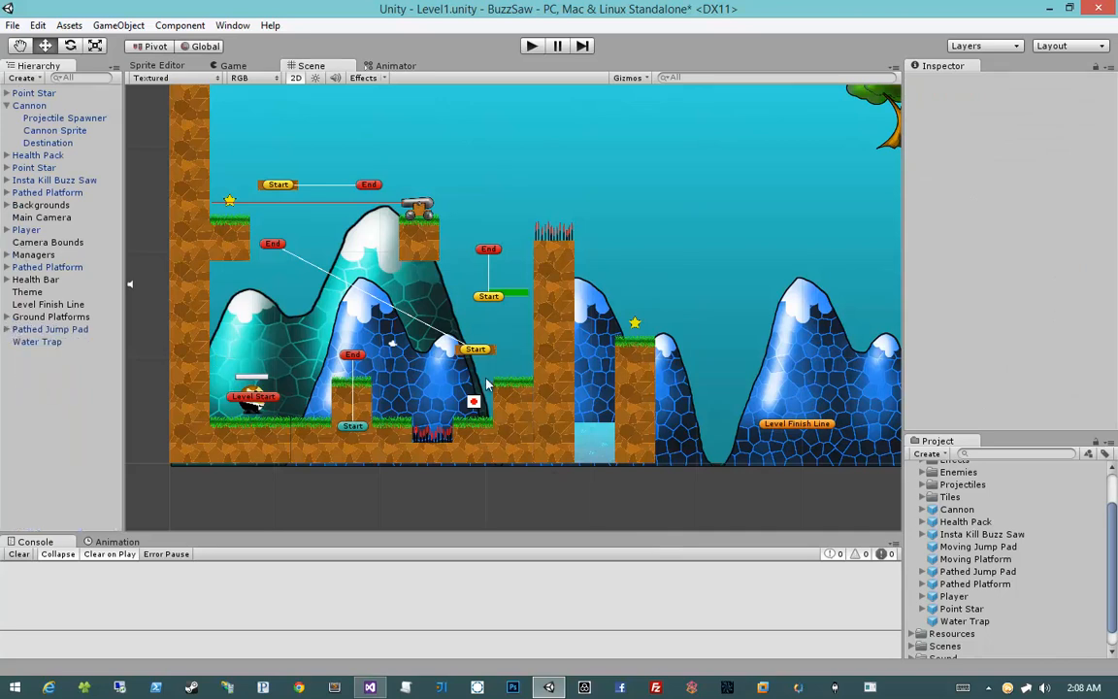
{"action": "left_click", "coordinate": [6, 254]}
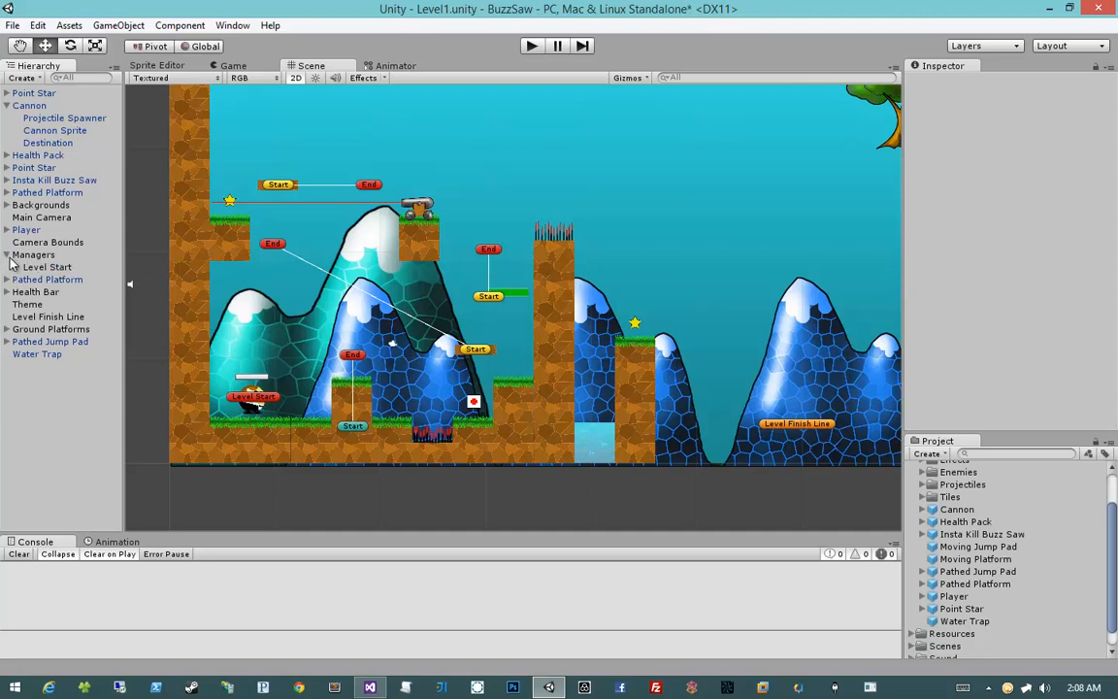
{"action": "left_click", "coordinate": [31, 265]}
{"action": "left_click", "coordinate": [33, 254]}
{"action": "left_click", "coordinate": [39, 267]}
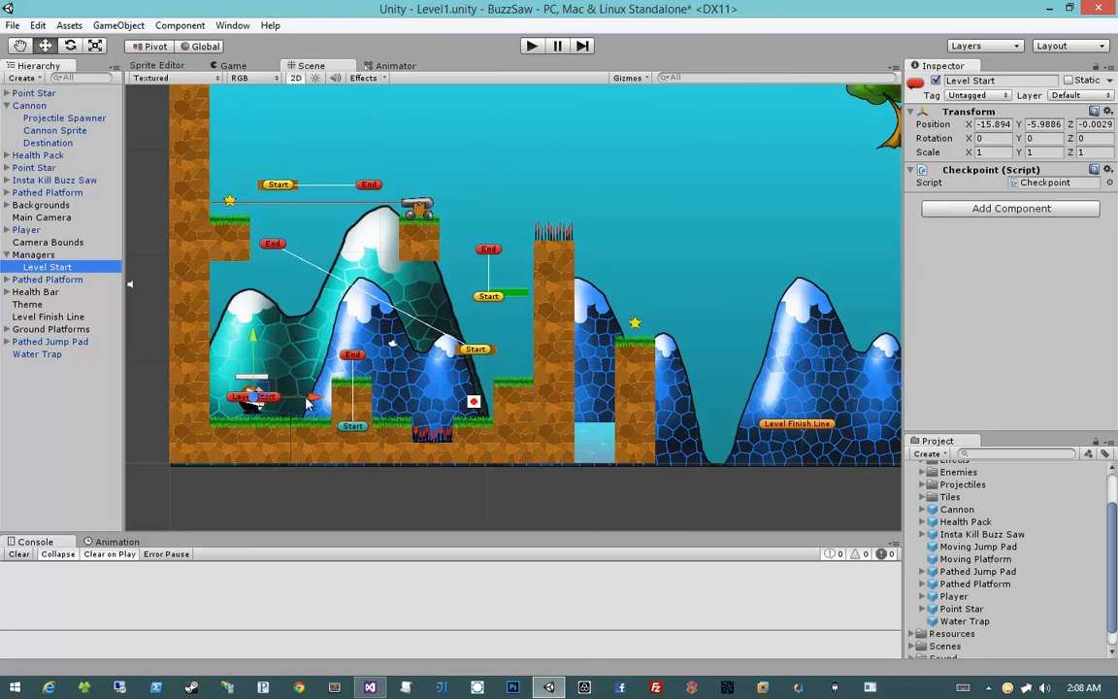
{"action": "key", "text": "ctrl+d"}
{"action": "left_click_drag", "start_coordinate": [309, 400], "coordinate": [681, 331]}
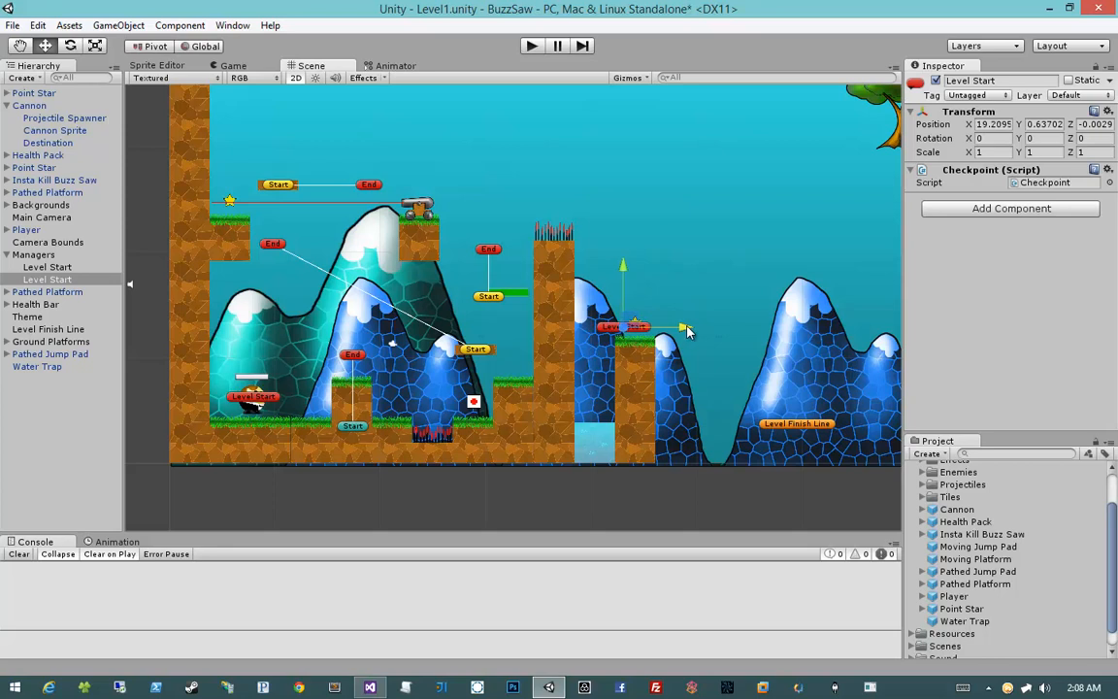
Rename the duplicated Level Start object as Checkpoint 1
{"action": "left_click", "coordinate": [27, 279]}
{"action": "key", "text": "F2"}
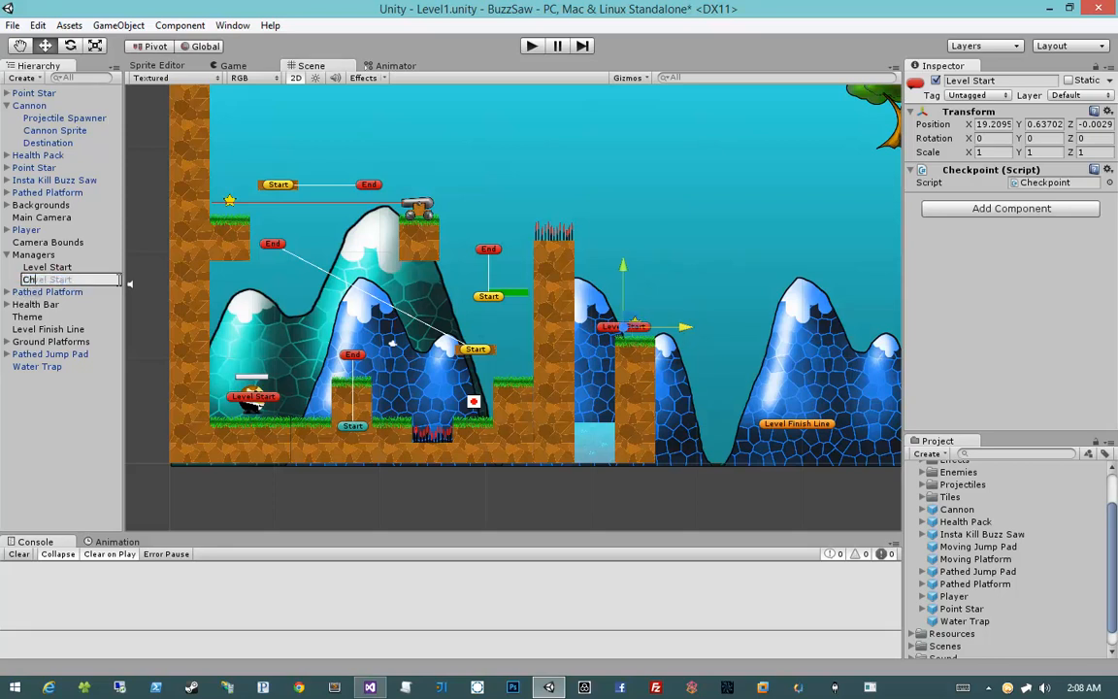
{"action": "type", "text": "Checkpoint 1"}
{"action": "key", "text": "Return"}
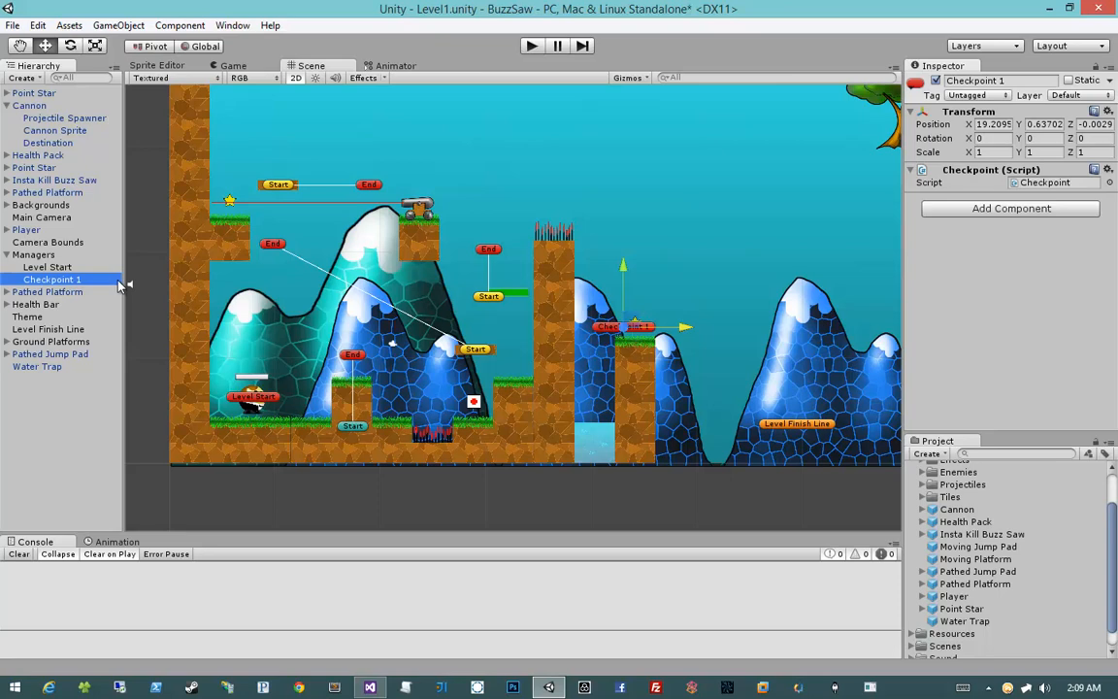
Duplicate the checkpoint column's Dirt Grass Full cap and lay three copies as ground directly beyond the column
{"action": "middle_click_drag", "start_coordinate": [647, 358], "coordinate": [513, 350]}
{"action": "scroll", "coordinate": [513, 350], "scroll_direction": "down", "scroll_amount": 2}
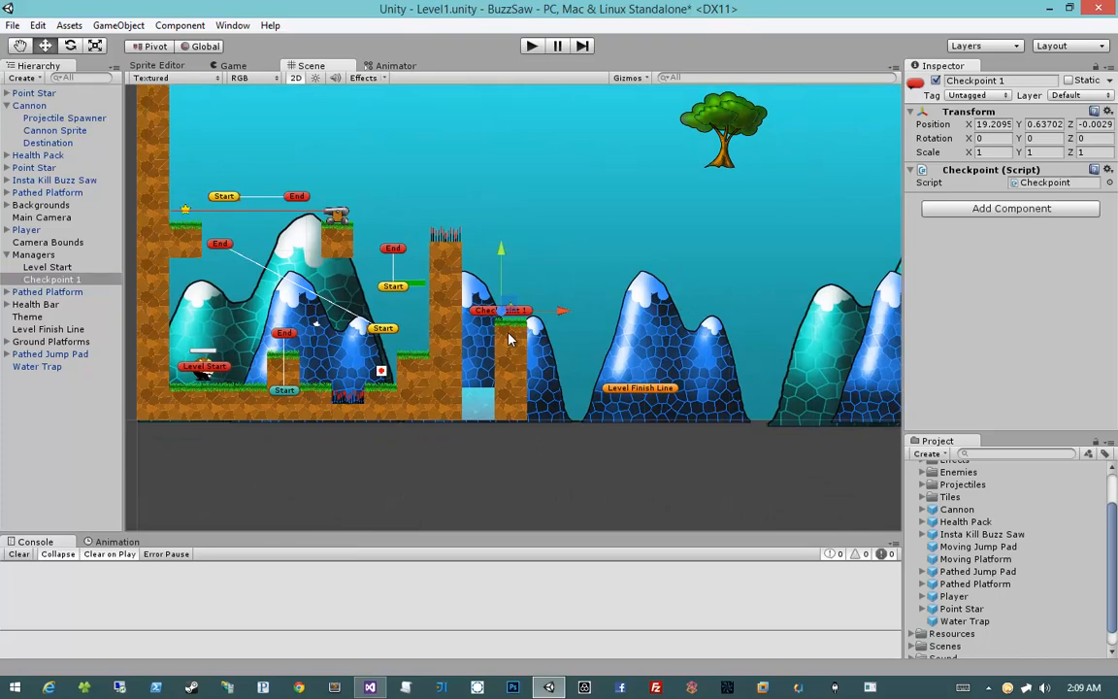
{"action": "left_click", "coordinate": [507, 340]}
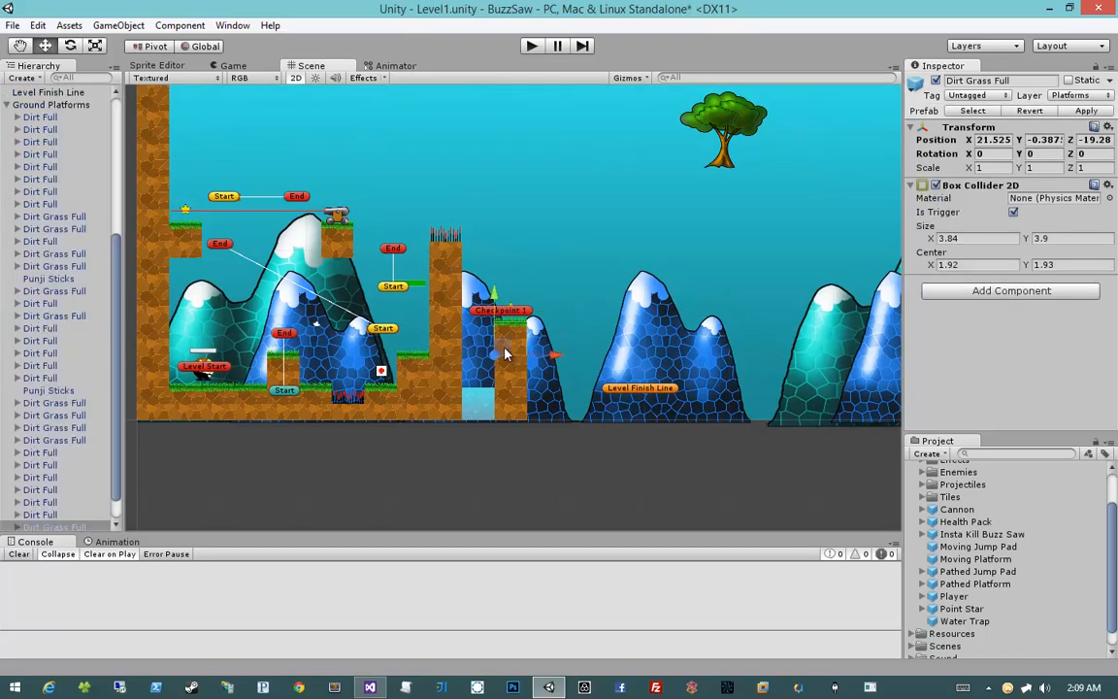
{"action": "left_click_drag", "start_coordinate": [504, 355], "coordinate": [602, 417]}
Move Level Finish Line out of the building area to about X 89.13, Y 32.88
{"action": "left_click", "coordinate": [641, 387]}
{"action": "scroll", "coordinate": [641, 388], "scroll_direction": "down", "scroll_amount": 3}
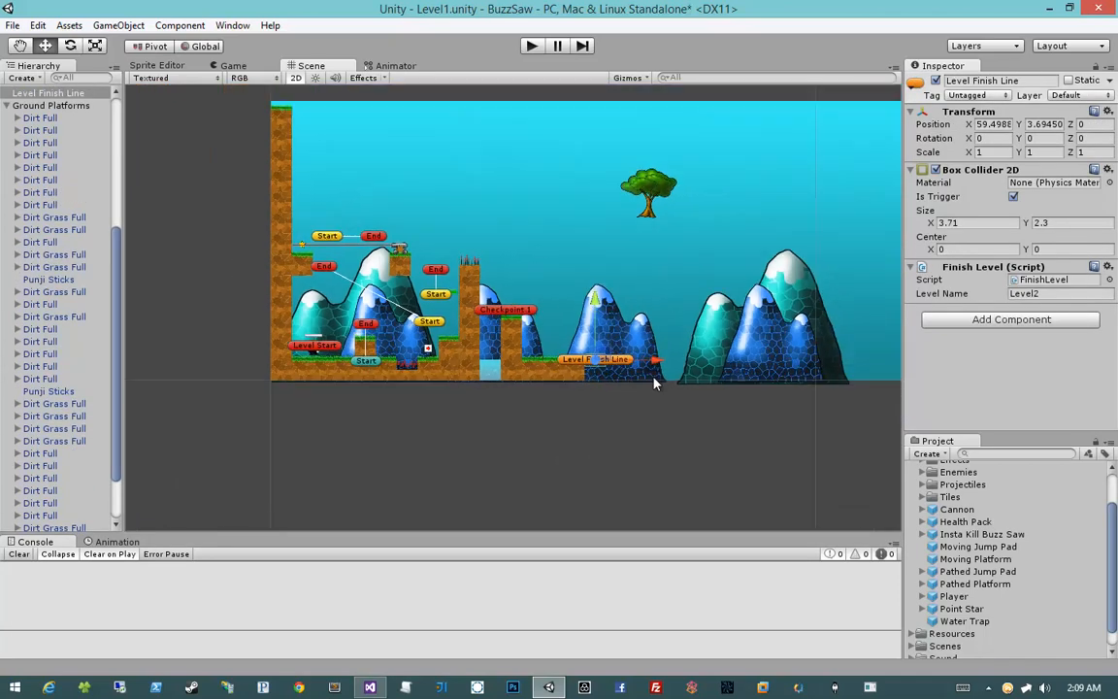
{"action": "left_click_drag", "start_coordinate": [597, 361], "coordinate": [753, 208]}
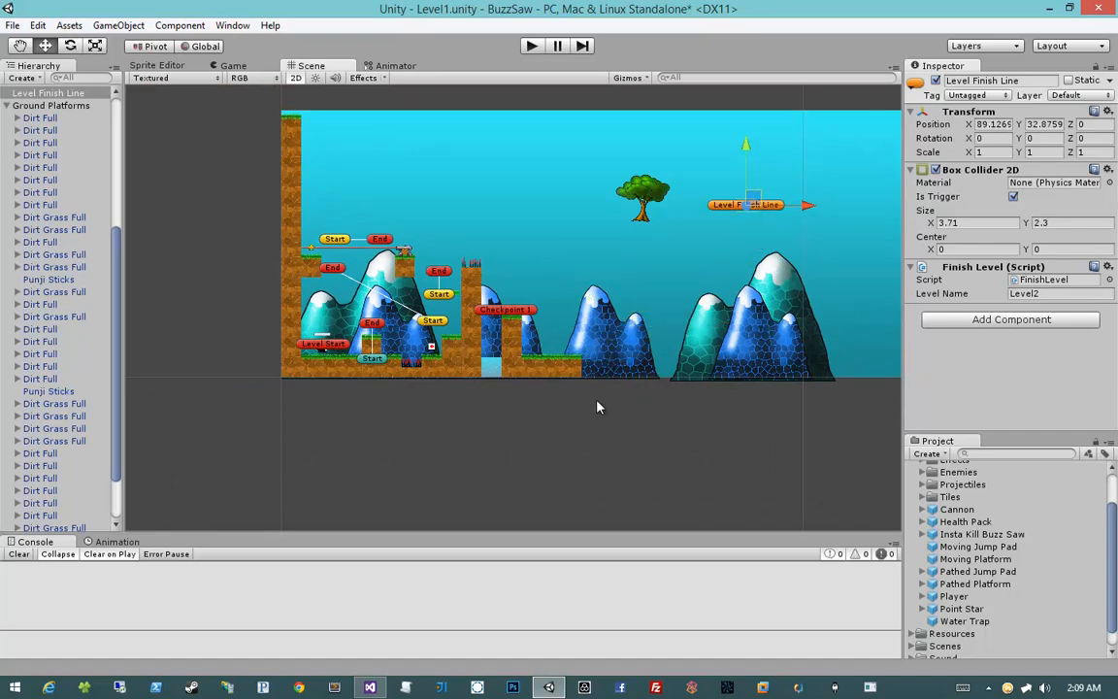
Duplicate the Punji Sticks atop the tall column and place the copy at the ground's end, at about X 36.89, Y -8.07
{"action": "scroll", "coordinate": [595, 425], "scroll_direction": "up", "scroll_amount": 1}
{"action": "scroll", "coordinate": [595, 426], "scroll_direction": "up", "scroll_amount": 2}
{"action": "middle_click_drag", "start_coordinate": [553, 375], "coordinate": [445, 330]}
{"action": "scroll", "coordinate": [399, 295], "scroll_direction": "down", "scroll_amount": 1}
{"action": "scroll", "coordinate": [399, 296], "scroll_direction": "up", "scroll_amount": 2}
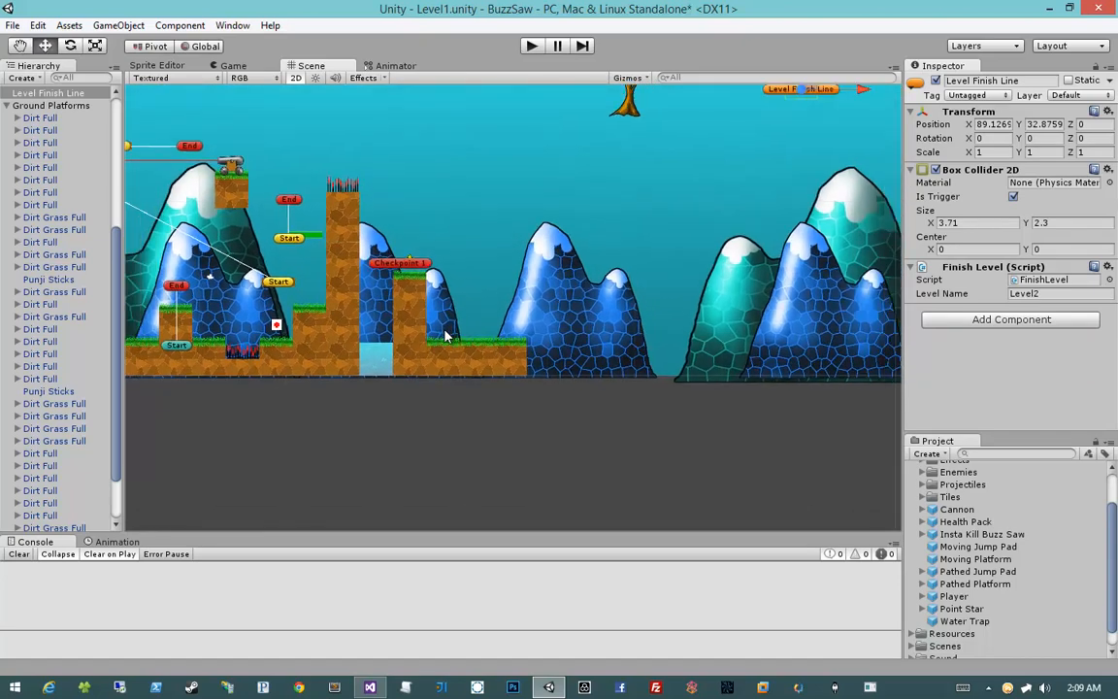
{"action": "left_click", "coordinate": [337, 197]}
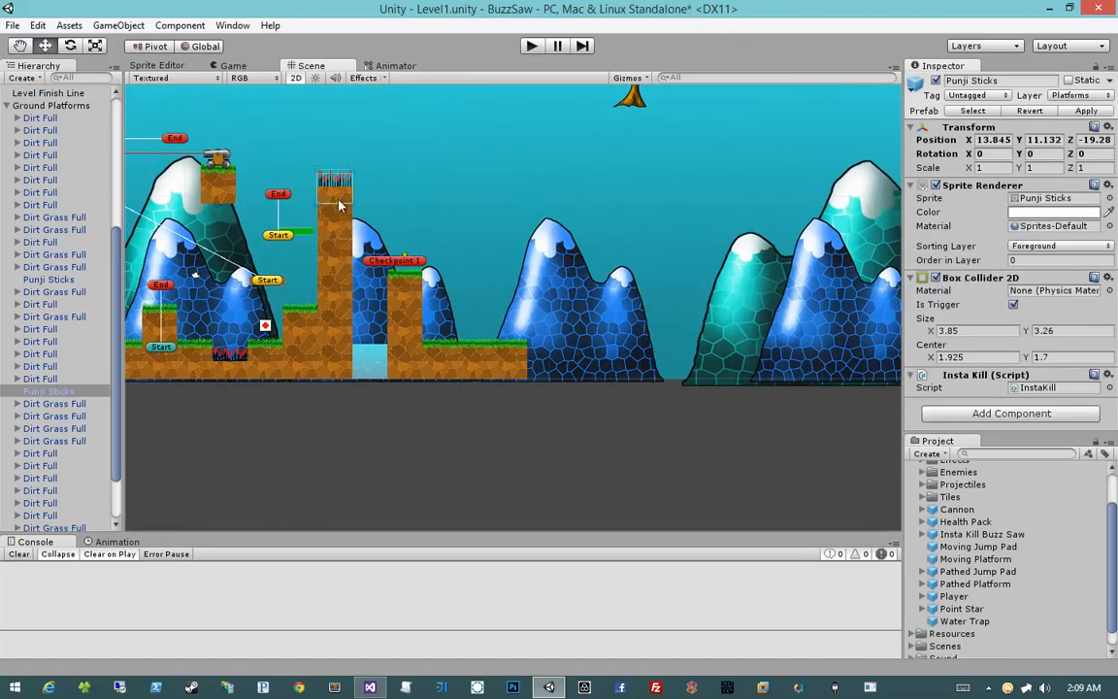
{"action": "left_click_drag", "start_coordinate": [337, 197], "coordinate": [548, 365]}
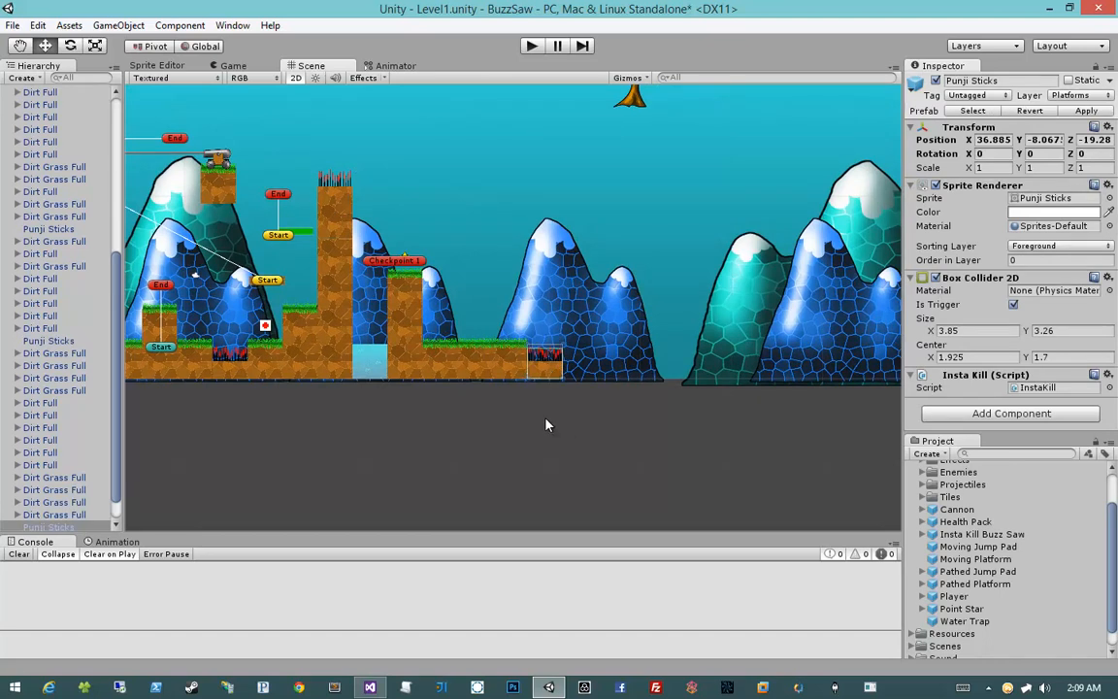
Extend the ground with a Dirt Grass Full copy at about X 40.73 and a Punji Sticks copy at about X 44.57
{"action": "left_click", "coordinate": [488, 376]}
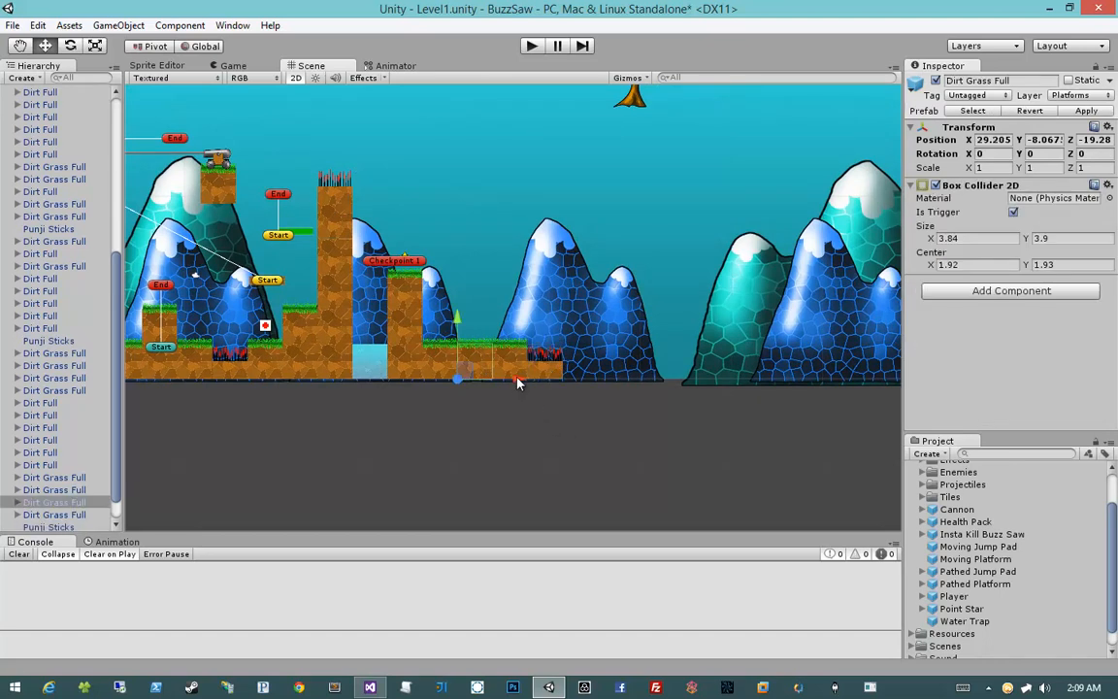
{"action": "left_click_drag", "start_coordinate": [517, 382], "coordinate": [624, 381]}
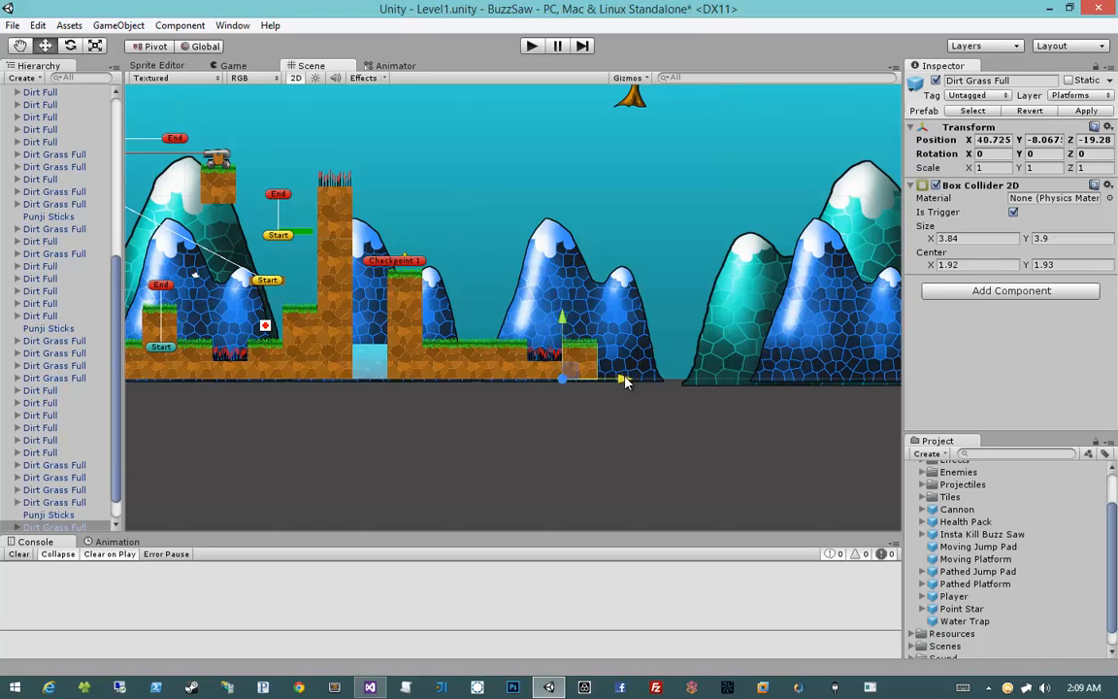
{"action": "left_click", "coordinate": [548, 377]}
{"action": "left_click_drag", "start_coordinate": [551, 371], "coordinate": [621, 371]}
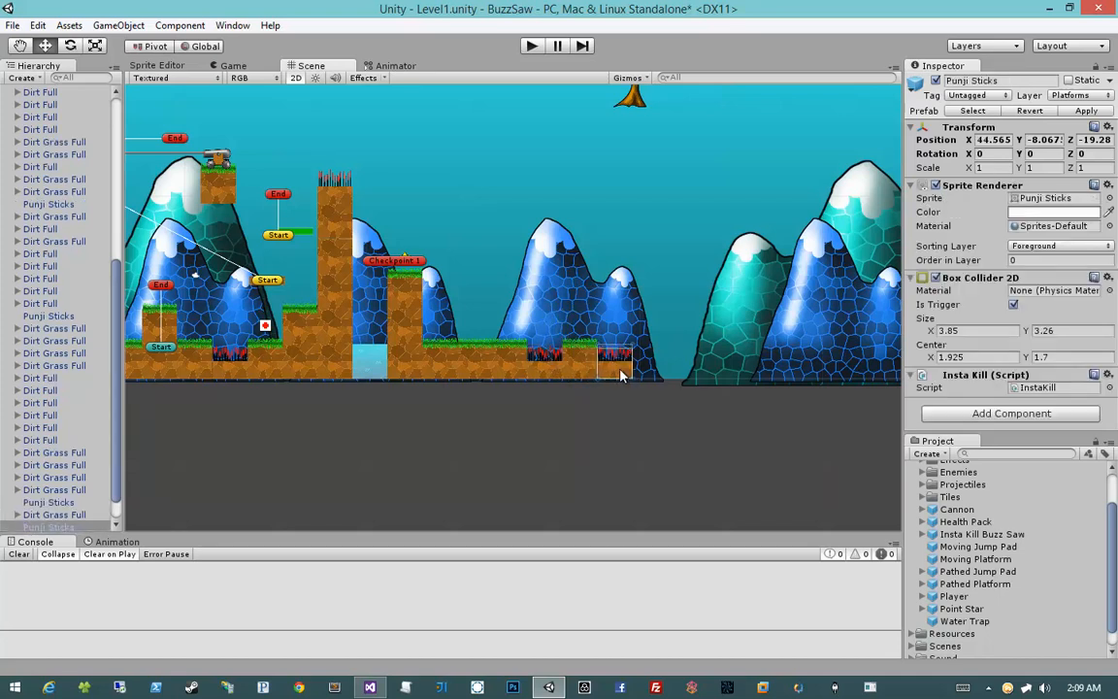
Extend the ground with a Dirt Grass Full copy at about X 48.41 and a Punji Sticks copy at about X 52.25
{"action": "middle_click_drag", "start_coordinate": [676, 361], "coordinate": [607, 375]}
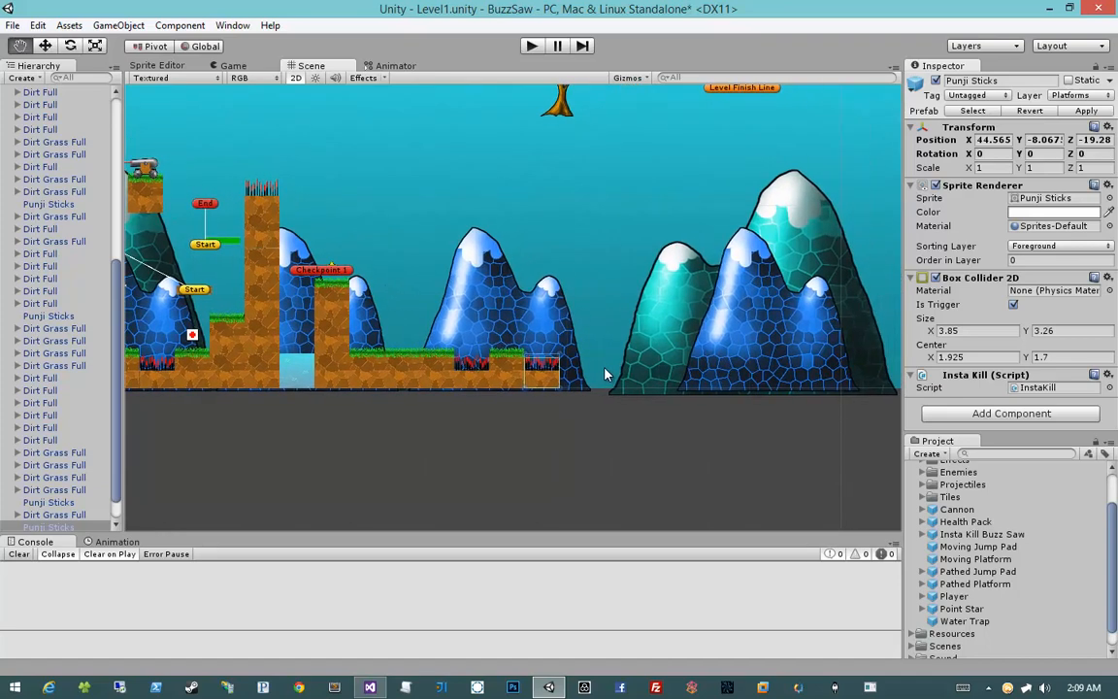
{"action": "left_click", "coordinate": [512, 382]}
{"action": "left_click_drag", "start_coordinate": [548, 390], "coordinate": [618, 390]}
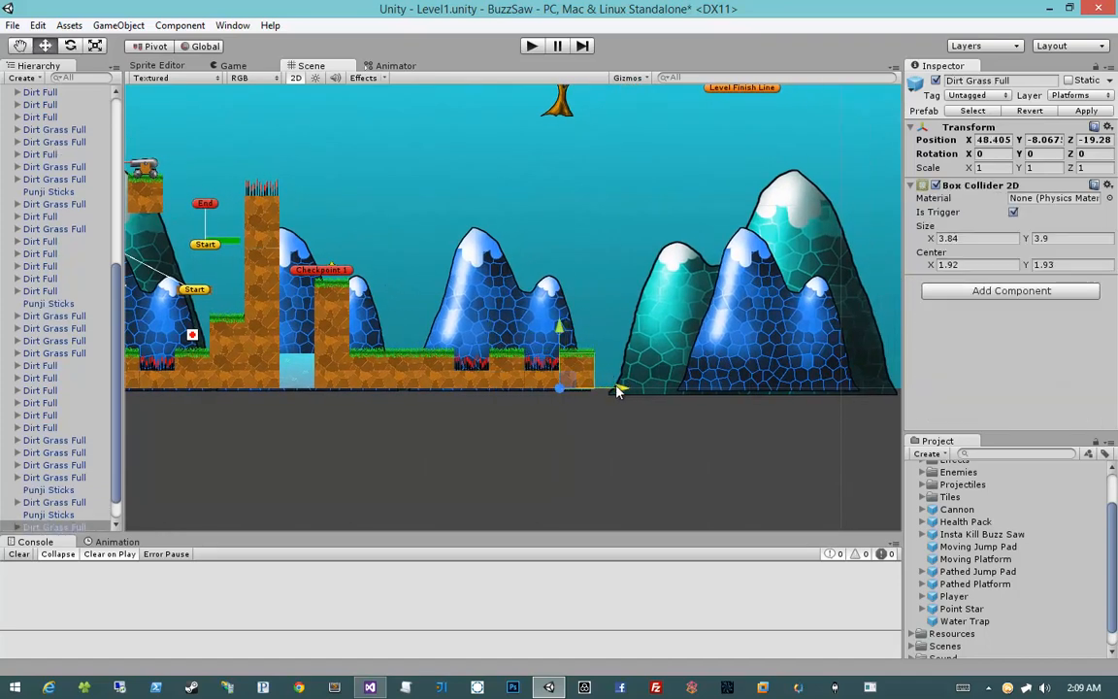
{"action": "left_click", "coordinate": [543, 379]}
{"action": "key", "text": "ctrl+d"}
{"action": "left_click_drag", "start_coordinate": [547, 380], "coordinate": [615, 378], "text": "ctrl"}
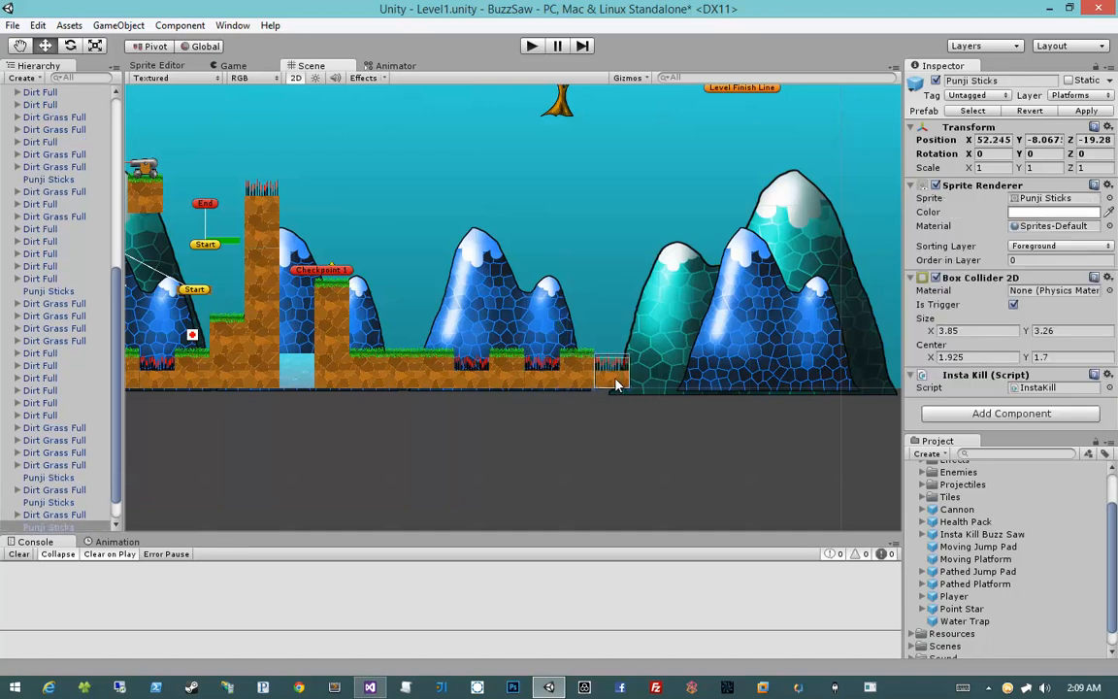
Duplicate a Dirt Grass Full block and place the copy after the last Punji Sticks, at about X 56.09
{"action": "middle_click_drag", "start_coordinate": [614, 381], "coordinate": [567, 380]}
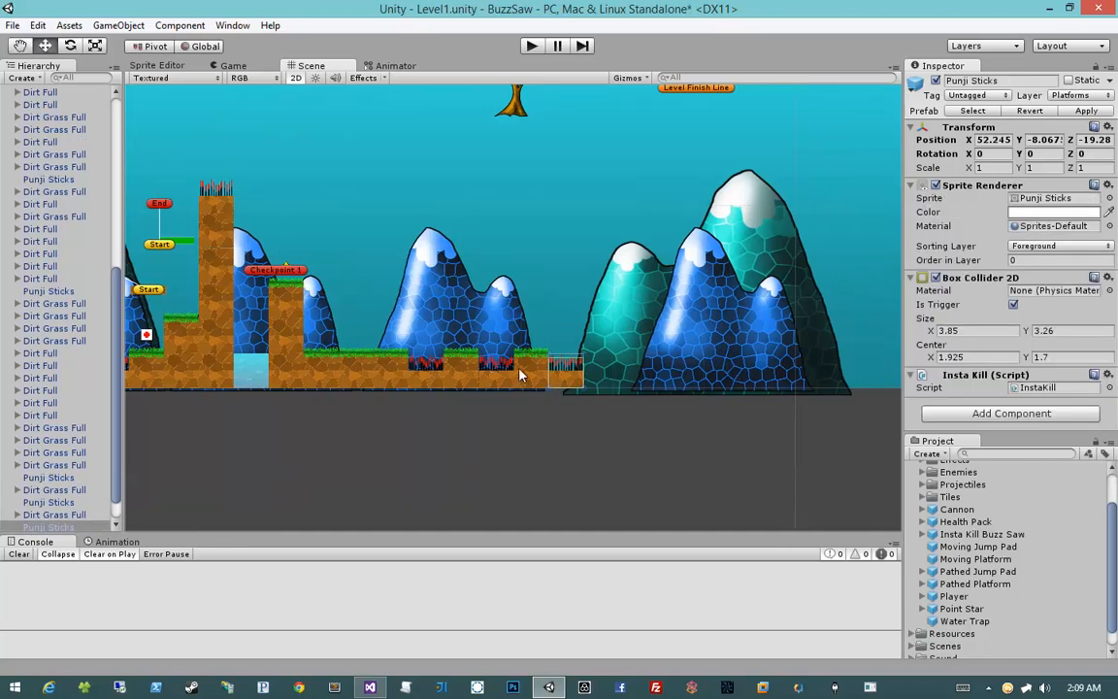
{"action": "left_click", "coordinate": [520, 375]}
{"action": "key", "text": "ctrl+d"}
{"action": "left_click_drag", "start_coordinate": [607, 388], "coordinate": [642, 388], "text": "ctrl"}
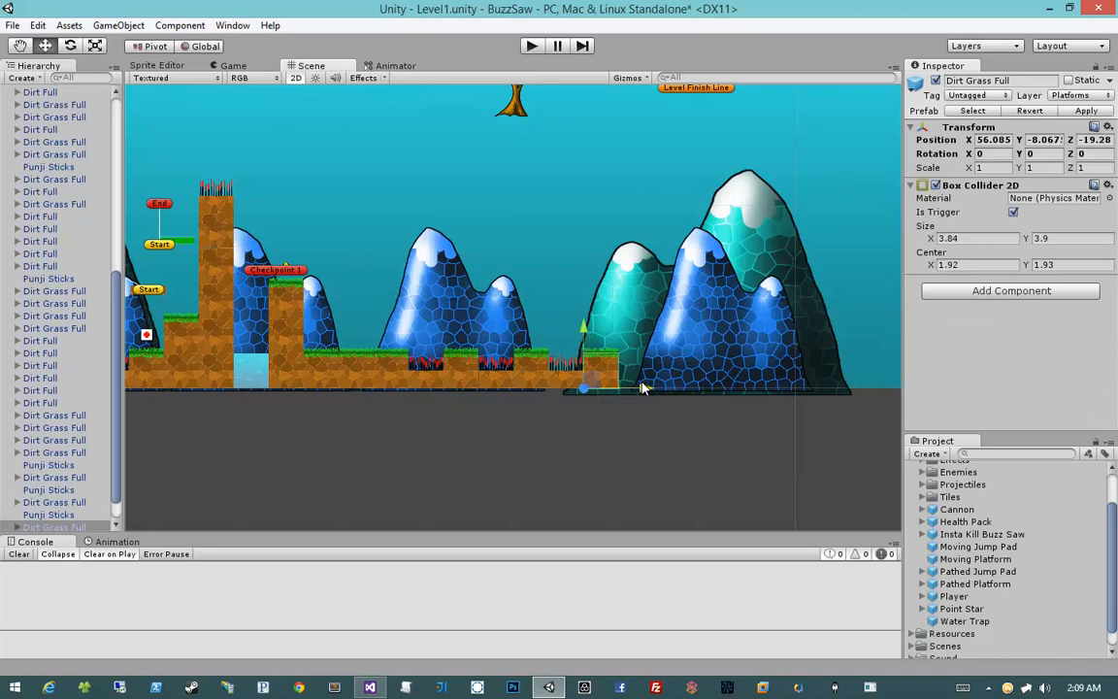
Add two ascending Dirt Grass Full copies as stairs, starting at about X 59.93, Y -4.23, each one block over and up
{"action": "middle_click_drag", "start_coordinate": [643, 388], "coordinate": [584, 376]}
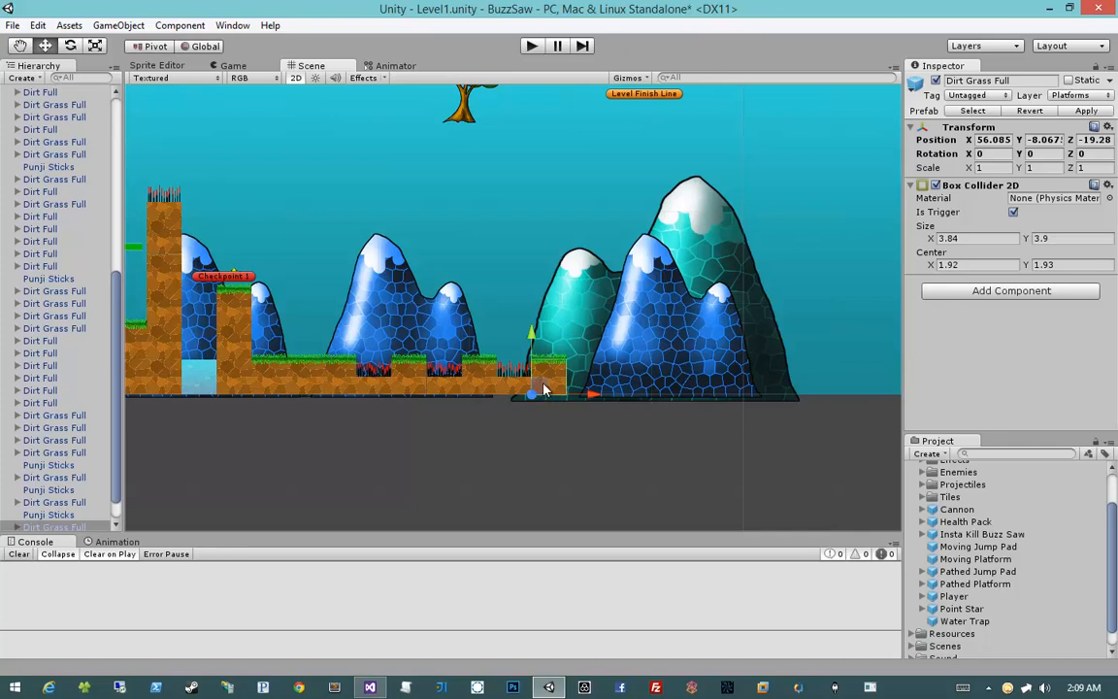
{"action": "left_click_drag", "start_coordinate": [544, 389], "coordinate": [578, 356]}
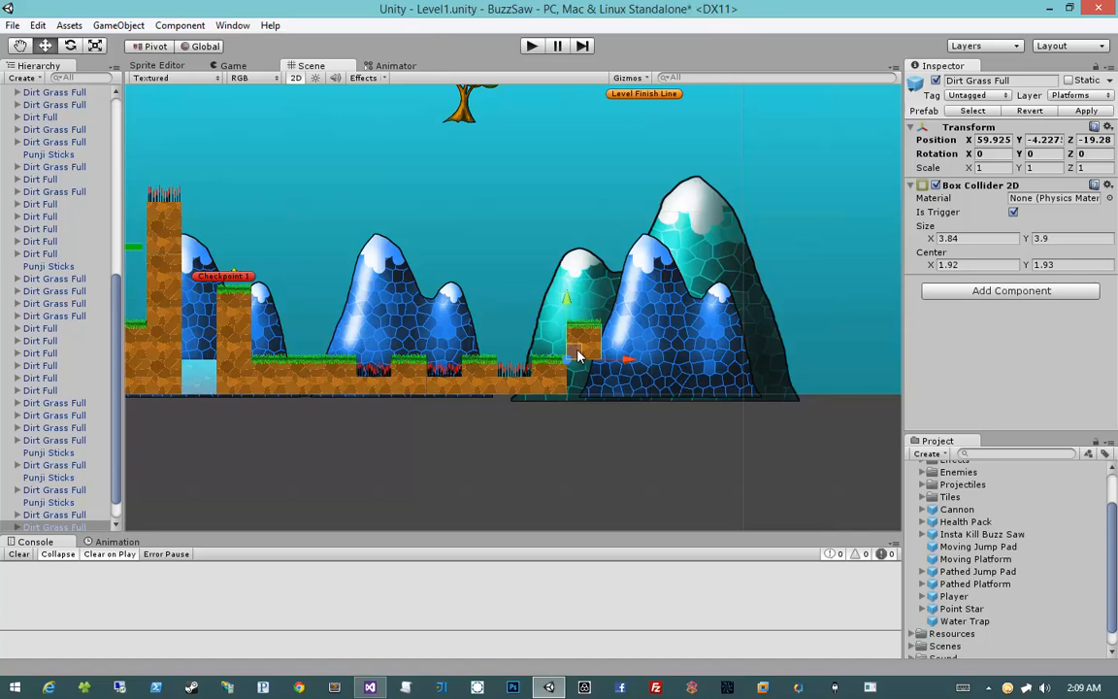
{"action": "scroll", "coordinate": [575, 356], "scroll_direction": "up", "scroll_amount": 5}
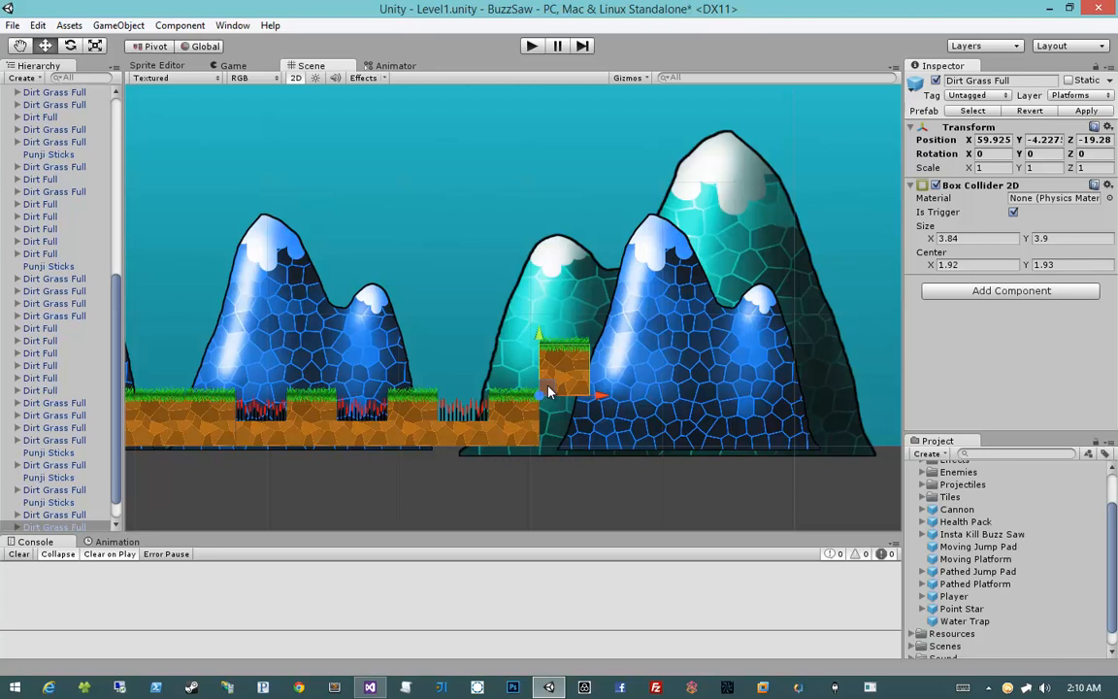
{"action": "key", "text": "ctrl+d"}
{"action": "left_click_drag", "start_coordinate": [550, 391], "coordinate": [596, 340]}
{"action": "left_click", "coordinate": [640, 486]}
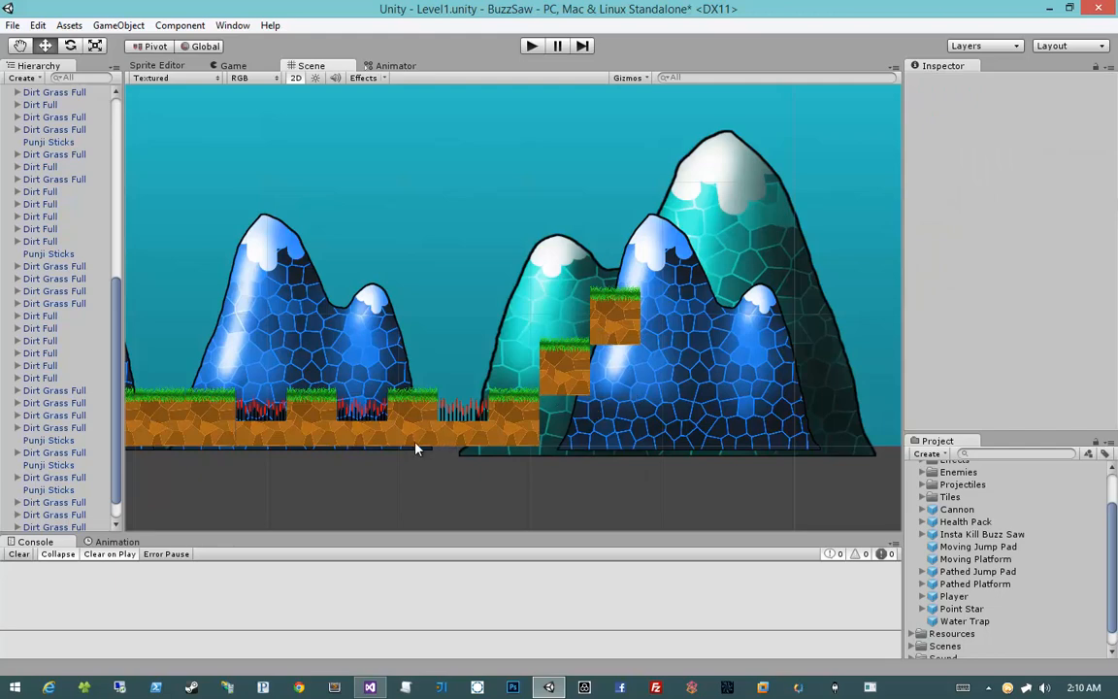
Duplicate the Dirt Full block at the checkpoint column's base and move the copy beneath the first stair, at about X 59.93, Y -8.07
{"action": "scroll", "coordinate": [341, 408], "scroll_direction": "down", "scroll_amount": 5}
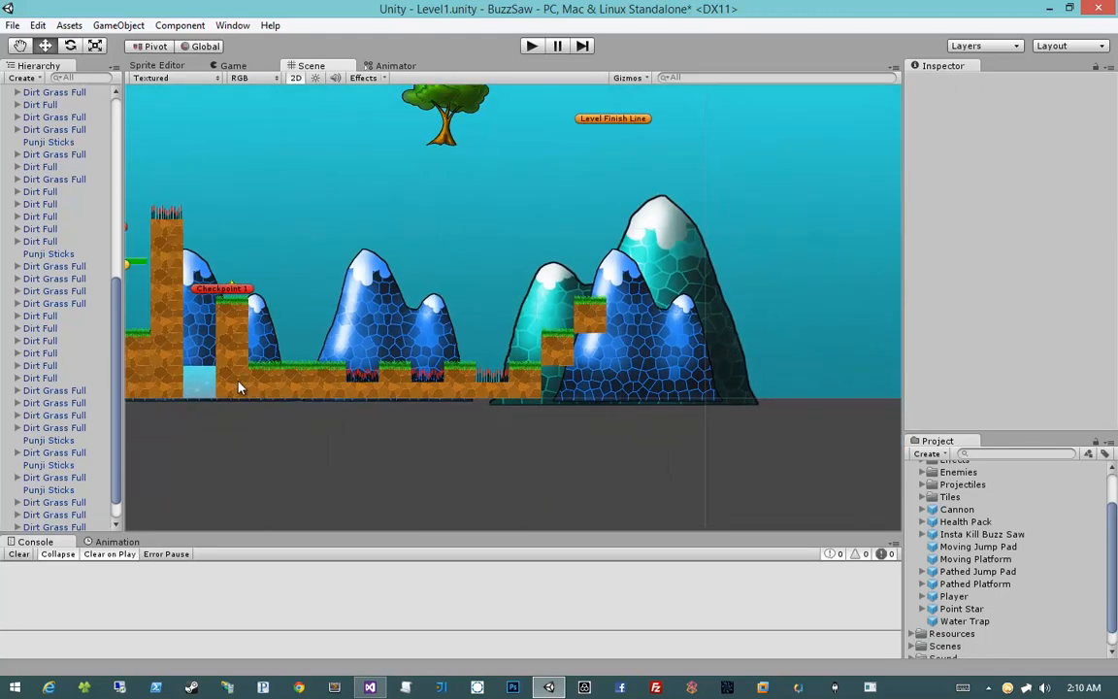
{"action": "left_click", "coordinate": [233, 383]}
{"action": "key", "text": "ctrl+d"}
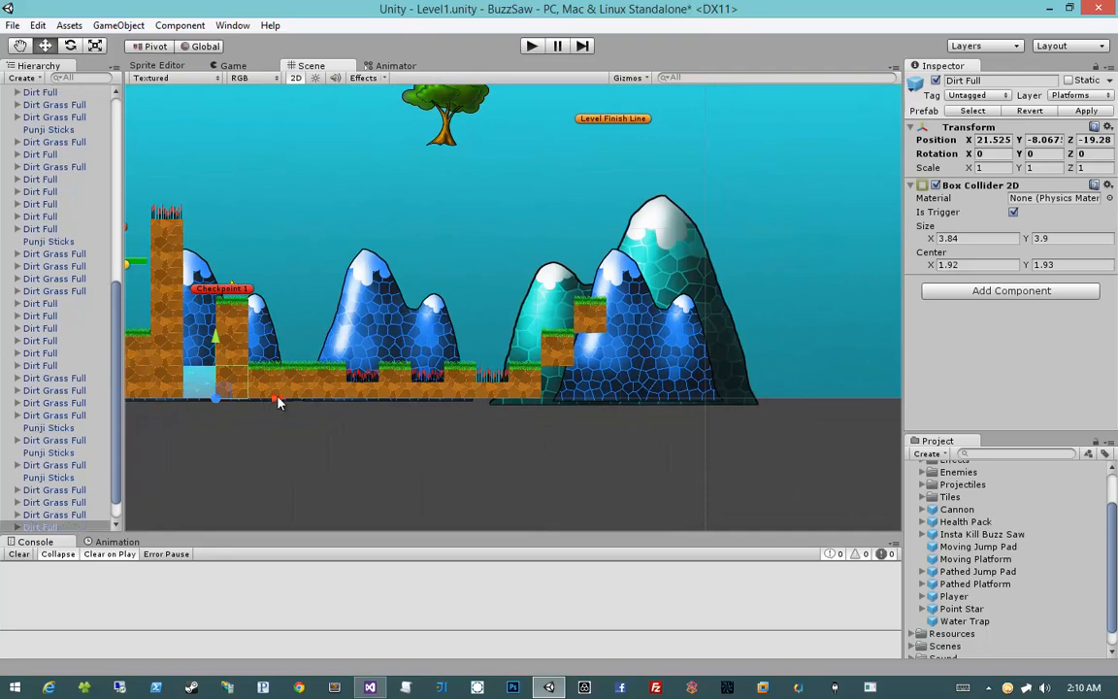
{"action": "left_click_drag", "start_coordinate": [277, 399], "coordinate": [602, 406]}
{"action": "scroll", "coordinate": [582, 418], "scroll_direction": "up", "scroll_amount": 4}
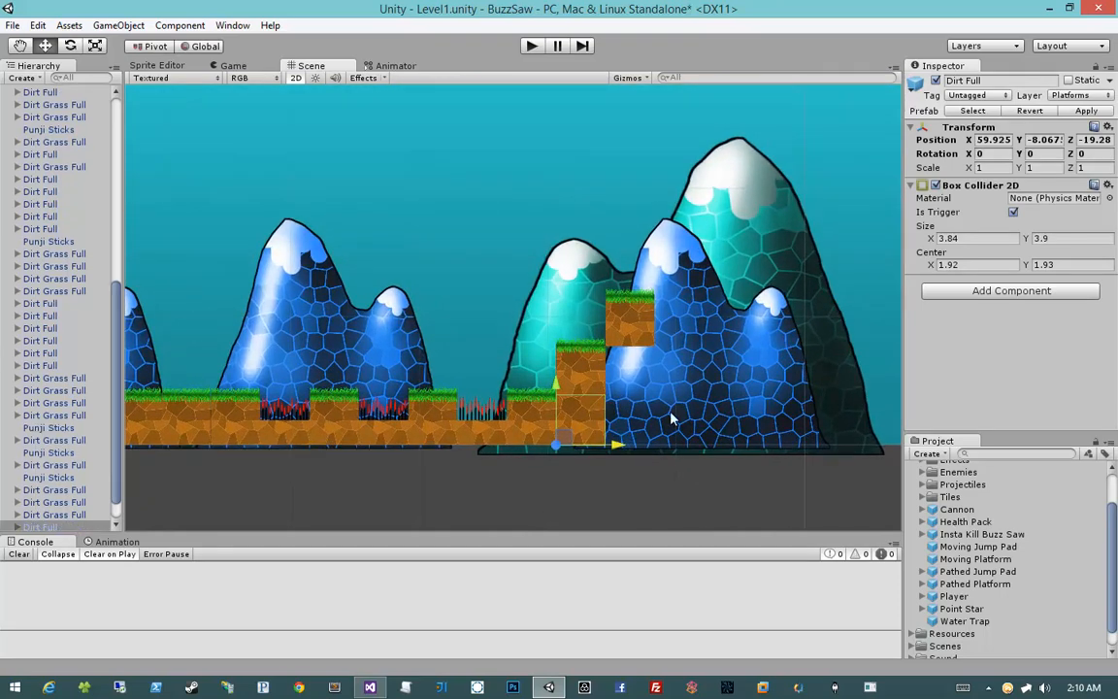
Fill beneath the second stair with two stacked Dirt Full copies at about X 63.77, Y -8.07 and Y -4.23
{"action": "key", "text": "ctrl+d"}
{"action": "left_click_drag", "start_coordinate": [569, 434], "coordinate": [621, 437]}
{"action": "key", "text": "ctrl+d"}
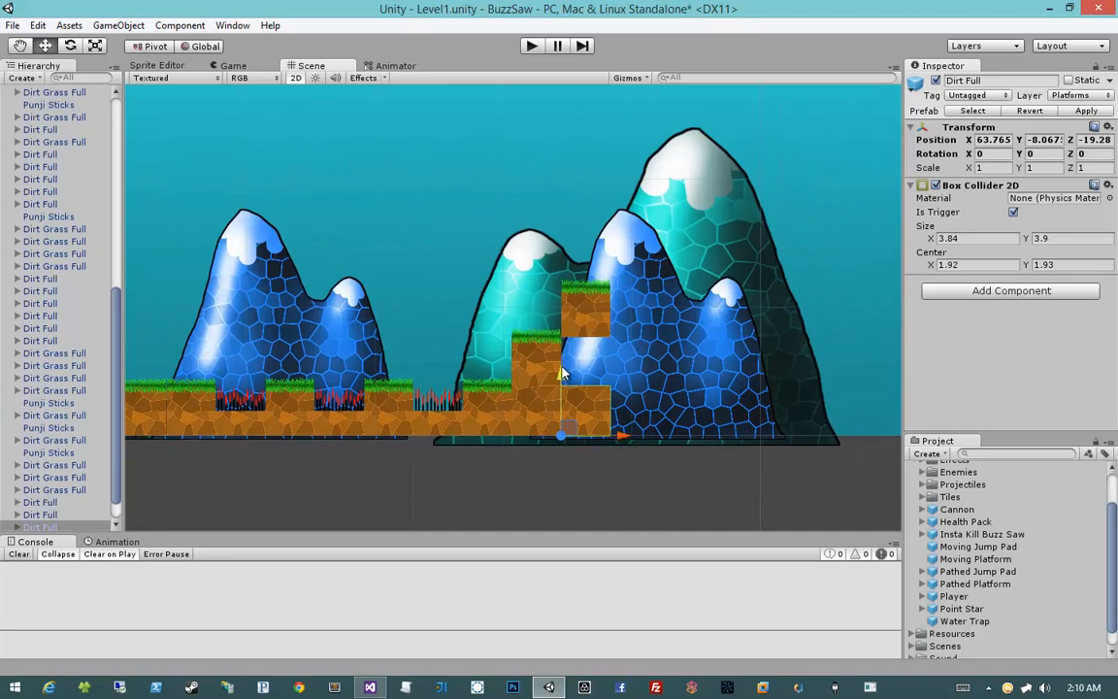
{"action": "left_click_drag", "start_coordinate": [562, 375], "coordinate": [565, 326]}
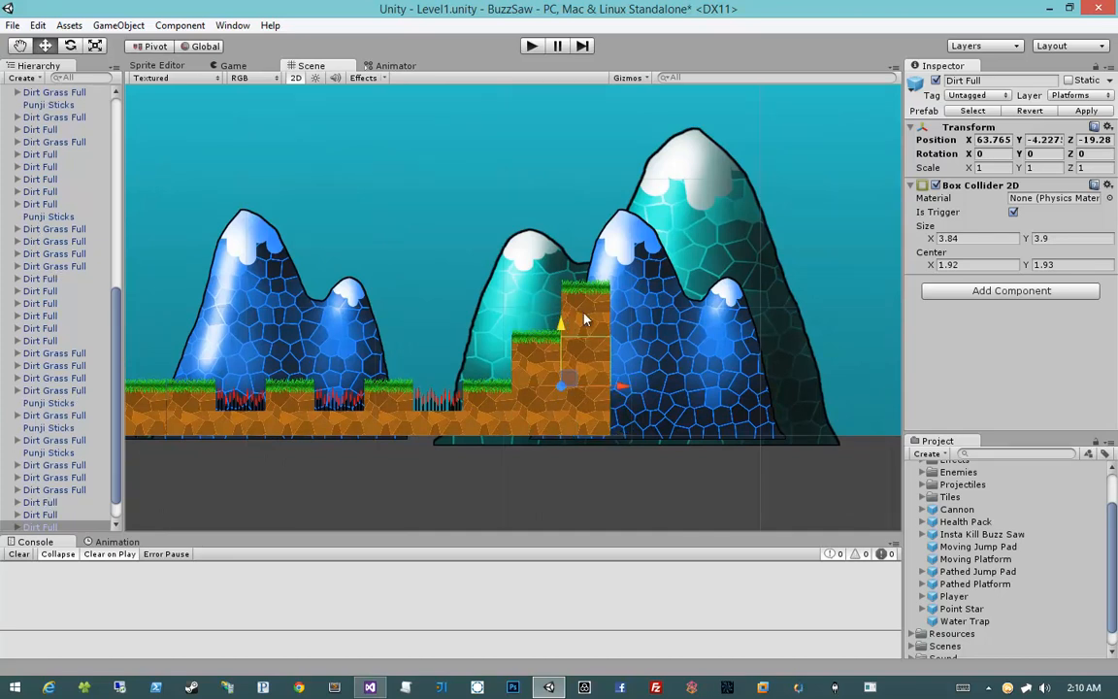
Duplicate the two stacked Dirt Full blocks beneath the second stair and place the copies in the adjoining column at about X 67.61
{"action": "left_click", "coordinate": [587, 423], "text": "shift"}
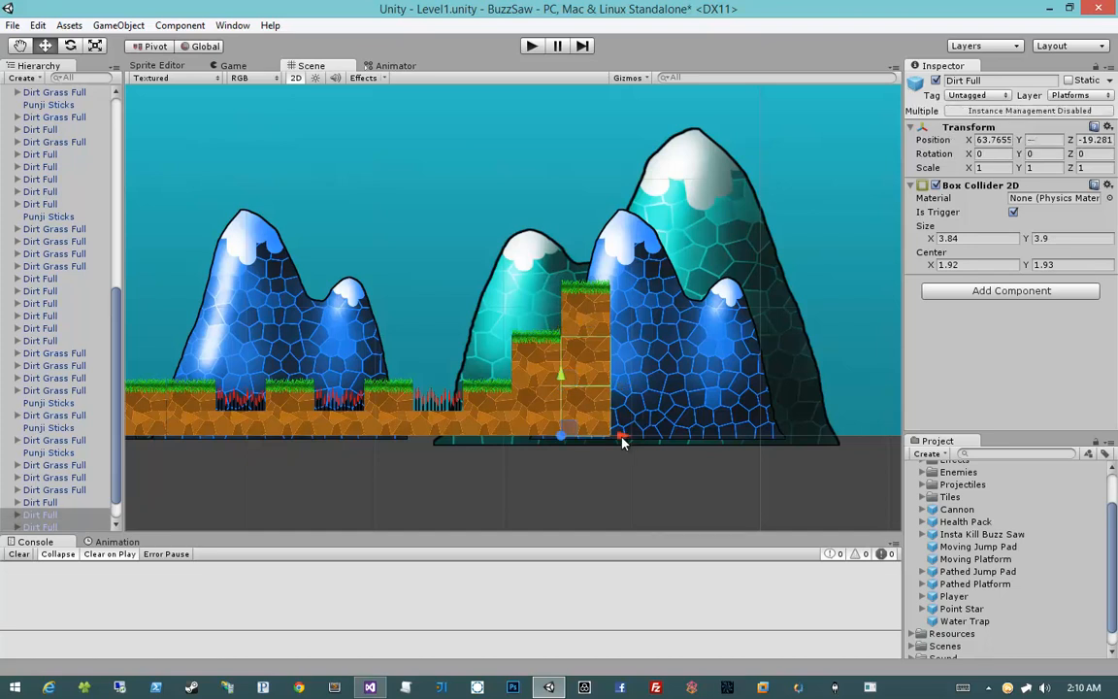
{"action": "key", "text": "ctrl+d"}
{"action": "left_click_drag", "start_coordinate": [621, 442], "coordinate": [675, 442]}
{"action": "middle_click_drag", "start_coordinate": [644, 392], "coordinate": [655, 446]}
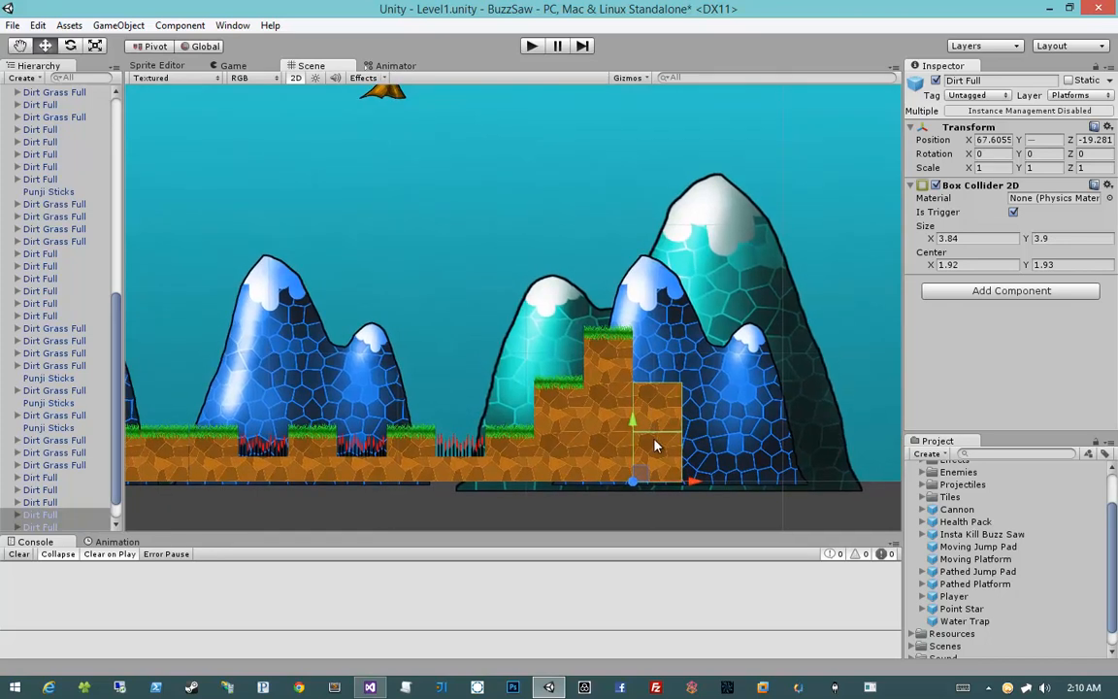
Extend the Dirt Full column at X 67.61 upward with four more stacked copies, the topmost at about Y 11.13
{"action": "left_click_drag", "start_coordinate": [632, 426], "coordinate": [634, 278]}
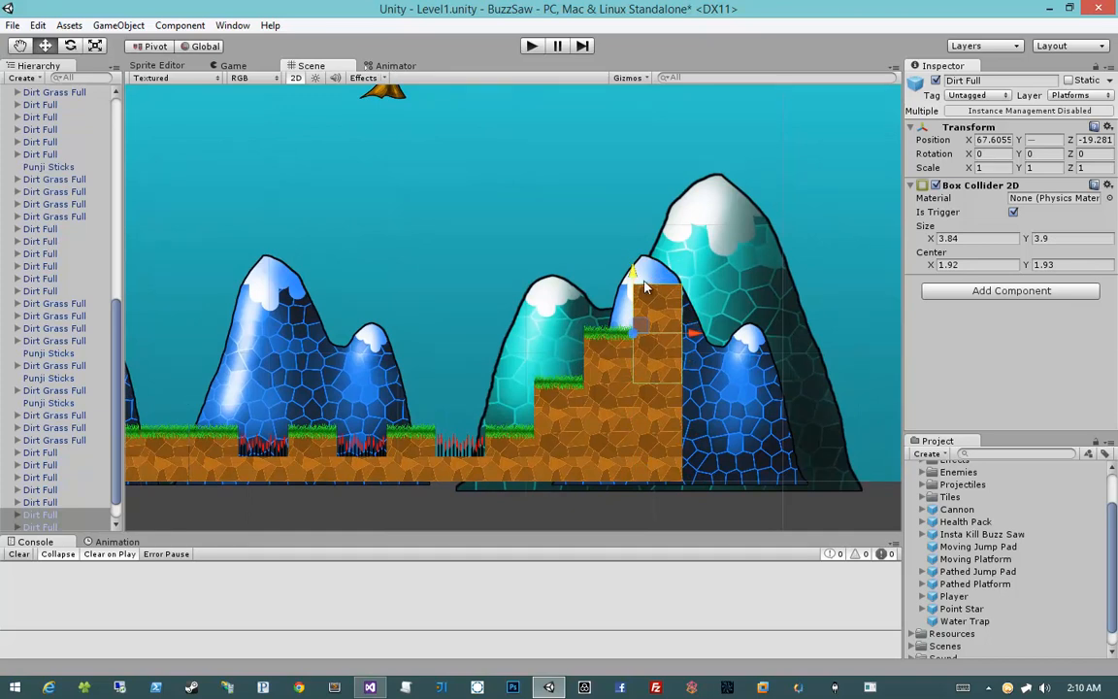
{"action": "middle_click_drag", "start_coordinate": [670, 274], "coordinate": [692, 296]}
{"action": "left_click", "coordinate": [609, 295]}
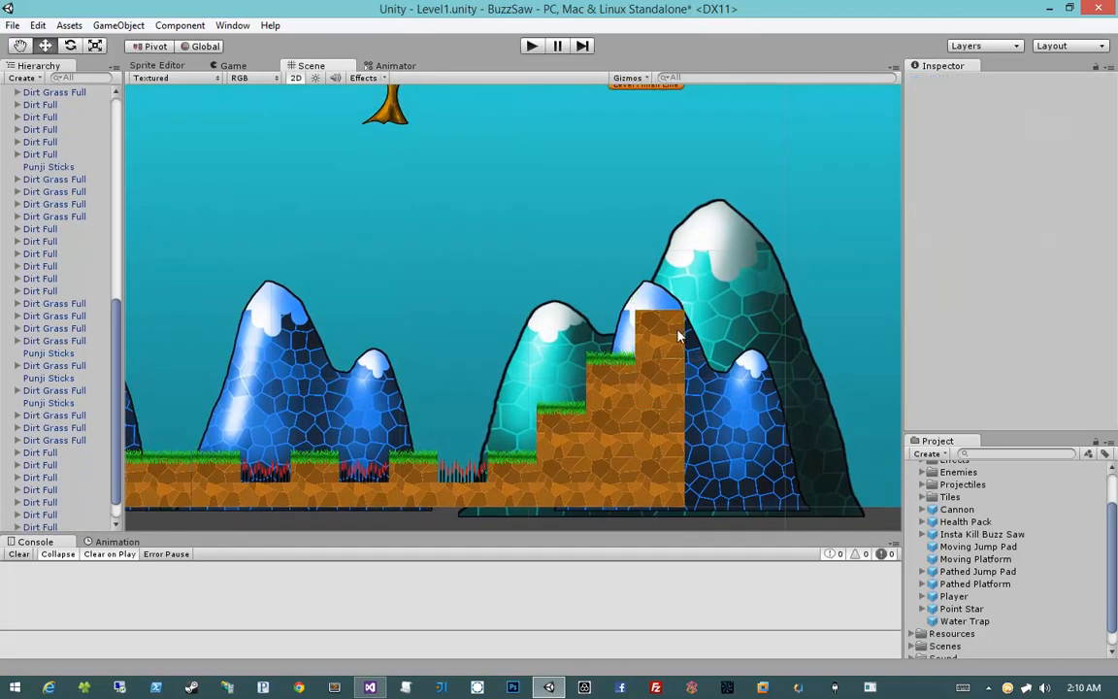
{"action": "left_click", "coordinate": [633, 303]}
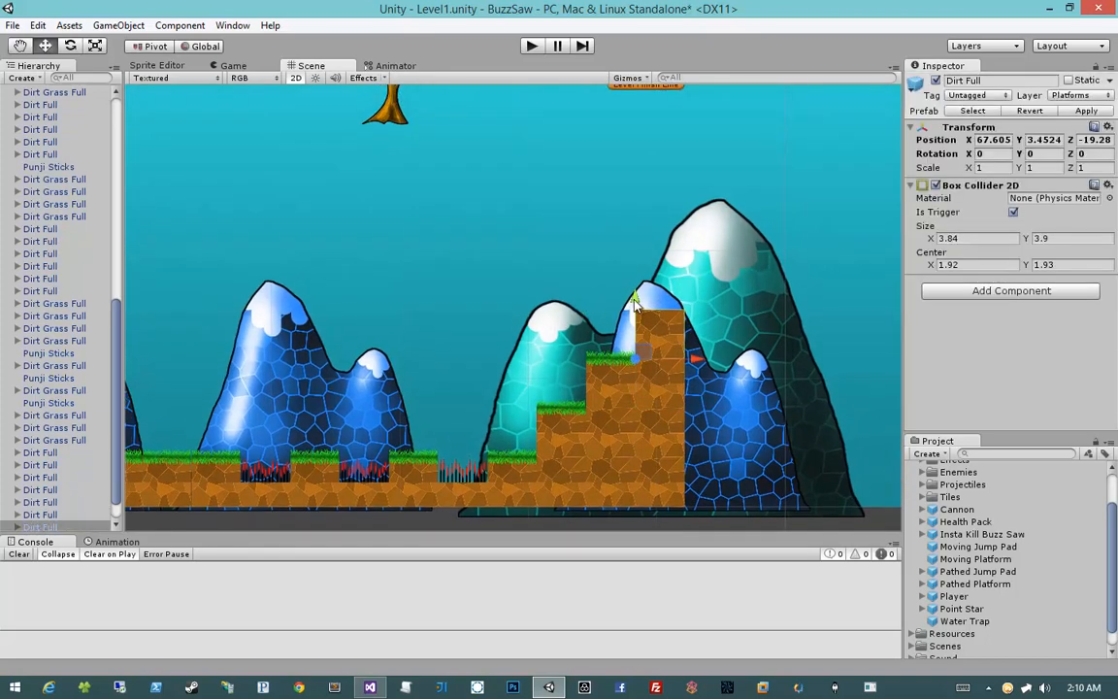
{"action": "left_click_drag", "start_coordinate": [633, 296], "coordinate": [633, 205]}
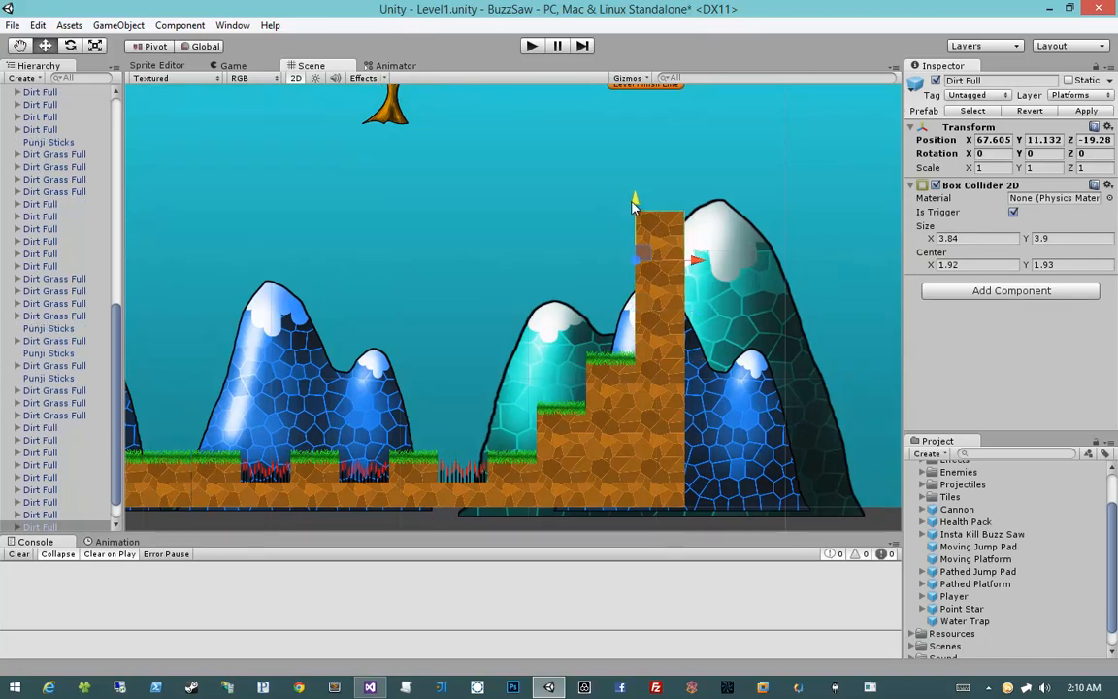
{"action": "left_click", "coordinate": [624, 383]}
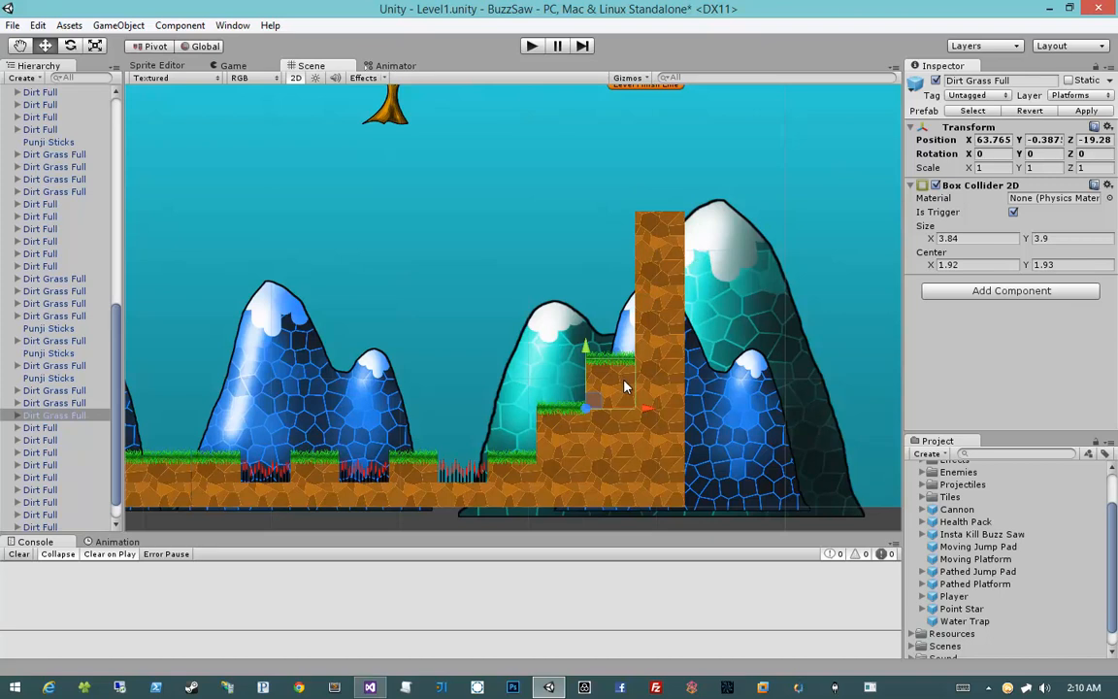
Place a Point Star at about X 53.60, Y 5.43 and a Health Pack beside it at about X 56.08, before the first Punji Sticks
{"action": "middle_click_drag", "start_coordinate": [511, 411], "coordinate": [528, 441]}
{"action": "middle_click_drag", "start_coordinate": [524, 346], "coordinate": [680, 273]}
{"action": "left_click", "coordinate": [677, 326]}
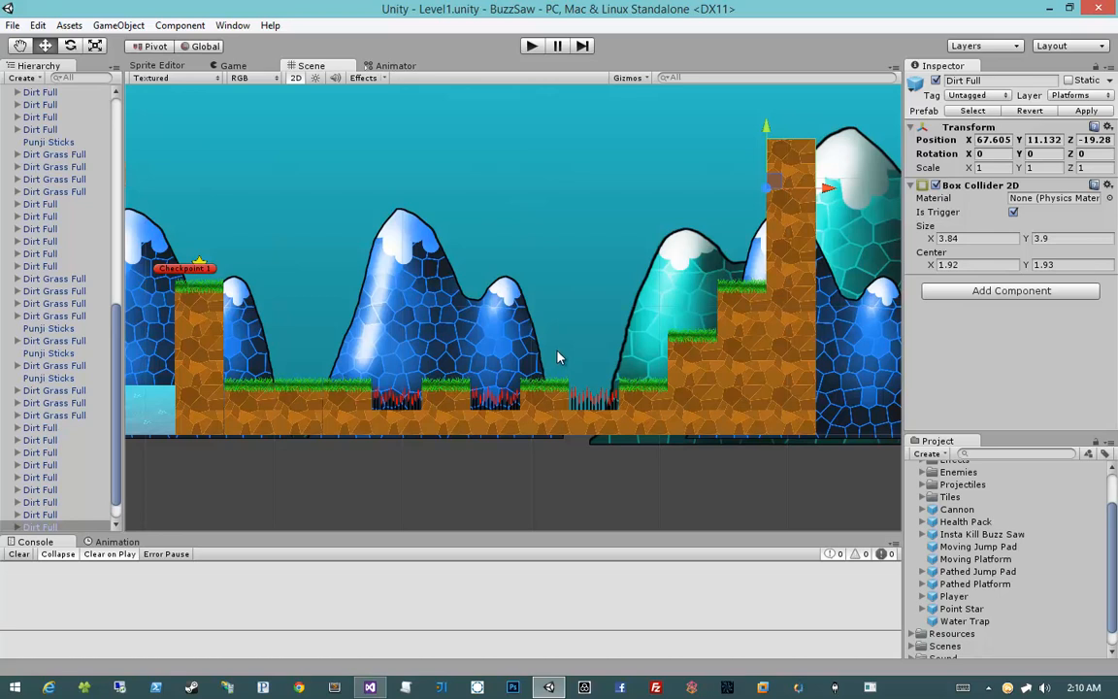
{"action": "middle_click_drag", "start_coordinate": [559, 357], "coordinate": [600, 352]}
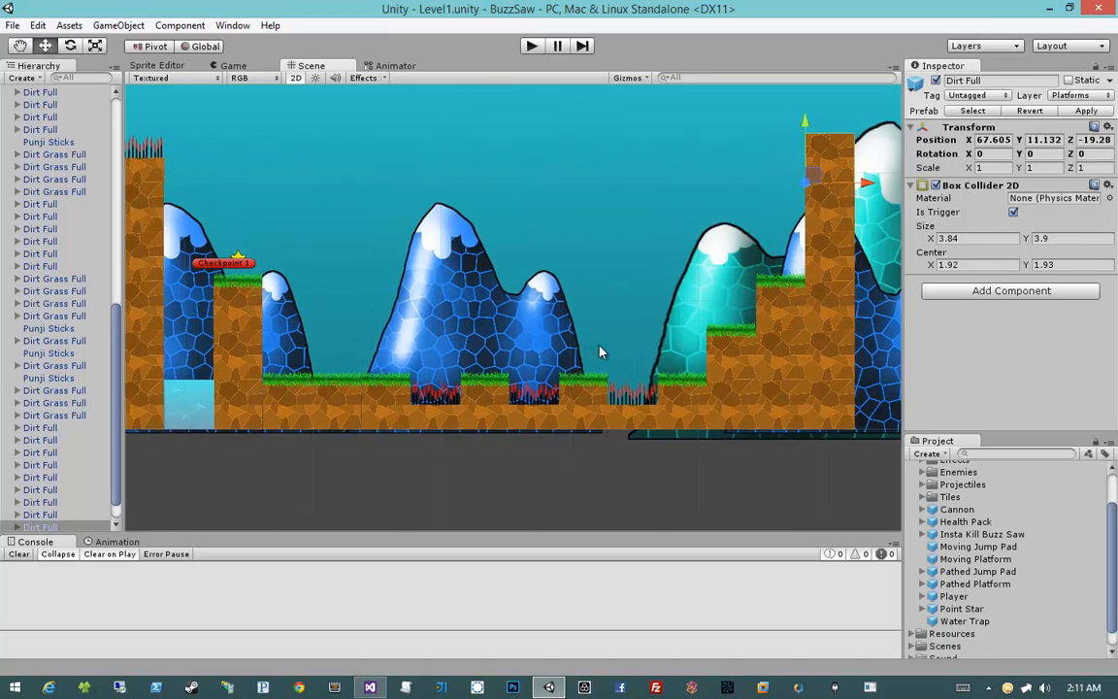
{"action": "middle_click_drag", "start_coordinate": [606, 373], "coordinate": [603, 370]}
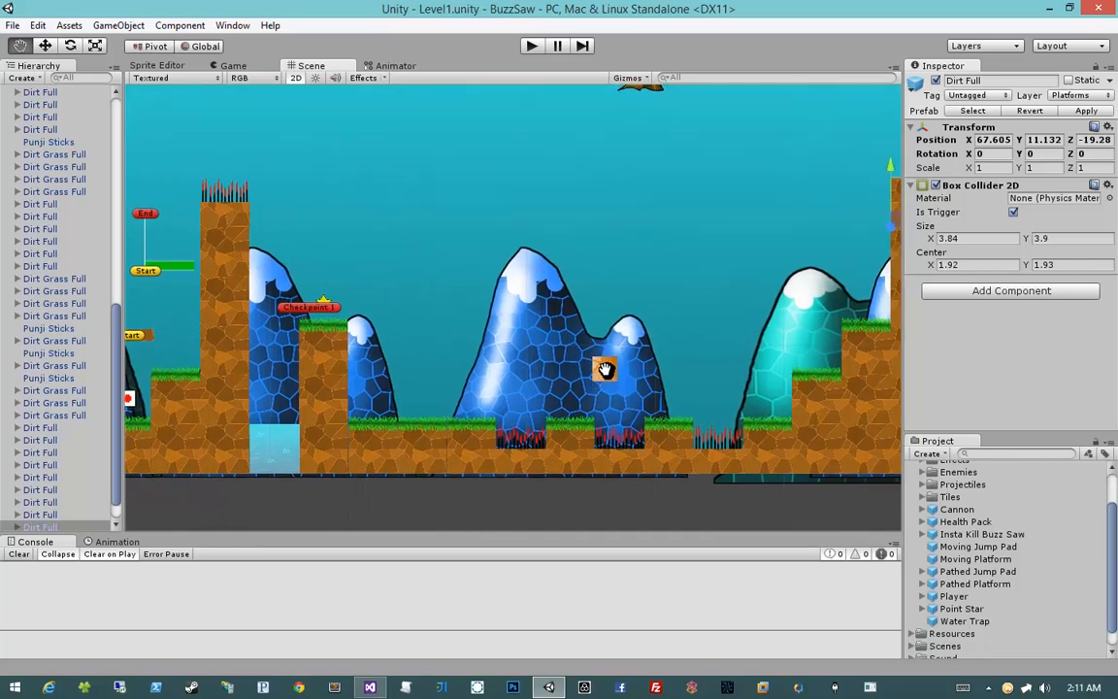
{"action": "left_click_drag", "start_coordinate": [962, 614], "coordinate": [449, 409]}
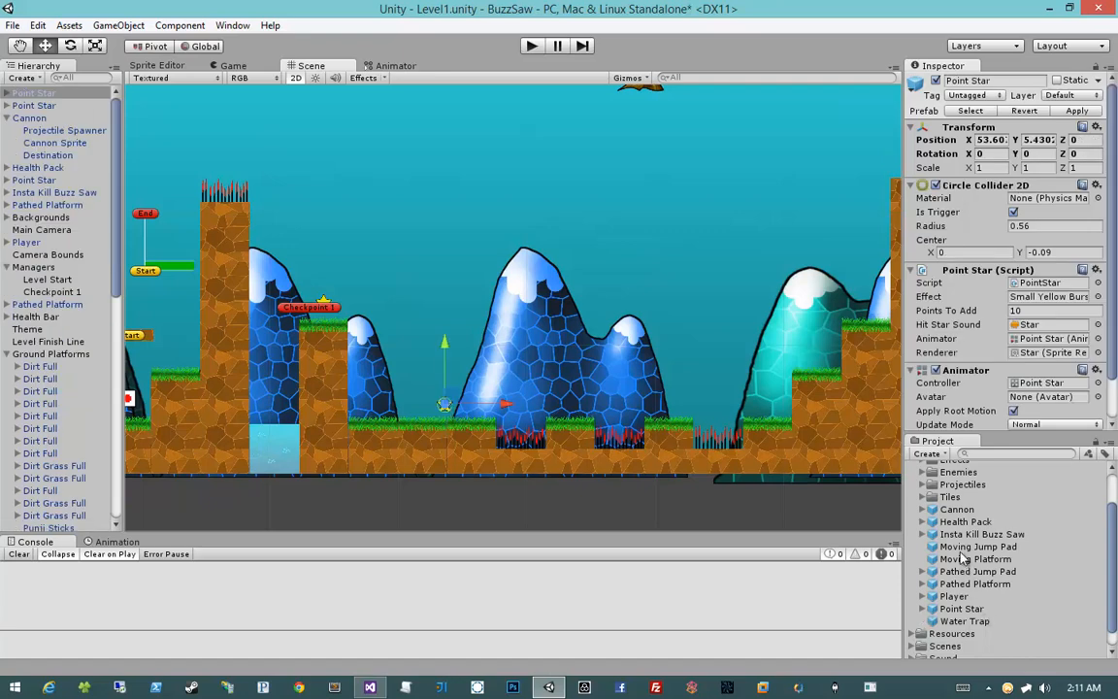
{"action": "mouse_move", "coordinate": [965, 521]}
{"action": "left_mouse_down"}
{"action": "mouse_move", "coordinate": [486, 422]}
{"action": "mouse_move", "coordinate": [478, 409]}
{"action": "left_mouse_up"}
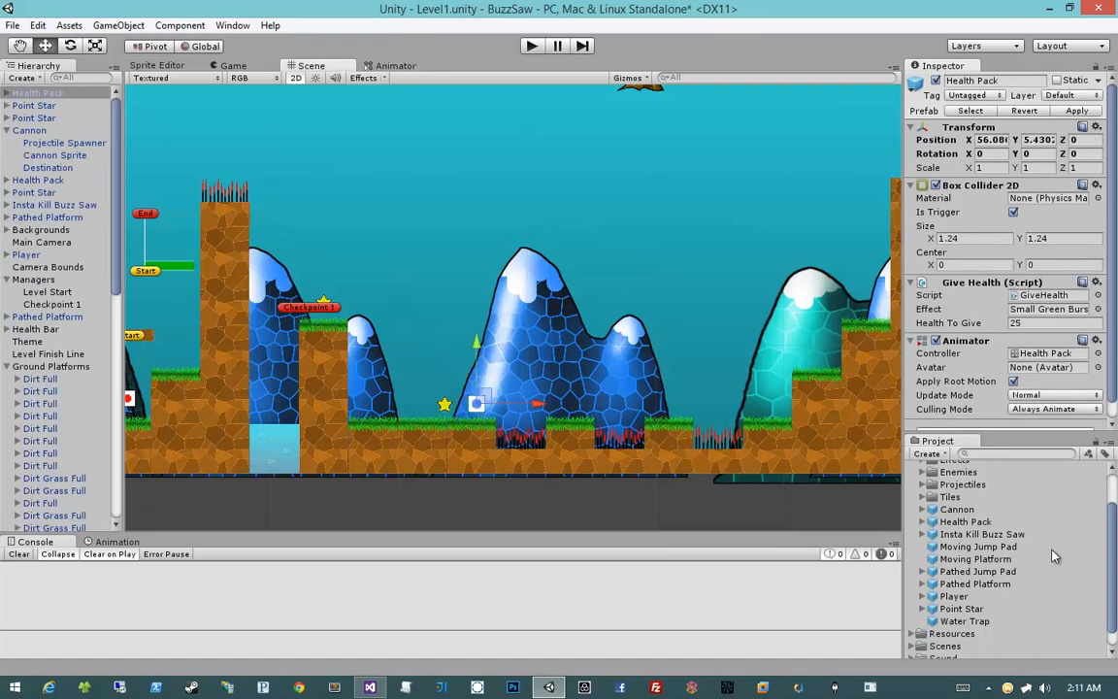
Place an Insta Kill Buzz Saw between the first two Punji Sticks pits after Checkpoint 1, at about X 63.46, Y 1.08
{"action": "mouse_move", "coordinate": [991, 546]}
{"action": "left_mouse_down"}
{"action": "mouse_move", "coordinate": [706, 532]}
{"action": "mouse_move", "coordinate": [574, 466]}
{"action": "mouse_move", "coordinate": [761, 464]}
{"action": "mouse_move", "coordinate": [573, 467]}
{"action": "left_mouse_up"}
{"action": "left_click", "coordinate": [572, 397]}
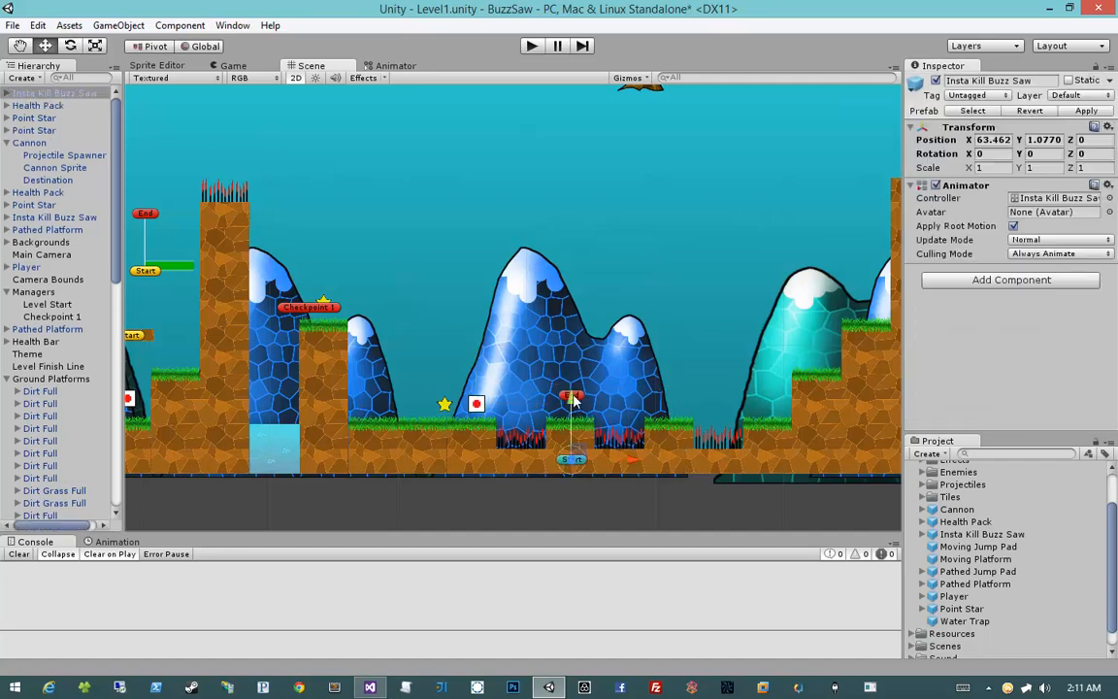
{"action": "scroll", "coordinate": [128, 393], "scroll_direction": "down", "scroll_amount": 1}
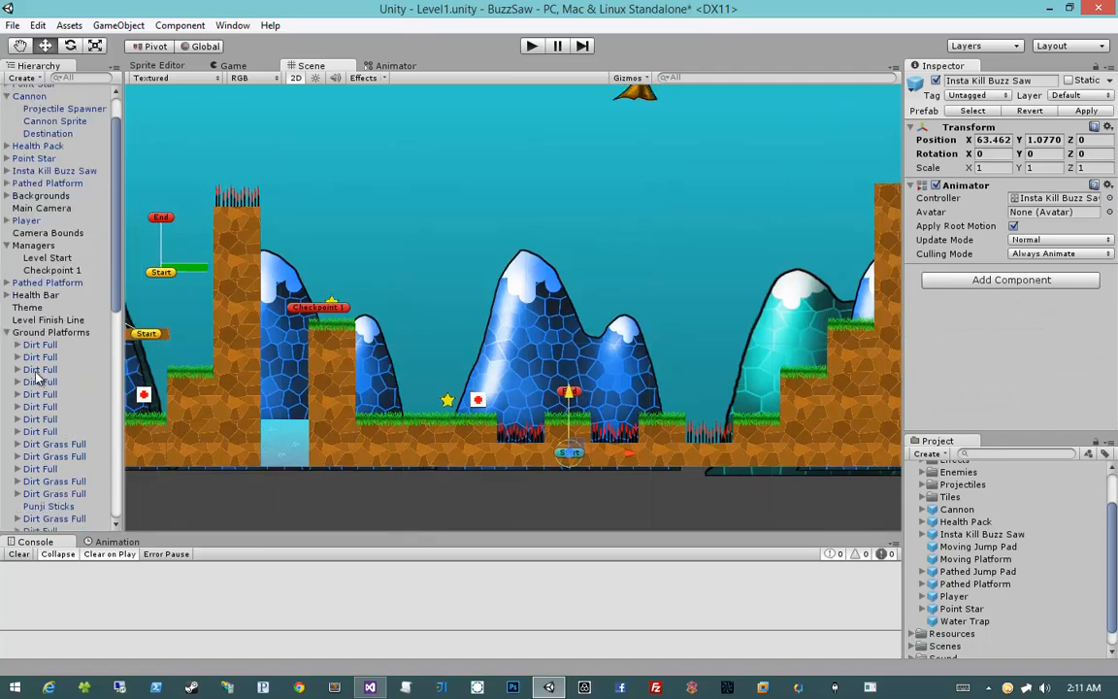
Adjust the new buzz saw's path by nudging its End marker vertically and lowering its Start marker to about Y -0.88
{"action": "left_click", "coordinate": [7, 92]}
{"action": "left_click", "coordinate": [44, 118]}
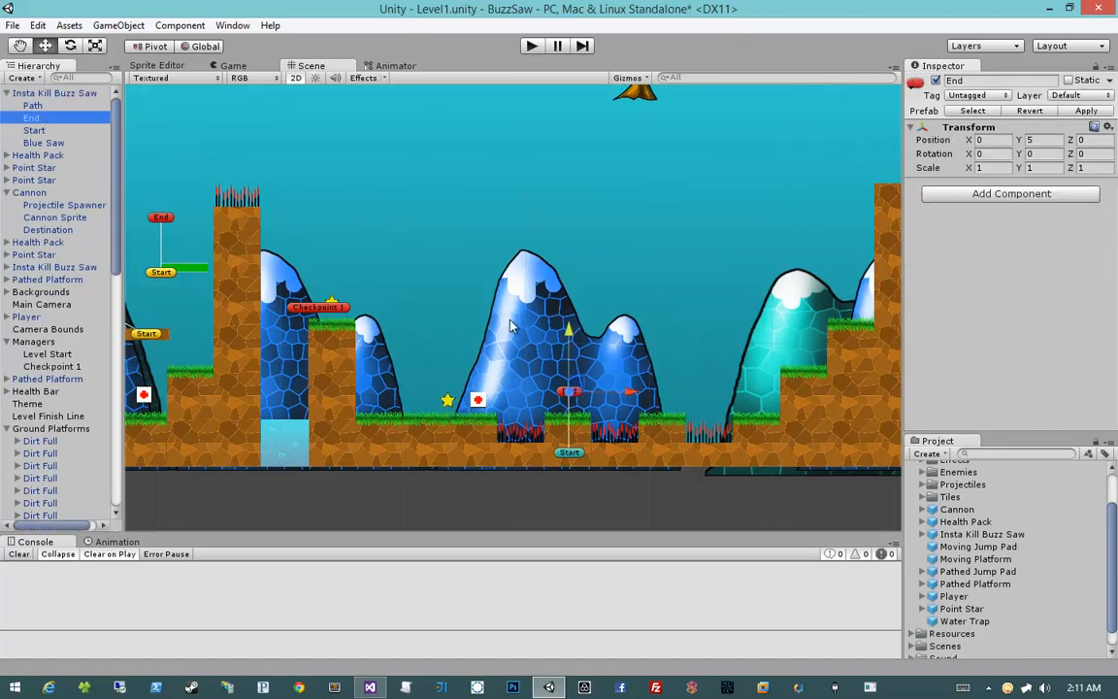
{"action": "left_click_drag", "start_coordinate": [569, 335], "coordinate": [568, 337]}
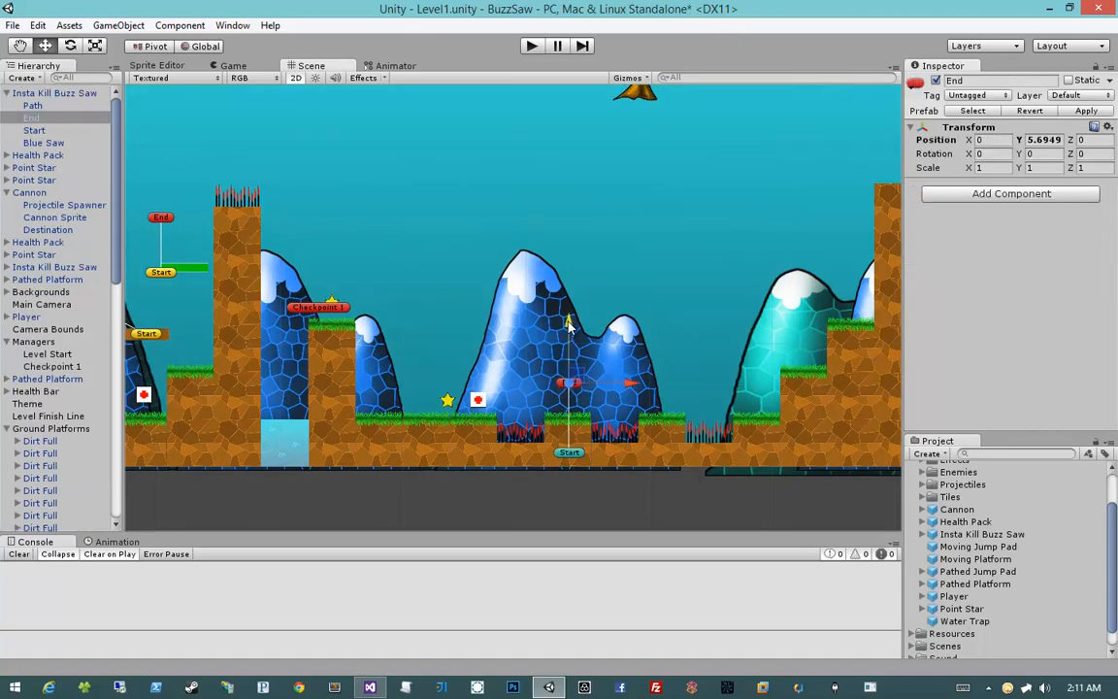
{"action": "left_click", "coordinate": [88, 130]}
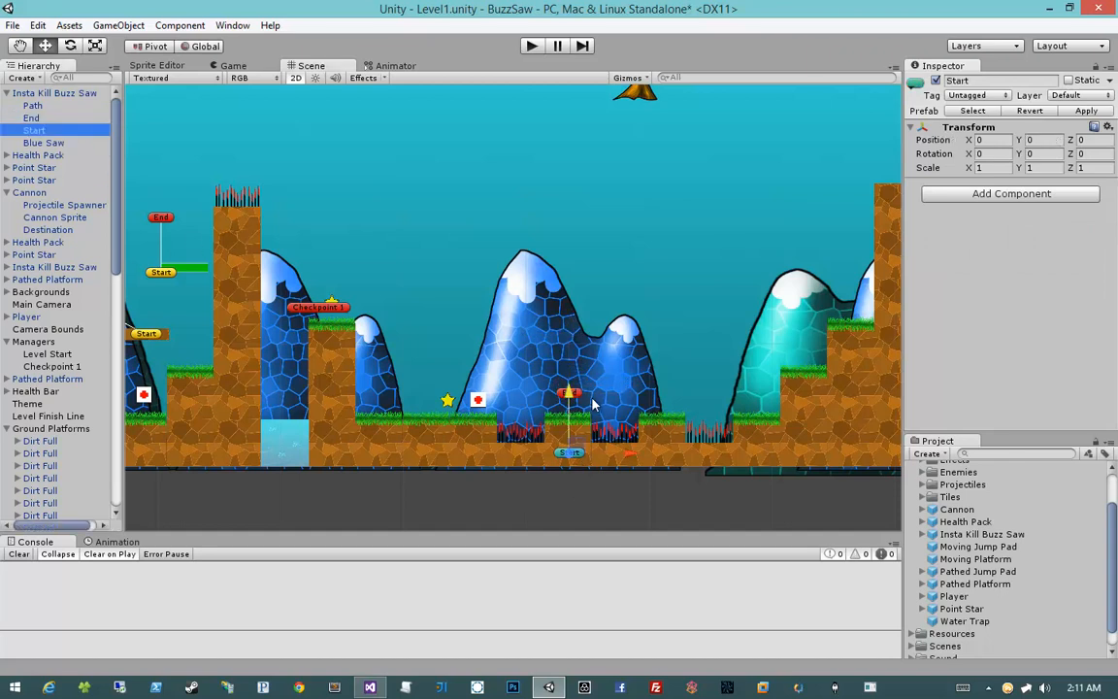
{"action": "left_click_drag", "start_coordinate": [568, 394], "coordinate": [569, 405]}
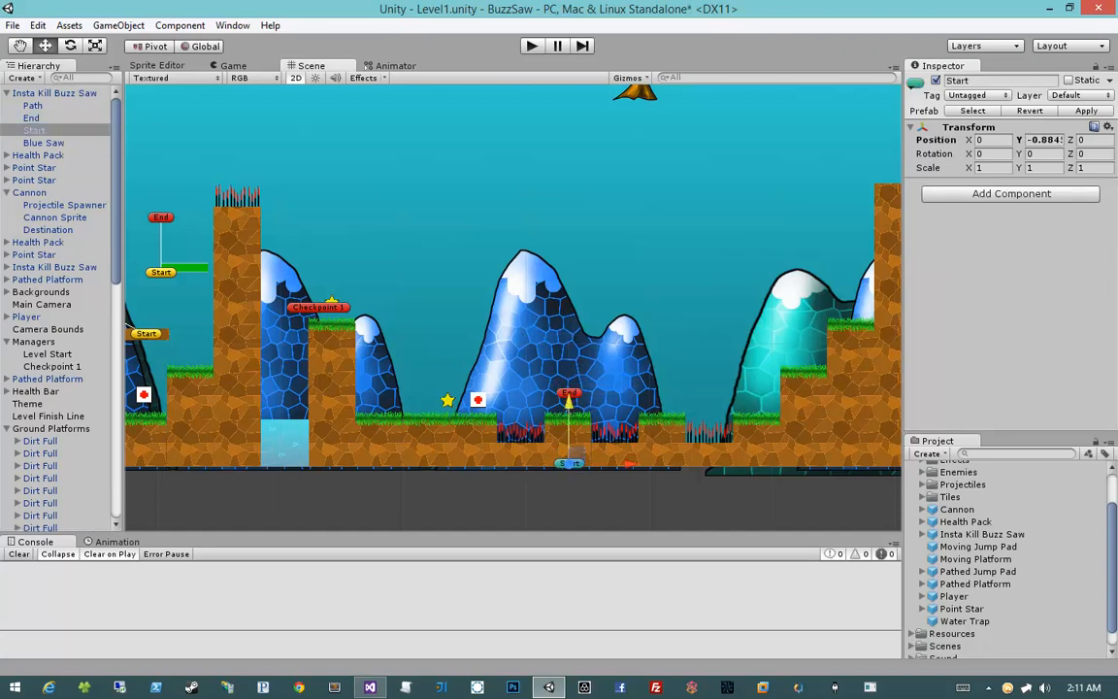
Collapse the Cannon, Managers and Ground Platforms groups in the scene hierarchy
{"action": "left_click", "coordinate": [7, 191]}
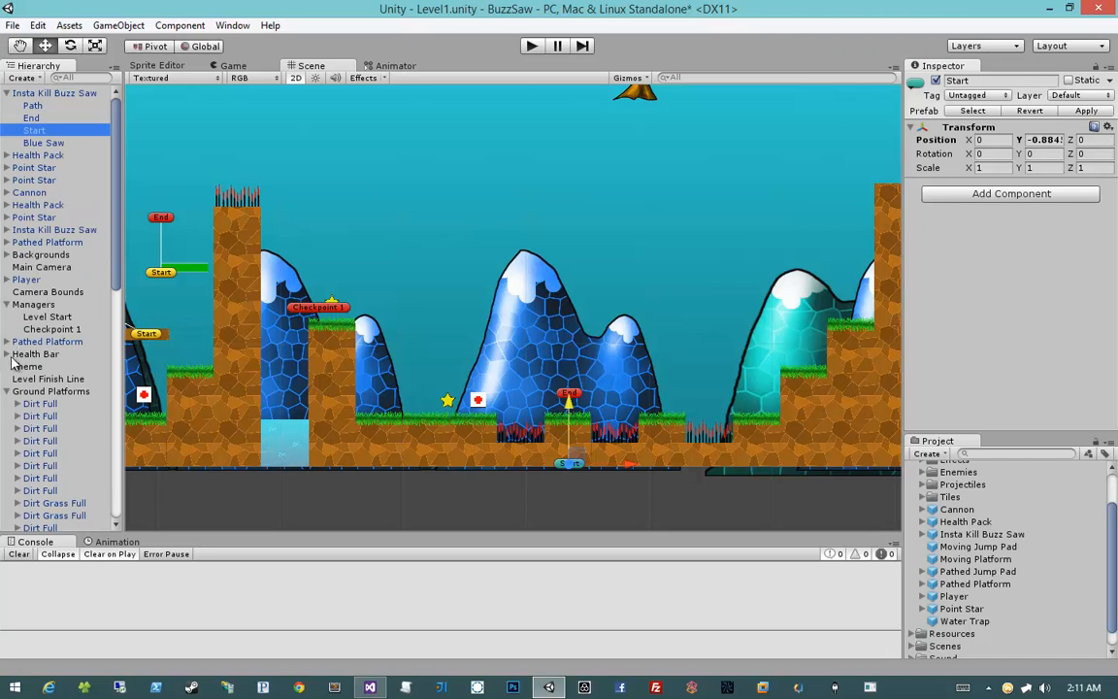
{"action": "left_click", "coordinate": [7, 303]}
{"action": "scroll", "coordinate": [8, 309], "scroll_direction": "down", "scroll_amount": 5}
{"action": "scroll", "coordinate": [5, 308], "scroll_direction": "up", "scroll_amount": 4}
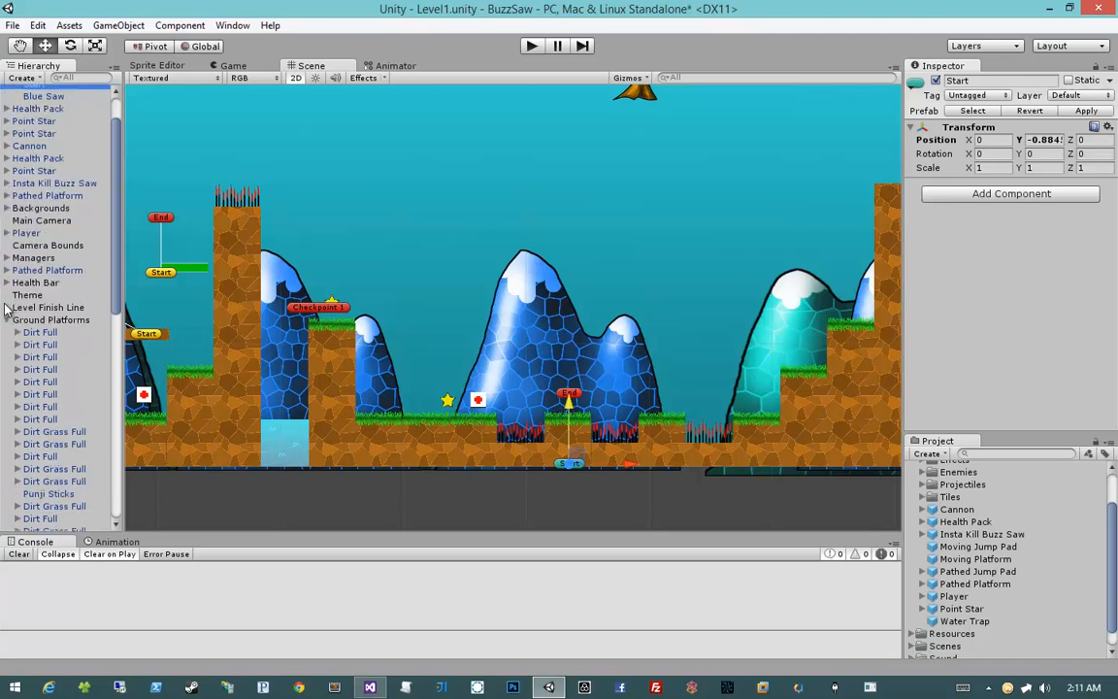
{"action": "left_click", "coordinate": [7, 320]}
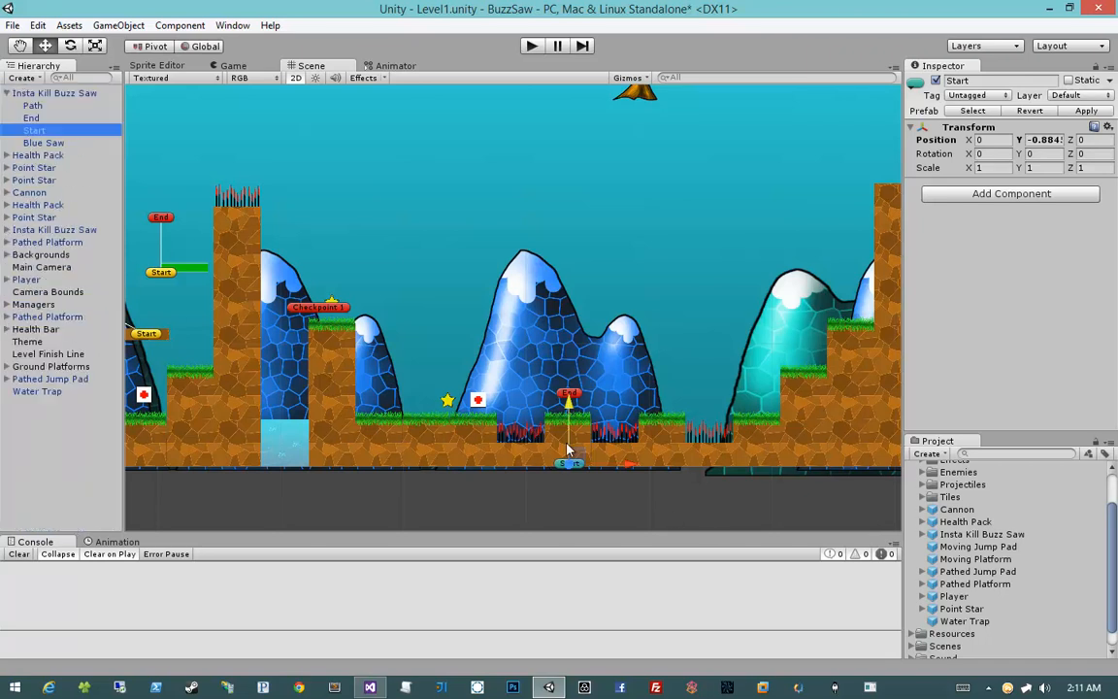
Duplicate the new Insta Kill Buzz Saw and move the copy between the second and third Punji Sticks, at about X 70.98
{"action": "left_click", "coordinate": [53, 93]}
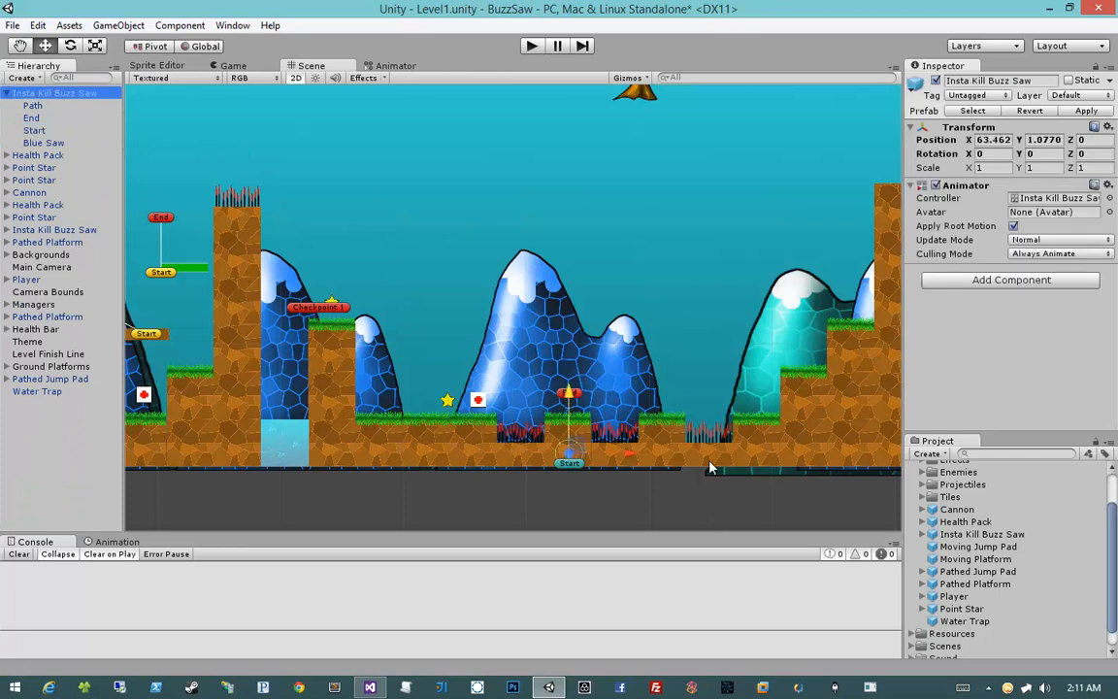
{"action": "key", "text": "ctrl+d"}
{"action": "left_click_drag", "start_coordinate": [629, 453], "coordinate": [720, 458]}
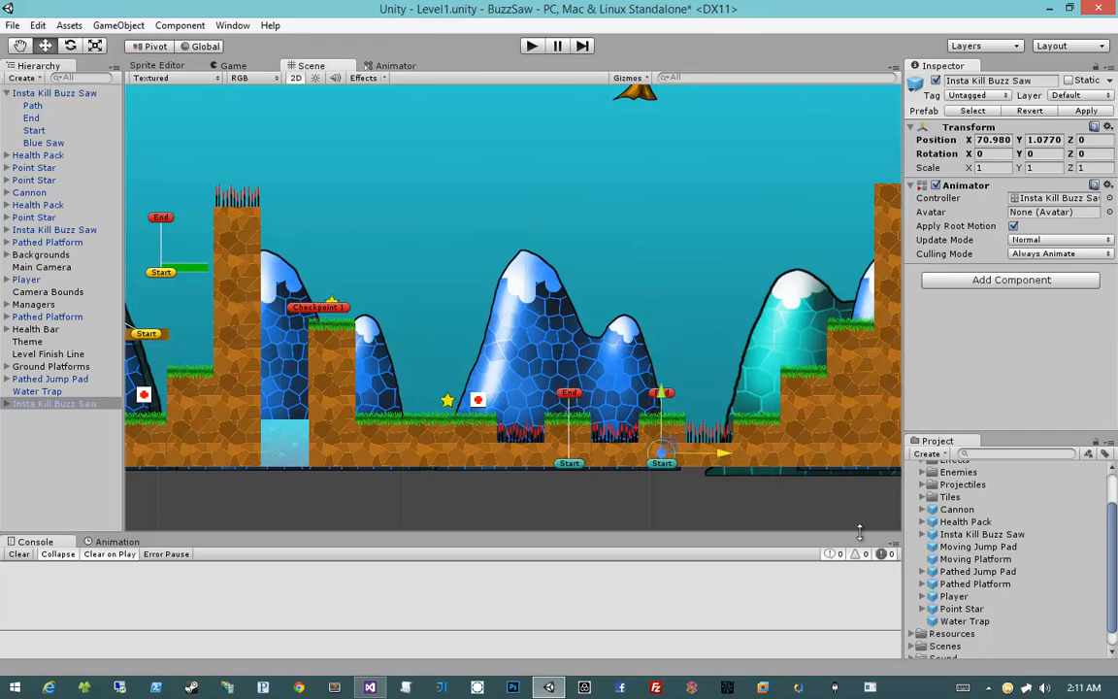
Place three Point Stars ascending the stairs, at about X 78.57, Y 5.60; X 82.43, Y 9.45; and X 86.34, Y 13.68
{"action": "left_click_drag", "start_coordinate": [961, 608], "coordinate": [794, 395]}
{"action": "middle_click_drag", "start_coordinate": [794, 395], "coordinate": [769, 406]}
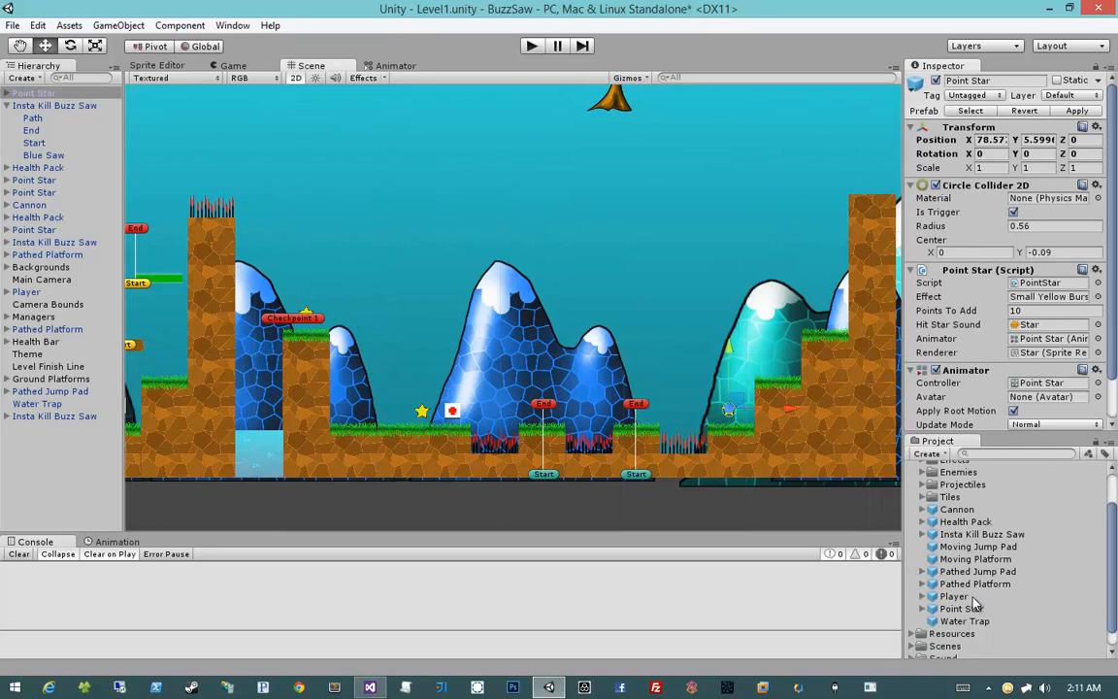
{"action": "left_click_drag", "start_coordinate": [971, 615], "coordinate": [776, 362]}
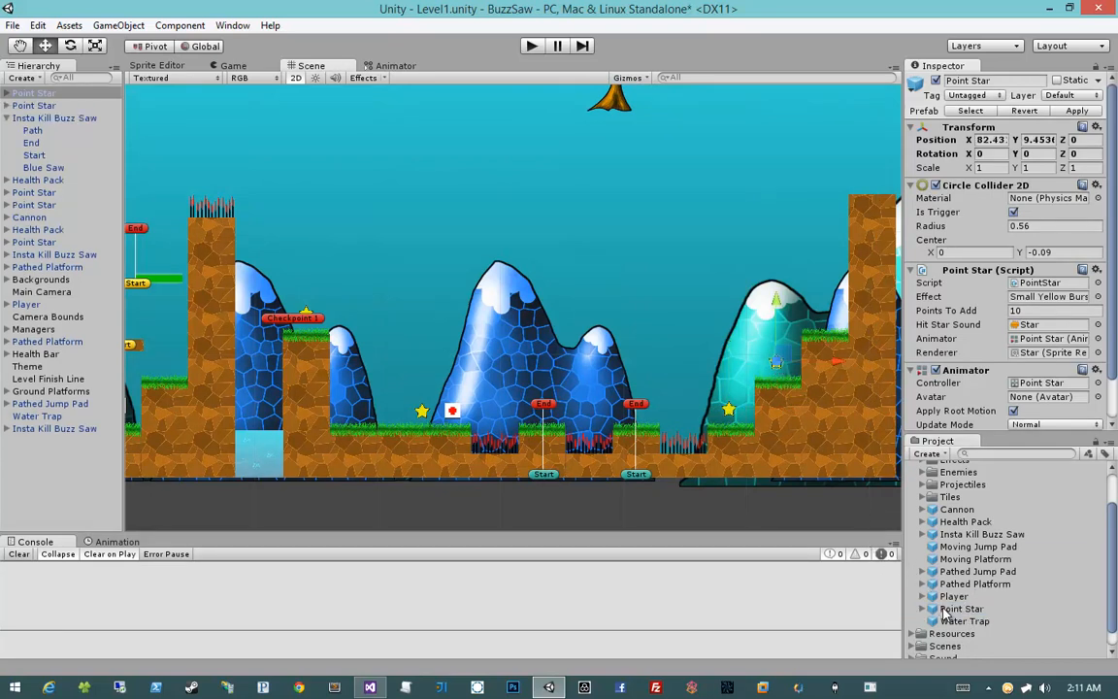
{"action": "left_click_drag", "start_coordinate": [944, 610], "coordinate": [825, 316]}
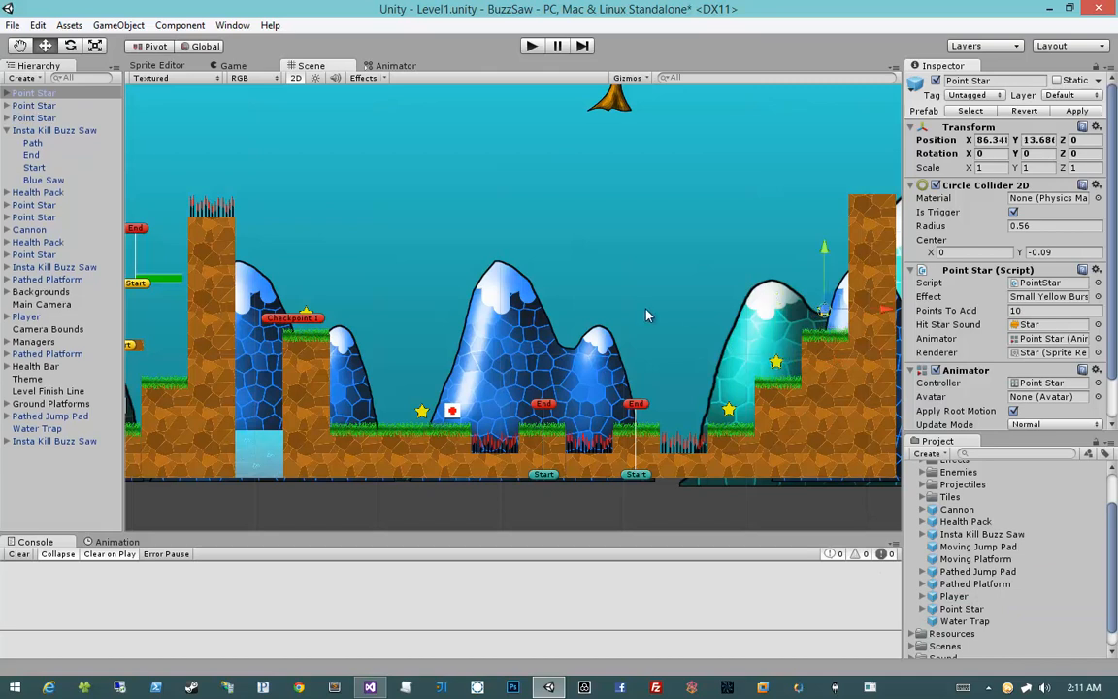
Place a Pathed Platform above the stairs at about X 81.29, Y 14.38, and move its End marker back over the pits to about X -21.79
{"action": "middle_click_drag", "start_coordinate": [648, 315], "coordinate": [670, 306]}
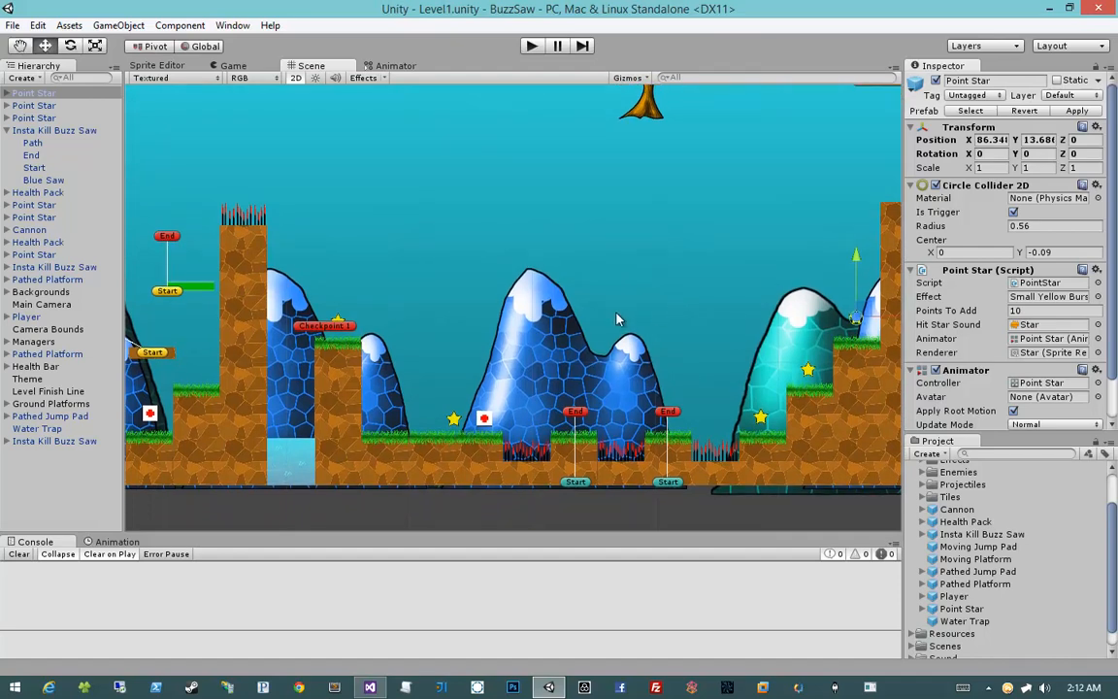
{"action": "middle_click_drag", "start_coordinate": [780, 335], "coordinate": [730, 336]}
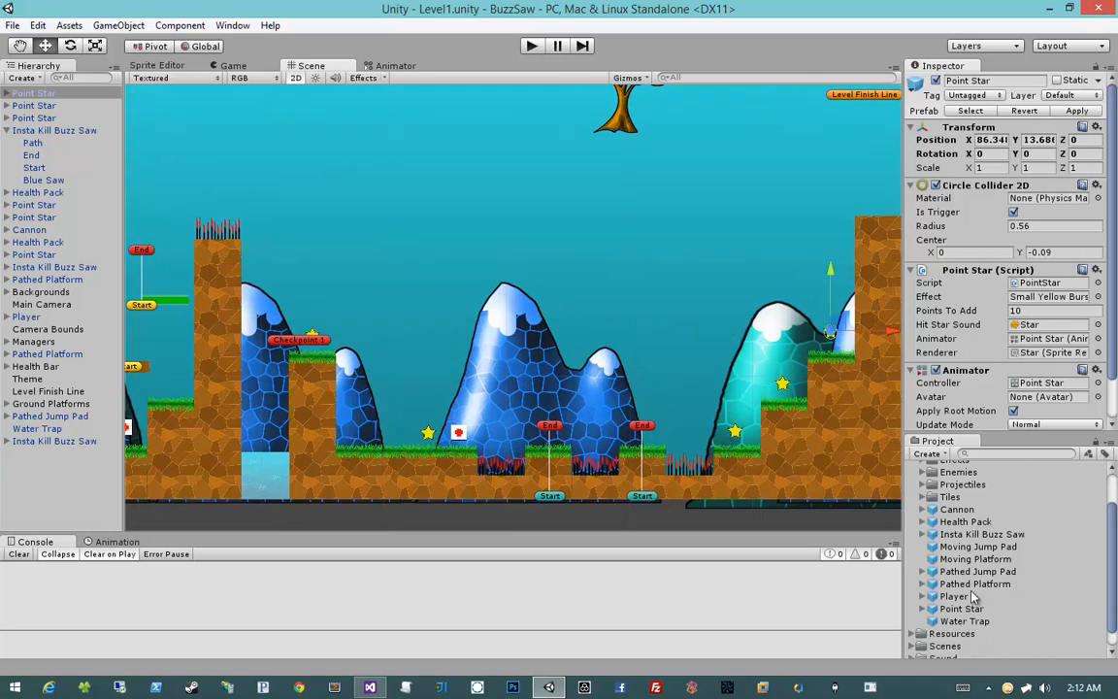
{"action": "left_click_drag", "start_coordinate": [977, 587], "coordinate": [771, 331]}
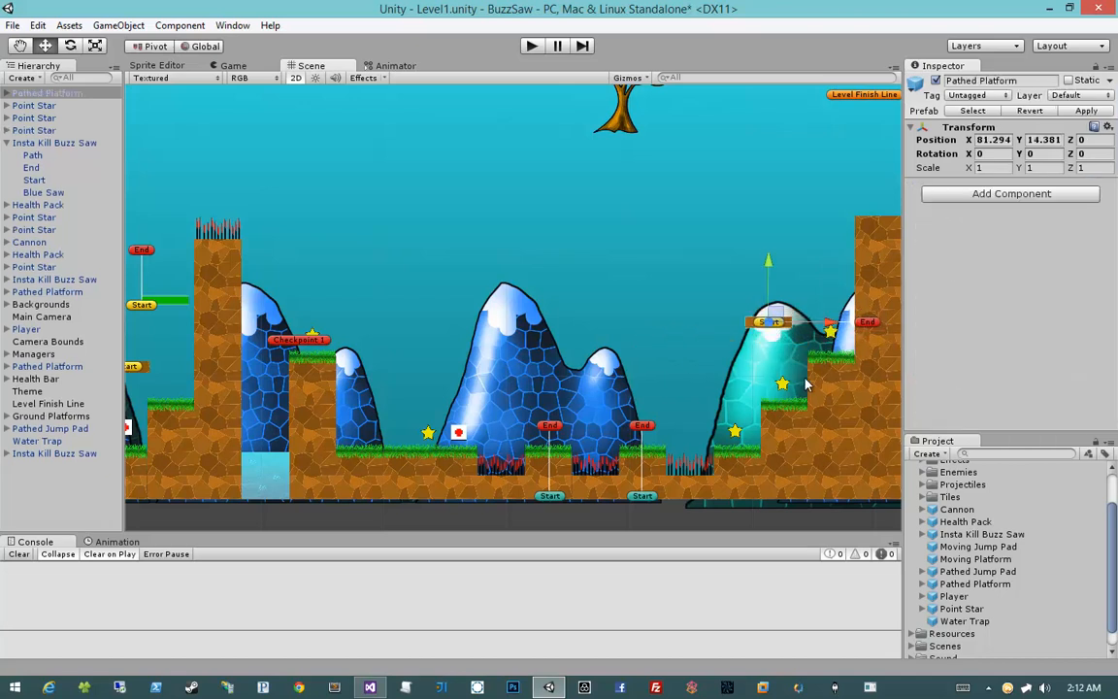
{"action": "left_click", "coordinate": [879, 327]}
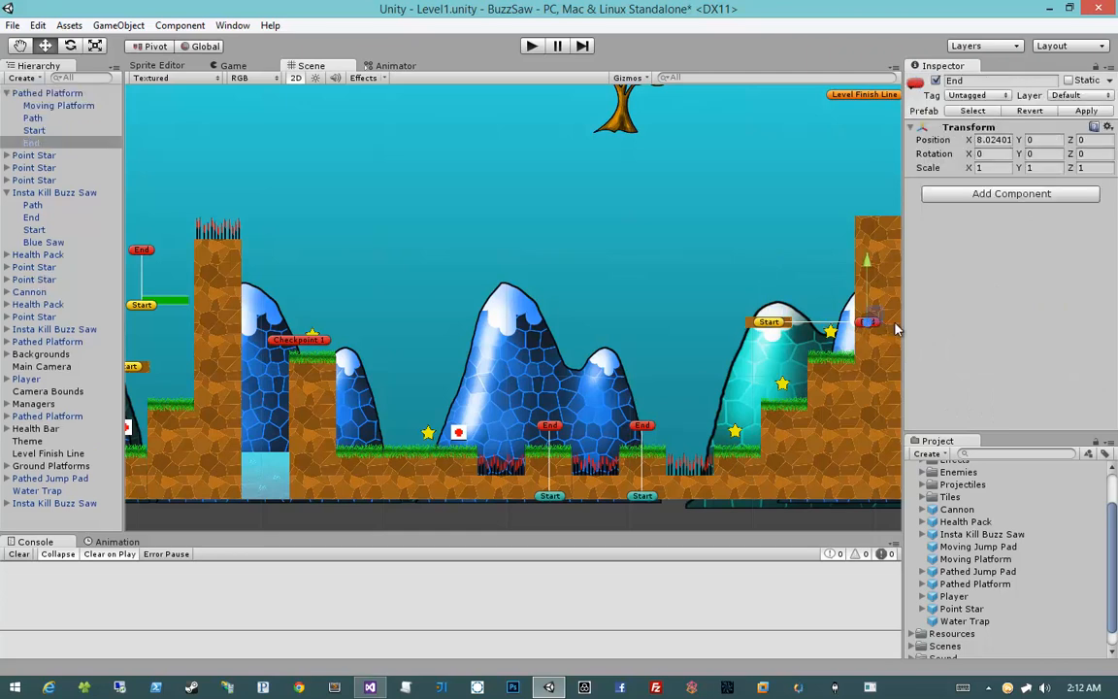
{"action": "left_click_drag", "start_coordinate": [896, 329], "coordinate": [529, 329]}
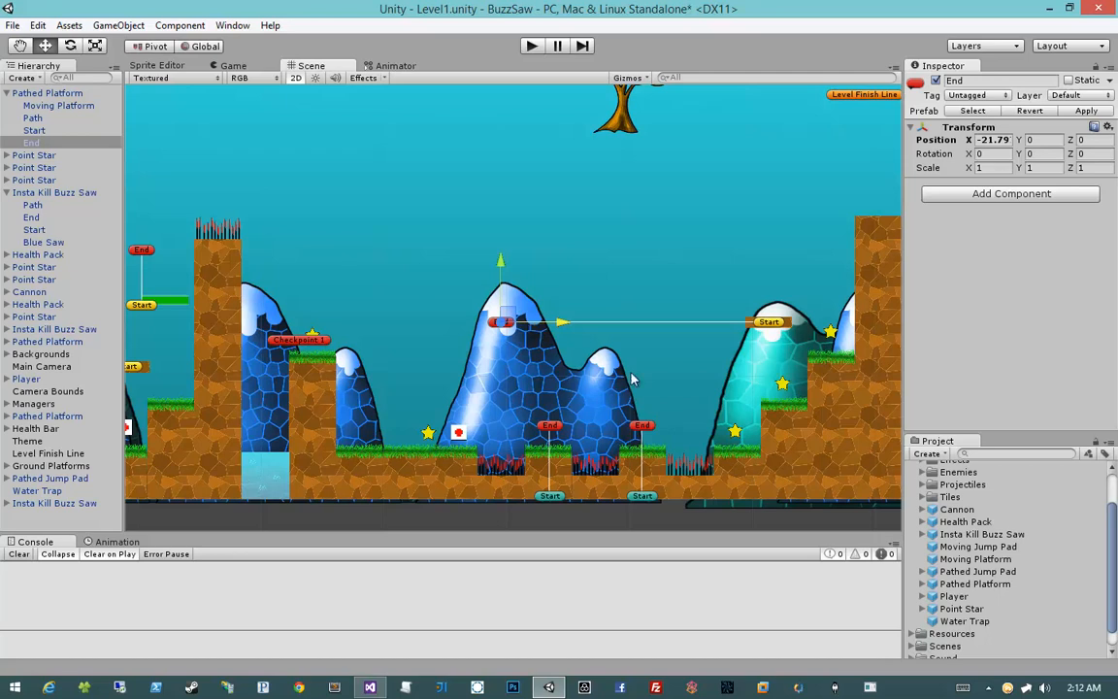
Add a second Pathed Platform at about X 60.13, Y 17.73, and shift the first platform's End marker farther toward Checkpoint 1
{"action": "left_click_drag", "start_coordinate": [961, 583], "coordinate": [510, 284]}
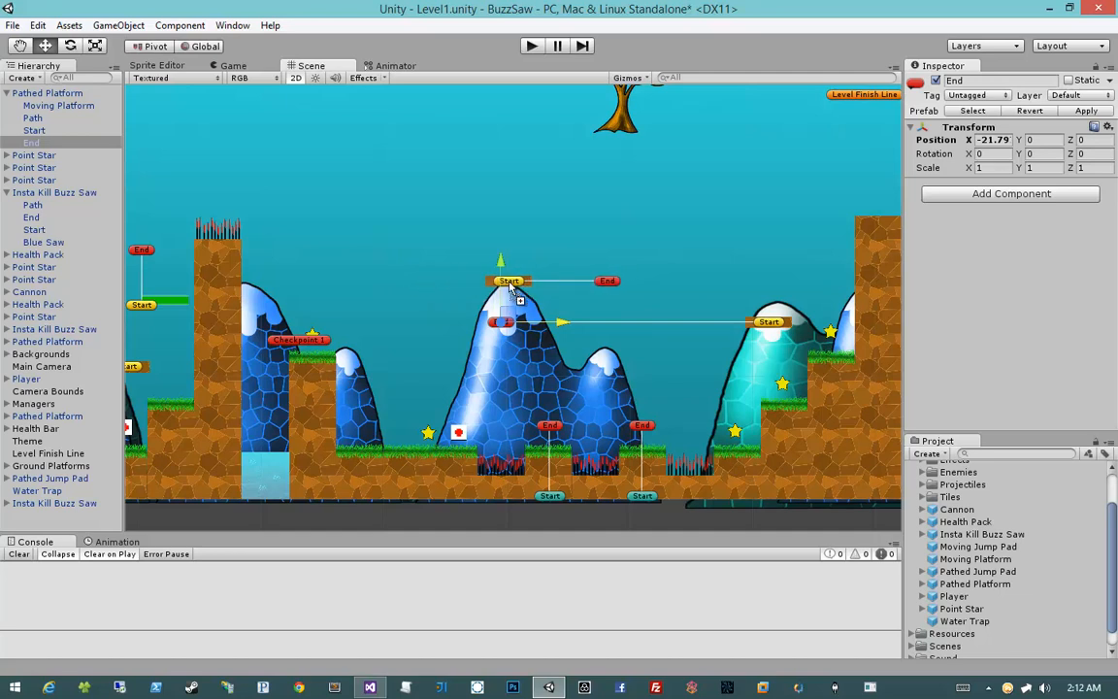
{"action": "left_click_drag", "start_coordinate": [509, 284], "coordinate": [509, 284]}
{"action": "left_click", "coordinate": [510, 323]}
{"action": "left_click", "coordinate": [503, 323]}
{"action": "left_click_drag", "start_coordinate": [563, 322], "coordinate": [504, 325]}
Move the second Pathed Platform toward Checkpoint 1, to about X 56.91
{"action": "left_click", "coordinate": [510, 282]}
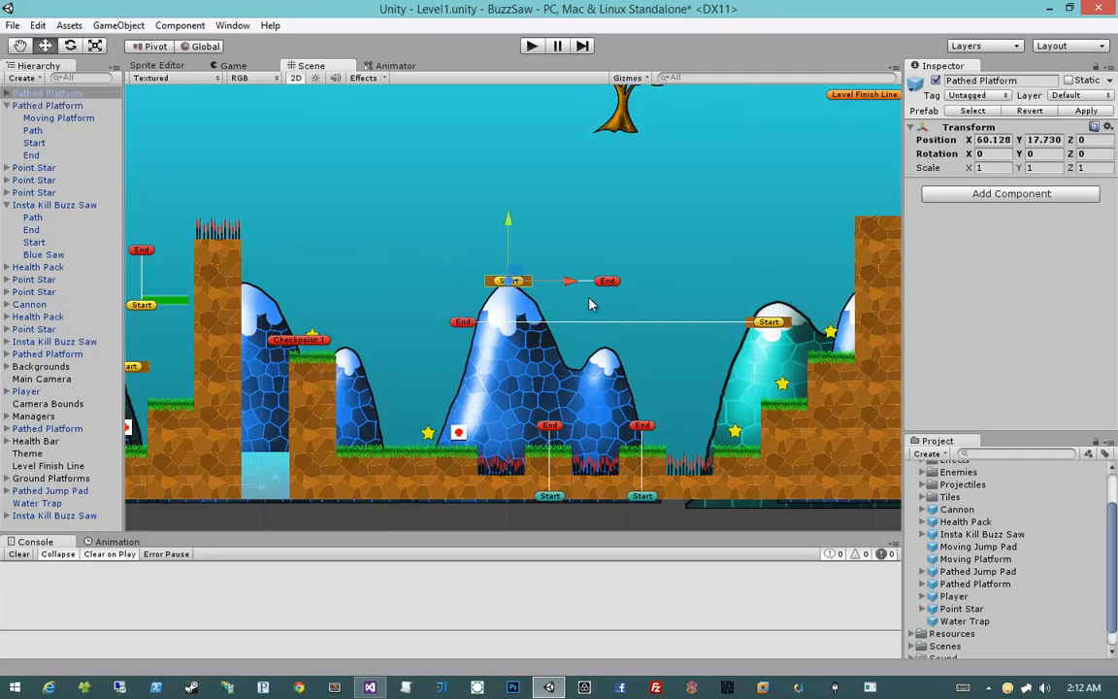
{"action": "left_click_drag", "start_coordinate": [569, 282], "coordinate": [524, 289]}
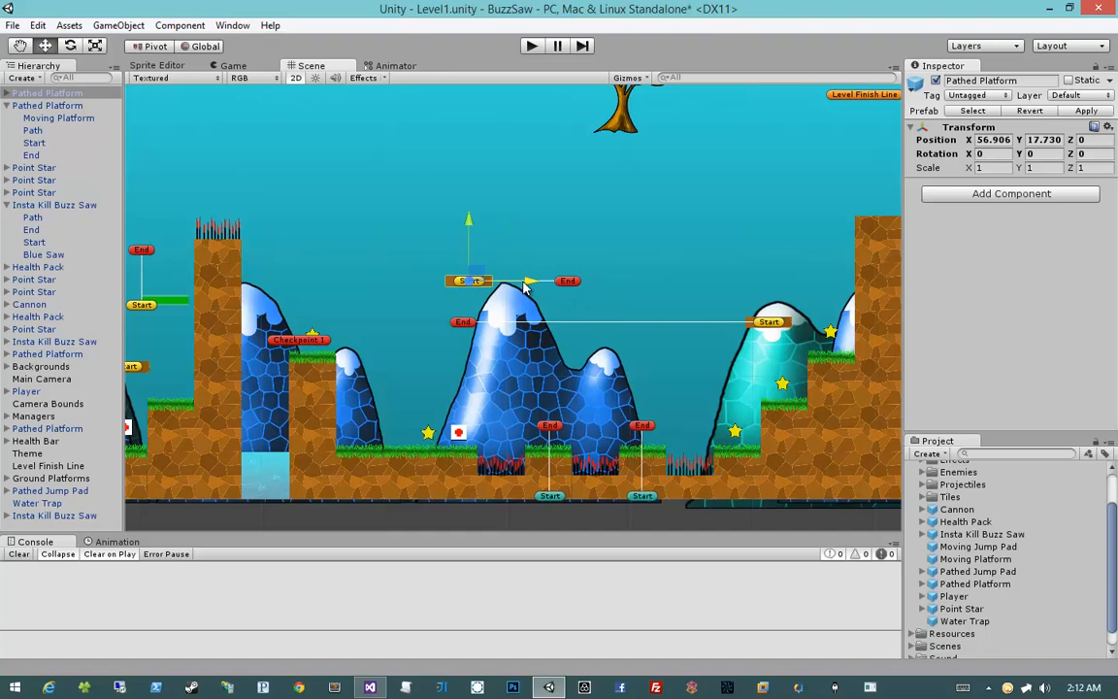
{"action": "middle_click_drag", "start_coordinate": [560, 257], "coordinate": [548, 278]}
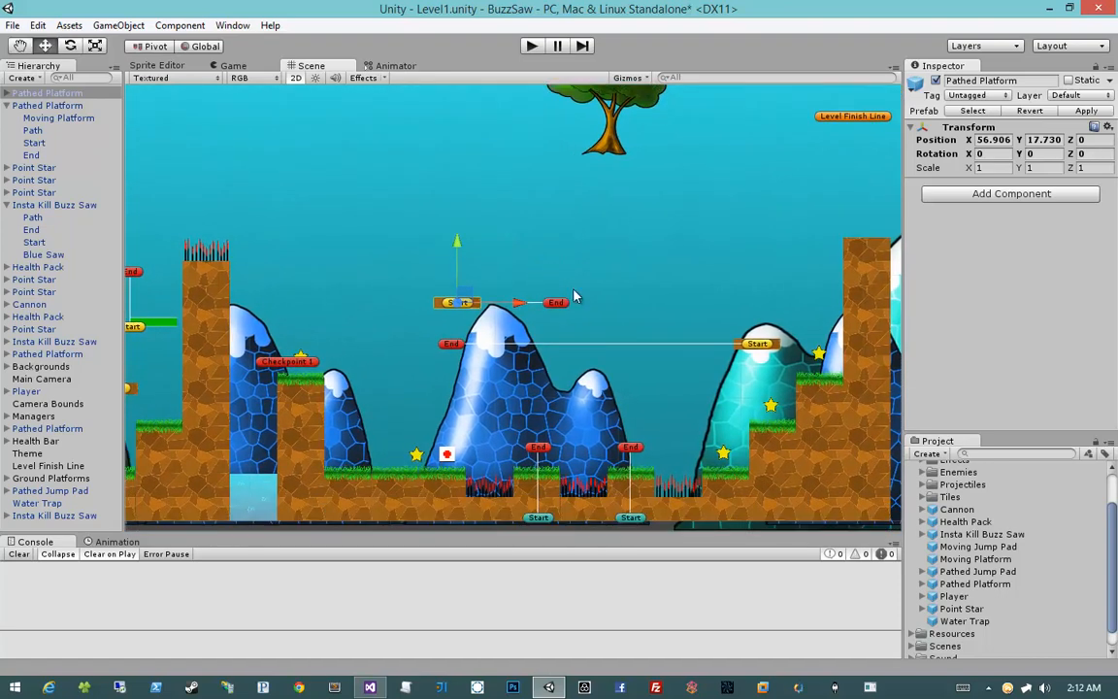
Add a third Pathed Platform higher and farther along than the second one, at about X 65.63, Y 20.32
{"action": "left_click_drag", "start_coordinate": [997, 561], "coordinate": [566, 278]}
{"action": "left_click", "coordinate": [625, 337]}
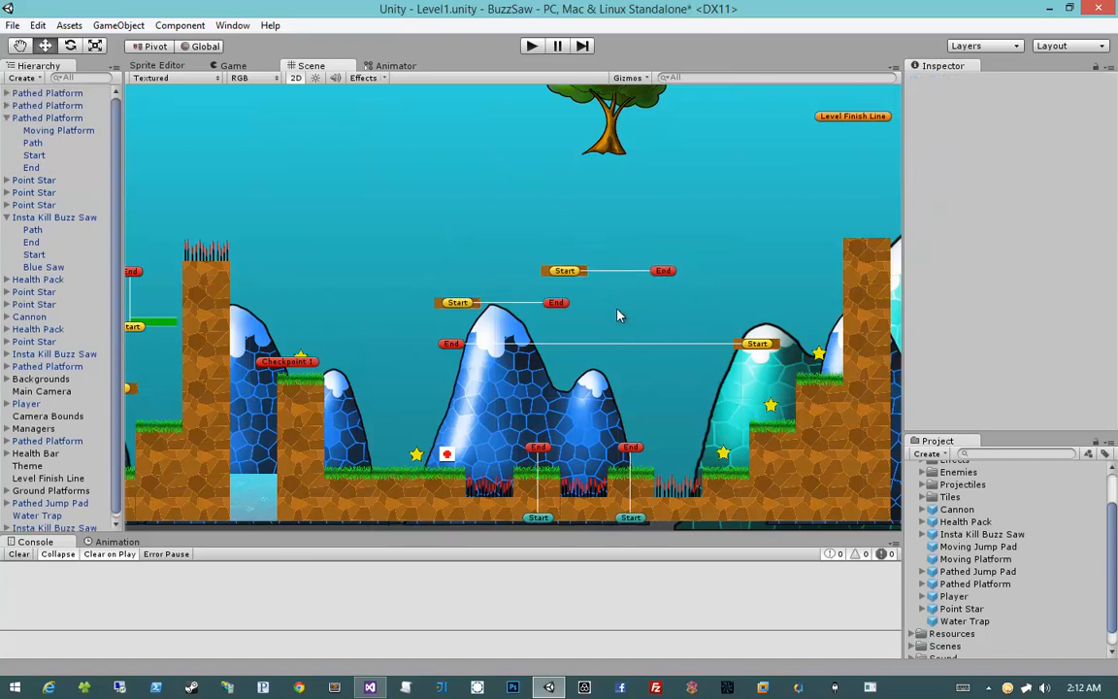
{"action": "middle_click_drag", "start_coordinate": [605, 252], "coordinate": [600, 345]}
Make the third Pathed Platform's path vertical by setting its End marker's X to 0 and raising it to about Y 21.61
{"action": "left_click", "coordinate": [657, 363]}
{"action": "left_click", "coordinate": [657, 363]}
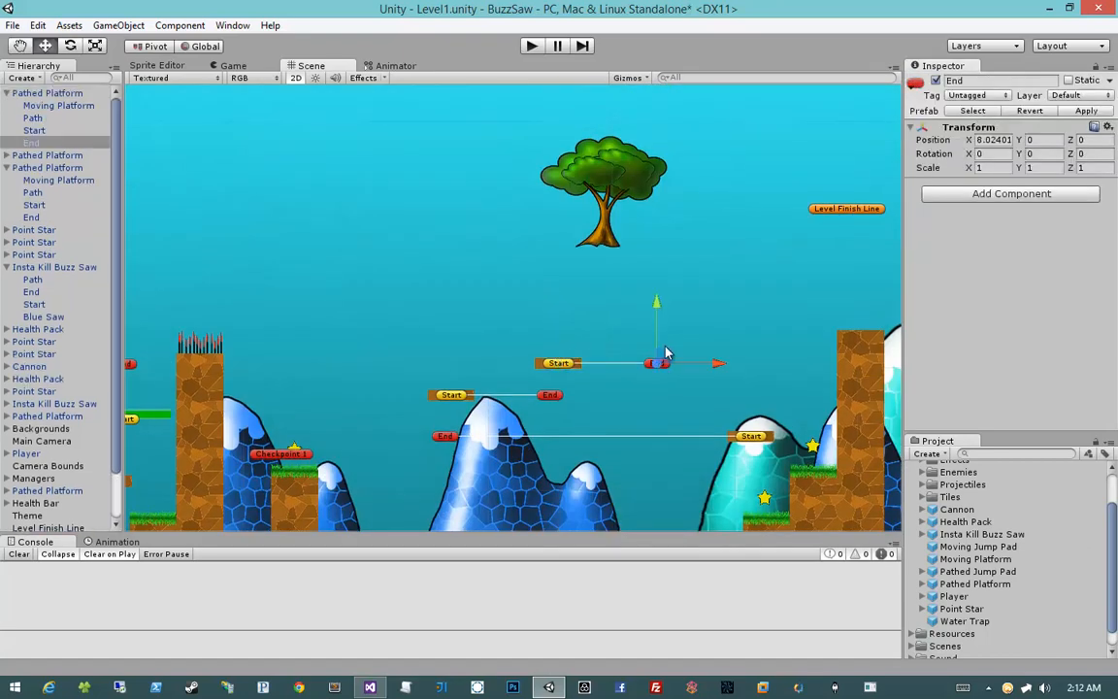
{"action": "left_click", "coordinate": [1000, 137]}
{"action": "type", "text": "-"}
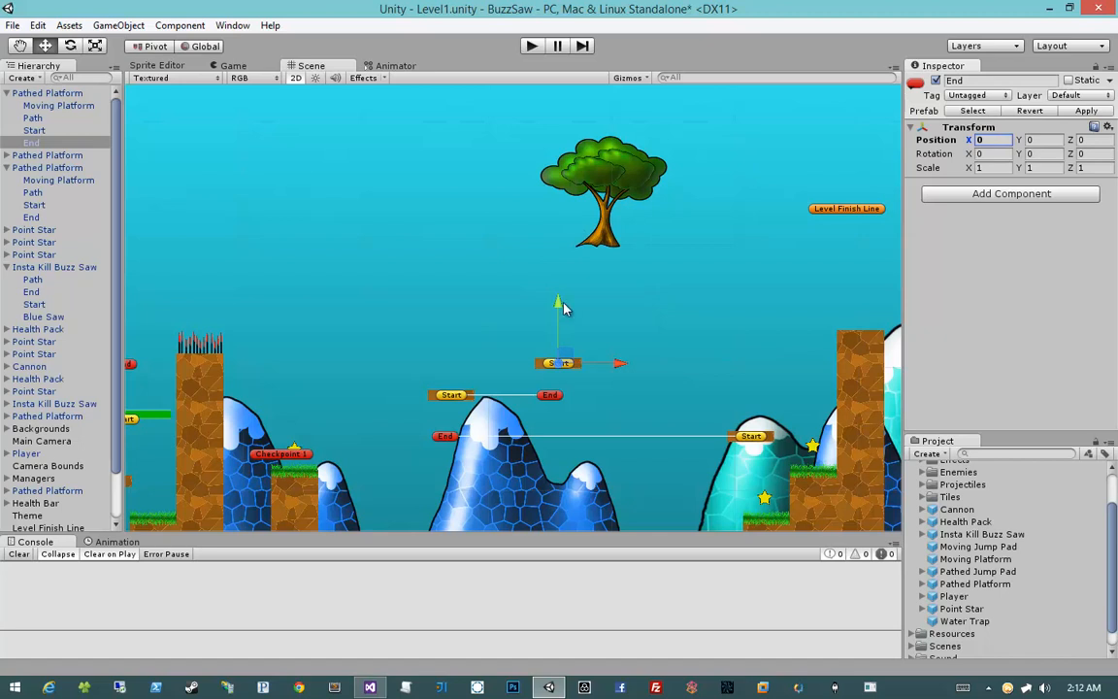
{"action": "left_click_drag", "start_coordinate": [565, 309], "coordinate": [559, 119]}
{"action": "middle_click_drag", "start_coordinate": [598, 153], "coordinate": [602, 244]}
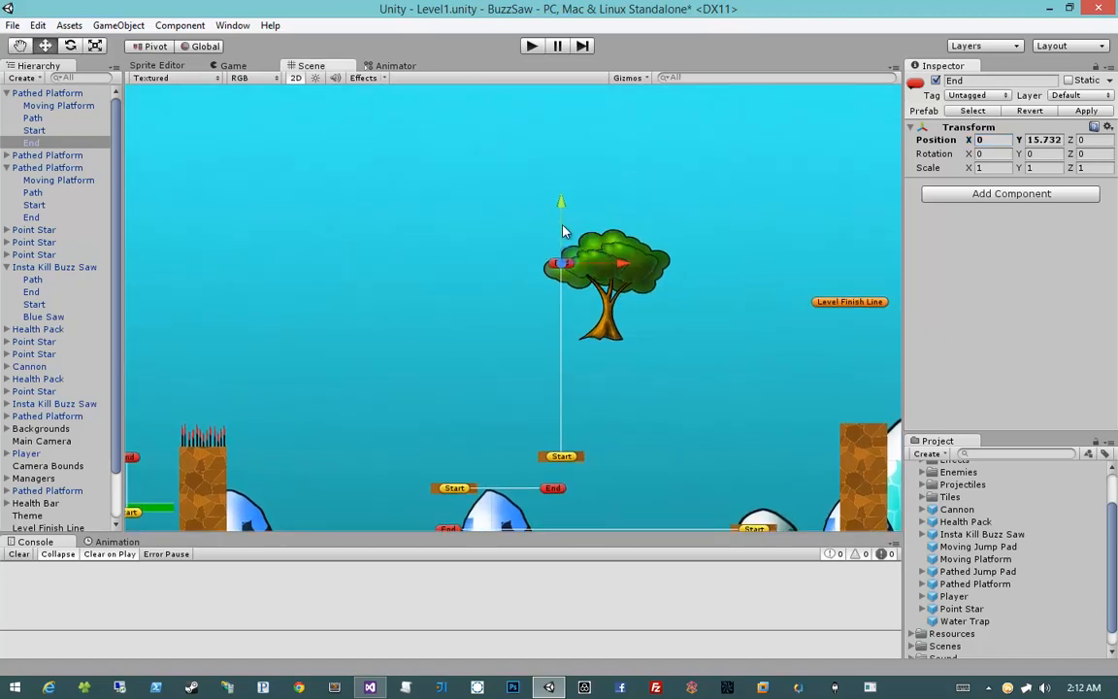
{"action": "left_click_drag", "start_coordinate": [563, 231], "coordinate": [559, 139]}
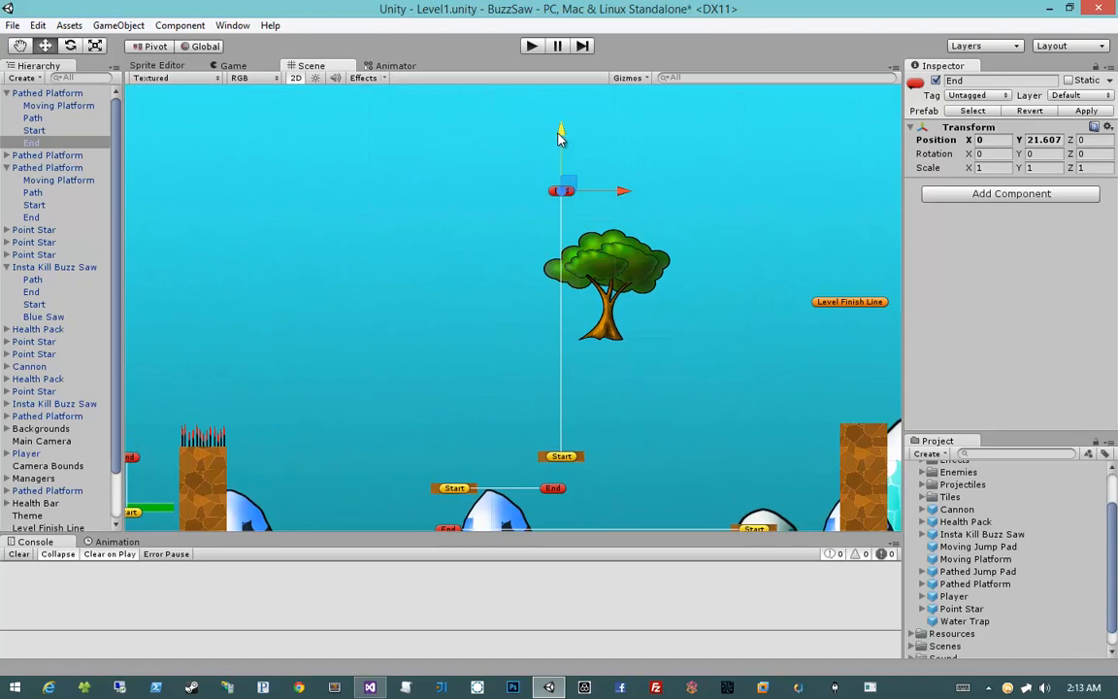
{"action": "left_click", "coordinate": [626, 291]}
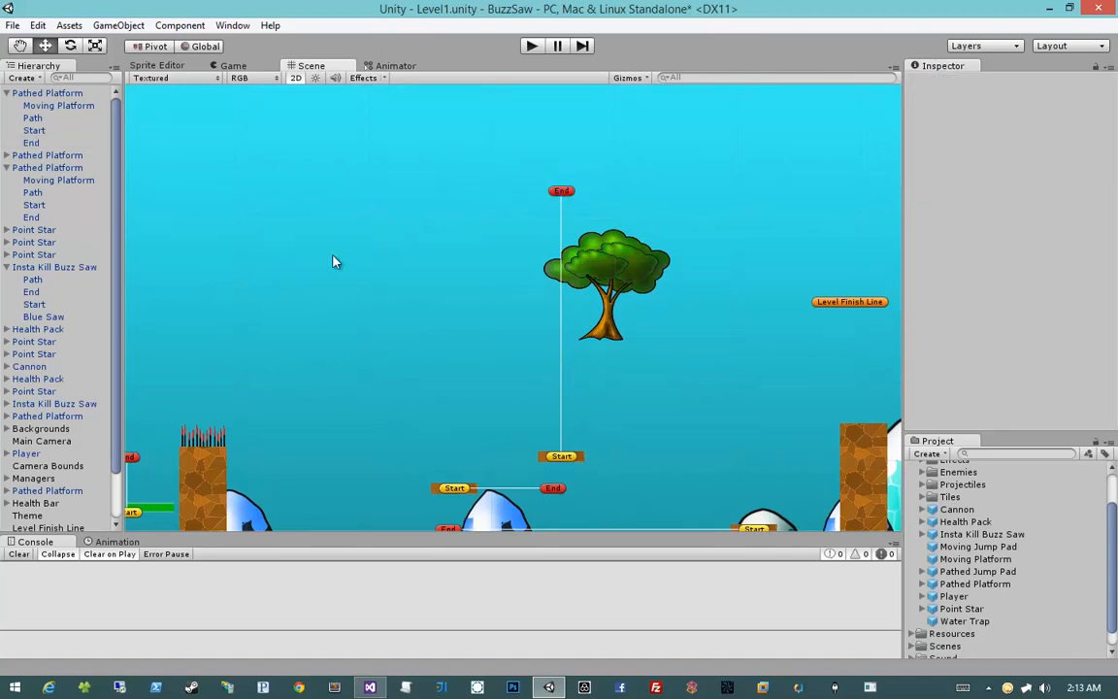
Collapse the expanded Pathed Platform objects and the Insta Kill Buzz Saw in the hierarchy
{"action": "left_click", "coordinate": [14, 97]}
{"action": "left_click", "coordinate": [8, 93]}
{"action": "left_click", "coordinate": [7, 118]}
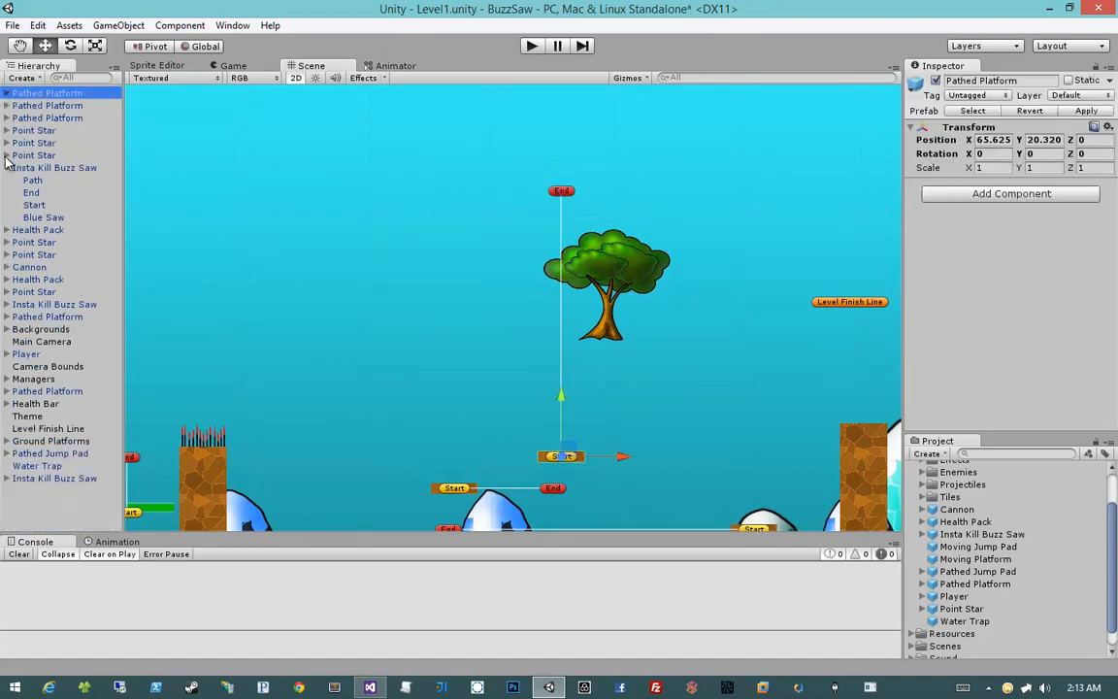
{"action": "left_click", "coordinate": [11, 169]}
{"action": "left_click", "coordinate": [8, 169]}
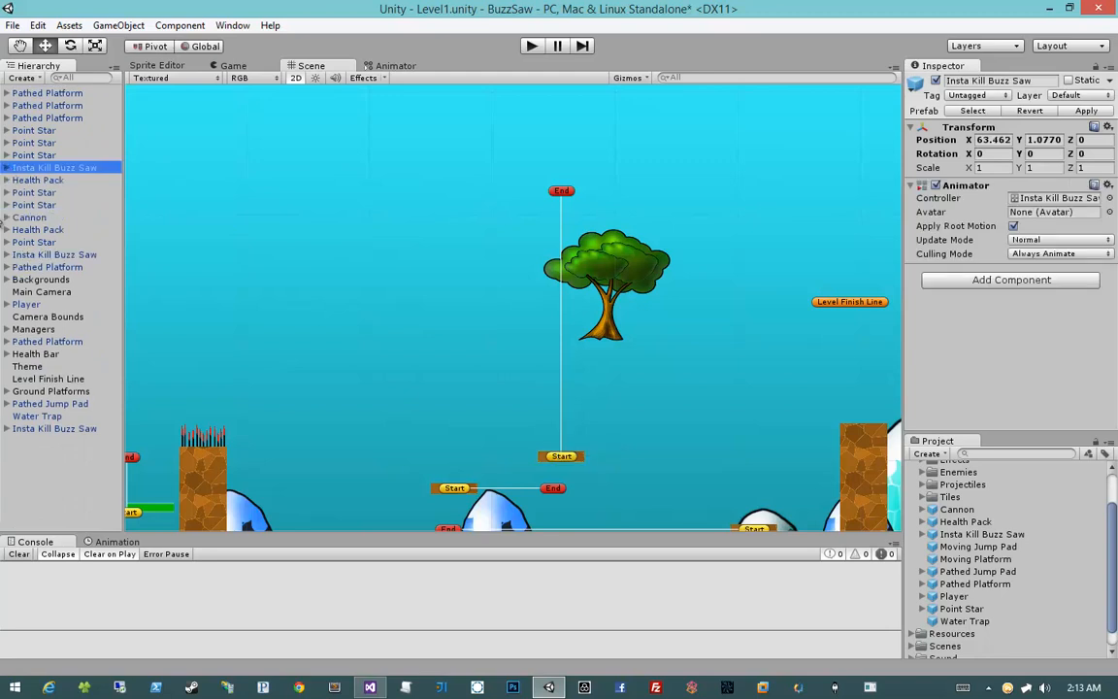
Move the Tree from the Backgrounds group away from the vertical path to about X 32.38, Y 36.65, and save the scene
{"action": "left_click", "coordinate": [7, 280]}
{"action": "left_click", "coordinate": [17, 329]}
{"action": "left_click", "coordinate": [44, 341]}
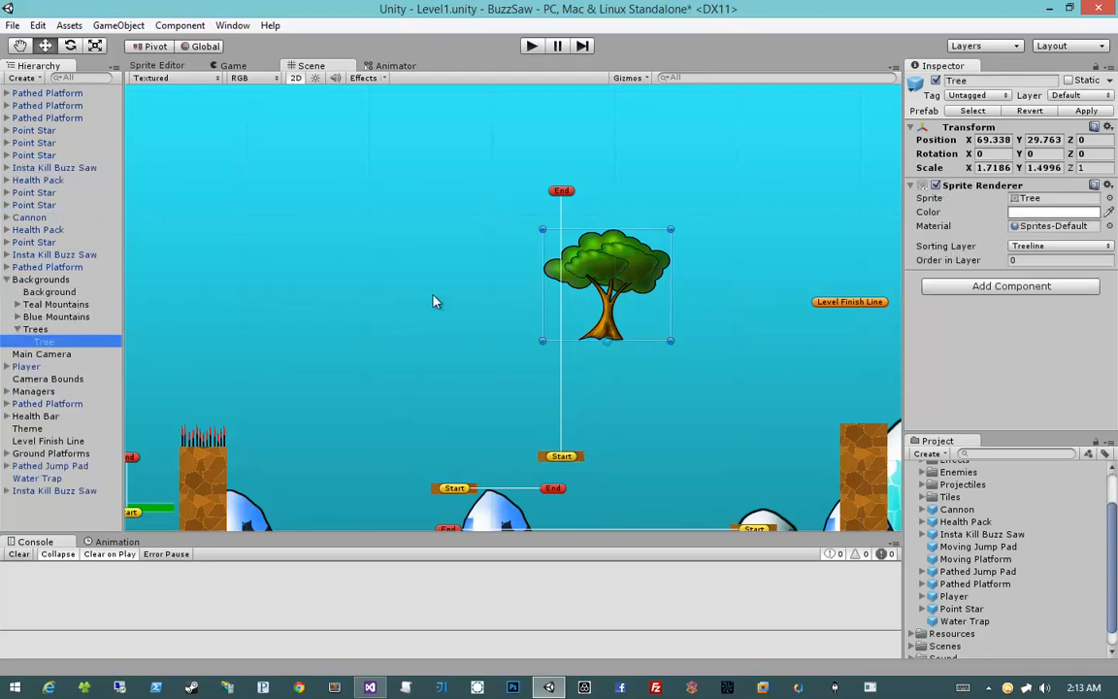
{"action": "left_click_drag", "start_coordinate": [619, 279], "coordinate": [182, 194]}
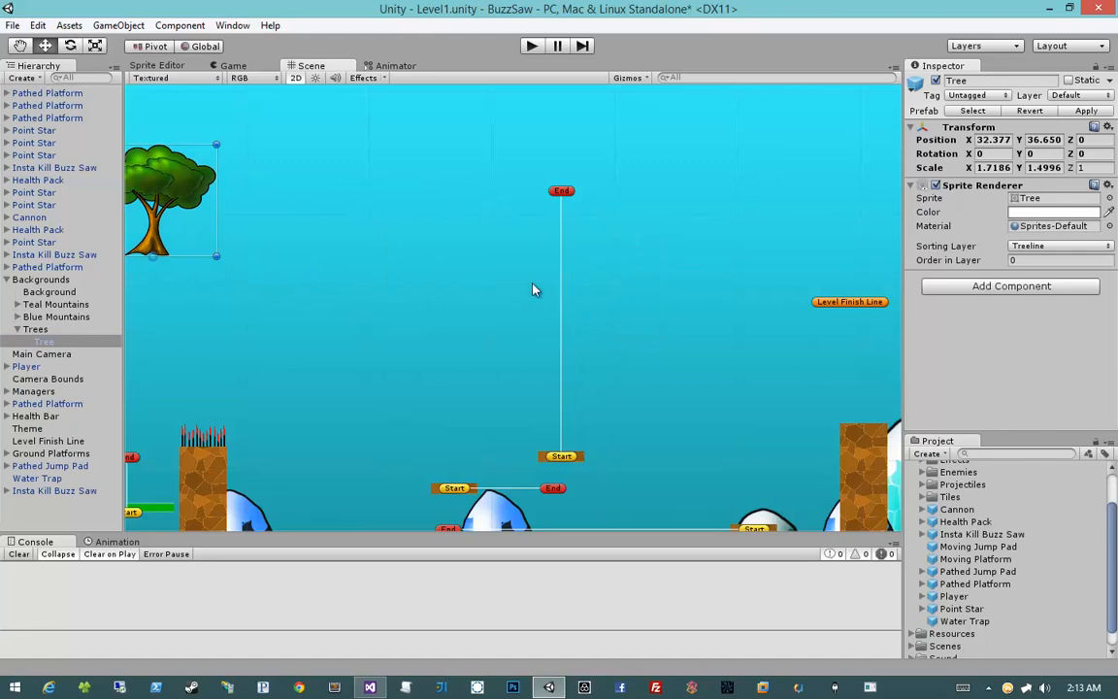
{"action": "middle_click_drag", "start_coordinate": [532, 282], "coordinate": [504, 155]}
{"action": "scroll", "coordinate": [520, 182], "scroll_direction": "down", "scroll_amount": 5}
{"action": "middle_click_drag", "start_coordinate": [550, 257], "coordinate": [571, 349]}
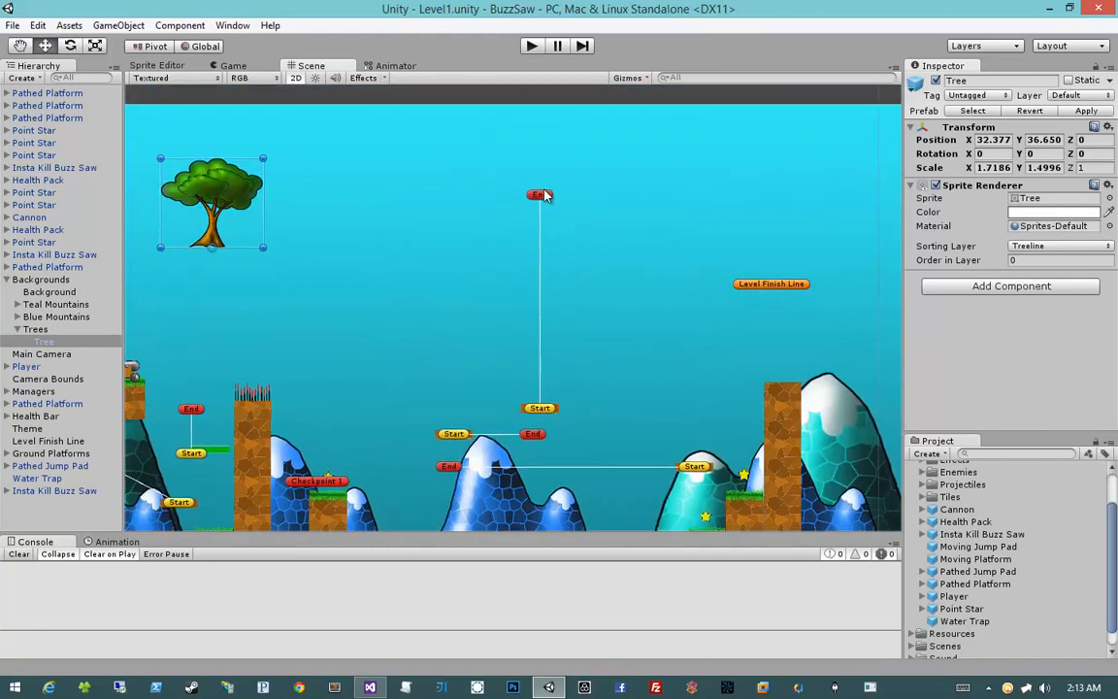
Collapse the Prefabs folder and expand the Texture Atlas Main sprites inside the Textures folder
{"action": "middle_click_drag", "start_coordinate": [545, 195], "coordinate": [509, 172]}
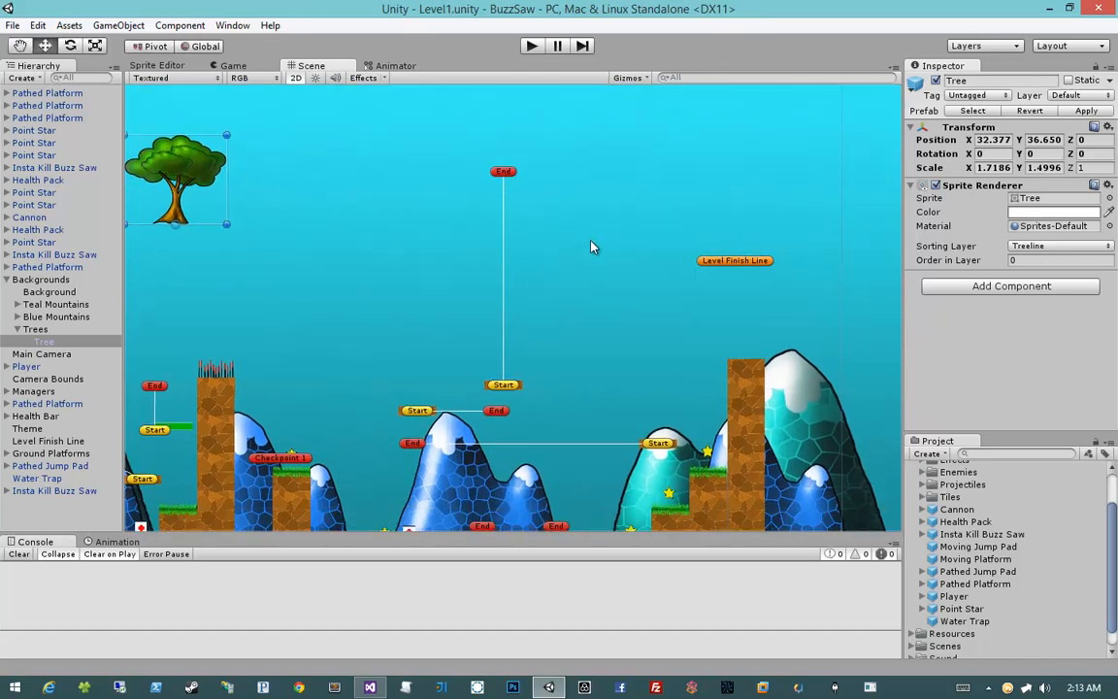
{"action": "scroll", "coordinate": [961, 544], "scroll_direction": "down", "scroll_amount": 1}
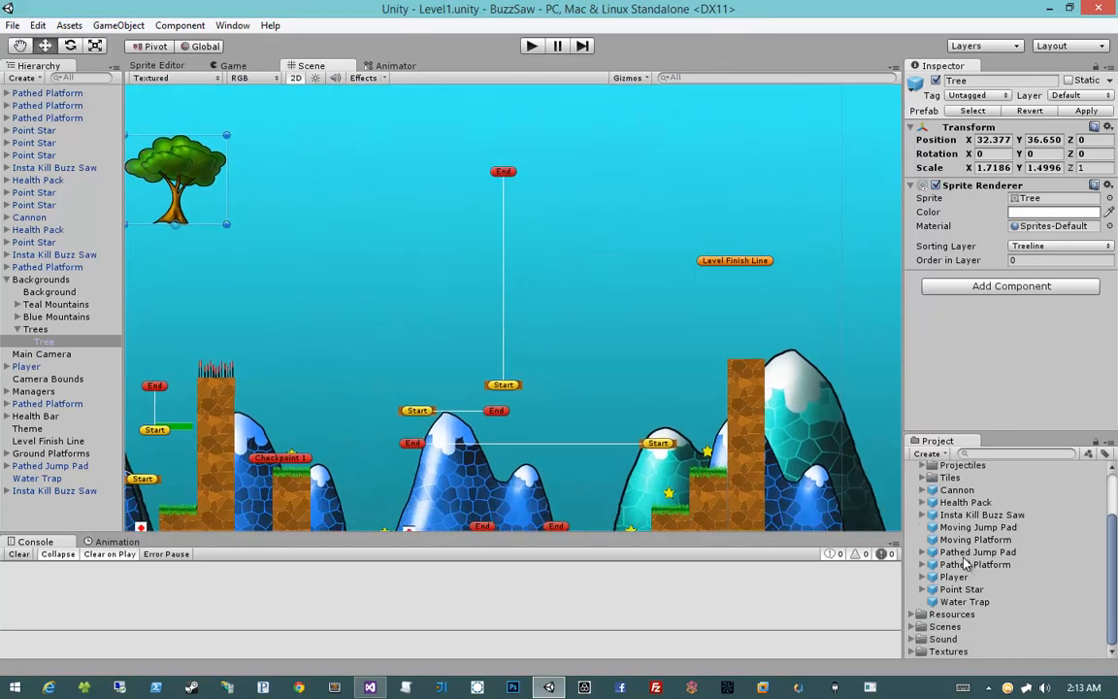
{"action": "scroll", "coordinate": [961, 529], "scroll_direction": "up", "scroll_amount": 5}
{"action": "left_click", "coordinate": [920, 494]}
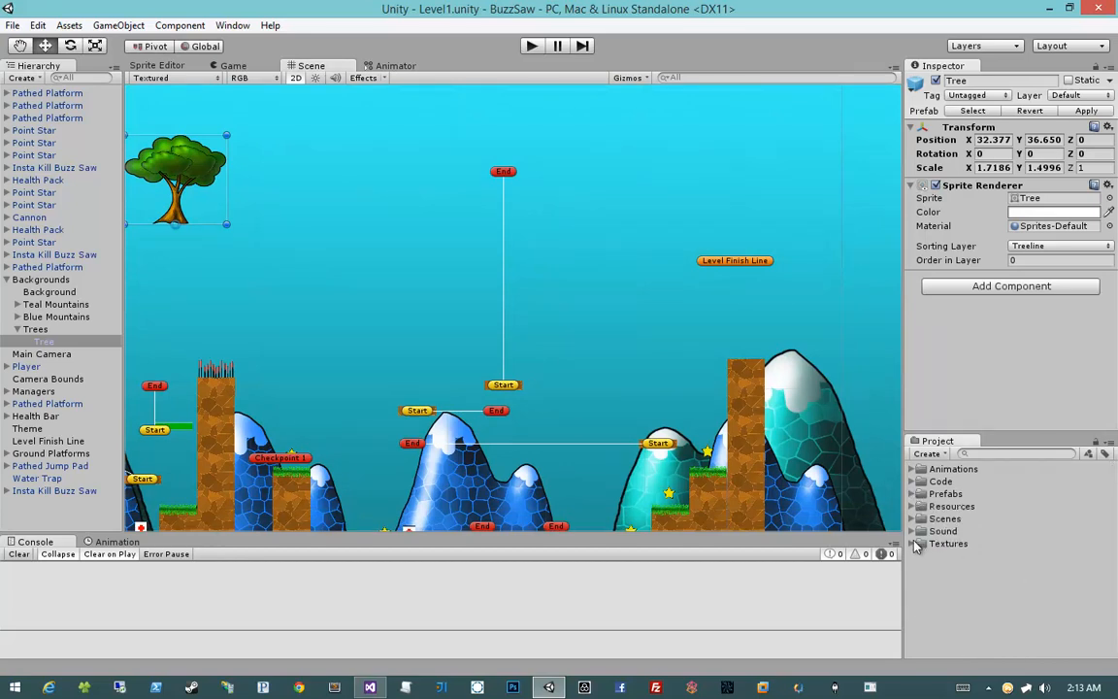
{"action": "left_click", "coordinate": [920, 544]}
{"action": "scroll", "coordinate": [915, 548], "scroll_direction": "down", "scroll_amount": 3}
{"action": "left_click", "coordinate": [934, 525]}
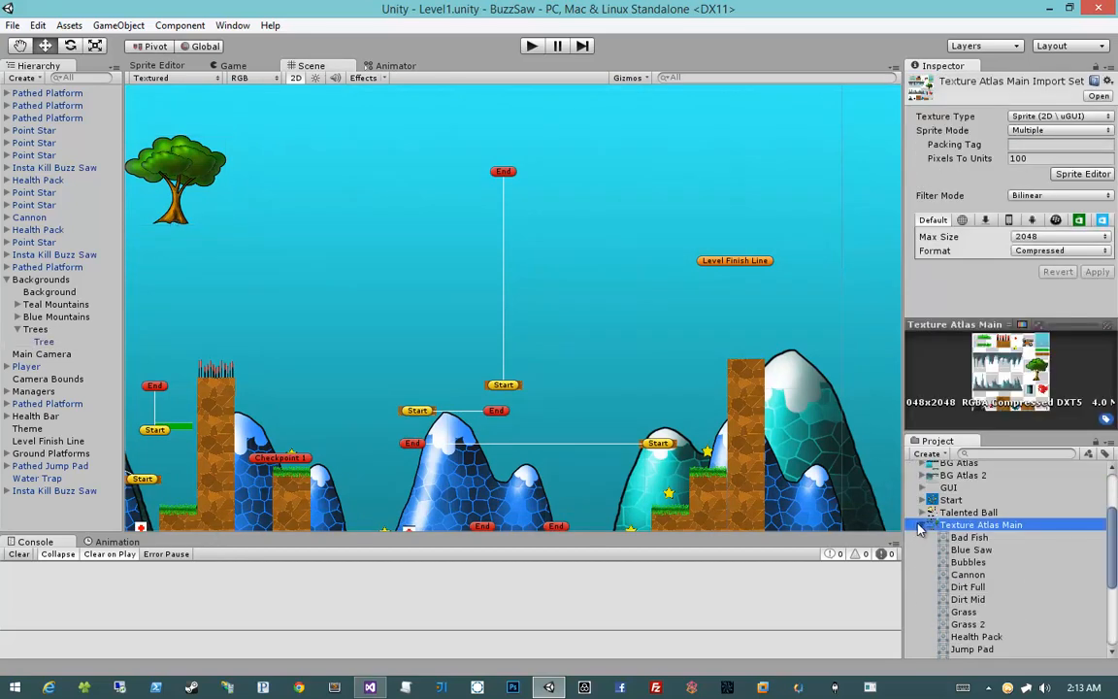
{"action": "left_click", "coordinate": [930, 525]}
{"action": "left_click", "coordinate": [927, 618]}
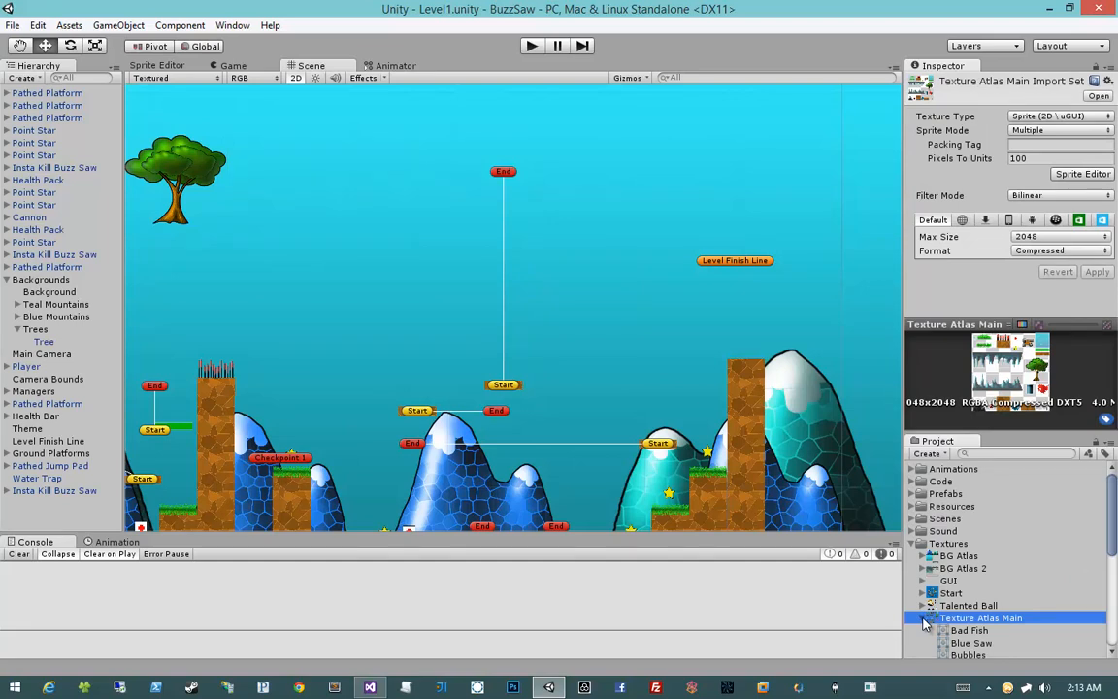
Place a Platform sprite from Texture Atlas Main between the vertical path and the Level Finish Line, at about X 73.48, Y 29.39
{"action": "scroll", "coordinate": [925, 623], "scroll_direction": "down", "scroll_amount": 3}
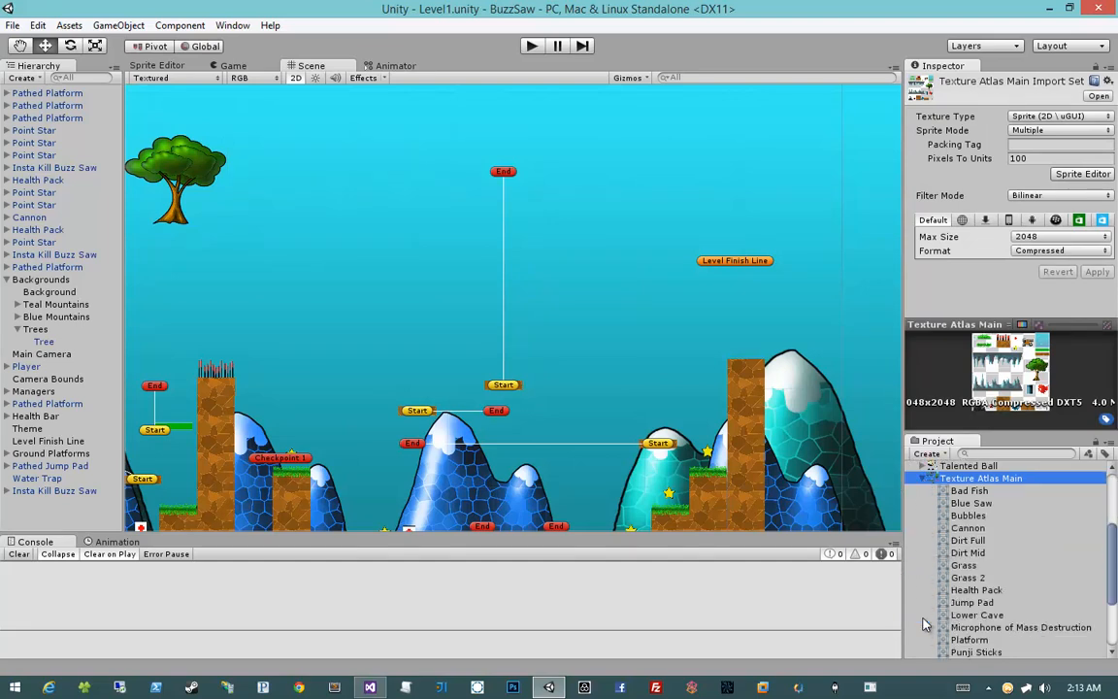
{"action": "scroll", "coordinate": [925, 624], "scroll_direction": "down", "scroll_amount": 1}
{"action": "left_click_drag", "start_coordinate": [971, 593], "coordinate": [594, 315]}
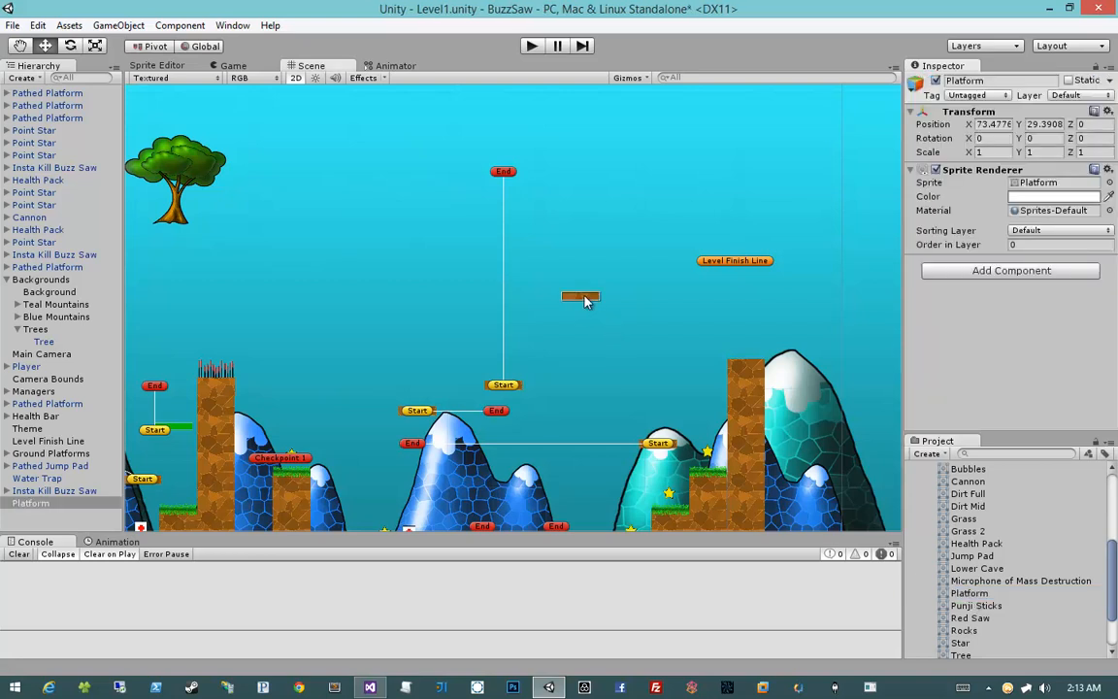
Place the brown platform in the sky beside the vertical moving path and add a duplicate platform directly above it
{"action": "left_click_drag", "start_coordinate": [585, 337], "coordinate": [592, 225]}
{"action": "key", "text": "ctrl+d"}
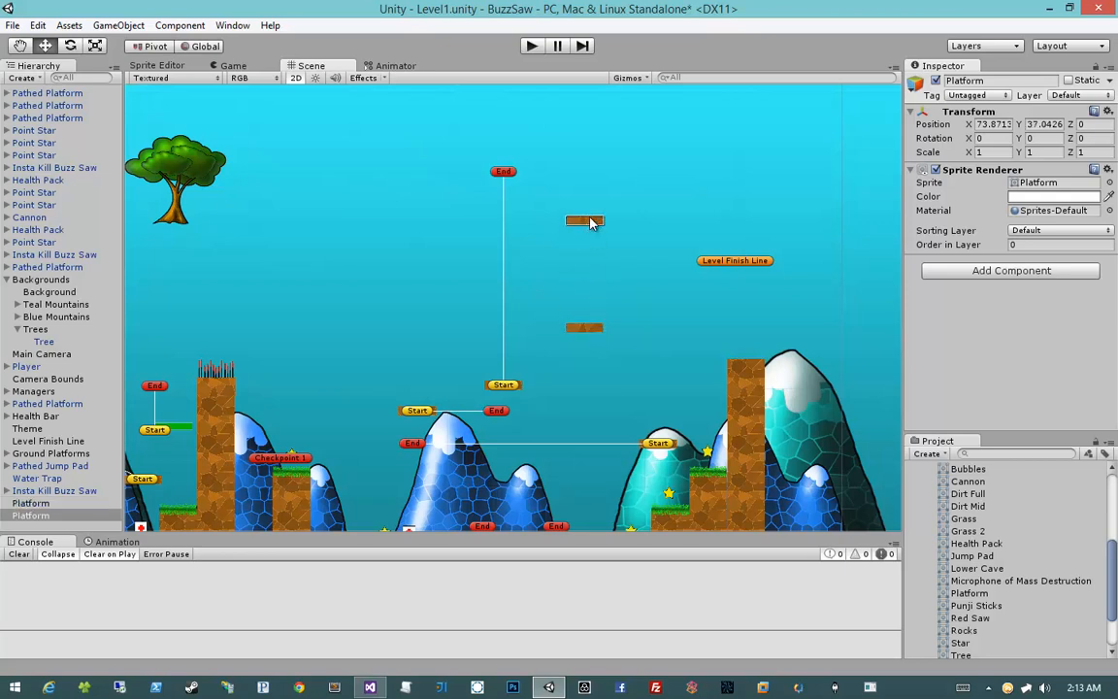
{"action": "left_click_drag", "start_coordinate": [591, 222], "coordinate": [591, 223]}
{"action": "left_click_drag", "start_coordinate": [589, 333], "coordinate": [594, 317]}
{"action": "left_click", "coordinate": [594, 219]}
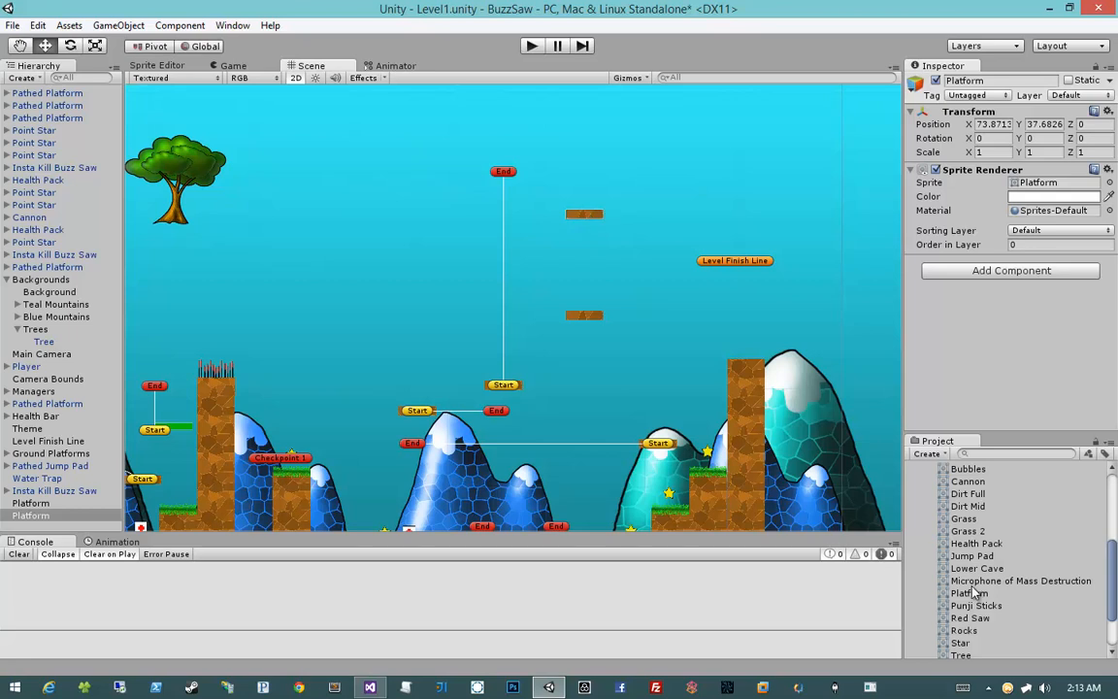
Add a Cannon prefab and align it so its wheels rest on the lower brown platform
{"action": "scroll", "coordinate": [974, 592], "scroll_direction": "up", "scroll_amount": 2}
{"action": "left_click", "coordinate": [925, 525]}
{"action": "left_click", "coordinate": [912, 544]}
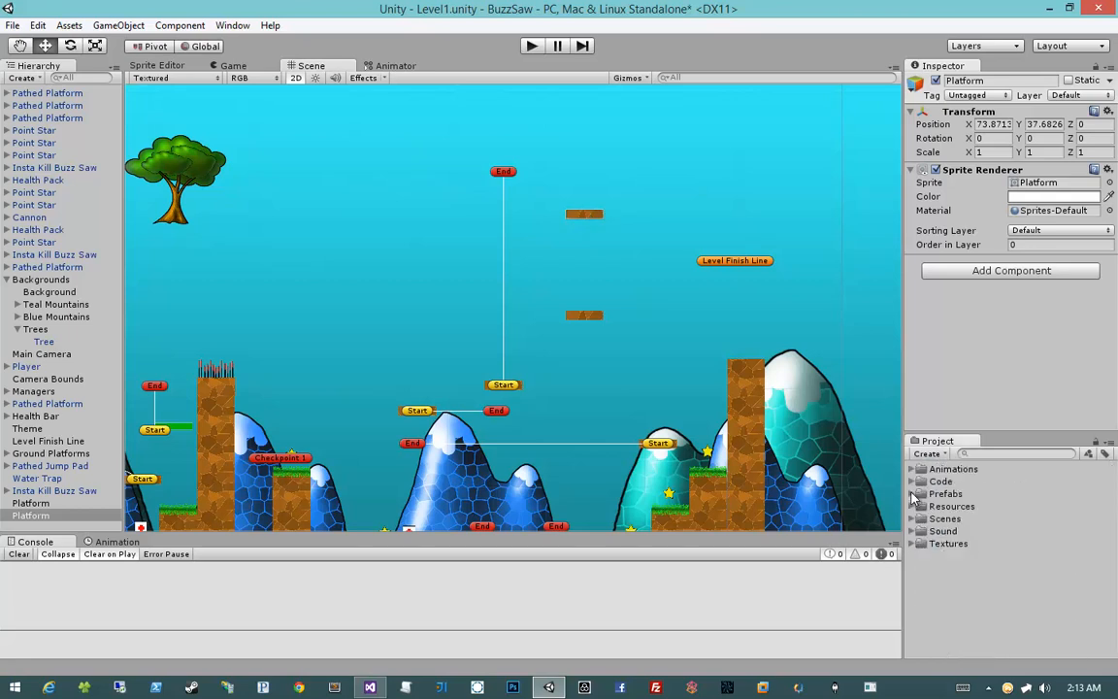
{"action": "left_click", "coordinate": [914, 494]}
{"action": "scroll", "coordinate": [959, 540], "scroll_direction": "down", "scroll_amount": 1}
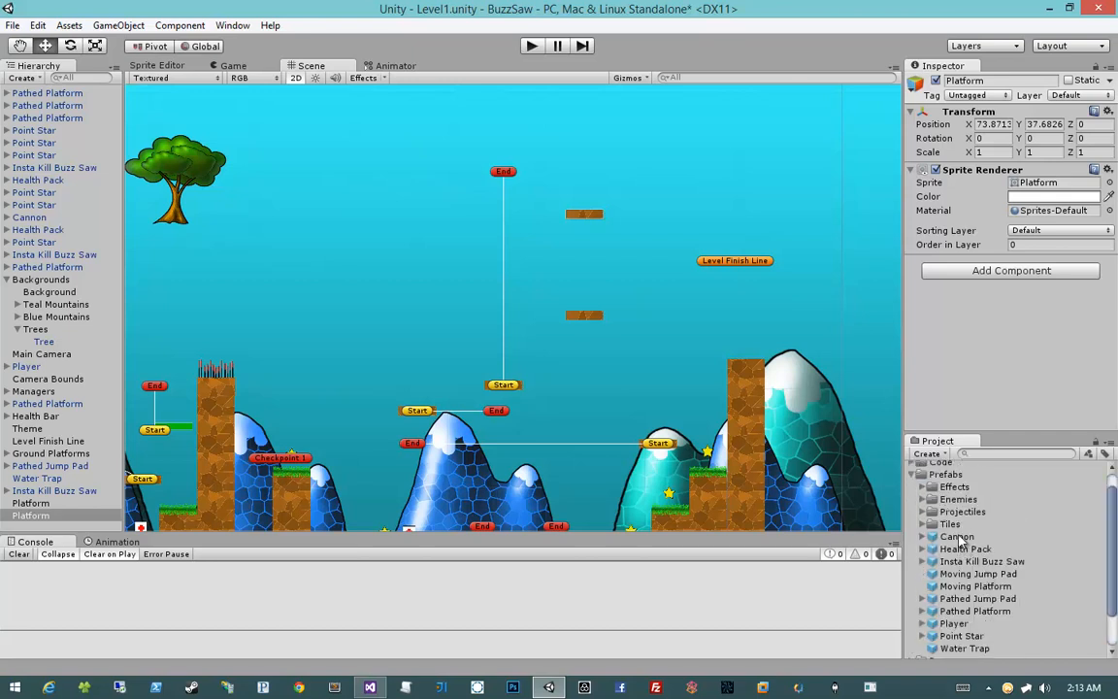
{"action": "left_click_drag", "start_coordinate": [957, 539], "coordinate": [602, 316]}
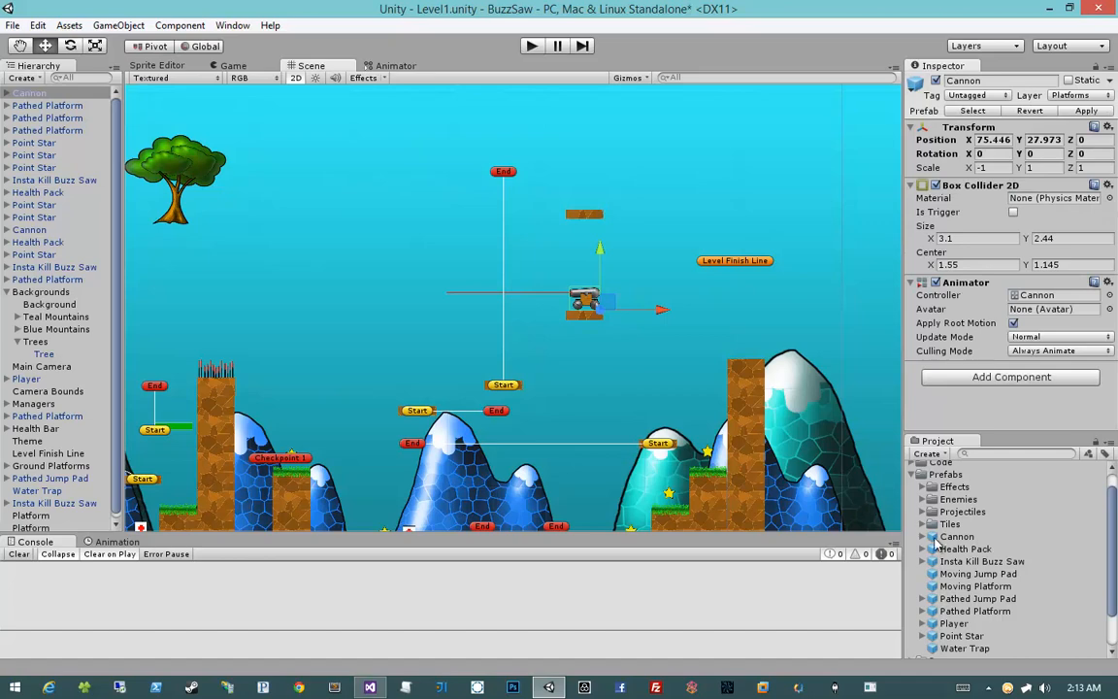
{"action": "scroll", "coordinate": [674, 352], "scroll_direction": "up", "scroll_amount": 5}
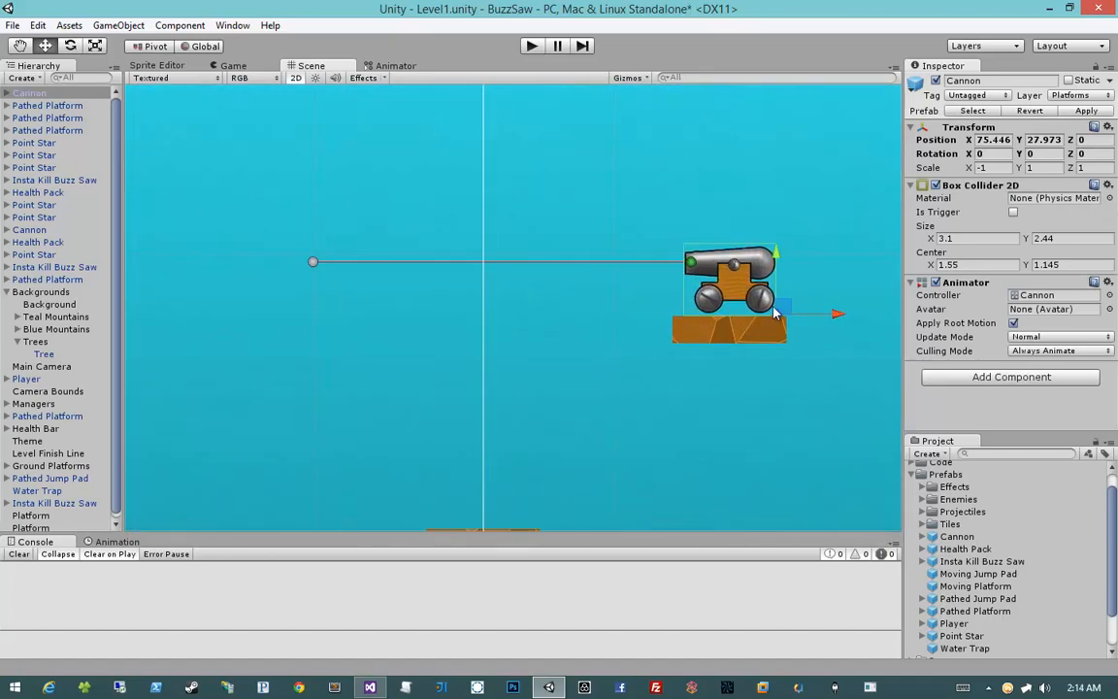
{"action": "left_click_drag", "start_coordinate": [785, 308], "coordinate": [777, 312]}
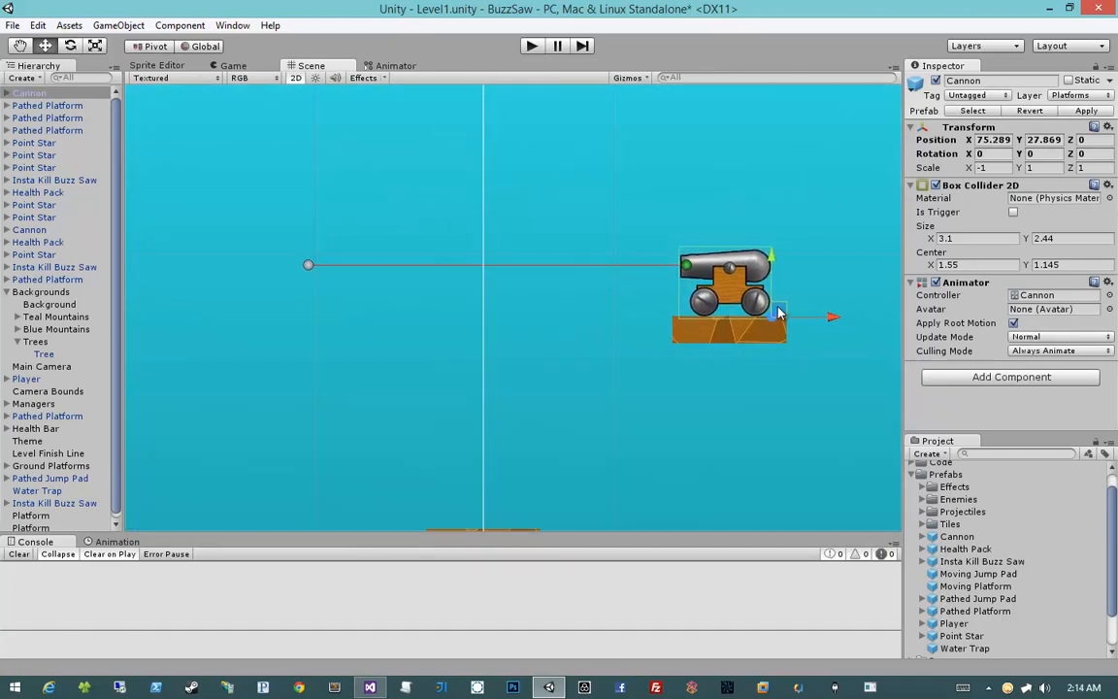
Duplicate the cannon onto the upper platform and flip it with an X scale of 1, centred on the platform
{"action": "scroll", "coordinate": [778, 311], "scroll_direction": "down", "scroll_amount": 5}
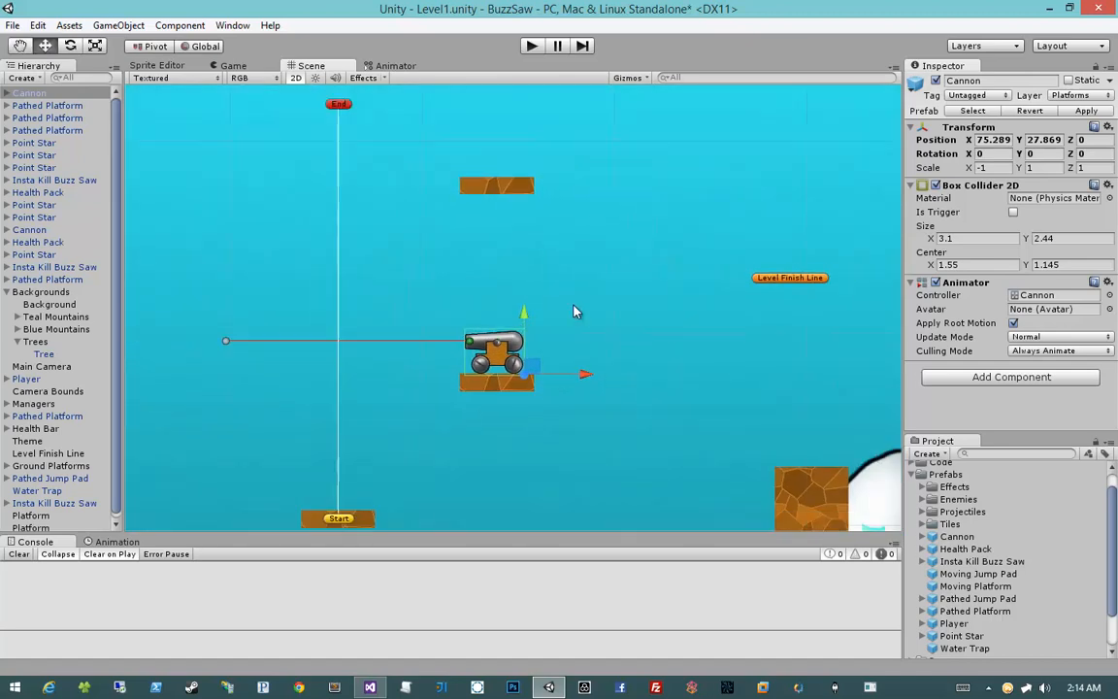
{"action": "key", "text": "ctrl+d"}
{"action": "left_click_drag", "start_coordinate": [560, 355], "coordinate": [559, 158]}
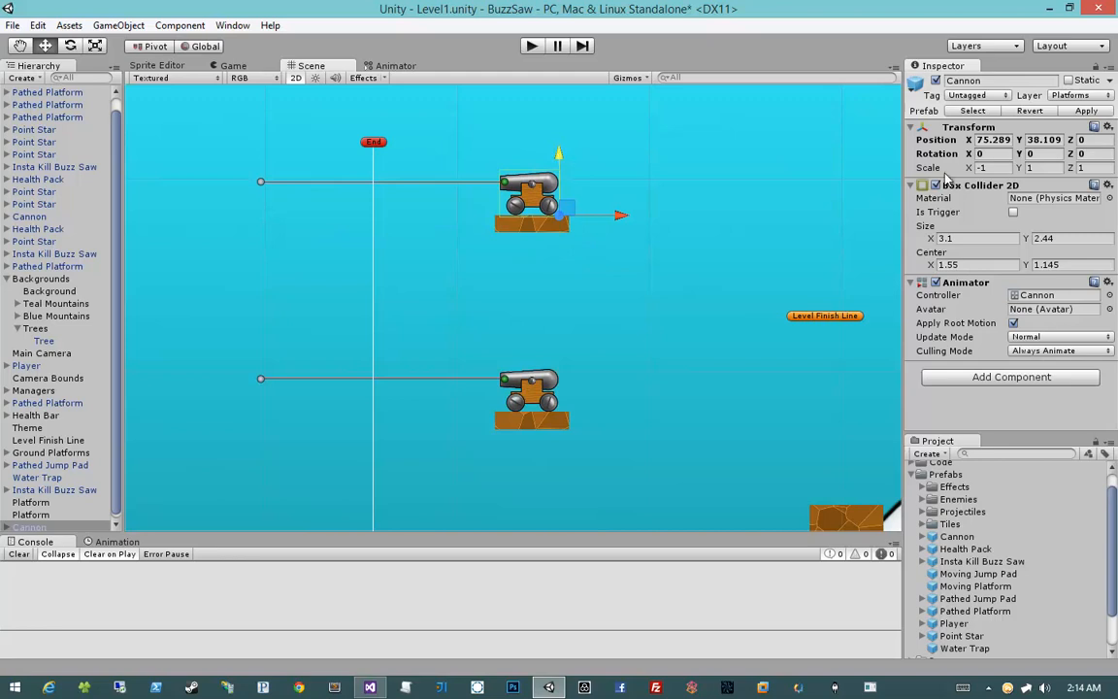
{"action": "left_click", "coordinate": [982, 168]}
{"action": "type", "text": "1"}
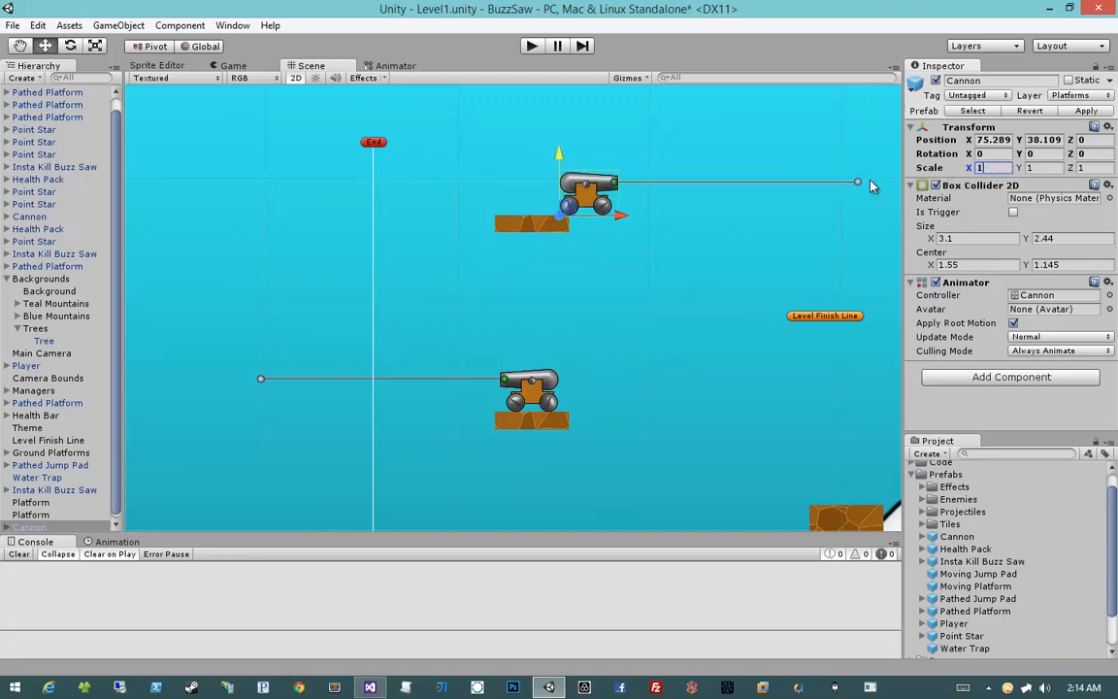
{"action": "left_click_drag", "start_coordinate": [621, 223], "coordinate": [568, 224]}
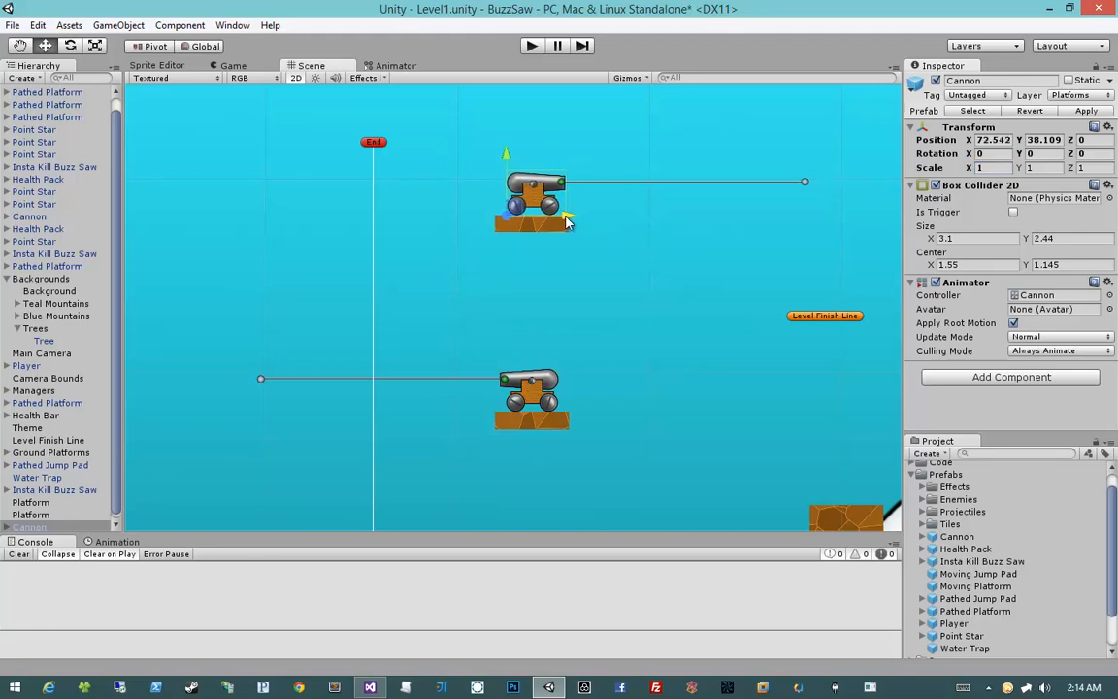
Duplicate the vertical Pathed Platform and move the copy to the far side of the cannons, at X about 81
{"action": "scroll", "coordinate": [601, 282], "scroll_direction": "down", "scroll_amount": 6}
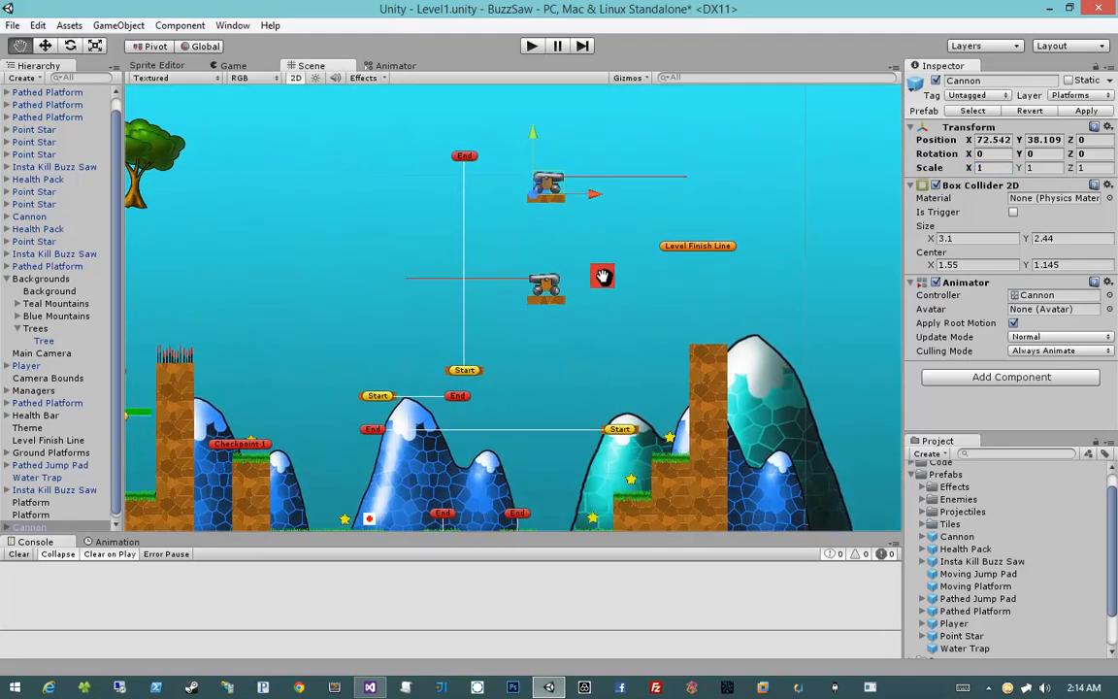
{"action": "left_click", "coordinate": [462, 251]}
{"action": "left_click", "coordinate": [409, 252]}
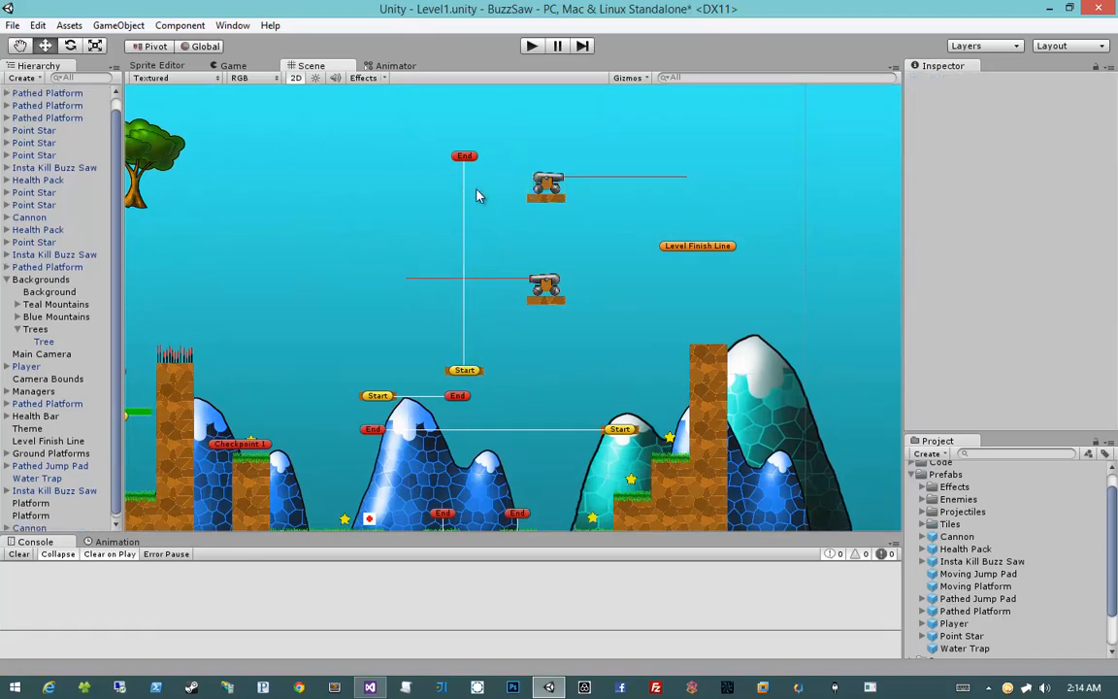
{"action": "left_click", "coordinate": [464, 157]}
{"action": "left_click", "coordinate": [67, 94]}
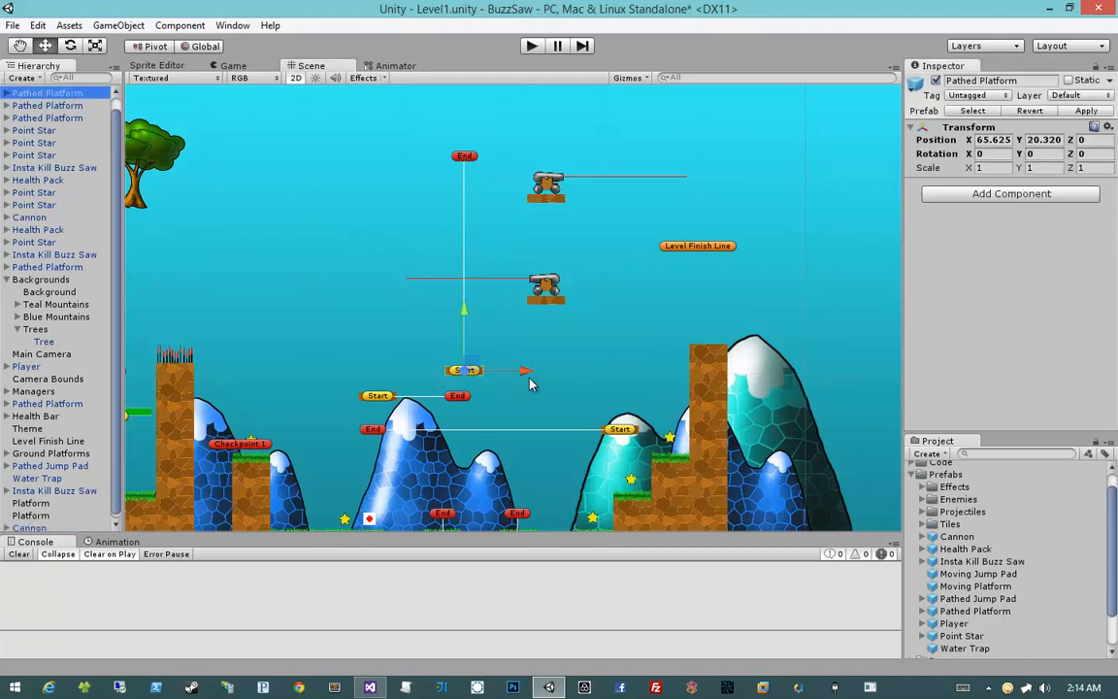
{"action": "key", "text": "ctrl+d"}
{"action": "left_click_drag", "start_coordinate": [525, 371], "coordinate": [677, 376]}
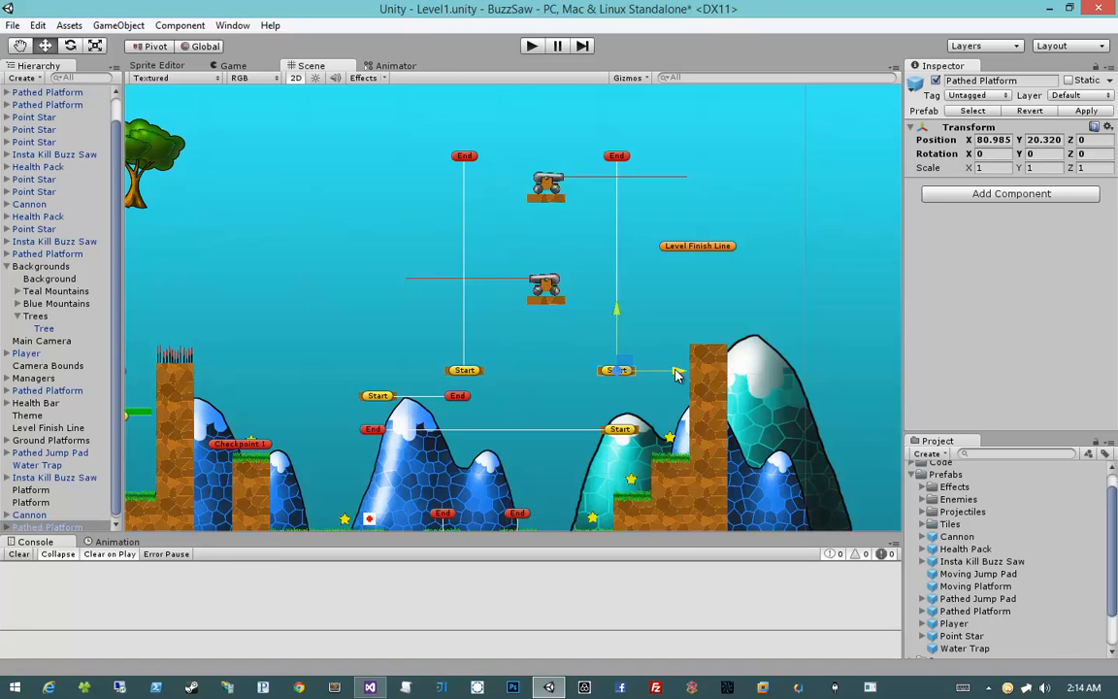
Move the Level Finish Line well beyond the last dirt wall, to X about 132
{"action": "left_click", "coordinate": [697, 246]}
{"action": "scroll", "coordinate": [661, 308], "scroll_direction": "down", "scroll_amount": 6}
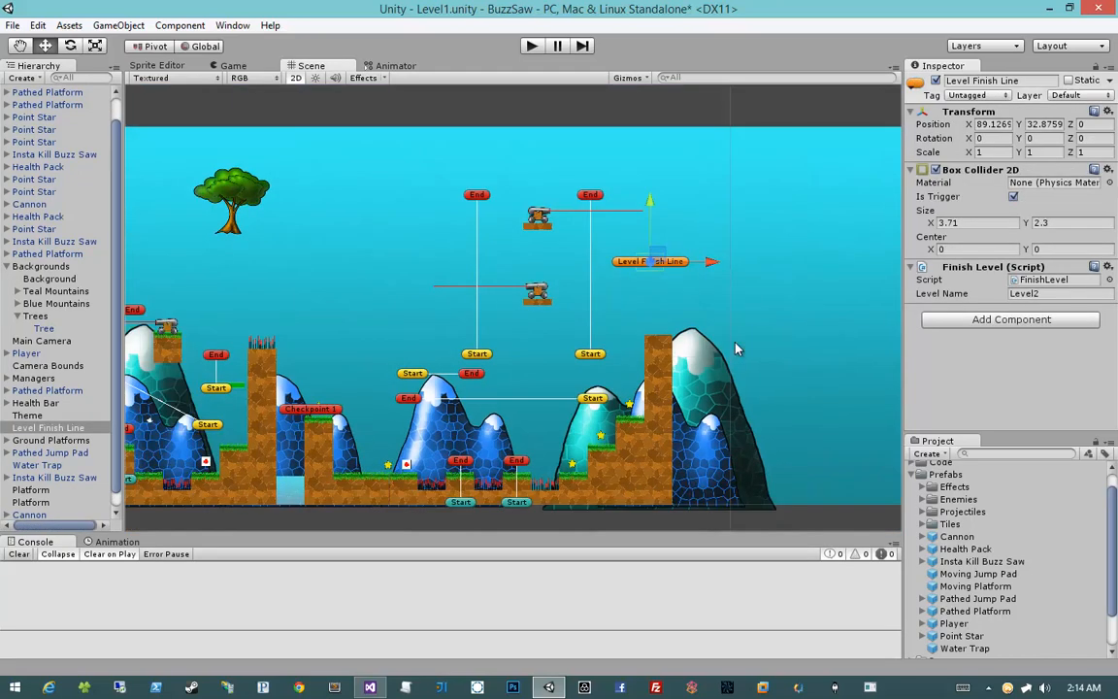
{"action": "scroll", "coordinate": [547, 262], "scroll_direction": "up", "scroll_amount": 2}
{"action": "left_click_drag", "start_coordinate": [546, 262], "coordinate": [784, 296]}
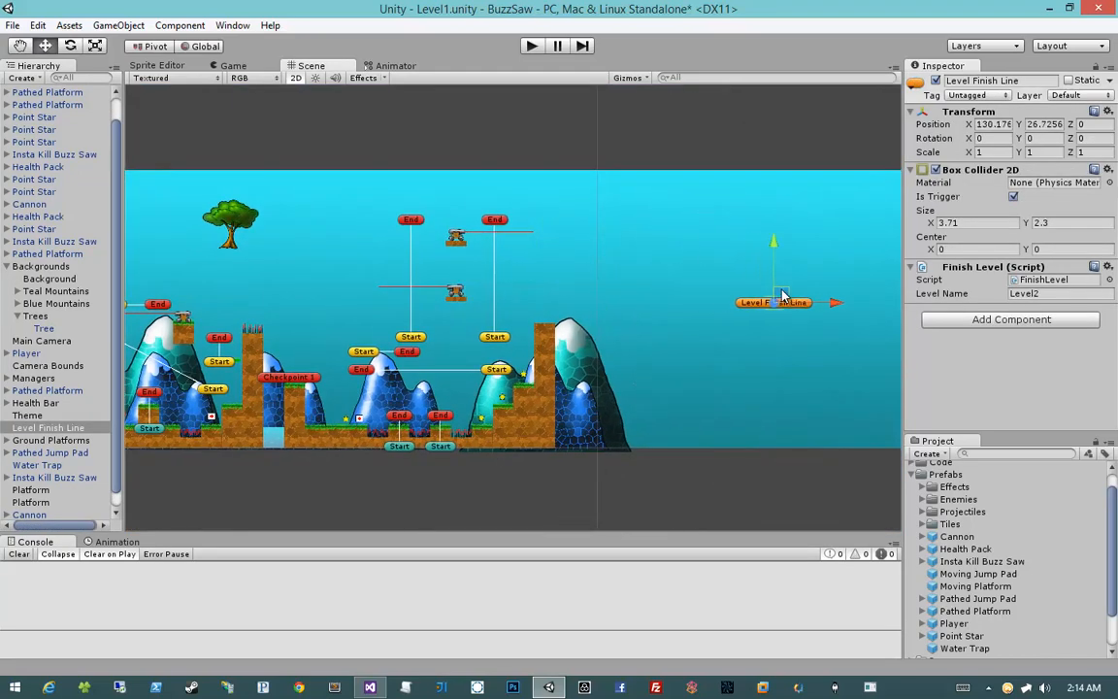
{"action": "scroll", "coordinate": [572, 279], "scroll_direction": "up", "scroll_amount": 2}
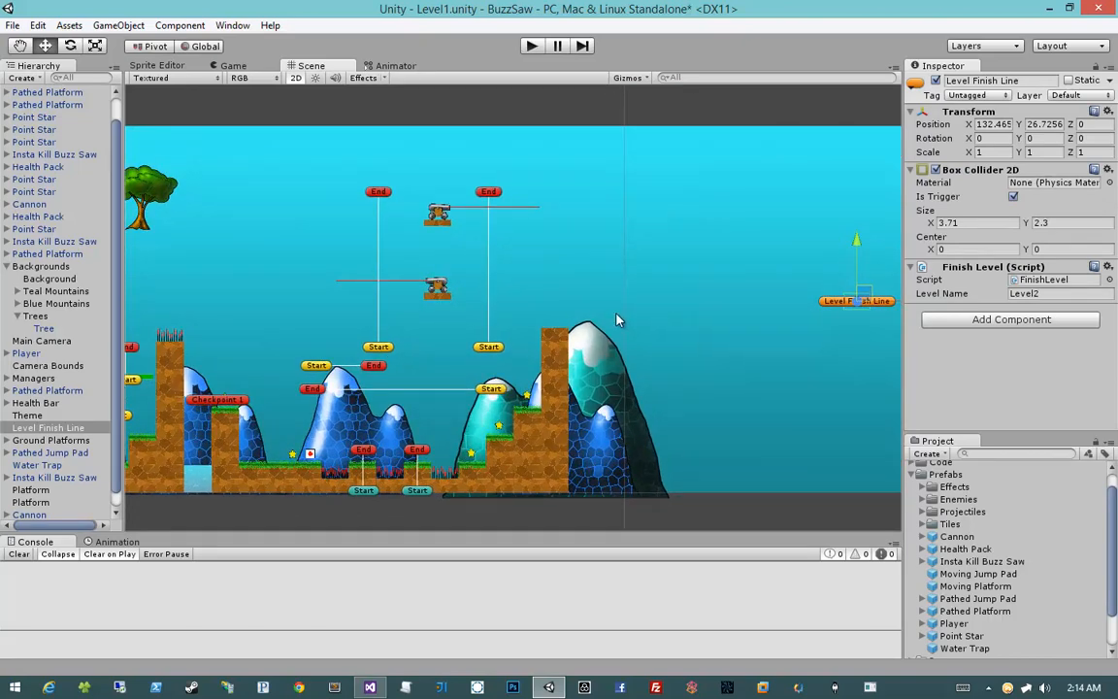
Place a Point Star on top of the last dirt wall and add a dirt block above it, leaving an open gap around the star
{"action": "left_click", "coordinate": [550, 350]}
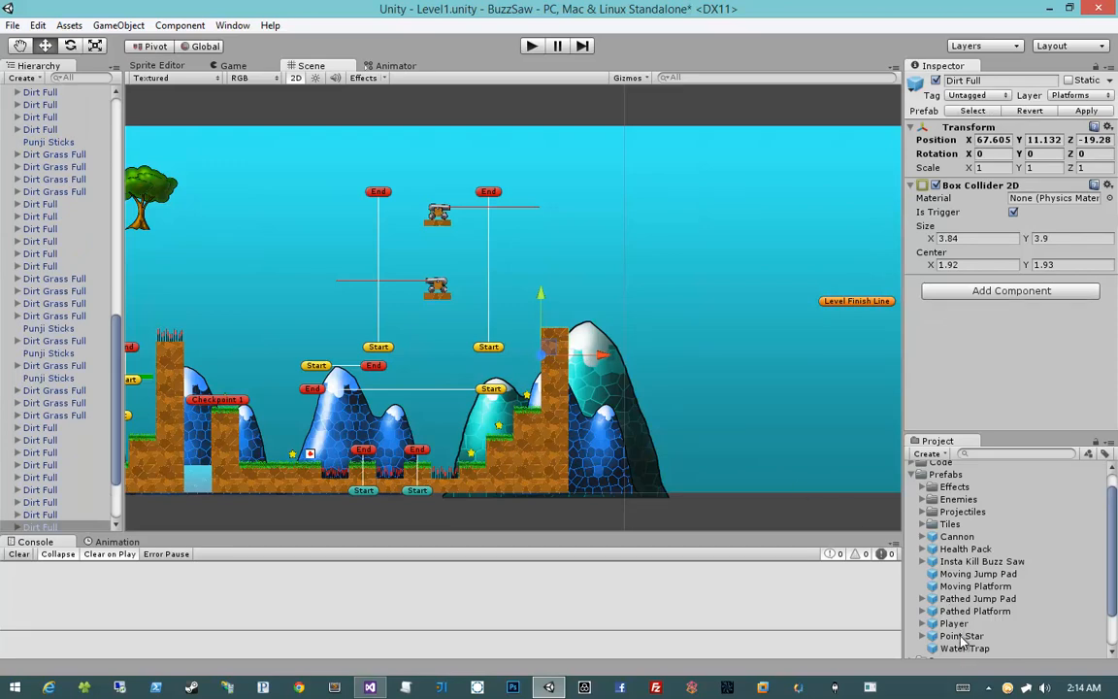
{"action": "left_click_drag", "start_coordinate": [962, 638], "coordinate": [553, 335]}
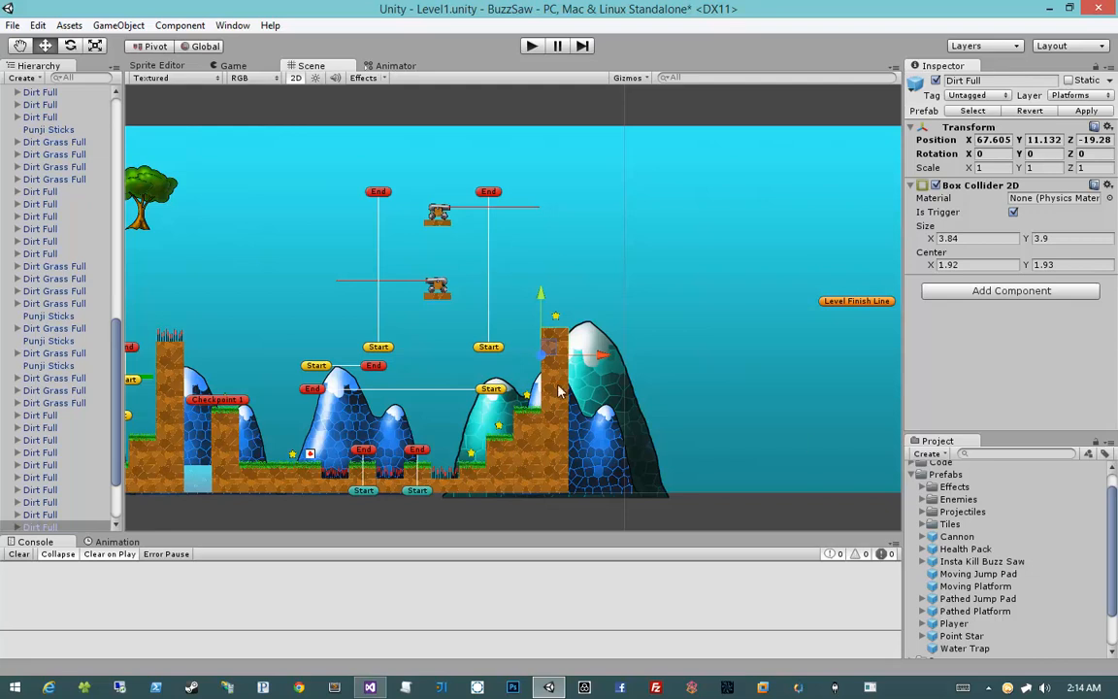
{"action": "left_click_drag", "start_coordinate": [549, 297], "coordinate": [545, 230]}
{"action": "left_click", "coordinate": [553, 316]}
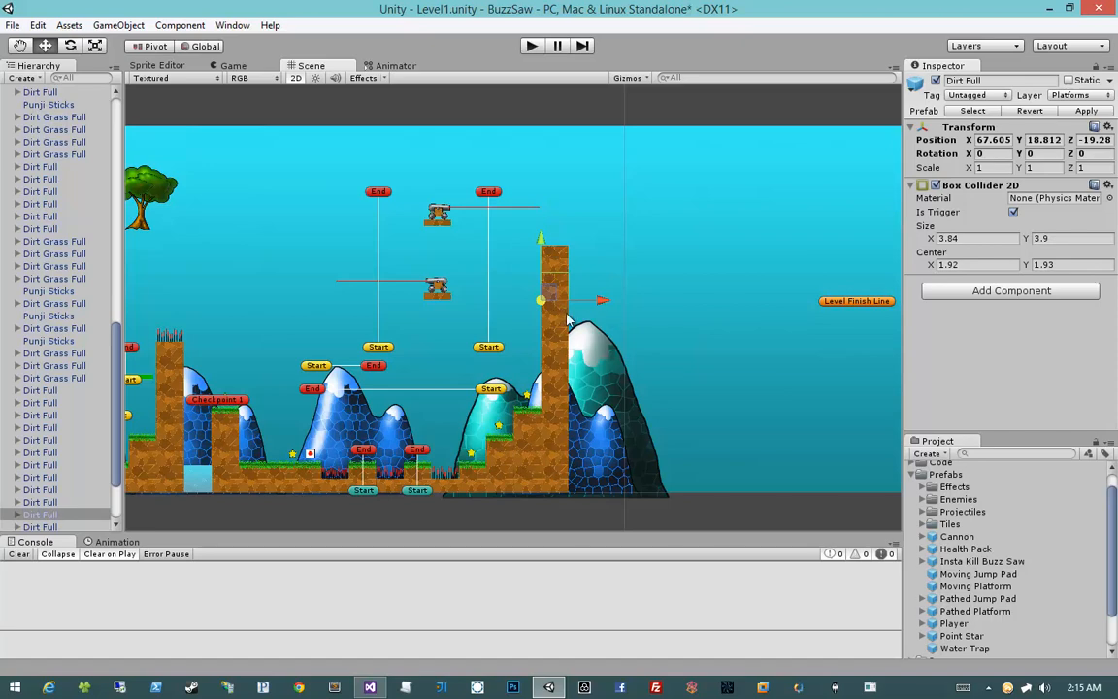
{"action": "left_click", "coordinate": [571, 320], "text": "shift"}
{"action": "key", "text": "Delete"}
{"action": "scroll", "coordinate": [586, 314], "scroll_direction": "up", "scroll_amount": 2}
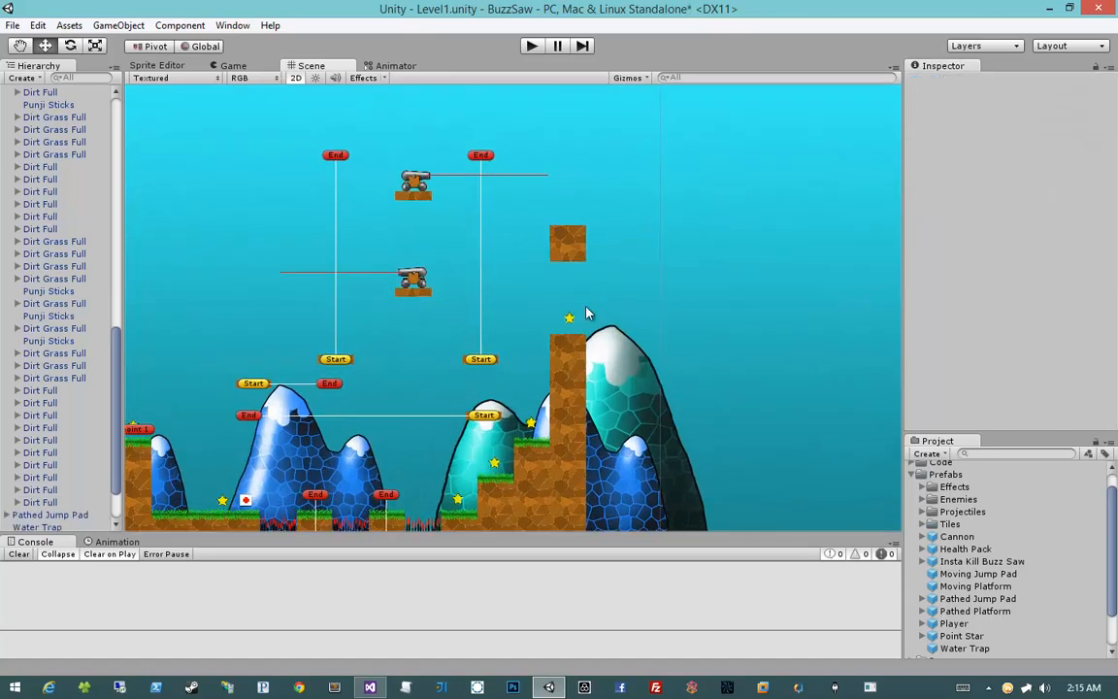
Copy the top three blocks of the level's starting boundary wall above the last wall's gap and fill in the missing dirt block beneath them
{"action": "middle_click_drag", "start_coordinate": [525, 348], "coordinate": [618, 417]}
{"action": "scroll", "coordinate": [543, 375], "scroll_direction": "down", "scroll_amount": 4}
{"action": "middle_click_drag", "start_coordinate": [481, 334], "coordinate": [588, 337]}
{"action": "left_click", "coordinate": [724, 318]}
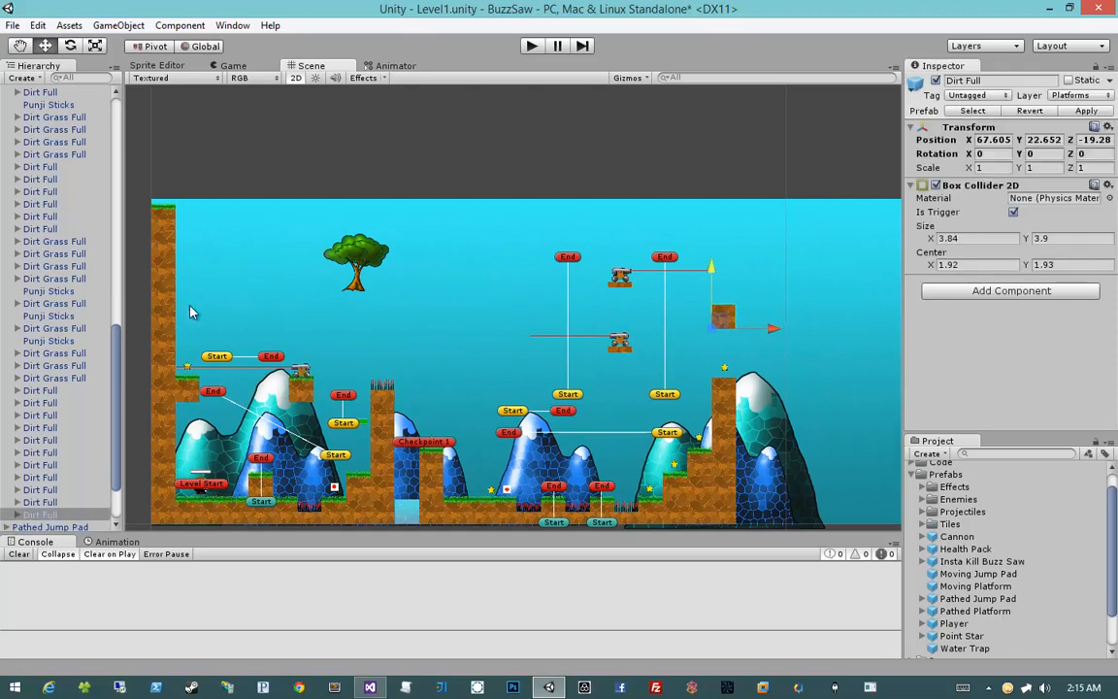
{"action": "left_click", "coordinate": [162, 306]}
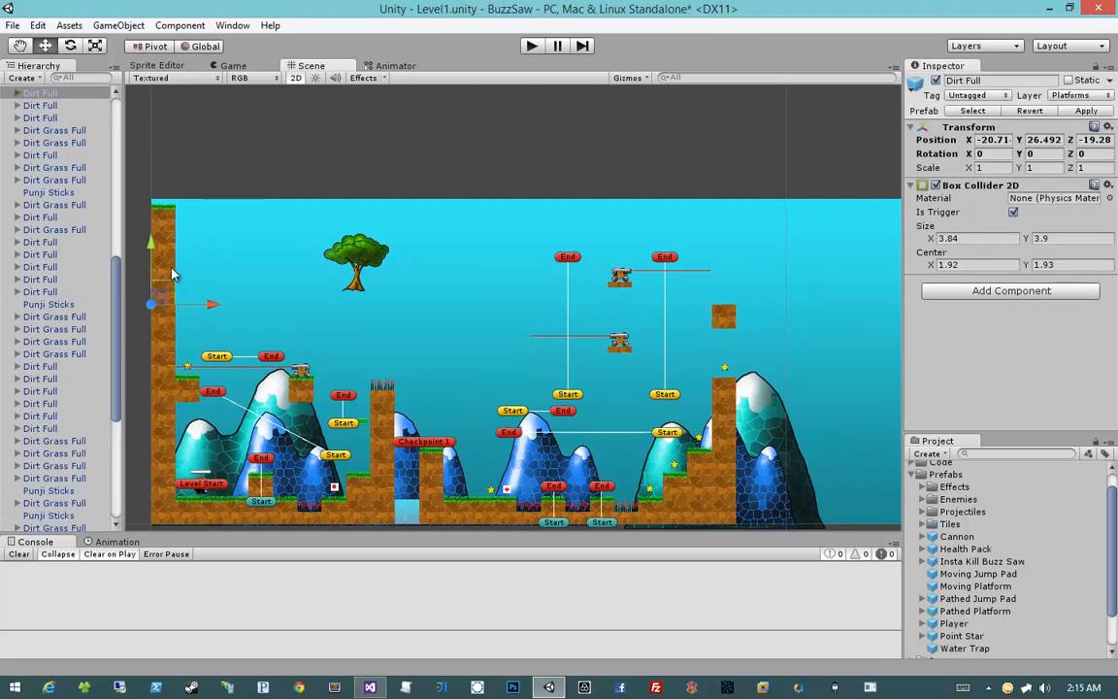
{"action": "left_click", "coordinate": [173, 271]}
{"action": "left_click", "coordinate": [171, 246], "text": "ctrl"}
{"action": "left_click", "coordinate": [172, 223], "text": "ctrl"}
{"action": "key", "text": "ctrl+d"}
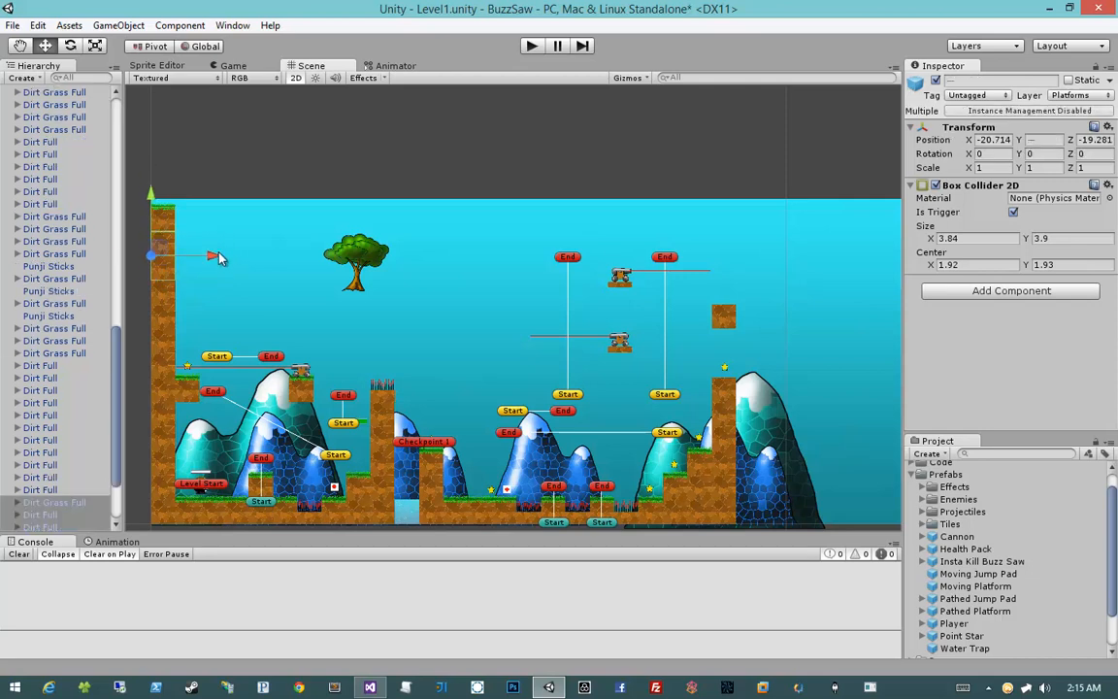
{"action": "left_click_drag", "start_coordinate": [219, 257], "coordinate": [777, 265]}
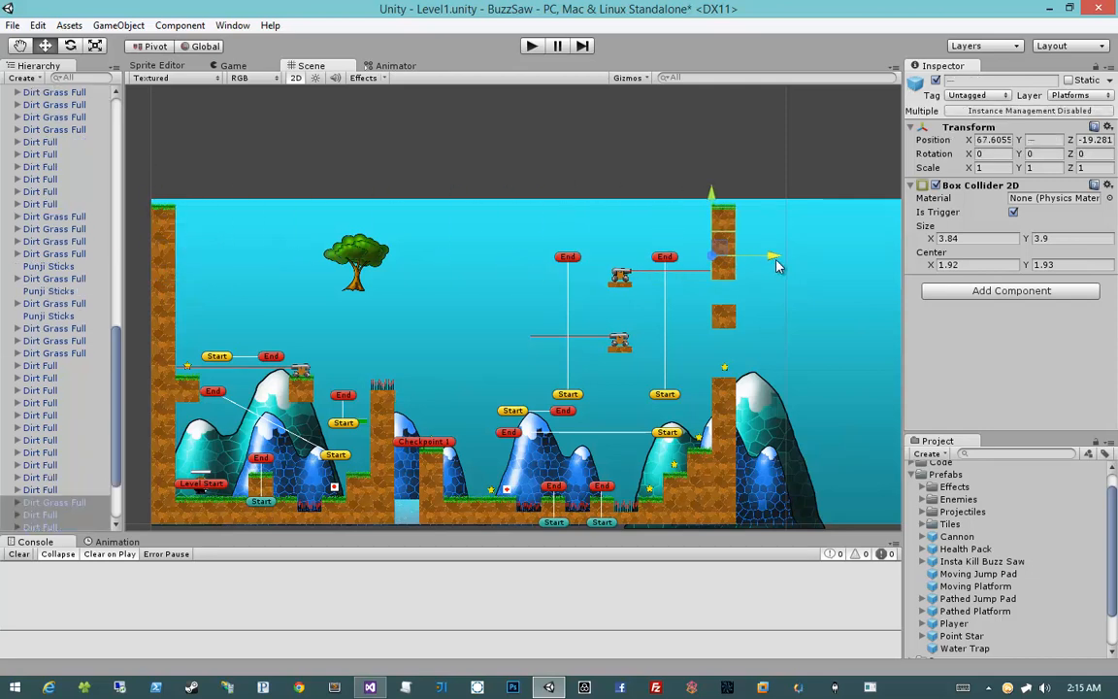
{"action": "left_click", "coordinate": [723, 316]}
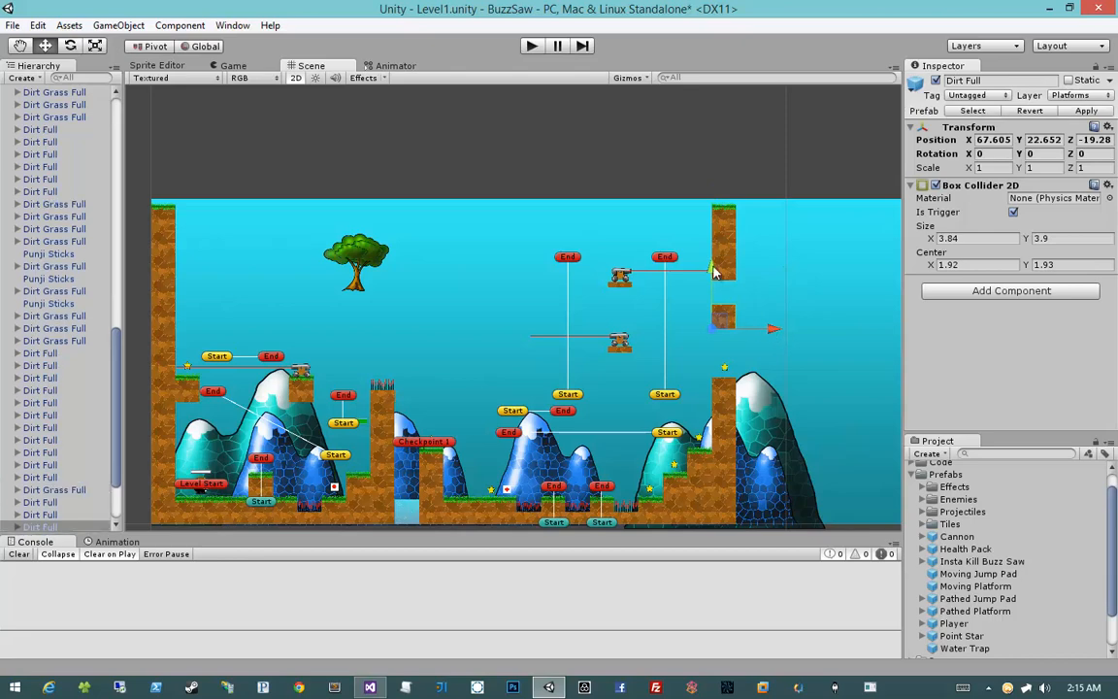
{"action": "left_click", "coordinate": [723, 318]}
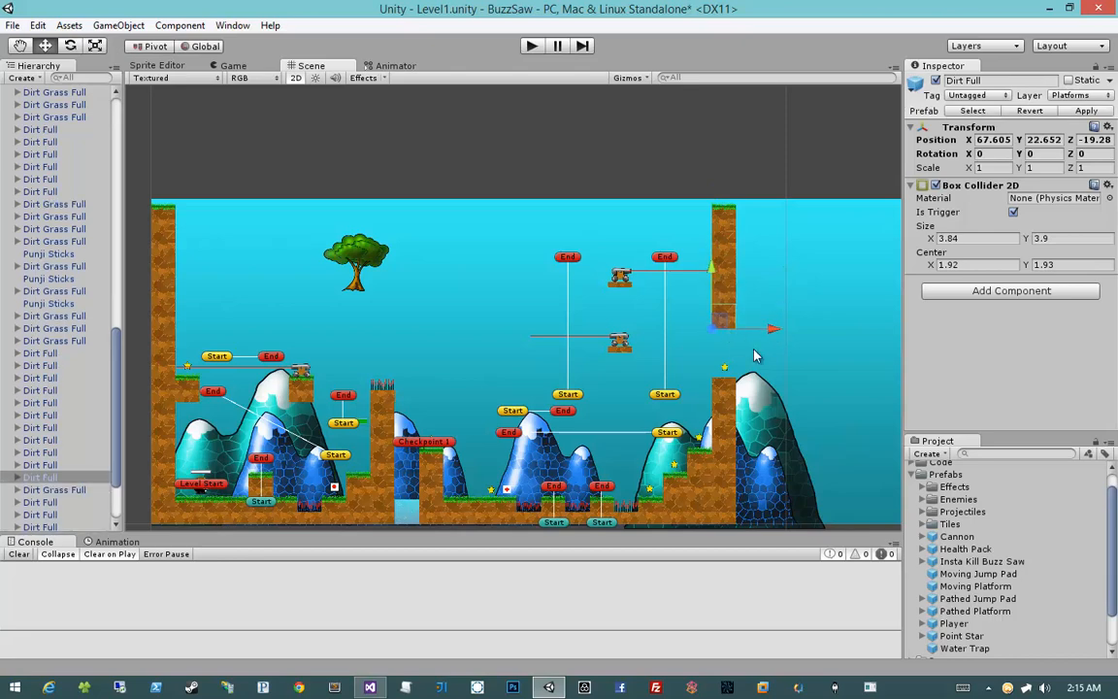
Shift the upper cannon's Destination point horizontally so its firing line ends at the near face of the last wall
{"action": "left_click", "coordinate": [622, 277]}
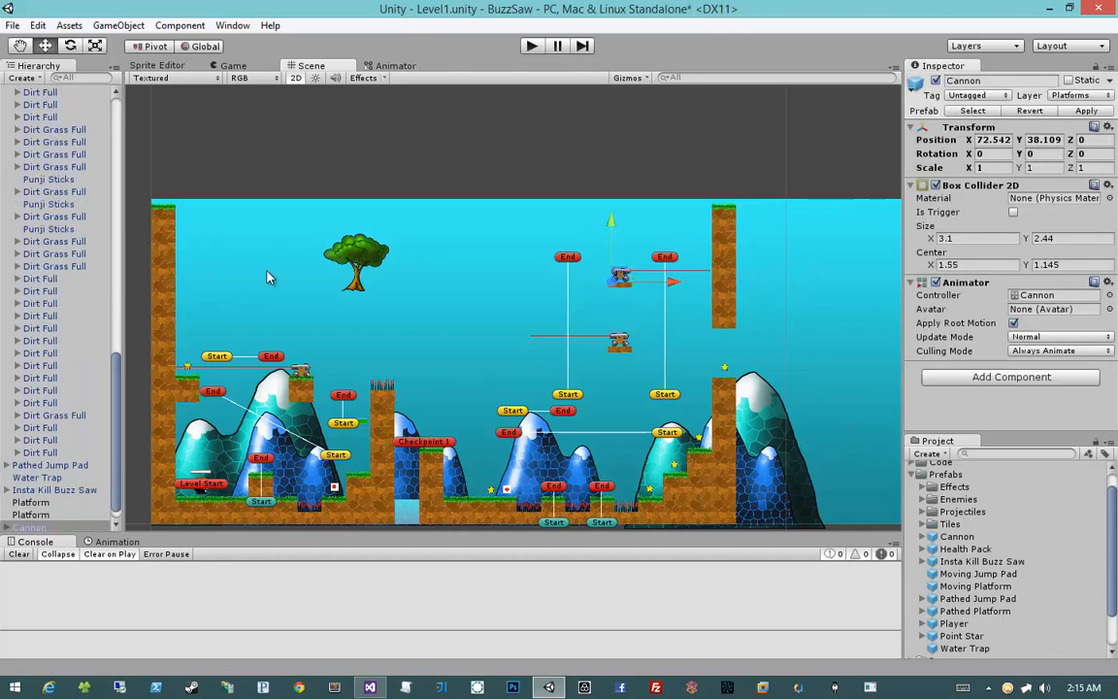
{"action": "scroll", "coordinate": [18, 511], "scroll_direction": "down", "scroll_amount": 1}
{"action": "left_click", "coordinate": [8, 512]}
{"action": "scroll", "coordinate": [10, 514], "scroll_direction": "down", "scroll_amount": 1}
{"action": "left_click", "coordinate": [45, 513]}
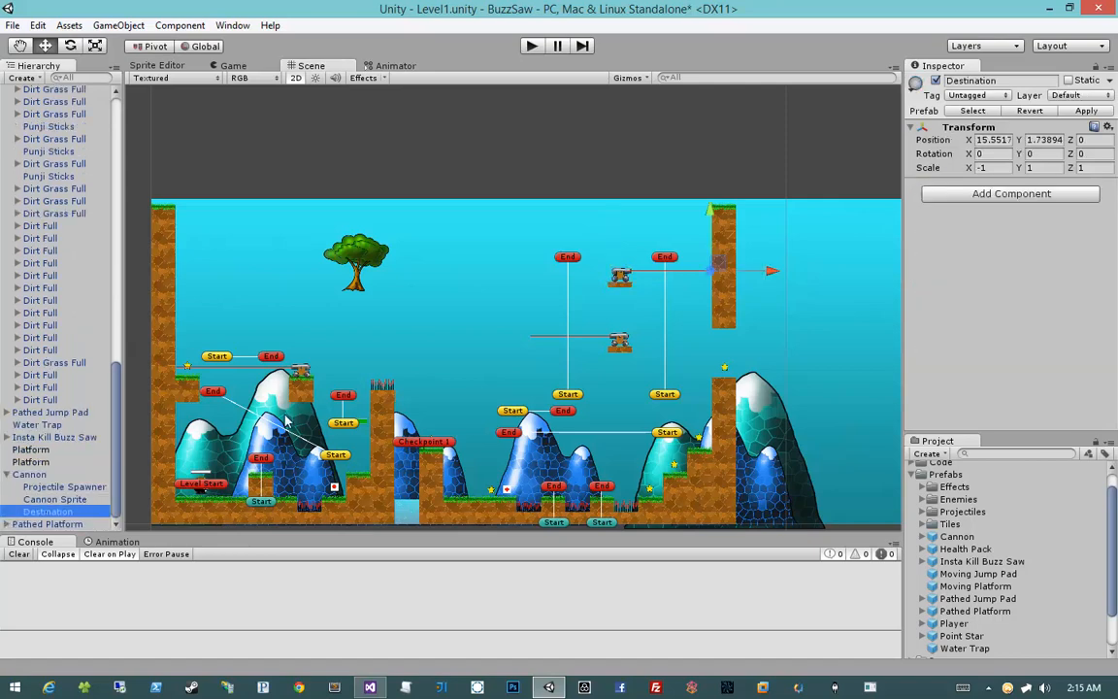
{"action": "left_click_drag", "start_coordinate": [782, 272], "coordinate": [771, 277]}
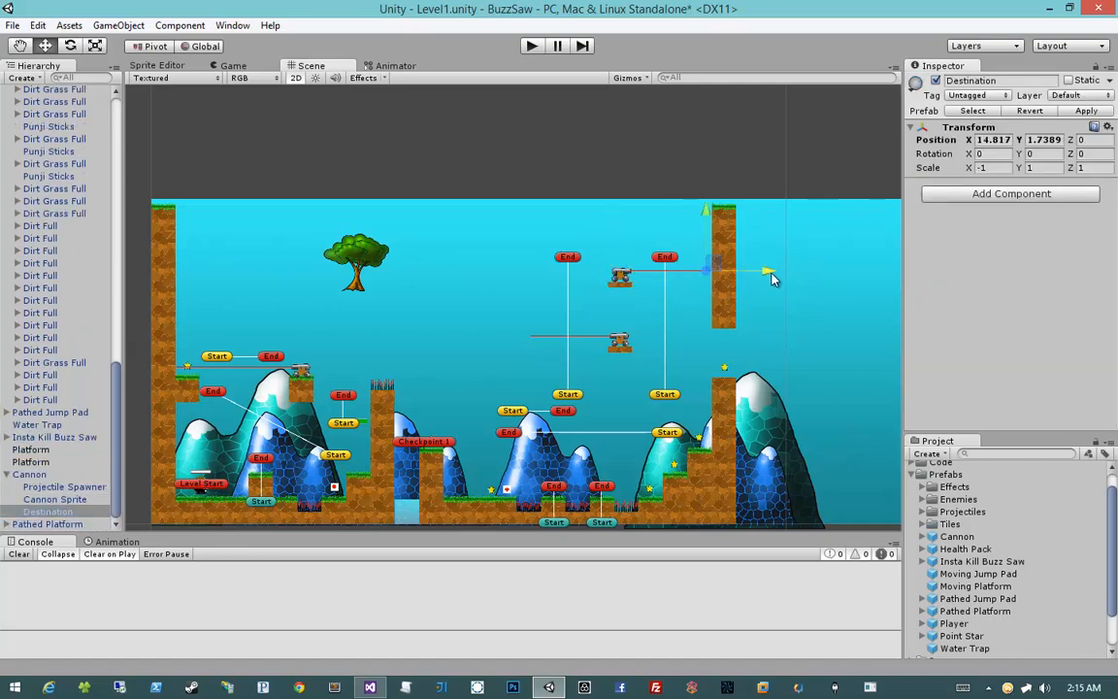
{"action": "scroll", "coordinate": [808, 277], "scroll_direction": "up", "scroll_amount": 3}
{"action": "middle_click_drag", "start_coordinate": [807, 272], "coordinate": [451, 279]}
{"action": "left_click_drag", "start_coordinate": [591, 246], "coordinate": [596, 246]}
Nudge the Point Star in the wall's gap to X about 90.1 and Y about 24.4
{"action": "middle_click_drag", "start_coordinate": [568, 425], "coordinate": [611, 301]}
{"action": "left_click", "coordinate": [611, 301]}
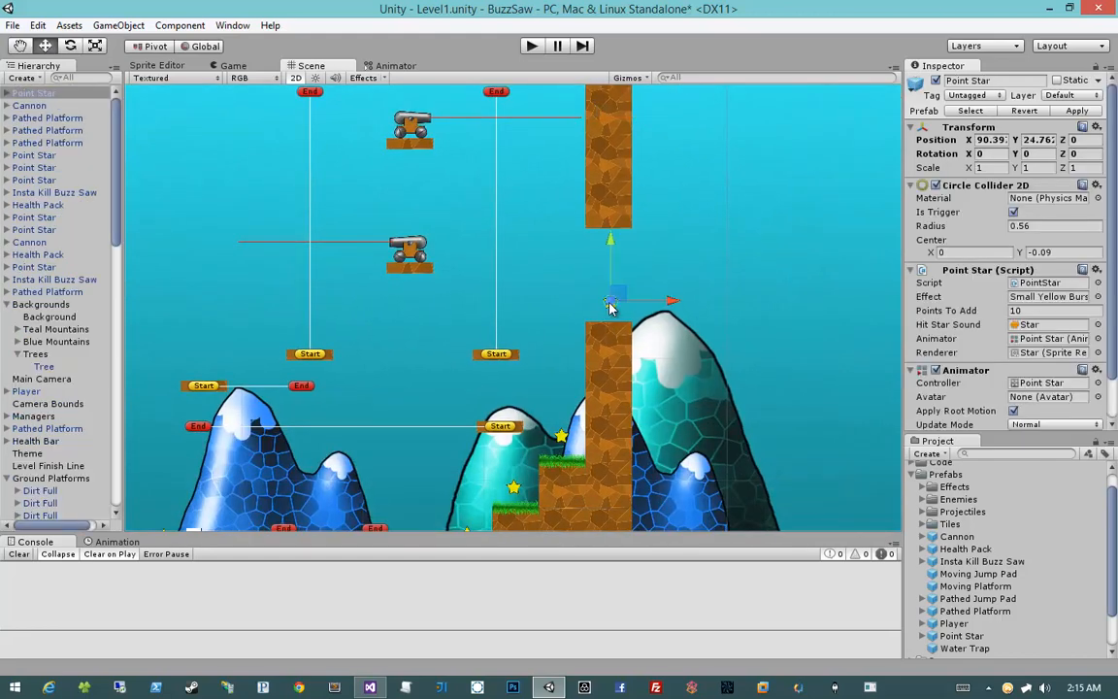
{"action": "left_click_drag", "start_coordinate": [613, 299], "coordinate": [611, 300]}
{"action": "middle_click_drag", "start_coordinate": [475, 342], "coordinate": [527, 312]}
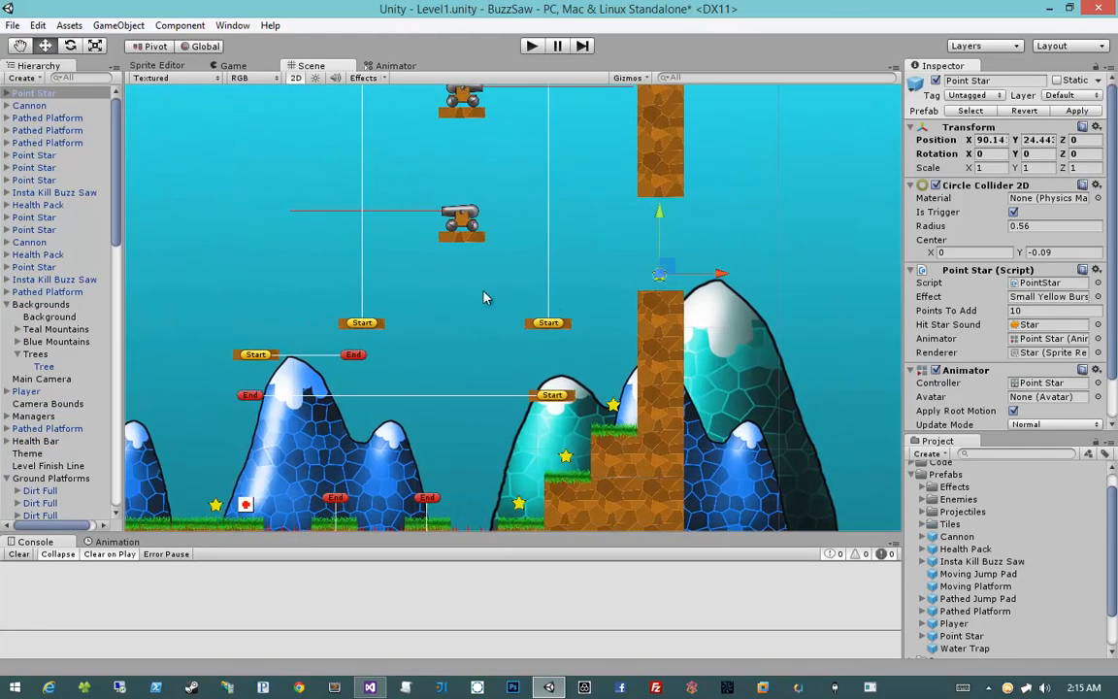
{"action": "scroll", "coordinate": [485, 298], "scroll_direction": "down", "scroll_amount": 5}
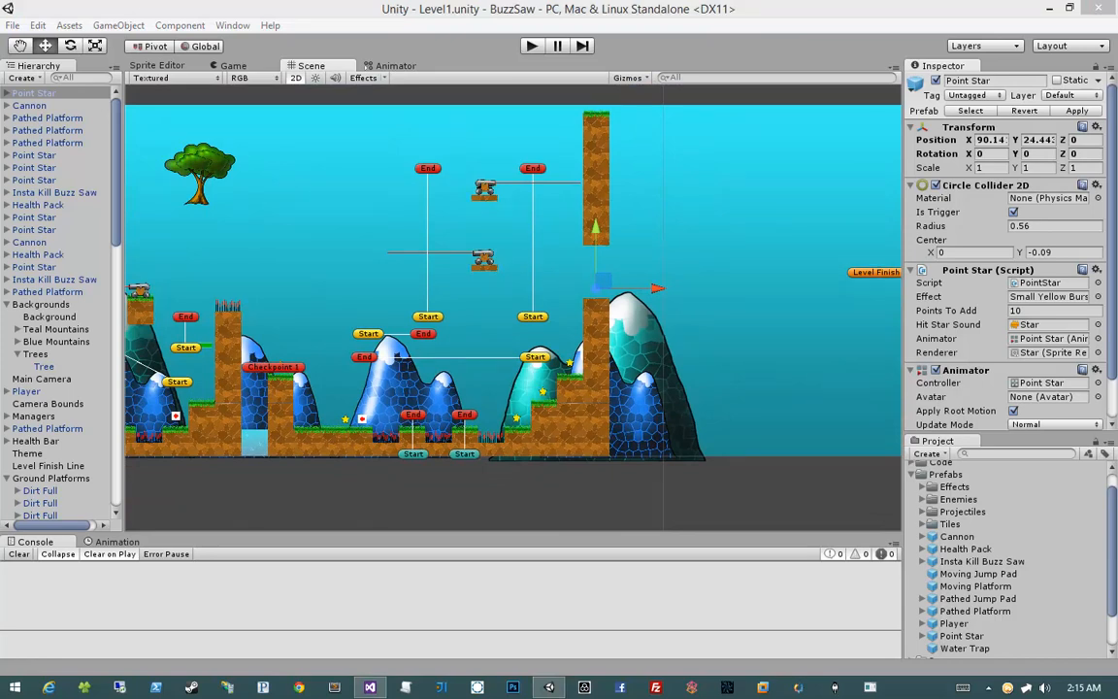
{"action": "left_click", "coordinate": [488, 425]}
{"action": "middle_click_drag", "start_coordinate": [486, 424], "coordinate": [620, 424]}
{"action": "scroll", "coordinate": [560, 344], "scroll_direction": "down", "scroll_amount": 2}
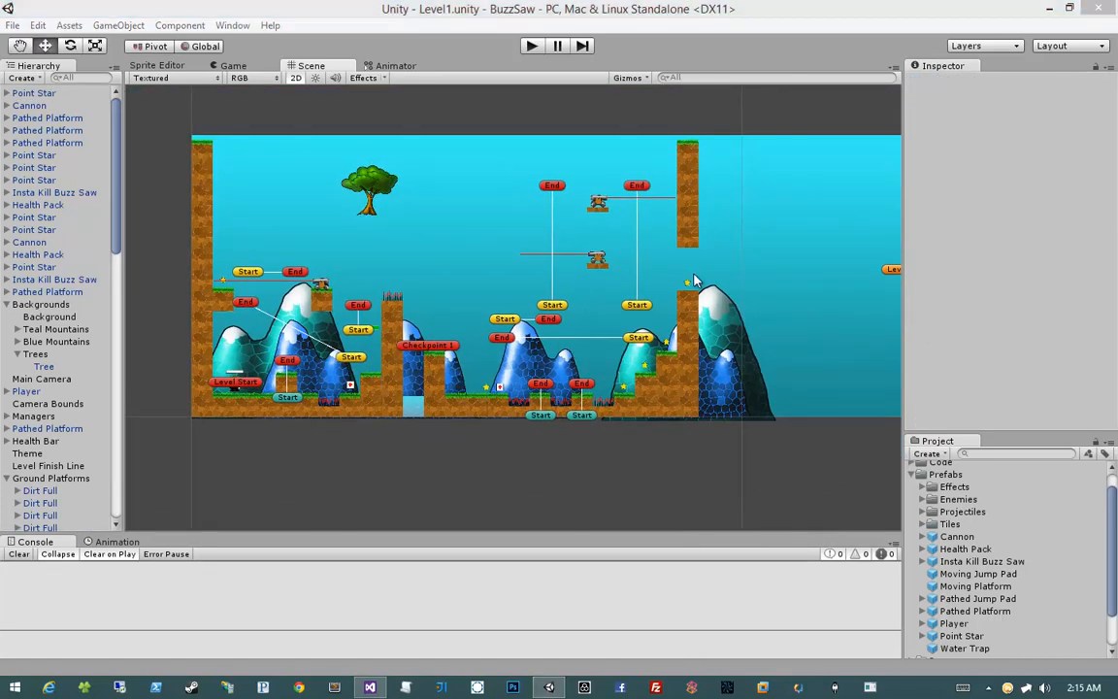
Lower the upper cannon and its supporting platform slightly, placing the platform at X about 73.9 and Y about 35.8
{"action": "middle_click_drag", "start_coordinate": [638, 332], "coordinate": [584, 409]}
{"action": "scroll", "coordinate": [596, 289], "scroll_direction": "up", "scroll_amount": 12}
{"action": "mouse_move", "coordinate": [622, 245]}
{"action": "middle_mouse_down"}
{"action": "mouse_move", "coordinate": [607, 259]}
{"action": "mouse_move", "coordinate": [620, 242]}
{"action": "middle_mouse_up"}
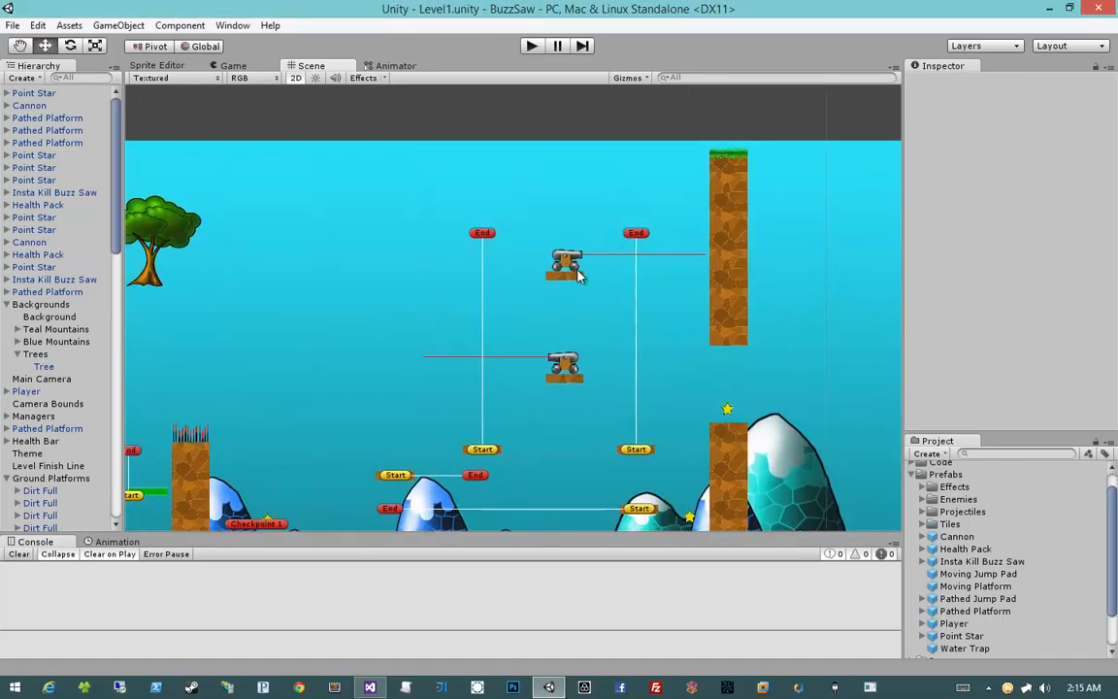
{"action": "left_click", "coordinate": [573, 272]}
{"action": "left_click_drag", "start_coordinate": [572, 283], "coordinate": [555, 233]}
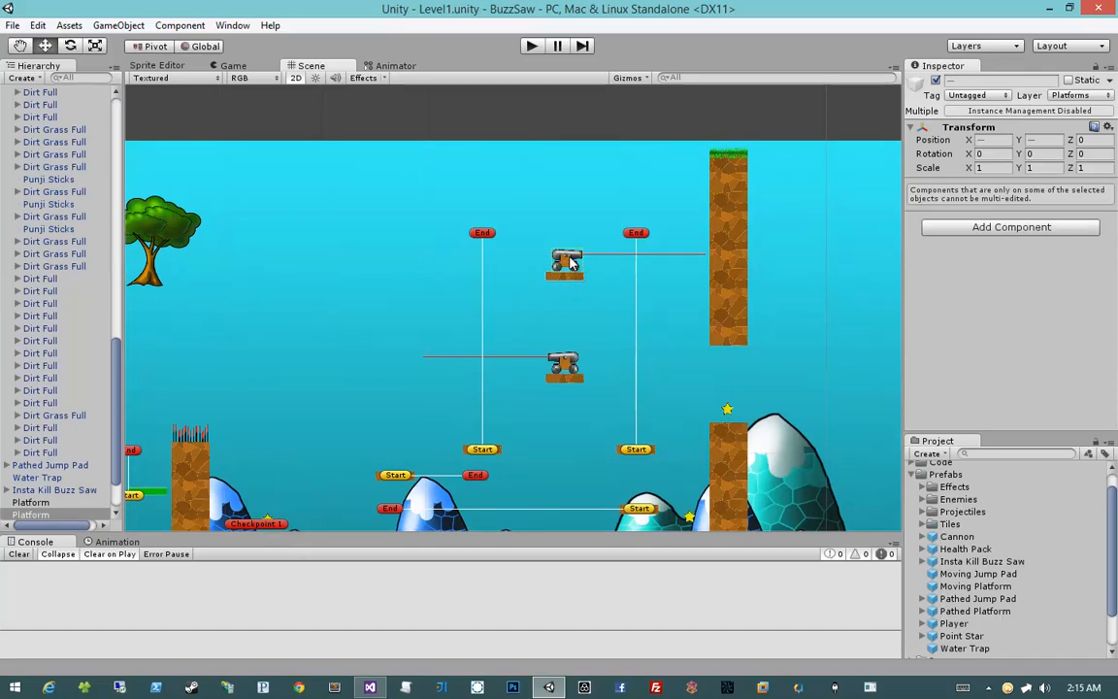
{"action": "left_click", "coordinate": [571, 274]}
{"action": "left_click", "coordinate": [570, 262]}
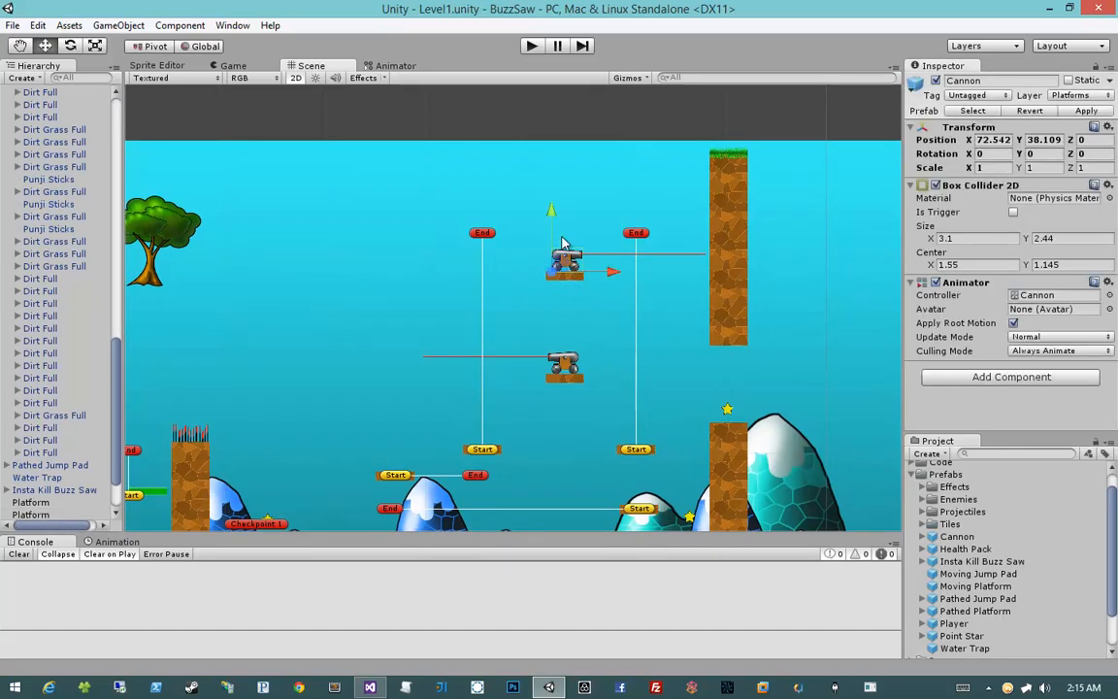
{"action": "left_click", "coordinate": [561, 281]}
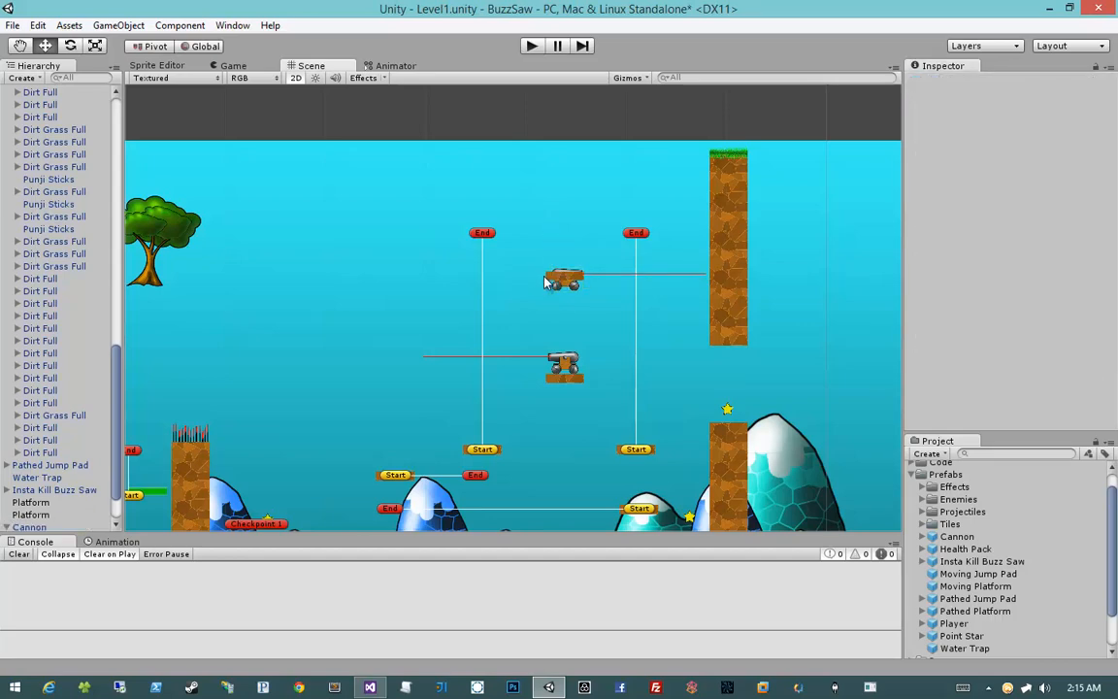
{"action": "left_click_drag", "start_coordinate": [561, 281], "coordinate": [563, 300]}
{"action": "scroll", "coordinate": [563, 300], "scroll_direction": "up", "scroll_amount": 3}
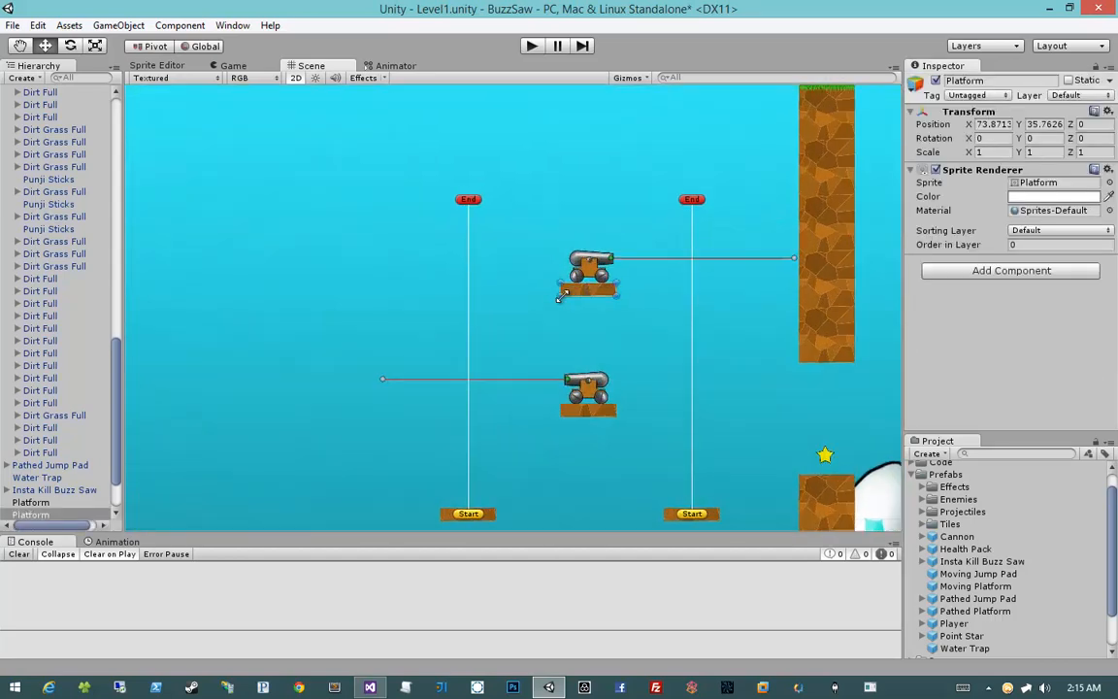
Duplicate the upper cannon's platform and place a copy above the cannon at X about 73.9, Y about 42.2, with scale about 0.92
{"action": "scroll", "coordinate": [563, 252], "scroll_direction": "down", "scroll_amount": 2}
{"action": "middle_click_drag", "start_coordinate": [578, 233], "coordinate": [533, 255]}
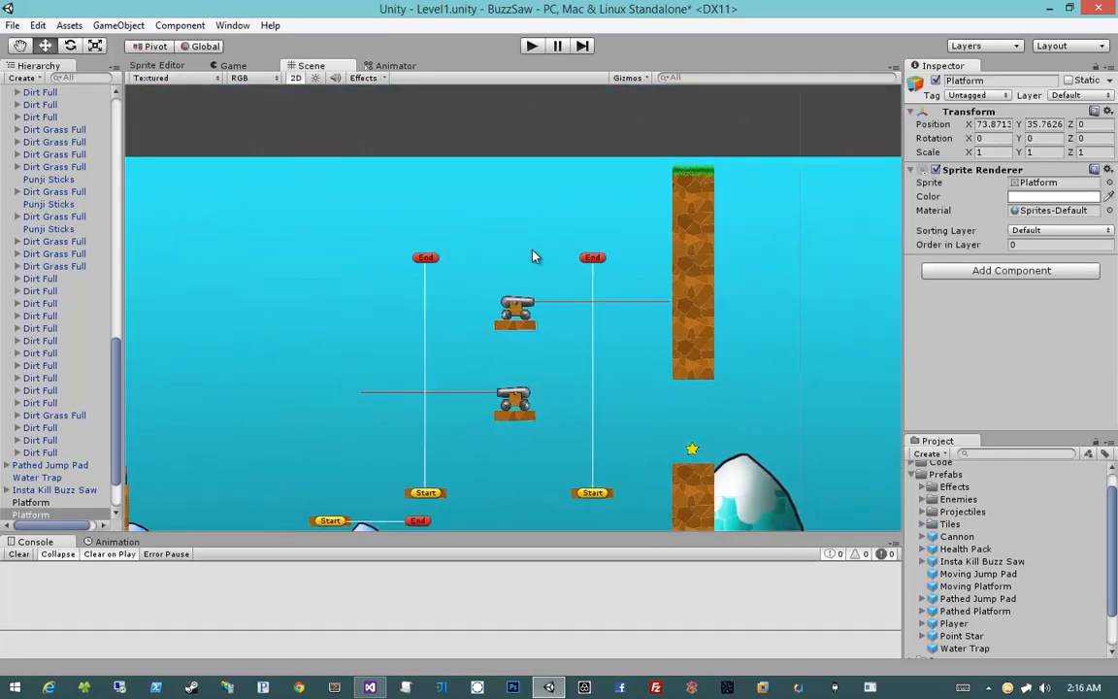
{"action": "key", "text": "ctrl+d"}
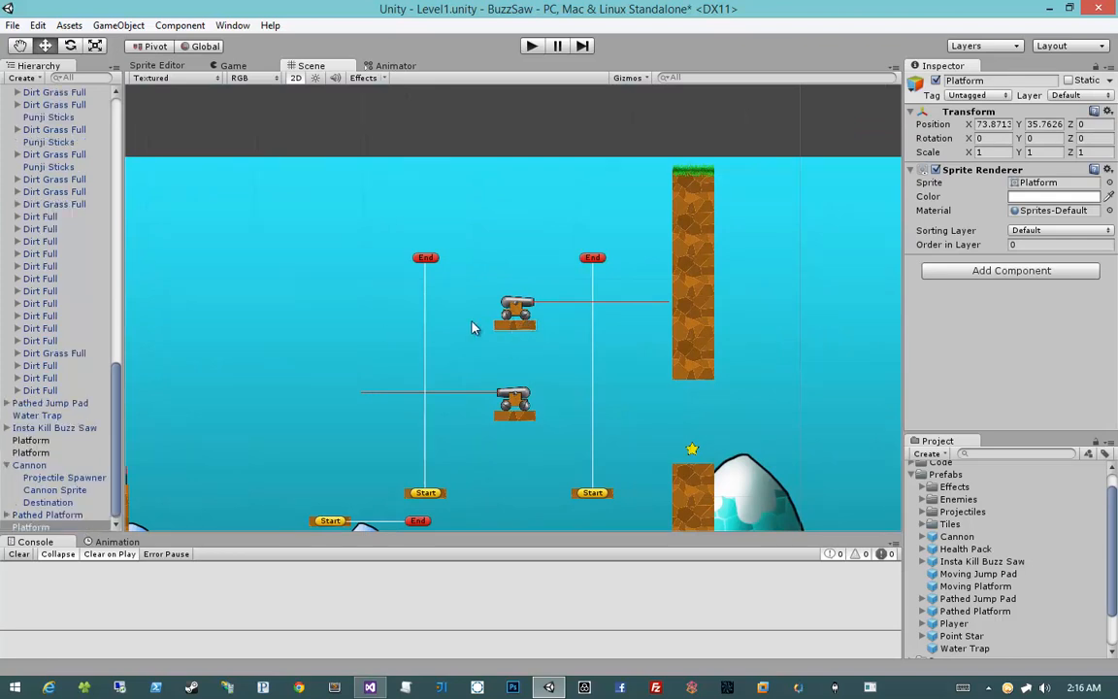
{"action": "left_click_drag", "start_coordinate": [473, 328], "coordinate": [465, 295]}
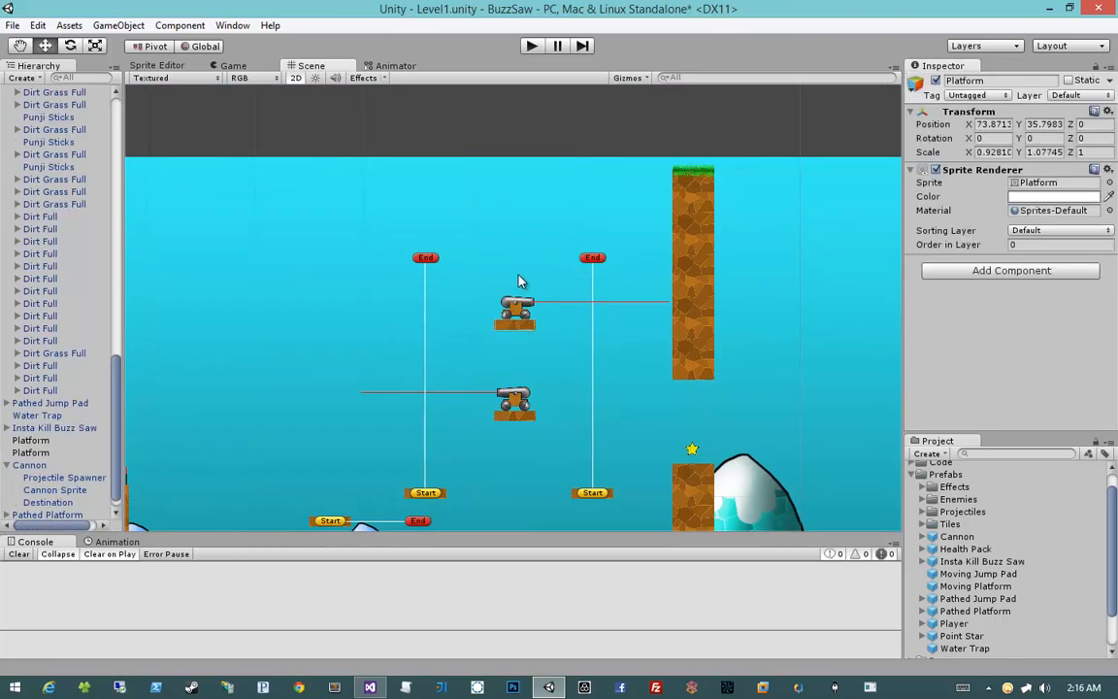
{"action": "key", "text": "ctrl+z"}
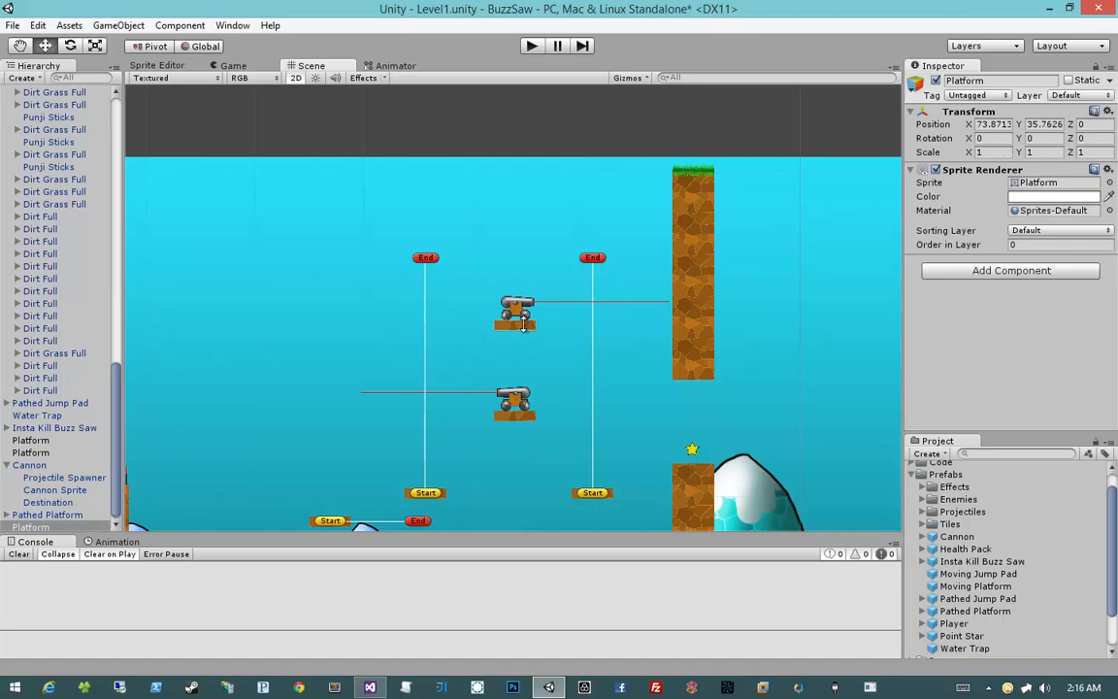
{"action": "scroll", "coordinate": [47, 457], "scroll_direction": "down", "scroll_amount": 2}
{"action": "left_click", "coordinate": [49, 489]}
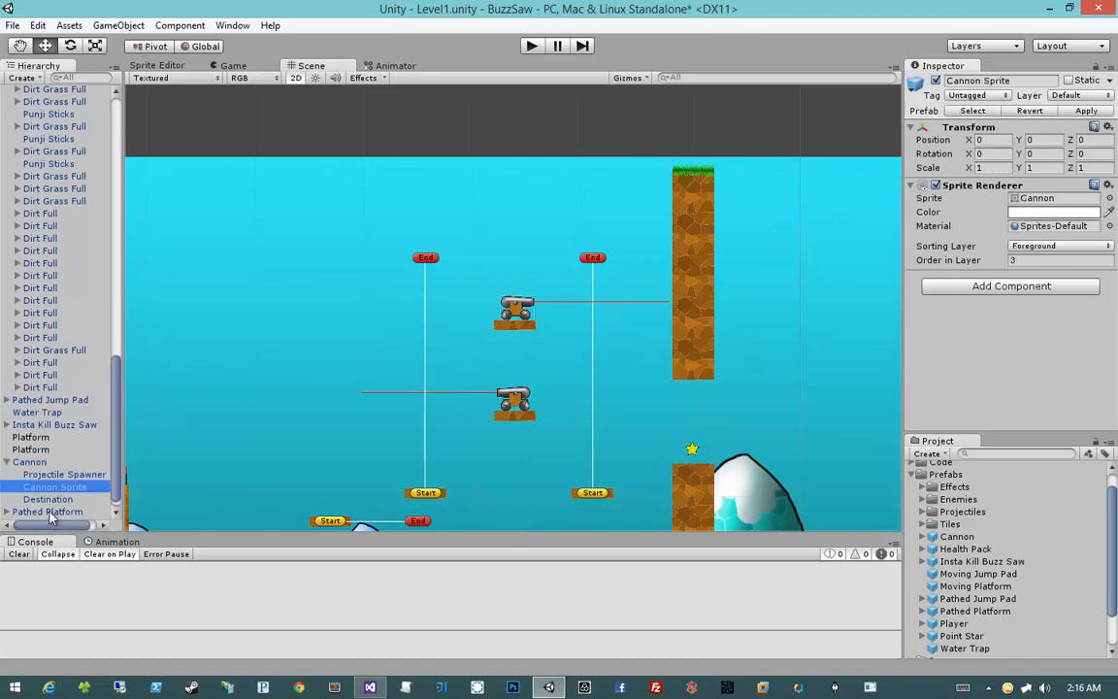
{"action": "left_click", "coordinate": [50, 514]}
{"action": "left_click", "coordinate": [50, 521]}
{"action": "key", "text": "ctrl+d"}
{"action": "left_click_drag", "start_coordinate": [518, 329], "coordinate": [519, 259], "text": "shift"}
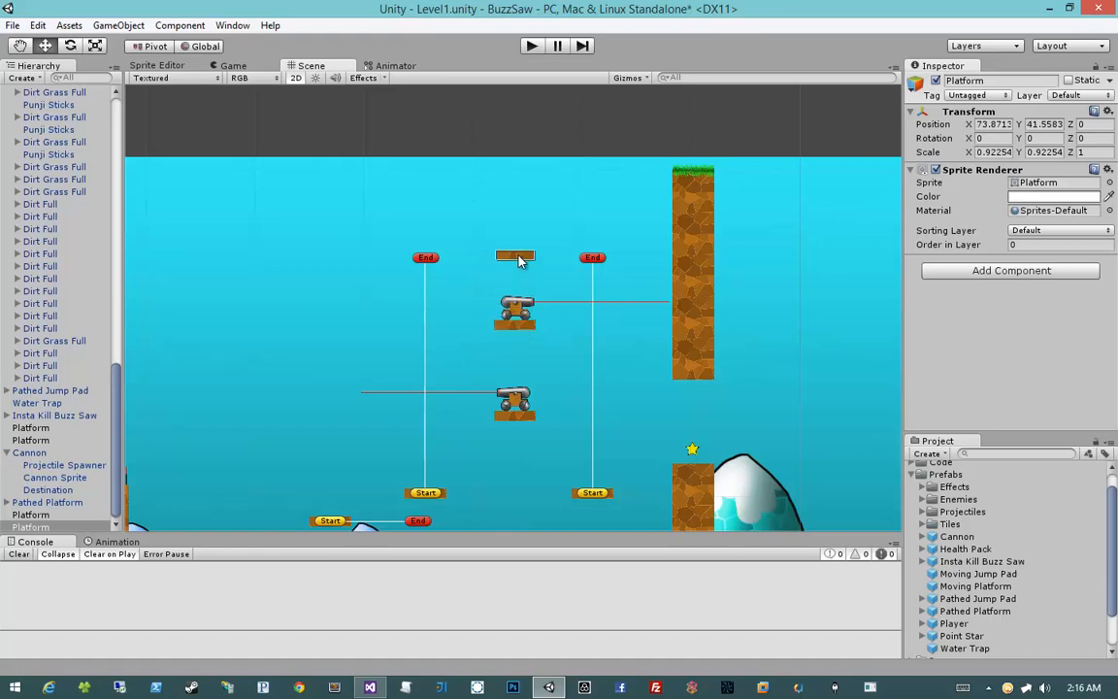
{"action": "scroll", "coordinate": [494, 375], "scroll_direction": "down", "scroll_amount": 4}
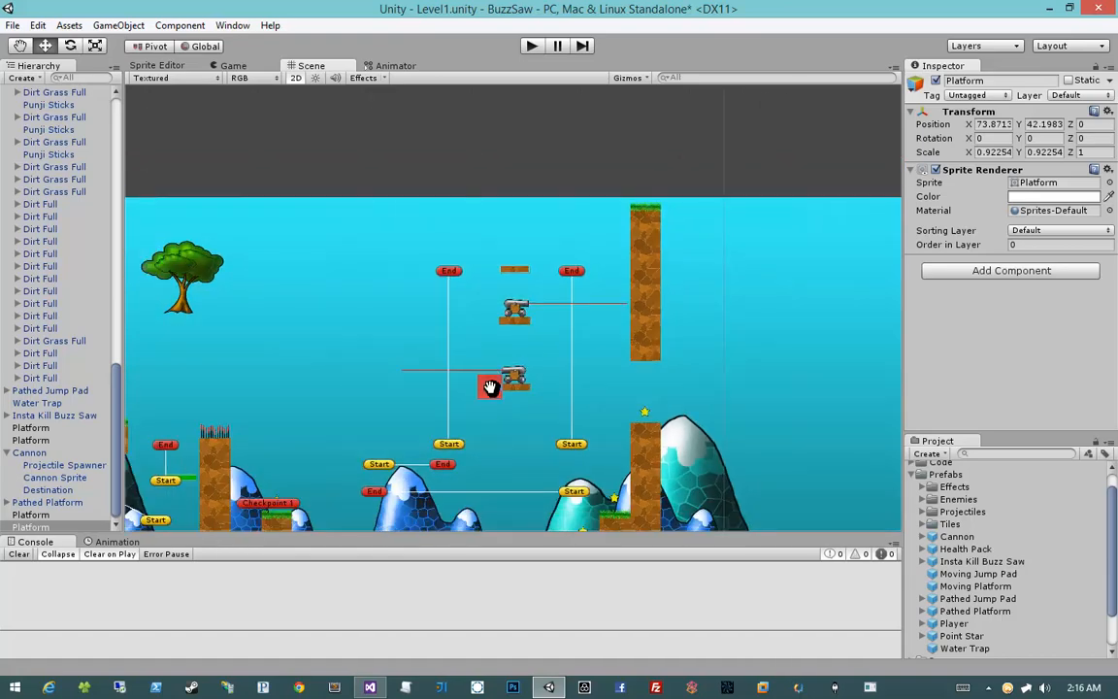
Place a Health Pack just above the new top platform at X about 74.0 and Y about 44.0
{"action": "scroll", "coordinate": [482, 314], "scroll_direction": "up", "scroll_amount": 4}
{"action": "scroll", "coordinate": [442, 312], "scroll_direction": "up", "scroll_amount": 2}
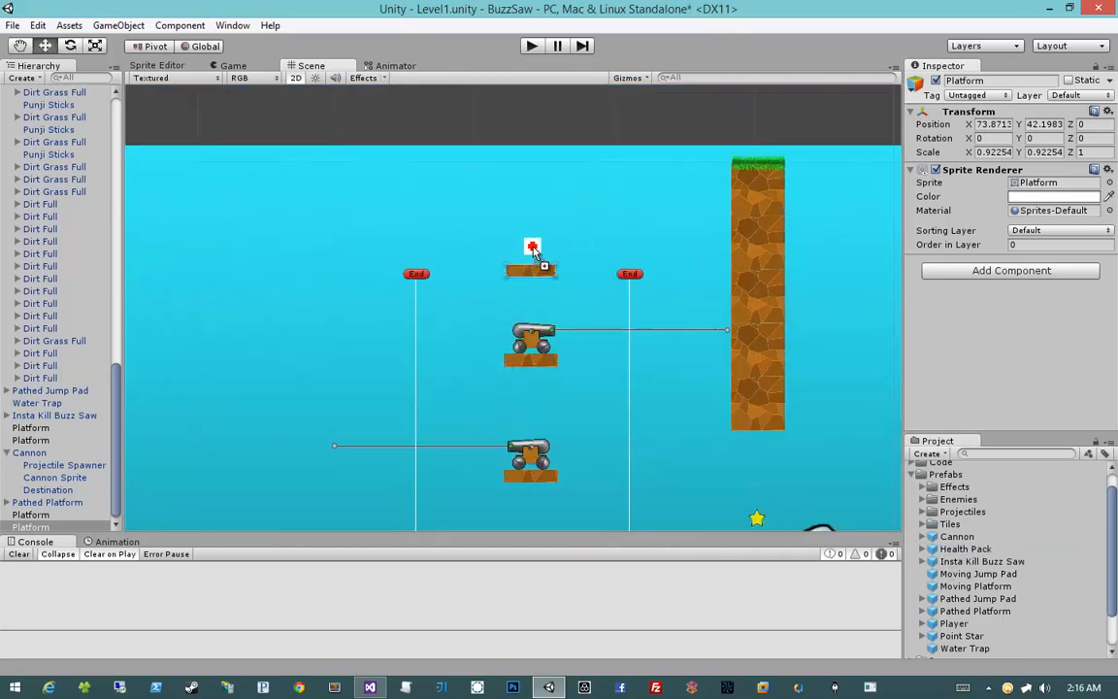
{"action": "left_click", "coordinate": [531, 252]}
{"action": "middle_click_drag", "start_coordinate": [474, 271], "coordinate": [505, 188]}
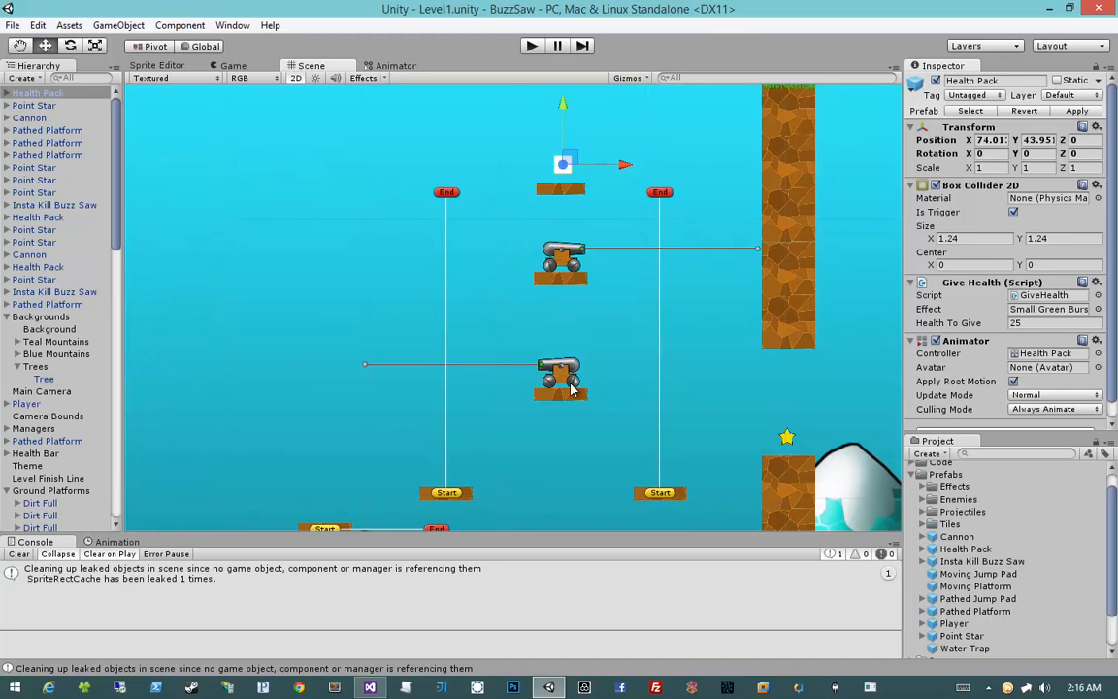
{"action": "scroll", "coordinate": [572, 390], "scroll_direction": "down", "scroll_amount": 5}
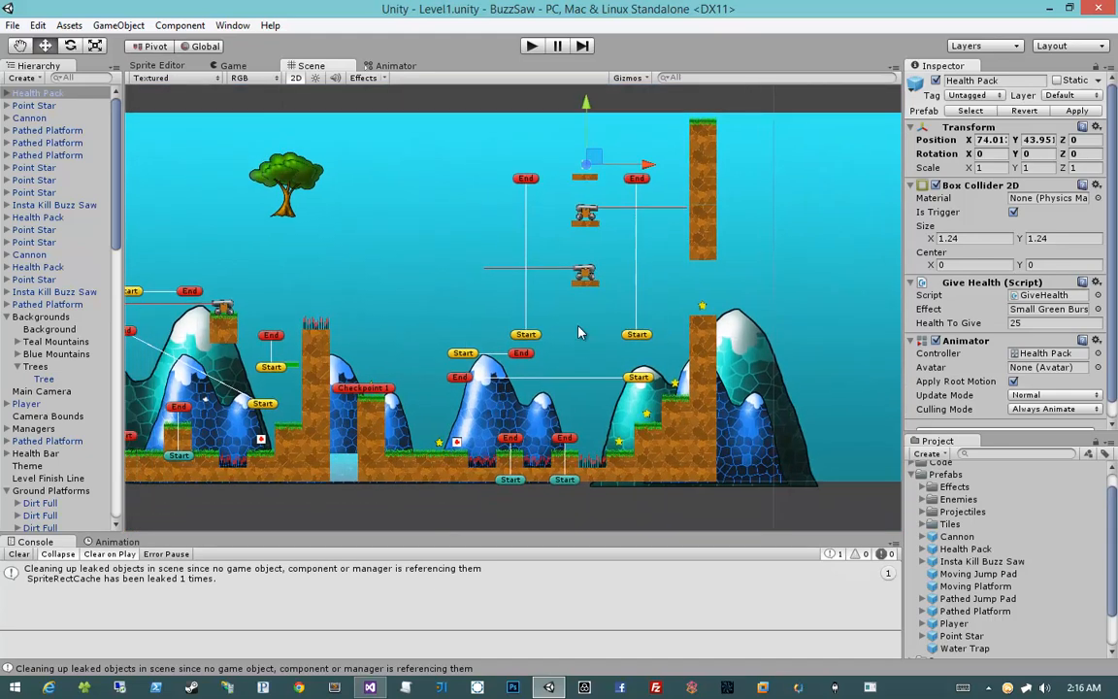
{"action": "left_click", "coordinate": [580, 333]}
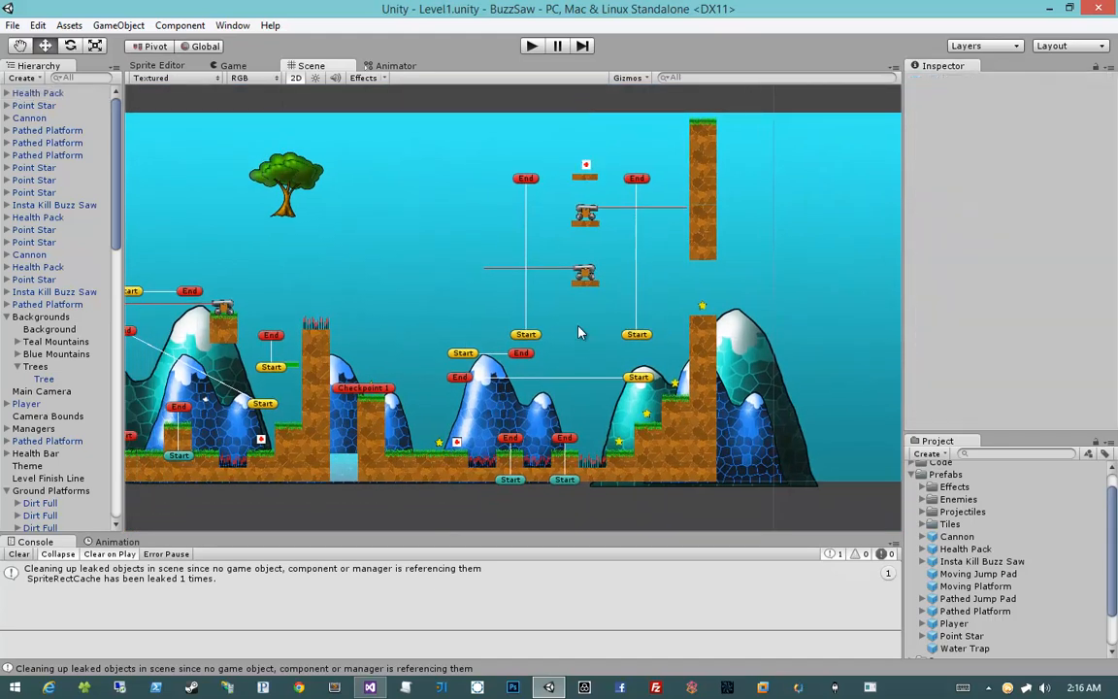
Run the level in play mode and test the player's movement, jumping and shooting near the level start
{"action": "left_click", "coordinate": [531, 46]}
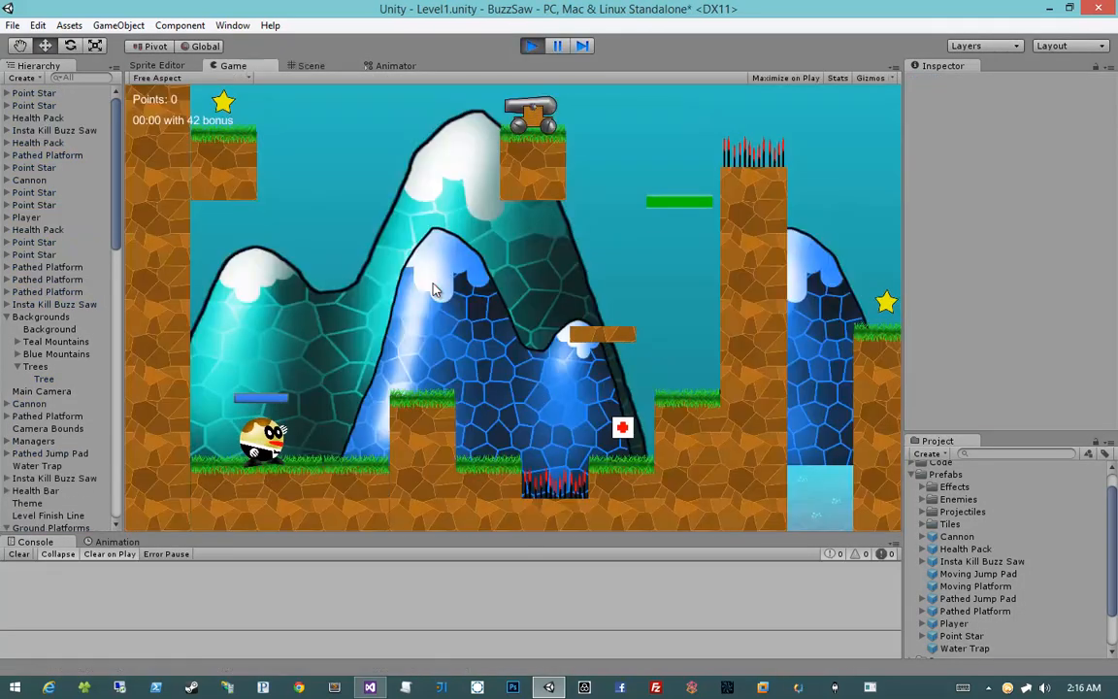
{"action": "key", "text": "d"}
{"action": "key", "text": "space"}
{"action": "left_click", "coordinate": [433, 289]}
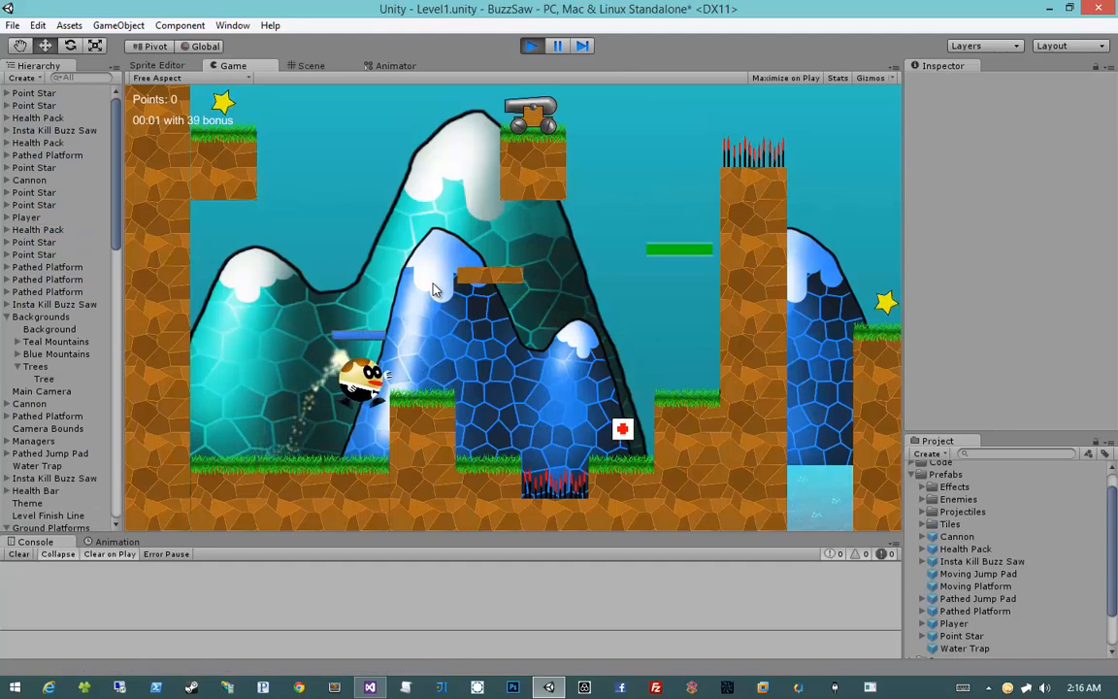
{"action": "key", "text": "space"}
{"action": "left_click", "coordinate": [434, 289]}
{"action": "key", "text": "a"}
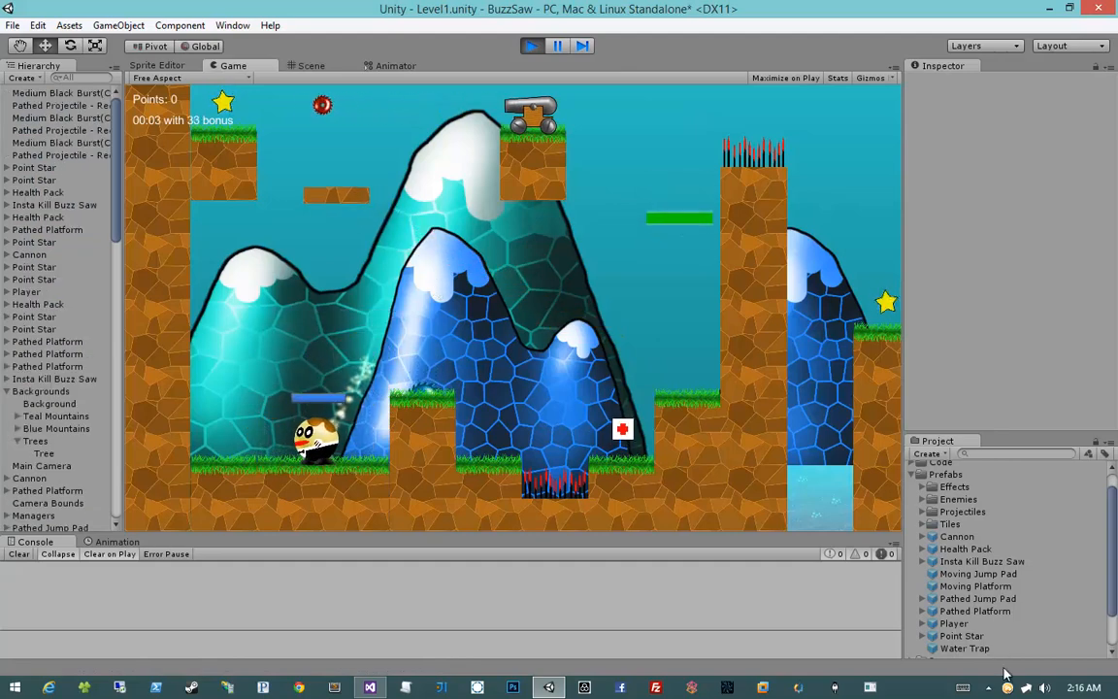
Adjust the system volume and return focus to the running game
{"action": "left_click", "coordinate": [1045, 689]}
{"action": "left_click", "coordinate": [1045, 652]}
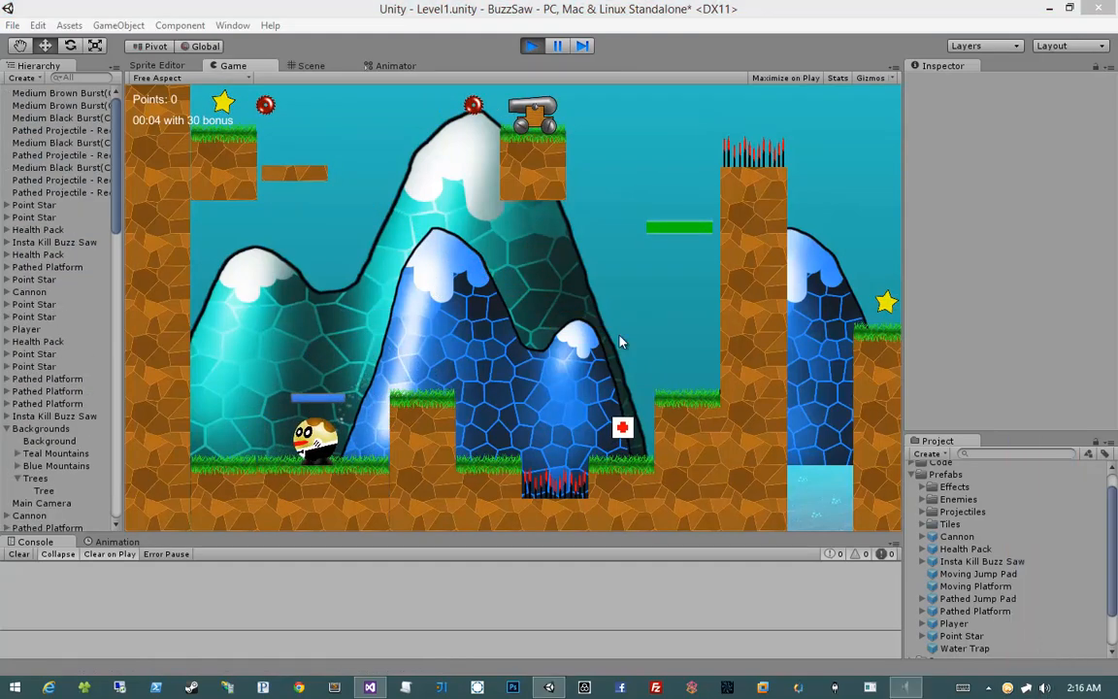
{"action": "left_click", "coordinate": [486, 363]}
Play-test the first section by shooting, crossing the spike pit, collecting the health pack and reaching the ledge before the spiked wall
{"action": "left_click", "coordinate": [475, 285]}
{"action": "key", "text": "d"}
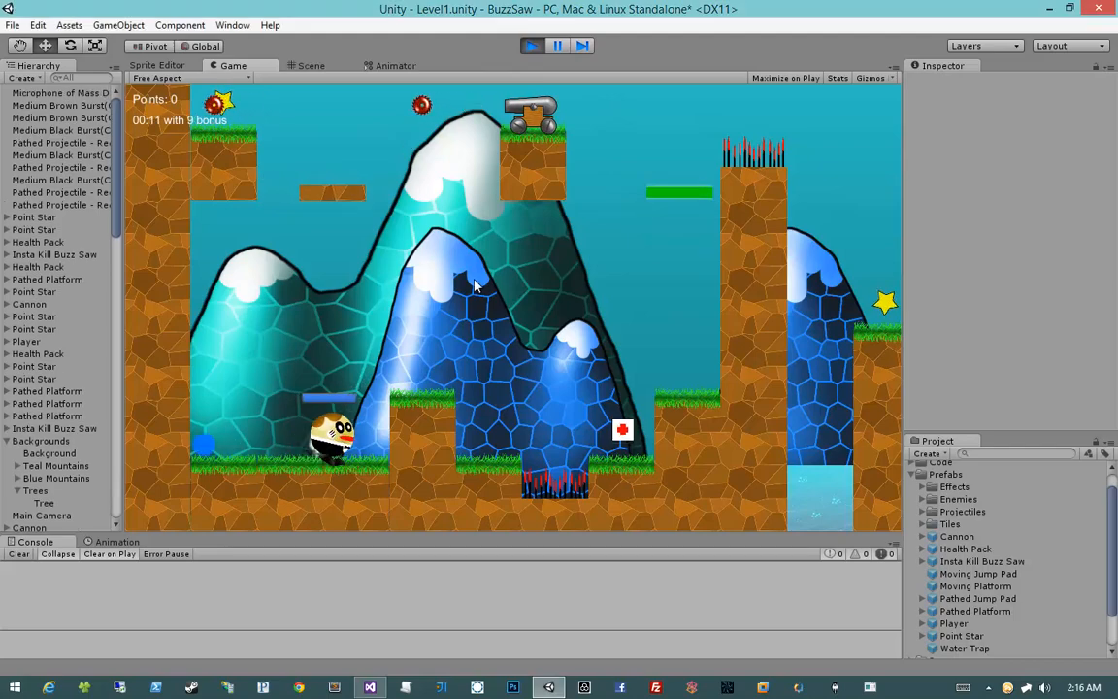
{"action": "key", "text": "space"}
{"action": "left_click", "coordinate": [475, 284]}
{"action": "left_click", "coordinate": [475, 285]}
{"action": "key", "text": "d"}
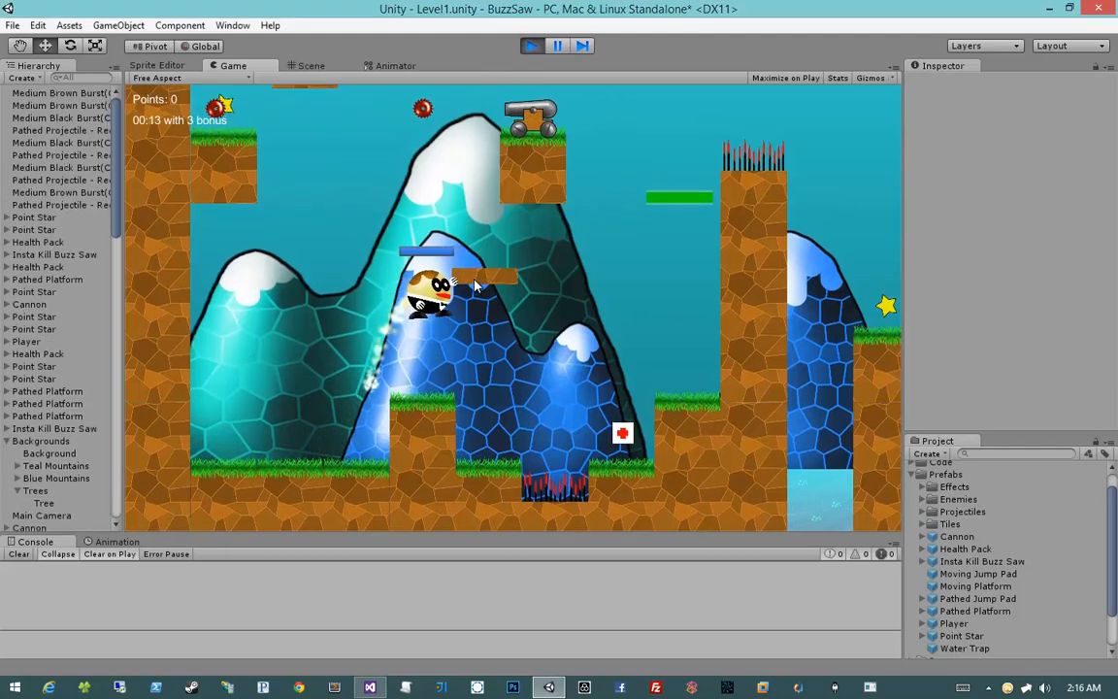
{"action": "key", "text": "space"}
{"action": "key", "text": "d"}
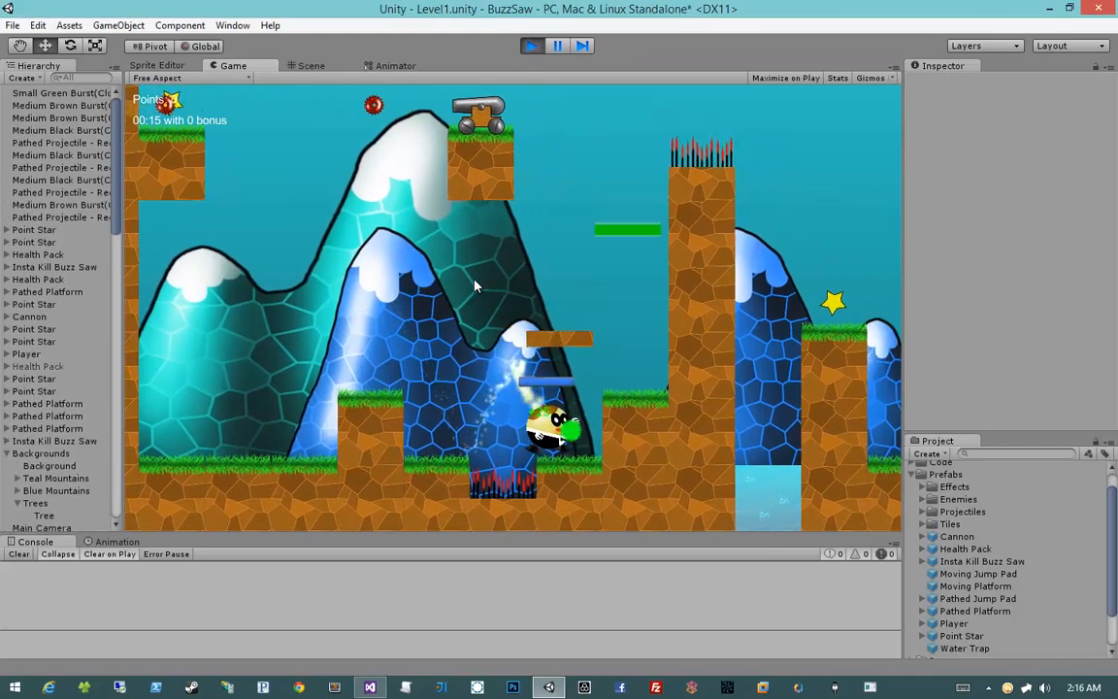
{"action": "key", "text": "space"}
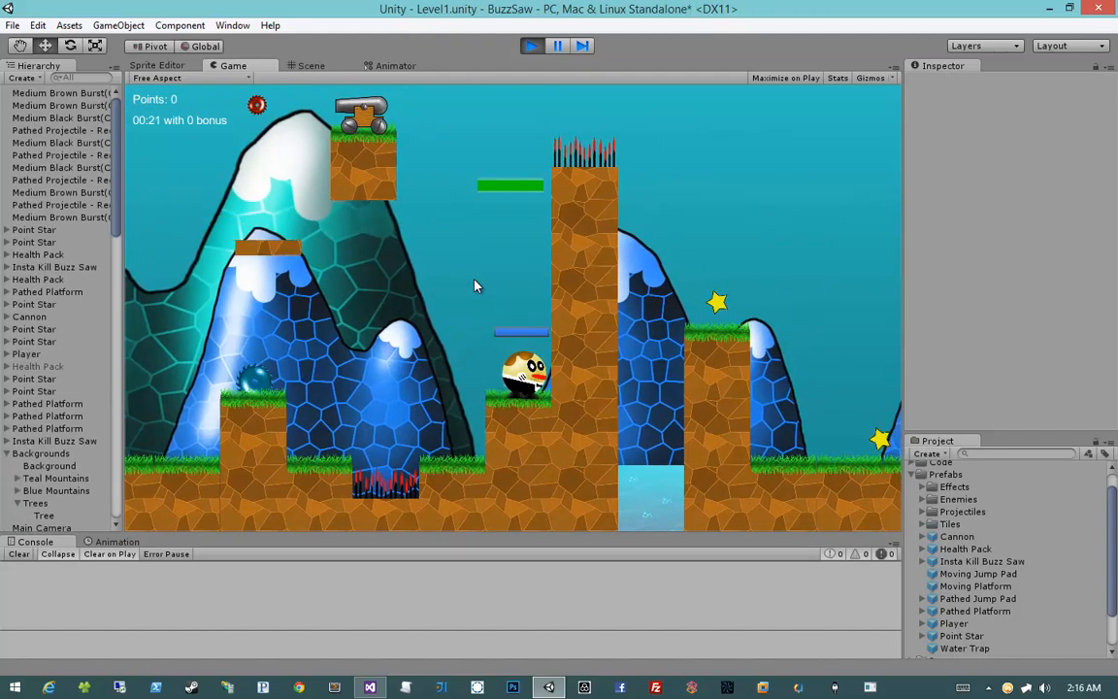
Ride the diagonal moving platform while shooting and try to jump to the star ledge through the cannon fire
{"action": "key", "text": "a"}
{"action": "key", "text": "space"}
{"action": "key", "text": "a"}
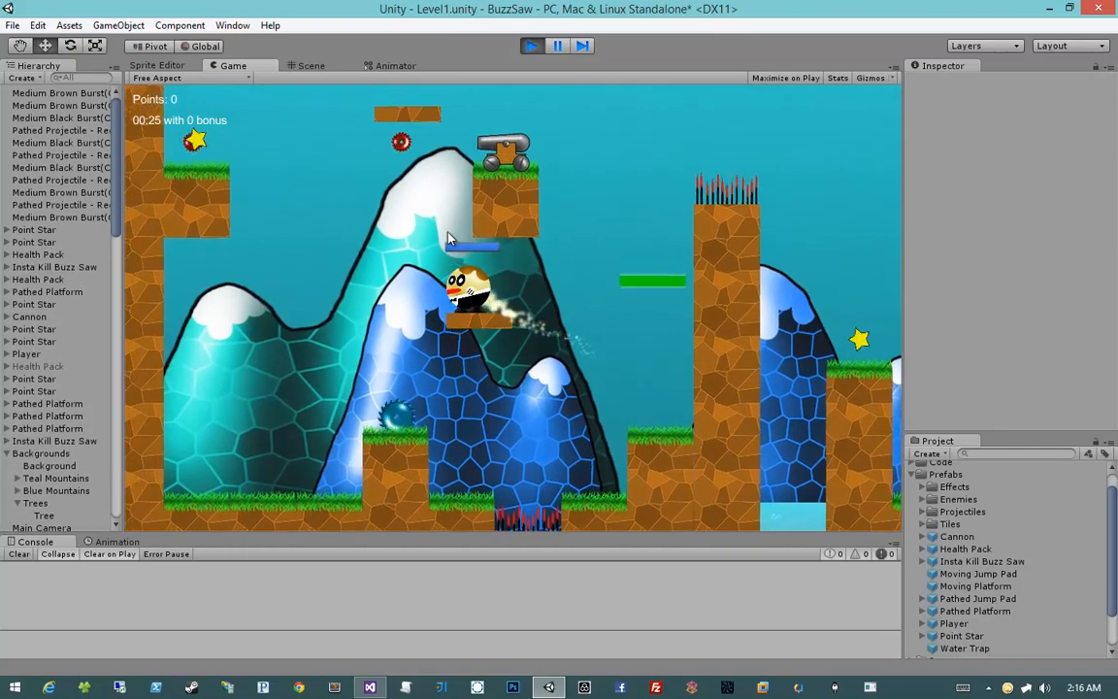
{"action": "left_click", "coordinate": [449, 239]}
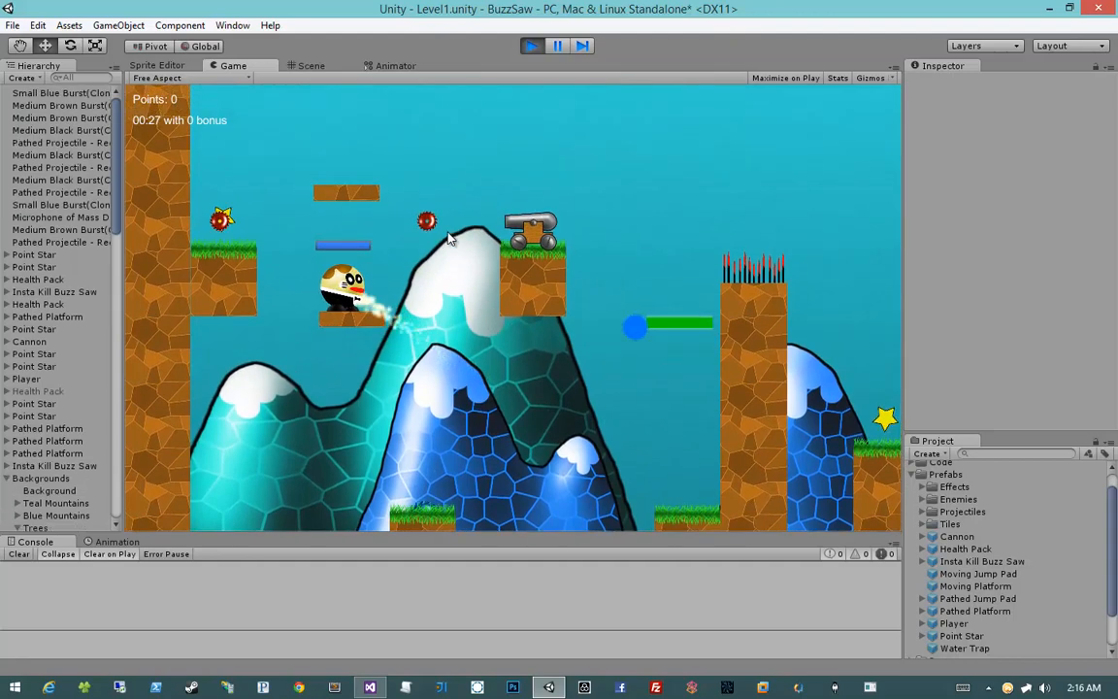
{"action": "left_click", "coordinate": [449, 239]}
{"action": "key", "text": "space"}
{"action": "key", "text": "a"}
{"action": "key", "text": "d"}
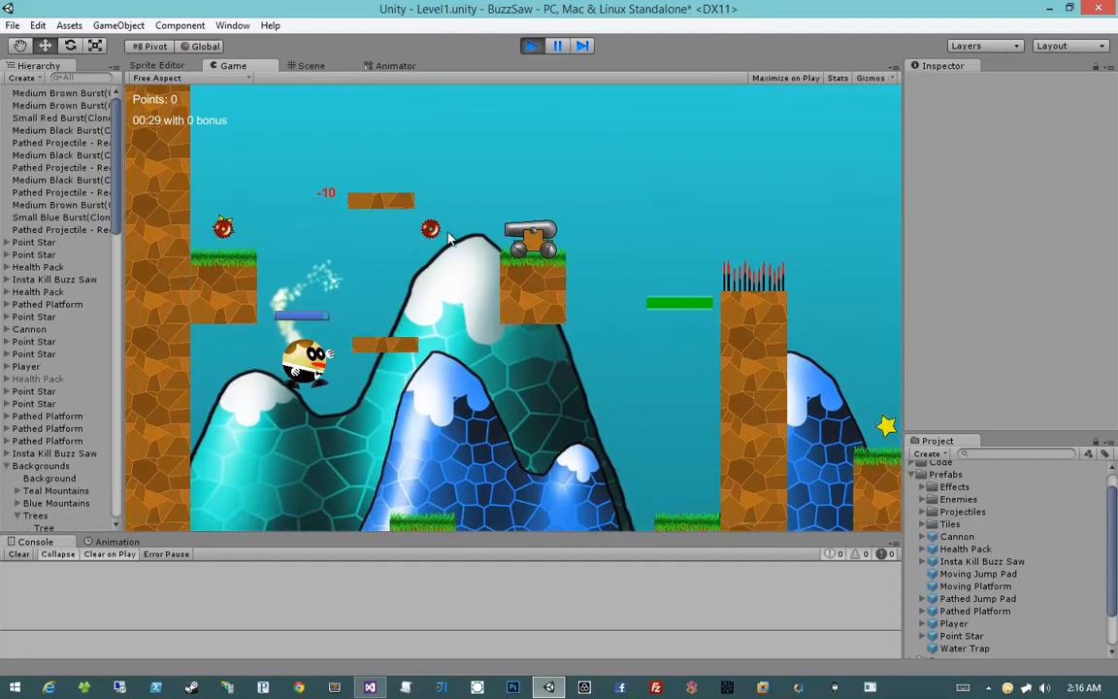
Take the player back over the dirt block and spike pit to the ledge beside the spiked wall
{"action": "key", "text": "space"}
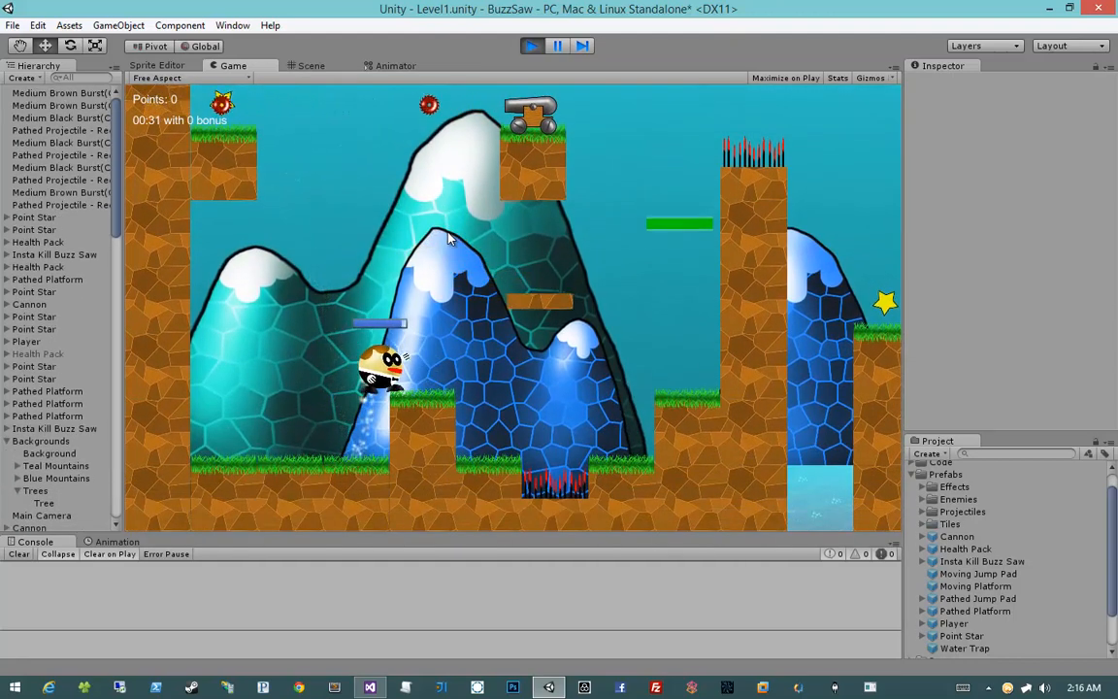
{"action": "key", "text": "space"}
{"action": "key", "text": "d"}
{"action": "key", "text": "a"}
{"action": "key", "text": "d"}
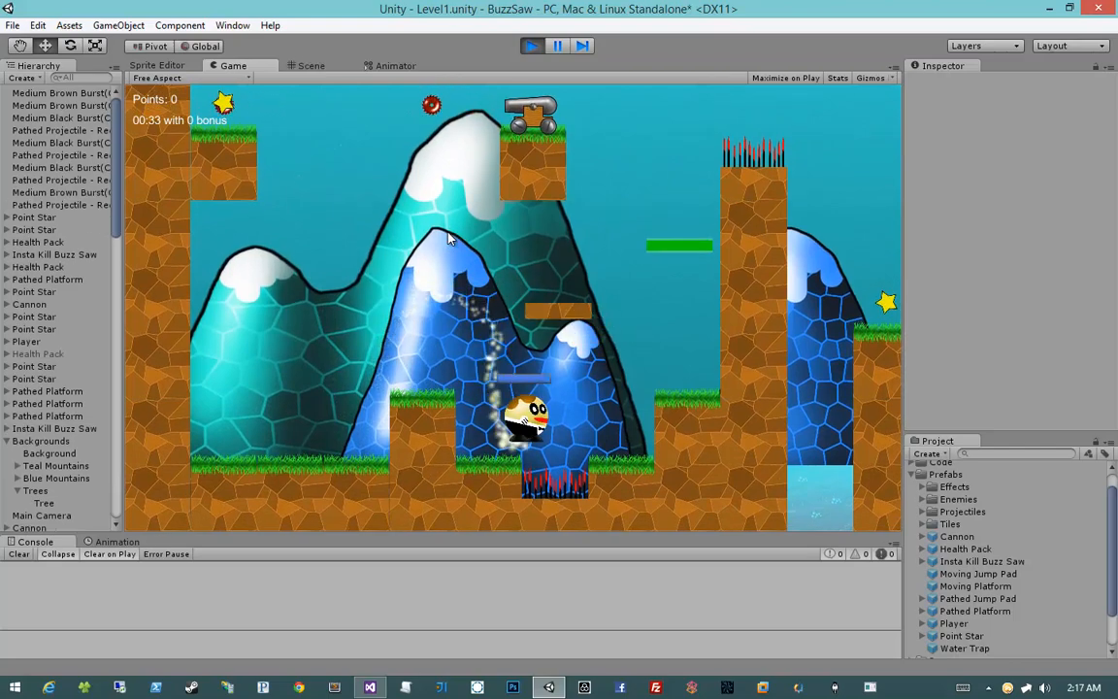
{"action": "key", "text": "space"}
{"action": "key", "text": "space"}
{"action": "key", "text": "d"}
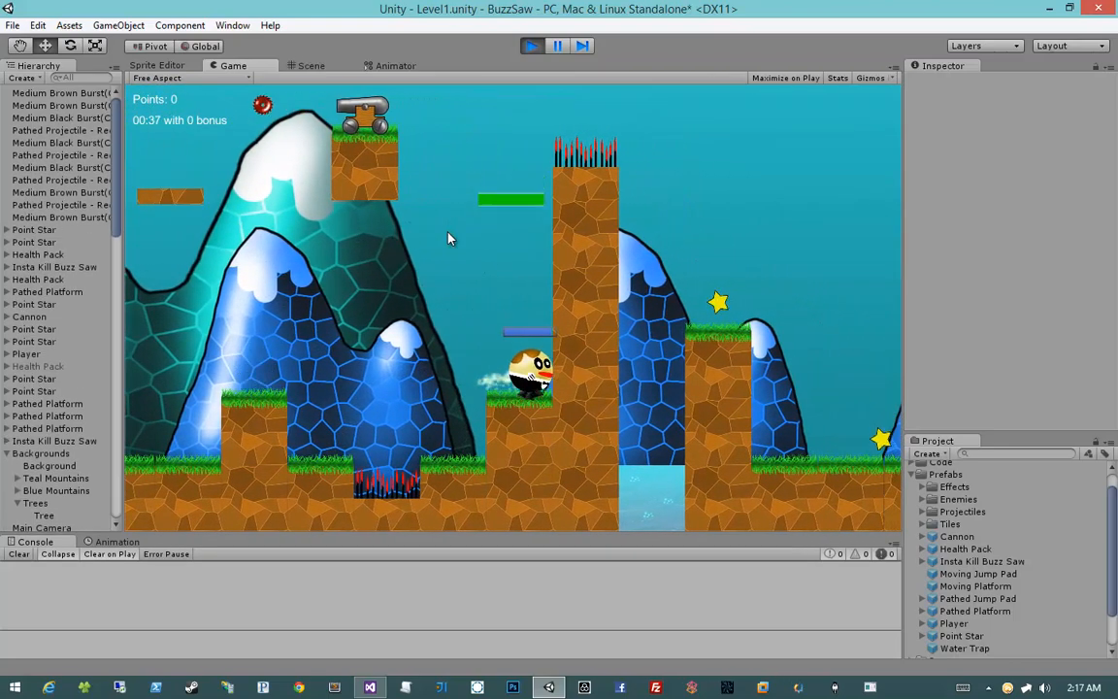
Fire projectiles back toward the buzz saw and board the diagonal moving platform, shooting while riding it
{"action": "key", "text": "a"}
{"action": "left_click", "coordinate": [447, 233]}
{"action": "left_click", "coordinate": [447, 233]}
{"action": "left_click", "coordinate": [448, 233]}
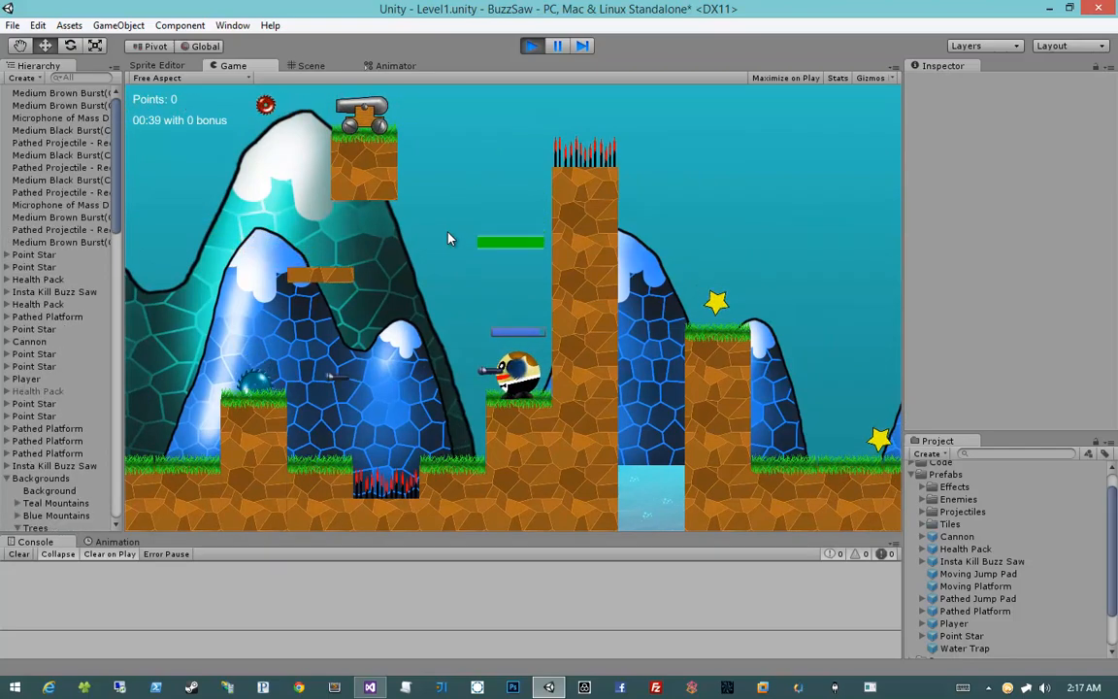
{"action": "key", "text": "space"}
{"action": "key", "text": "a"}
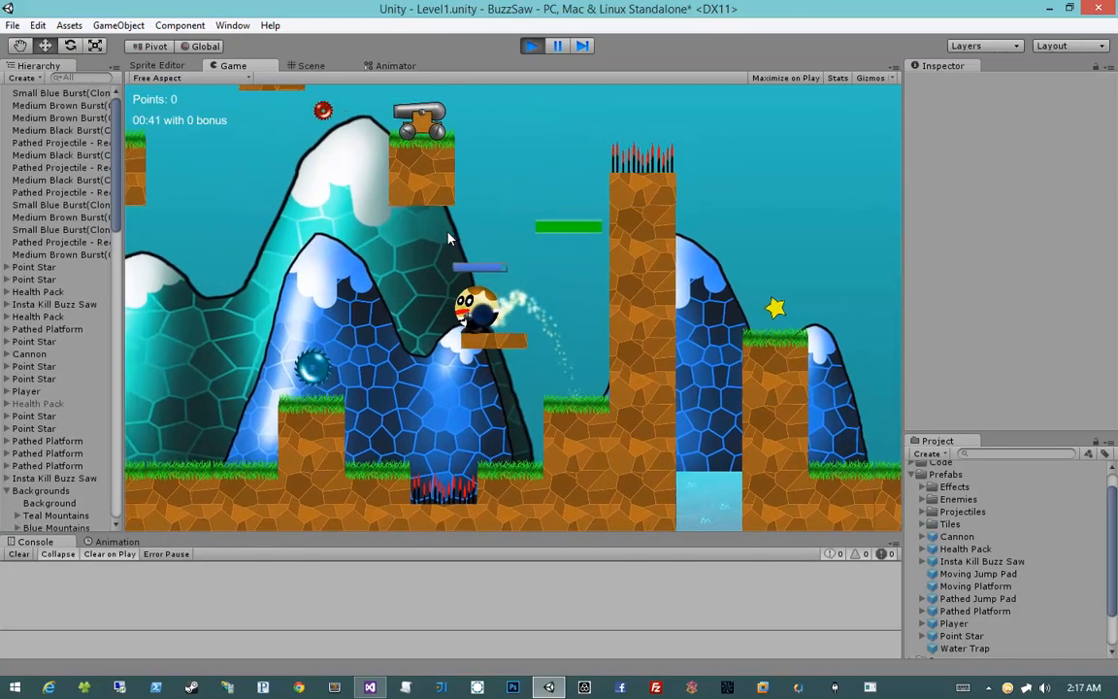
{"action": "left_click", "coordinate": [448, 233]}
{"action": "left_click", "coordinate": [448, 233]}
{"action": "left_click", "coordinate": [448, 233]}
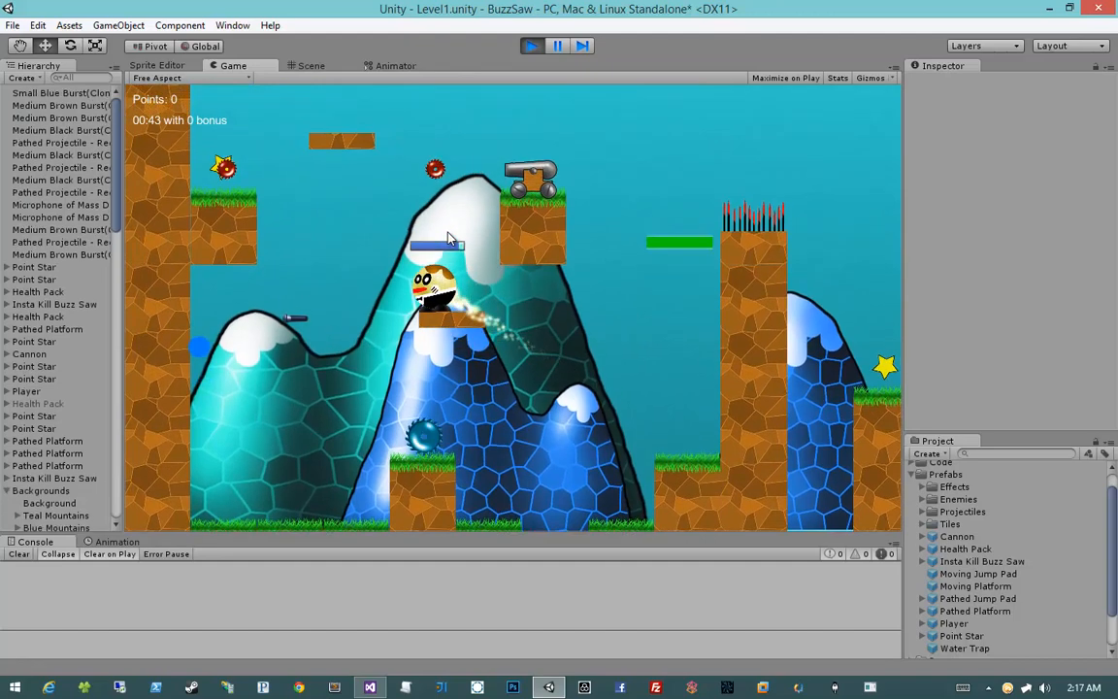
Jump to the cannon-guarded ledge, collect its Point Star and leap toward the upper moving platform
{"action": "key", "text": "space"}
{"action": "key", "text": "a"}
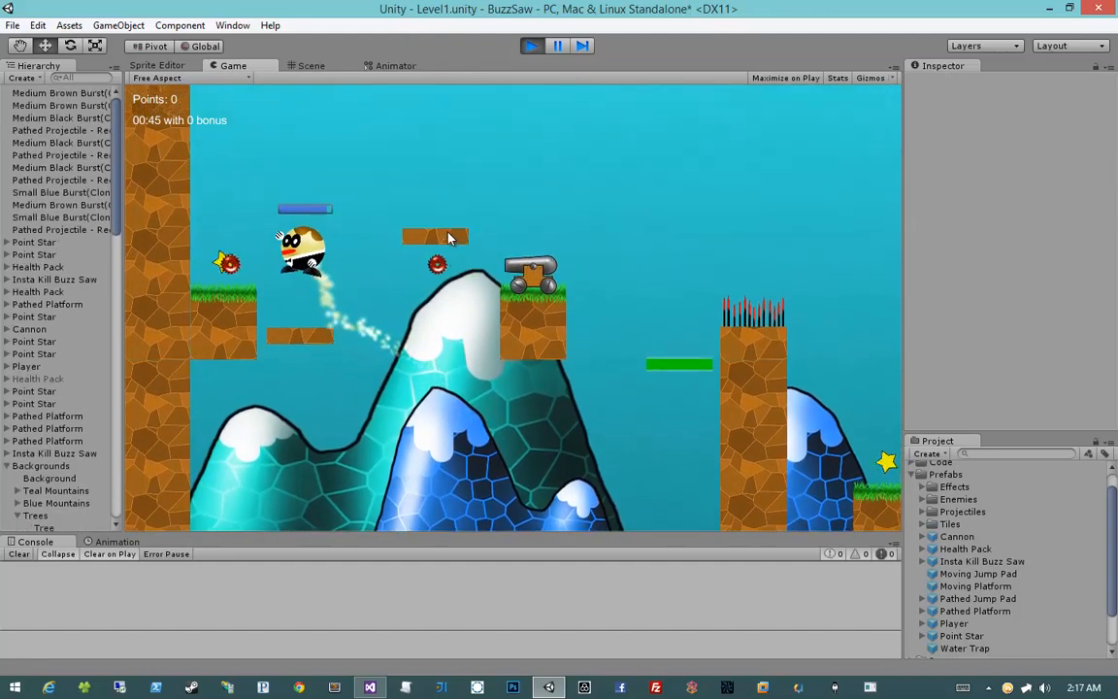
{"action": "key", "text": "d"}
{"action": "left_click", "coordinate": [447, 233]}
{"action": "key", "text": "space"}
{"action": "key", "text": "d"}
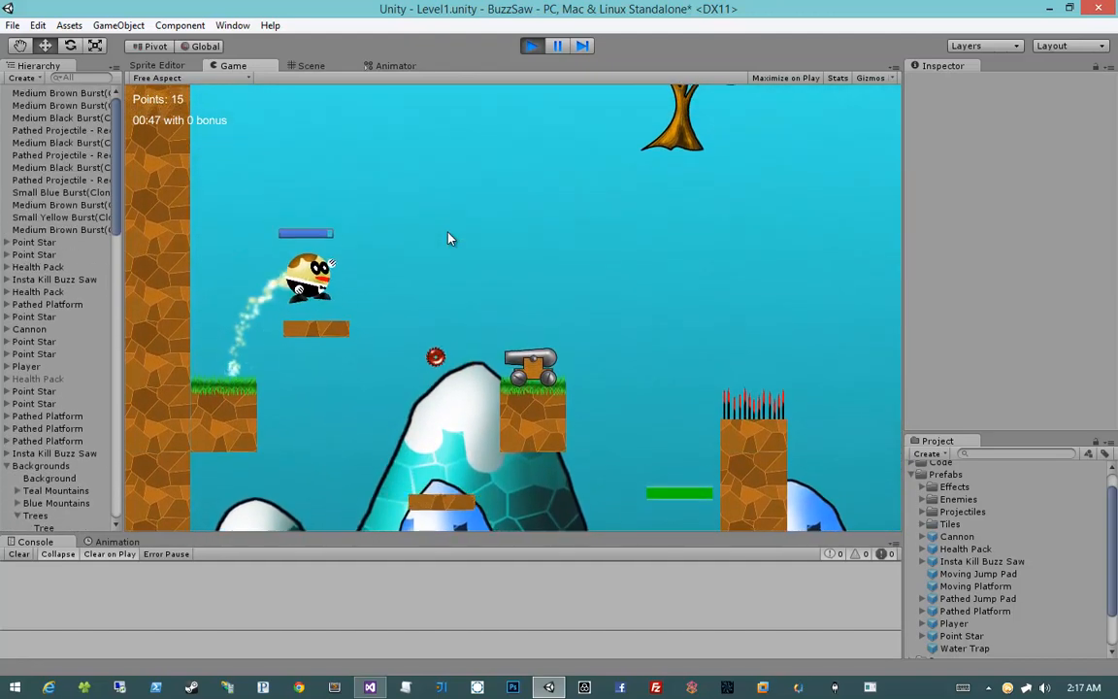
Bounce the player off the green jump pad over the spiked wall toward the star ledge and end the play-test
{"action": "key", "text": "space"}
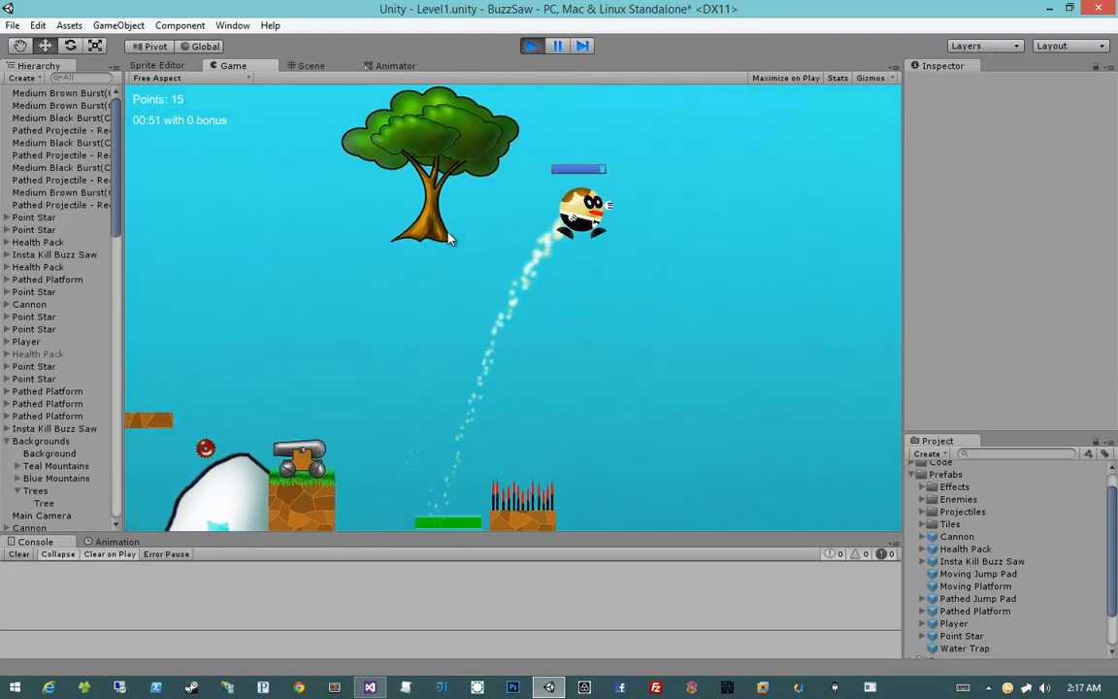
{"action": "key", "text": "a"}
{"action": "key", "text": "d"}
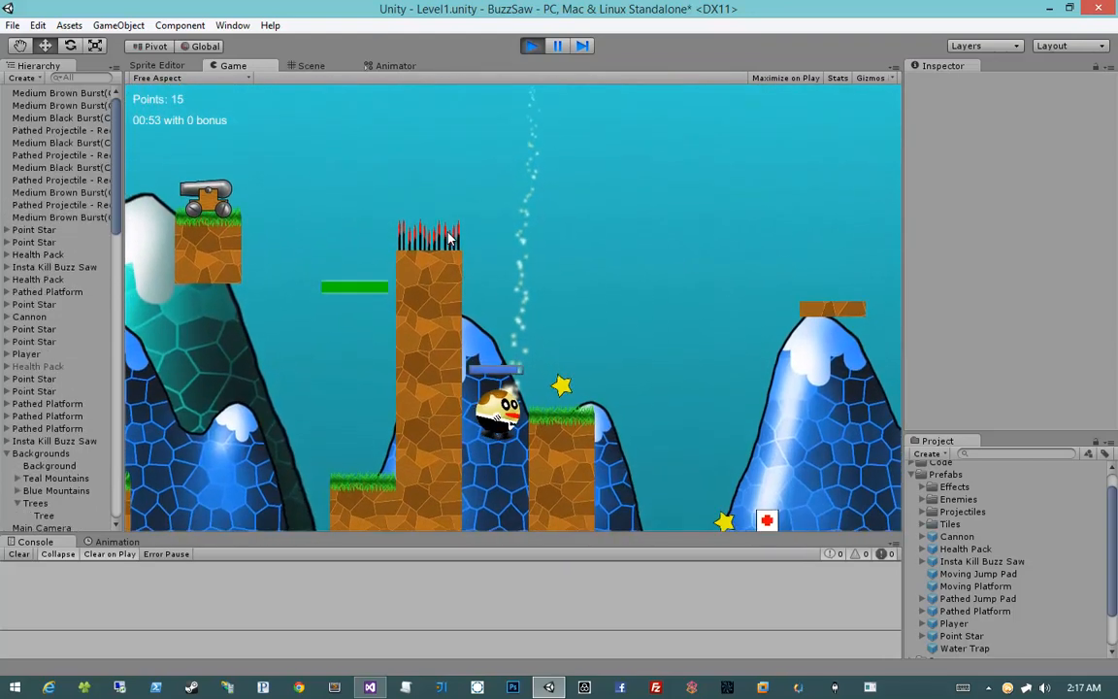
{"action": "key", "text": "a"}
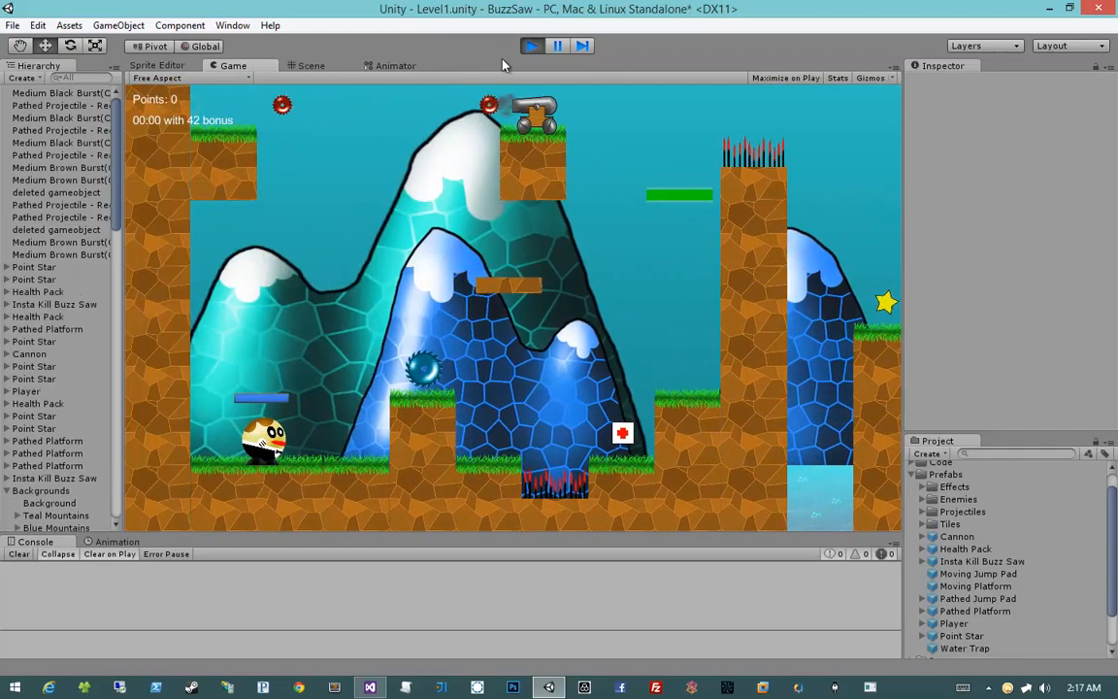
{"action": "left_click", "coordinate": [532, 45]}
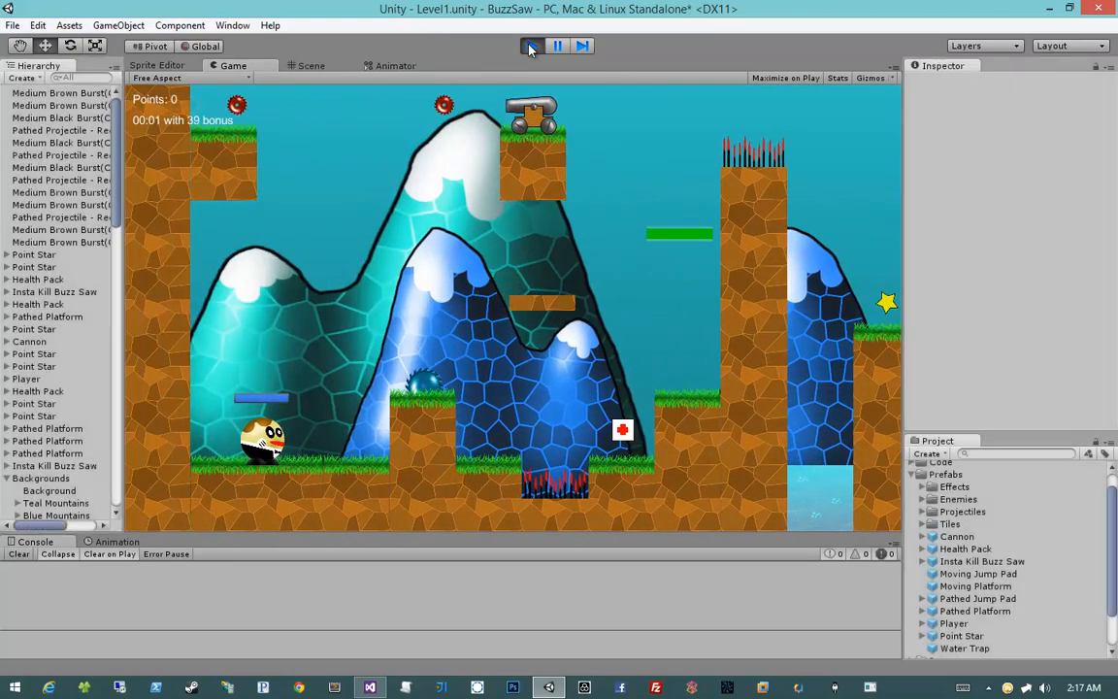
Assign Checkpoint 1 as the Debug Spawn of the Managers object's Level Manager script
{"action": "scroll", "coordinate": [578, 260], "scroll_direction": "up", "scroll_amount": 5}
{"action": "middle_click_drag", "start_coordinate": [579, 260], "coordinate": [639, 238]}
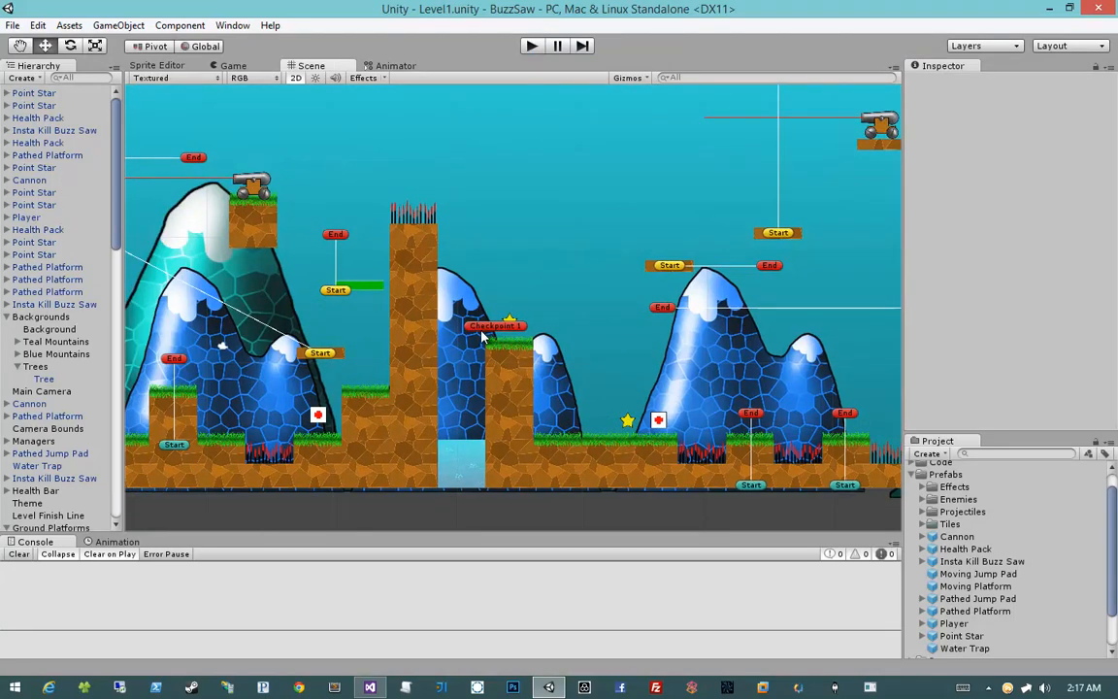
{"action": "left_click", "coordinate": [490, 328]}
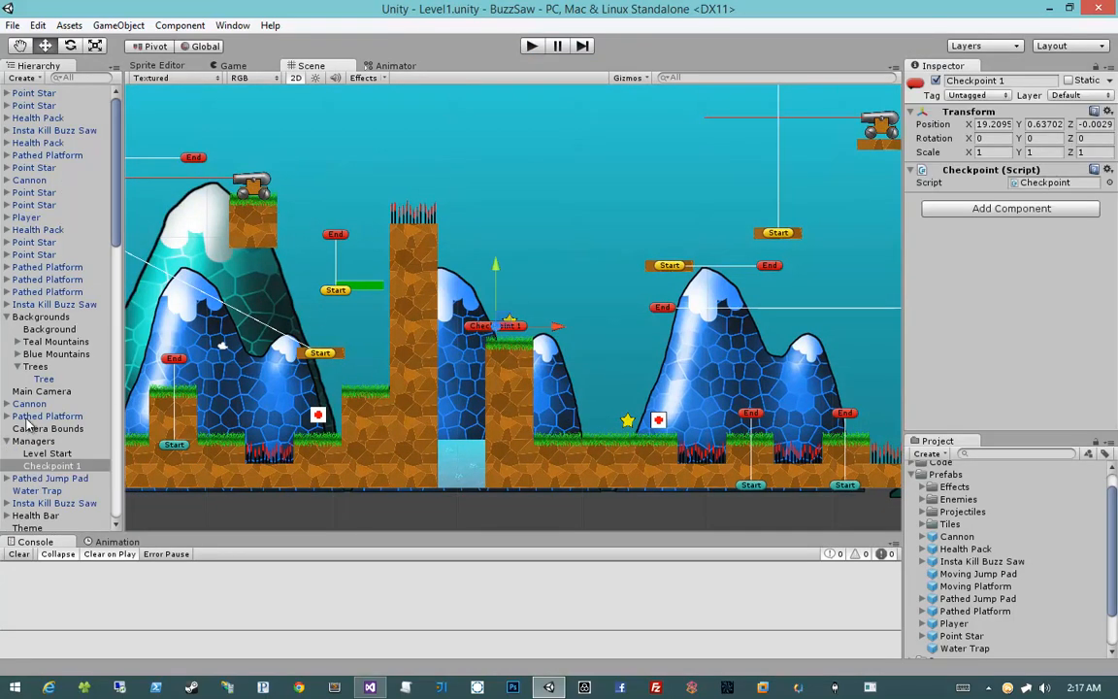
{"action": "left_click", "coordinate": [54, 454]}
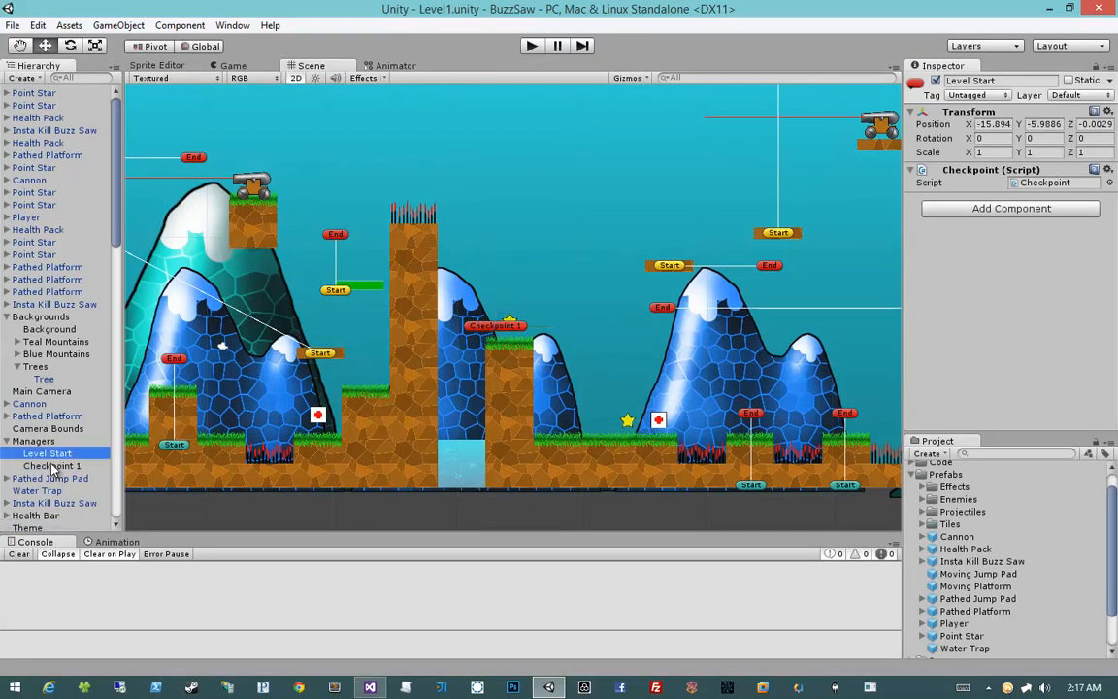
{"action": "left_click", "coordinate": [52, 442]}
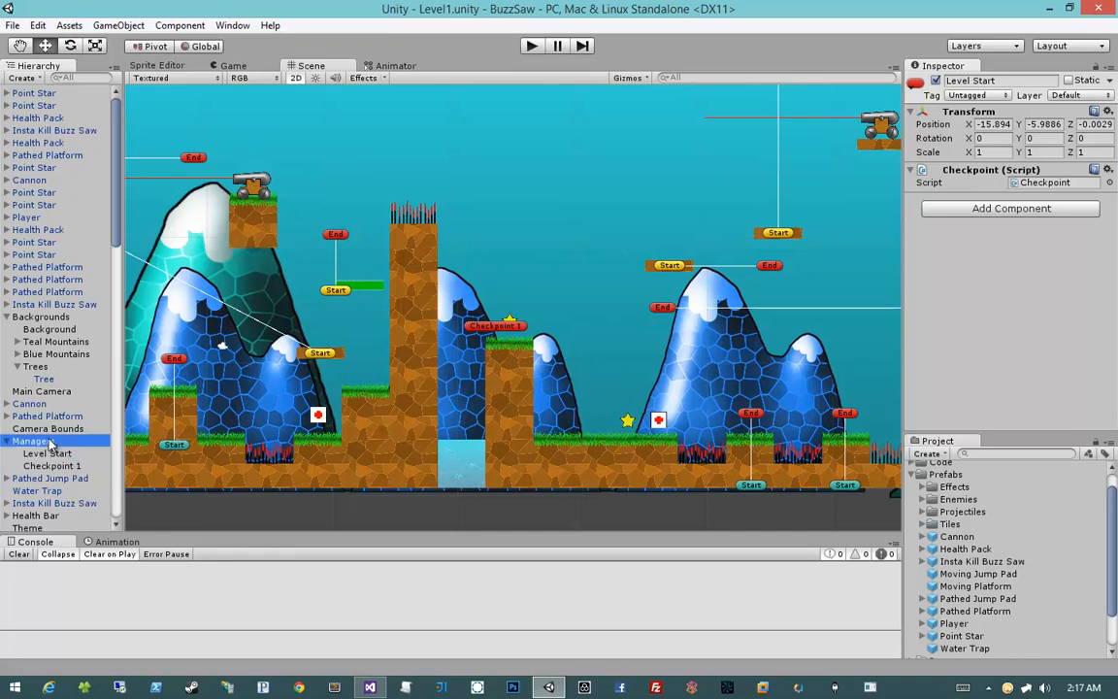
{"action": "left_click", "coordinate": [60, 455]}
{"action": "left_click", "coordinate": [61, 442]}
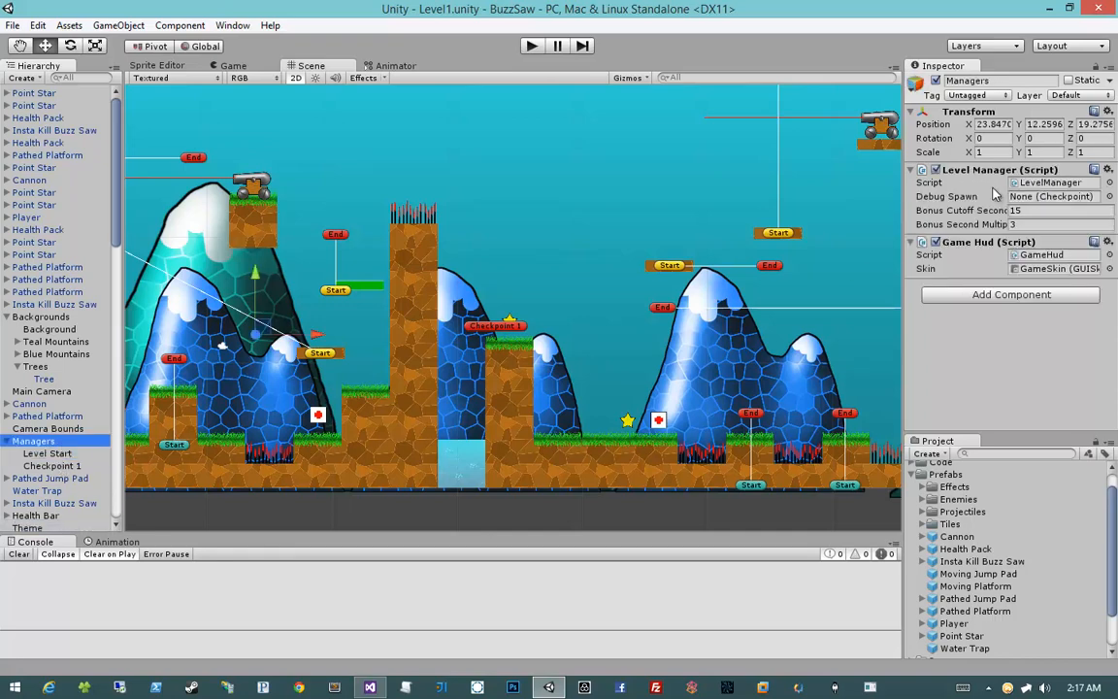
{"action": "left_click_drag", "start_coordinate": [59, 467], "coordinate": [1041, 199]}
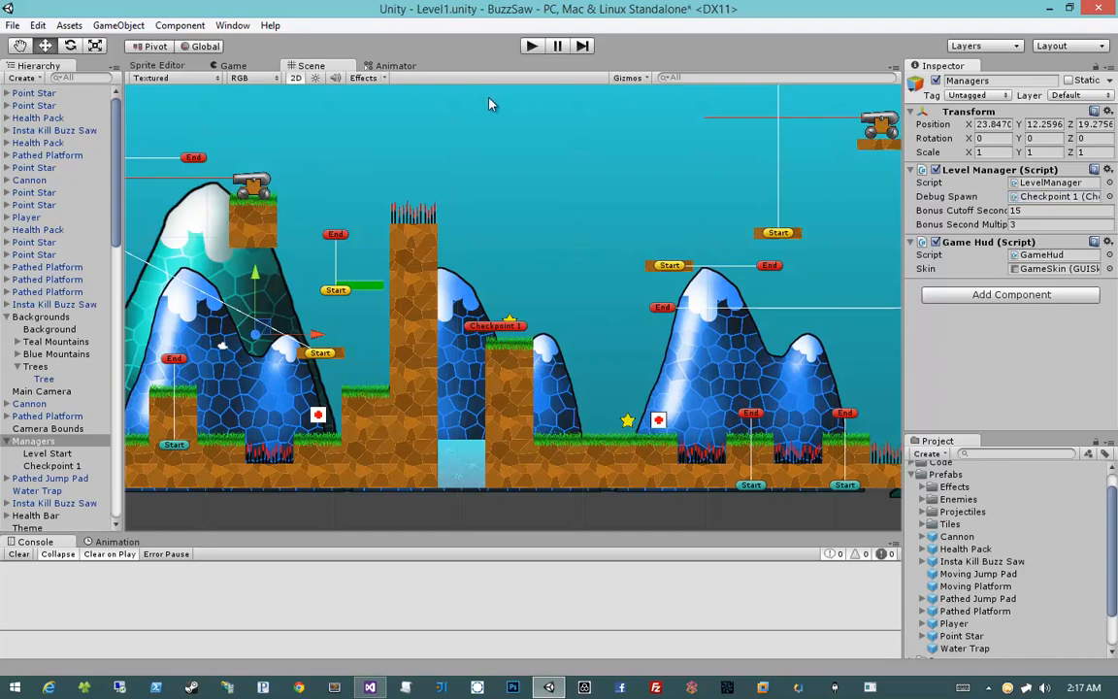
Play-test from Checkpoint 1, collecting the star and health pack and jumping the first spike pit, and stop the game
{"action": "left_click", "coordinate": [533, 46]}
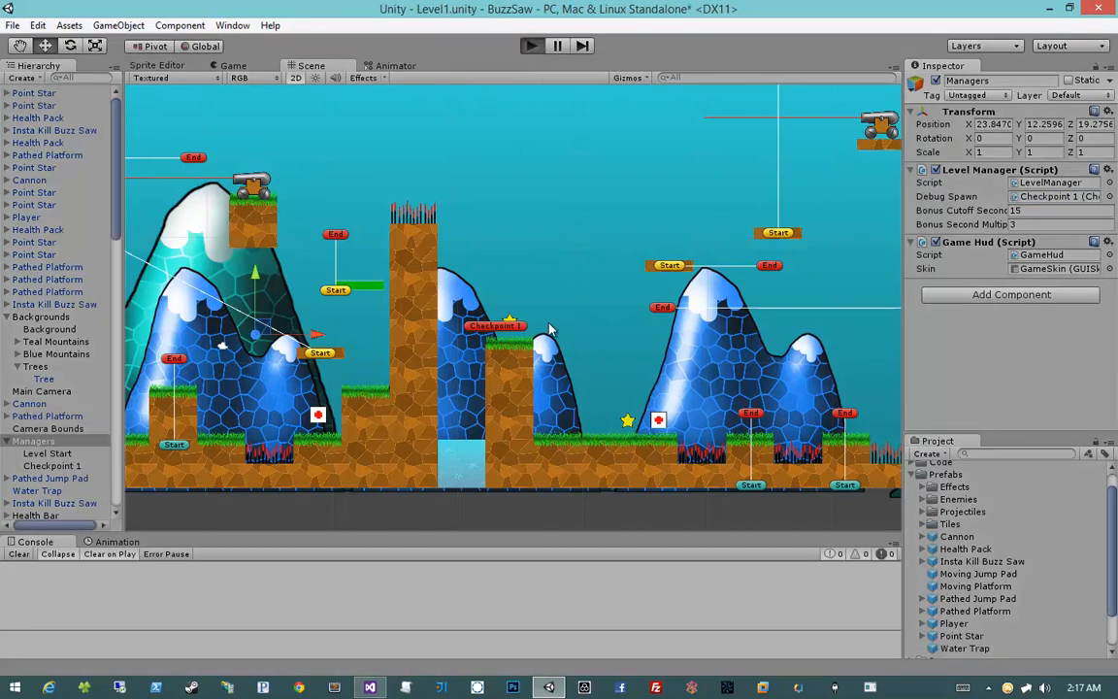
{"action": "key", "text": "Right"}
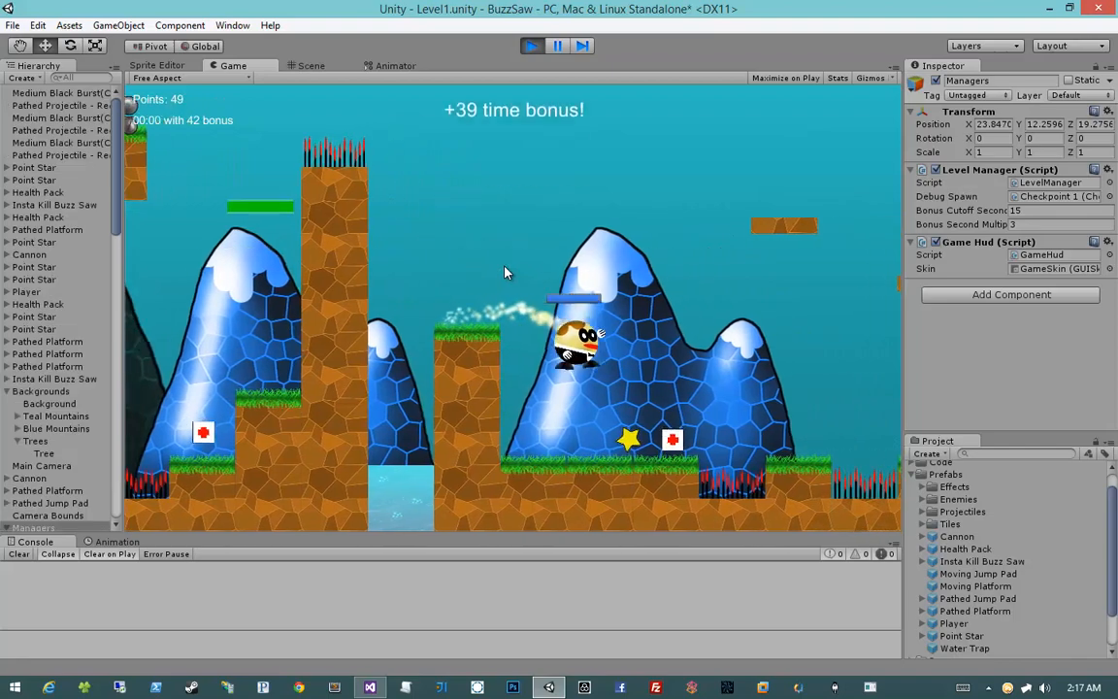
{"action": "key", "text": "Right"}
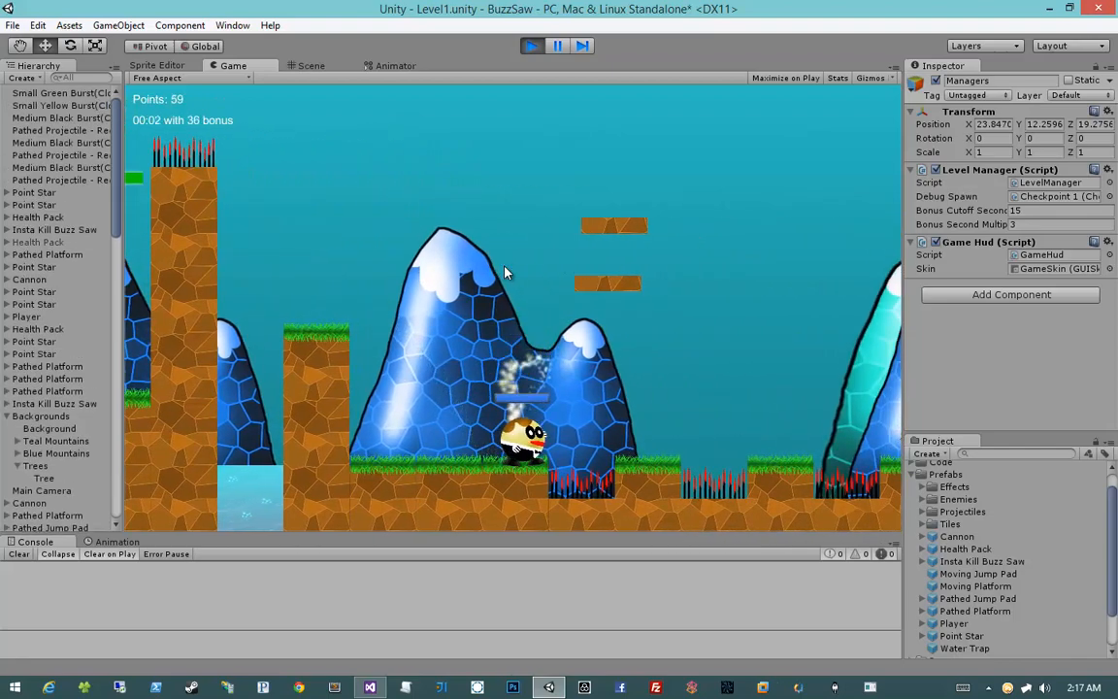
{"action": "key", "text": "space"}
{"action": "key", "text": "Right"}
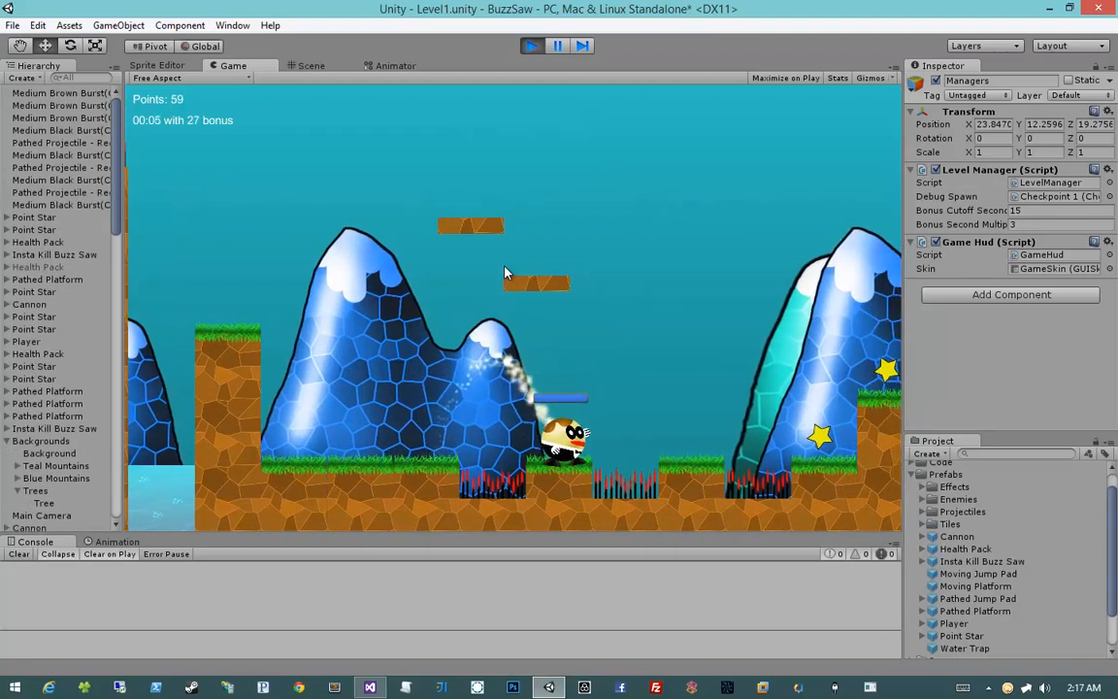
{"action": "left_click", "coordinate": [534, 46]}
Swap the path points of the buzz saw between the second and third spike pits, placing Start above ground and End below
{"action": "left_click_drag", "start_coordinate": [500, 263], "coordinate": [397, 284]}
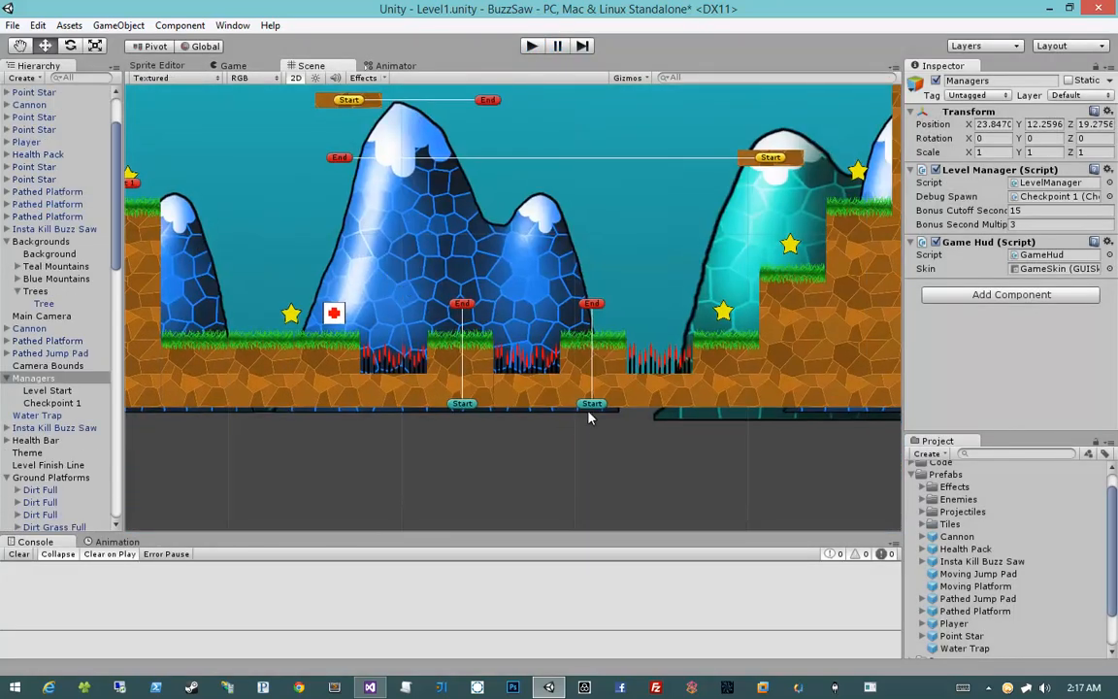
{"action": "left_click", "coordinate": [603, 405]}
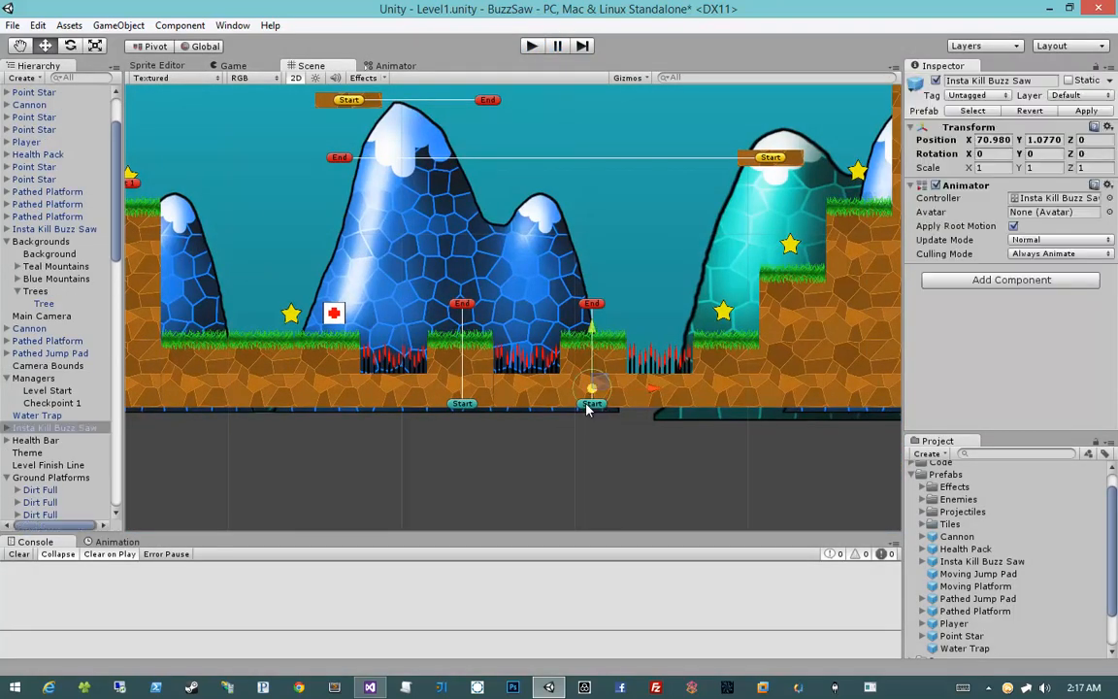
{"action": "left_click", "coordinate": [587, 447]}
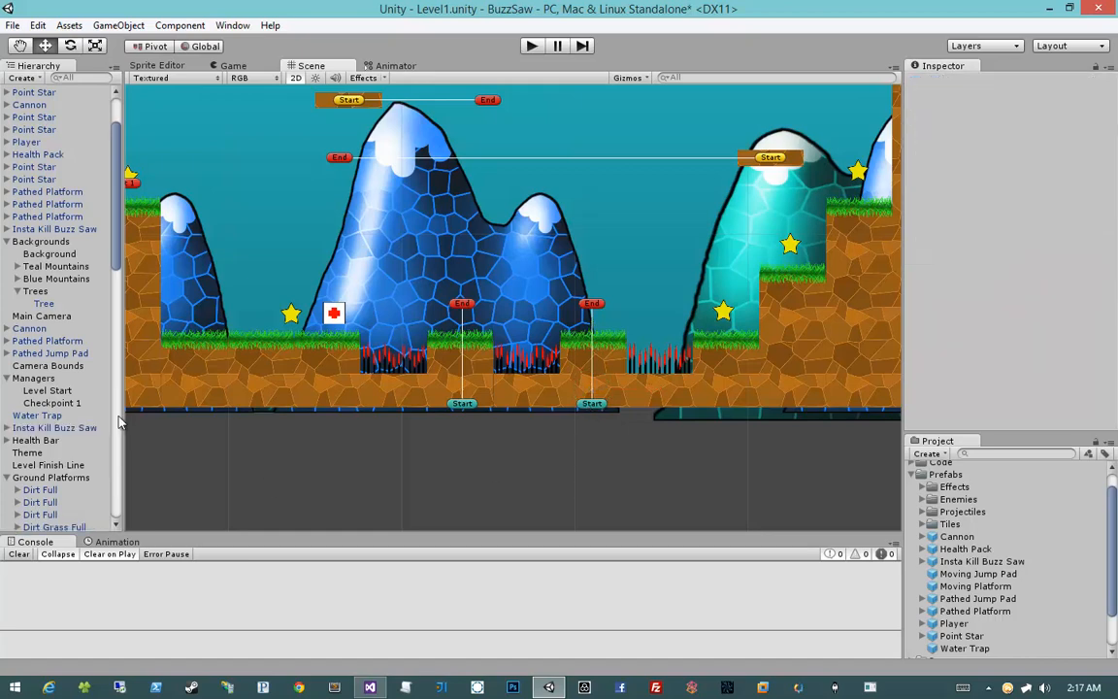
{"action": "left_click", "coordinate": [7, 378]}
{"action": "scroll", "coordinate": [76, 389], "scroll_direction": "down", "scroll_amount": 3}
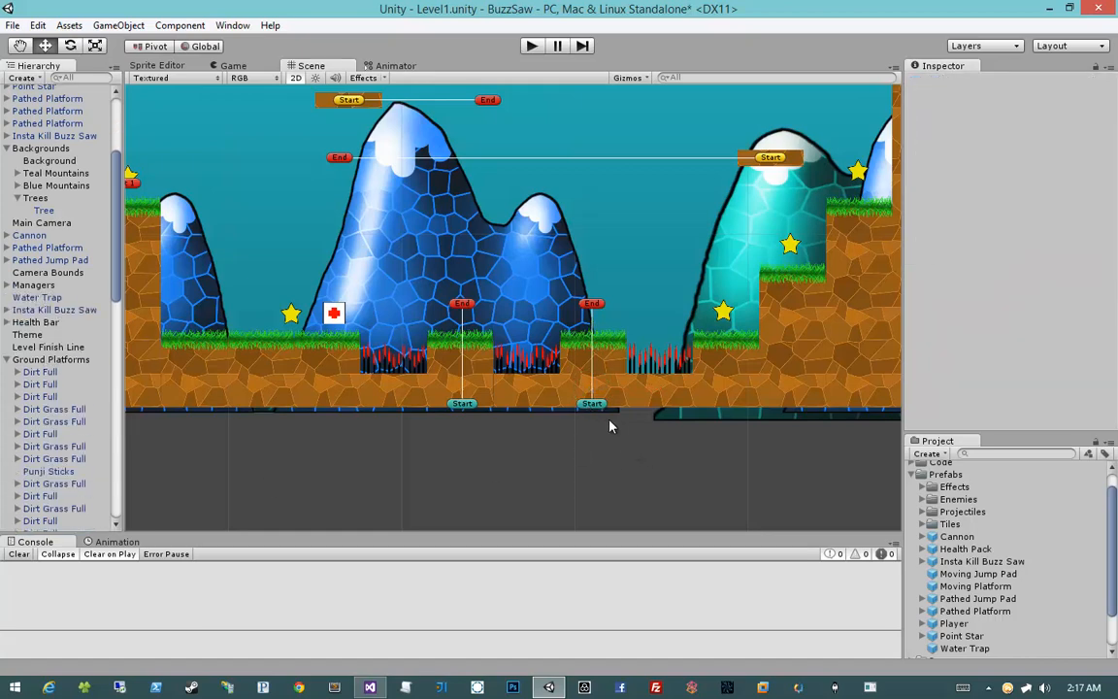
{"action": "left_click", "coordinate": [594, 307]}
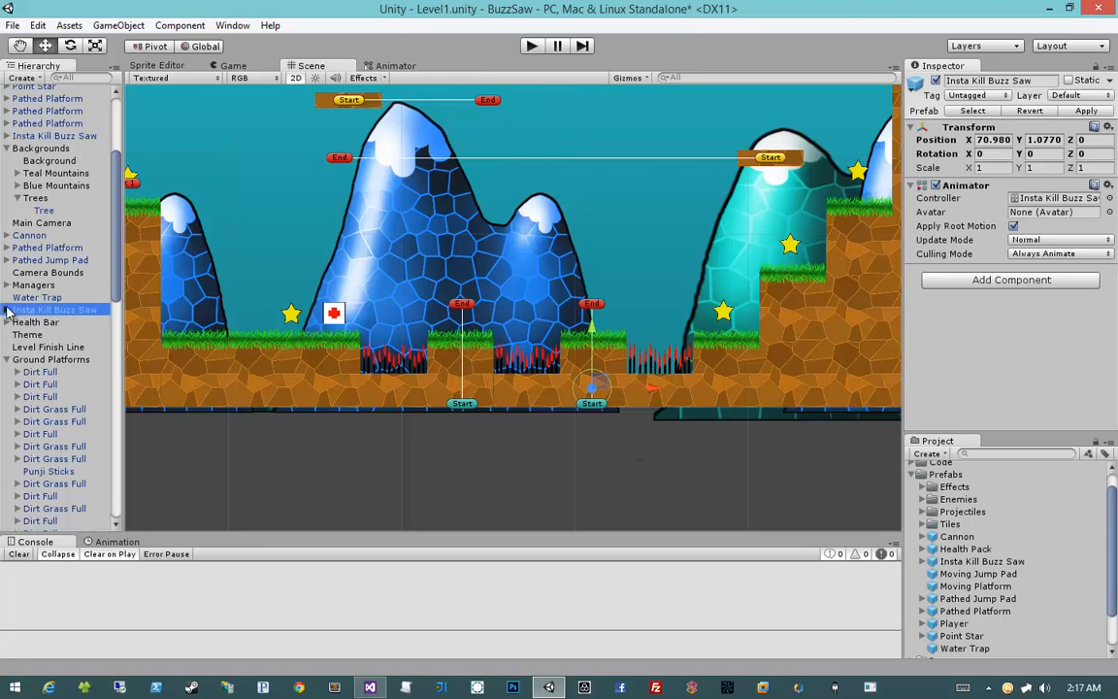
{"action": "left_click", "coordinate": [32, 333]}
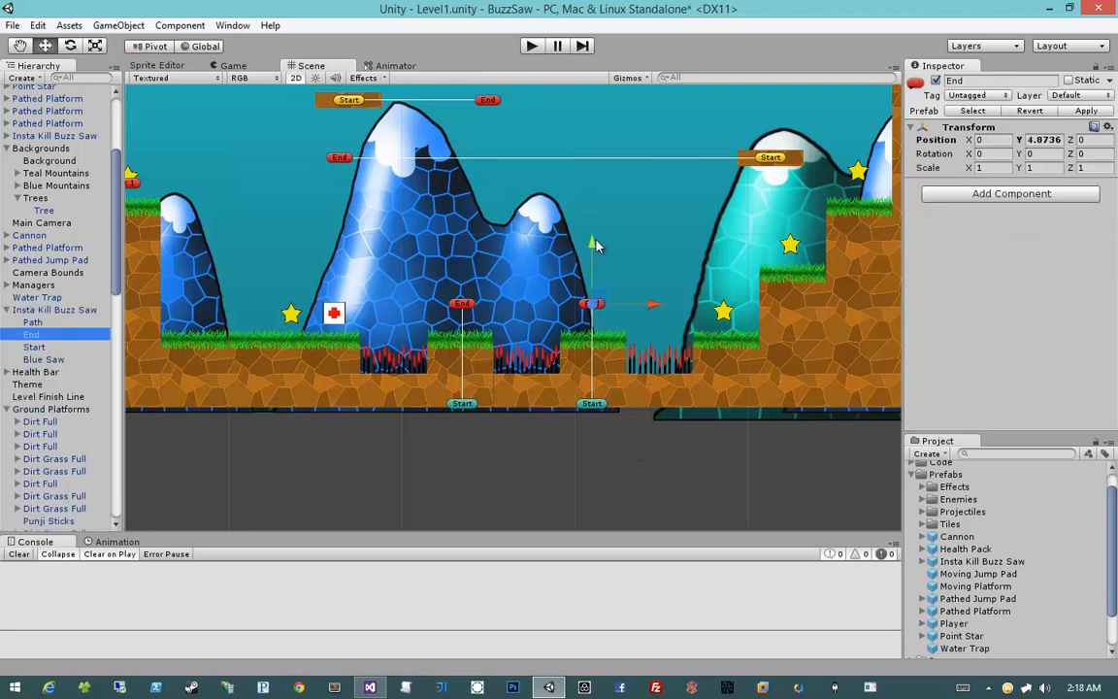
{"action": "left_click", "coordinate": [64, 347]}
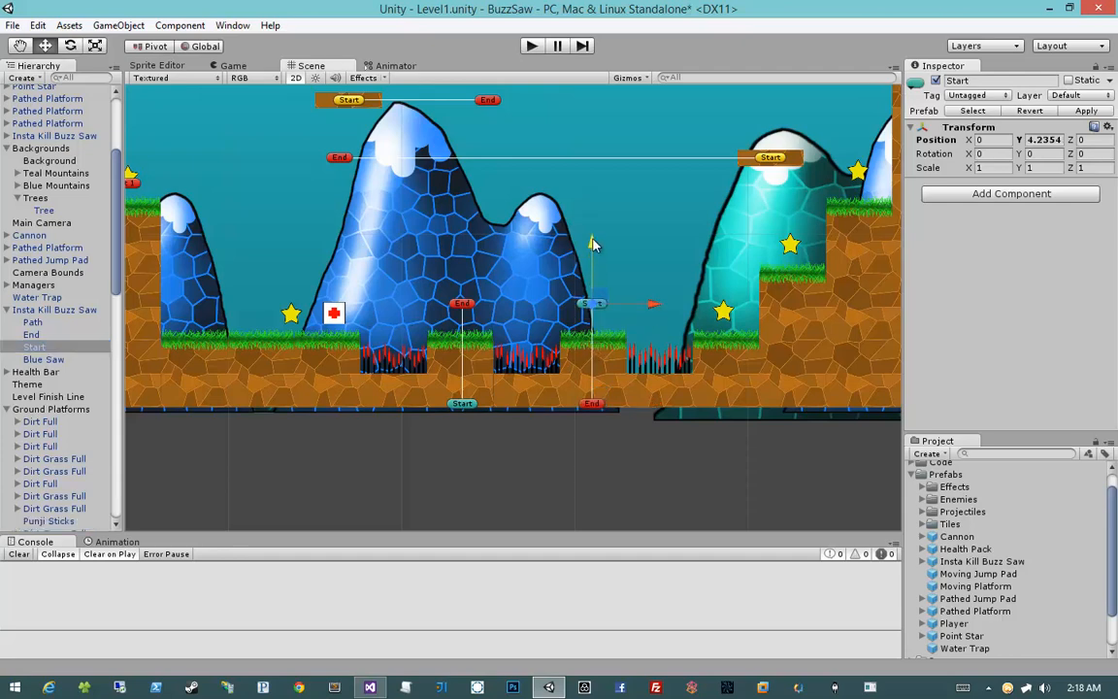
{"action": "left_click", "coordinate": [599, 509]}
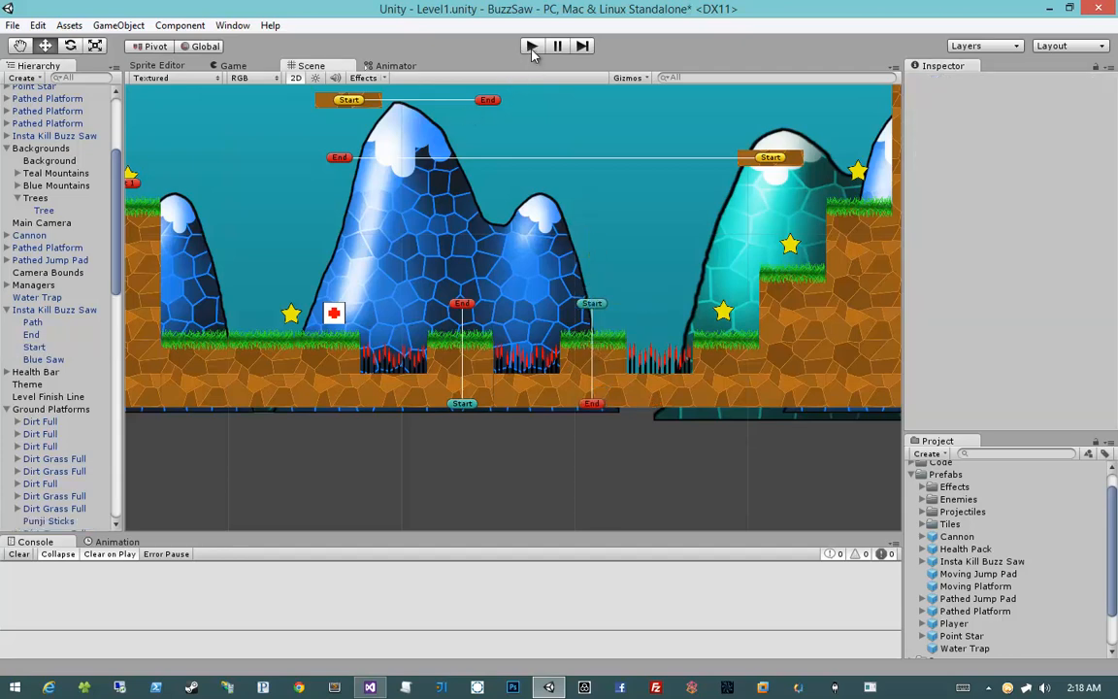
Play-test the spike pits past both buzz saws from Checkpoint 1 and stop the game
{"action": "left_click", "coordinate": [531, 49]}
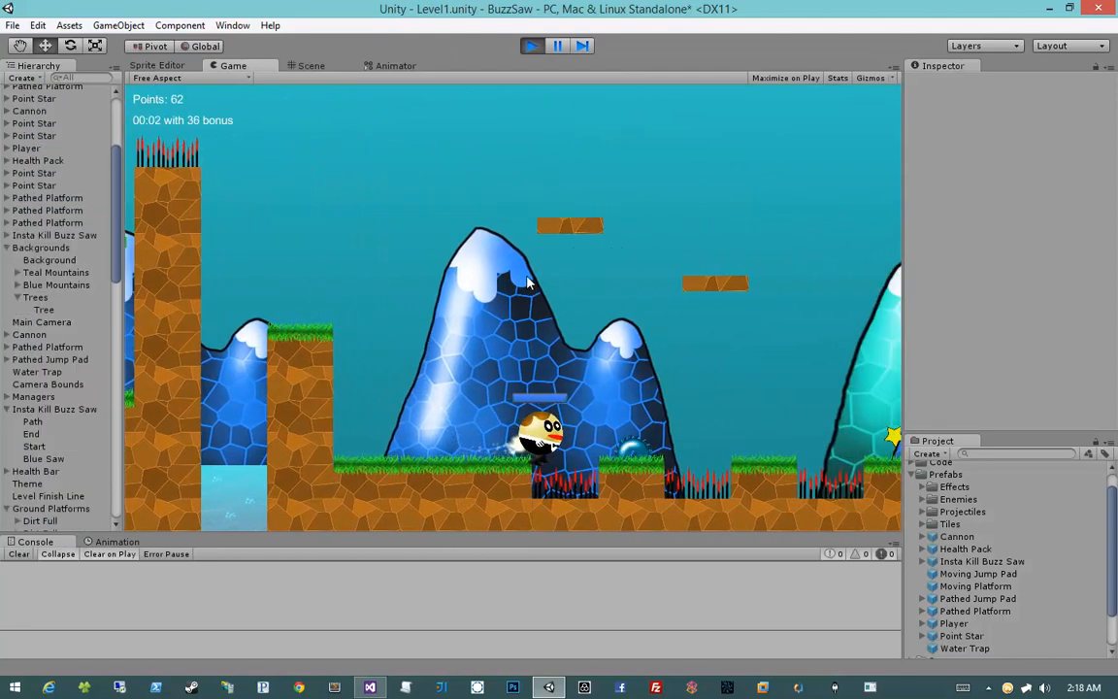
{"action": "key", "text": "space"}
{"action": "key", "text": "space"}
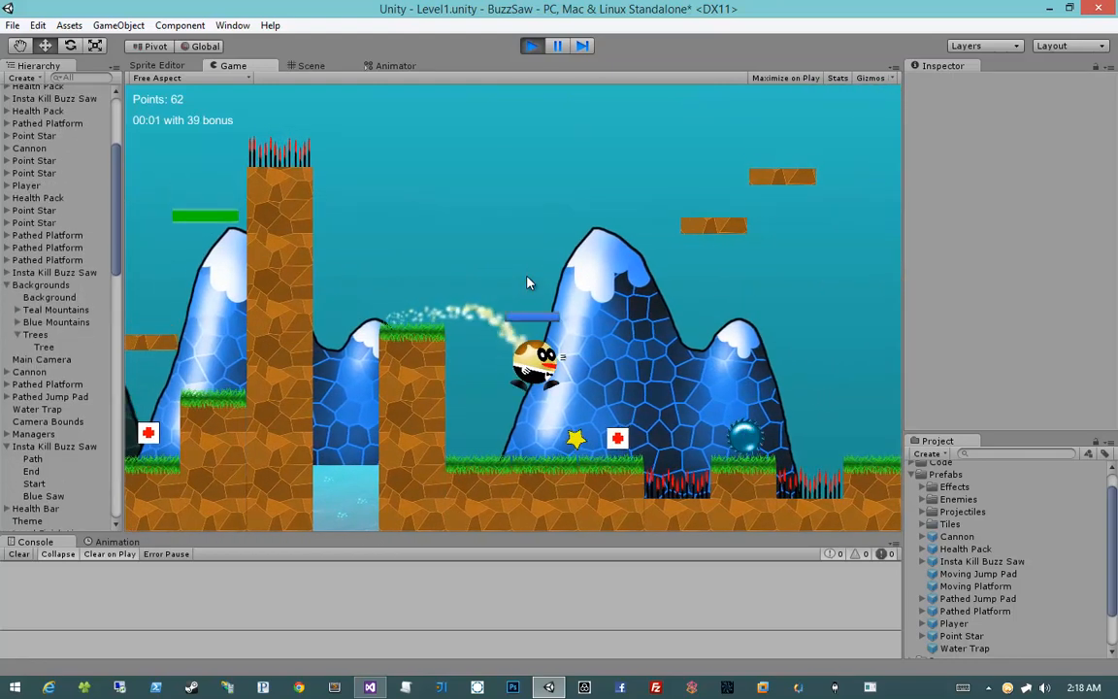
{"action": "key", "text": "space"}
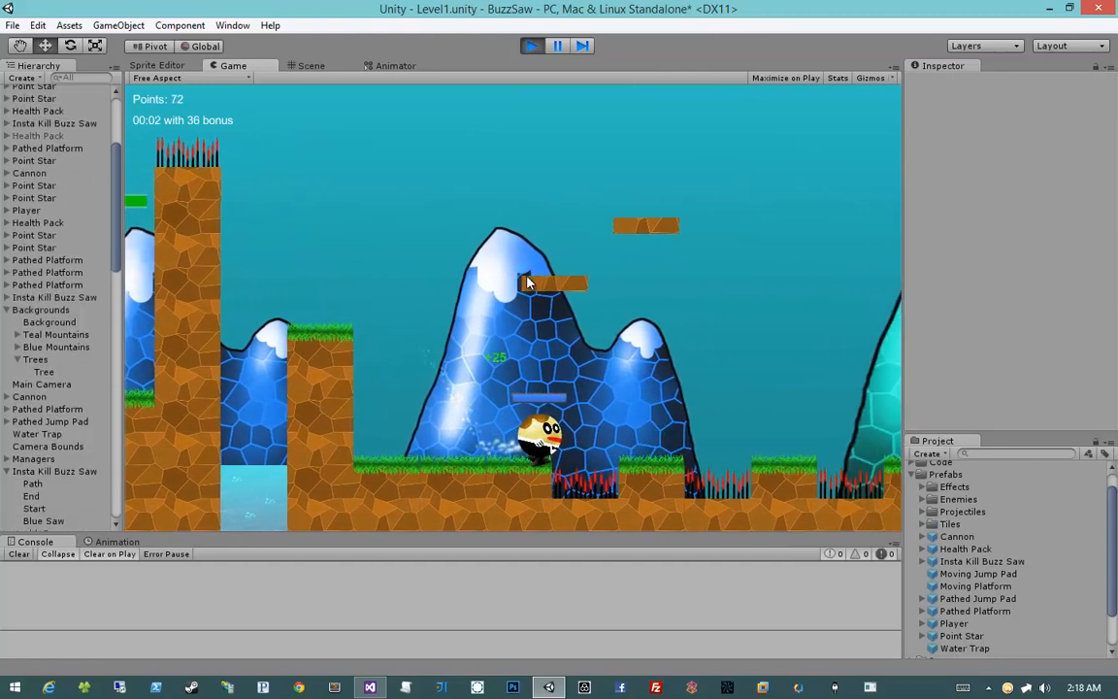
{"action": "key", "text": "space"}
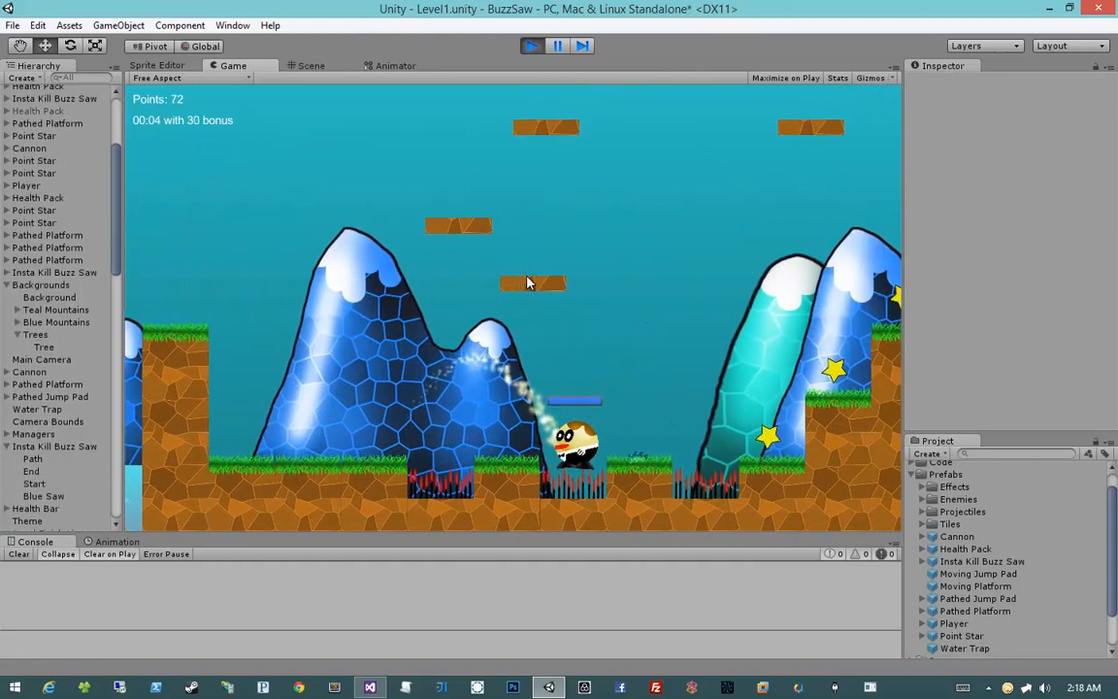
{"action": "left_click", "coordinate": [530, 46]}
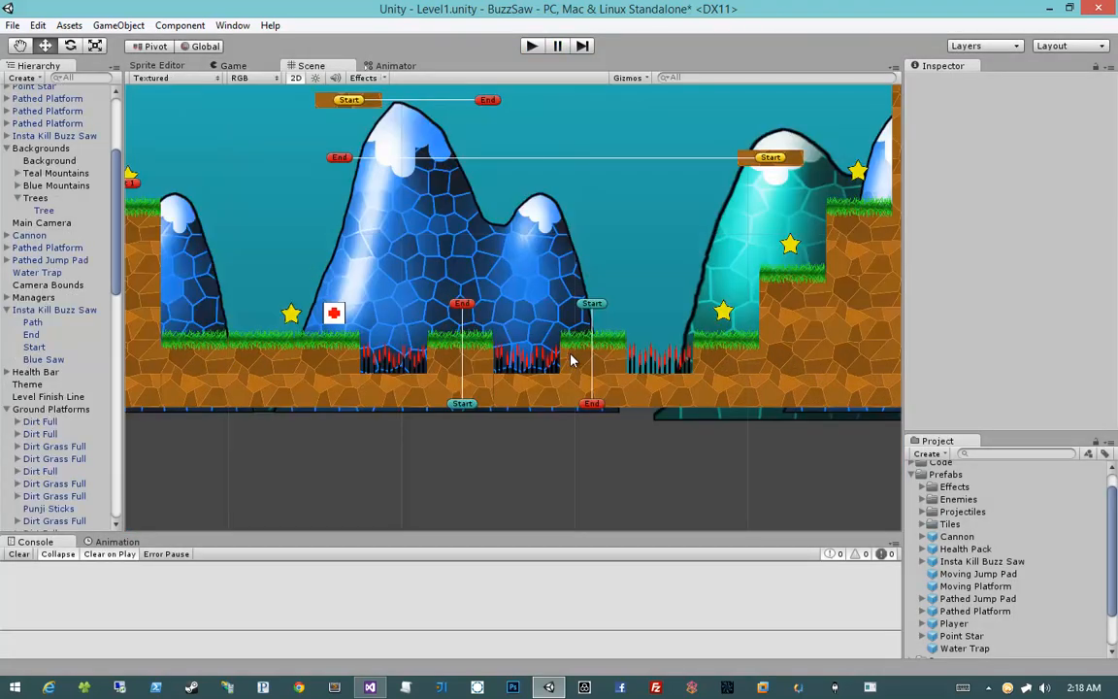
Set the Follow Path speed to 4 on the Blue Saw of both buzz saws between the spike pits
{"action": "left_click", "coordinate": [76, 137]}
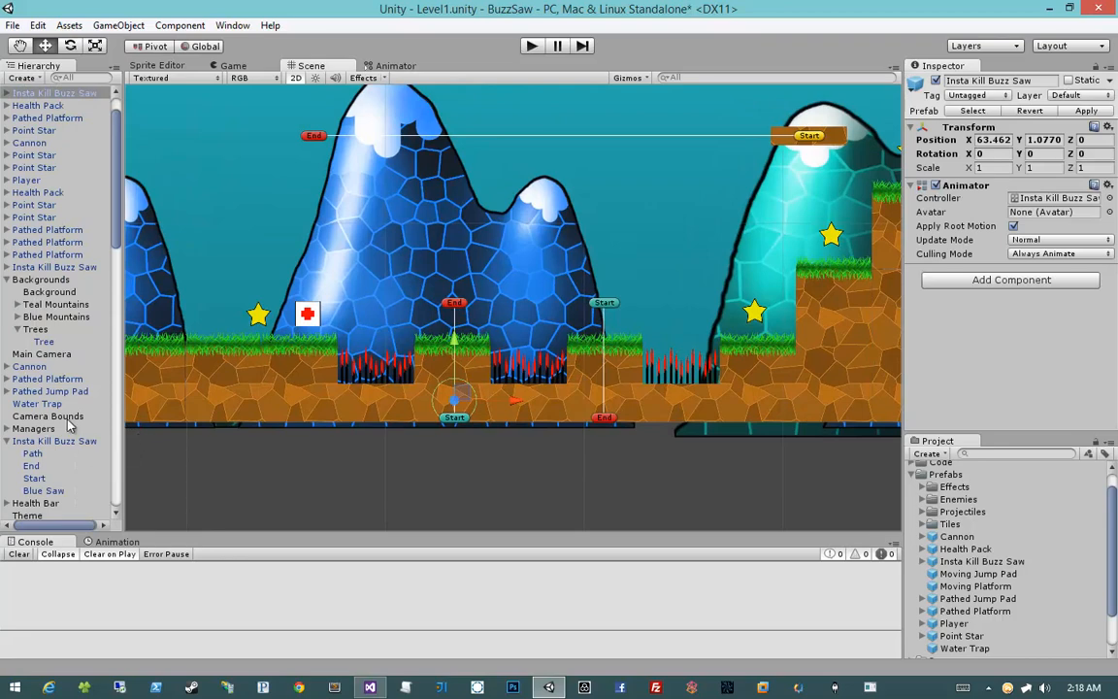
{"action": "scroll", "coordinate": [68, 424], "scroll_direction": "up", "scroll_amount": 2}
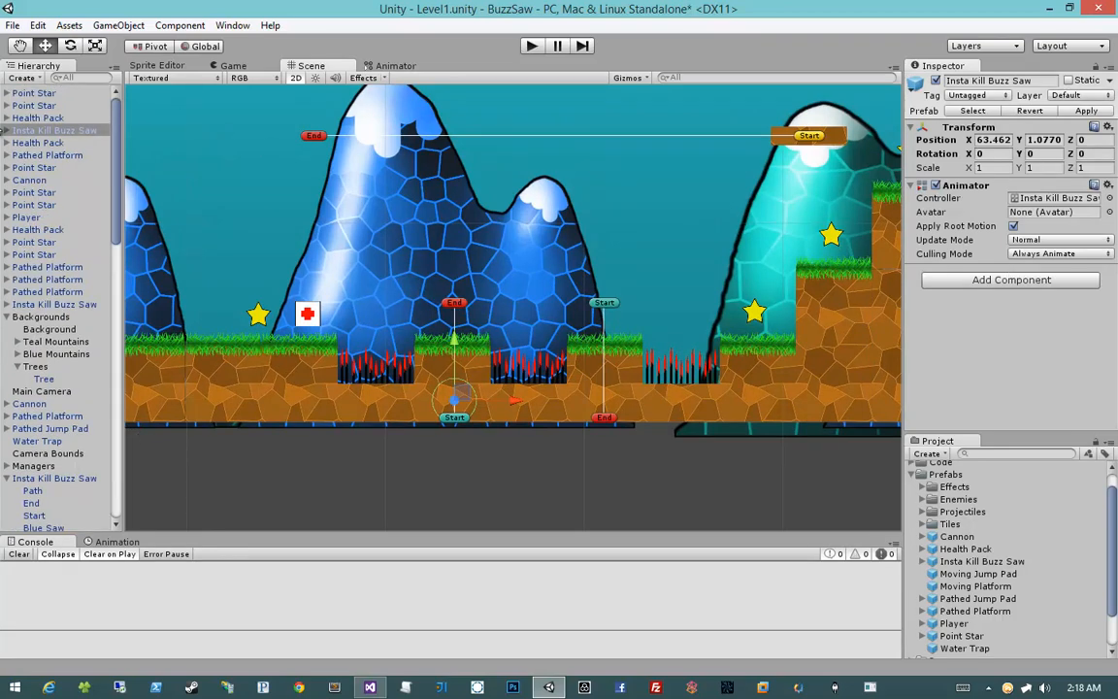
{"action": "left_click", "coordinate": [7, 132]}
{"action": "left_click", "coordinate": [44, 181]}
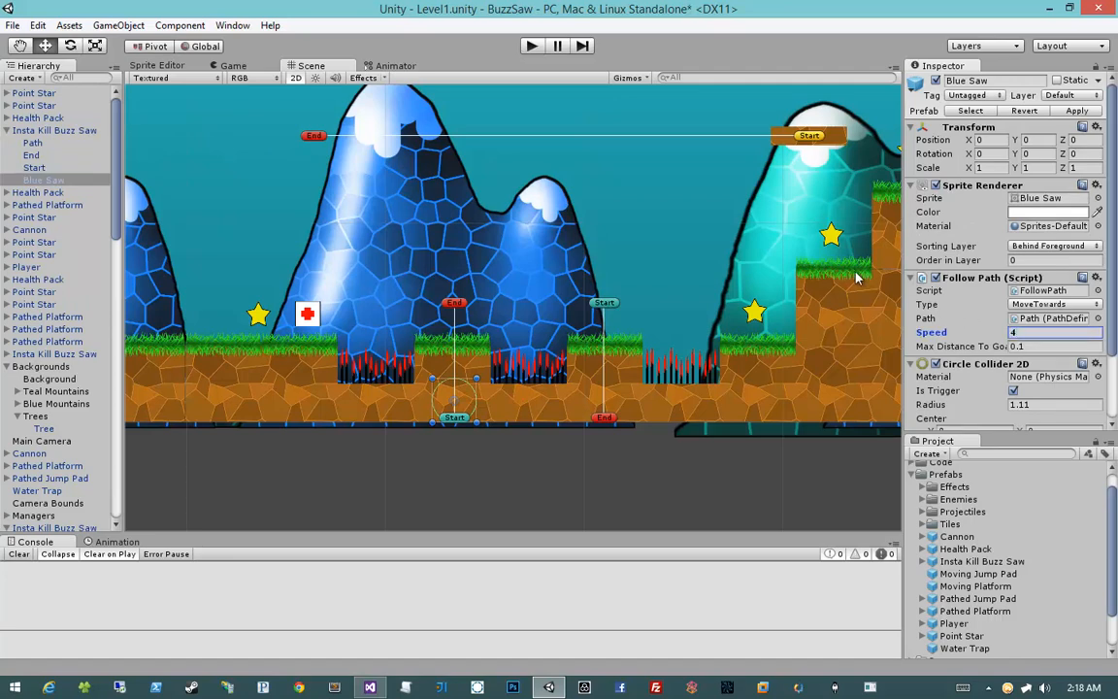
{"action": "left_click", "coordinate": [603, 304]}
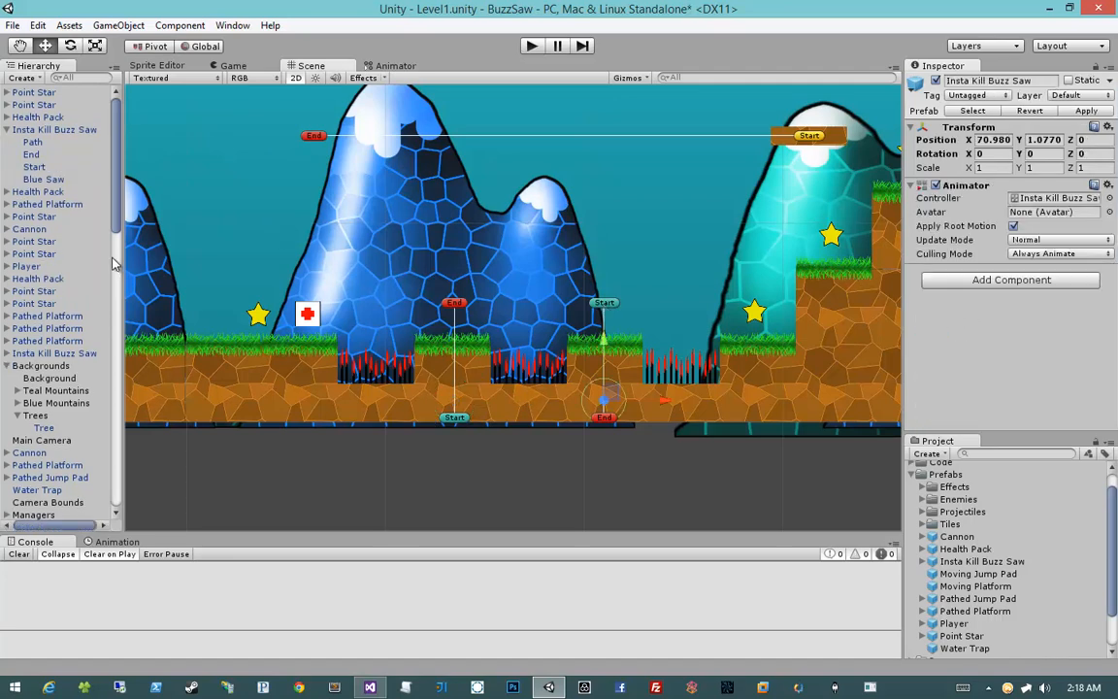
{"action": "scroll", "coordinate": [69, 468], "scroll_direction": "down", "scroll_amount": 5}
{"action": "left_click", "coordinate": [35, 345]}
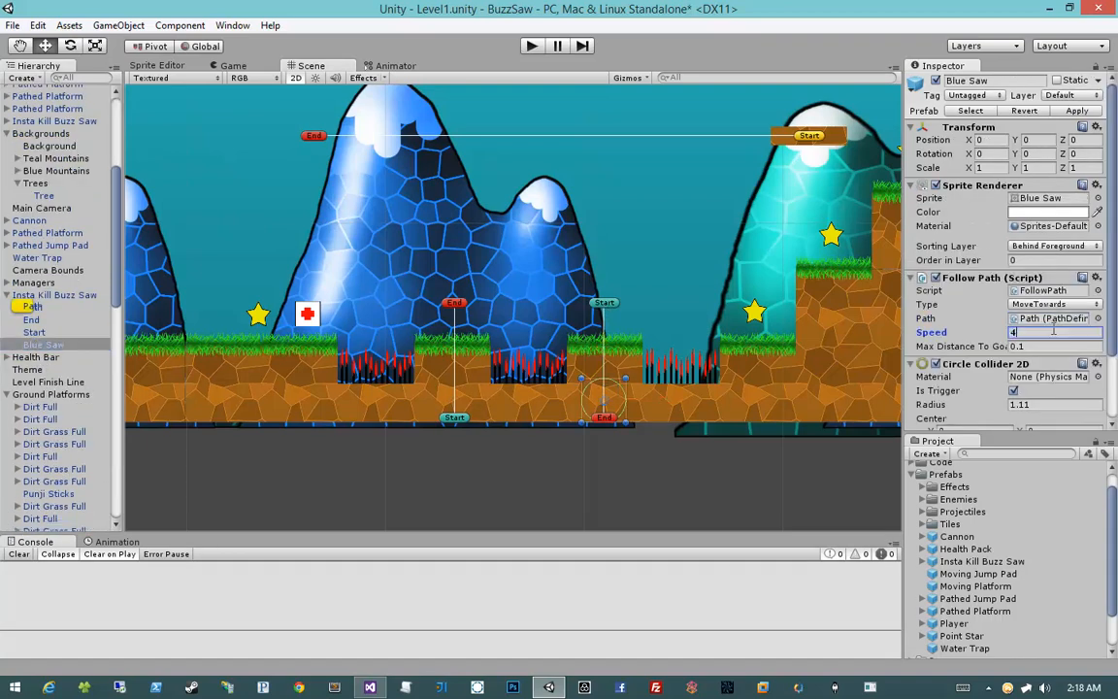
Play-test from Checkpoint 1 past both buzz saws and the spike pits, collecting stars up the grass steps
{"action": "left_click", "coordinate": [536, 46]}
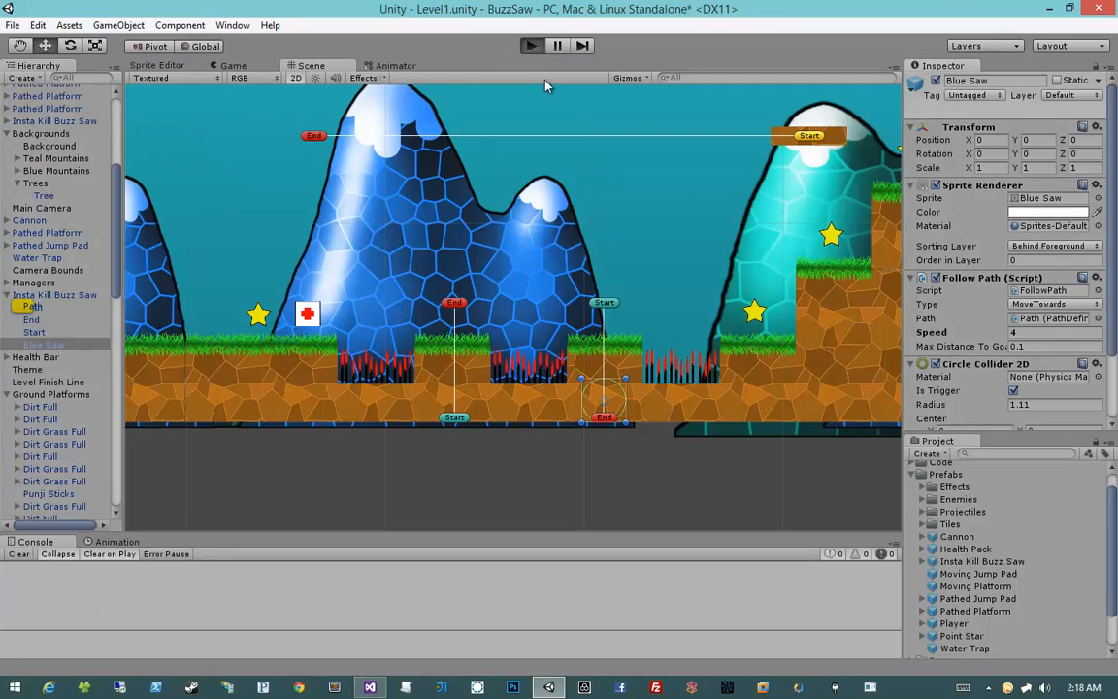
{"action": "key", "text": "Right"}
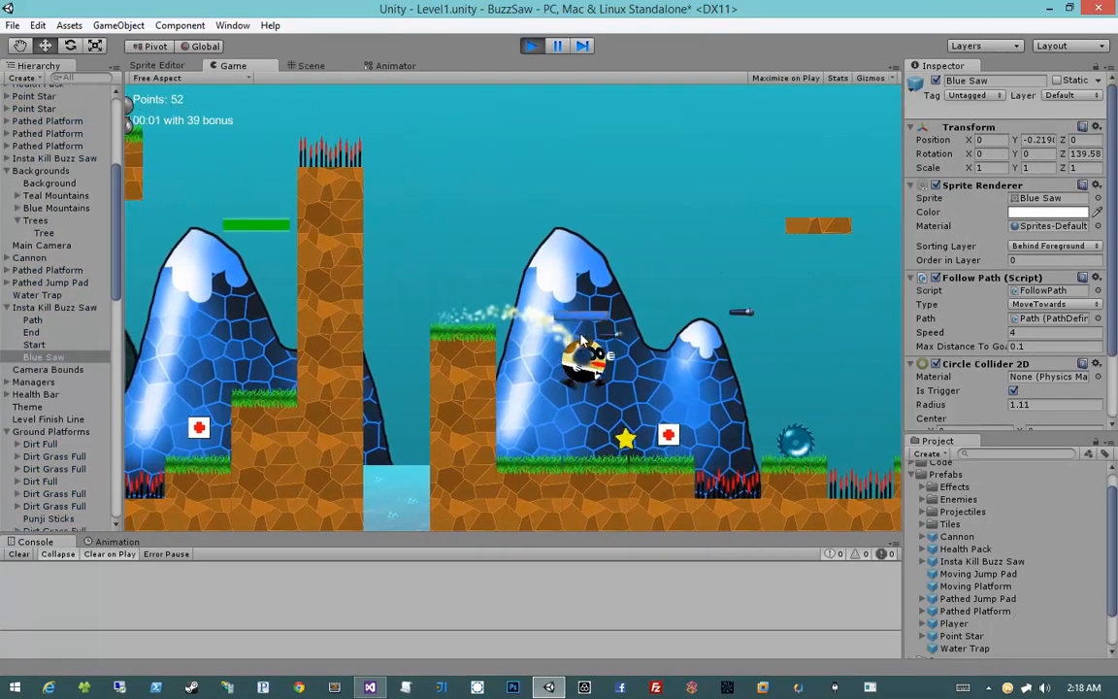
{"action": "key", "text": "d"}
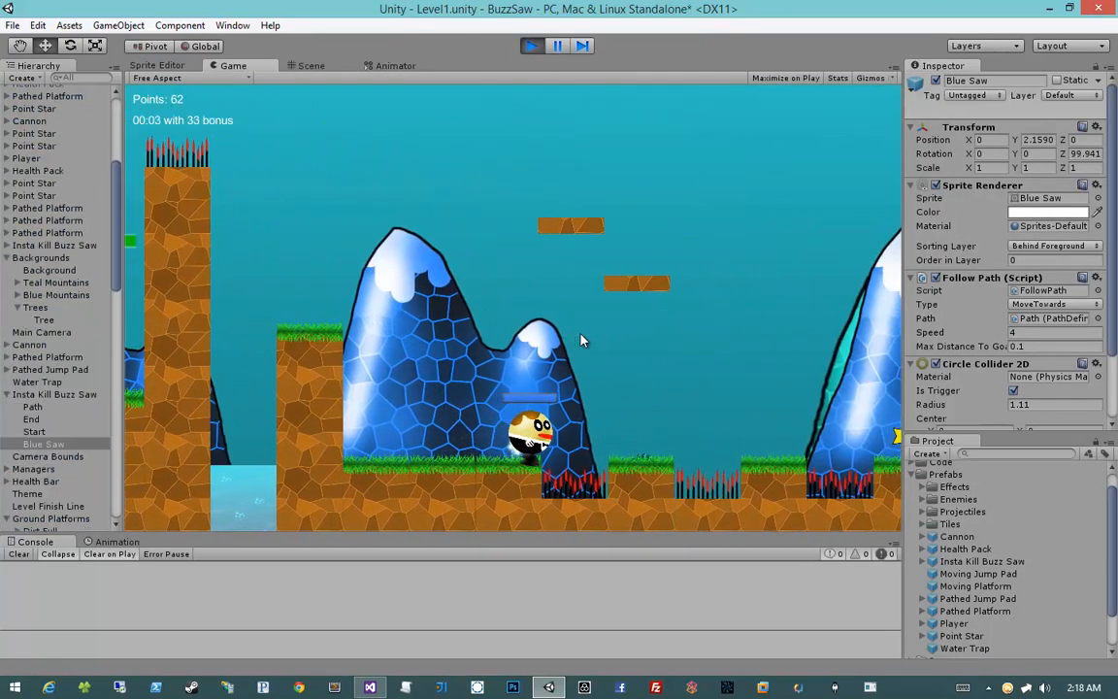
{"action": "key", "text": "space"}
{"action": "key", "text": "d"}
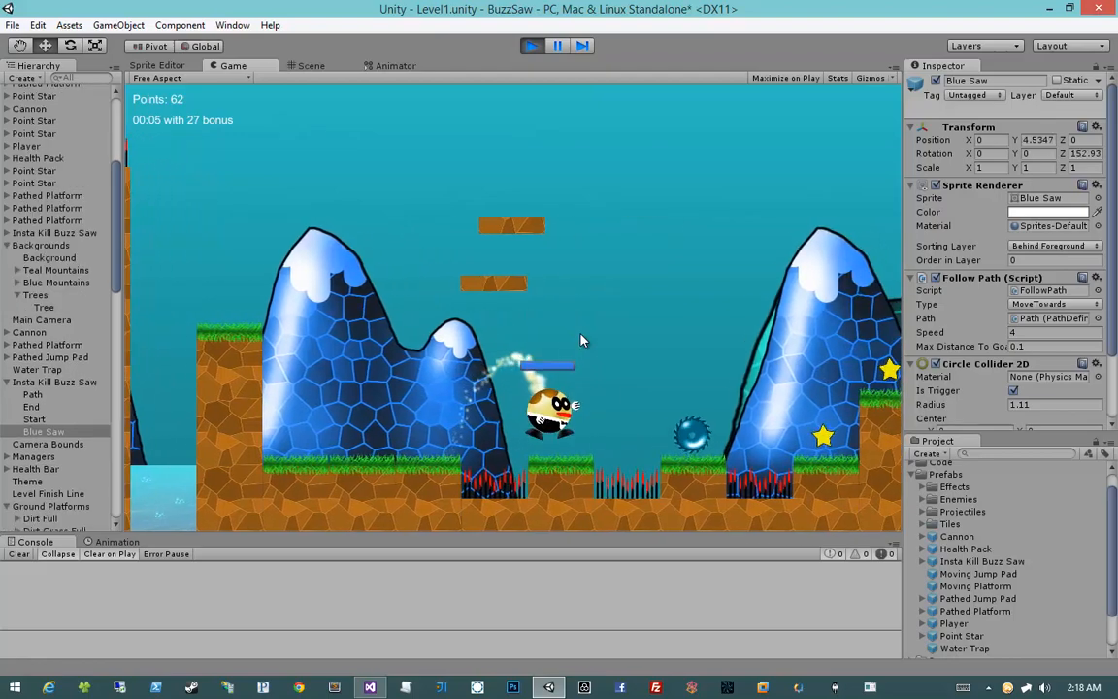
{"action": "key", "text": "space"}
{"action": "key", "text": "space"}
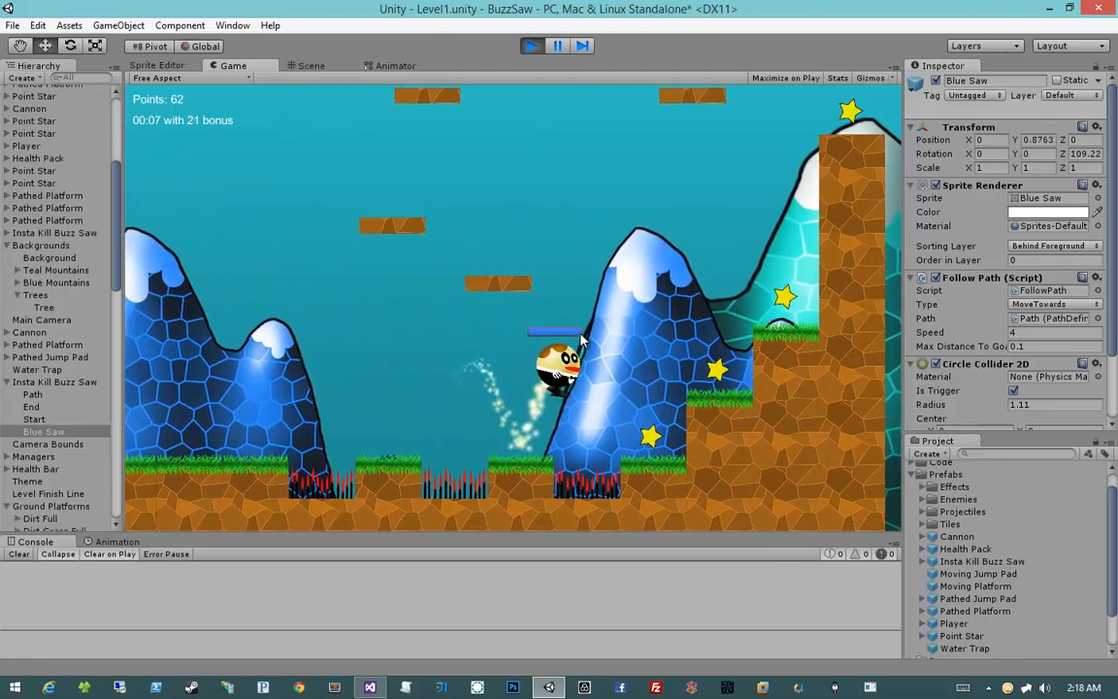
{"action": "key", "text": "space"}
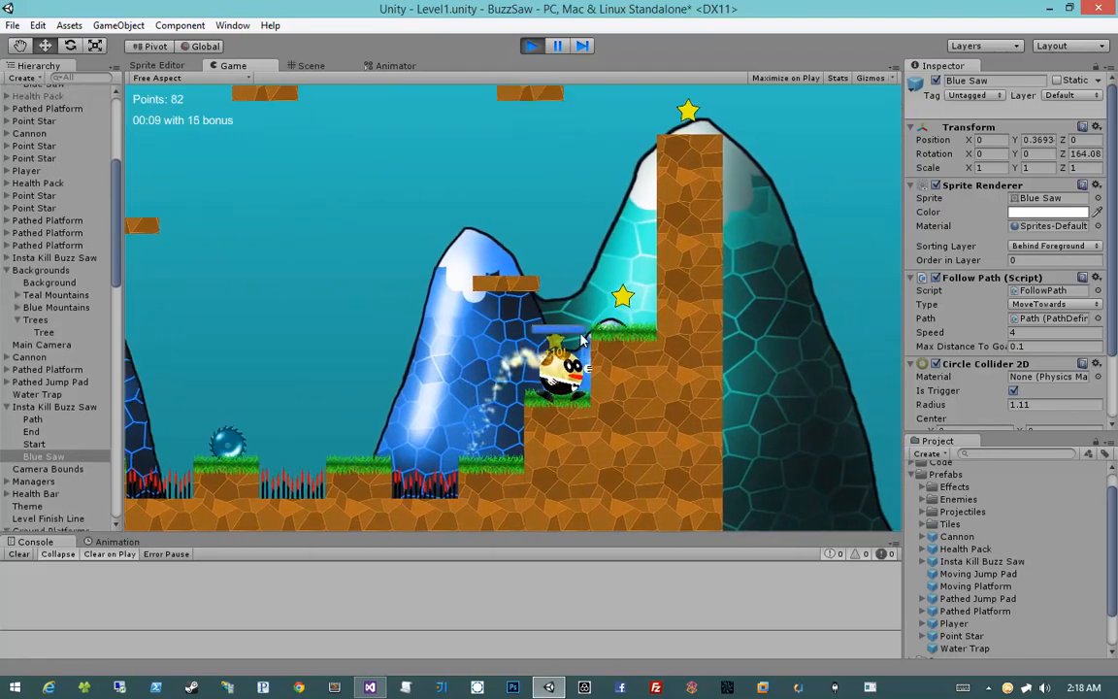
{"action": "key", "text": "space"}
{"action": "key", "text": "space"}
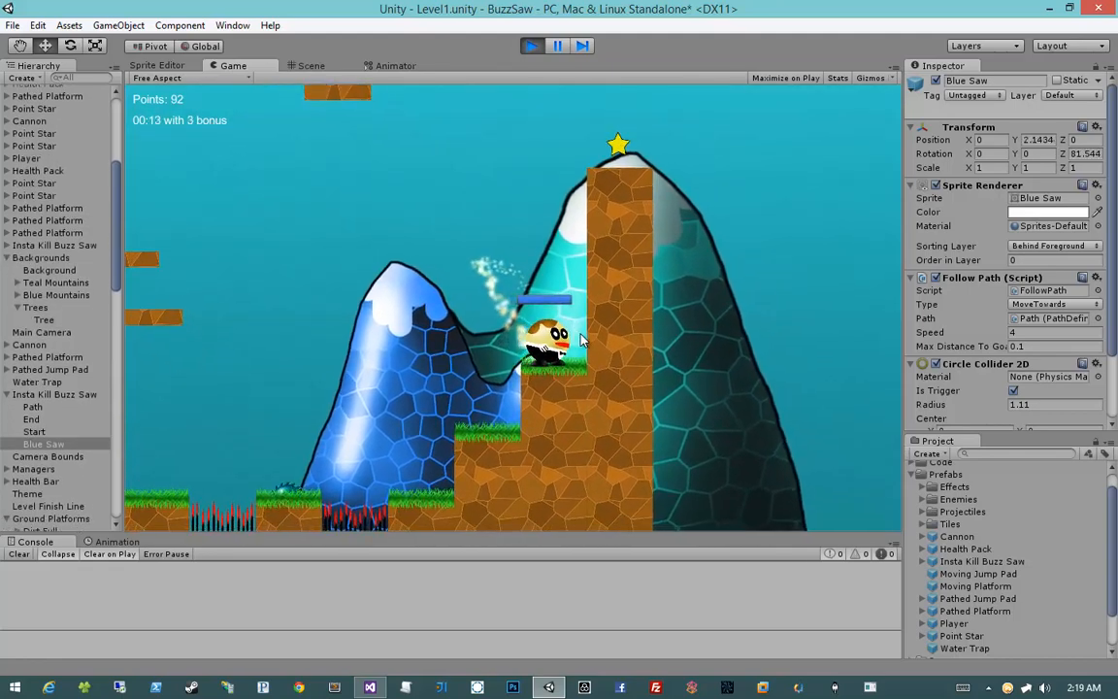
Fire test shots from the highest grass step, jump onto the horizontally moving platform and keep firing from it
{"action": "left_click", "coordinate": [420, 311]}
{"action": "left_click", "coordinate": [419, 311]}
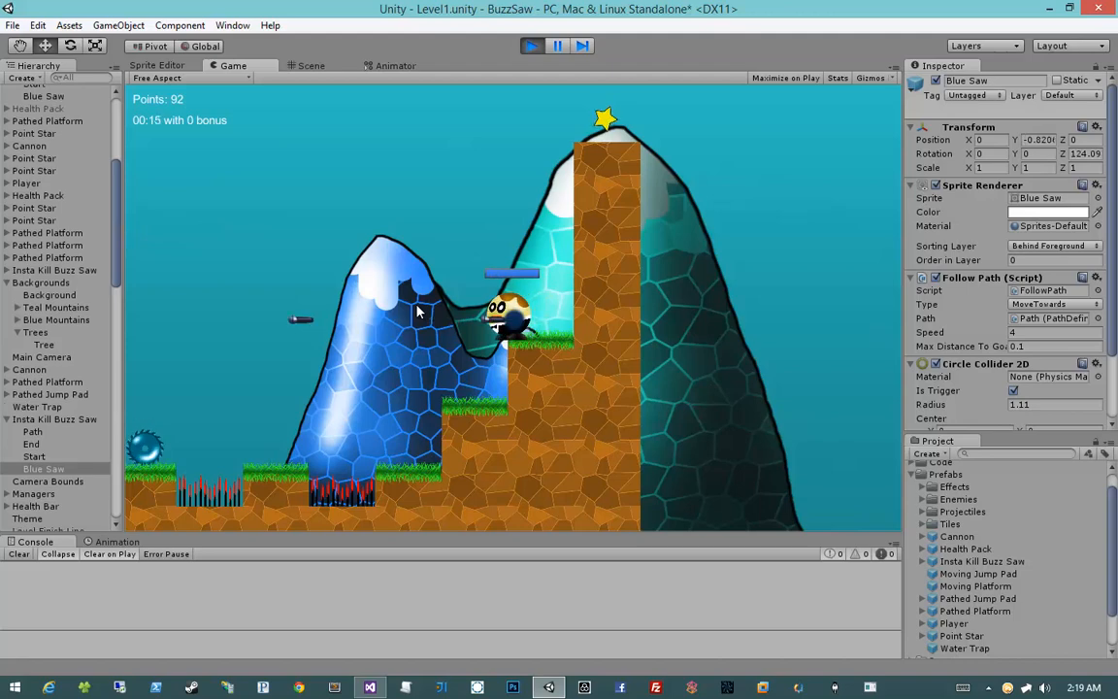
{"action": "key", "text": "d"}
{"action": "key", "text": "space"}
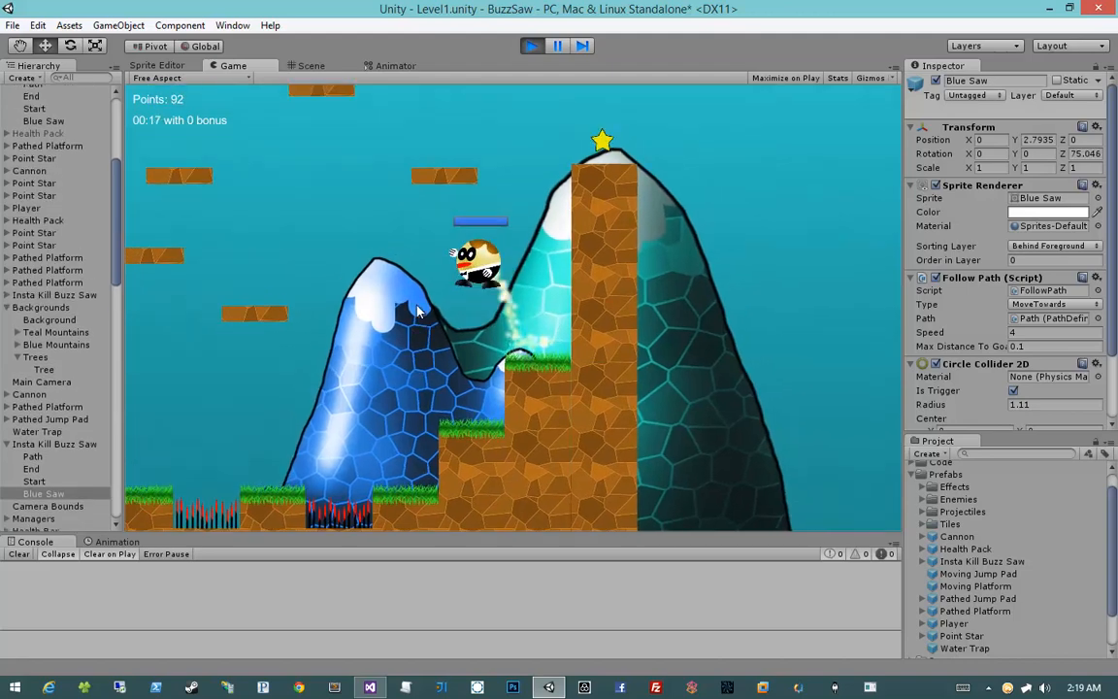
{"action": "key", "text": "space"}
{"action": "key", "text": "a"}
{"action": "left_click", "coordinate": [417, 311]}
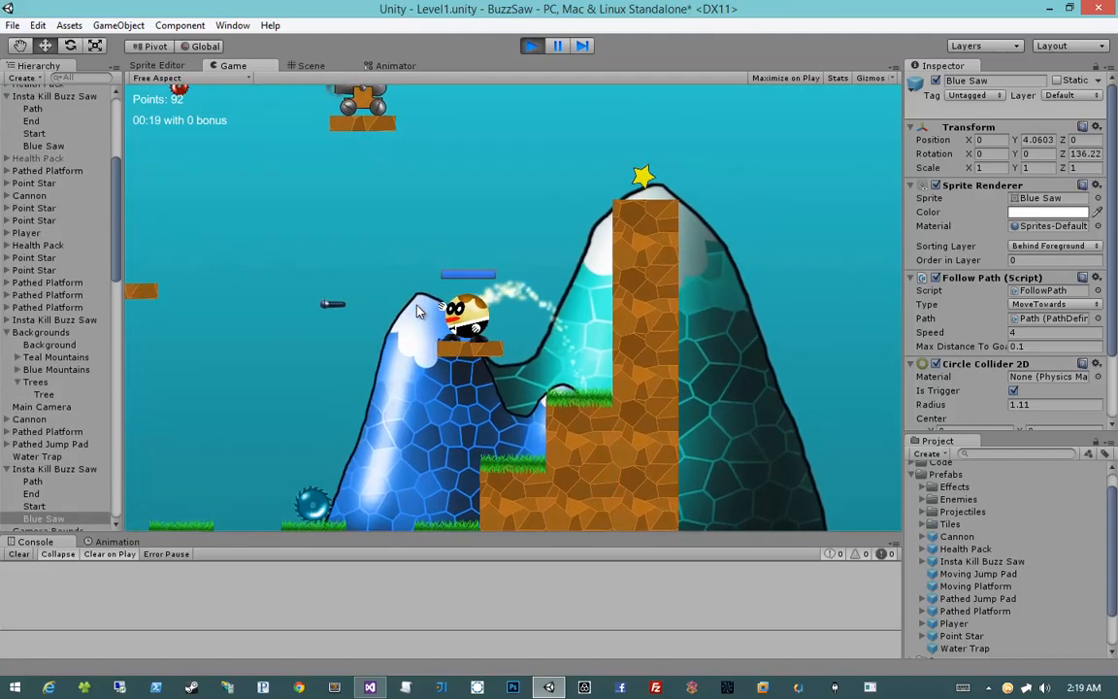
{"action": "left_click", "coordinate": [418, 310]}
{"action": "left_click", "coordinate": [417, 311]}
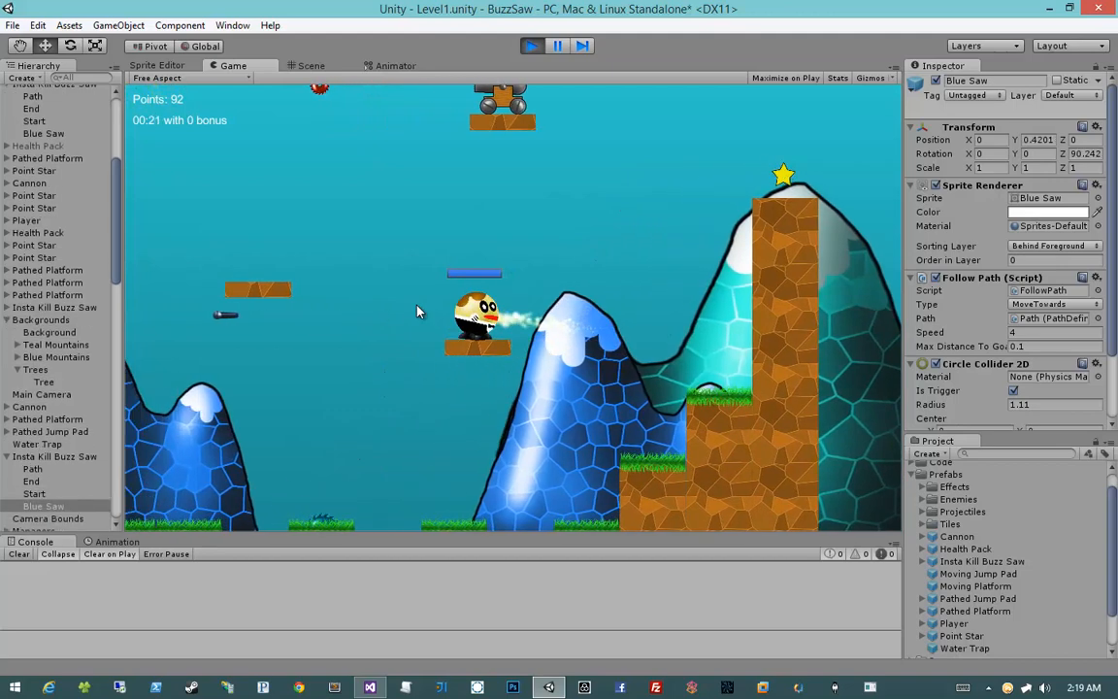
Test the jumps across the moving platforms up to the vertically moving one beside the lower cannon
{"action": "key", "text": "space"}
{"action": "key", "text": "a"}
{"action": "key", "text": "d"}
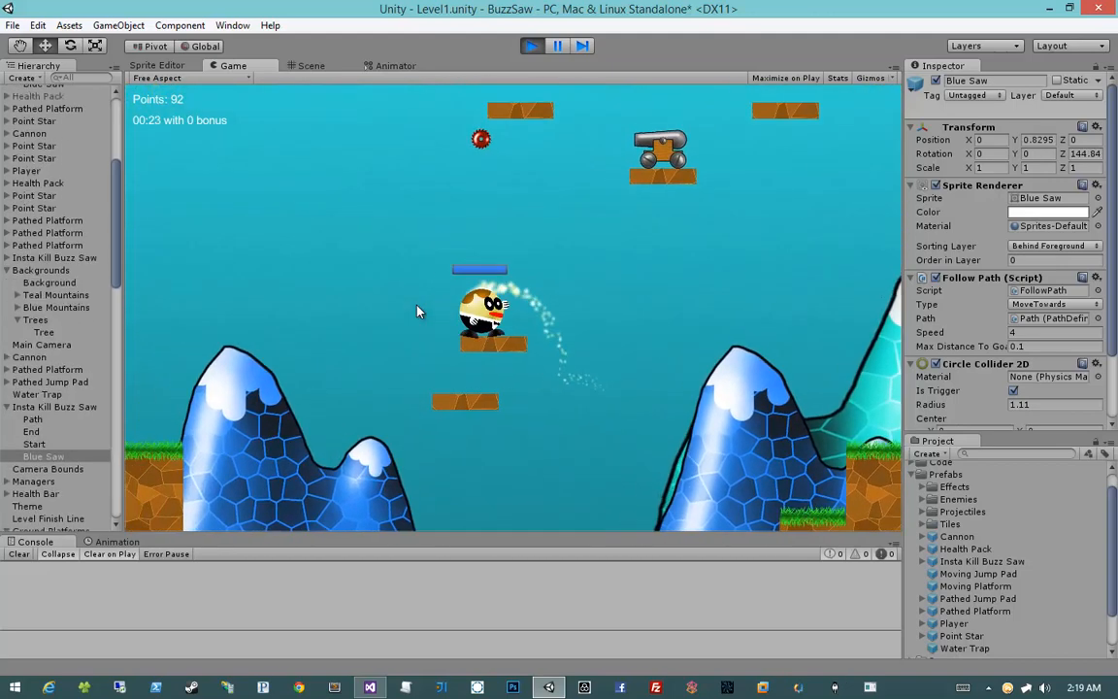
{"action": "key", "text": "space"}
{"action": "key", "text": "d"}
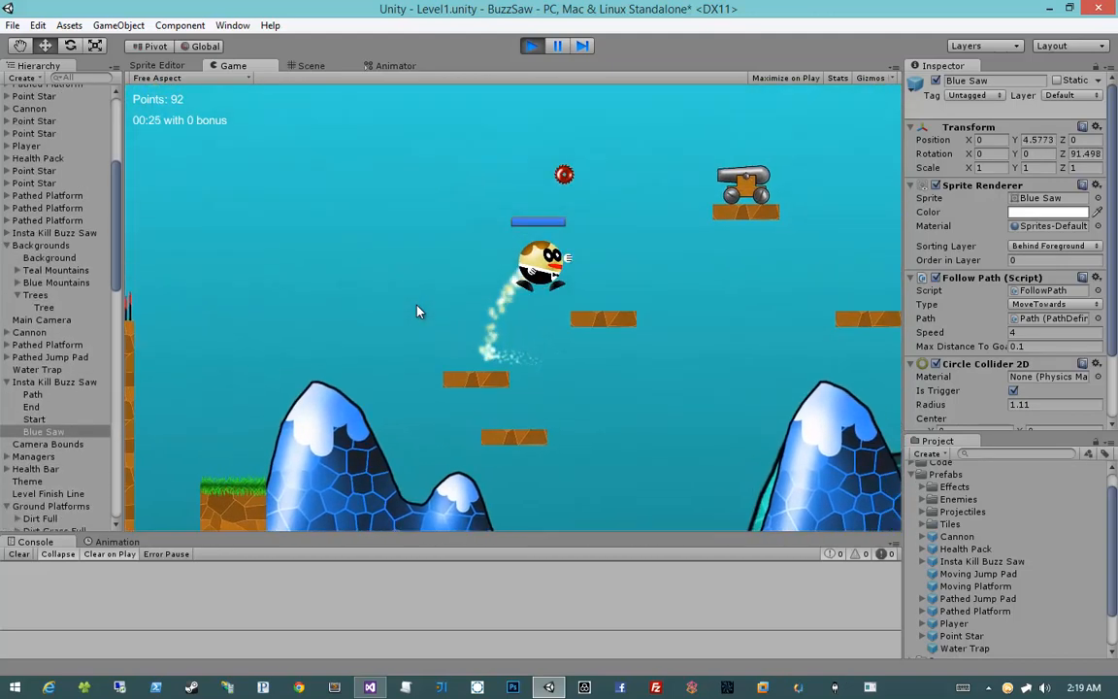
{"action": "key", "text": "space"}
{"action": "key", "text": "a"}
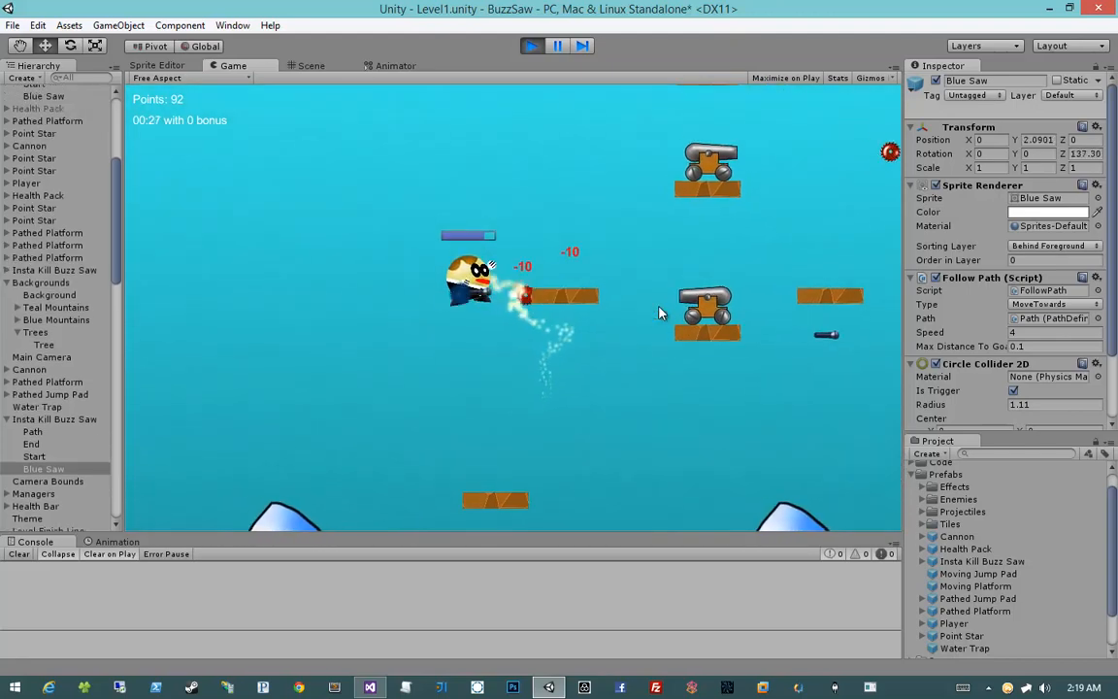
{"action": "key", "text": "d"}
{"action": "key", "text": "a"}
{"action": "key", "text": "d"}
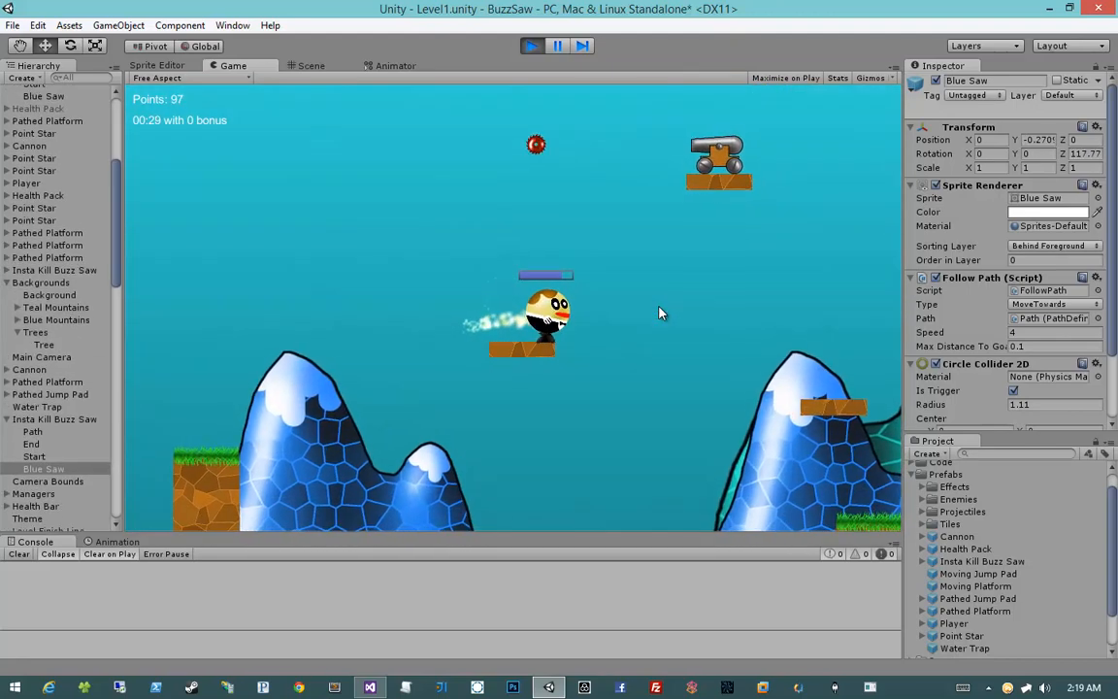
{"action": "key", "text": "a"}
{"action": "key", "text": "d"}
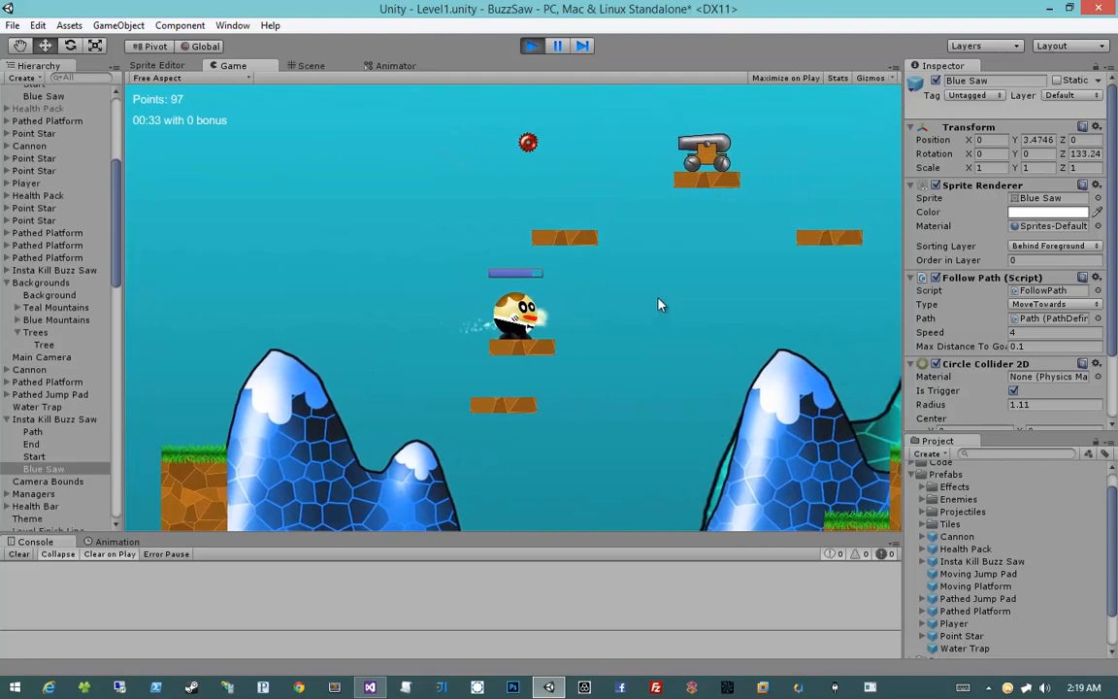
Ride the vertically moving platform past both cannons and jump across the health pack platform
{"action": "key", "text": "space"}
{"action": "key", "text": "space"}
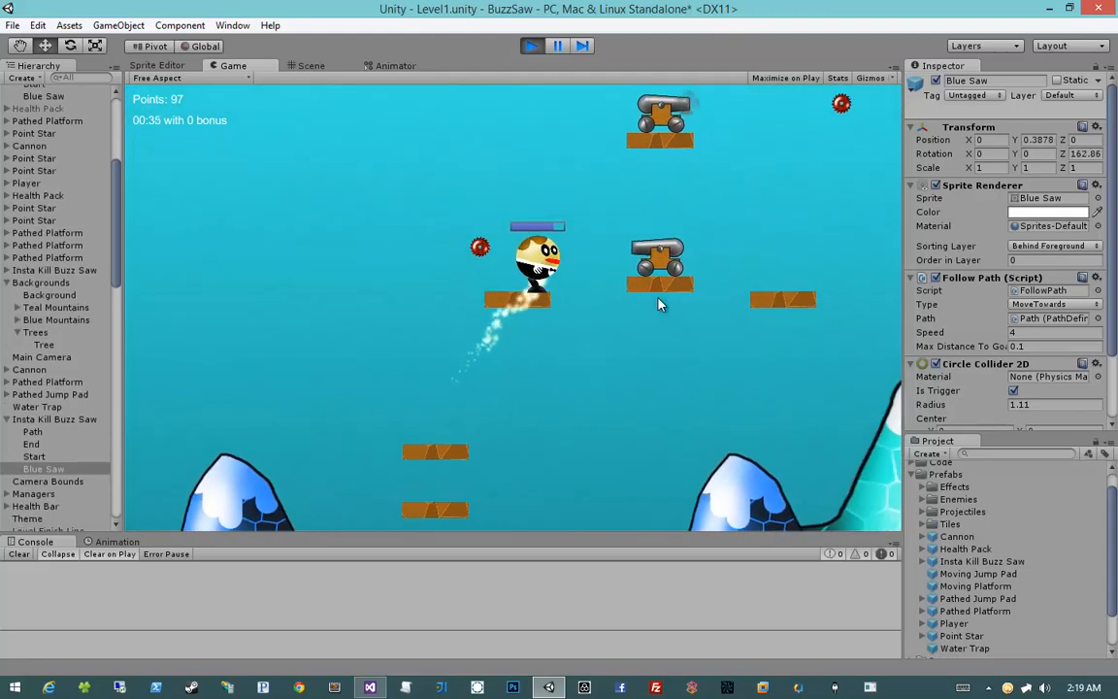
{"action": "key", "text": "space"}
{"action": "key", "text": "d"}
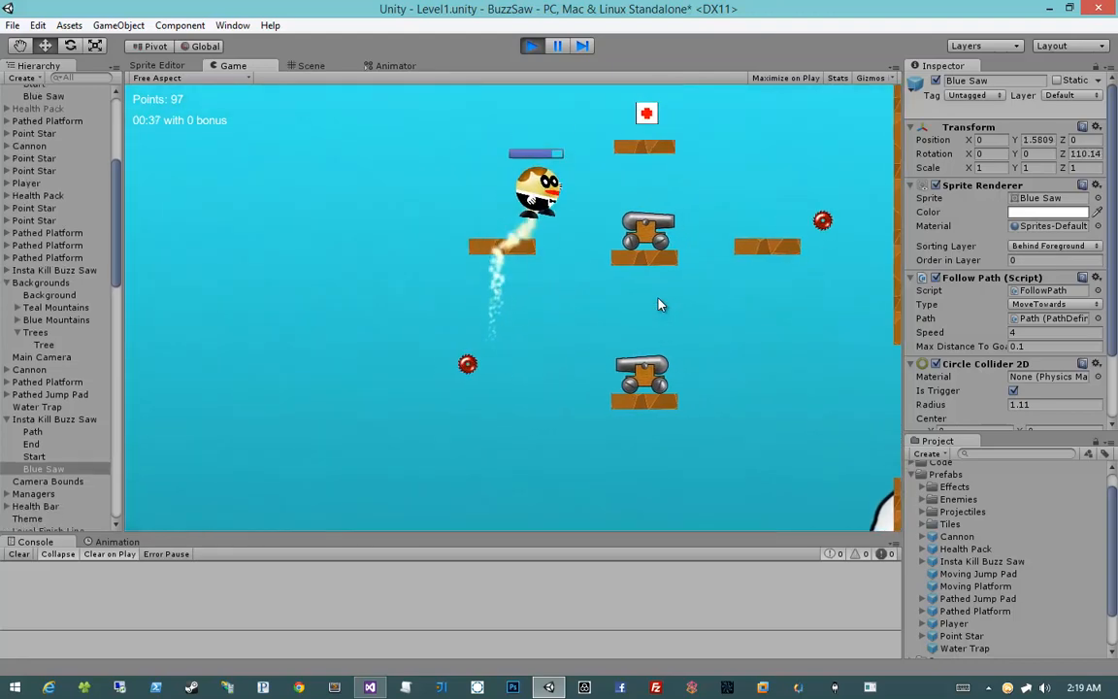
{"action": "key", "text": "a"}
{"action": "key", "text": "space"}
{"action": "key", "text": "d"}
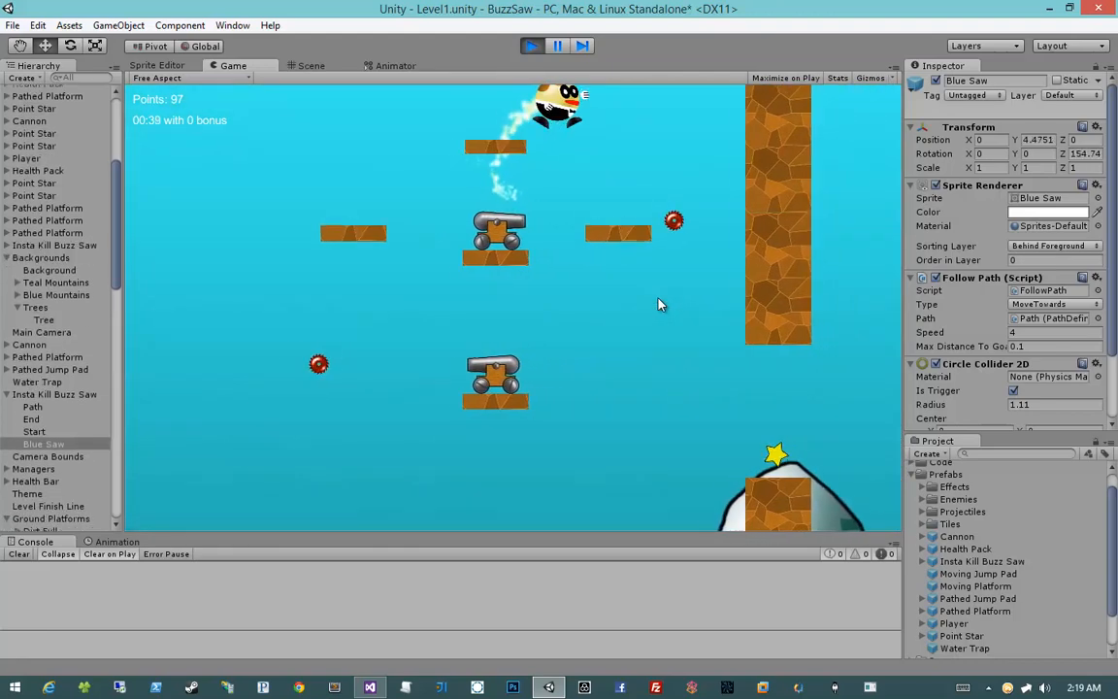
Drop down on the far side of the cannons, collect the star on the dirt pillar, jump beyond it and stop the game
{"action": "key", "text": "d"}
{"action": "key", "text": "space"}
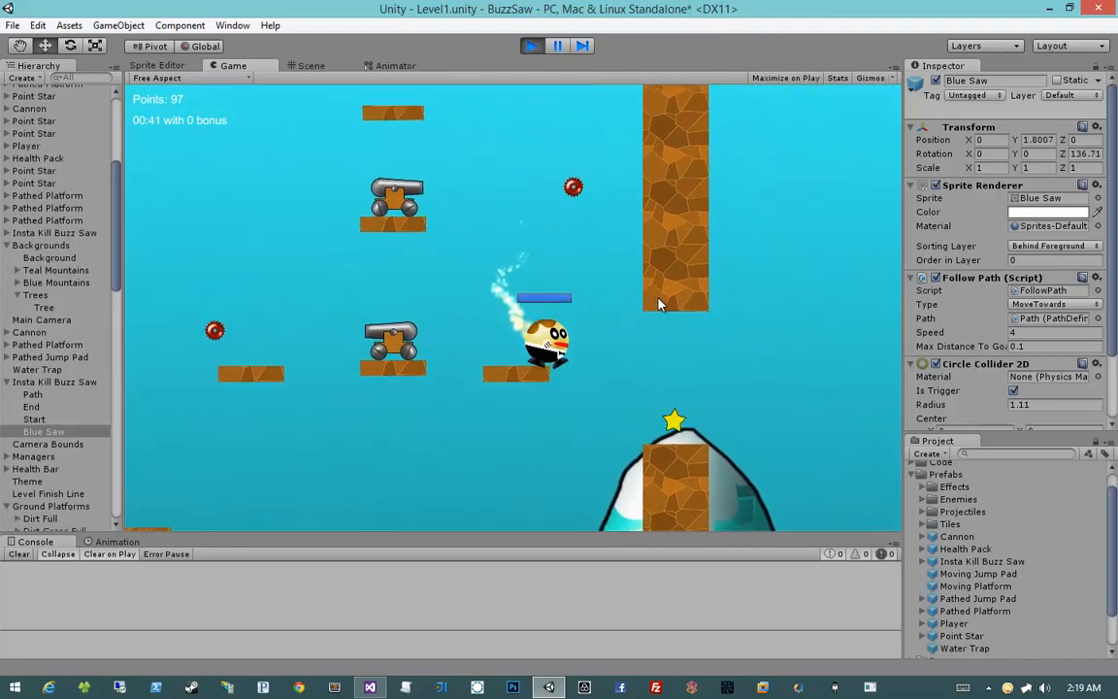
{"action": "key", "text": "d"}
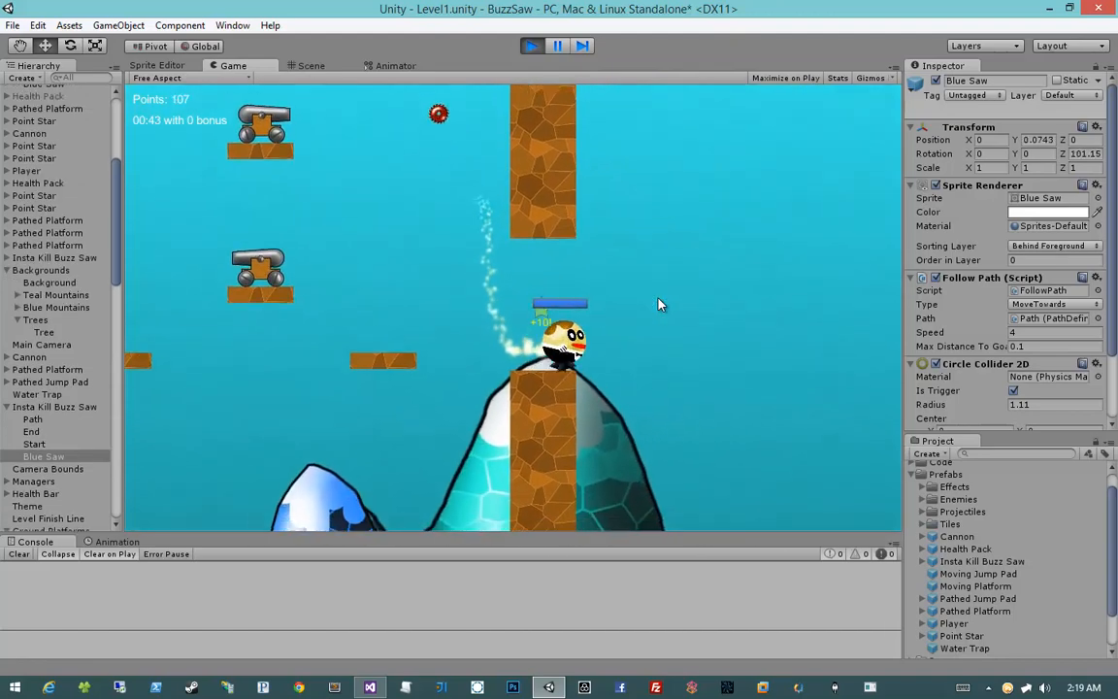
{"action": "key", "text": "space"}
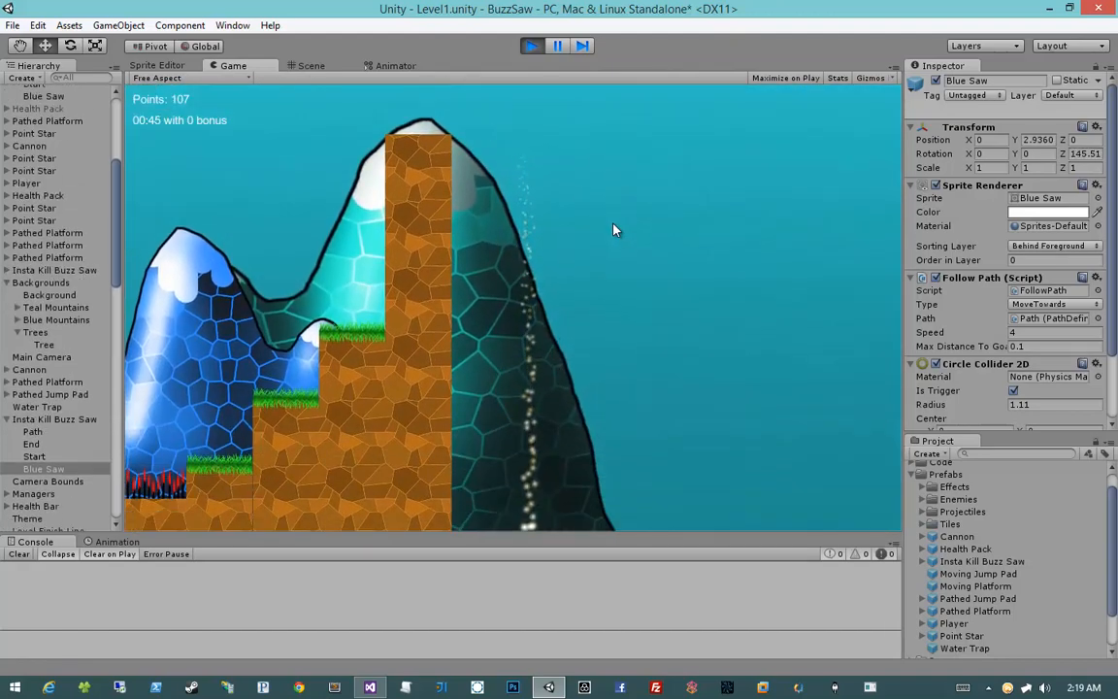
{"action": "left_click", "coordinate": [531, 46]}
Add a Box Collider 2D with Is Trigger enabled to the platform under the health pack above the cannons
{"action": "middle_click_drag", "start_coordinate": [636, 393], "coordinate": [314, 483]}
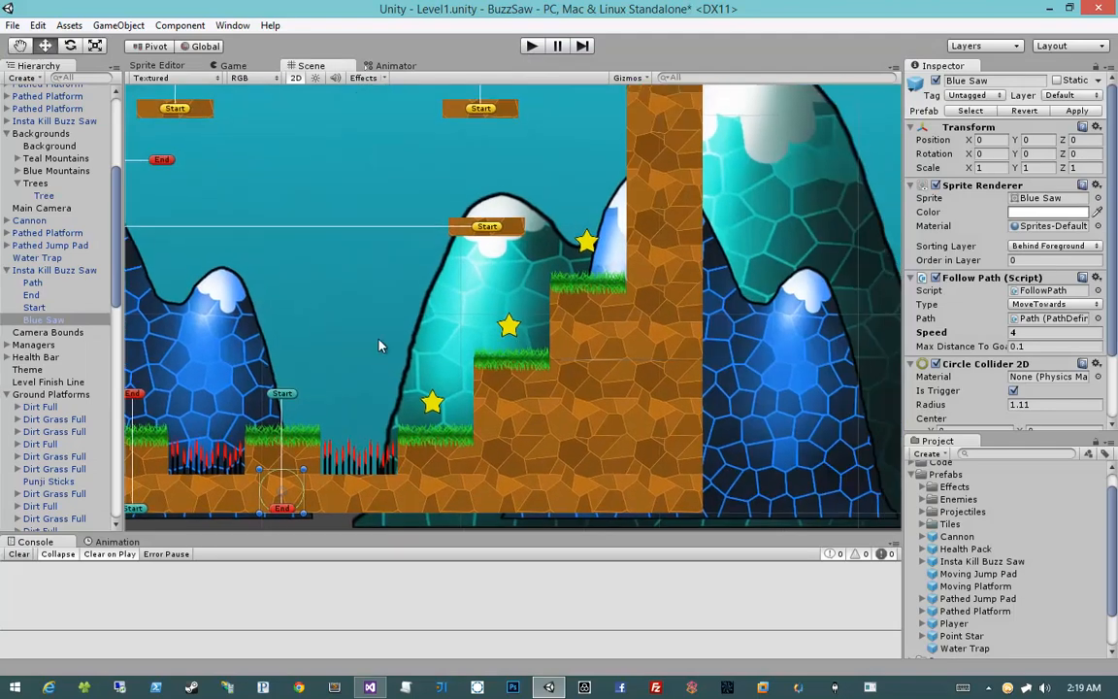
{"action": "scroll", "coordinate": [388, 339], "scroll_direction": "down", "scroll_amount": 12}
{"action": "mouse_move", "coordinate": [413, 238]}
{"action": "middle_mouse_down"}
{"action": "mouse_move", "coordinate": [528, 357]}
{"action": "mouse_move", "coordinate": [528, 521]}
{"action": "middle_mouse_up"}
{"action": "left_click", "coordinate": [476, 237]}
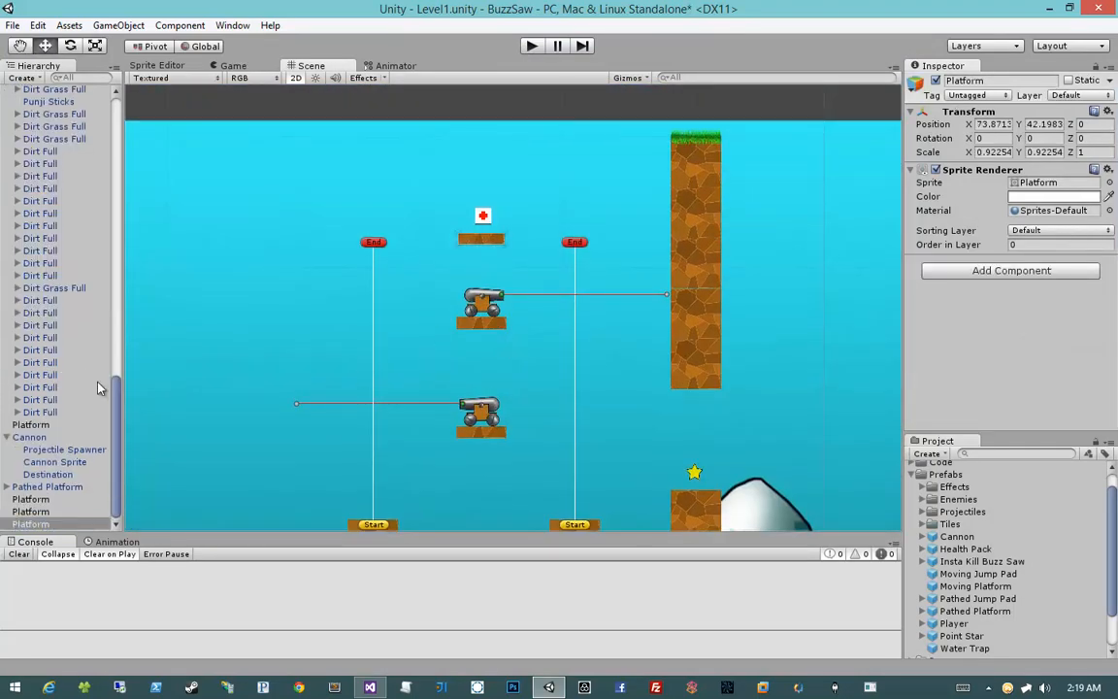
{"action": "scroll", "coordinate": [570, 374], "scroll_direction": "up", "scroll_amount": 11}
{"action": "middle_click_drag", "start_coordinate": [549, 318], "coordinate": [621, 360]}
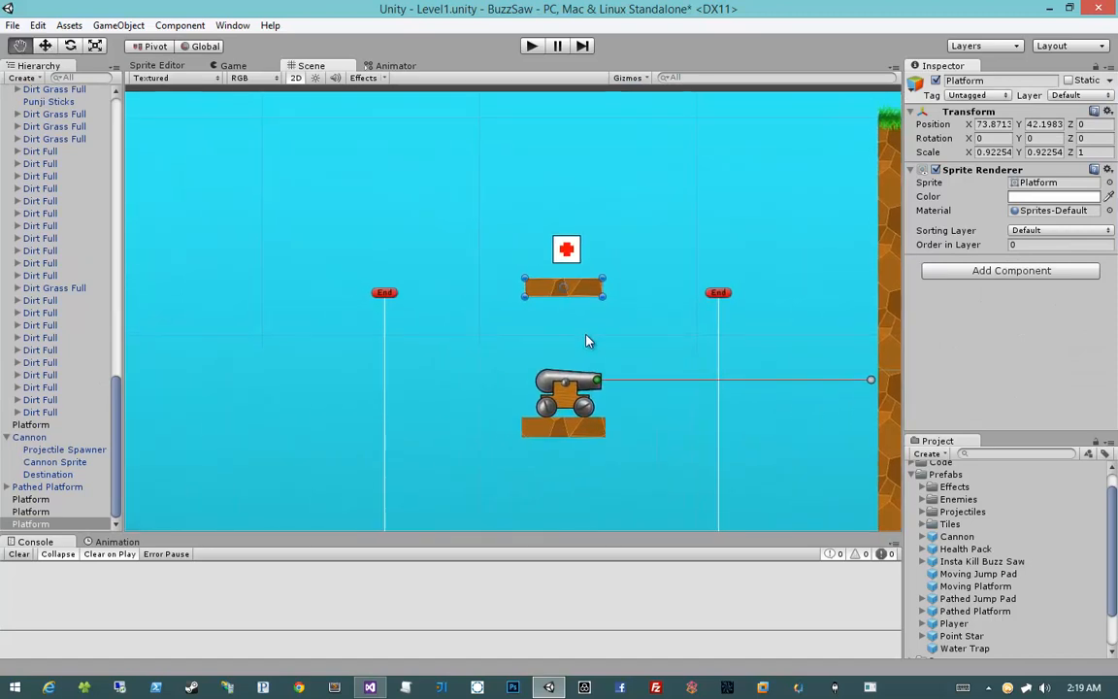
{"action": "left_click", "coordinate": [1019, 271]}
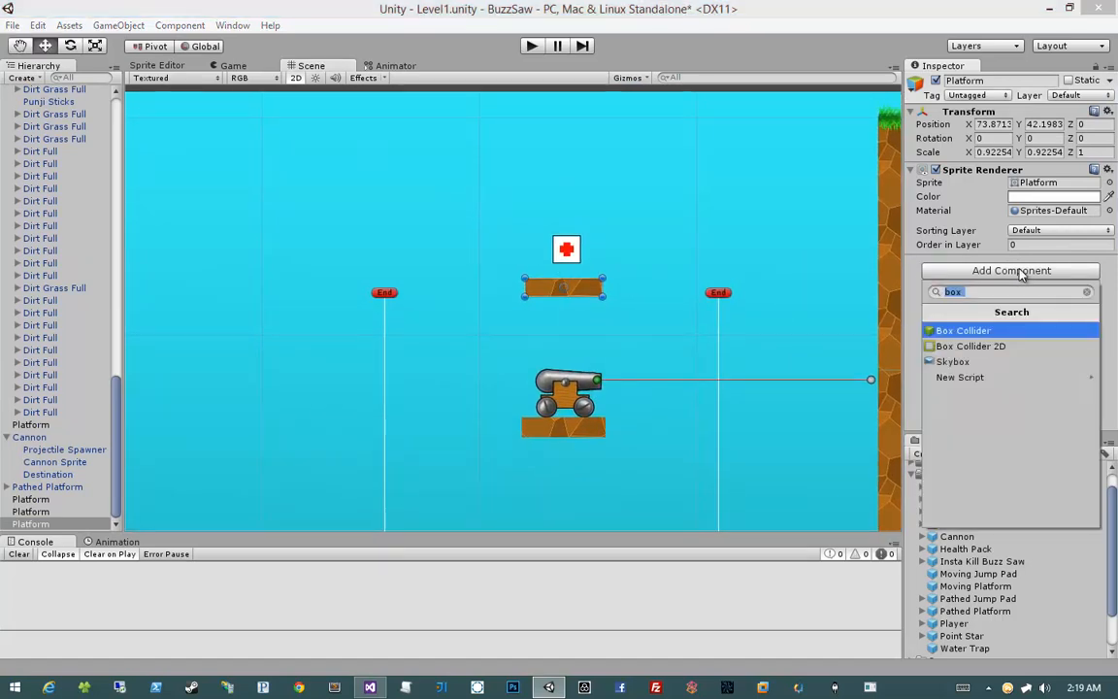
{"action": "type", "text": "box"}
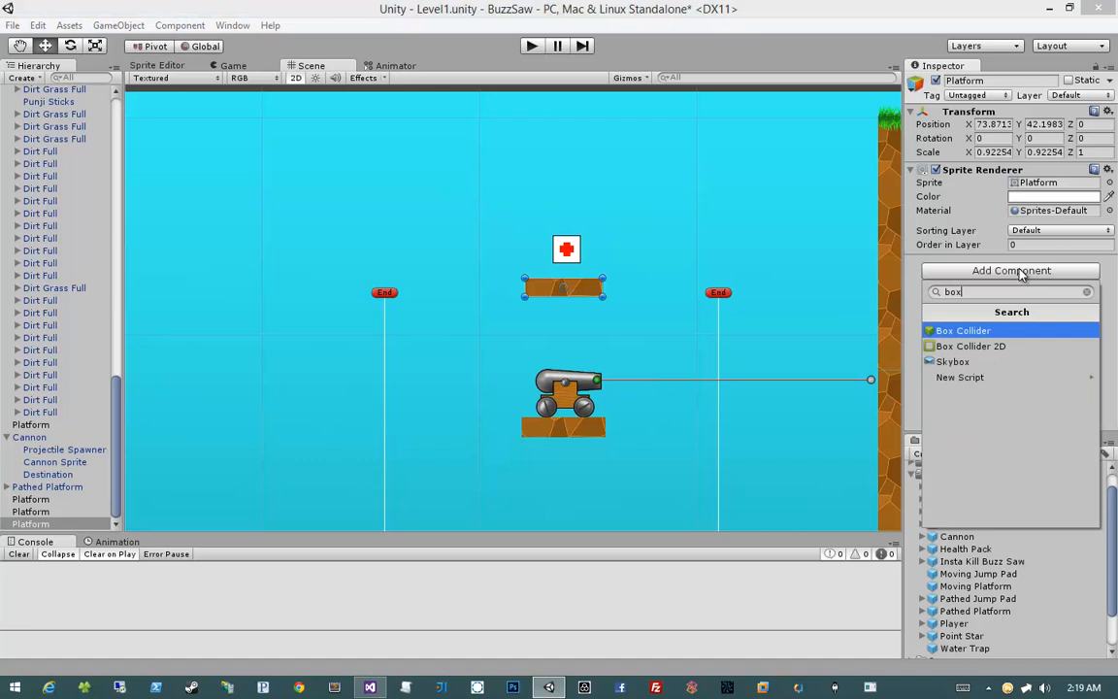
{"action": "key", "text": "Down"}
{"action": "key", "text": "Return"}
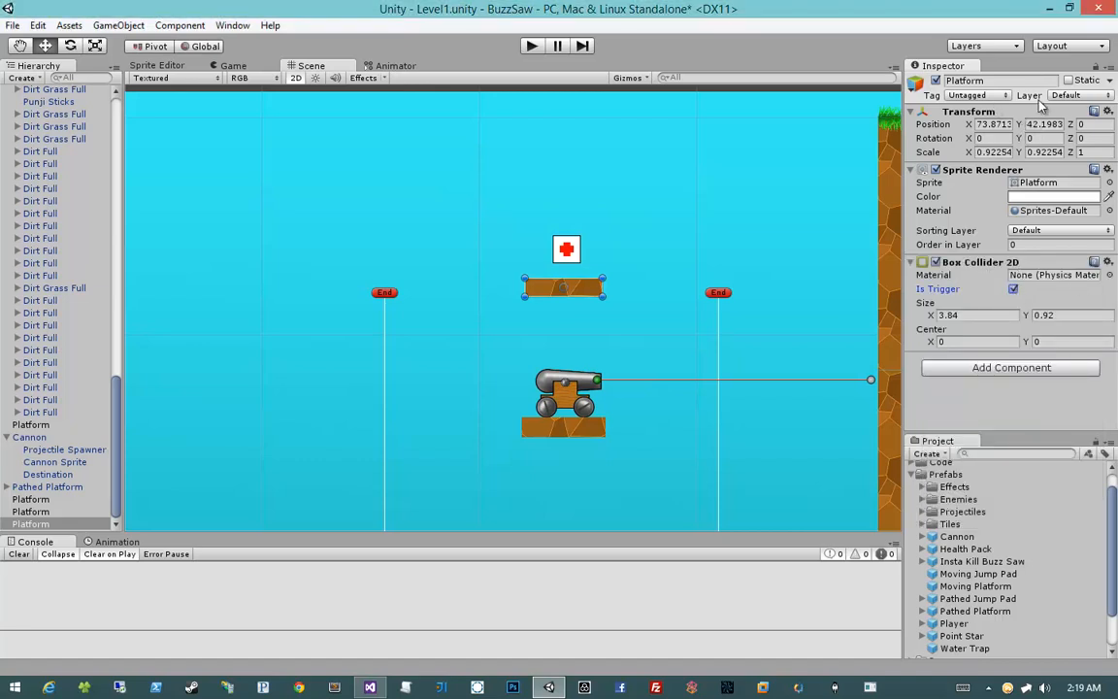
Assign the platform under the health pack to the Platforms layer and save the scene
{"action": "left_click", "coordinate": [1067, 96]}
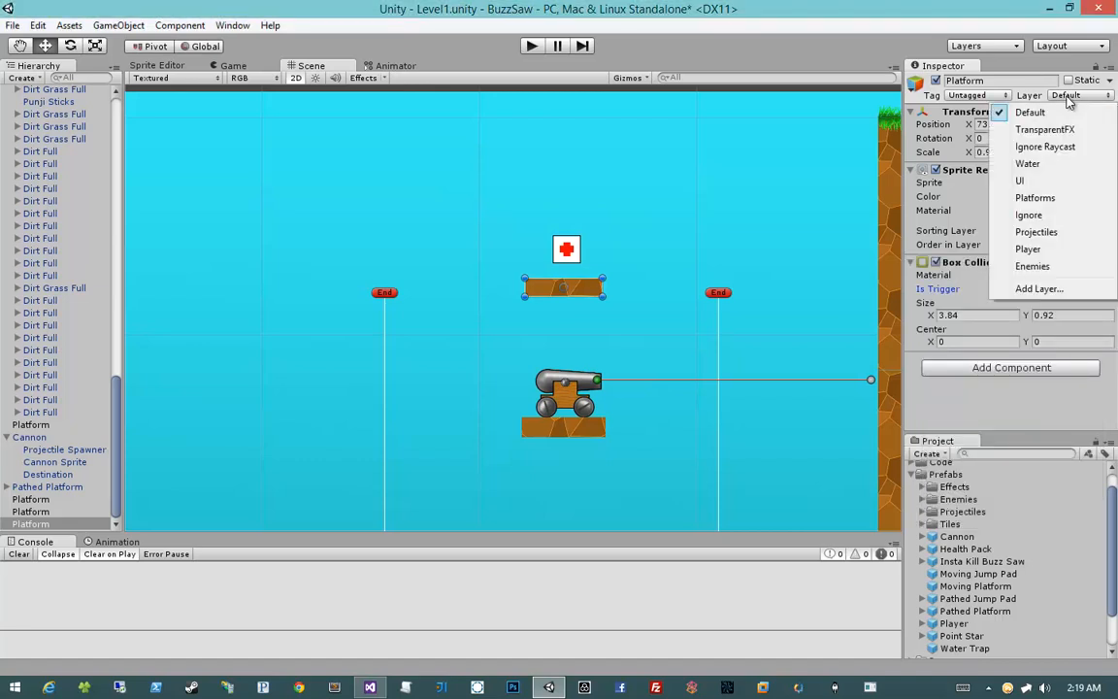
{"action": "left_click", "coordinate": [1058, 199]}
{"action": "middle_click_drag", "start_coordinate": [624, 277], "coordinate": [612, 272]}
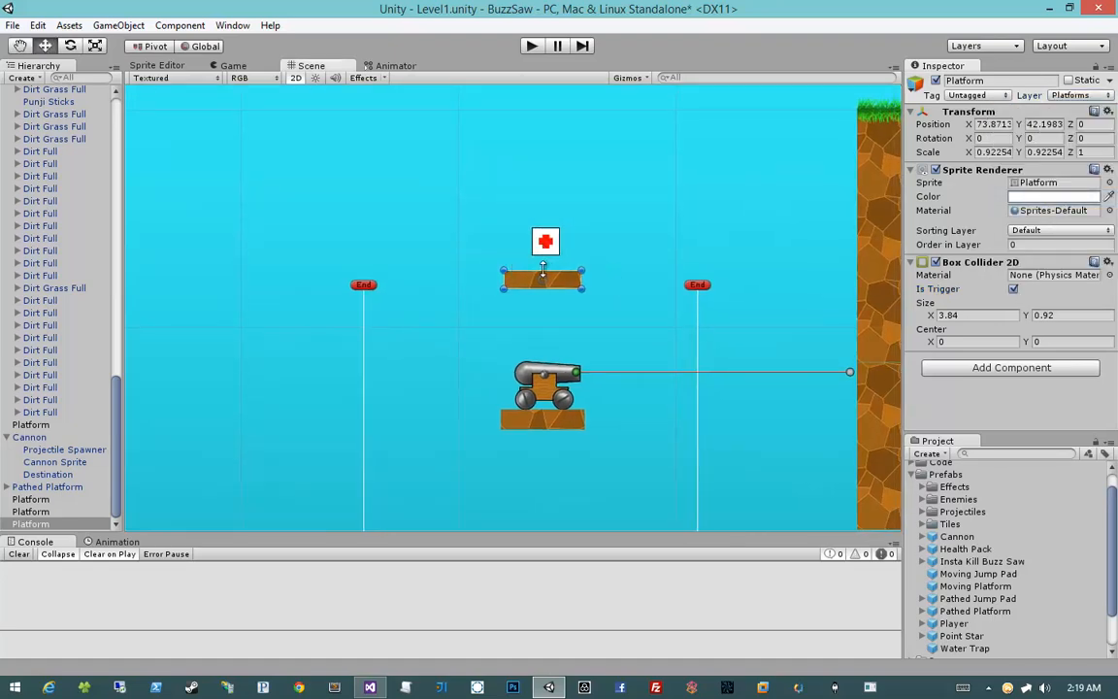
{"action": "scroll", "coordinate": [543, 270], "scroll_direction": "down", "scroll_amount": 10}
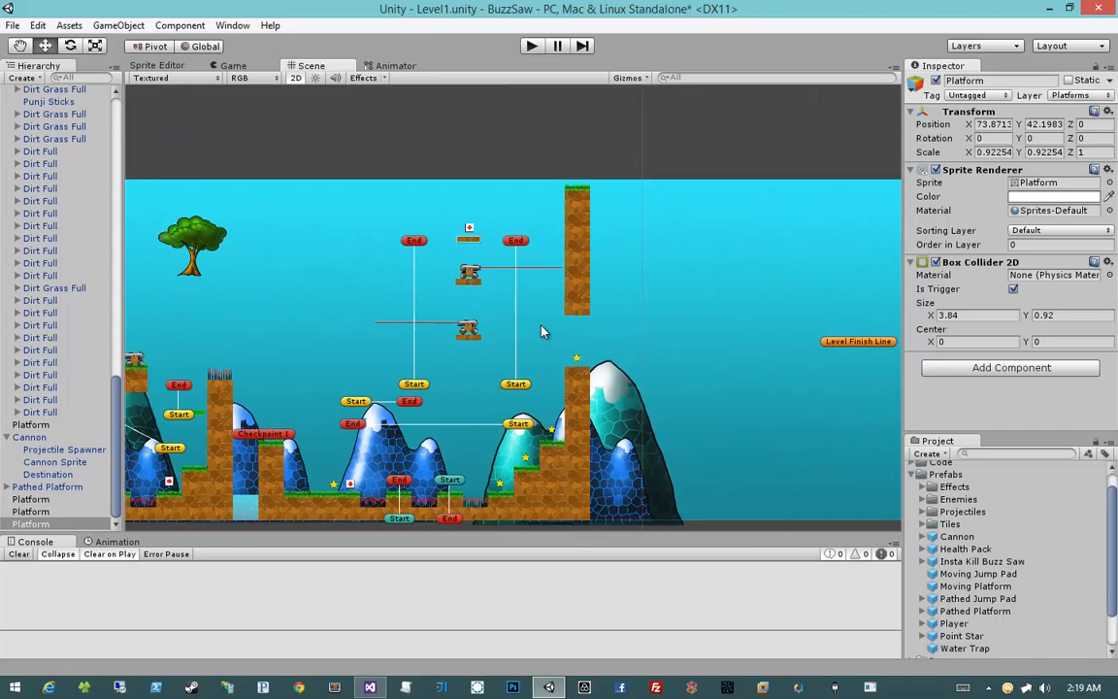
{"action": "middle_click_drag", "start_coordinate": [541, 325], "coordinate": [642, 248]}
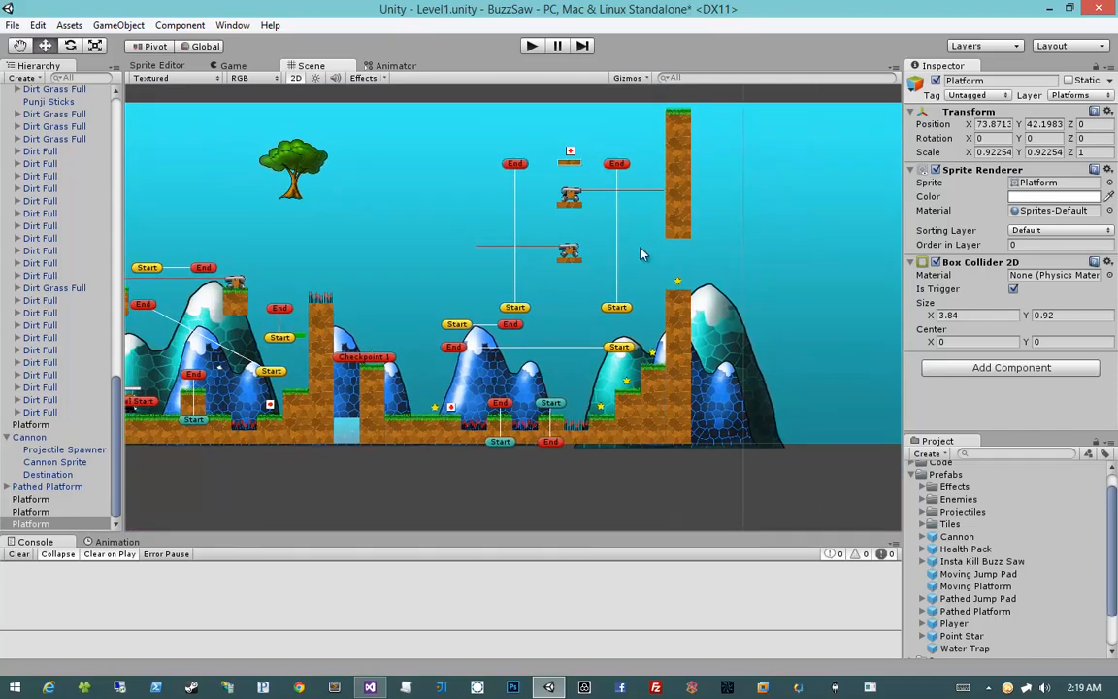
{"action": "key", "text": "ctrl+s"}
Place an Insta Kill Buzz Saw in the lower end of the hanging dirt pillar, with its End point below it in the gap above the star
{"action": "middle_click_drag", "start_coordinate": [319, 357], "coordinate": [344, 338]}
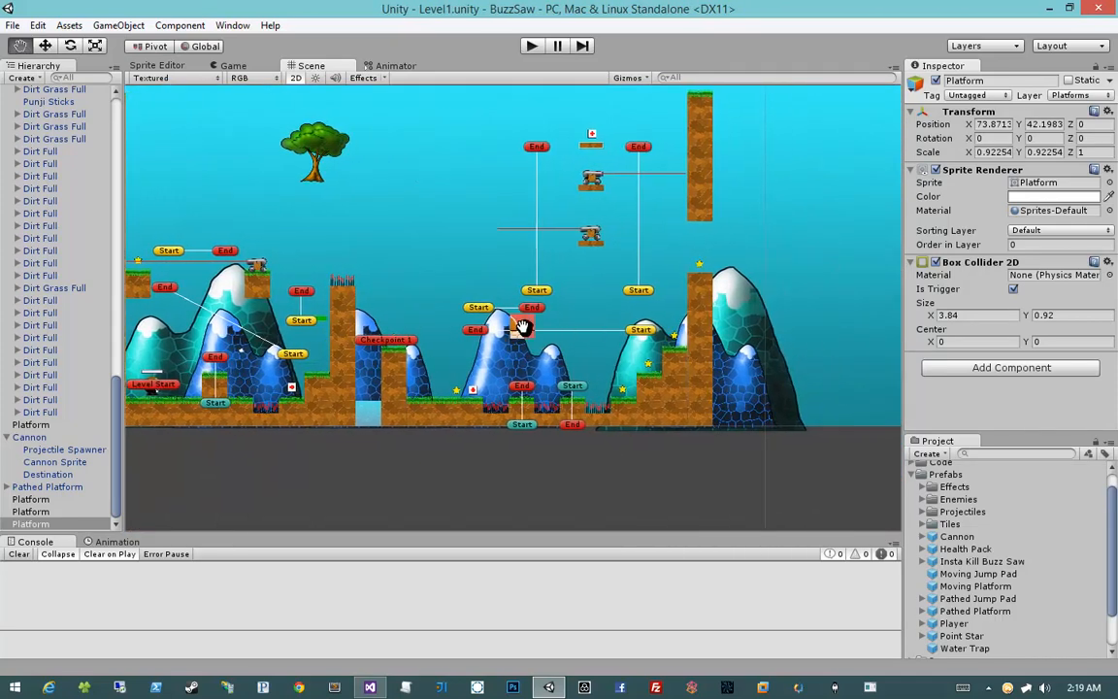
{"action": "middle_click_drag", "start_coordinate": [529, 321], "coordinate": [386, 333]}
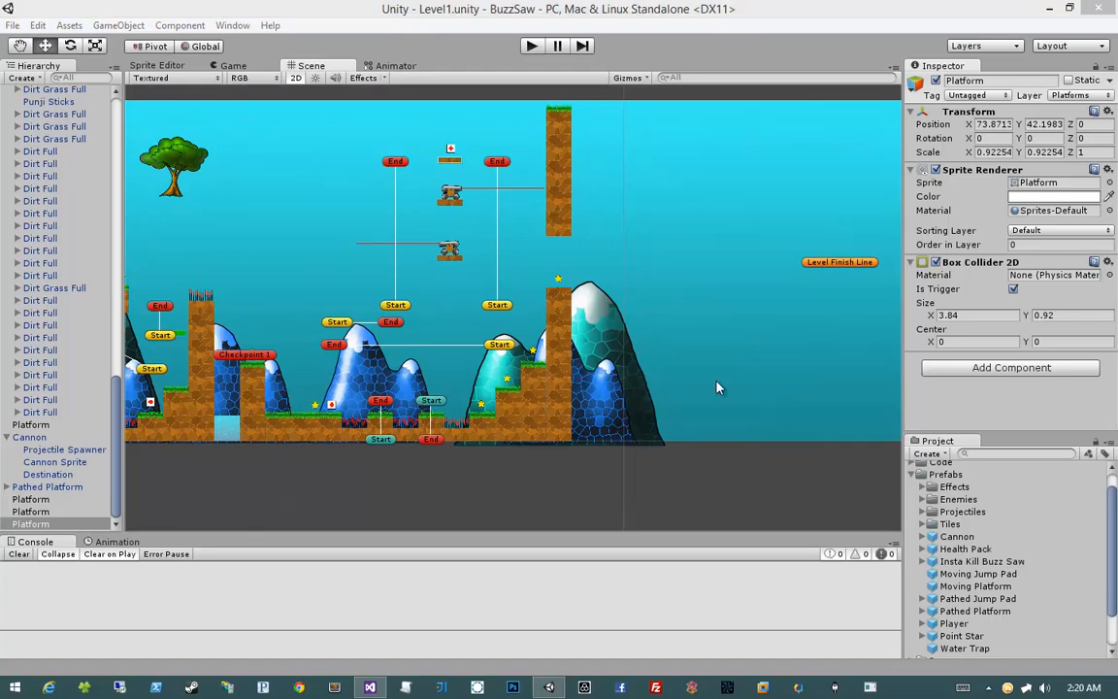
{"action": "scroll", "coordinate": [466, 335], "scroll_direction": "up", "scroll_amount": 6}
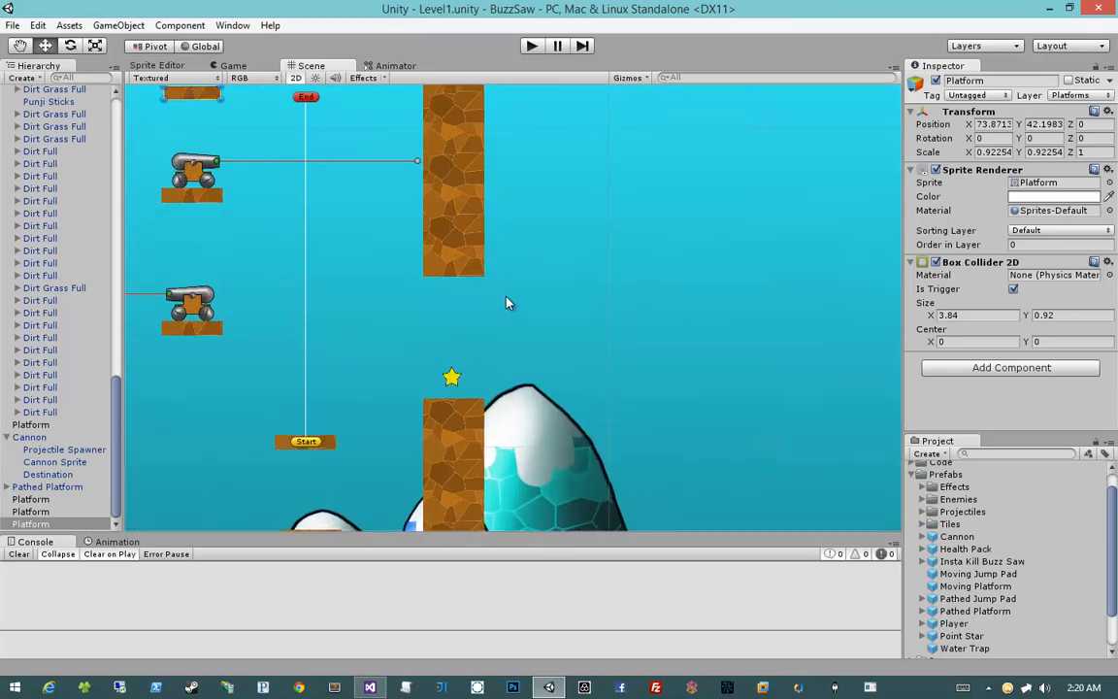
{"action": "middle_click_drag", "start_coordinate": [507, 305], "coordinate": [541, 330]}
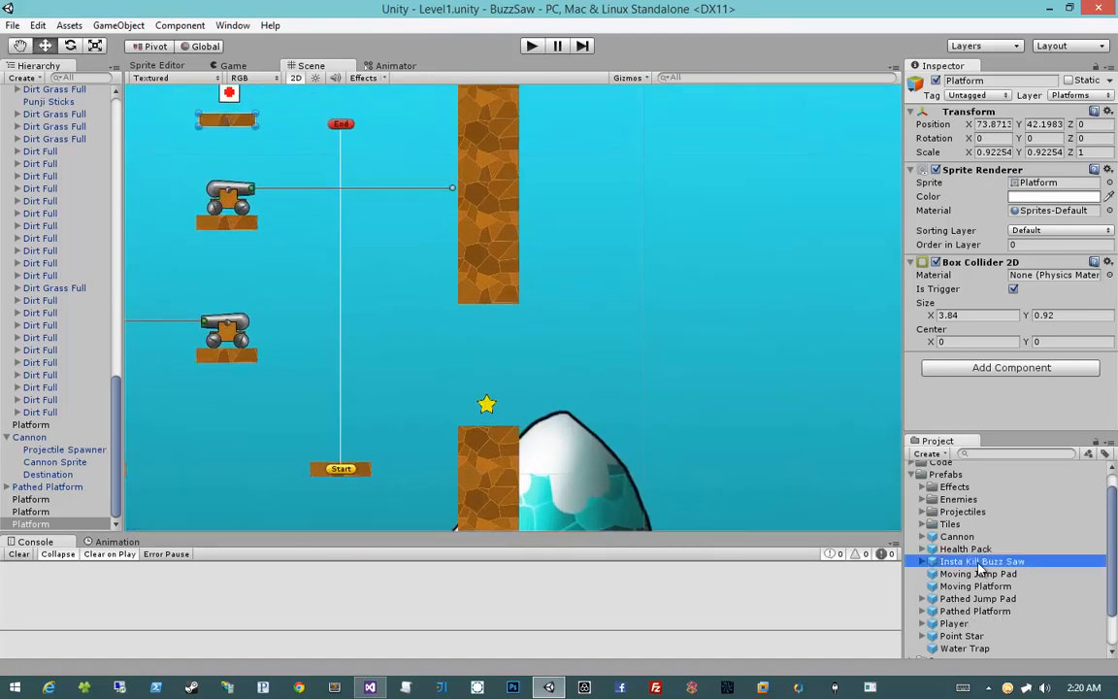
{"action": "left_click_drag", "start_coordinate": [980, 570], "coordinate": [524, 413]}
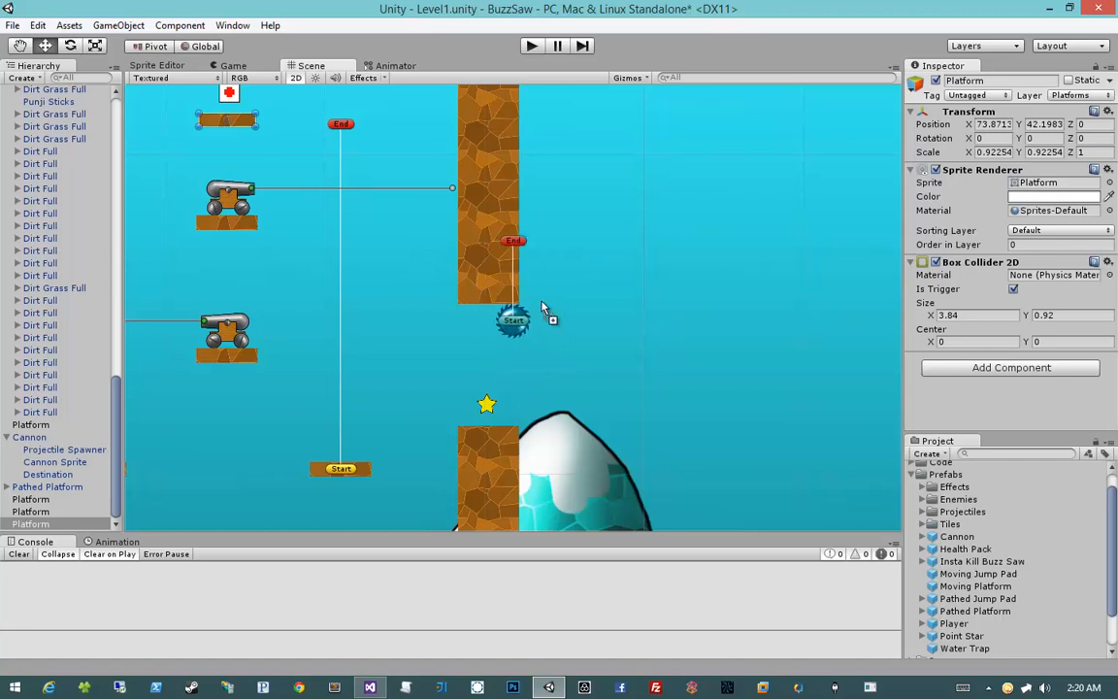
{"action": "left_click_drag", "start_coordinate": [553, 301], "coordinate": [553, 301]}
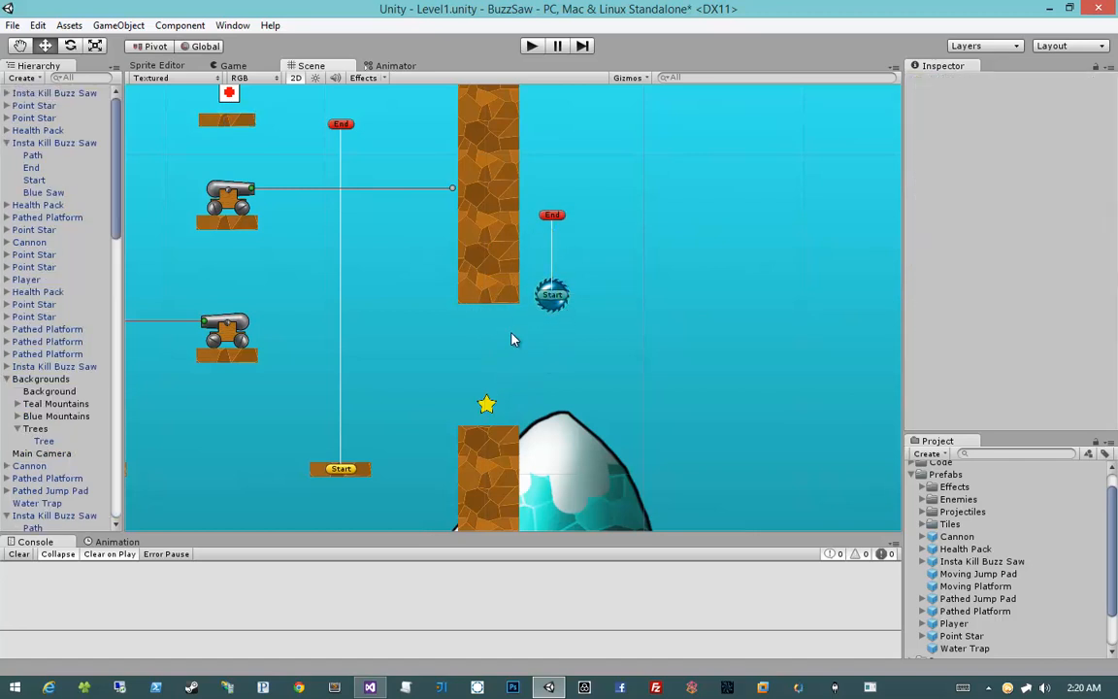
{"action": "left_click", "coordinate": [553, 216]}
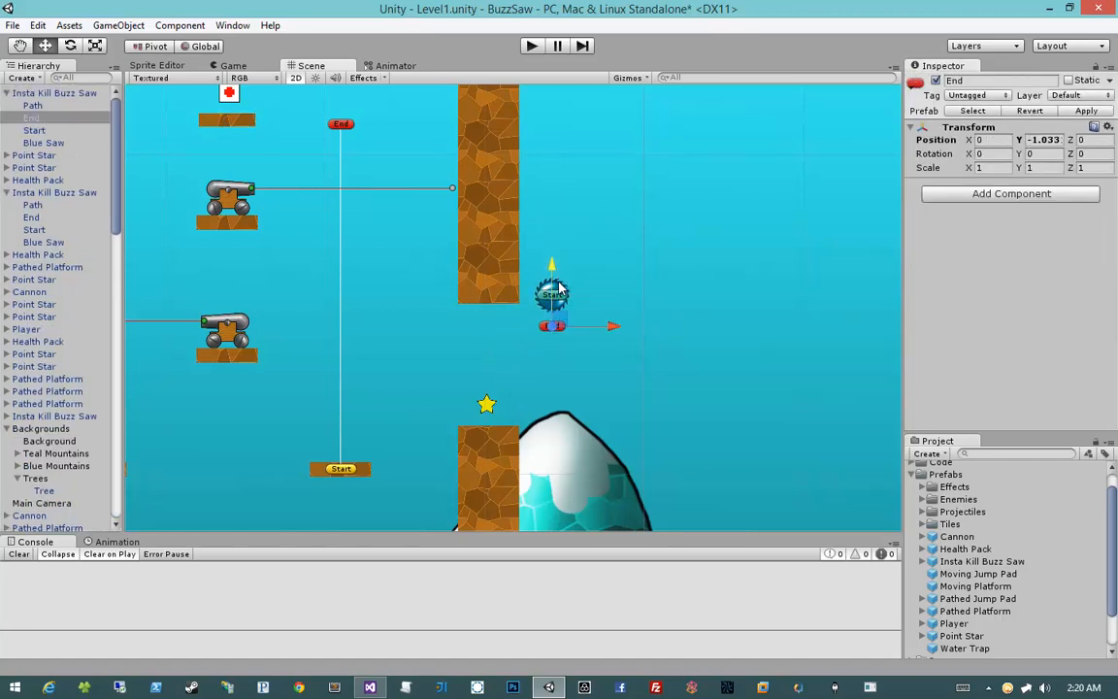
{"action": "left_click", "coordinate": [56, 94]}
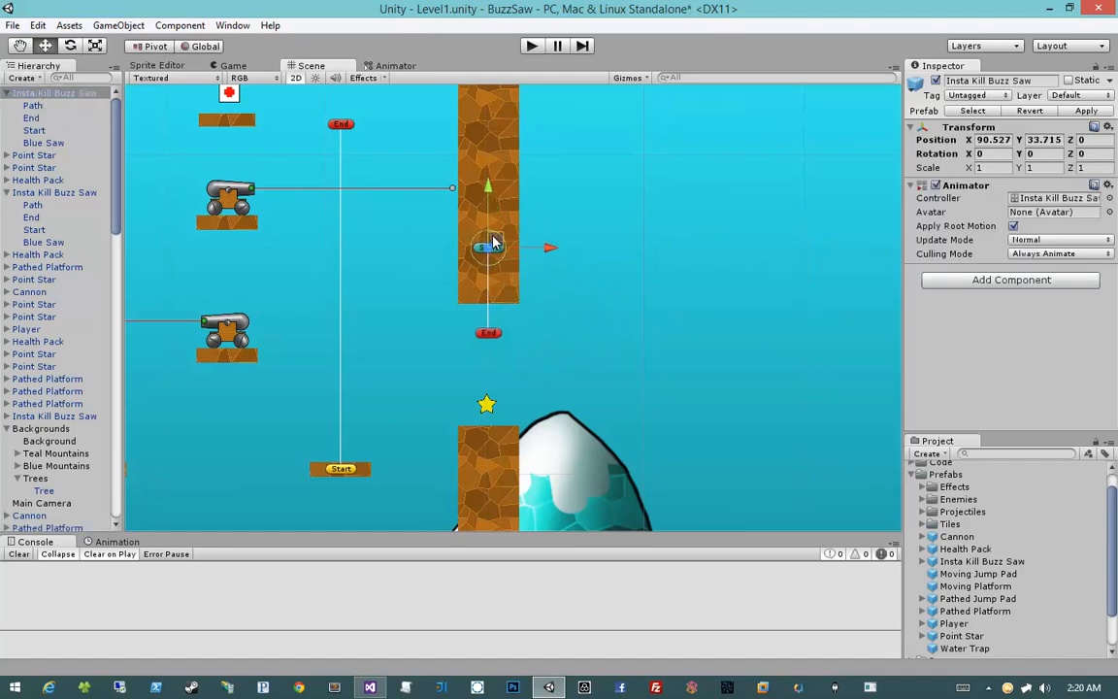
Play-test from Checkpoint 1 across the spikes and up the star steps, check the new saw's motion in the scene and stop the game
{"action": "left_click", "coordinate": [532, 45]}
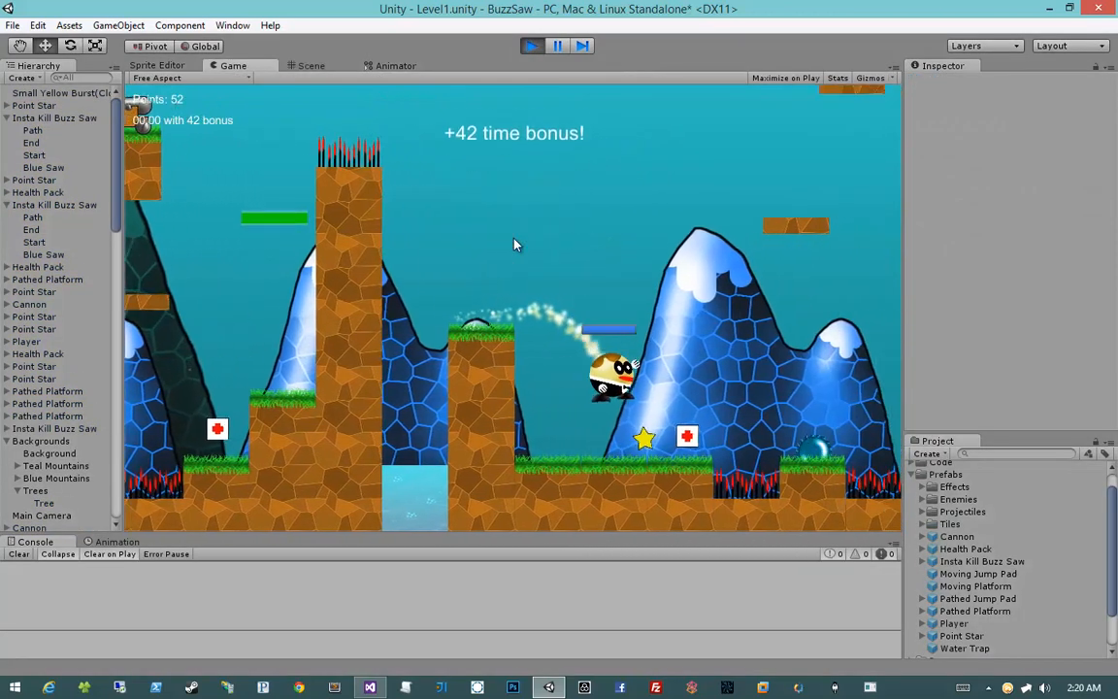
{"action": "key", "text": "d"}
{"action": "key", "text": "space"}
{"action": "key", "text": "space"}
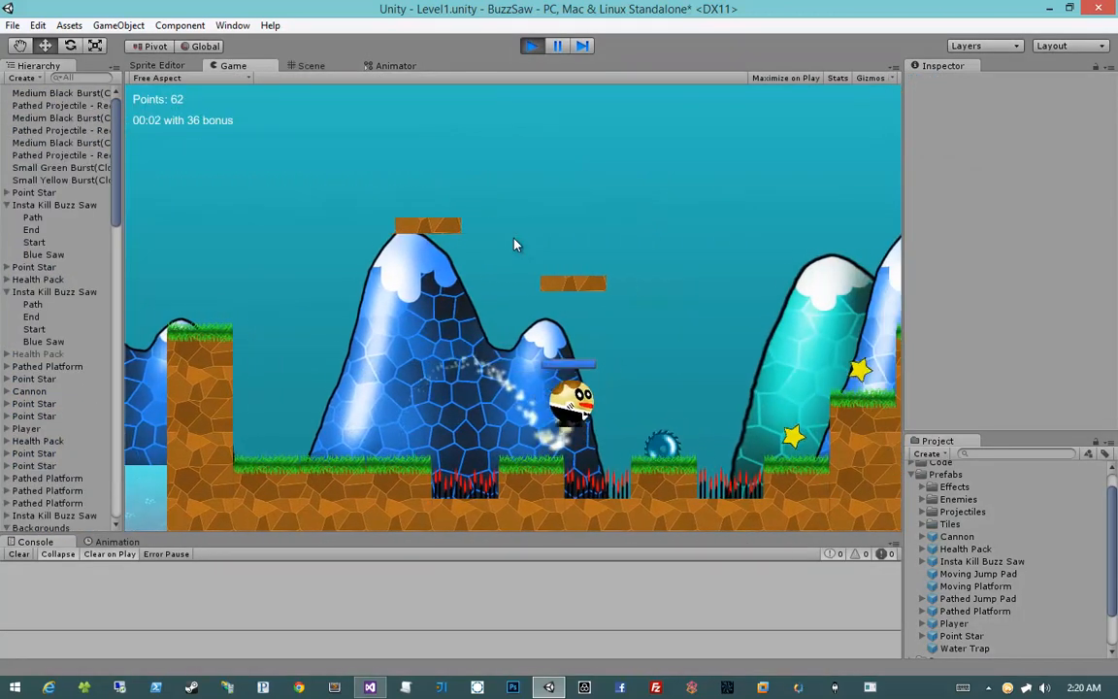
{"action": "key", "text": "space"}
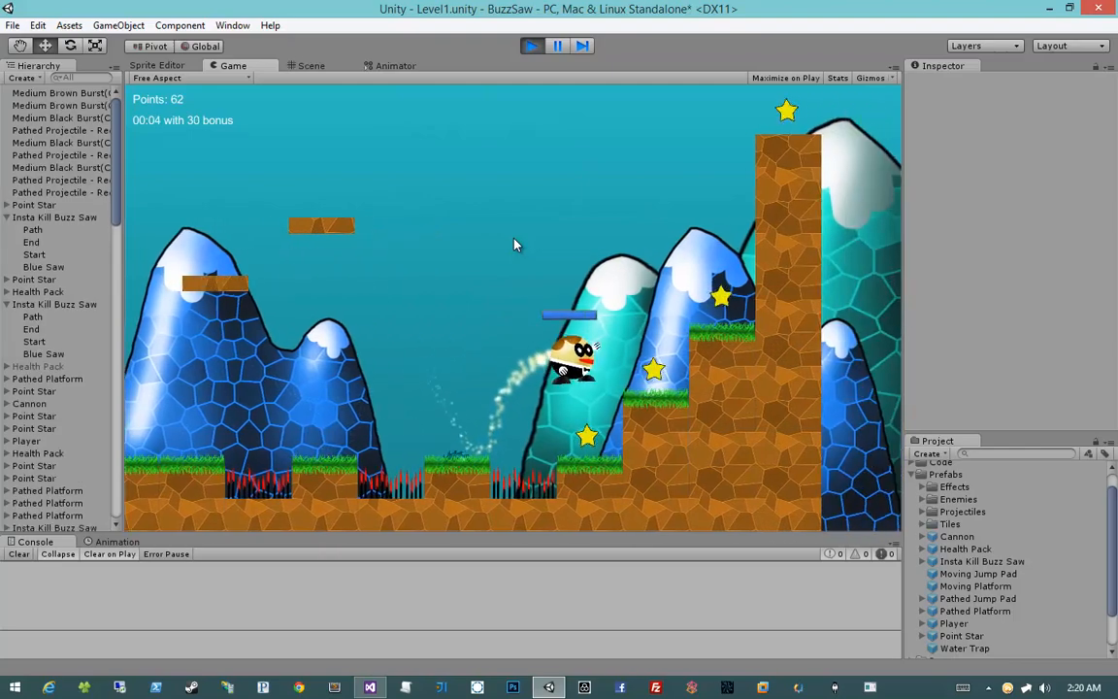
{"action": "key", "text": "space"}
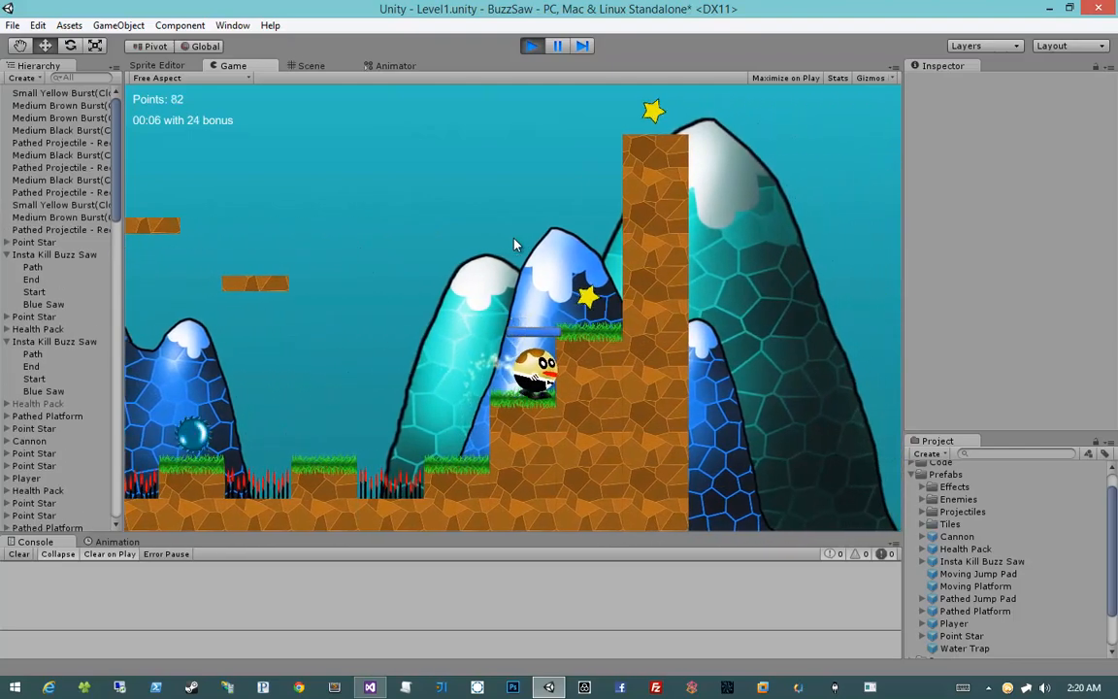
{"action": "key", "text": "space"}
{"action": "key", "text": "space"}
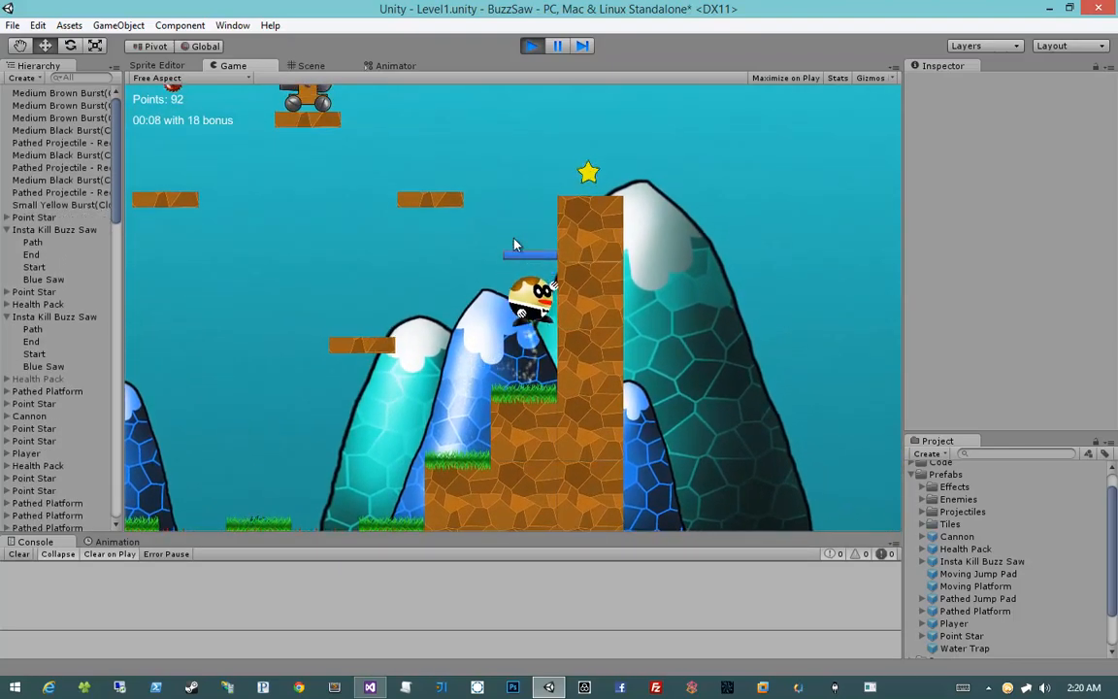
{"action": "left_click", "coordinate": [306, 65]}
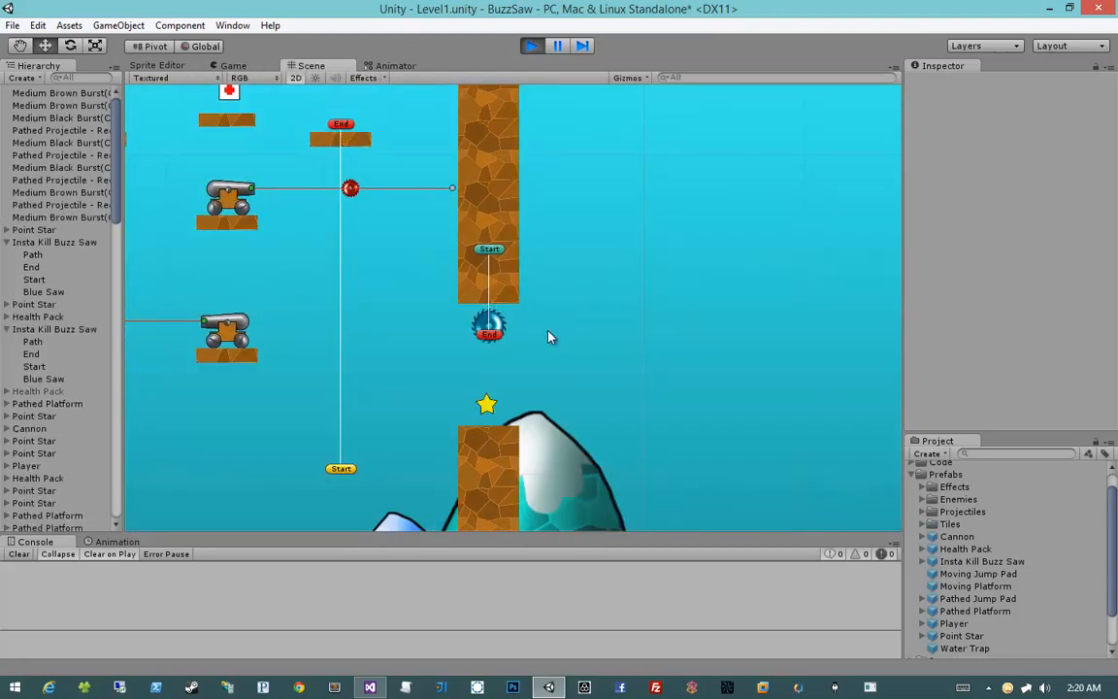
{"action": "left_click", "coordinate": [532, 45]}
Examine the layout around the split dirt pillar and the empty stretch up to the Level Finish Line
{"action": "scroll", "coordinate": [540, 395], "scroll_direction": "down", "scroll_amount": 4}
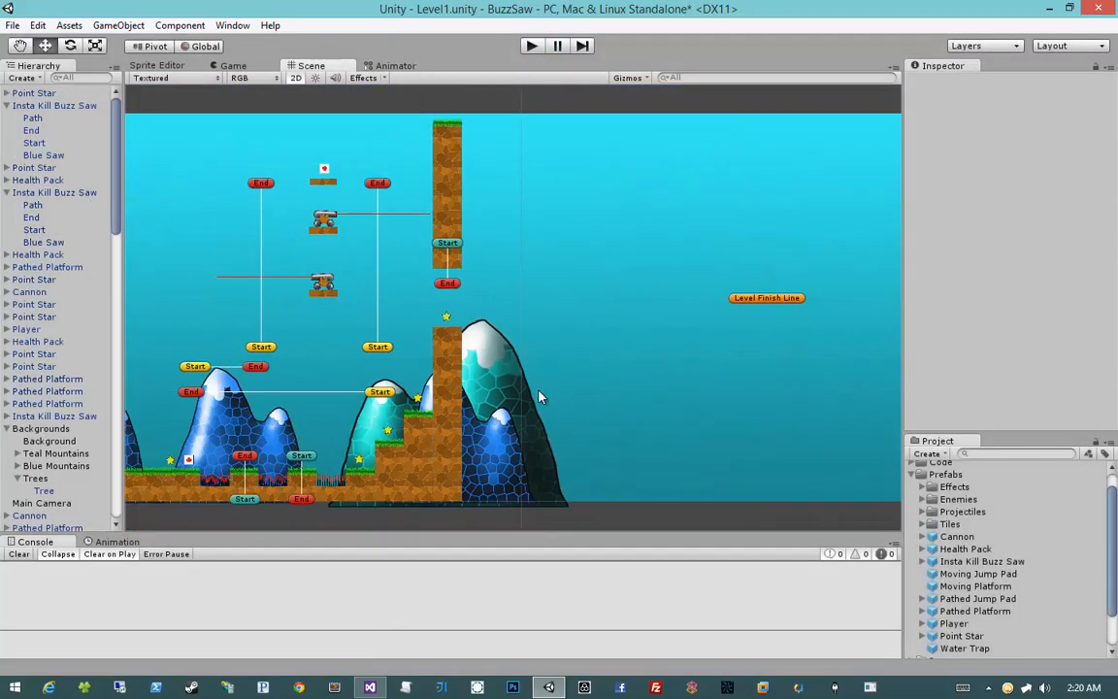
{"action": "middle_click_drag", "start_coordinate": [540, 396], "coordinate": [487, 333]}
{"action": "scroll", "coordinate": [444, 311], "scroll_direction": "down", "scroll_amount": 5}
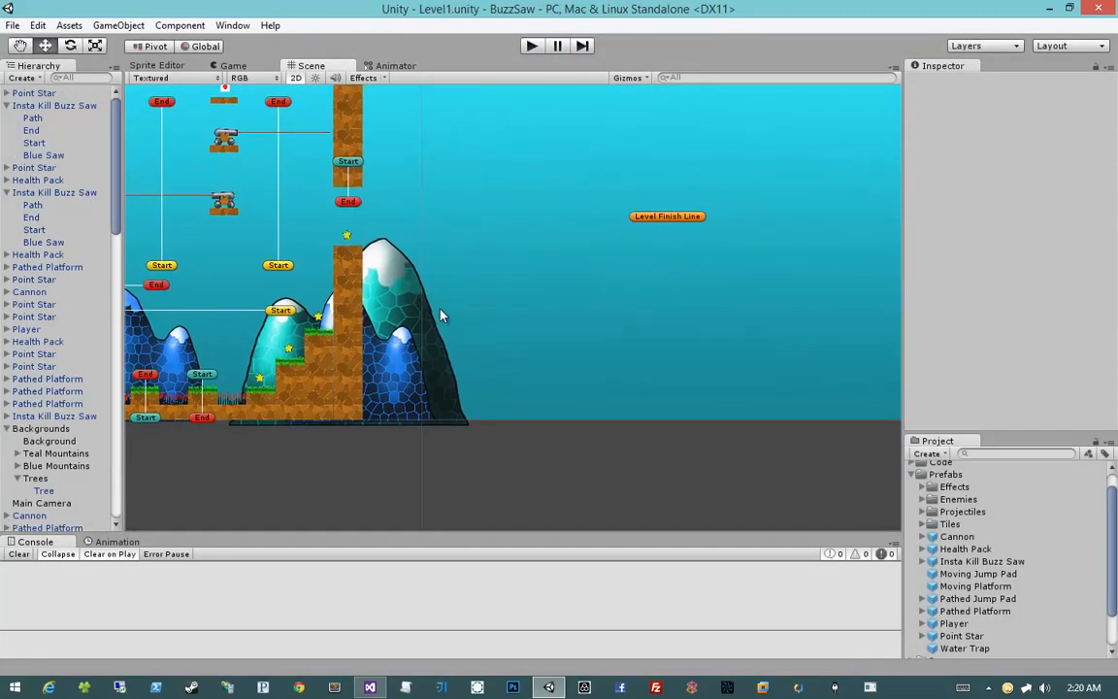
{"action": "middle_click_drag", "start_coordinate": [294, 315], "coordinate": [505, 309]}
{"action": "scroll", "coordinate": [505, 309], "scroll_direction": "up", "scroll_amount": 4}
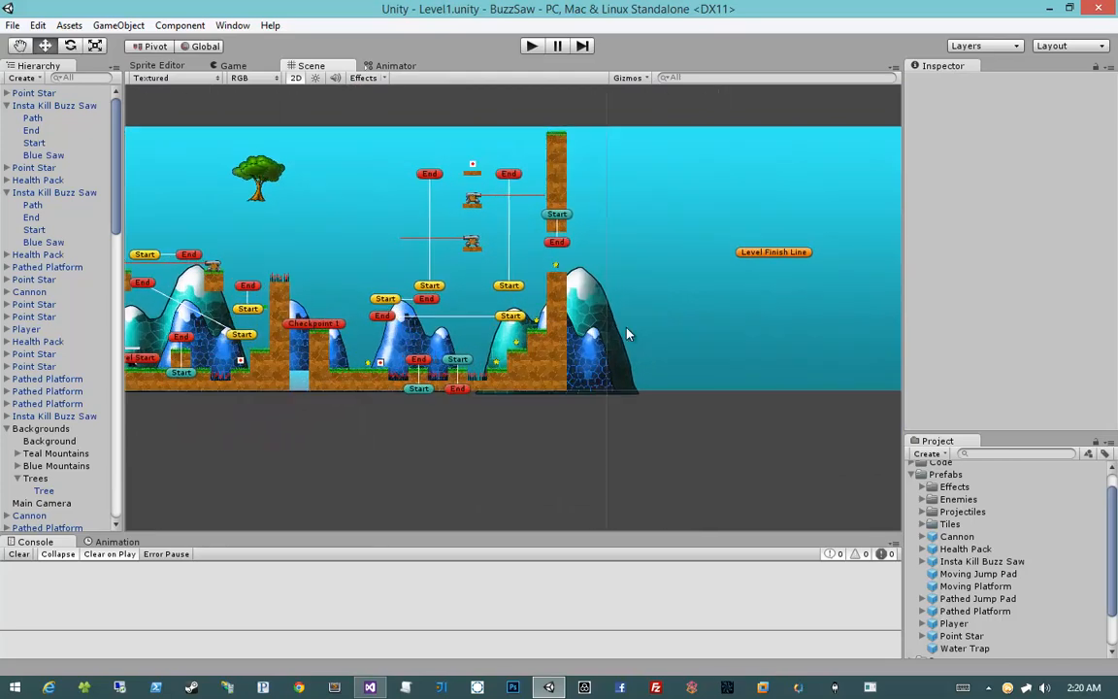
{"action": "middle_click_drag", "start_coordinate": [576, 308], "coordinate": [482, 363]}
{"action": "scroll", "coordinate": [424, 316], "scroll_direction": "up", "scroll_amount": 4}
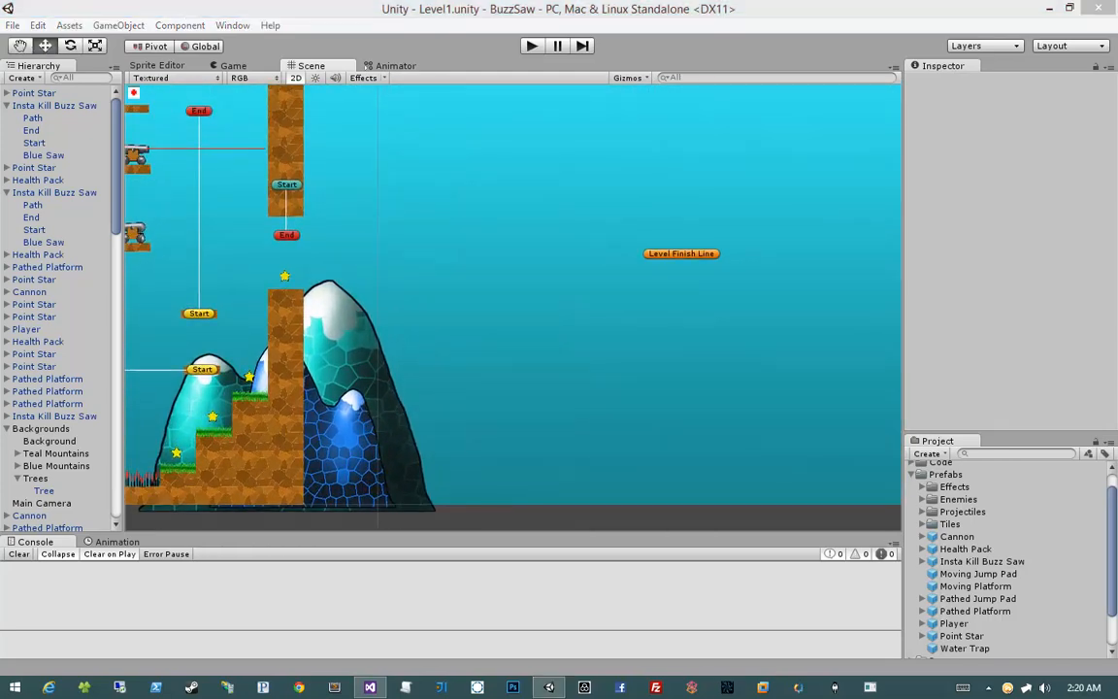
{"action": "middle_click_drag", "start_coordinate": [437, 448], "coordinate": [583, 415]}
{"action": "scroll", "coordinate": [582, 416], "scroll_direction": "up", "scroll_amount": 4}
Duplicate the topmost grass step tile and place two copies side by side as a ledge on the far side of the dirt pillar
{"action": "left_click", "coordinate": [383, 398]}
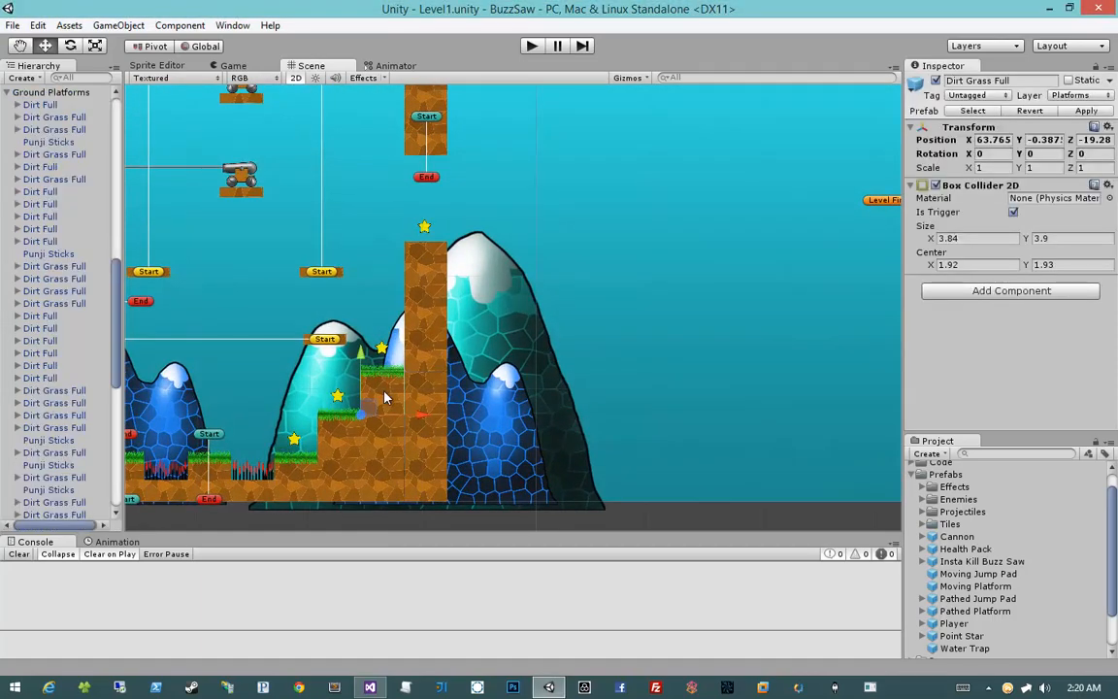
{"action": "key", "text": "ctrl+d"}
{"action": "left_click_drag", "start_coordinate": [417, 409], "coordinate": [533, 422]}
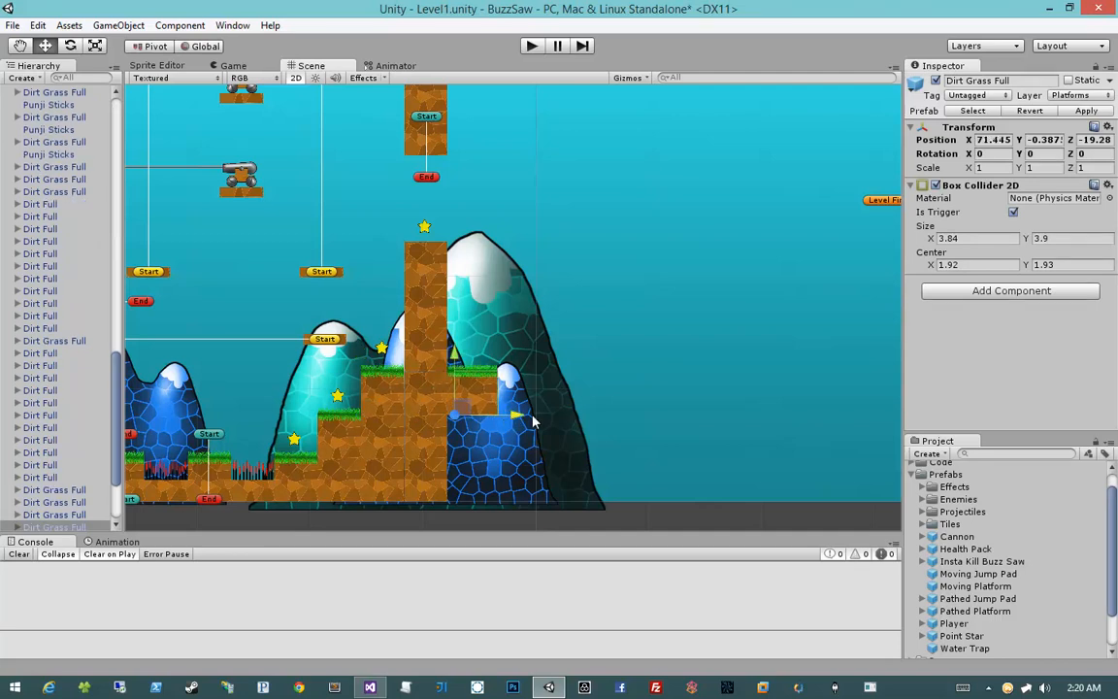
Duplicate the two-by-two group of Dirt Full tiles beneath the pillar and fill the space under the new grass ledge with it
{"action": "left_click", "coordinate": [380, 439]}
{"action": "left_click", "coordinate": [432, 442], "text": "shift"}
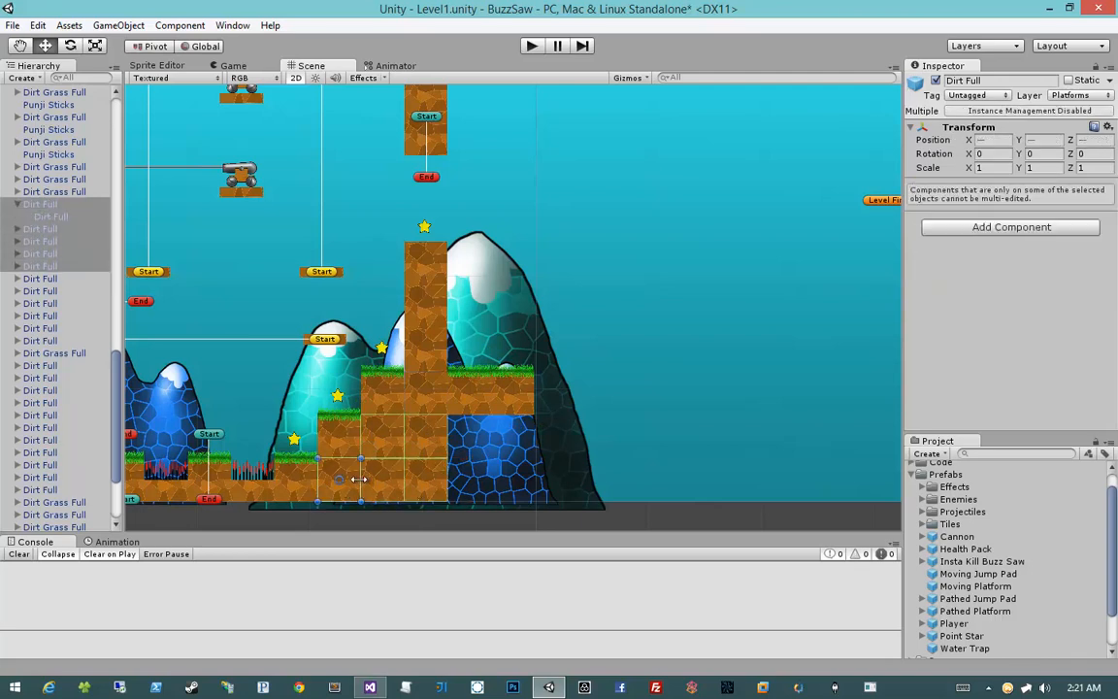
{"action": "left_click", "coordinate": [387, 439]}
{"action": "left_click", "coordinate": [387, 440]}
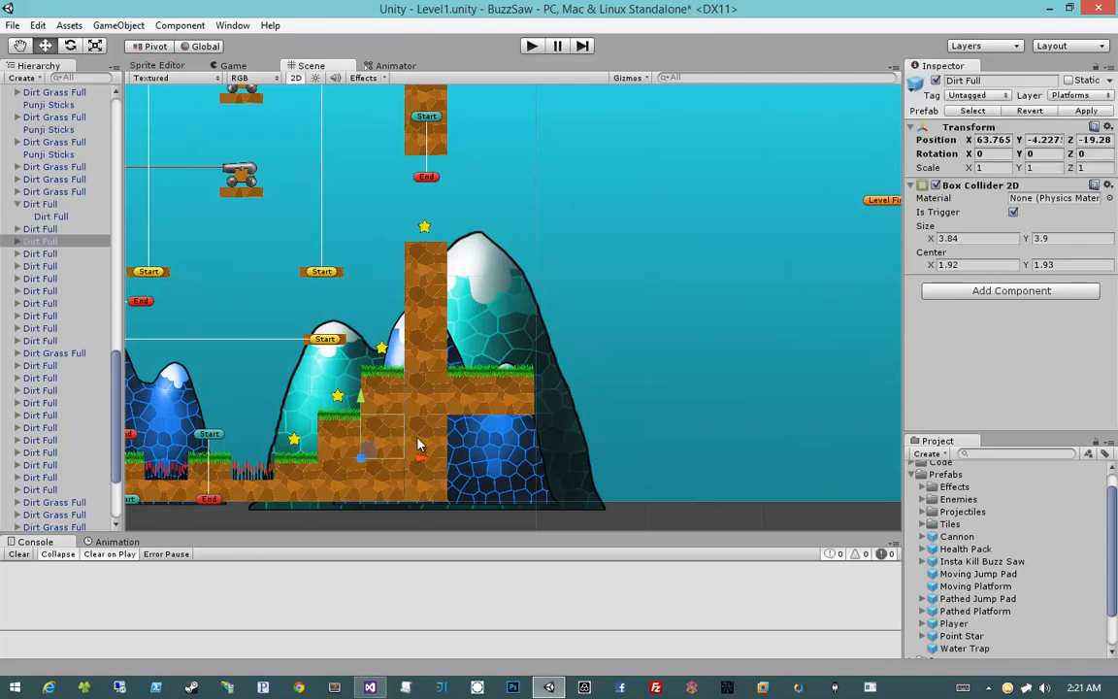
{"action": "left_click", "coordinate": [415, 444], "text": "shift"}
{"action": "left_click", "coordinate": [410, 485], "text": "shift"}
{"action": "left_click", "coordinate": [379, 475], "text": "shift"}
{"action": "key", "text": "ctrl+d"}
{"action": "left_click_drag", "start_coordinate": [423, 505], "coordinate": [521, 499]}
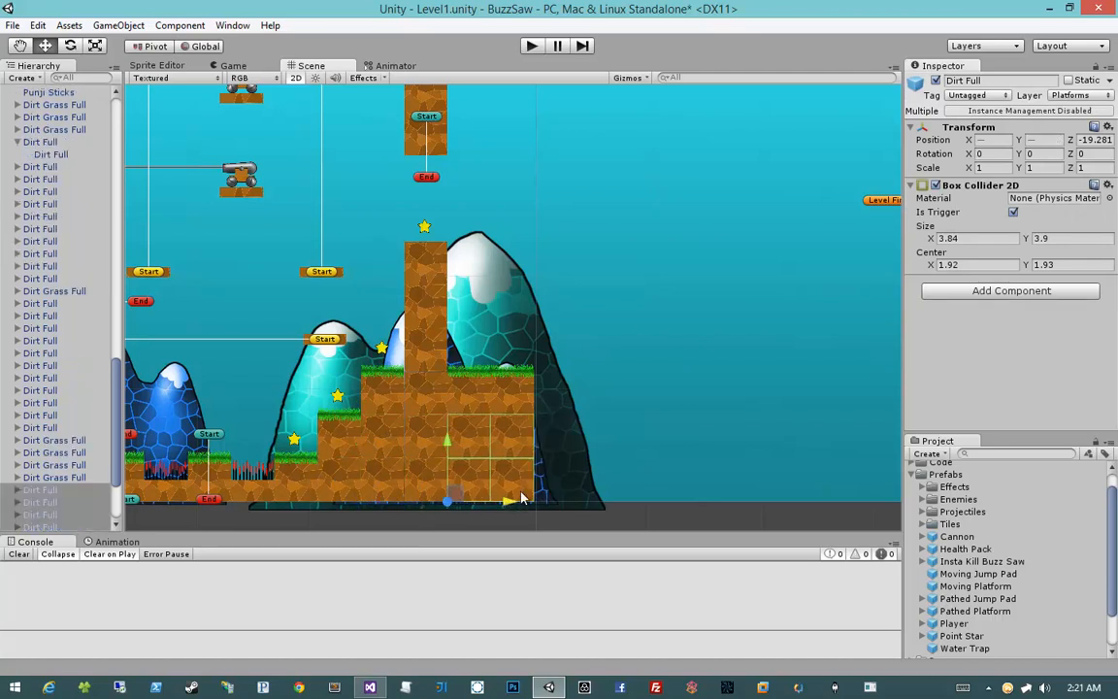
{"action": "left_click", "coordinate": [572, 474]}
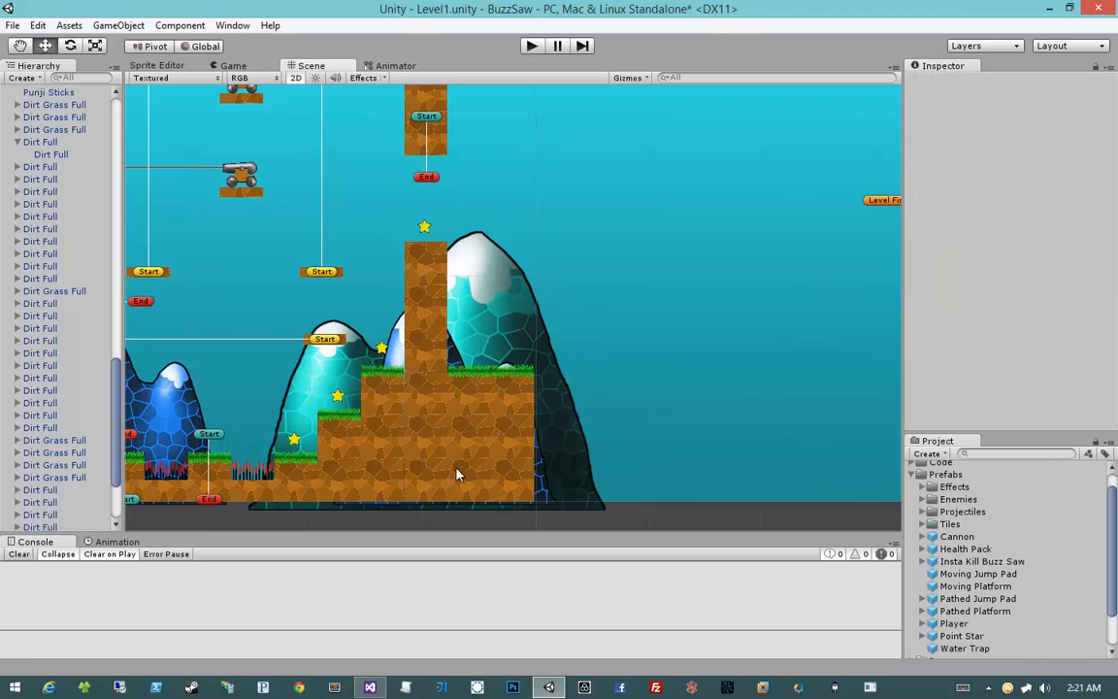
Duplicate a ground-level Dirt Grass Full tile and place two copies side by side at the foot of the new ledge
{"action": "left_click", "coordinate": [284, 491]}
{"action": "key", "text": "ctrl+d"}
{"action": "left_click_drag", "start_coordinate": [332, 506], "coordinate": [592, 507]}
{"action": "middle_click_drag", "start_coordinate": [669, 467], "coordinate": [510, 431]}
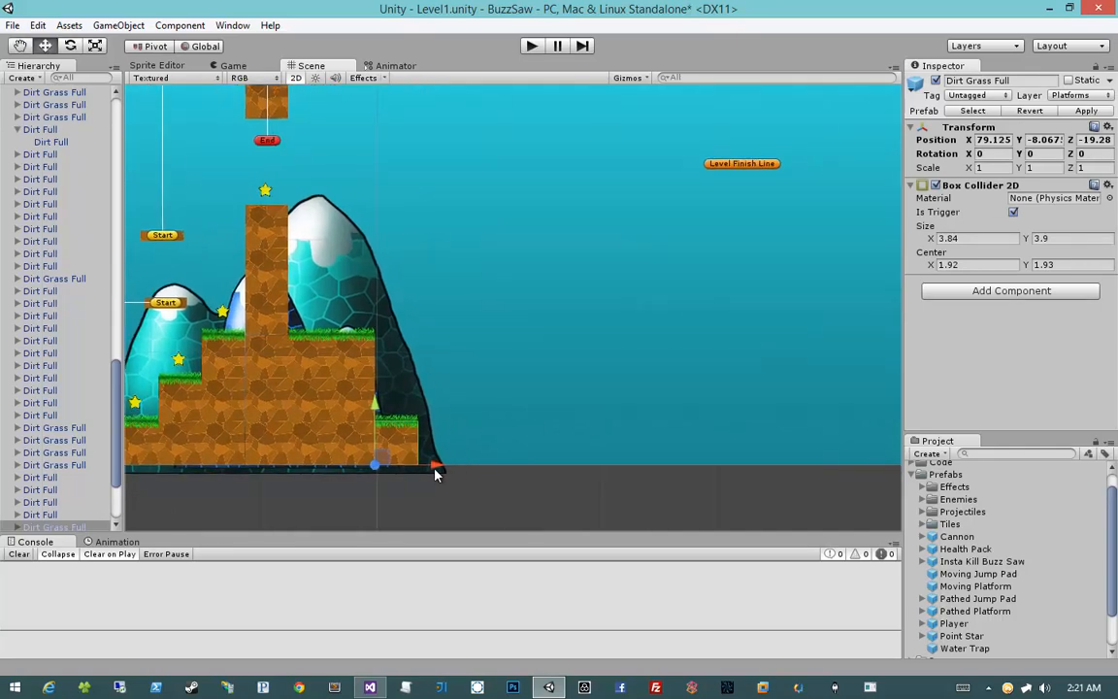
{"action": "left_click_drag", "start_coordinate": [433, 467], "coordinate": [475, 467]}
{"action": "middle_click_drag", "start_coordinate": [476, 467], "coordinate": [674, 446]}
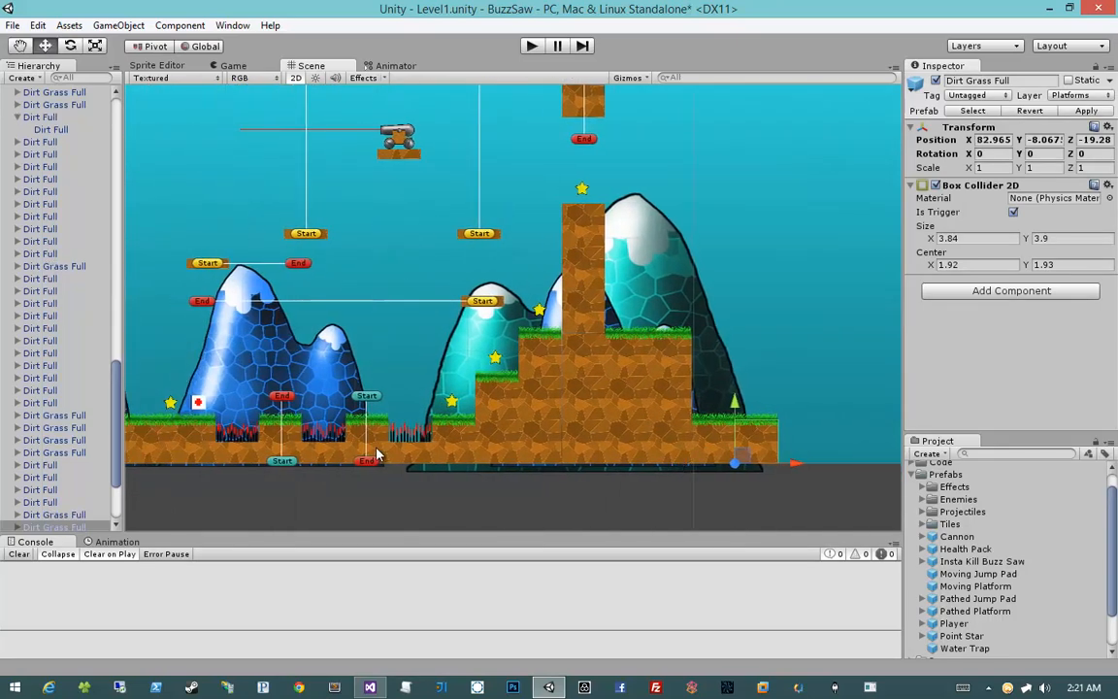
Duplicate a Punji Sticks tile and place it directly after the two new ground grass tiles
{"action": "left_click", "coordinate": [288, 424]}
{"action": "left_click_drag", "start_coordinate": [356, 447], "coordinate": [755, 445]}
{"action": "middle_click_drag", "start_coordinate": [755, 444], "coordinate": [610, 436]}
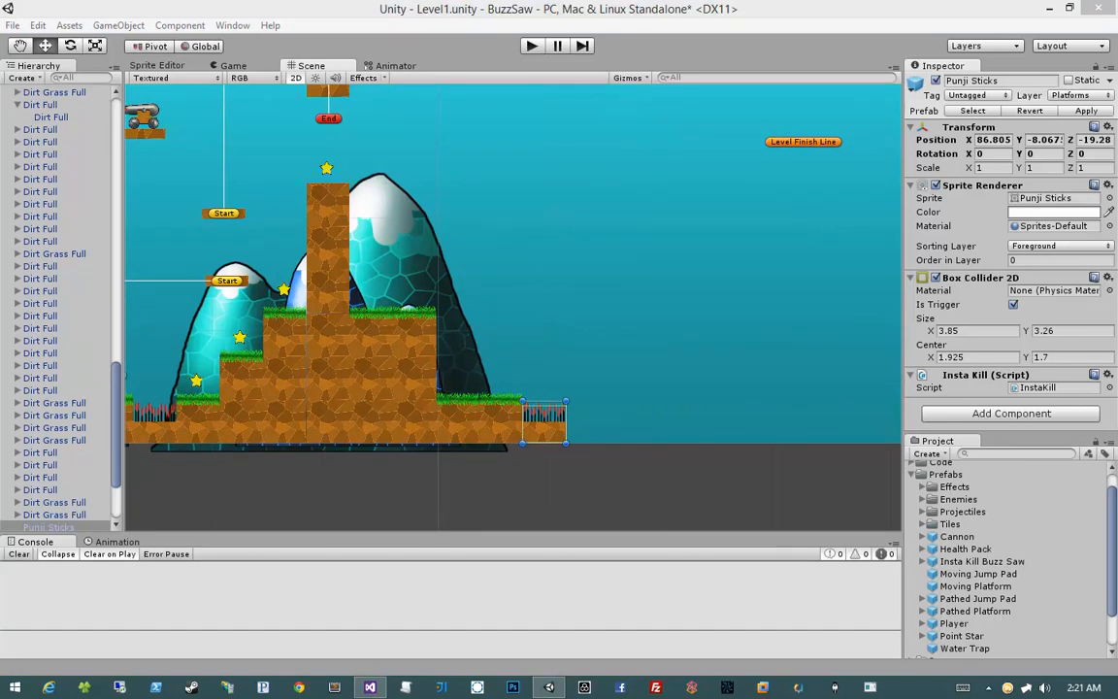
Duplicate the pair of ground grass tiles repeatedly to lay six Dirt Grass Full tiles beyond the new Punji Sticks
{"action": "left_click_drag", "start_coordinate": [467, 424], "coordinate": [491, 425]}
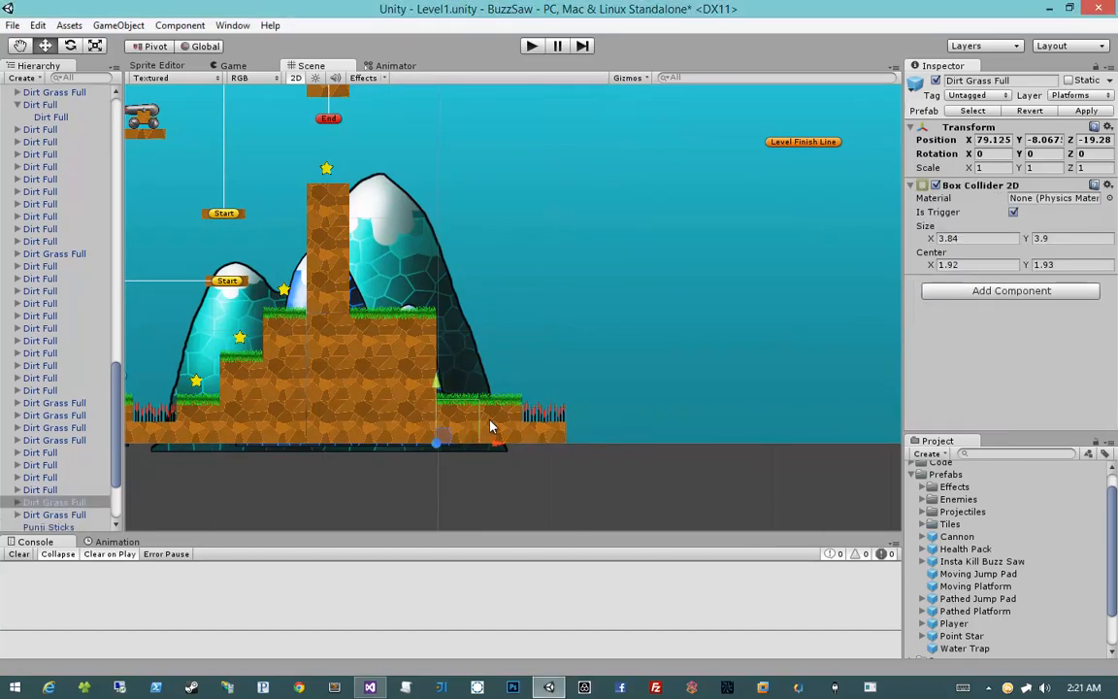
{"action": "middle_click_drag", "start_coordinate": [749, 439], "coordinate": [570, 422]}
{"action": "key", "text": "ctrl+d"}
{"action": "left_click_drag", "start_coordinate": [319, 430], "coordinate": [622, 431]}
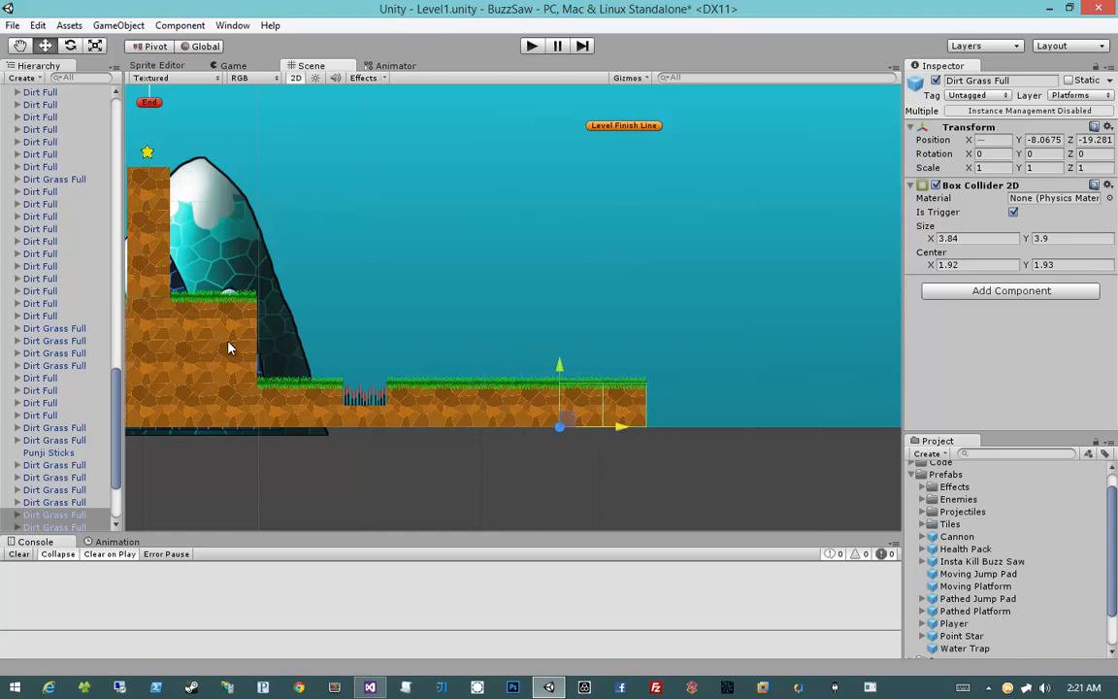
Stack two Dirt Full copies at the end of the new ground and cap them with a Dirt Grass Full tile
{"action": "left_click", "coordinate": [227, 369]}
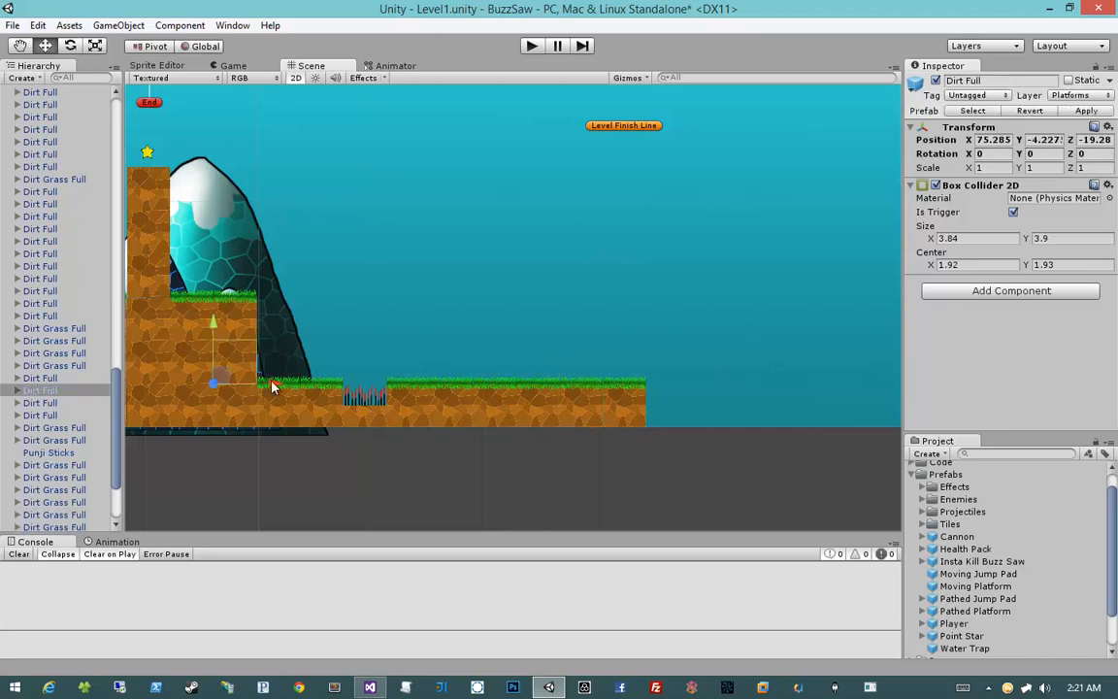
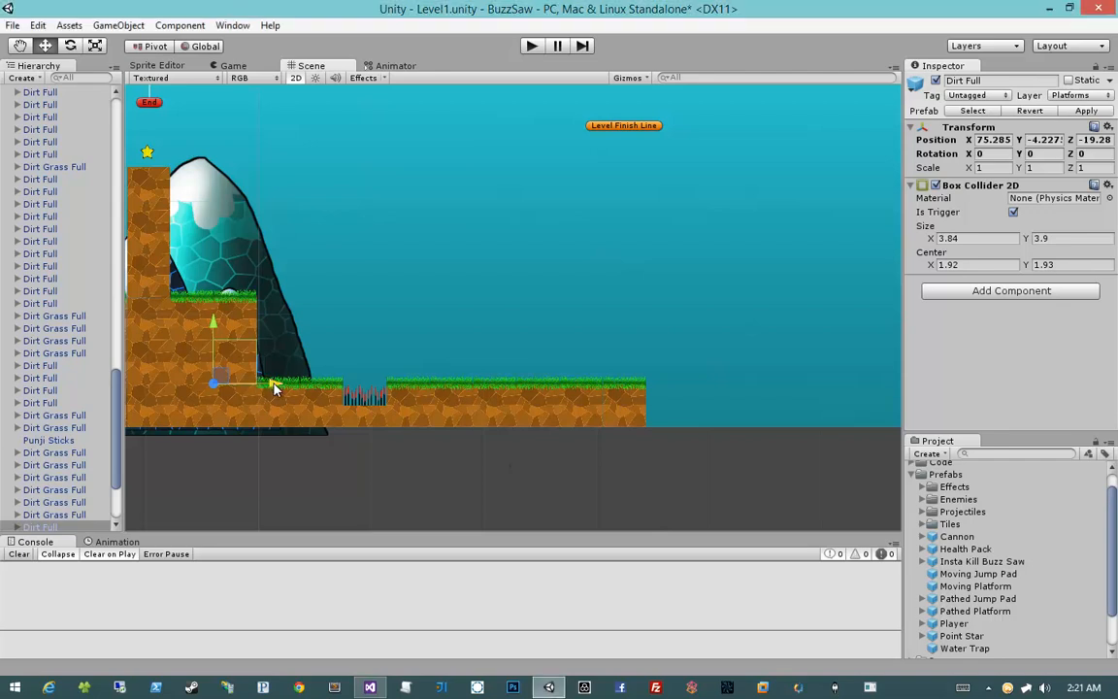
{"action": "left_click_drag", "start_coordinate": [274, 390], "coordinate": [706, 383]}
{"action": "left_click_drag", "start_coordinate": [645, 328], "coordinate": [647, 371]}
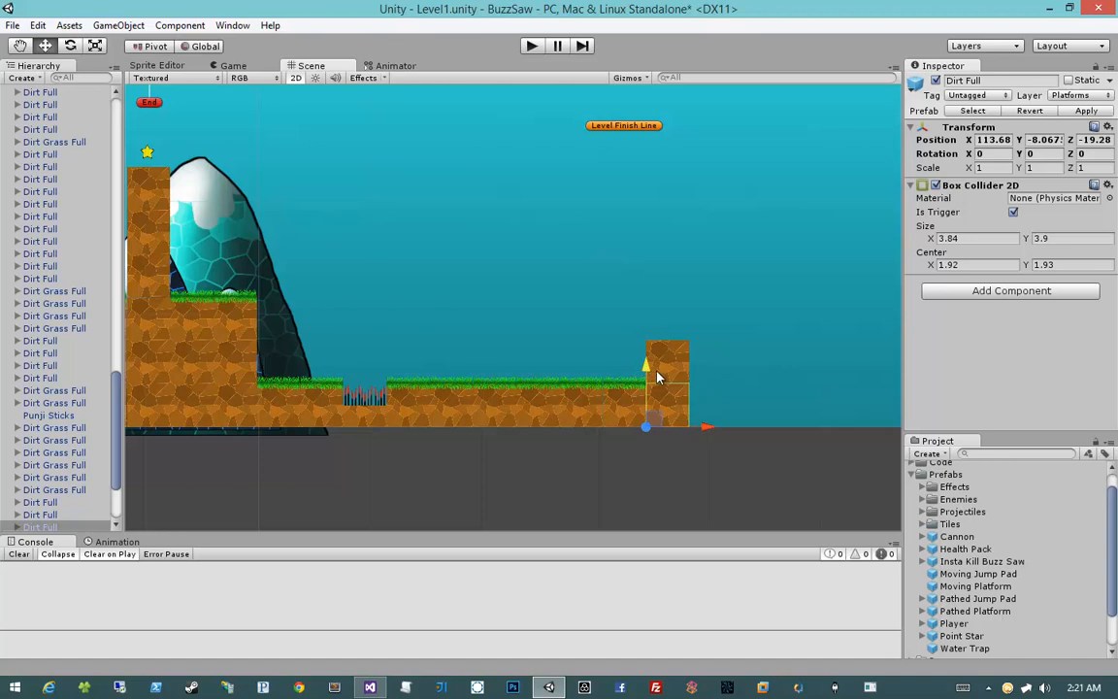
{"action": "left_click", "coordinate": [620, 408]}
{"action": "left_click_drag", "start_coordinate": [611, 417], "coordinate": [656, 330]}
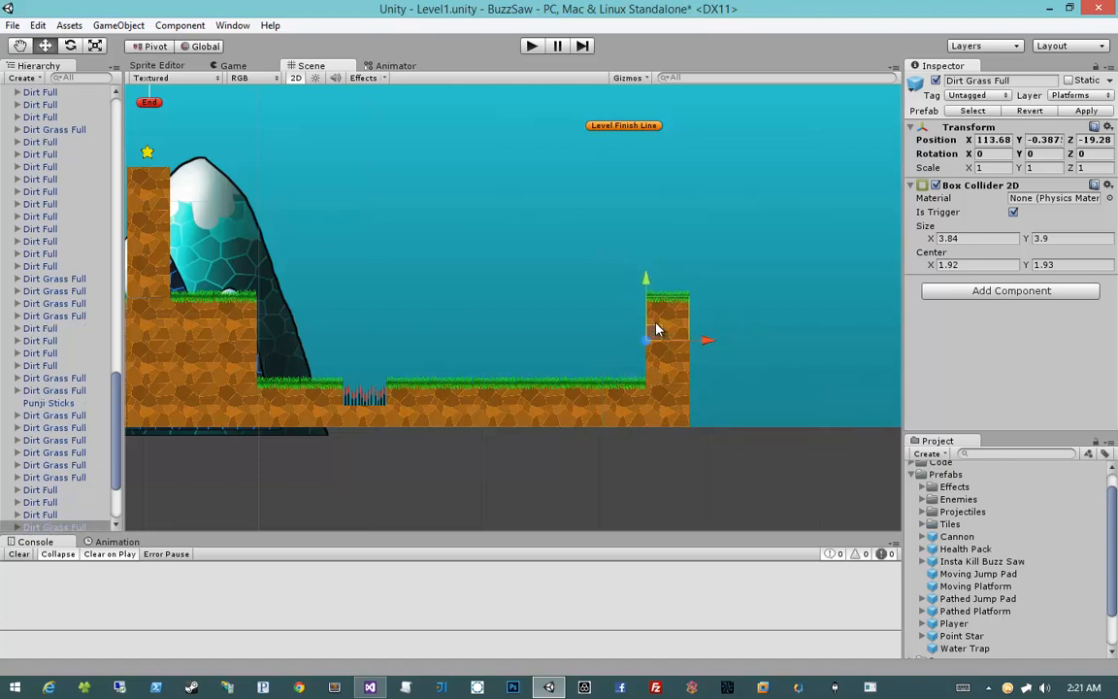
{"action": "middle_click_drag", "start_coordinate": [762, 322], "coordinate": [718, 359]}
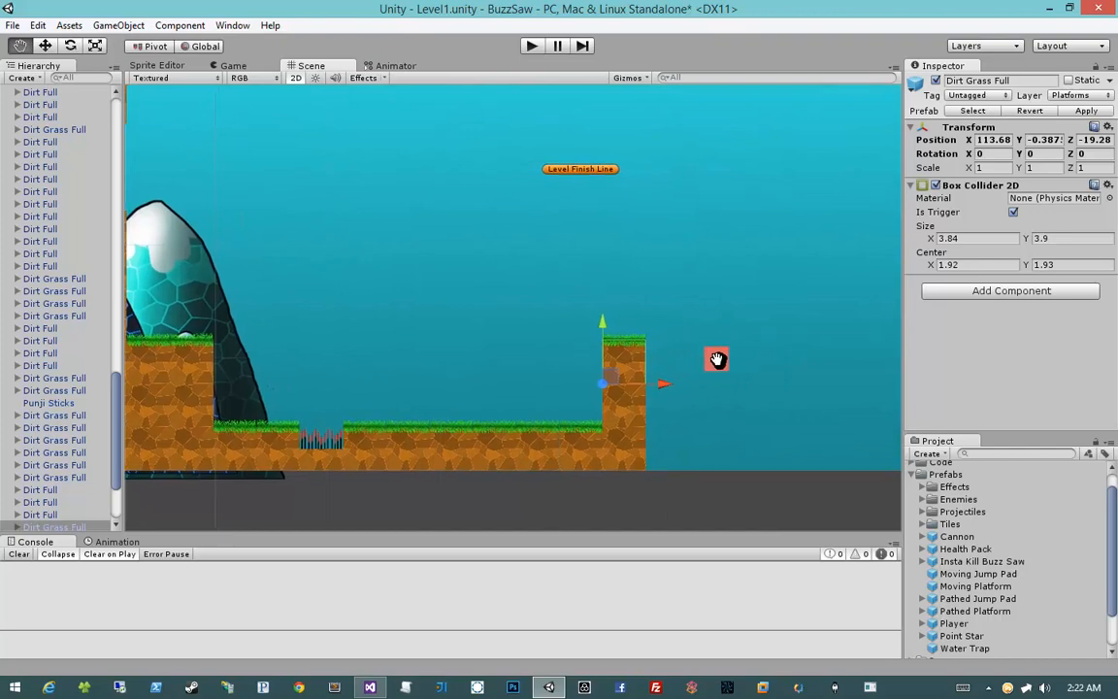
{"action": "scroll", "coordinate": [757, 361], "scroll_direction": "down", "scroll_amount": 5}
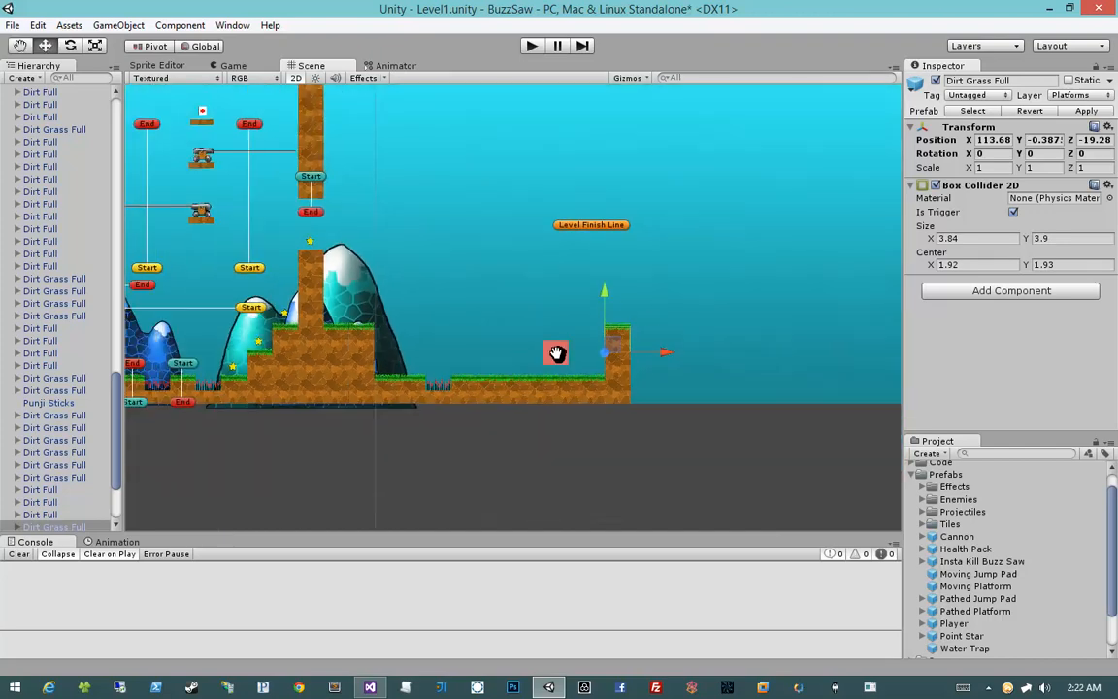
Duplicate the existing Water Trap and place the copy at ground level directly beyond the ledge at the end of the ground
{"action": "left_click", "coordinate": [235, 382]}
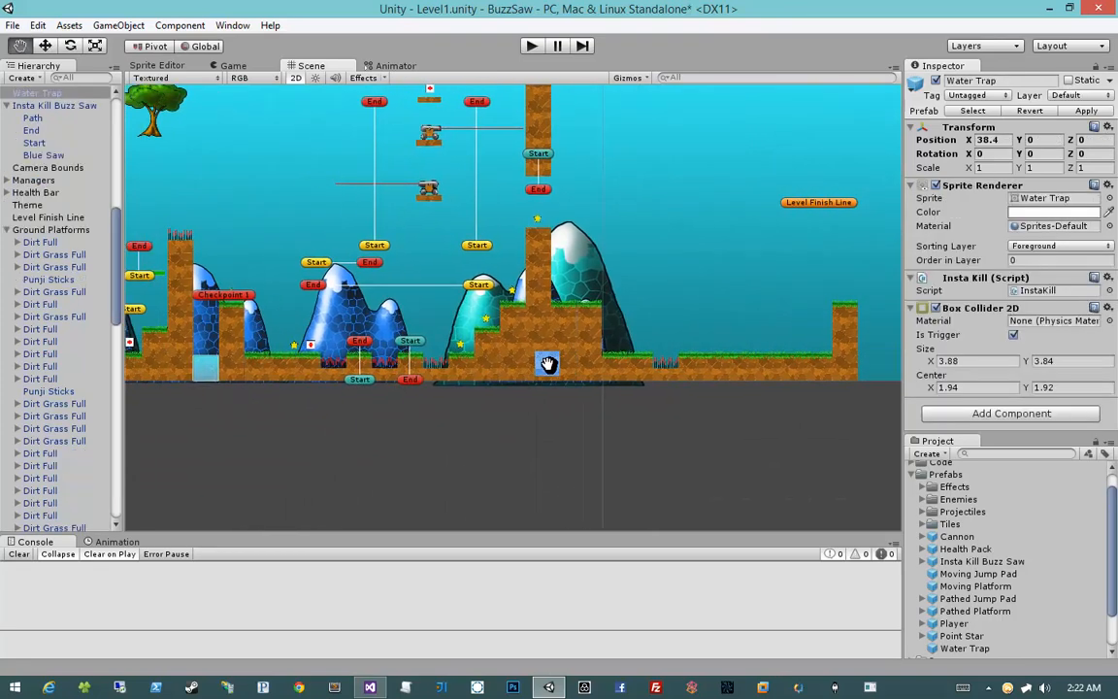
{"action": "left_click_drag", "start_coordinate": [324, 372], "coordinate": [752, 369]}
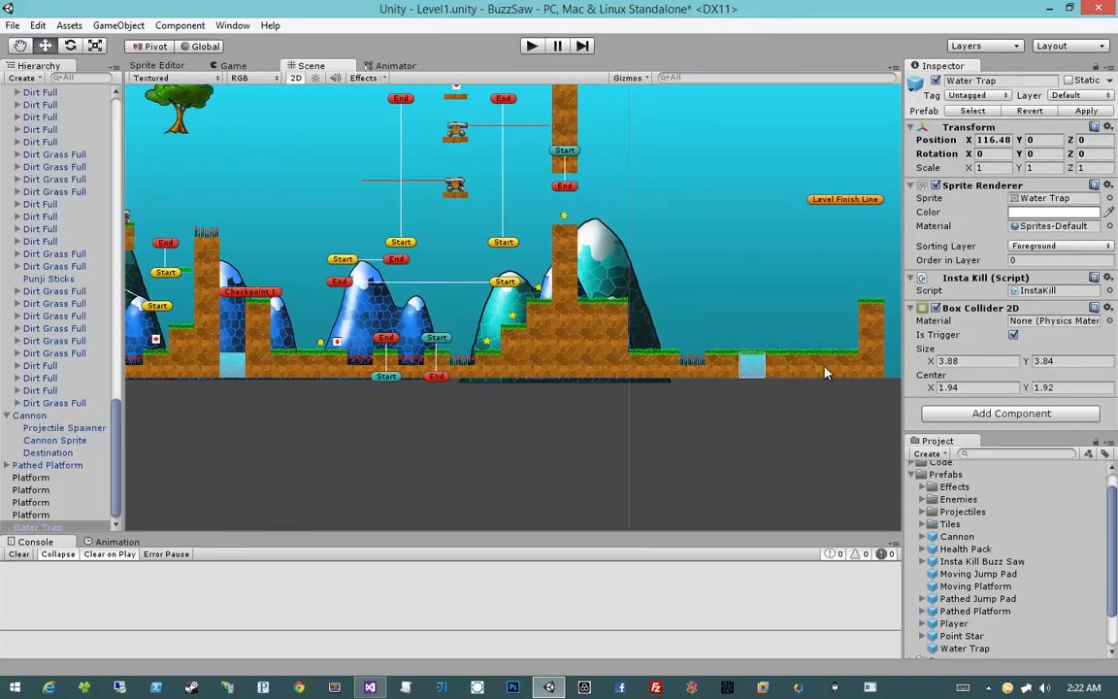
{"action": "middle_click_drag", "start_coordinate": [752, 368], "coordinate": [563, 367]}
{"action": "left_click_drag", "start_coordinate": [537, 364], "coordinate": [689, 363]}
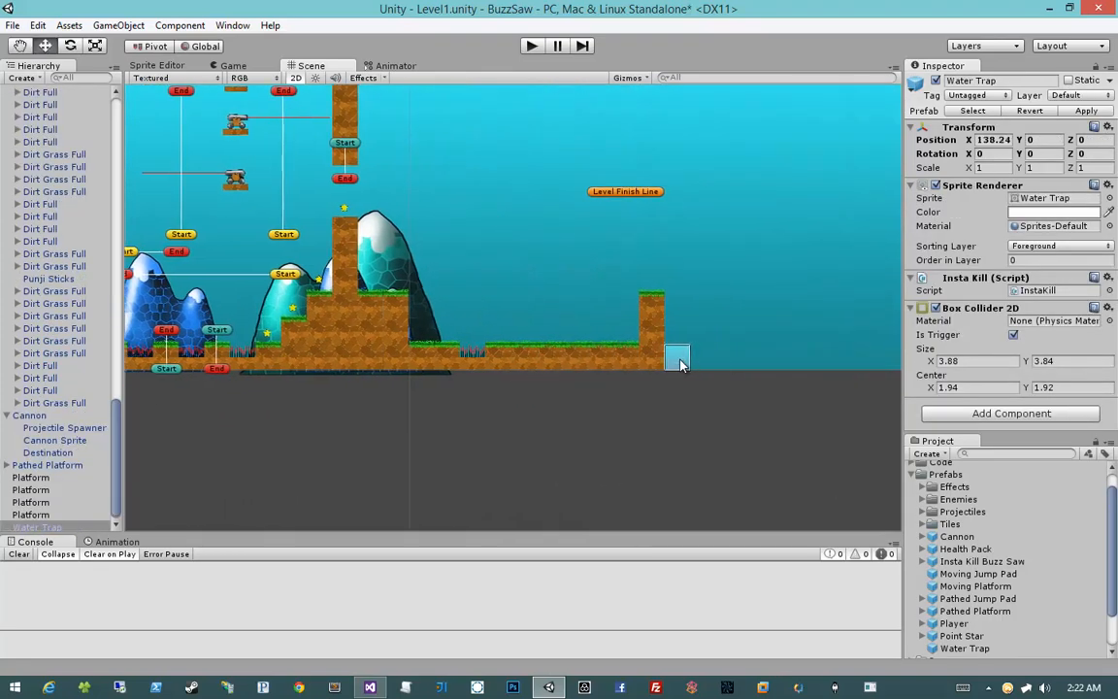
{"action": "scroll", "coordinate": [718, 357], "scroll_direction": "up", "scroll_amount": 3}
{"action": "middle_click_drag", "start_coordinate": [748, 352], "coordinate": [582, 368]}
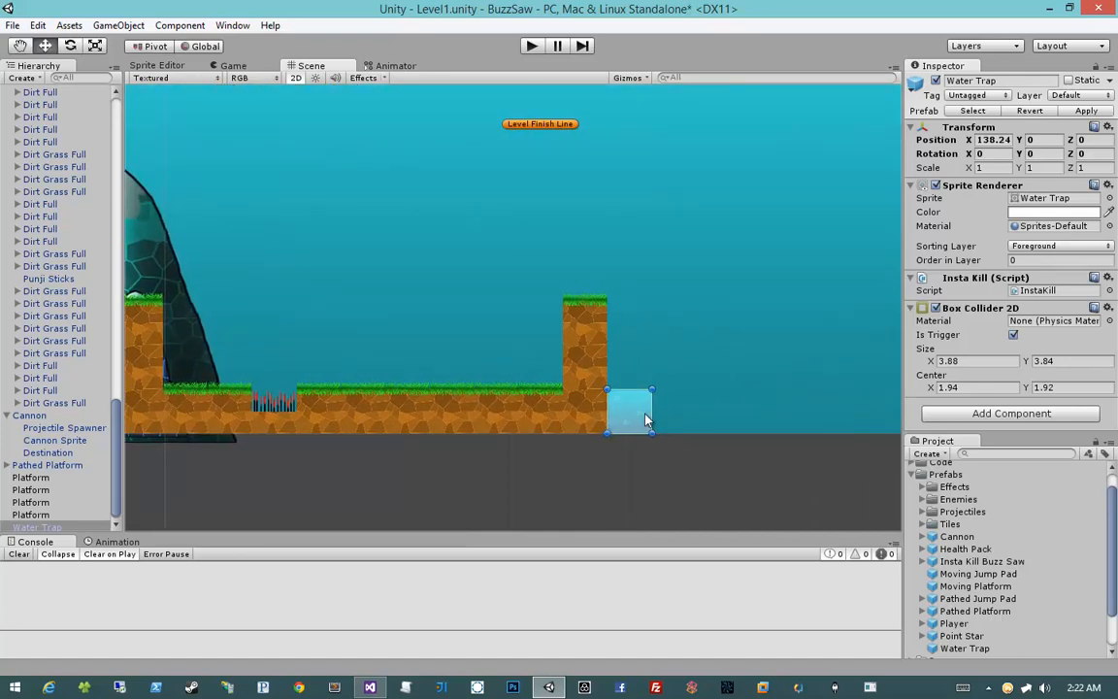
Duplicate the Water Trap repeatedly to form a pool two tiles wide and three tiles high beside the ledge
{"action": "key", "text": "ctrl+d"}
{"action": "left_click_drag", "start_coordinate": [637, 416], "coordinate": [680, 369]}
{"action": "key", "text": "ctrl+d"}
{"action": "left_click", "coordinate": [629, 367], "text": "shift"}
{"action": "left_click", "coordinate": [629, 409], "text": "shift"}
{"action": "key", "text": "ctrl+d"}
{"action": "left_click", "coordinate": [479, 487]}
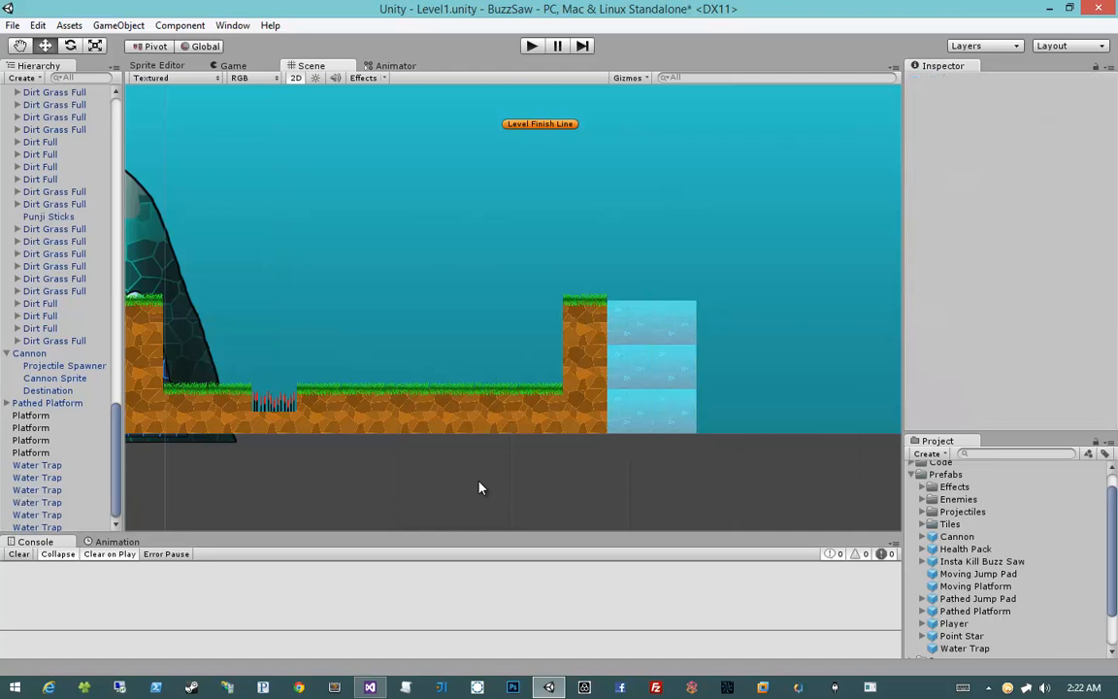
Duplicate the ledge's Dirt Full tiles to build a three-tile column on the far side of the water pool
{"action": "left_click", "coordinate": [588, 367]}
{"action": "left_click", "coordinate": [571, 420], "text": "shift"}
{"action": "key", "text": "ctrl+d"}
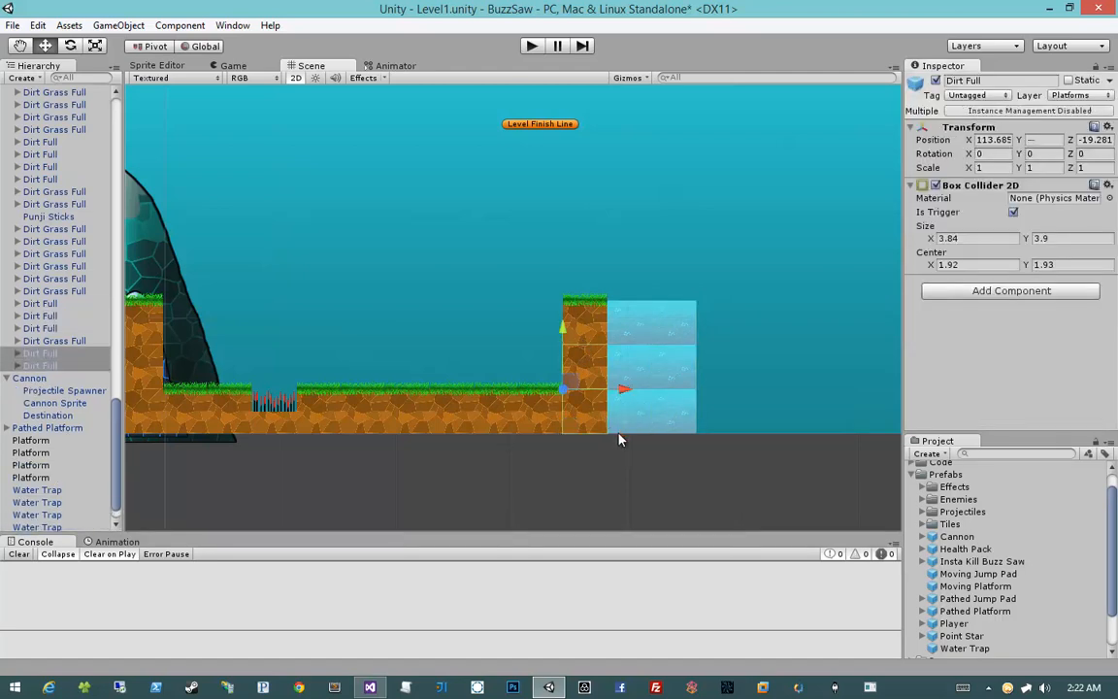
{"action": "left_click_drag", "start_coordinate": [623, 397], "coordinate": [782, 374]}
{"action": "middle_click_drag", "start_coordinate": [778, 367], "coordinate": [761, 392]}
{"action": "left_click", "coordinate": [761, 393]}
{"action": "left_click", "coordinate": [703, 392]}
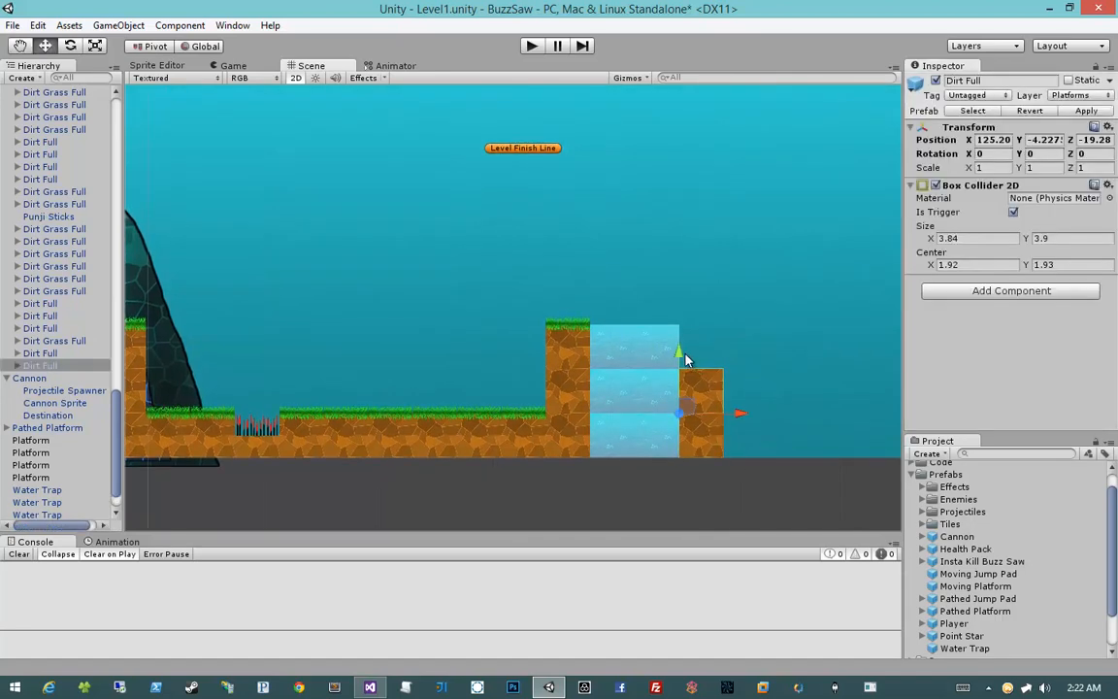
{"action": "key", "text": "ctrl+d"}
{"action": "left_click_drag", "start_coordinate": [679, 345], "coordinate": [678, 307]}
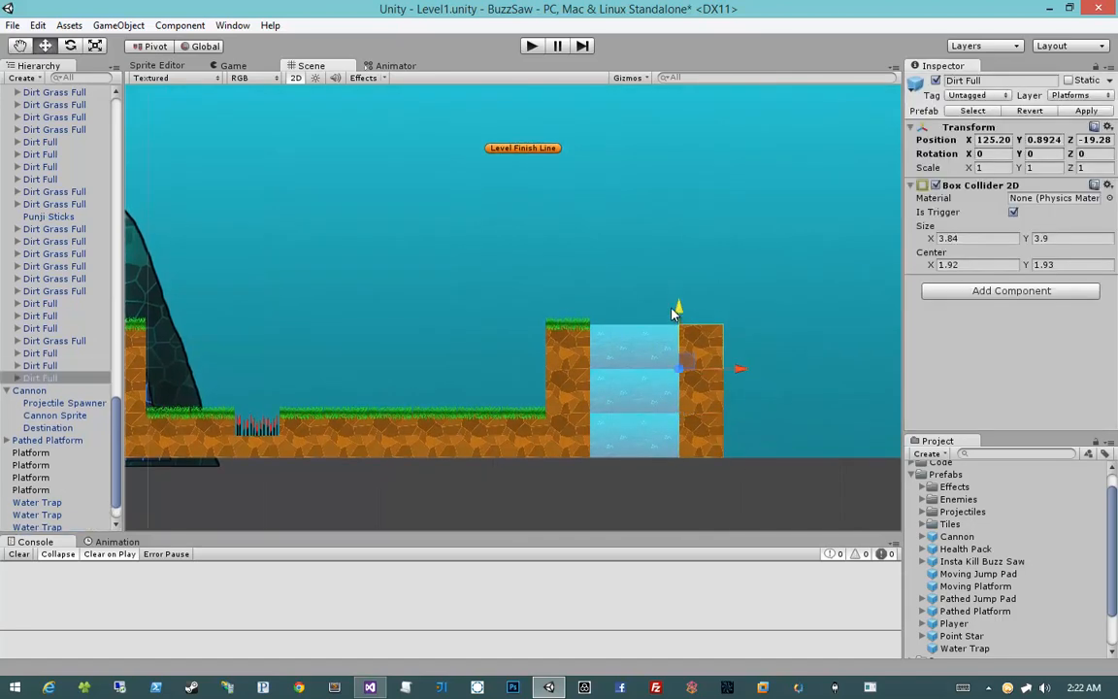
Cap the new column with a Dirt Grass Full tile, and duplicate the cap and three Dirt Full tiles to widen it to two columns
{"action": "left_click", "coordinate": [556, 348]}
{"action": "key", "text": "ctrl+d"}
{"action": "left_click_drag", "start_coordinate": [546, 336], "coordinate": [667, 267]}
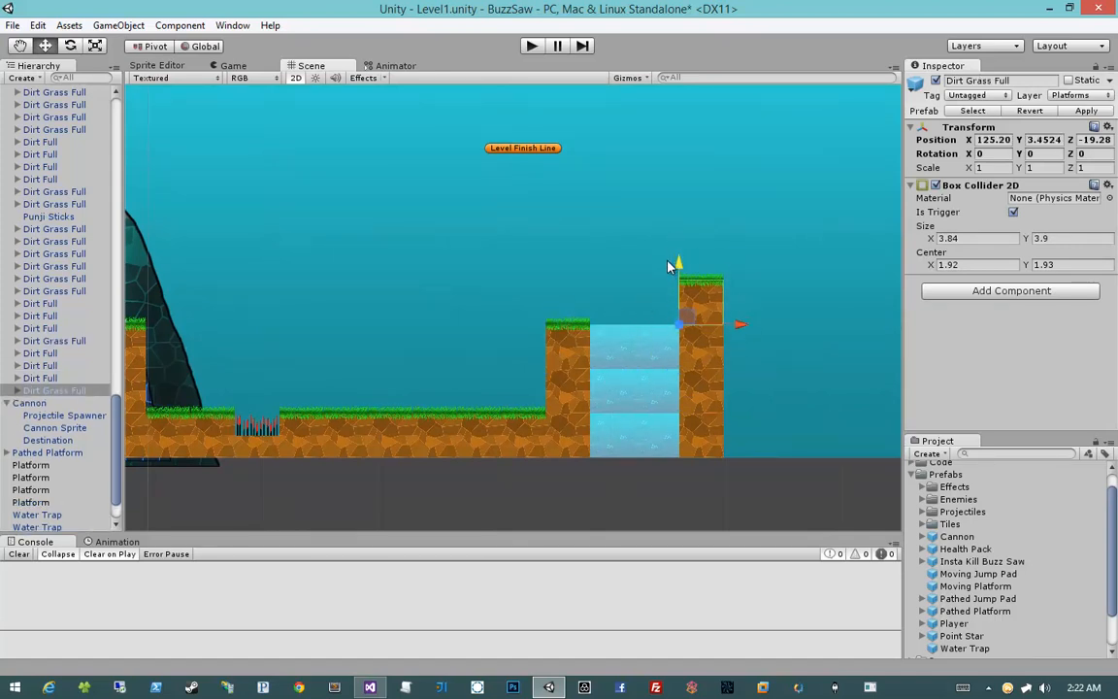
{"action": "key", "text": "ctrl+d"}
{"action": "left_click_drag", "start_coordinate": [741, 325], "coordinate": [677, 452]}
{"action": "left_click", "coordinate": [754, 357]}
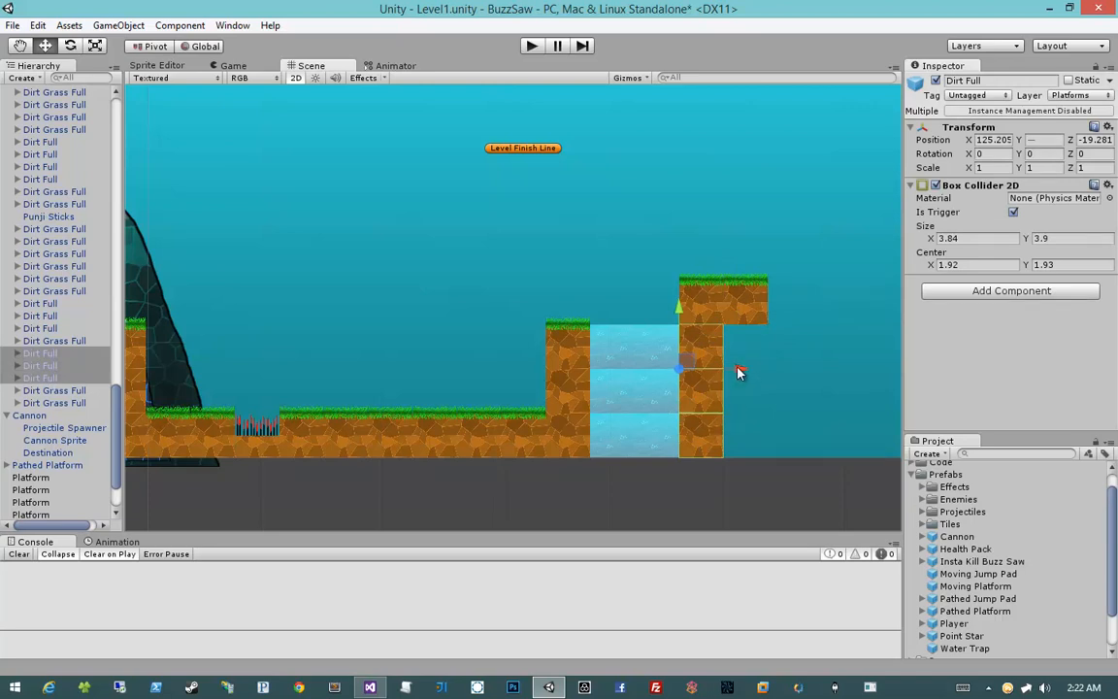
{"action": "key", "text": "ctrl+d"}
{"action": "left_click_drag", "start_coordinate": [737, 464], "coordinate": [750, 442]}
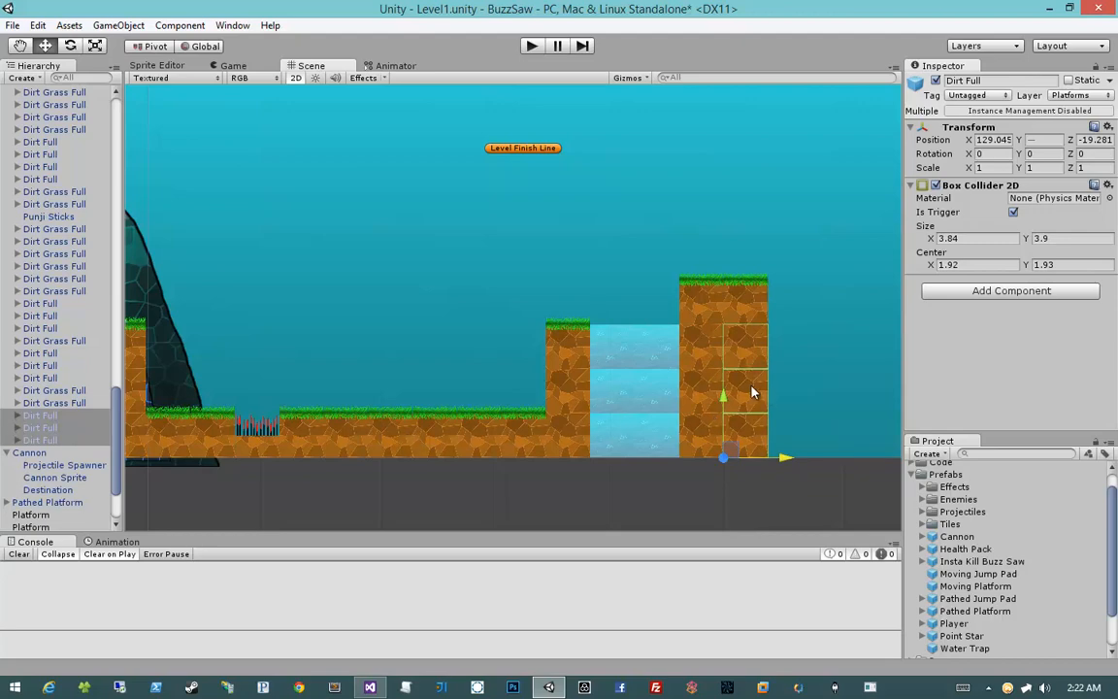
{"action": "left_click", "coordinate": [718, 350]}
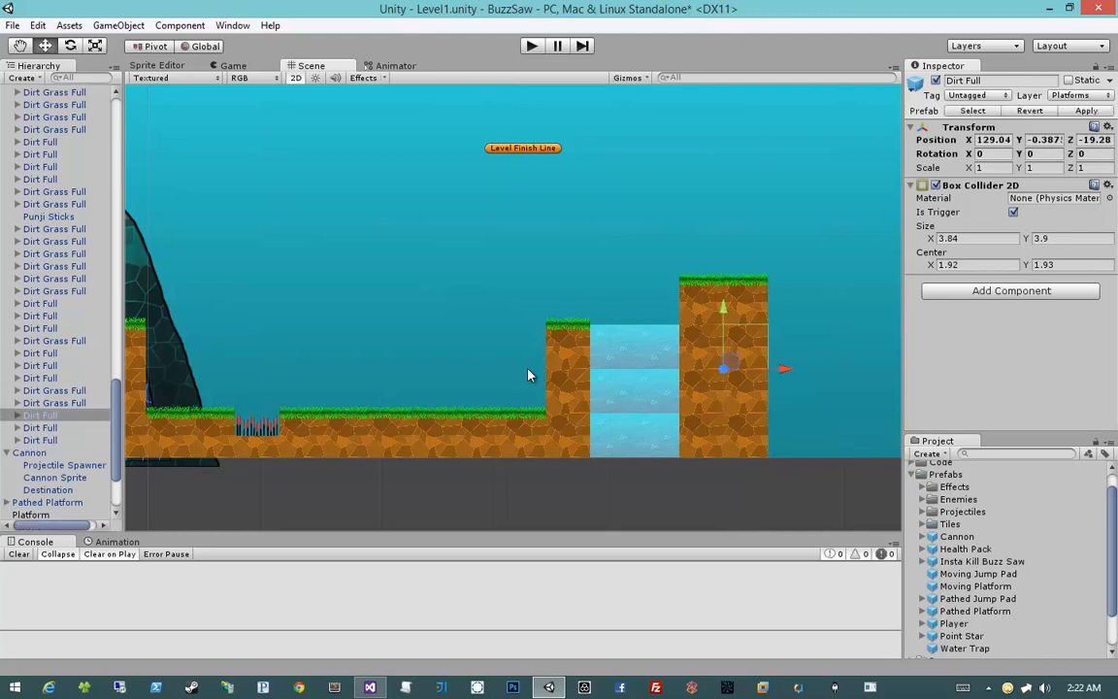
Delete the top Dirt Full tile of the pillar standing beneath the star on the stepped hill
{"action": "scroll", "coordinate": [431, 365], "scroll_direction": "down", "scroll_amount": 3}
{"action": "middle_click_drag", "start_coordinate": [431, 365], "coordinate": [654, 369]}
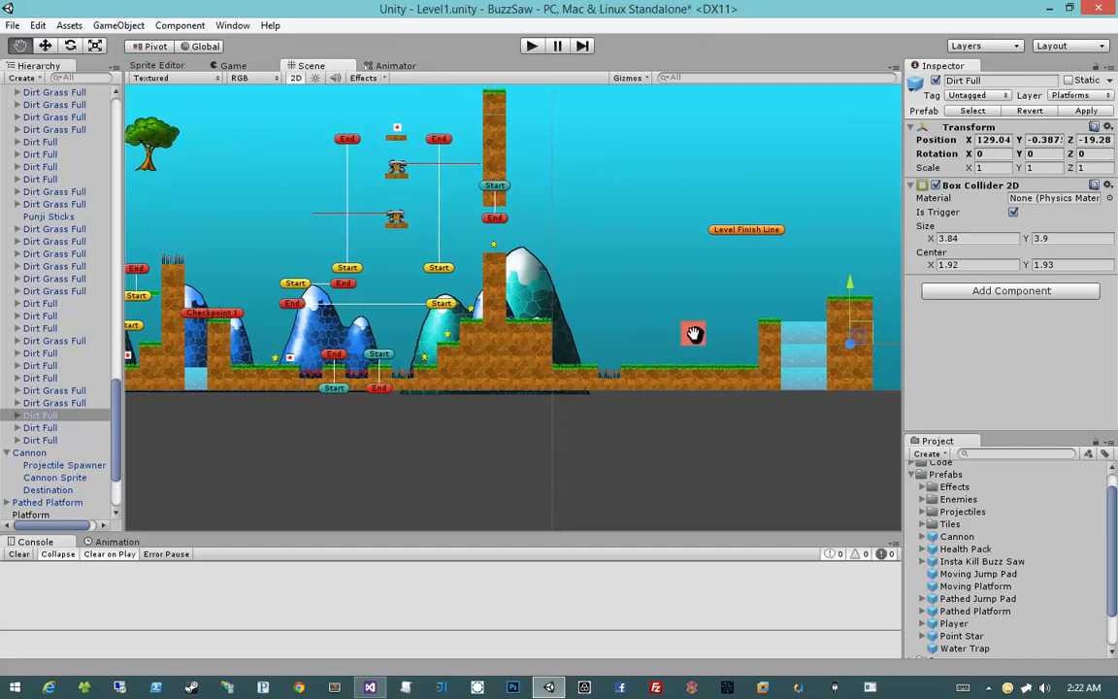
{"action": "middle_click_drag", "start_coordinate": [694, 332], "coordinate": [787, 351]}
{"action": "mouse_move", "coordinate": [617, 351]}
{"action": "middle_mouse_down"}
{"action": "mouse_move", "coordinate": [687, 351]}
{"action": "mouse_move", "coordinate": [604, 355]}
{"action": "middle_mouse_up"}
{"action": "left_click", "coordinate": [610, 365]}
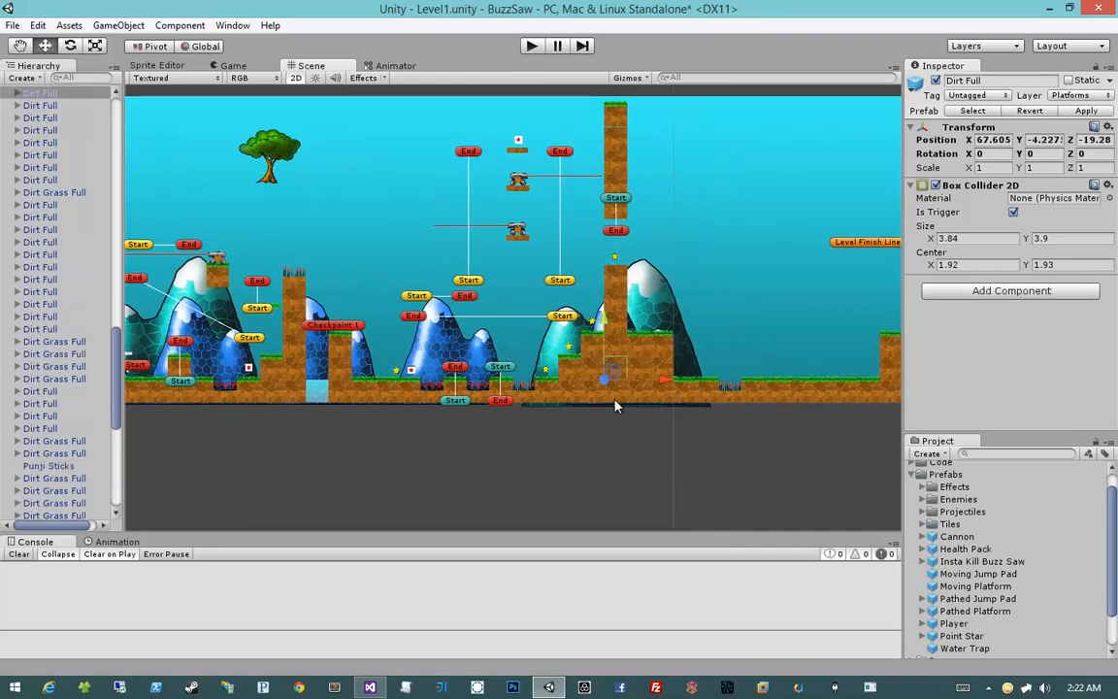
{"action": "left_click", "coordinate": [613, 398]}
{"action": "left_click", "coordinate": [638, 387]}
{"action": "left_click", "coordinate": [639, 369]}
{"action": "left_click", "coordinate": [671, 316]}
{"action": "scroll", "coordinate": [673, 322], "scroll_direction": "up", "scroll_amount": 5}
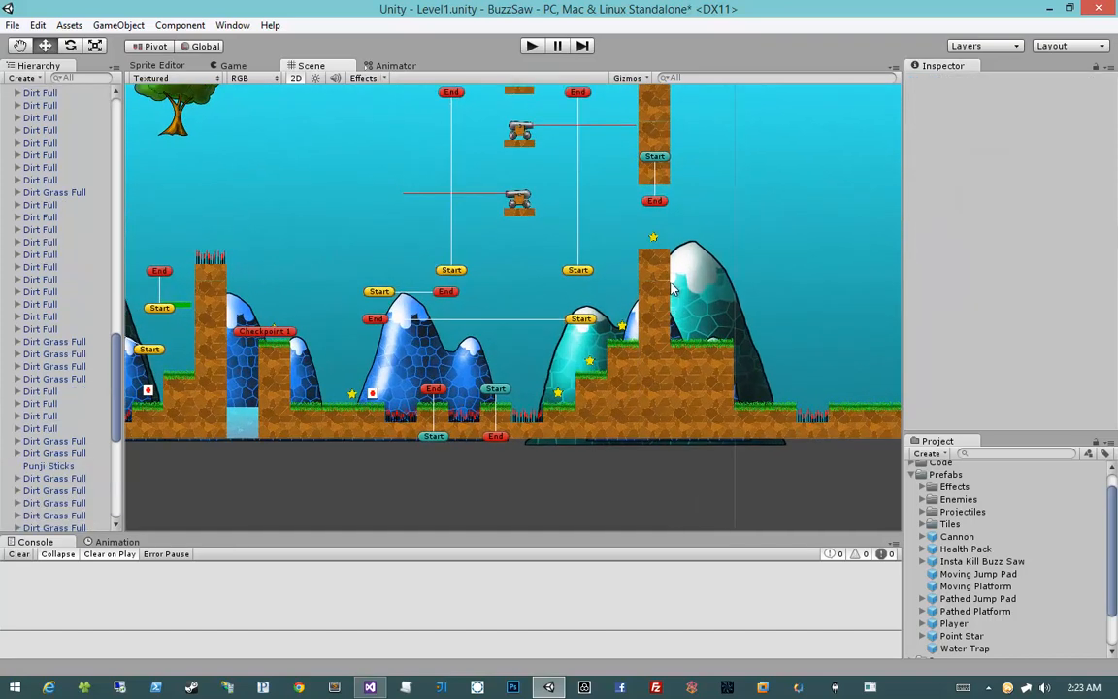
{"action": "middle_click_drag", "start_coordinate": [748, 281], "coordinate": [544, 282]}
{"action": "left_click", "coordinate": [497, 247]}
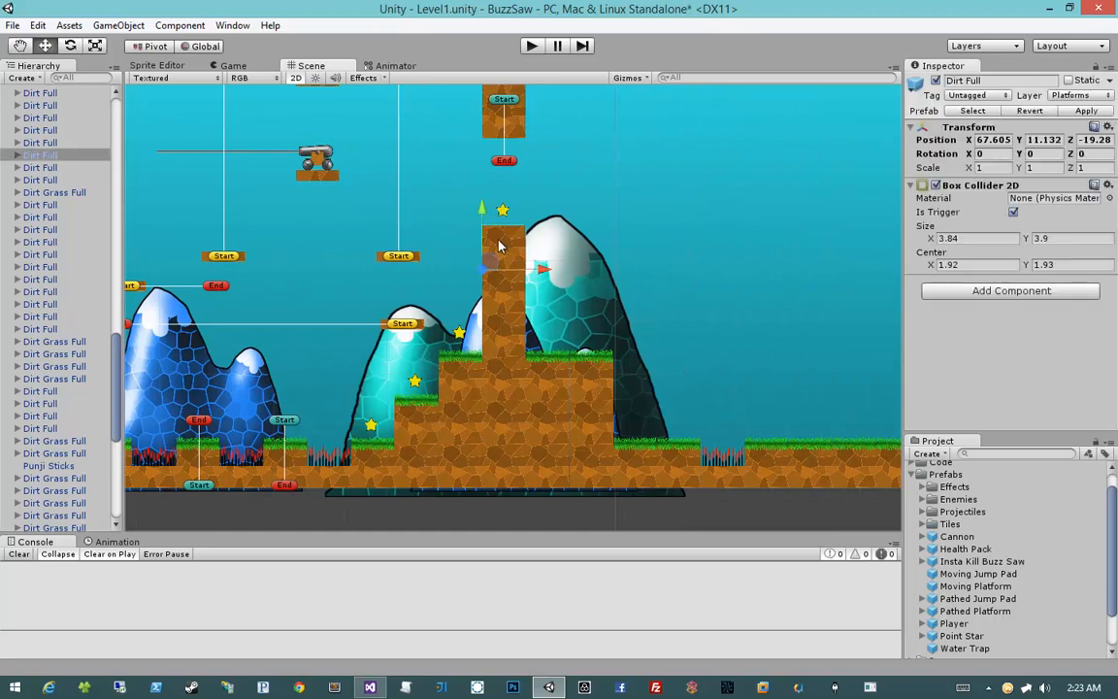
{"action": "key", "text": "Delete"}
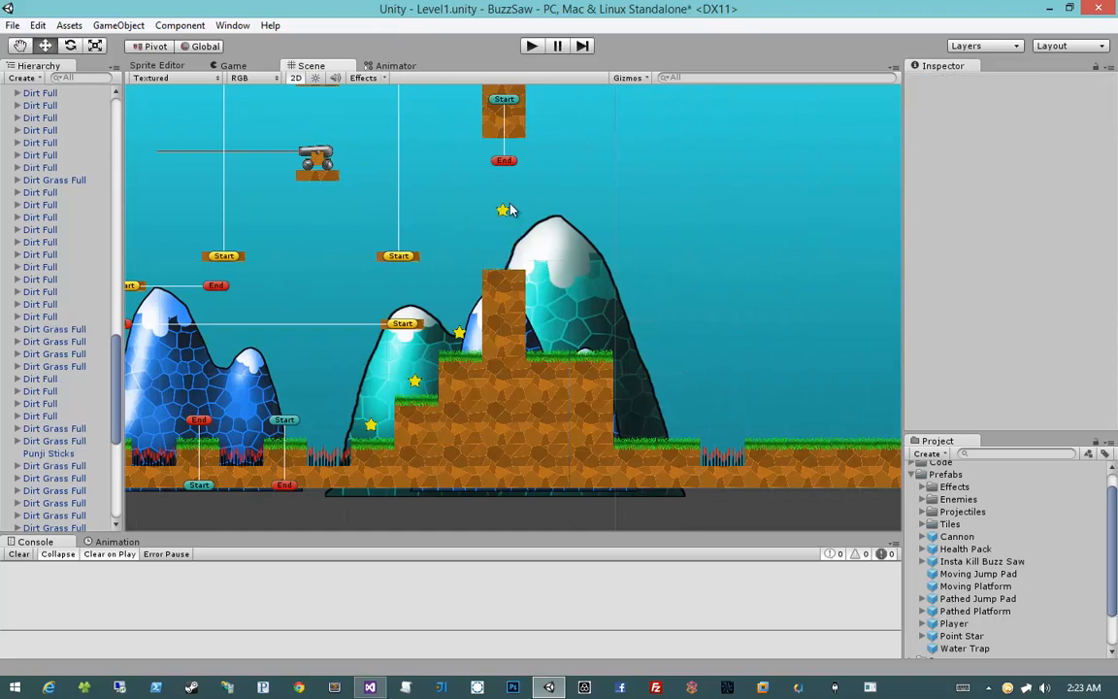
Duplicate a Dirt Grass Full tile from the stepped hill and place it as the cap of the shortened pillar
{"action": "left_click", "coordinate": [539, 393]}
{"action": "left_click_drag", "start_coordinate": [540, 393], "coordinate": [497, 257]}
{"action": "left_click", "coordinate": [642, 514]}
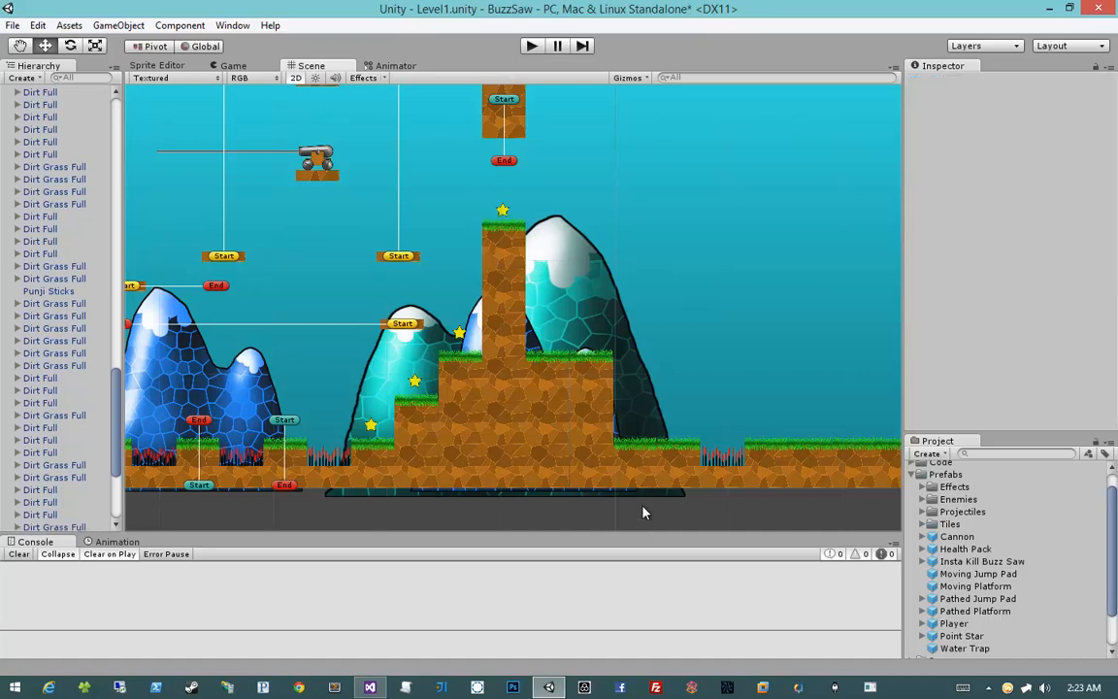
Build a two-tile-high step beyond the tall block from a duplicated Dirt Grass Full tile with a Dirt Full tile beneath it
{"action": "middle_click_drag", "start_coordinate": [823, 393], "coordinate": [544, 380]}
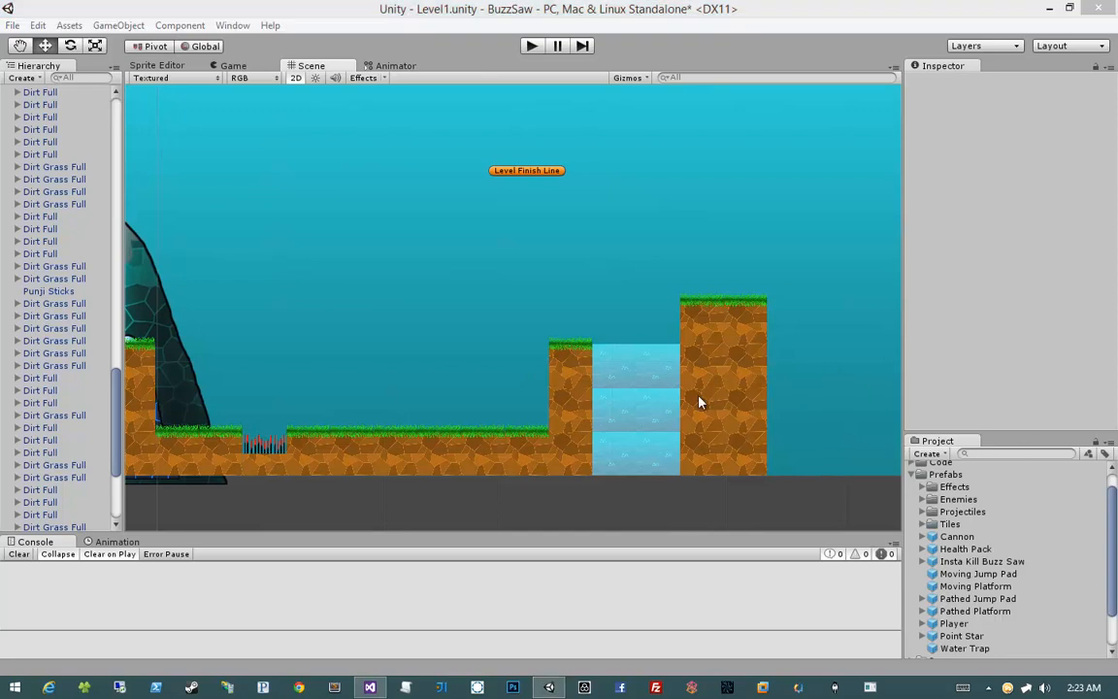
{"action": "left_click", "coordinate": [751, 374]}
{"action": "middle_click_drag", "start_coordinate": [825, 374], "coordinate": [752, 355]}
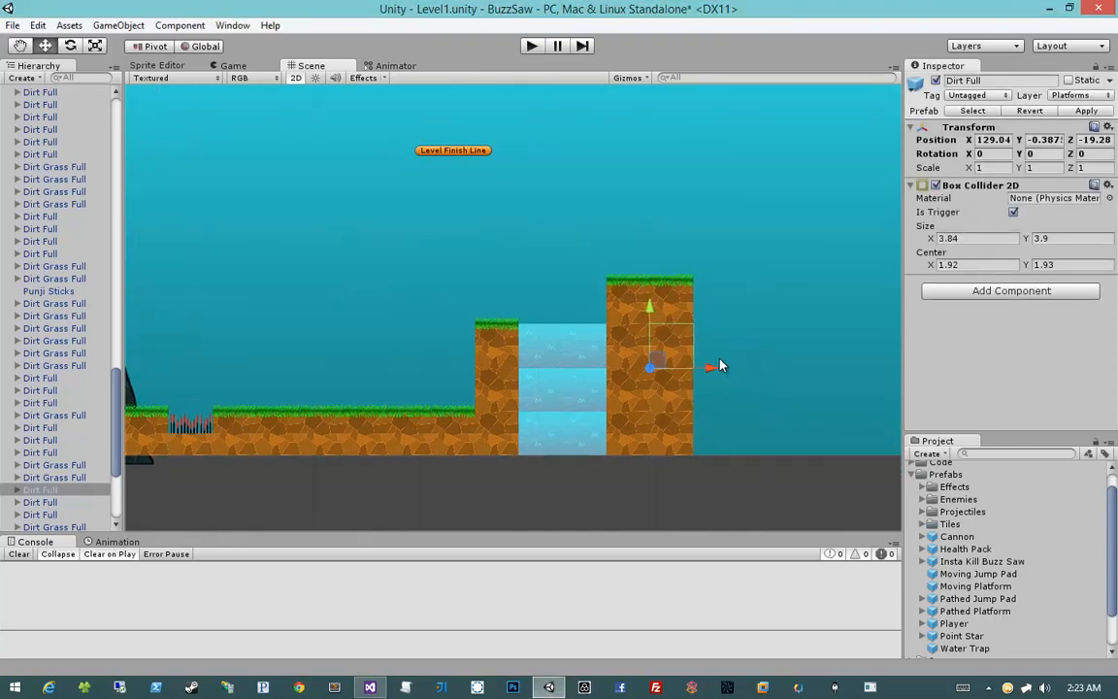
{"action": "left_click", "coordinate": [666, 342]}
{"action": "left_click", "coordinate": [679, 389]}
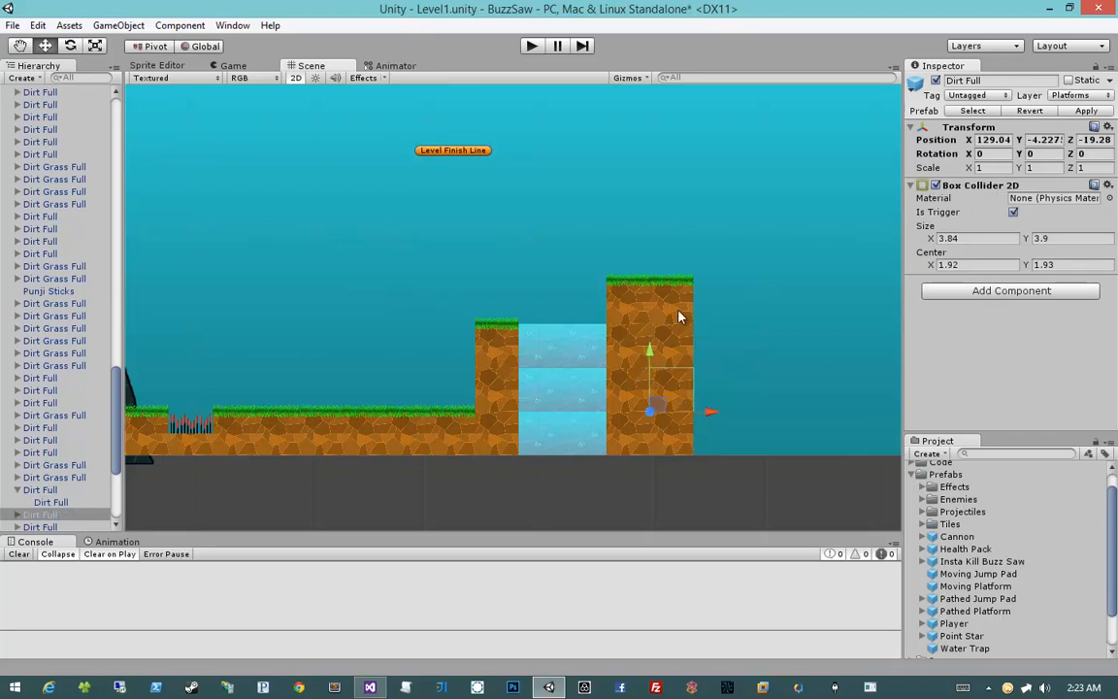
{"action": "left_click", "coordinate": [677, 310]}
{"action": "key", "text": "ctrl+d"}
{"action": "left_click_drag", "start_coordinate": [664, 315], "coordinate": [762, 414]}
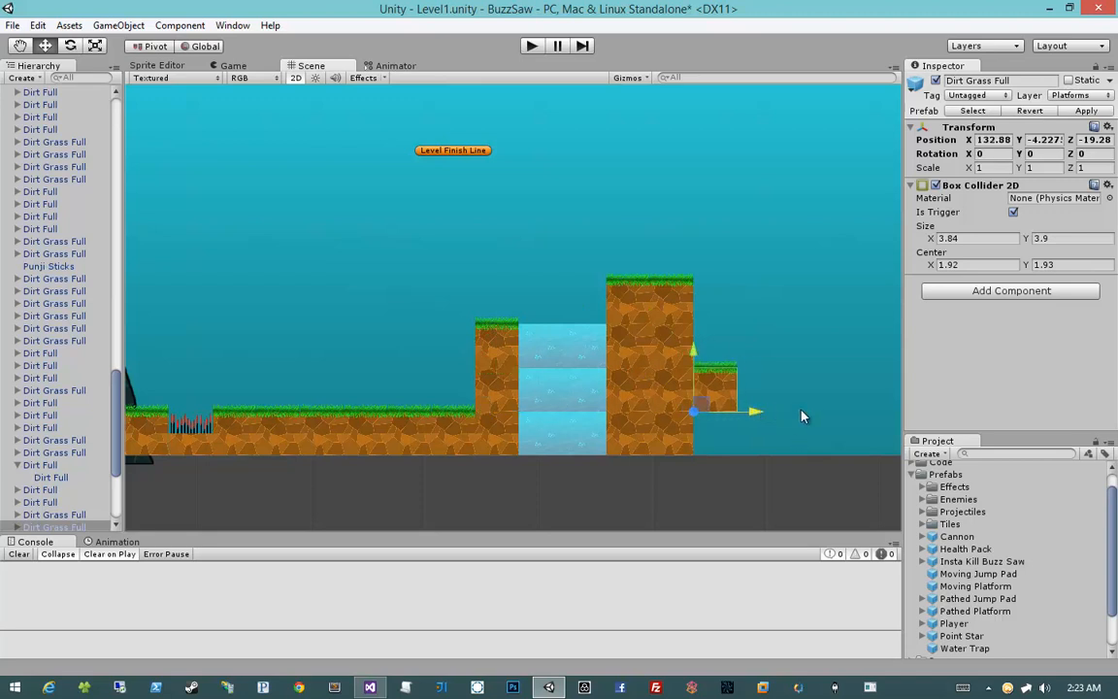
{"action": "middle_click_drag", "start_coordinate": [653, 469], "coordinate": [601, 460]}
{"action": "left_click", "coordinate": [604, 437]}
{"action": "key", "text": "ctrl+d"}
{"action": "left_click_drag", "start_coordinate": [658, 448], "coordinate": [705, 451]}
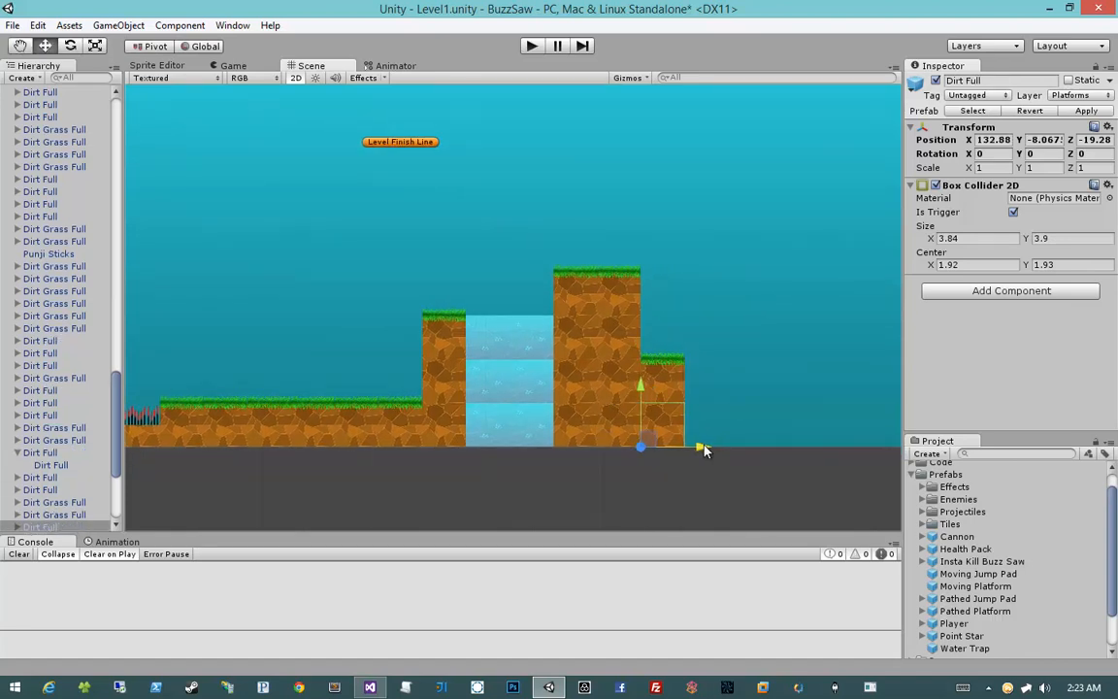
Duplicate the step's Dirt Grass Full tile to lay three ground-level grass tiles beyond the step
{"action": "middle_click_drag", "start_coordinate": [716, 437], "coordinate": [667, 427]}
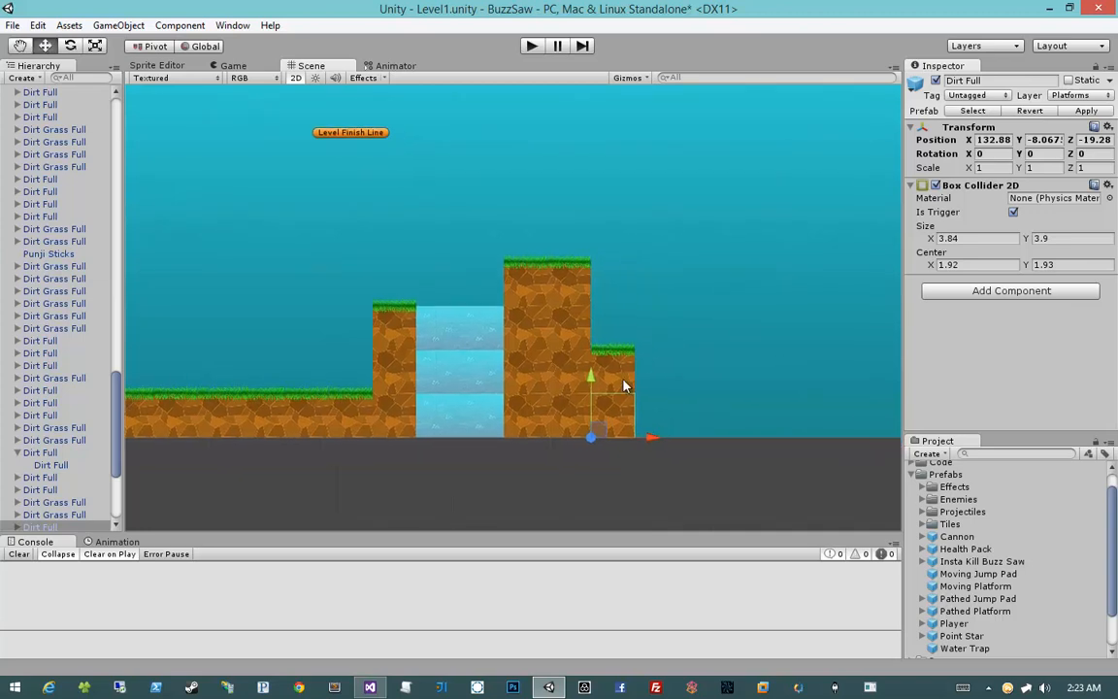
{"action": "left_click", "coordinate": [599, 389]}
{"action": "key", "text": "ctrl+d"}
{"action": "left_click_drag", "start_coordinate": [598, 388], "coordinate": [641, 437]}
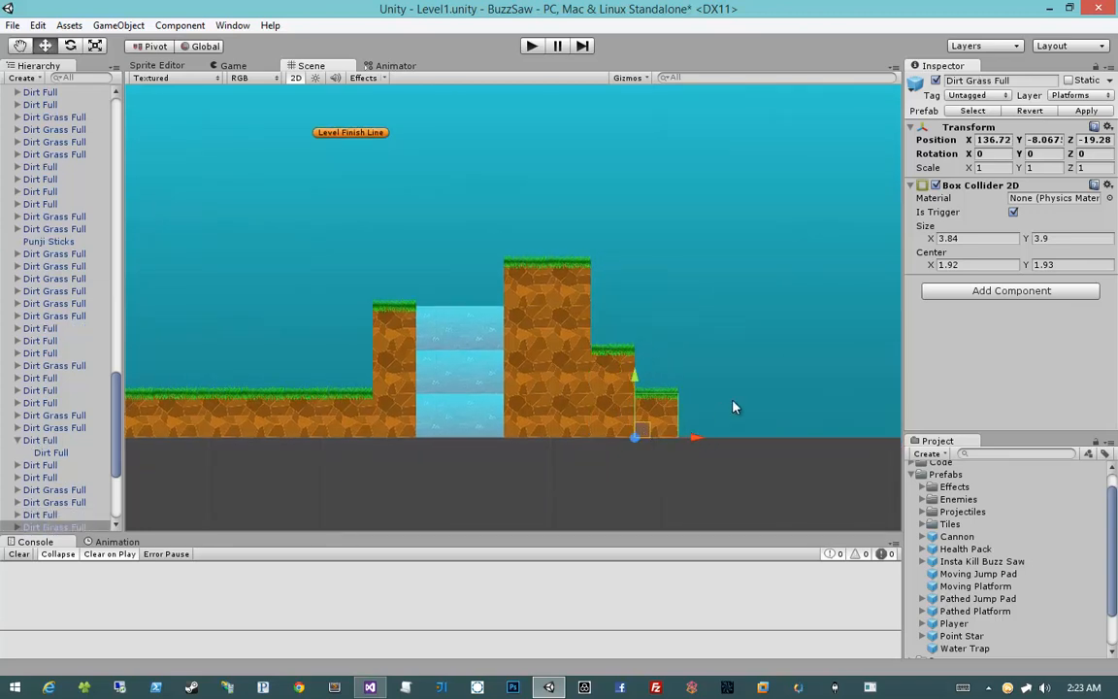
{"action": "middle_click_drag", "start_coordinate": [731, 404], "coordinate": [655, 396]}
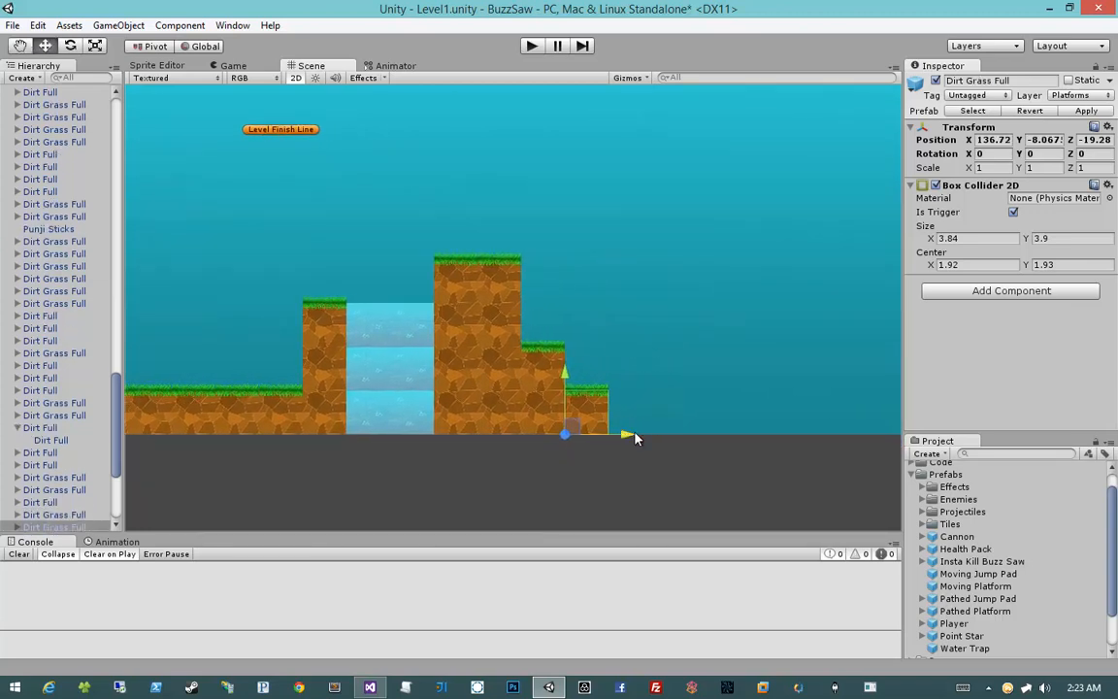
{"action": "left_click_drag", "start_coordinate": [627, 435], "coordinate": [712, 437]}
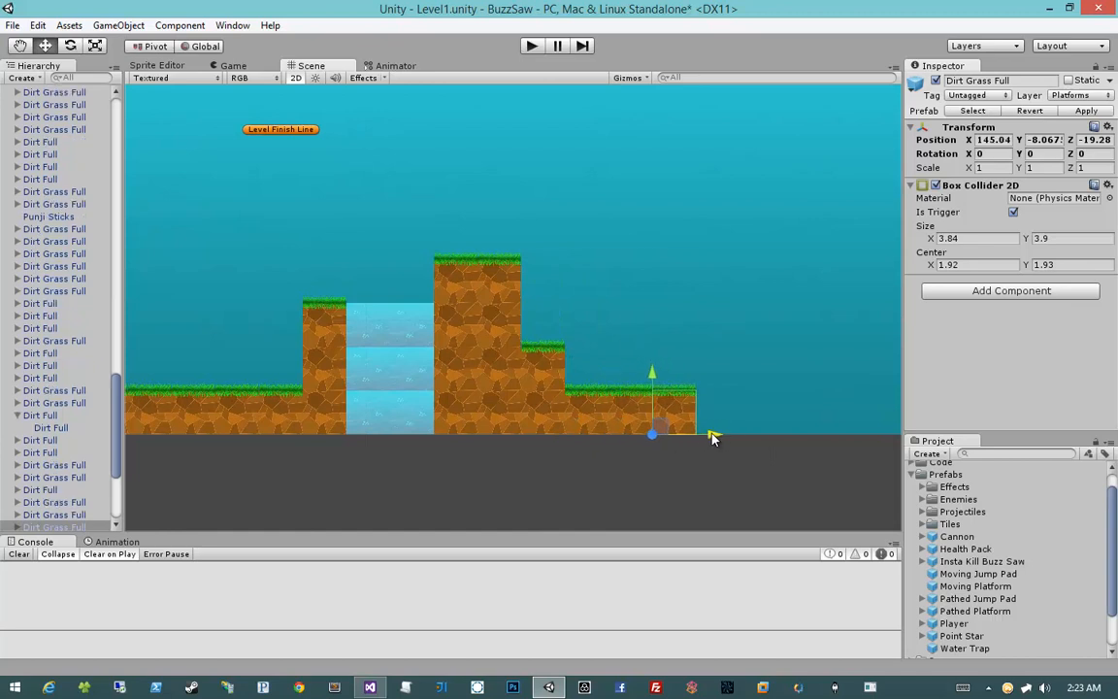
{"action": "middle_click_drag", "start_coordinate": [750, 422], "coordinate": [713, 421]}
Place a two-tile Dirt Full column after the three grass tiles, followed by one ground-level Dirt Grass Full copy
{"action": "left_click", "coordinate": [448, 408]}
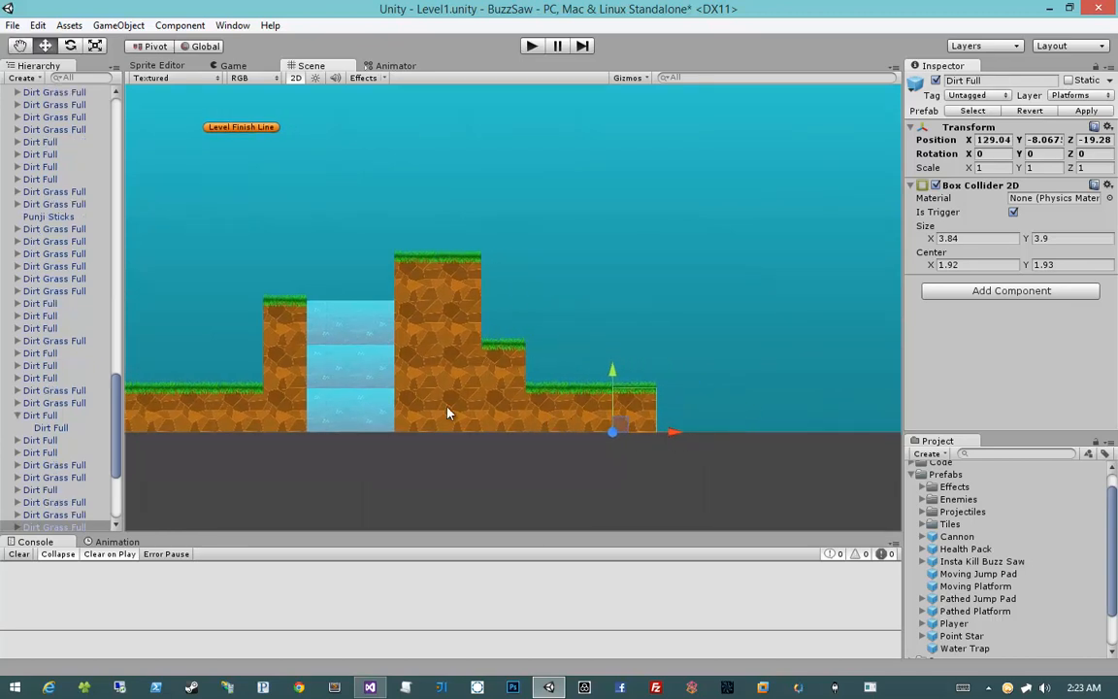
{"action": "left_click", "coordinate": [457, 371], "text": "ctrl"}
{"action": "left_click_drag", "start_coordinate": [500, 396], "coordinate": [719, 396]}
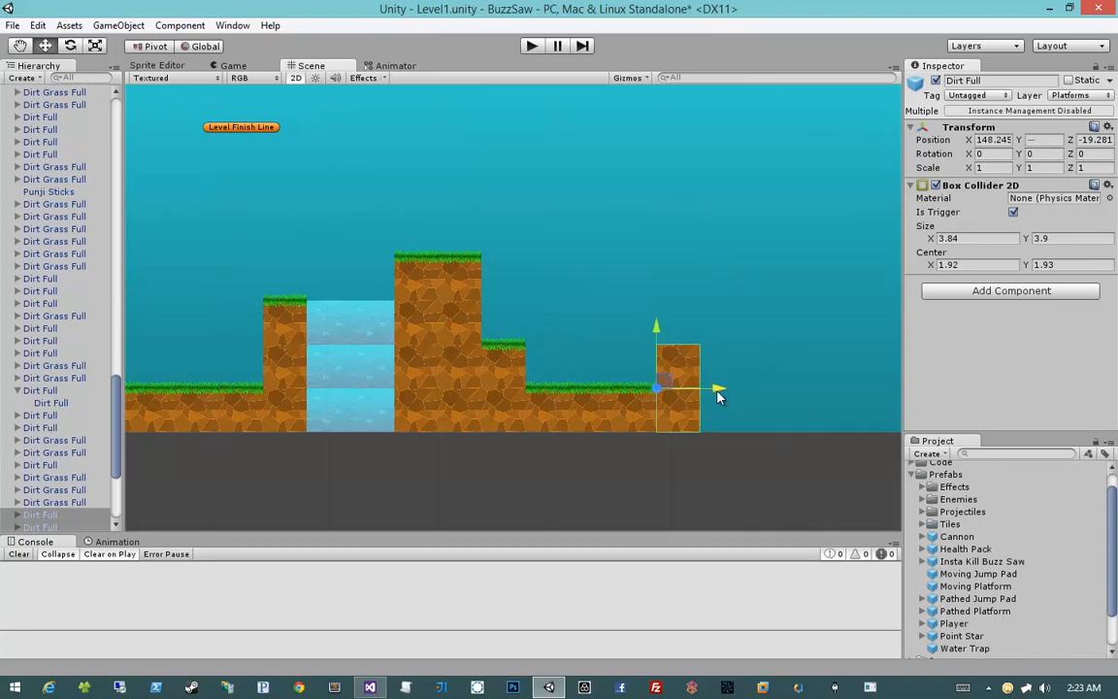
{"action": "left_click", "coordinate": [739, 469]}
{"action": "scroll", "coordinate": [981, 587], "scroll_direction": "down", "scroll_amount": 2}
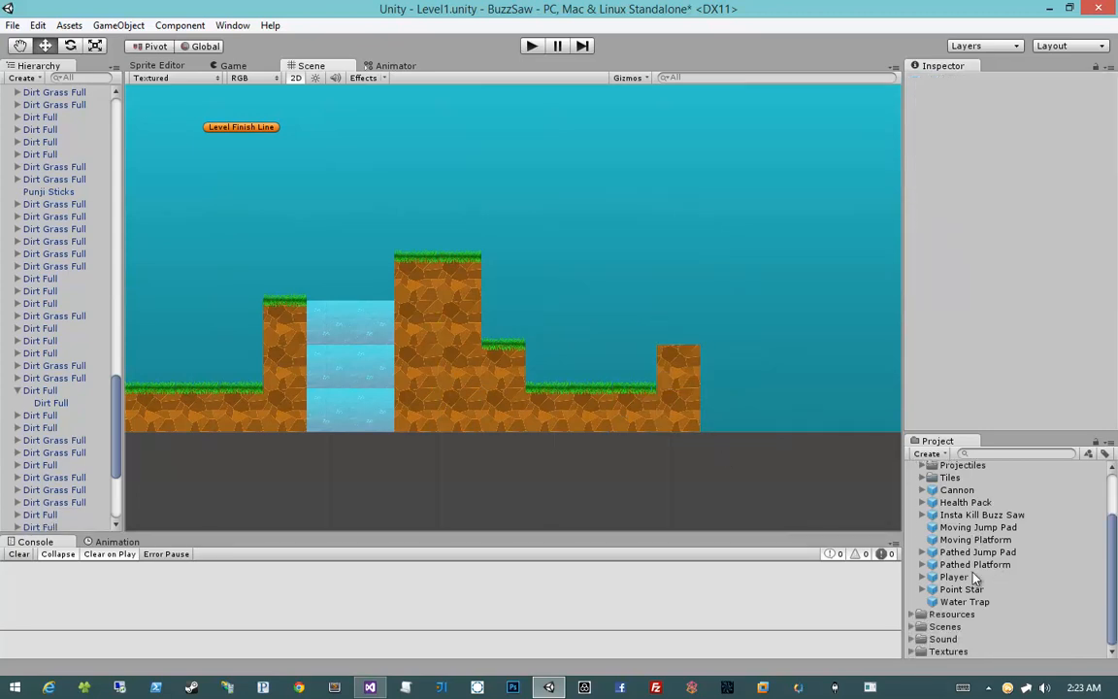
{"action": "left_click", "coordinate": [649, 394]}
{"action": "key", "text": "ctrl+d"}
{"action": "left_click_drag", "start_coordinate": [669, 432], "coordinate": [758, 442]}
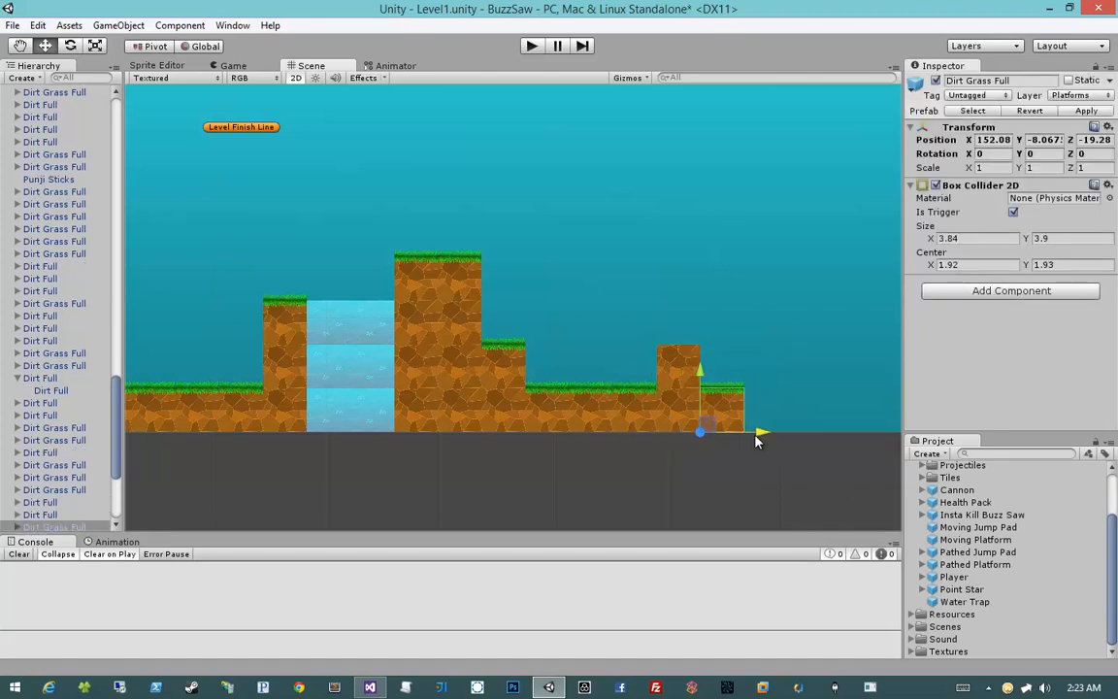
Duplicate the tall block's three Dirt Full tiles beyond the last grass tile and raise the new column to four tiles
{"action": "left_click", "coordinate": [410, 415]}
{"action": "left_click", "coordinate": [422, 371], "text": "ctrl"}
{"action": "left_click", "coordinate": [421, 316], "text": "ctrl"}
{"action": "key", "text": "ctrl+d"}
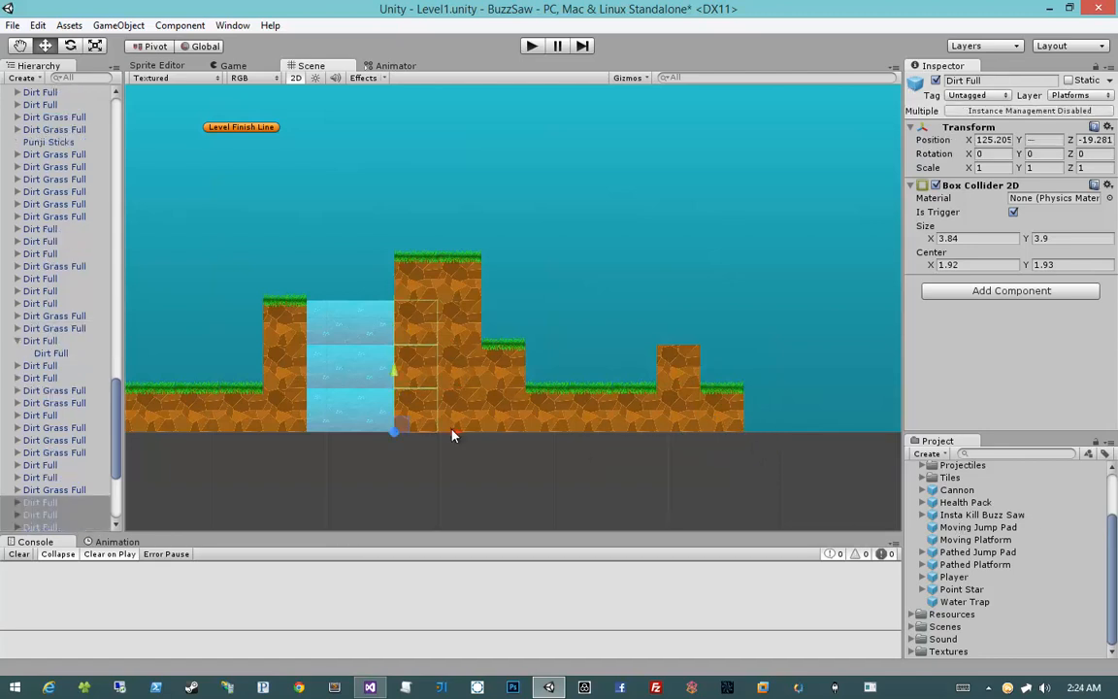
{"action": "left_click_drag", "start_coordinate": [452, 434], "coordinate": [801, 432]}
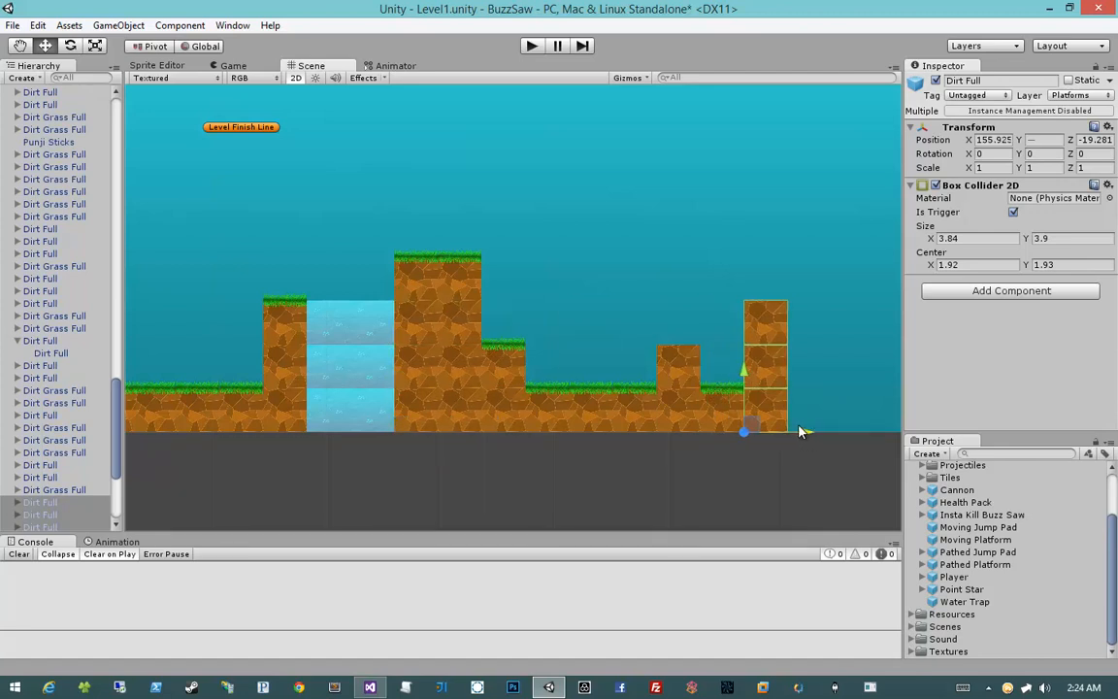
{"action": "left_click", "coordinate": [763, 325]}
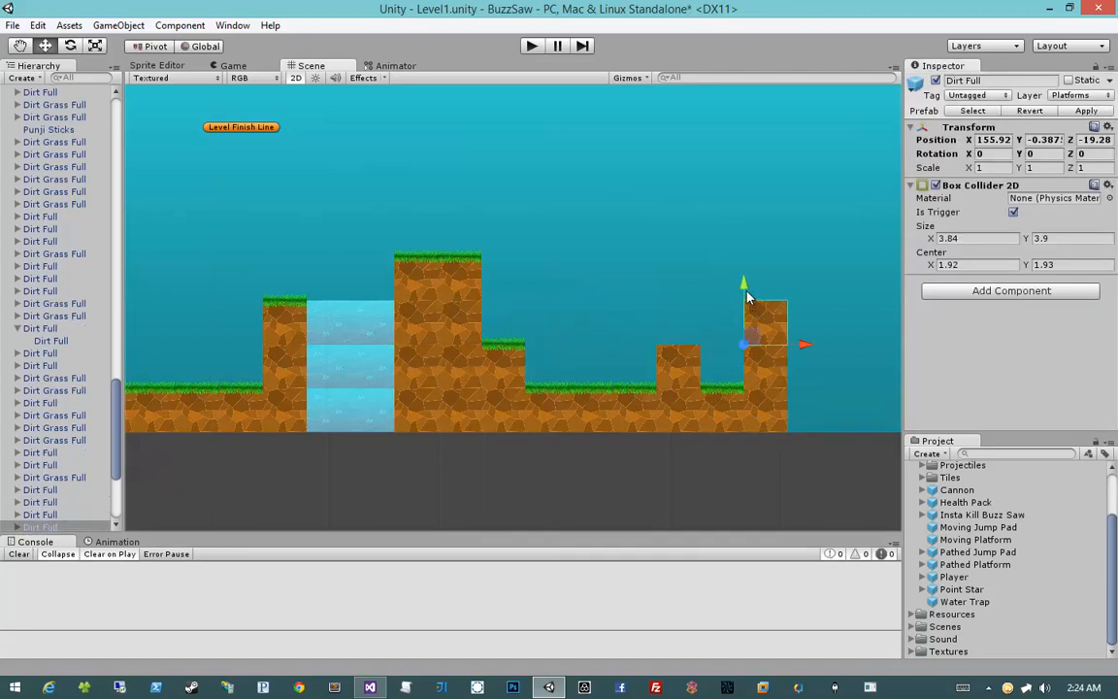
{"action": "left_click_drag", "start_coordinate": [748, 296], "coordinate": [746, 252]}
Cap the tall dirt column at the level's far end with a duplicate of the step's Dirt Grass Full tile
{"action": "left_click", "coordinate": [495, 364]}
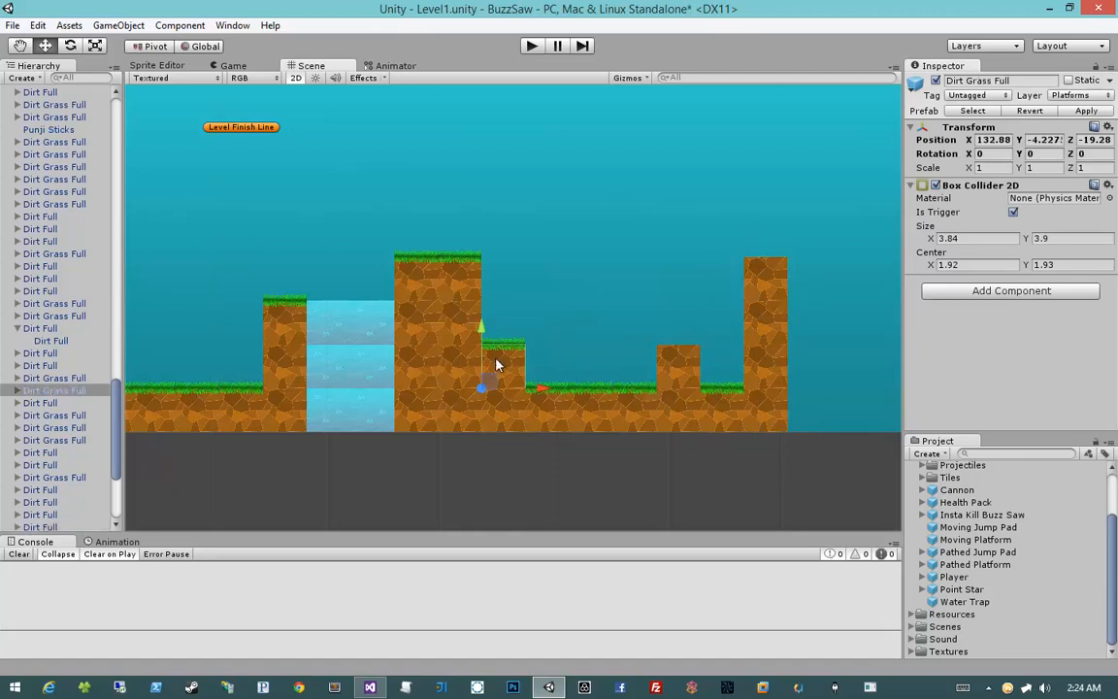
{"action": "left_click_drag", "start_coordinate": [491, 384], "coordinate": [758, 254]}
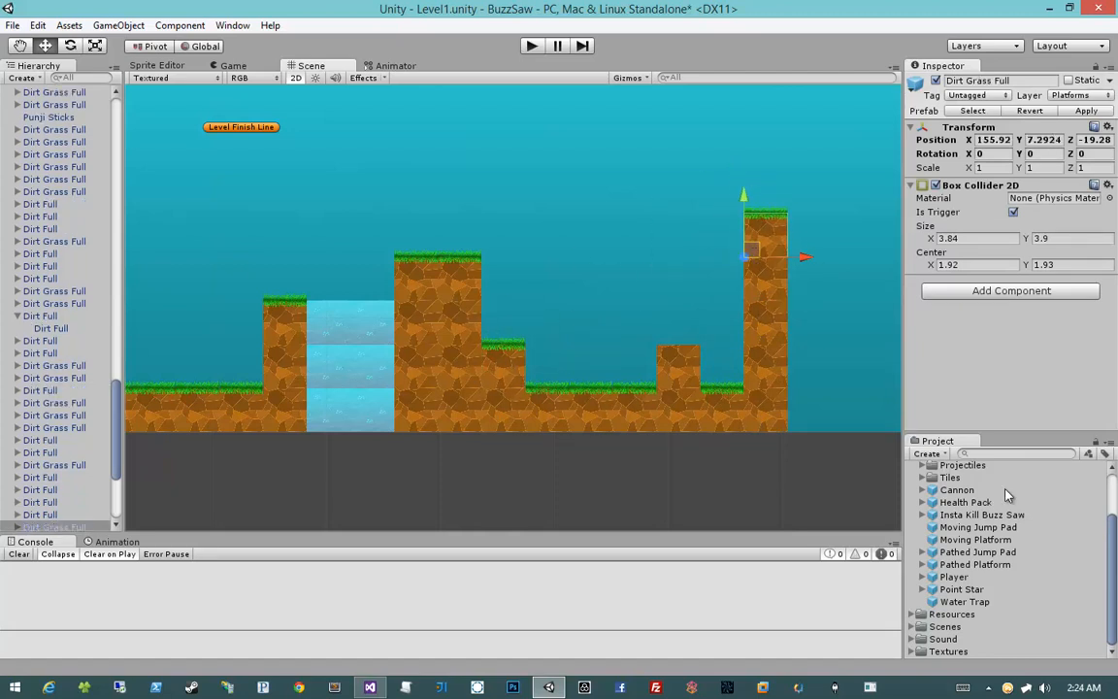
Place the Tube sprite from the main texture atlas on the grass tile before the tall end column, enlarged to a scale of about 1.86
{"action": "left_click", "coordinate": [915, 652]}
{"action": "left_click", "coordinate": [922, 652]}
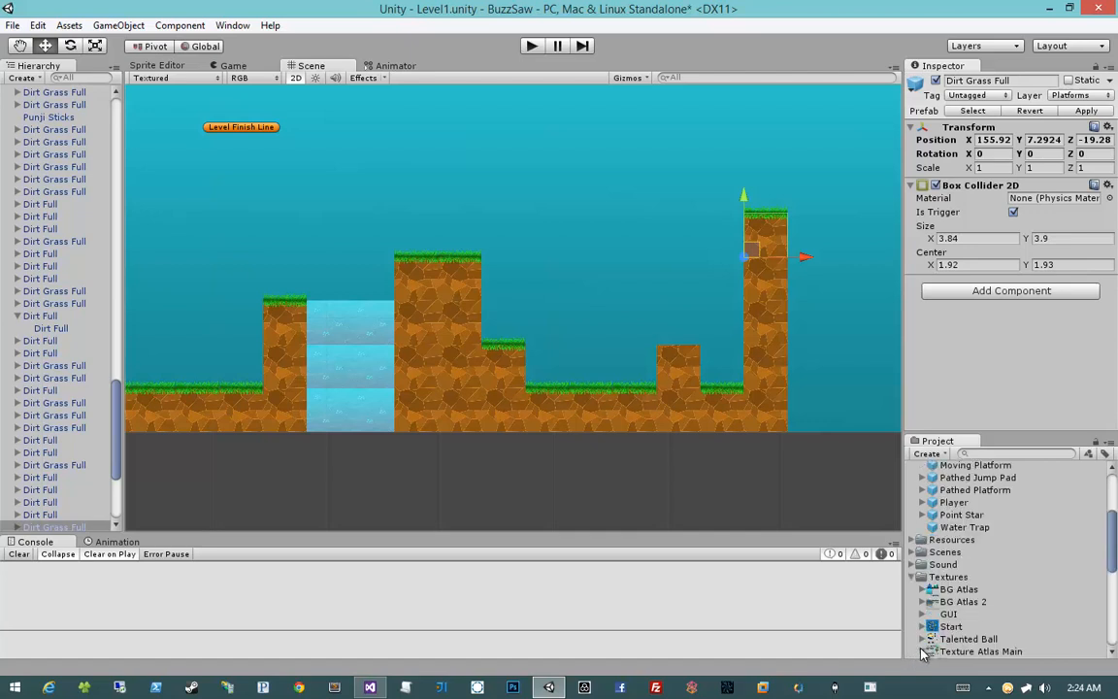
{"action": "scroll", "coordinate": [929, 631], "scroll_direction": "down", "scroll_amount": 5}
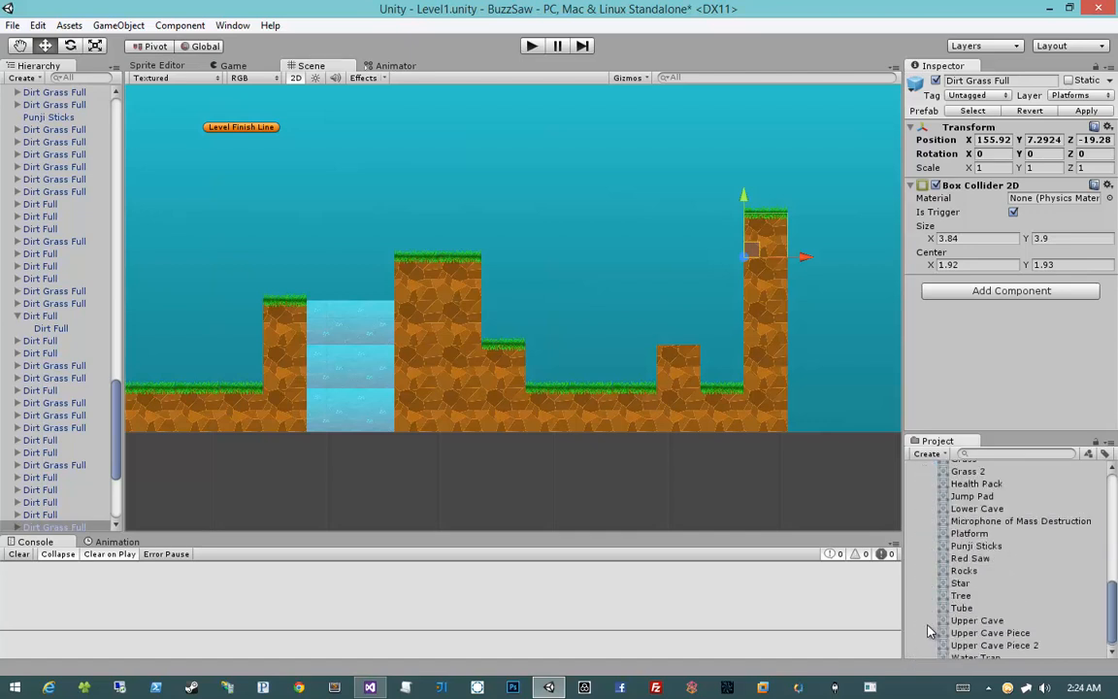
{"action": "scroll", "coordinate": [929, 631], "scroll_direction": "down", "scroll_amount": 1}
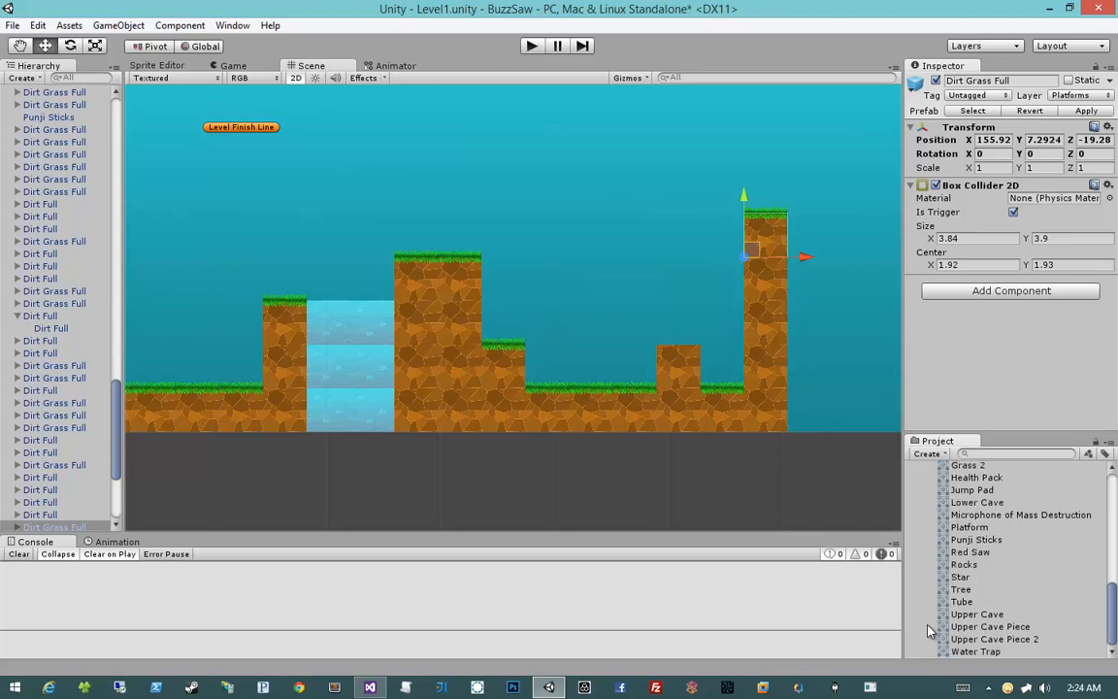
{"action": "left_click_drag", "start_coordinate": [964, 614], "coordinate": [721, 377]}
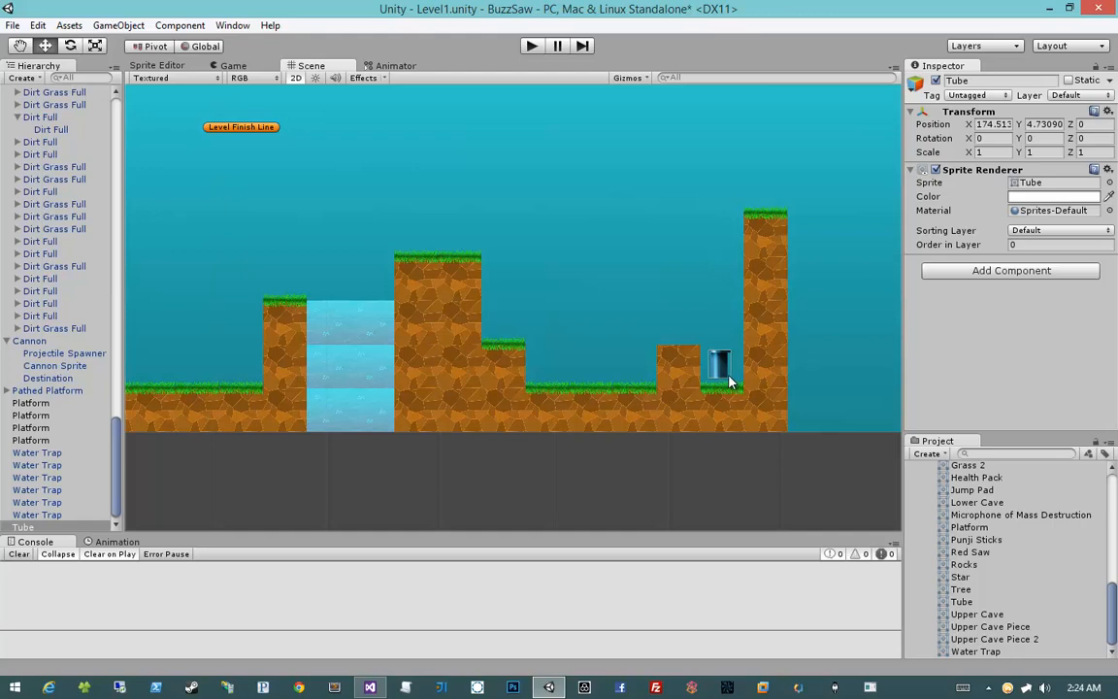
{"action": "key", "text": "r"}
{"action": "mouse_move", "coordinate": [724, 382]}
{"action": "left_mouse_down"}
{"action": "mouse_move", "coordinate": [704, 336]}
{"action": "mouse_move", "coordinate": [724, 388]}
{"action": "left_mouse_up"}
{"action": "key", "text": "w"}
{"action": "scroll", "coordinate": [718, 379], "scroll_direction": "up", "scroll_amount": 5}
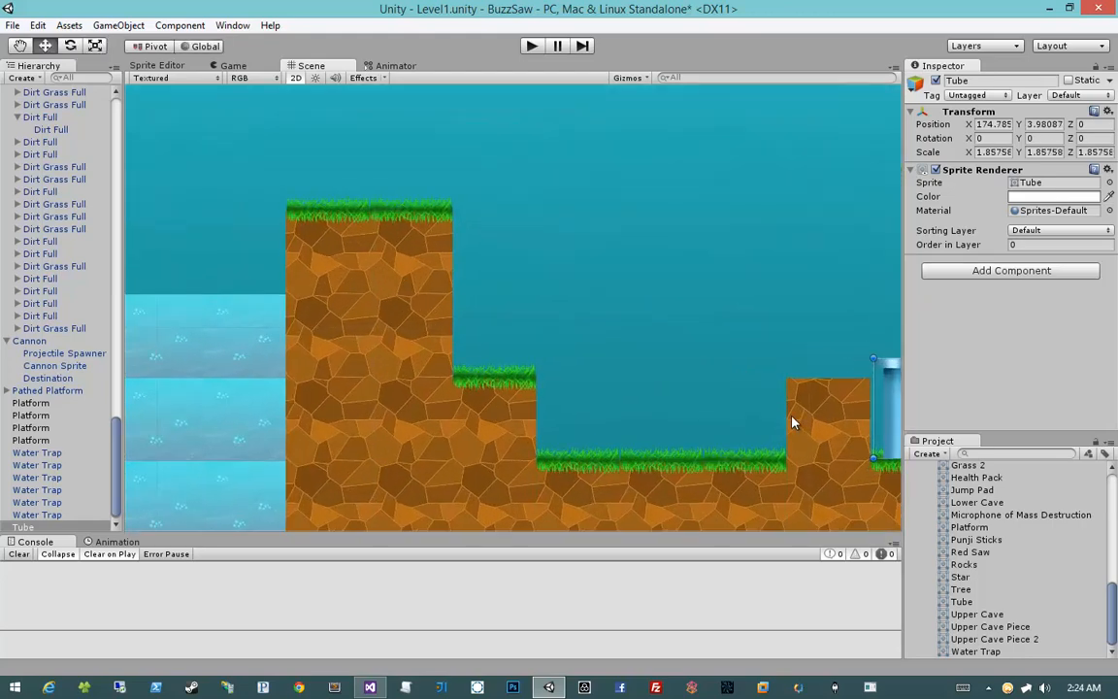
{"action": "left_click_drag", "start_coordinate": [651, 373], "coordinate": [650, 367]}
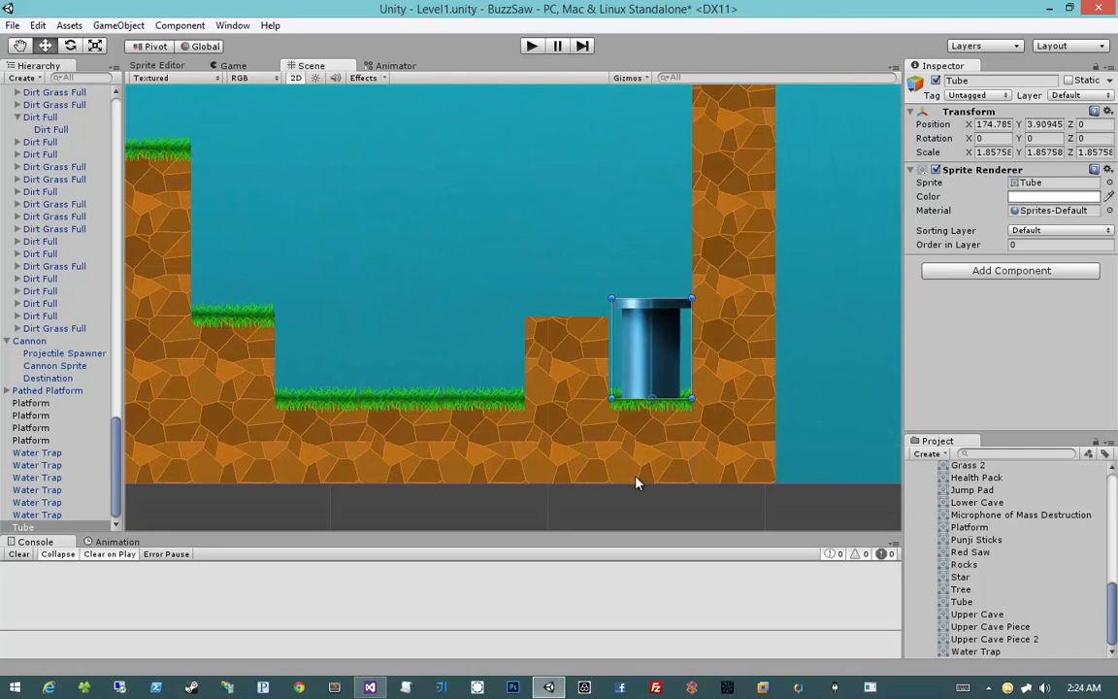
{"action": "left_click", "coordinate": [648, 516]}
Scale the tube down to about 1.49, centre it on its grass tile and save the scene
{"action": "scroll", "coordinate": [631, 481], "scroll_direction": "down", "scroll_amount": 5}
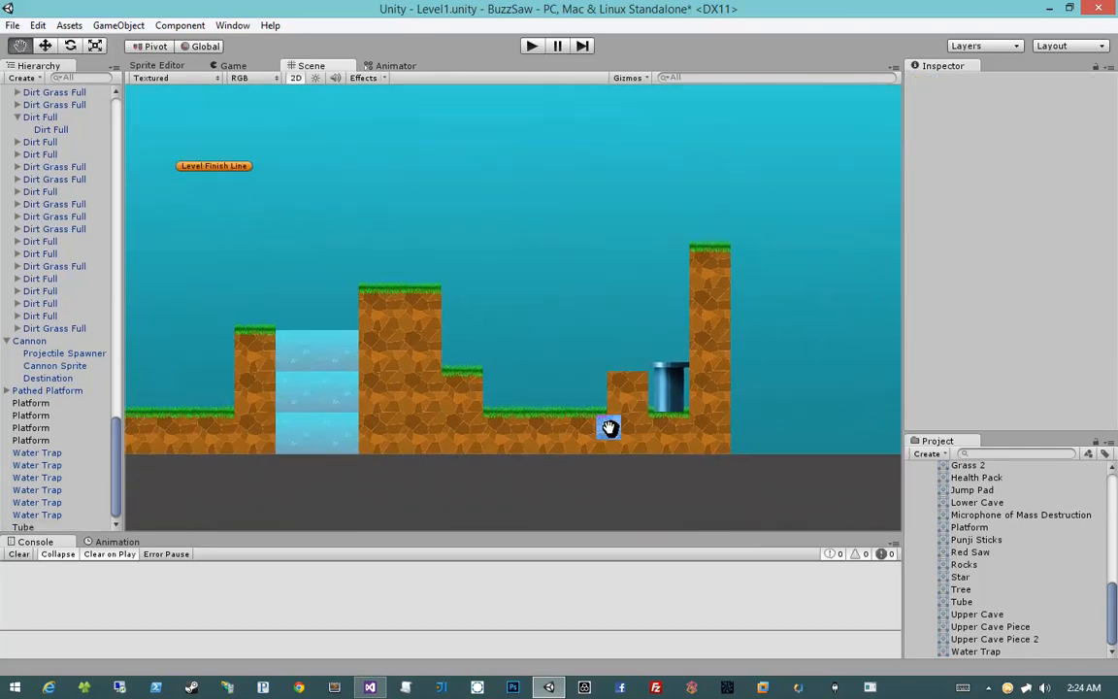
{"action": "left_click", "coordinate": [679, 407]}
{"action": "scroll", "coordinate": [658, 360], "scroll_direction": "up", "scroll_amount": 4}
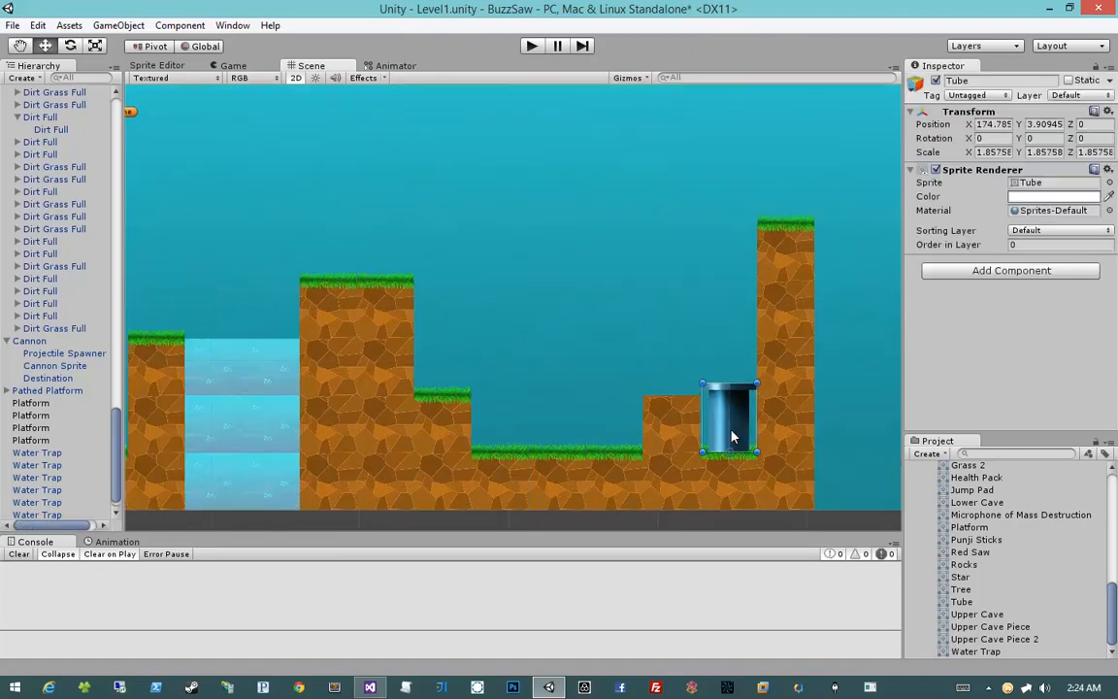
{"action": "key", "text": "q"}
{"action": "left_click_drag", "start_coordinate": [658, 360], "coordinate": [508, 273]}
{"action": "key", "text": "t"}
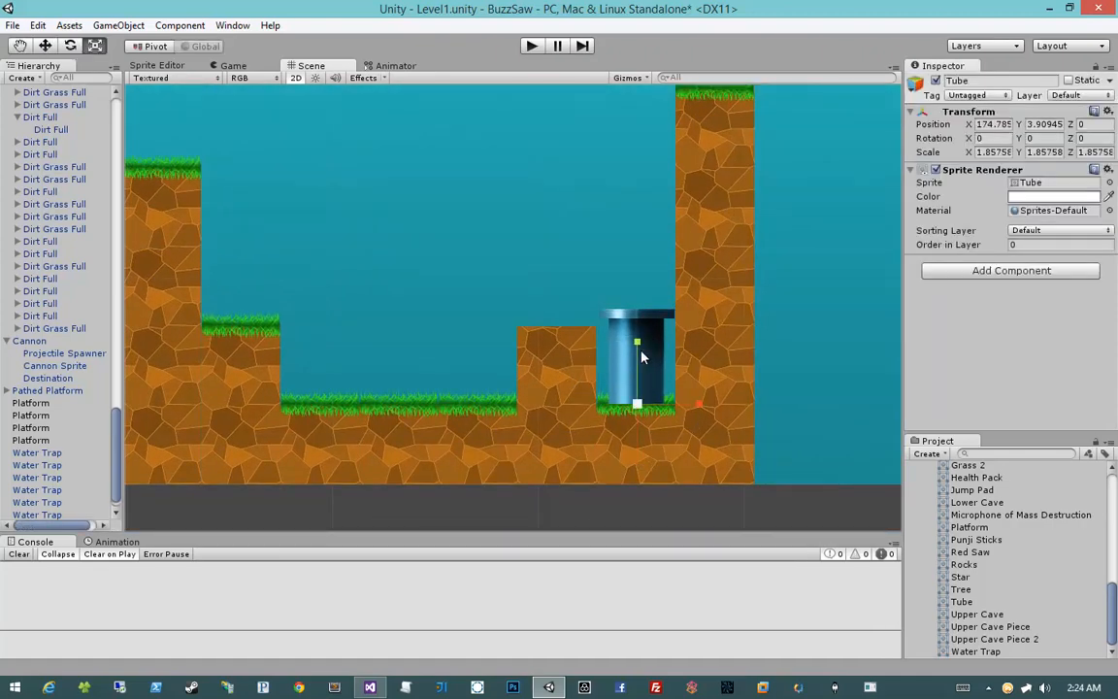
{"action": "left_click_drag", "start_coordinate": [636, 407], "coordinate": [626, 403]}
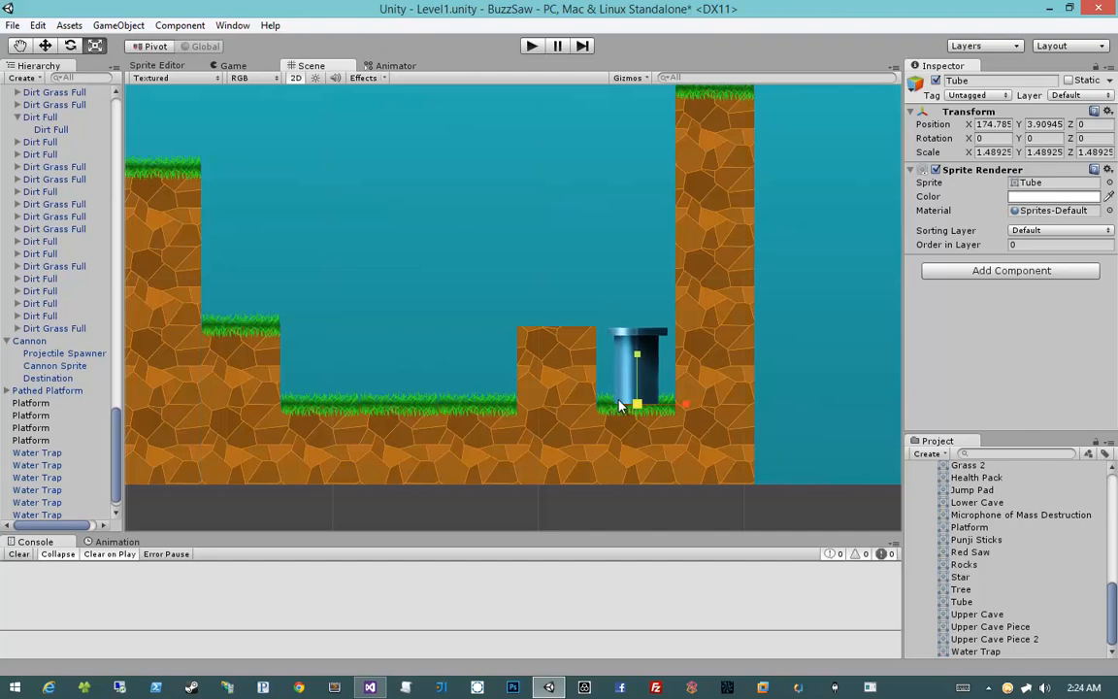
{"action": "key", "text": "w"}
{"action": "left_click", "coordinate": [799, 367]}
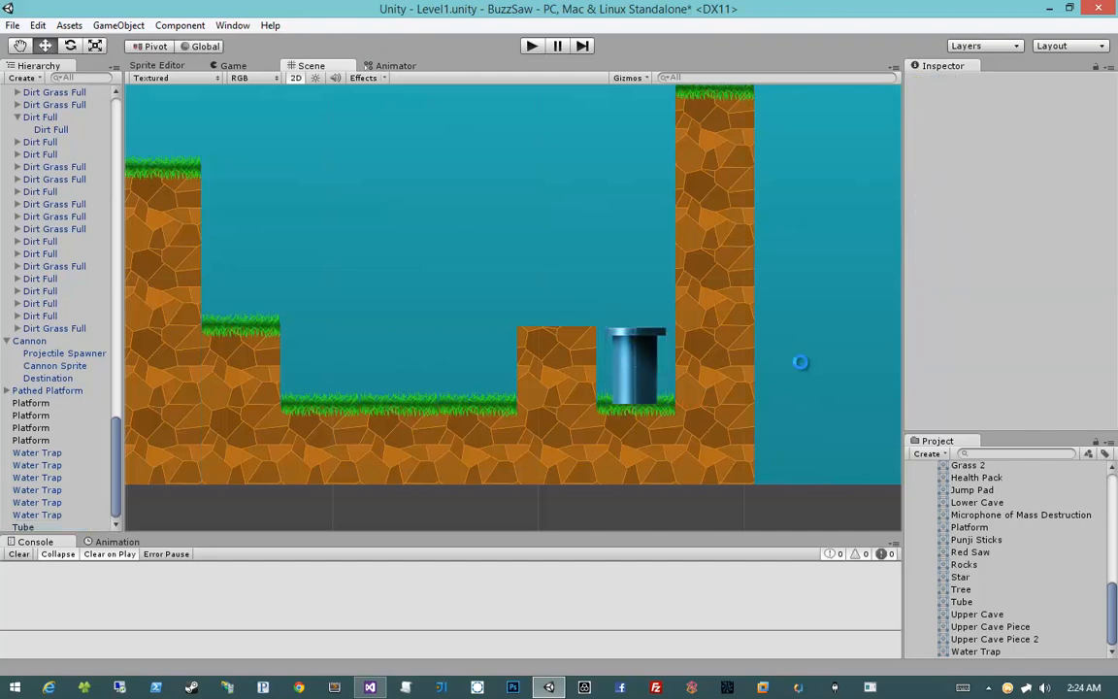
{"action": "key", "text": "ctrl+s"}
Add a Point Star prefab above the grass ledge just beyond the tall pillar with the star on top
{"action": "scroll", "coordinate": [677, 389], "scroll_direction": "down", "scroll_amount": 3}
{"action": "middle_click_drag", "start_coordinate": [519, 324], "coordinate": [628, 352]}
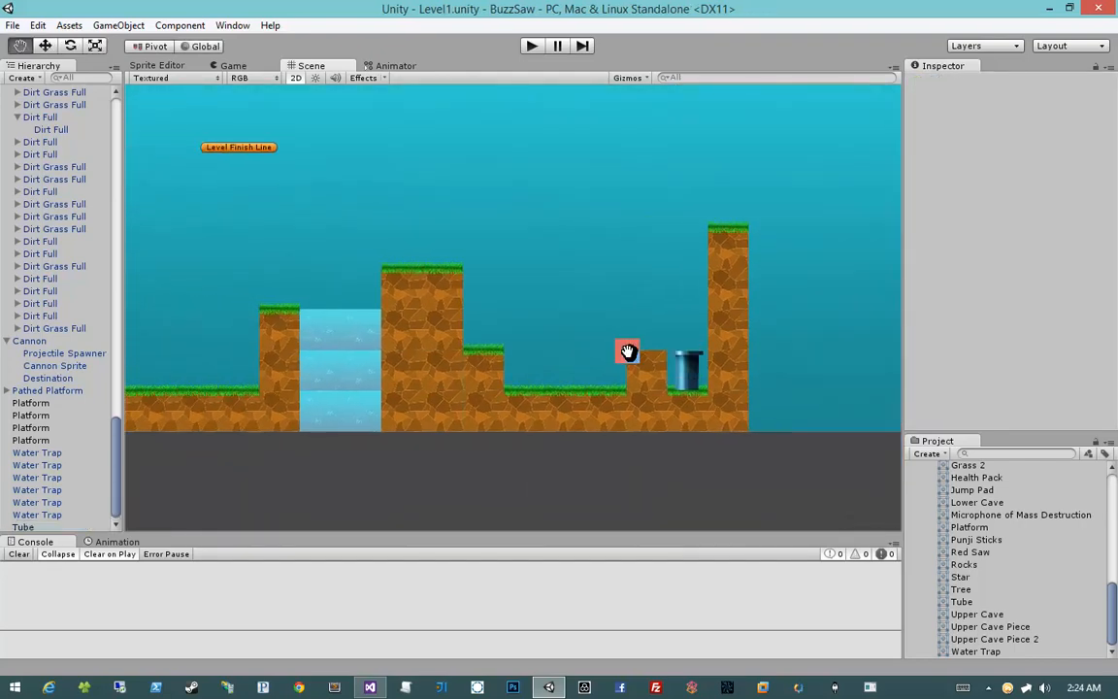
{"action": "middle_click_drag", "start_coordinate": [444, 357], "coordinate": [649, 342]}
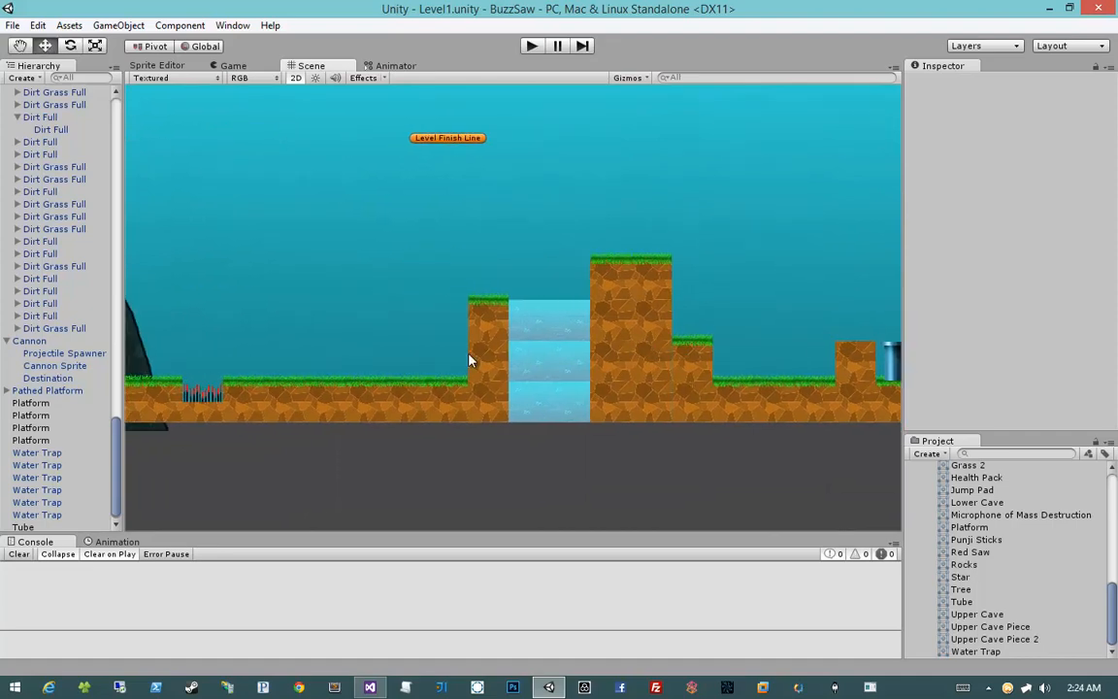
{"action": "middle_click_drag", "start_coordinate": [469, 354], "coordinate": [665, 360]}
{"action": "middle_click_drag", "start_coordinate": [439, 306], "coordinate": [494, 349]}
{"action": "scroll", "coordinate": [521, 346], "scroll_direction": "down", "scroll_amount": 1}
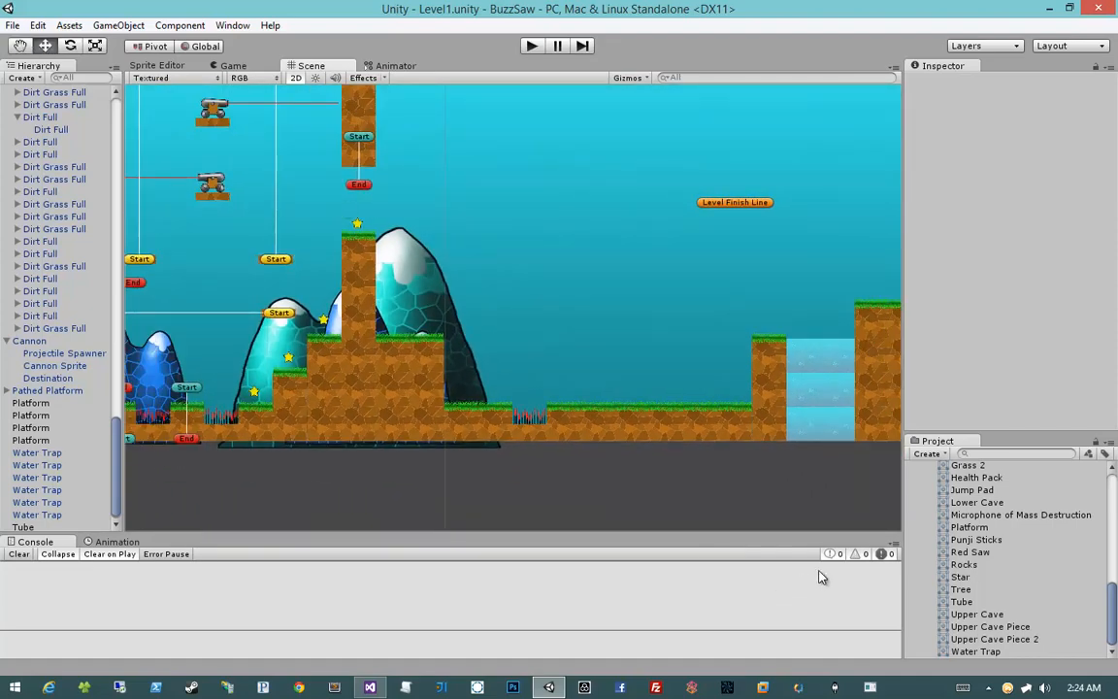
{"action": "scroll", "coordinate": [957, 569], "scroll_direction": "up", "scroll_amount": 5}
{"action": "scroll", "coordinate": [927, 601], "scroll_direction": "up", "scroll_amount": 6}
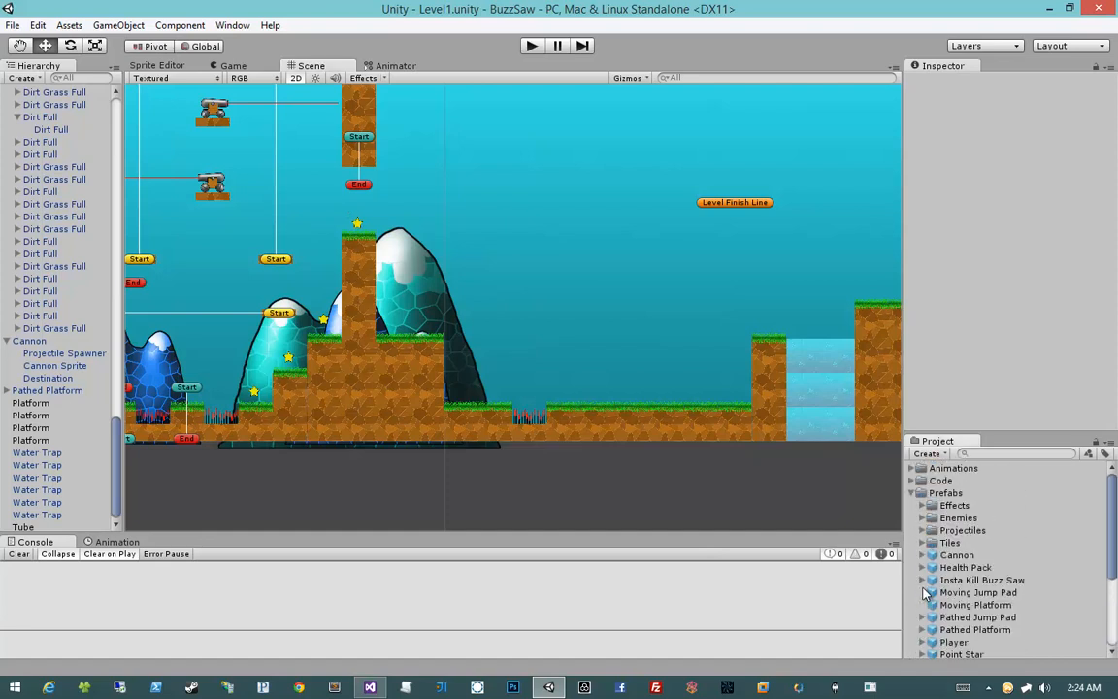
{"action": "scroll", "coordinate": [971, 606], "scroll_direction": "down", "scroll_amount": 2}
{"action": "left_click_drag", "start_coordinate": [959, 609], "coordinate": [395, 326]}
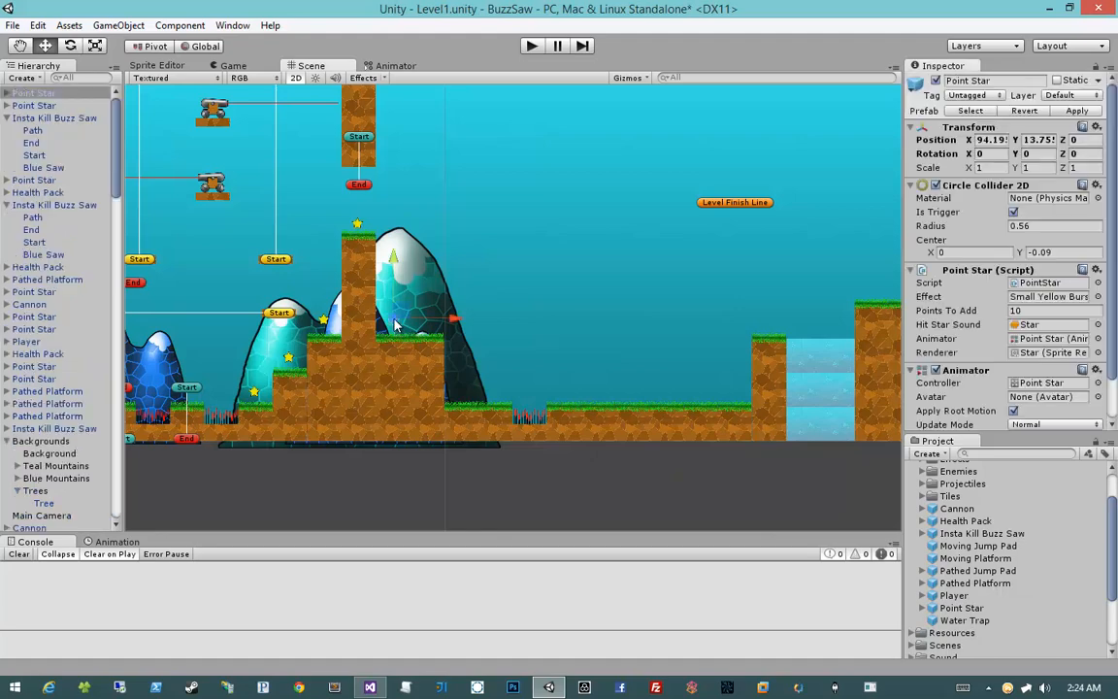
Duplicate Checkpoint 1, move the copy to the ledge beyond the tall pillar and rename it Checkpoint 2
{"action": "middle_click_drag", "start_coordinate": [312, 336], "coordinate": [486, 320]}
{"action": "middle_click_drag", "start_coordinate": [270, 311], "coordinate": [435, 306]}
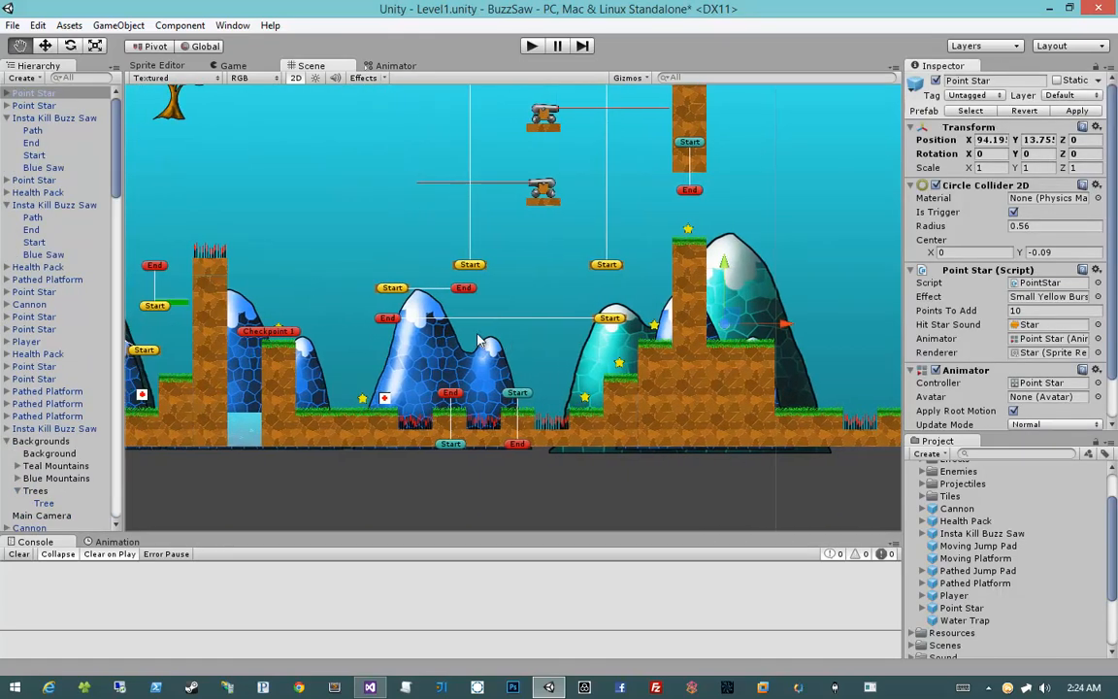
{"action": "left_click", "coordinate": [308, 347]}
{"action": "middle_click_drag", "start_coordinate": [427, 369], "coordinate": [325, 349]}
{"action": "key", "text": "ctrl+d"}
{"action": "left_click_drag", "start_coordinate": [225, 318], "coordinate": [685, 319]}
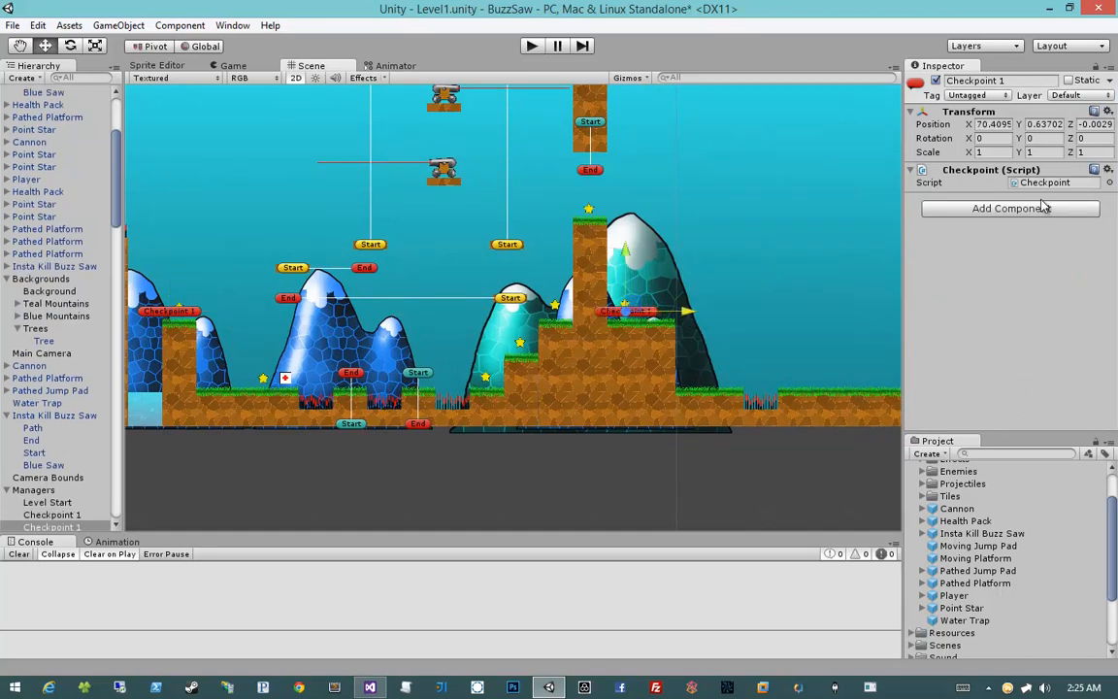
{"action": "left_click", "coordinate": [1023, 81]}
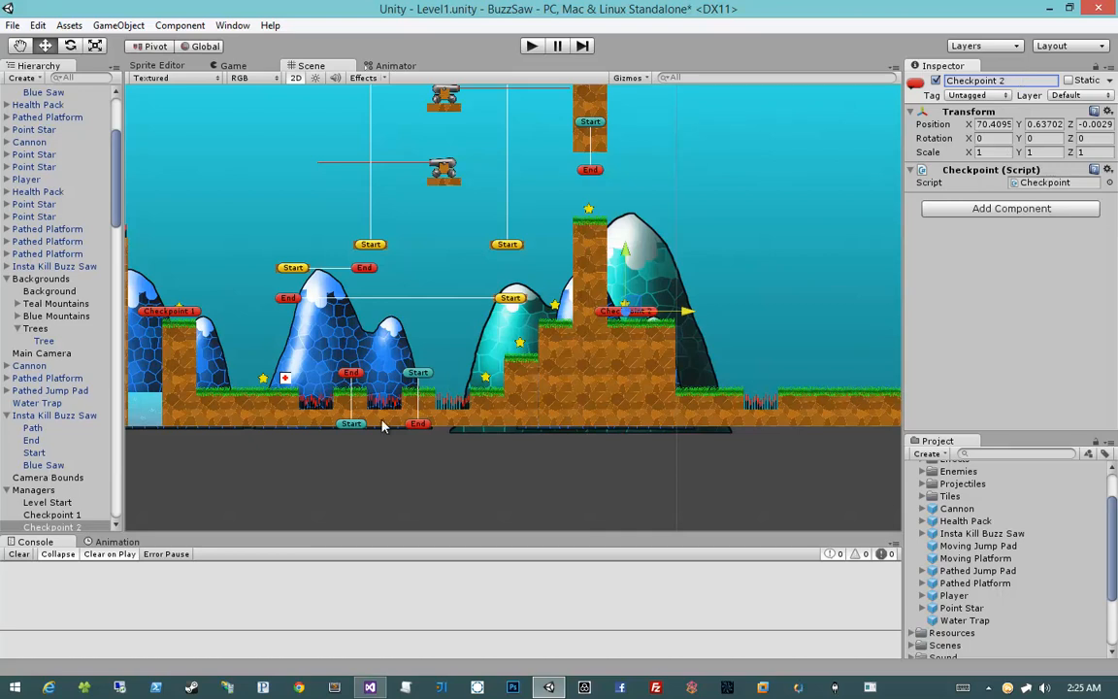
Assign Checkpoint 2 as the Level Manager's Debug Spawn on the Managers object and save the scene
{"action": "scroll", "coordinate": [54, 456], "scroll_direction": "down", "scroll_amount": 3}
{"action": "left_click", "coordinate": [46, 396]}
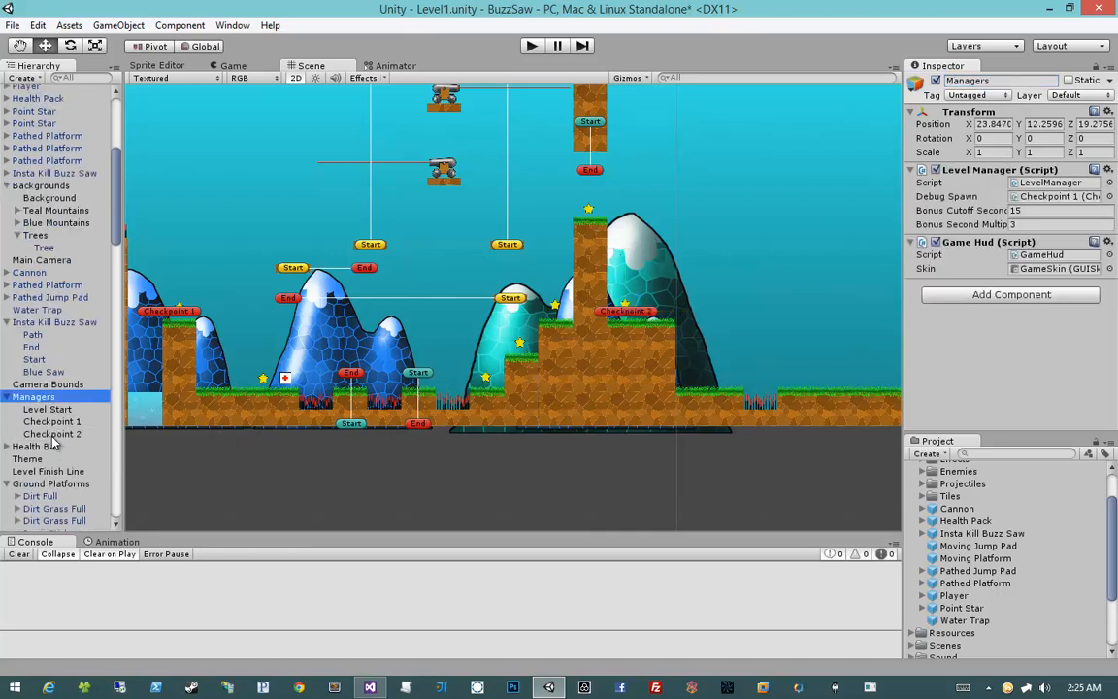
{"action": "left_click_drag", "start_coordinate": [54, 435], "coordinate": [1045, 199]}
{"action": "middle_click_drag", "start_coordinate": [616, 310], "coordinate": [462, 332]}
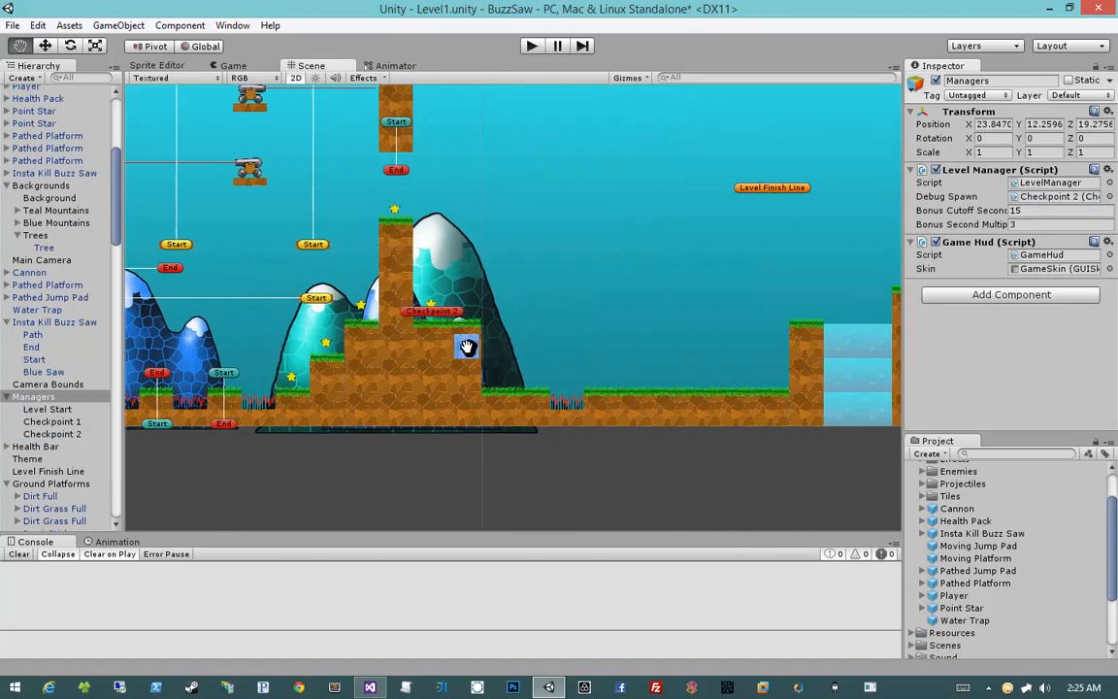
{"action": "middle_click_drag", "start_coordinate": [544, 358], "coordinate": [484, 357]}
{"action": "scroll", "coordinate": [483, 356], "scroll_direction": "down", "scroll_amount": 6}
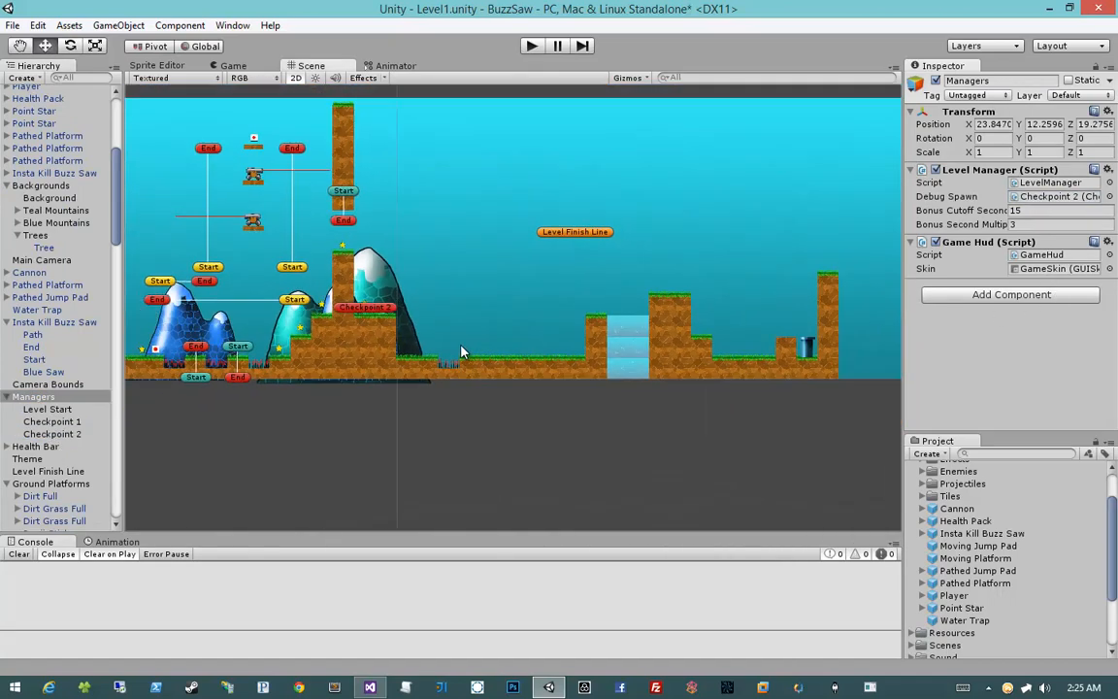
{"action": "key", "text": "f"}
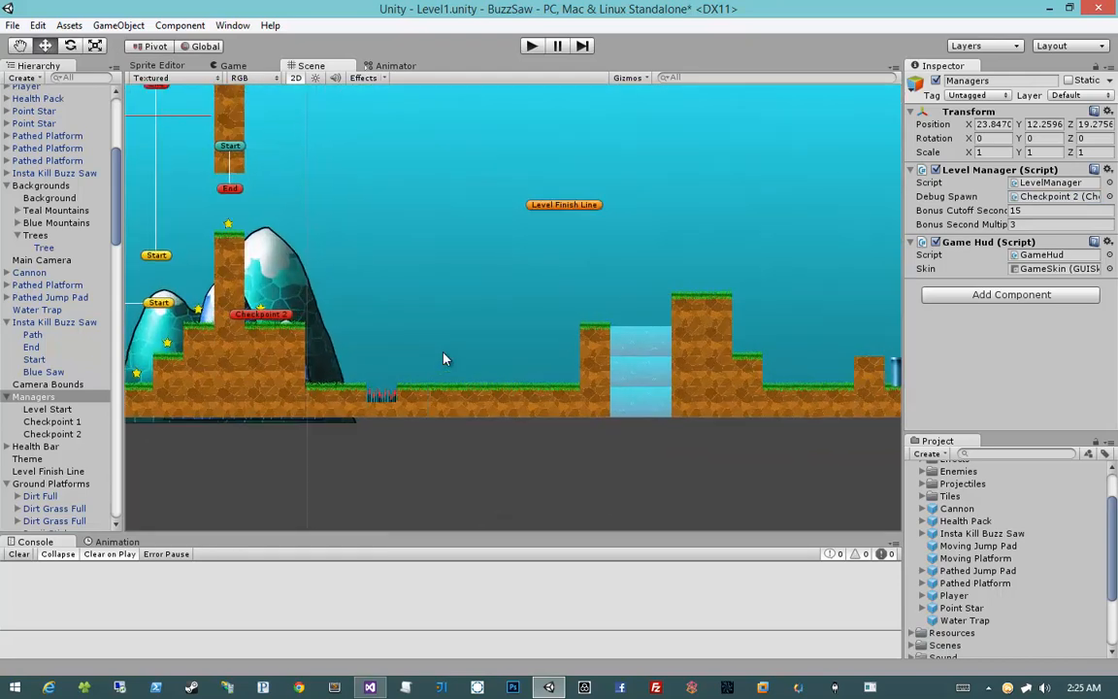
{"action": "key", "text": "ctrl+s"}
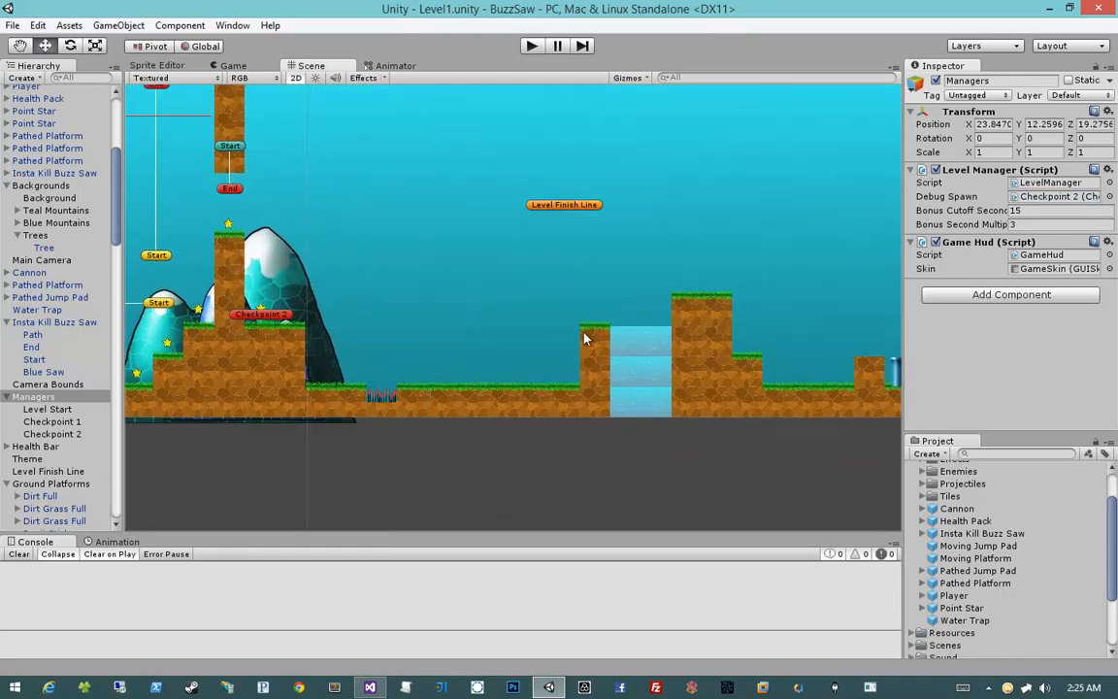
Move the Level Finish Line onto the tube at the level's end, at about X 174.7, Y 6
{"action": "left_click", "coordinate": [549, 207]}
{"action": "middle_click_drag", "start_coordinate": [564, 320], "coordinate": [424, 320]}
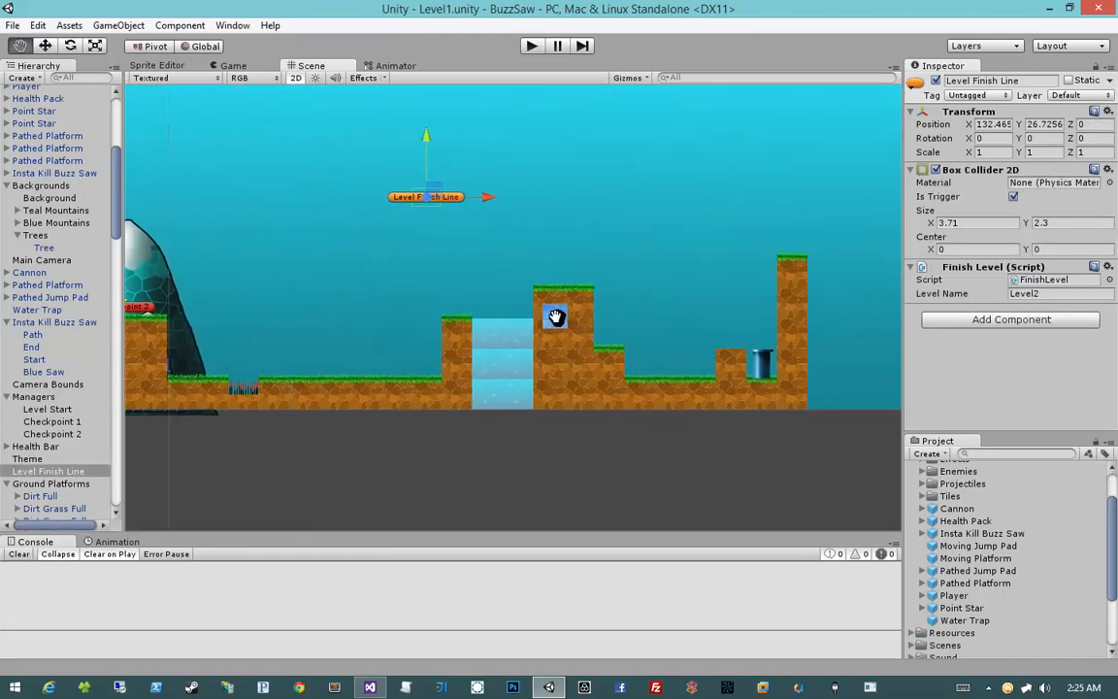
{"action": "left_click_drag", "start_coordinate": [437, 194], "coordinate": [774, 360]}
{"action": "scroll", "coordinate": [829, 377], "scroll_direction": "up", "scroll_amount": 5}
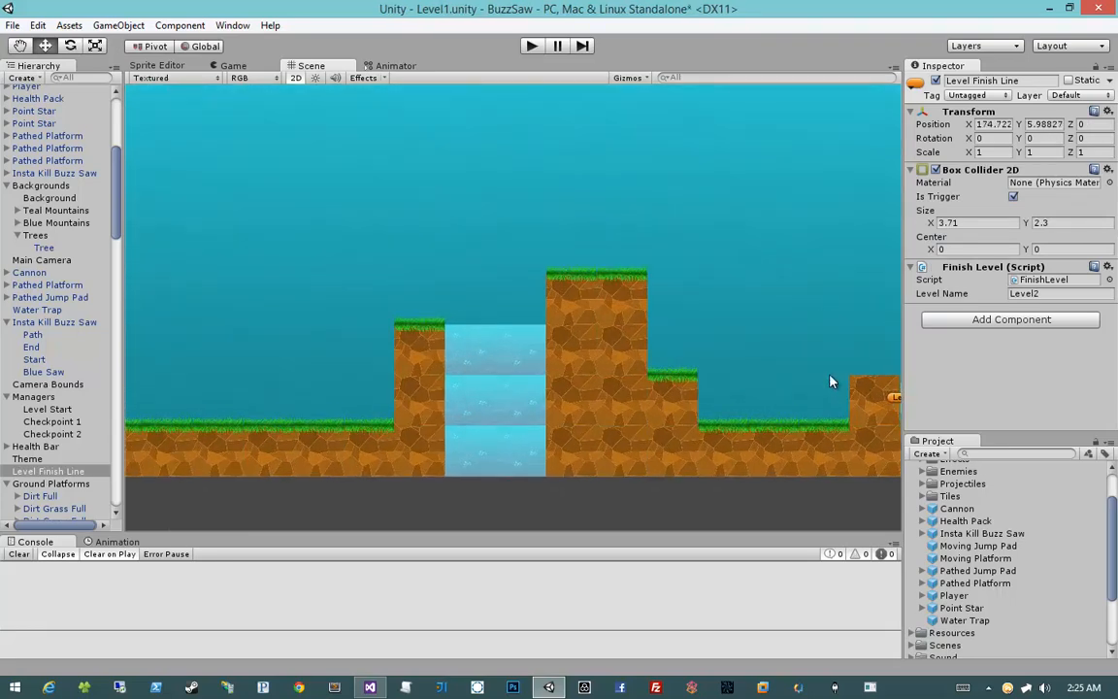
{"action": "middle_click_drag", "start_coordinate": [830, 379], "coordinate": [508, 342]}
{"action": "scroll", "coordinate": [281, 318], "scroll_direction": "up", "scroll_amount": 5}
{"action": "scroll", "coordinate": [509, 345], "scroll_direction": "up", "scroll_amount": 2}
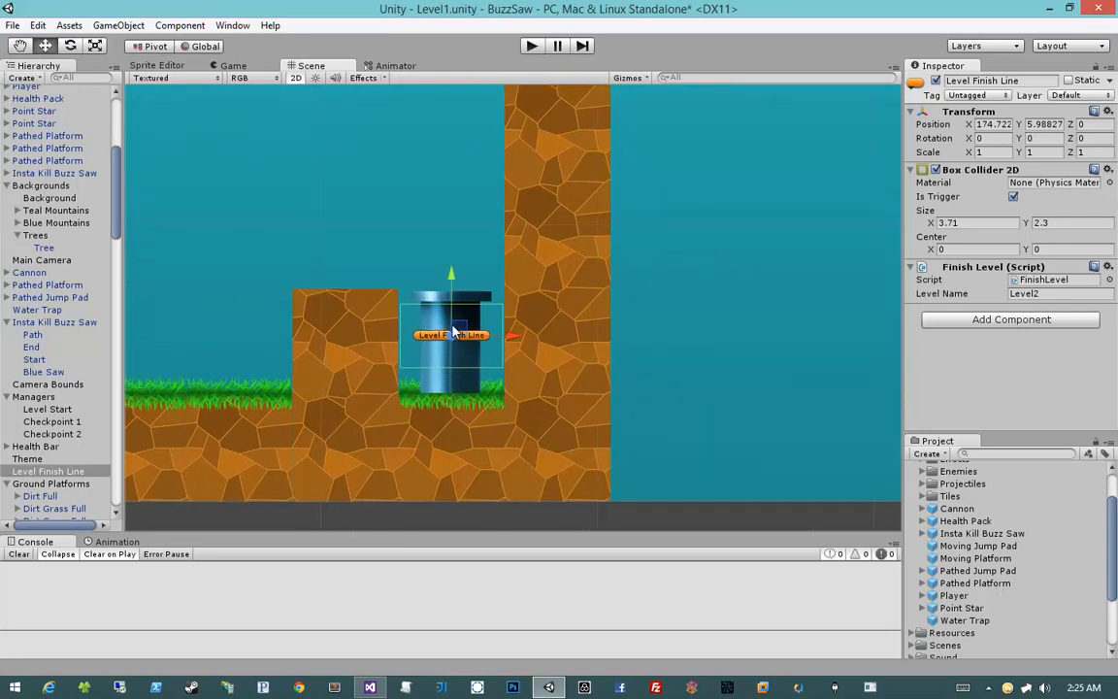
Set the Level Finish Line's box collider height to 3.59 and align it over the tube at about Y 5.96
{"action": "left_click_drag", "start_coordinate": [458, 332], "coordinate": [457, 315]}
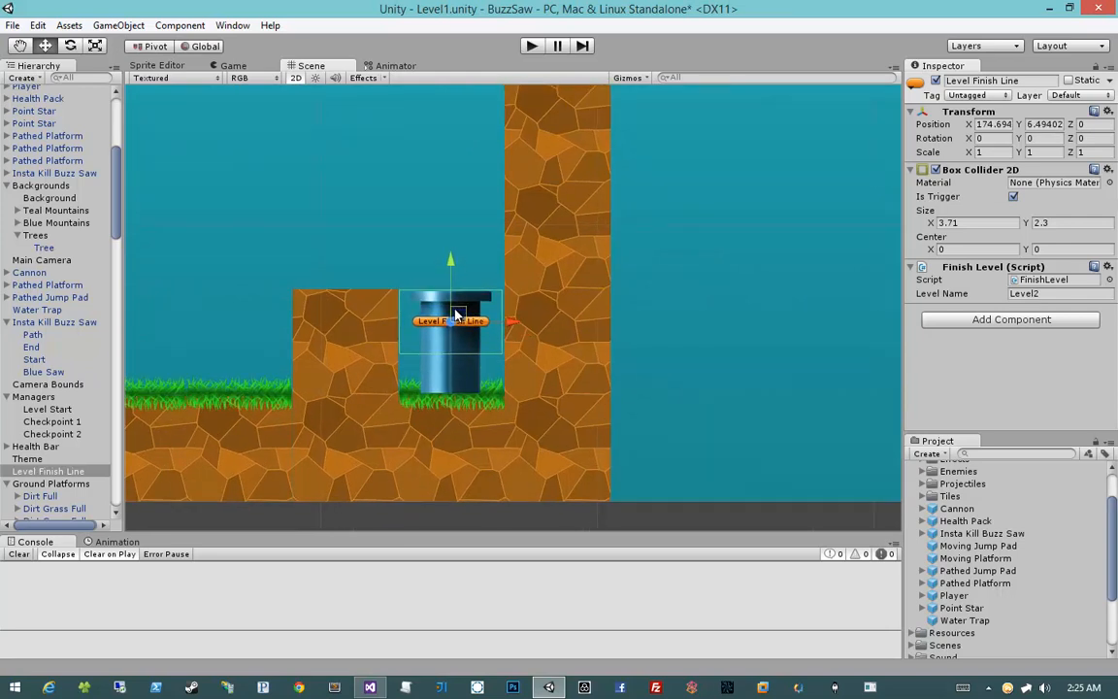
{"action": "left_click_drag", "start_coordinate": [1026, 224], "coordinate": [1068, 229]}
{"action": "left_click_drag", "start_coordinate": [449, 265], "coordinate": [451, 278]}
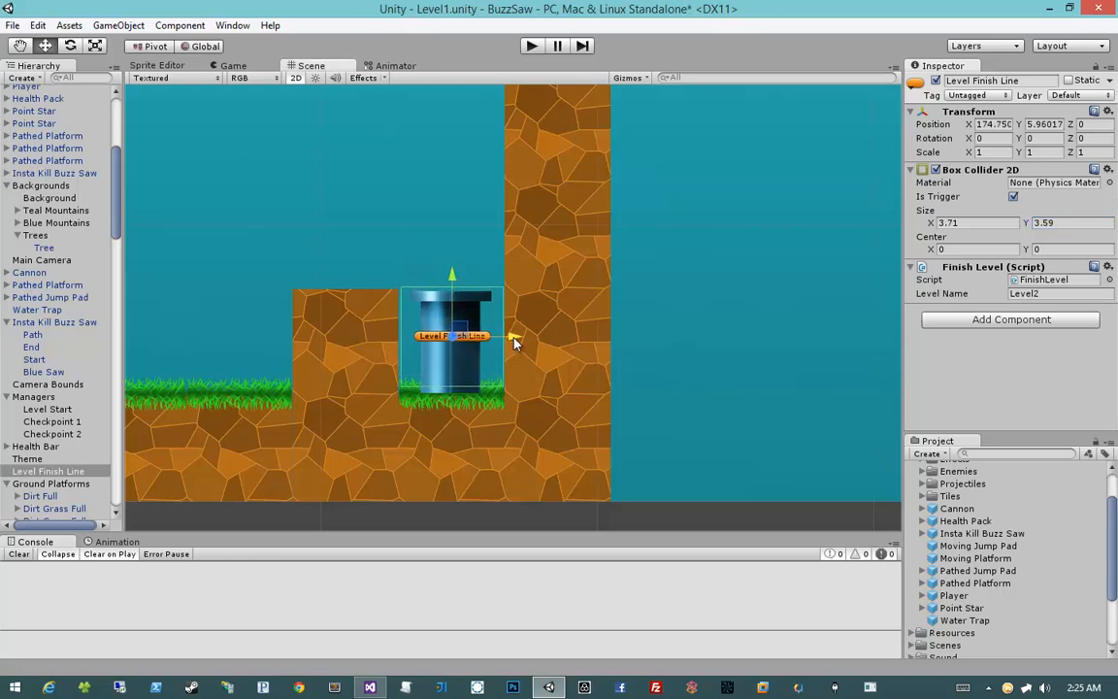
Place two Insta Kill Buzz Saw prefabs in the ground, one on each side of the Punji Sticks pit beyond Checkpoint 2
{"action": "scroll", "coordinate": [314, 328], "scroll_direction": "down", "scroll_amount": 3}
{"action": "middle_click_drag", "start_coordinate": [313, 328], "coordinate": [573, 324]}
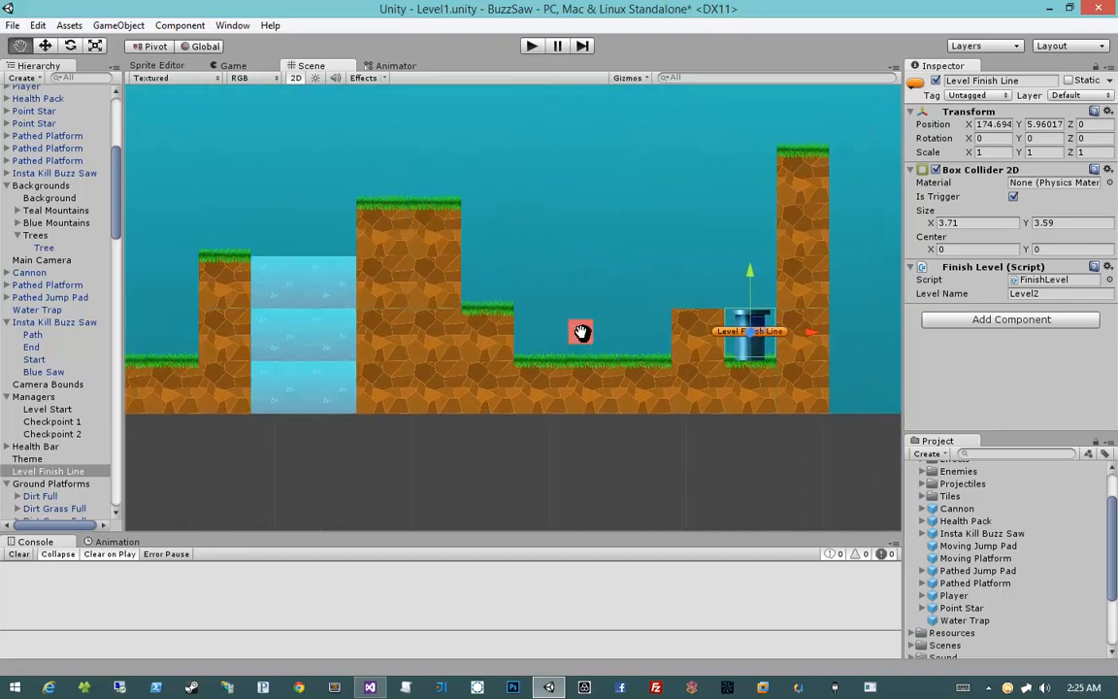
{"action": "scroll", "coordinate": [502, 291], "scroll_direction": "down", "scroll_amount": 1}
{"action": "middle_click_drag", "start_coordinate": [358, 324], "coordinate": [492, 280]}
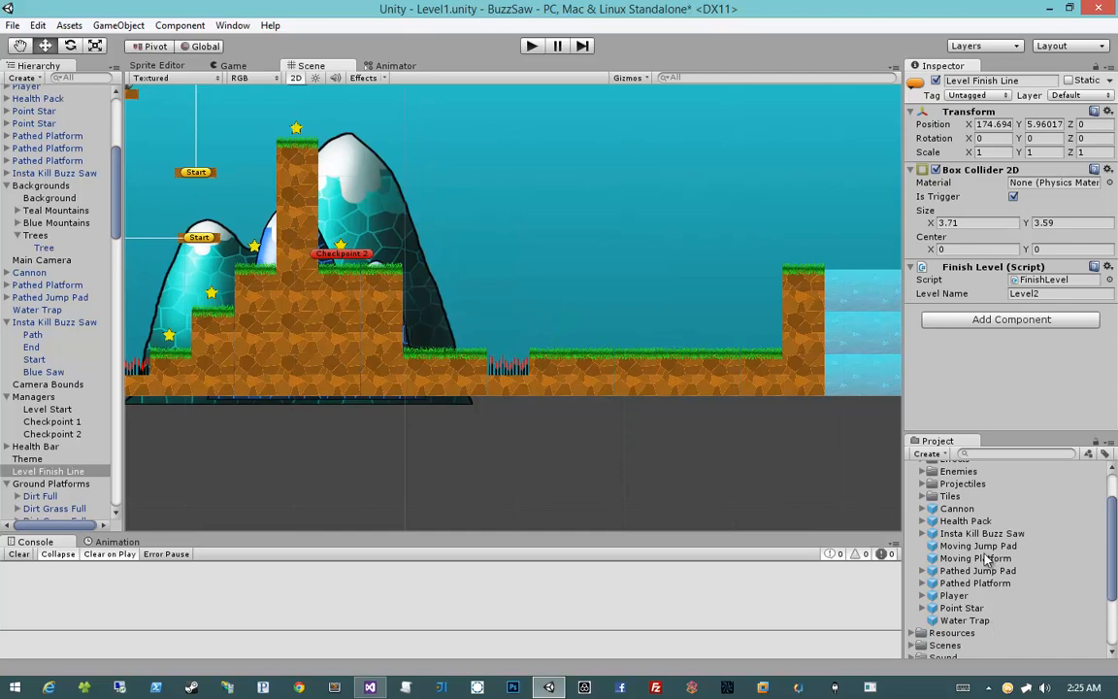
{"action": "left_click_drag", "start_coordinate": [982, 535], "coordinate": [607, 382]}
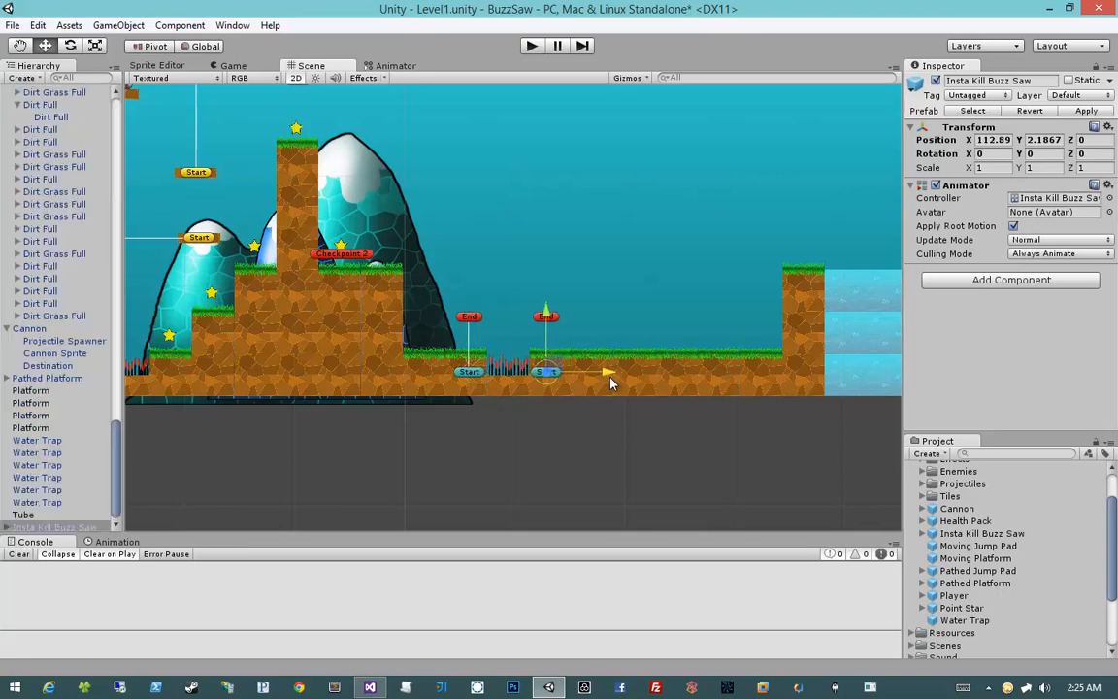
{"action": "left_click", "coordinate": [581, 437]}
{"action": "left_click", "coordinate": [547, 323]}
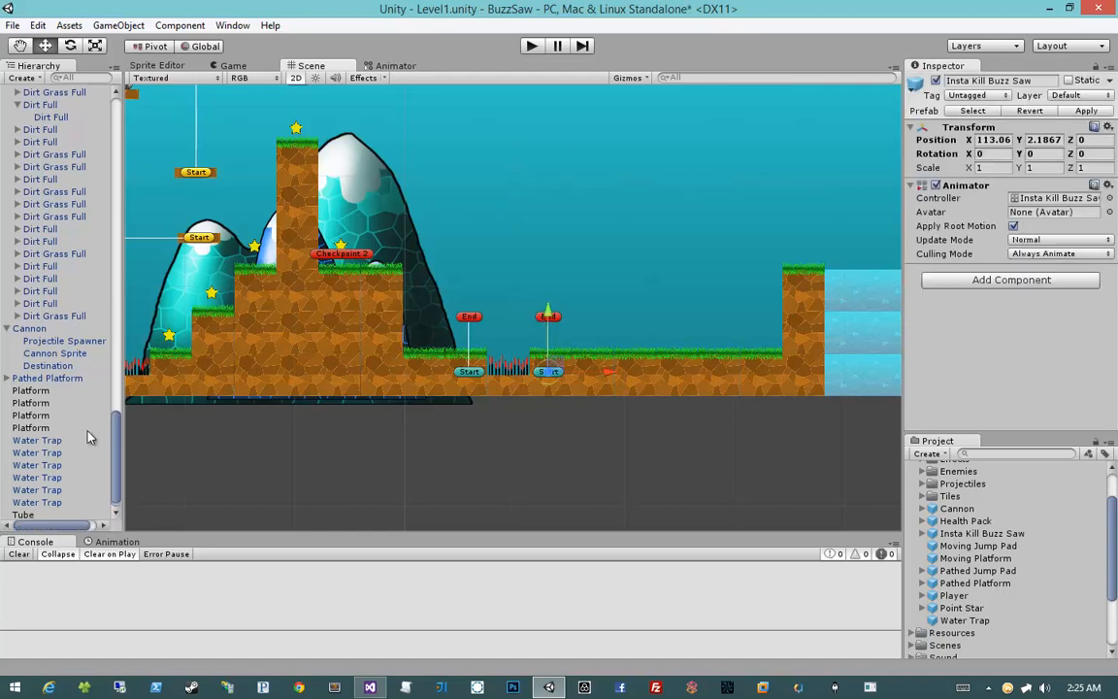
Invert the path of the buzz saw beyond the pit, lowering its End to about Y -0.12 and raising its Start above the ground
{"action": "scroll", "coordinate": [85, 441], "scroll_direction": "down", "scroll_amount": 2}
{"action": "left_click", "coordinate": [7, 527]}
{"action": "scroll", "coordinate": [26, 526], "scroll_direction": "down", "scroll_amount": 3}
{"action": "left_click", "coordinate": [46, 498]}
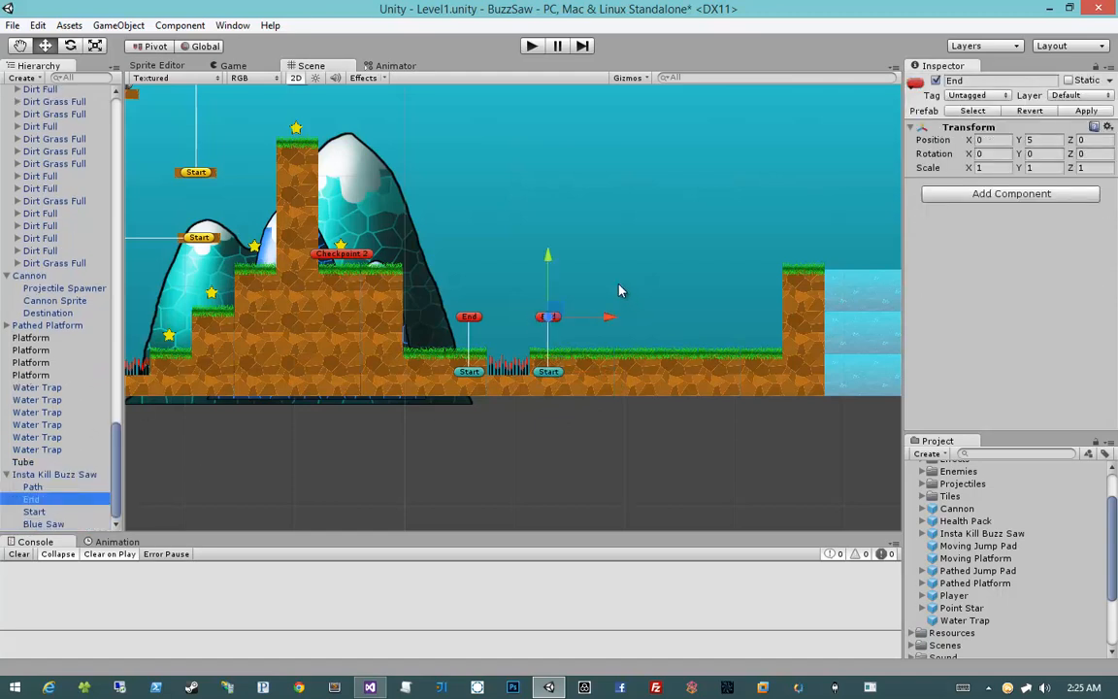
{"action": "left_click_drag", "start_coordinate": [547, 257], "coordinate": [548, 314]}
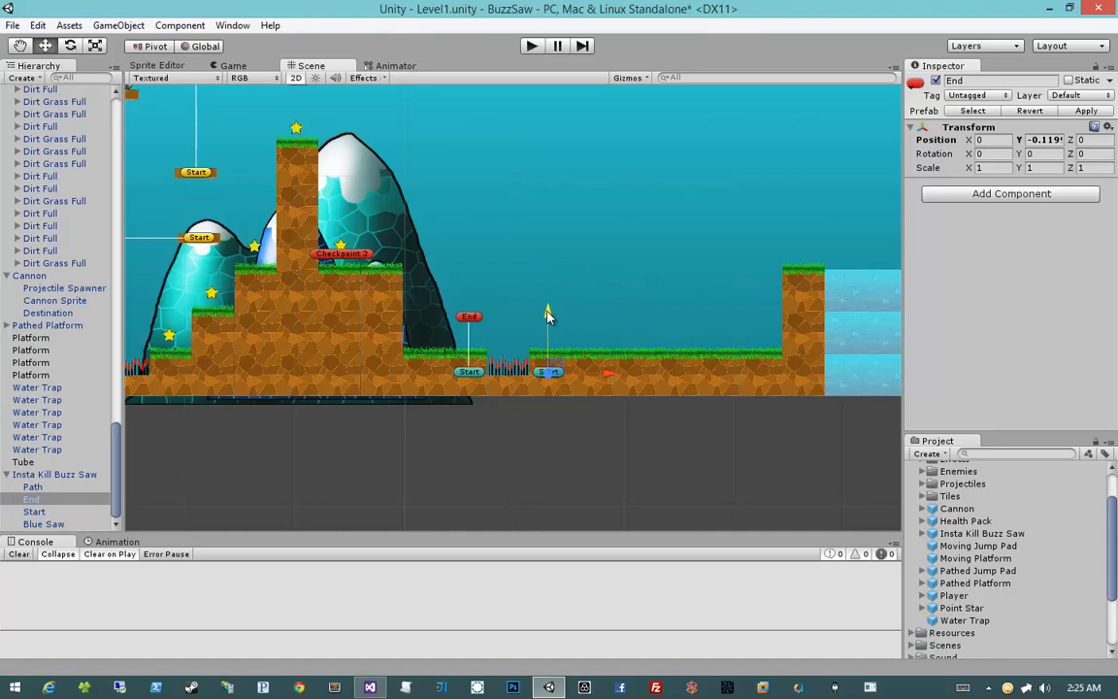
{"action": "left_click", "coordinate": [70, 512]}
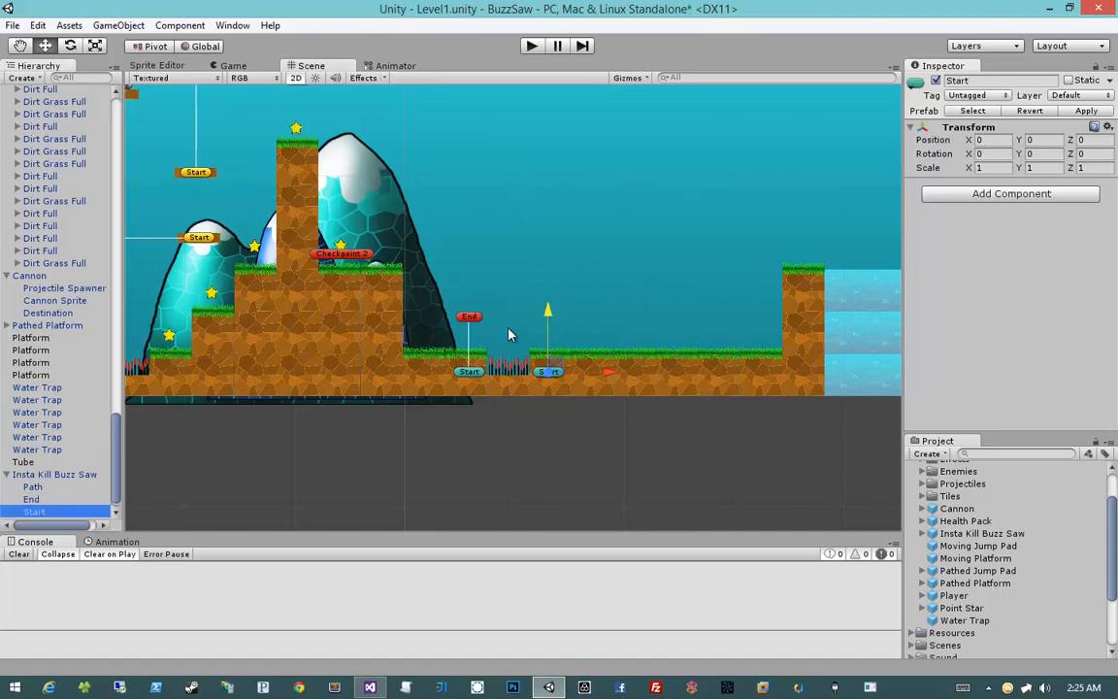
{"action": "left_click", "coordinate": [578, 490]}
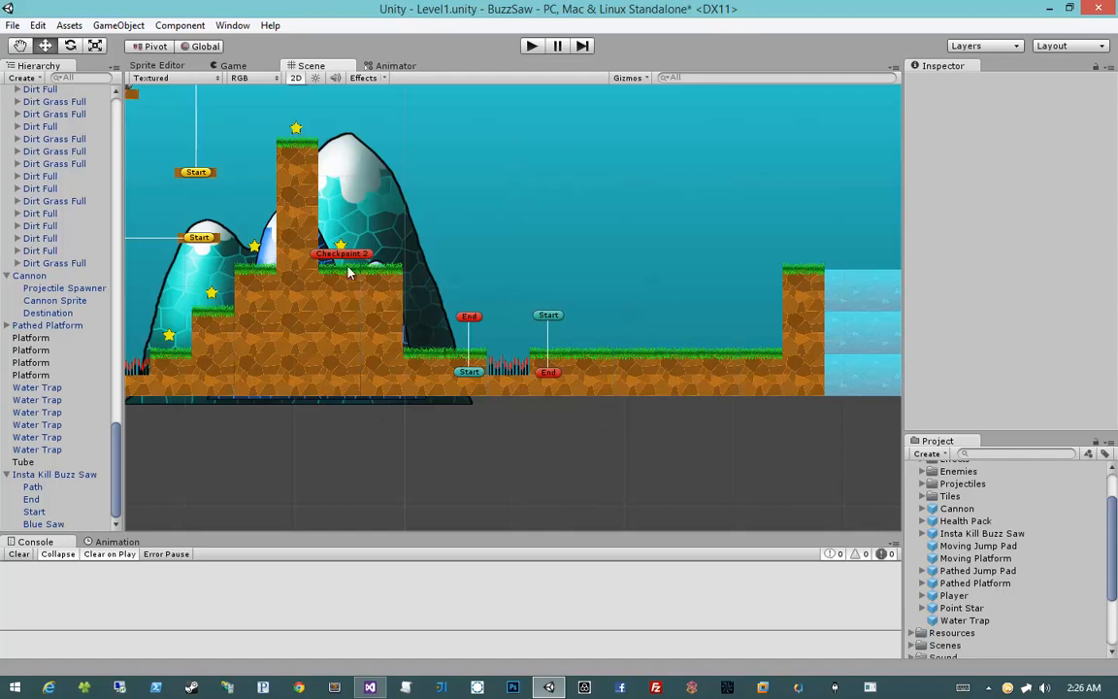
Place three Point Stars over the flat ground past the pit and a Cannon against the dirt column at about X 133.96, Y 3.81
{"action": "left_click_drag", "start_coordinate": [961, 608], "coordinate": [777, 324]}
{"action": "left_click", "coordinate": [771, 424]}
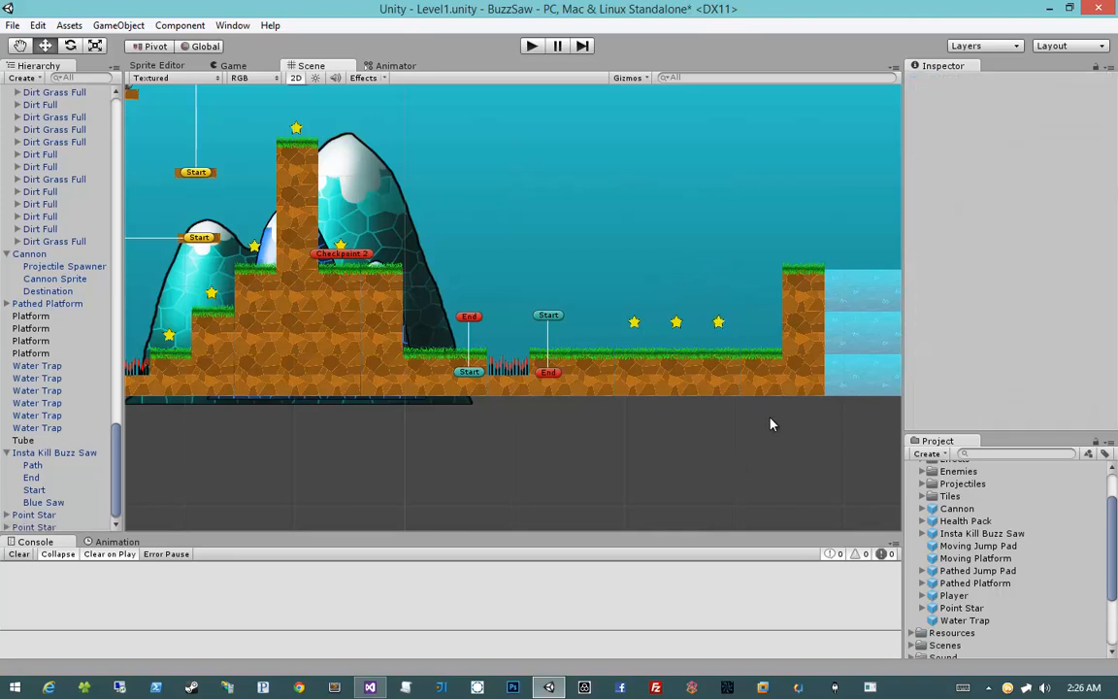
{"action": "middle_click_drag", "start_coordinate": [772, 424], "coordinate": [722, 424]}
{"action": "left_click_drag", "start_coordinate": [962, 517], "coordinate": [731, 361]}
{"action": "scroll", "coordinate": [759, 386], "scroll_direction": "up", "scroll_amount": 5}
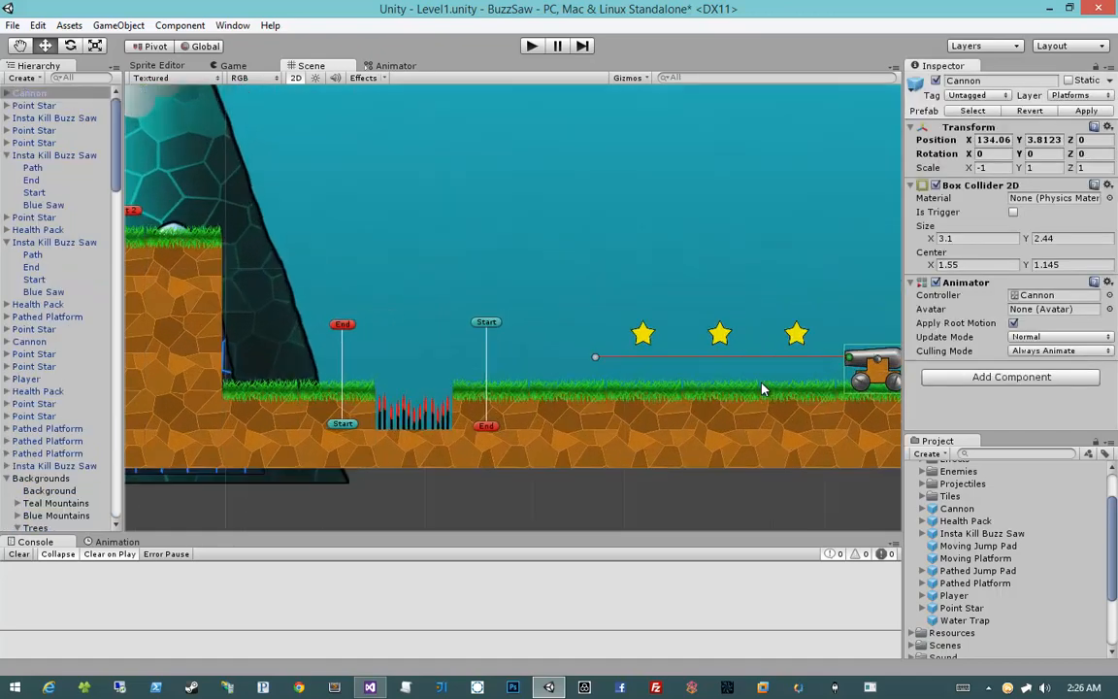
{"action": "middle_click_drag", "start_coordinate": [761, 387], "coordinate": [516, 375]}
{"action": "scroll", "coordinate": [517, 375], "scroll_direction": "up", "scroll_amount": 1}
{"action": "left_click_drag", "start_coordinate": [664, 384], "coordinate": [663, 383]}
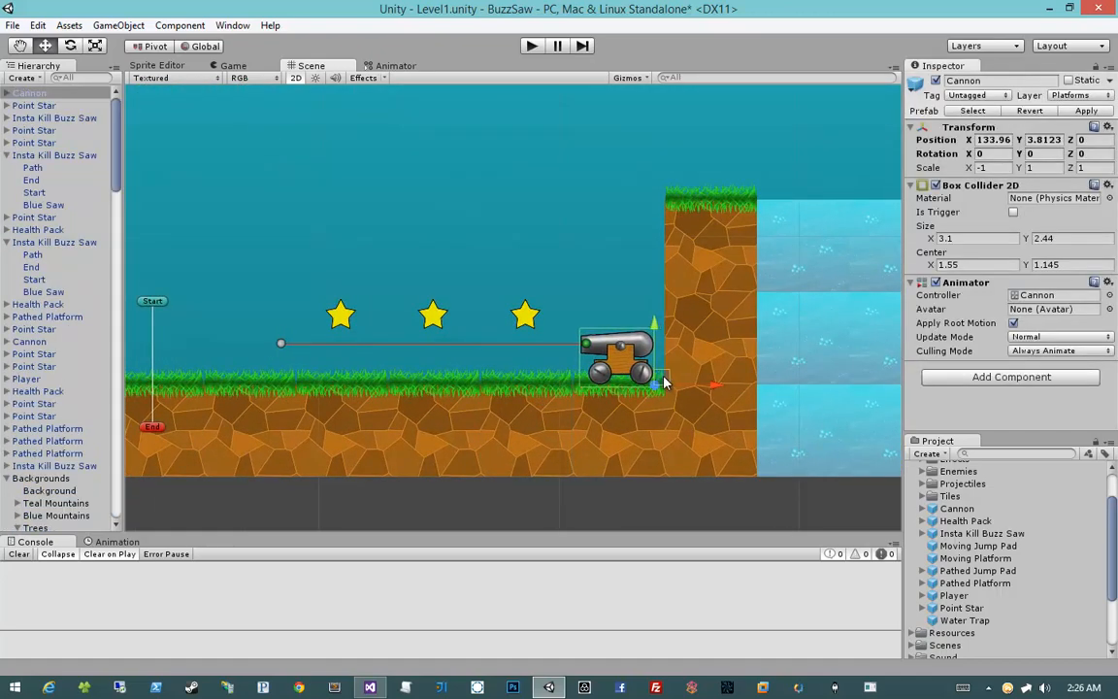
{"action": "scroll", "coordinate": [544, 389], "scroll_direction": "down", "scroll_amount": 2}
{"action": "middle_click_drag", "start_coordinate": [543, 389], "coordinate": [572, 393]}
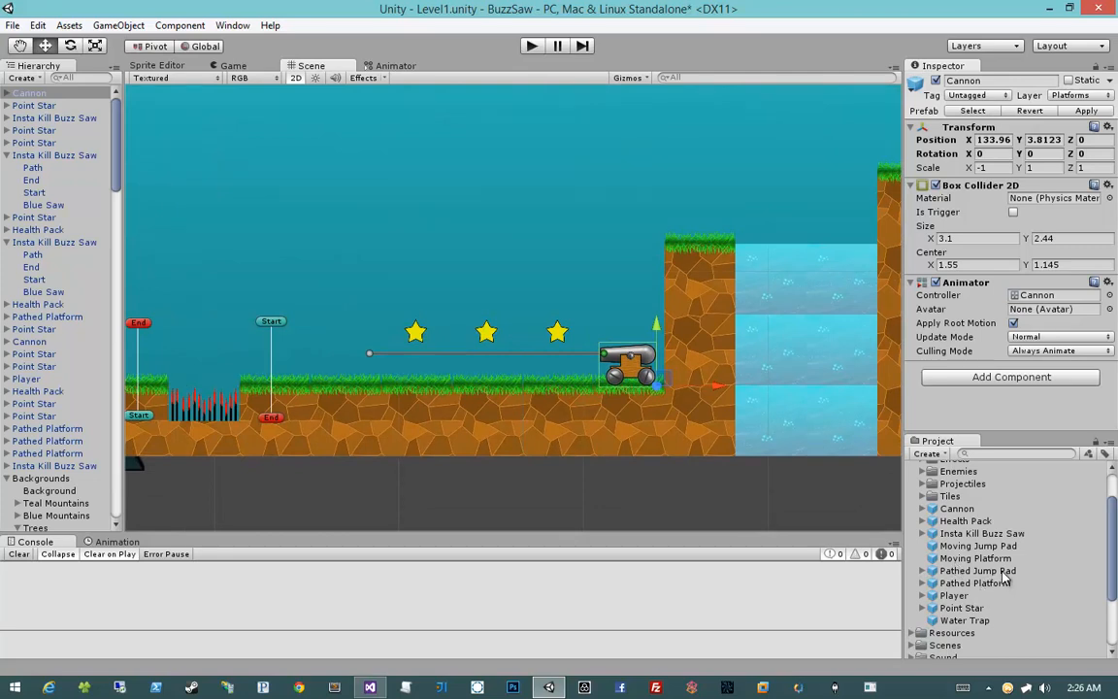
Add a Pathed Jump Pad above the three stars at about X 120.97, Y 7.55 and extend its End point over the cannon
{"action": "left_click_drag", "start_coordinate": [1007, 578], "coordinate": [417, 318]}
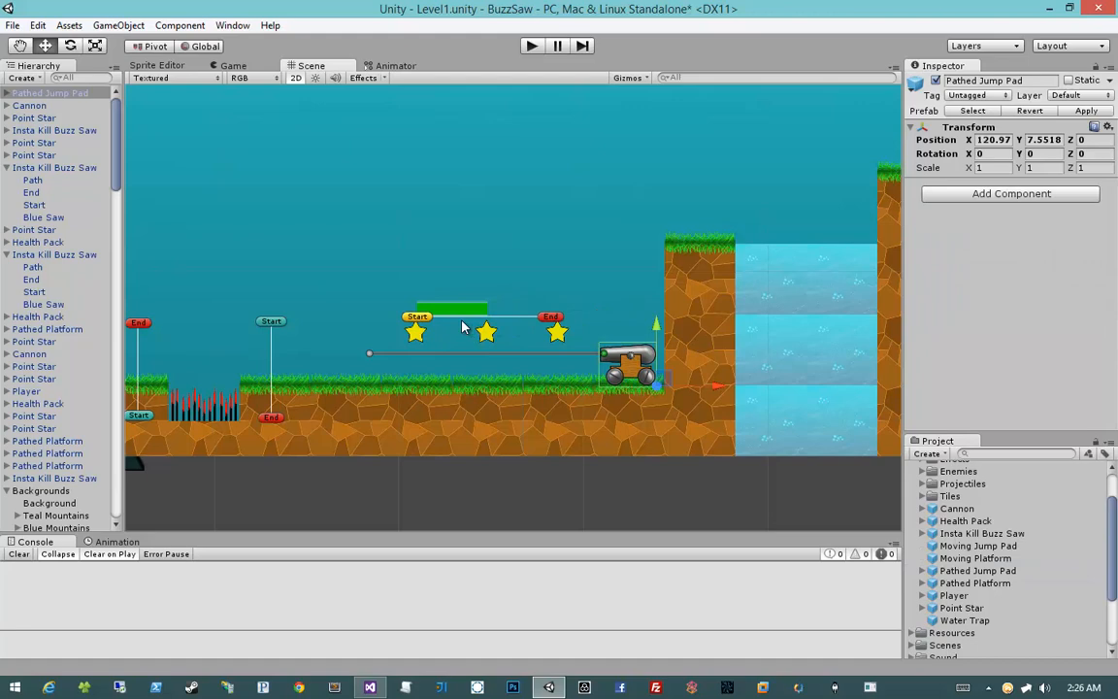
{"action": "left_click_drag", "start_coordinate": [555, 320], "coordinate": [661, 321]}
Duplicate the star nearest the cannon and move the copy above the water trap at about X 139.4, Y 17
{"action": "left_click", "coordinate": [558, 328]}
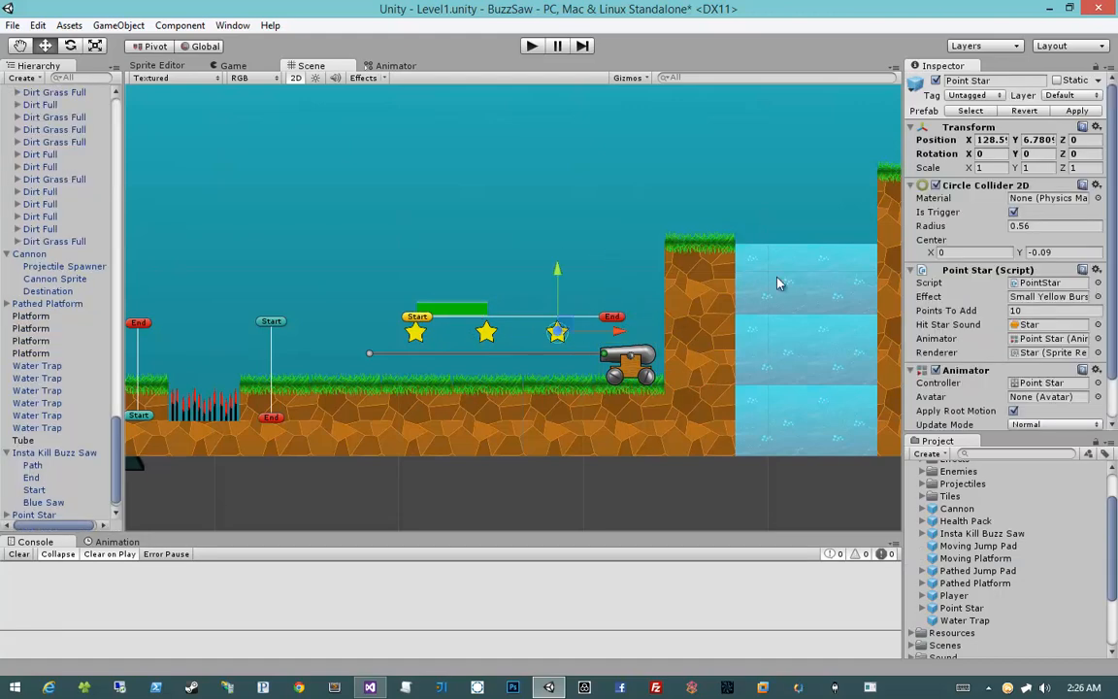
{"action": "middle_click_drag", "start_coordinate": [824, 263], "coordinate": [585, 318]}
{"action": "key", "text": "ctrl+d"}
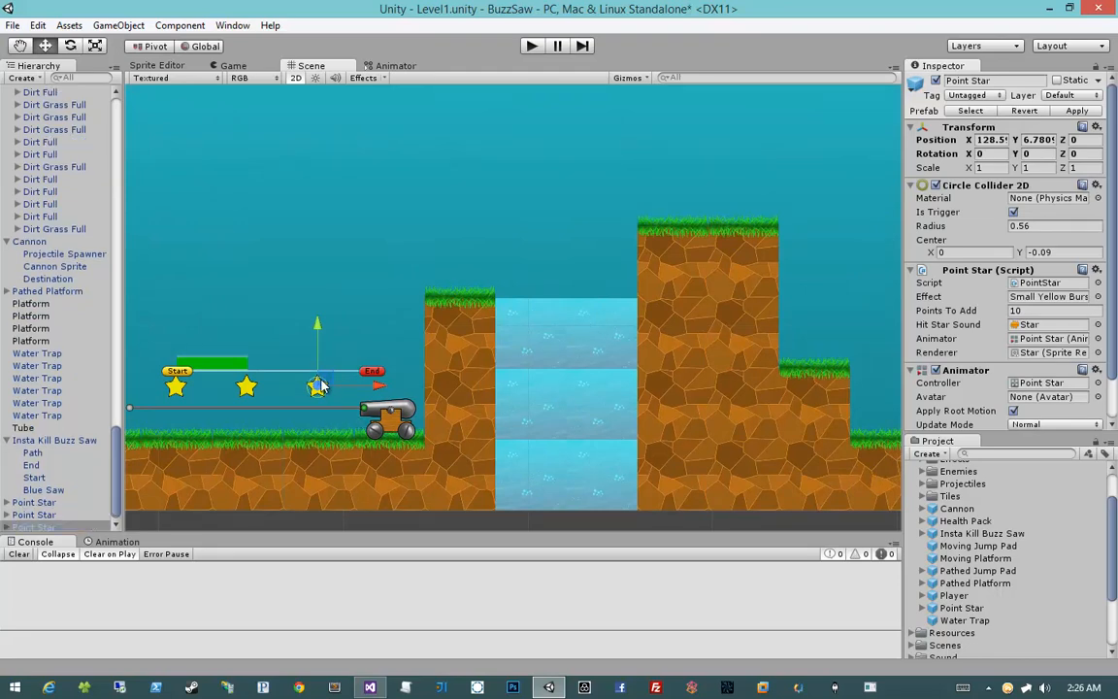
{"action": "left_click_drag", "start_coordinate": [317, 386], "coordinate": [525, 195]}
{"action": "middle_click_drag", "start_coordinate": [666, 270], "coordinate": [621, 276]}
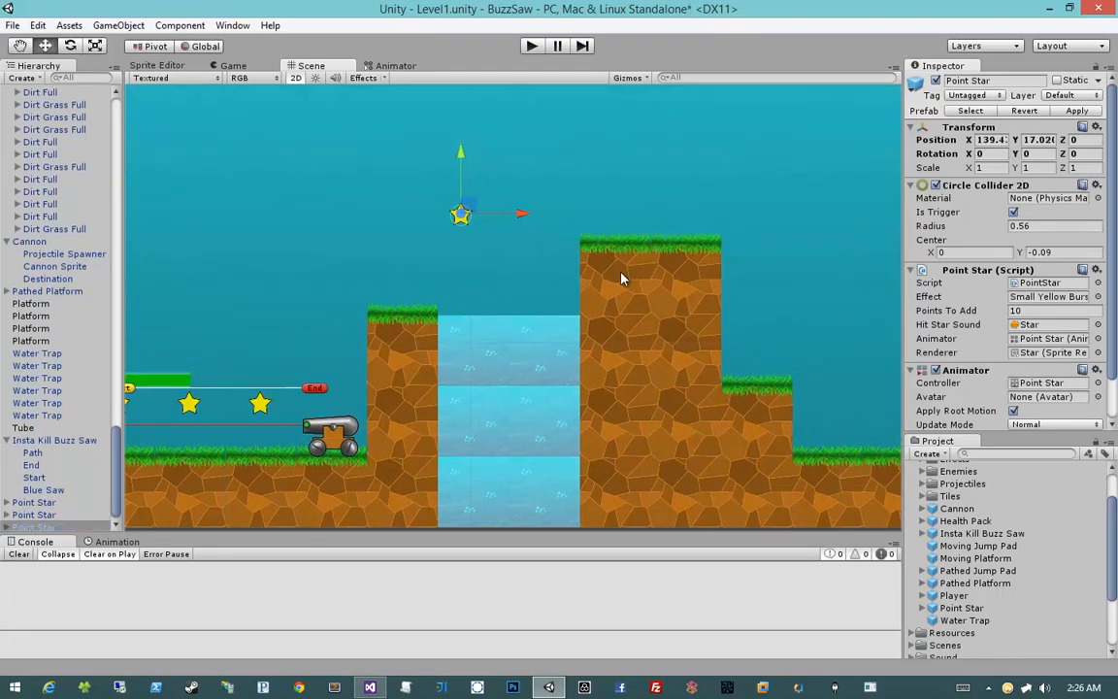
Place a Health Pack on top of the tall dirt block beyond the water at about X 147.3, Y 17.25
{"action": "scroll", "coordinate": [782, 415], "scroll_direction": "down", "scroll_amount": 2}
{"action": "mouse_move", "coordinate": [959, 524]}
{"action": "left_mouse_down"}
{"action": "mouse_move", "coordinate": [709, 378]}
{"action": "mouse_move", "coordinate": [599, 209]}
{"action": "mouse_move", "coordinate": [592, 230]}
{"action": "left_mouse_up"}
{"action": "mouse_move", "coordinate": [663, 297]}
{"action": "middle_mouse_down"}
{"action": "mouse_move", "coordinate": [522, 257]}
{"action": "mouse_move", "coordinate": [441, 265]}
{"action": "middle_mouse_up"}
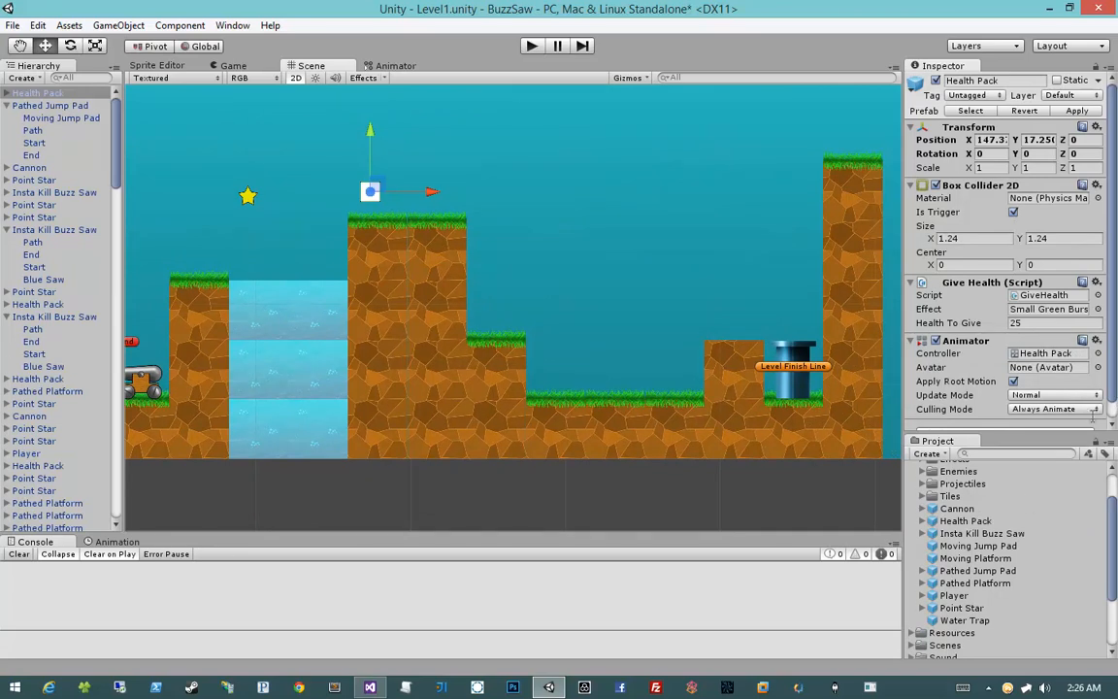
Place five Point Stars beyond the tall block: one over the ledge, three over the flat ground, one above the finish tube; save the scene
{"action": "left_click_drag", "start_coordinate": [961, 609], "coordinate": [803, 222]}
{"action": "key", "text": "ctrl+d"}
{"action": "key", "text": "ctrl+d"}
{"action": "key", "text": "ctrl+d"}
{"action": "left_click", "coordinate": [617, 367]}
{"action": "left_click", "coordinate": [667, 368]}
{"action": "left_click", "coordinate": [667, 368]}
{"action": "key", "text": "ctrl+d"}
{"action": "left_click", "coordinate": [659, 514]}
{"action": "key", "text": "ctrl+s"}
Play-test the level from Checkpoint 2, trying to get past the two buzz saws and the spike pit, and stop the game
{"action": "scroll", "coordinate": [642, 405], "scroll_direction": "down", "scroll_amount": 5}
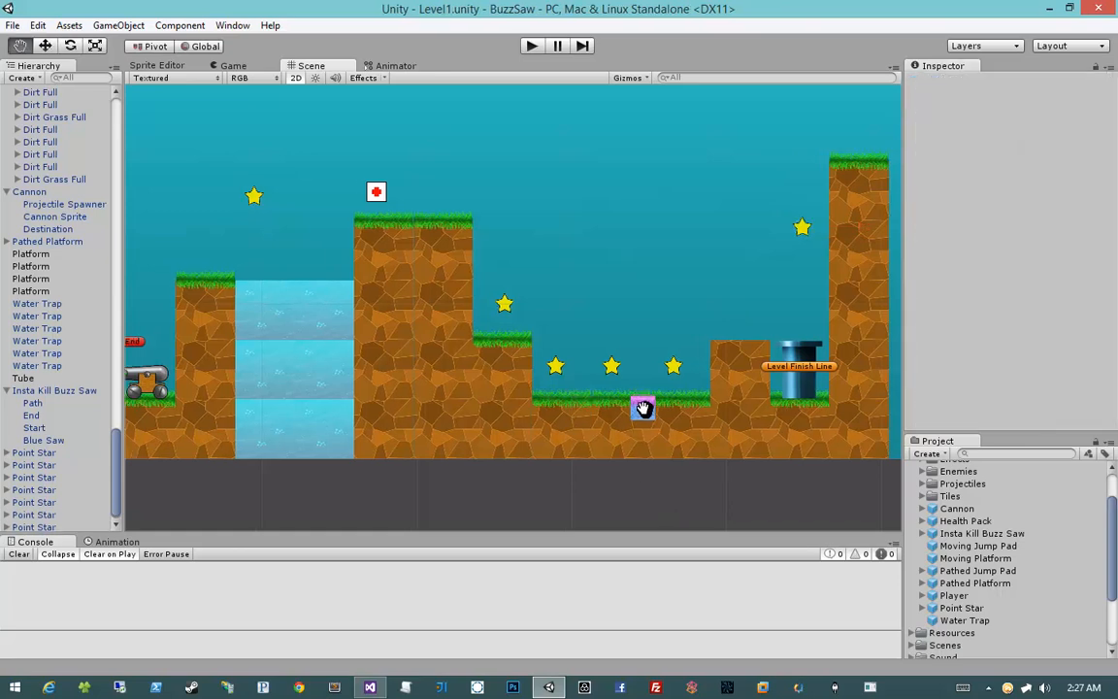
{"action": "middle_click_drag", "start_coordinate": [483, 399], "coordinate": [742, 399]}
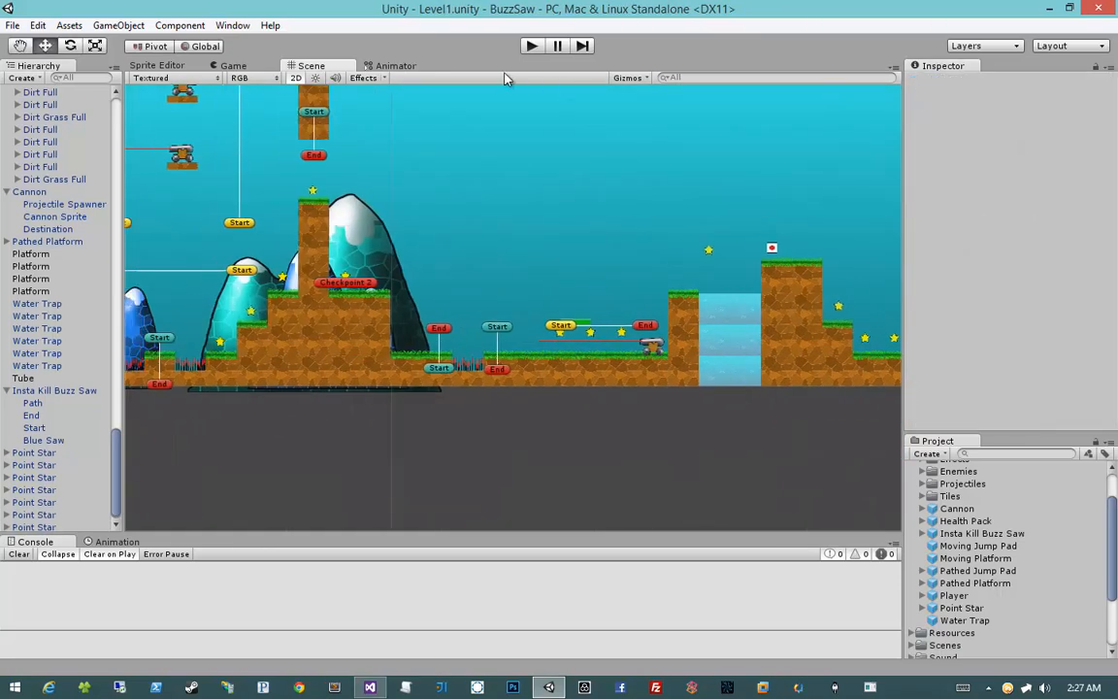
{"action": "left_click", "coordinate": [530, 47]}
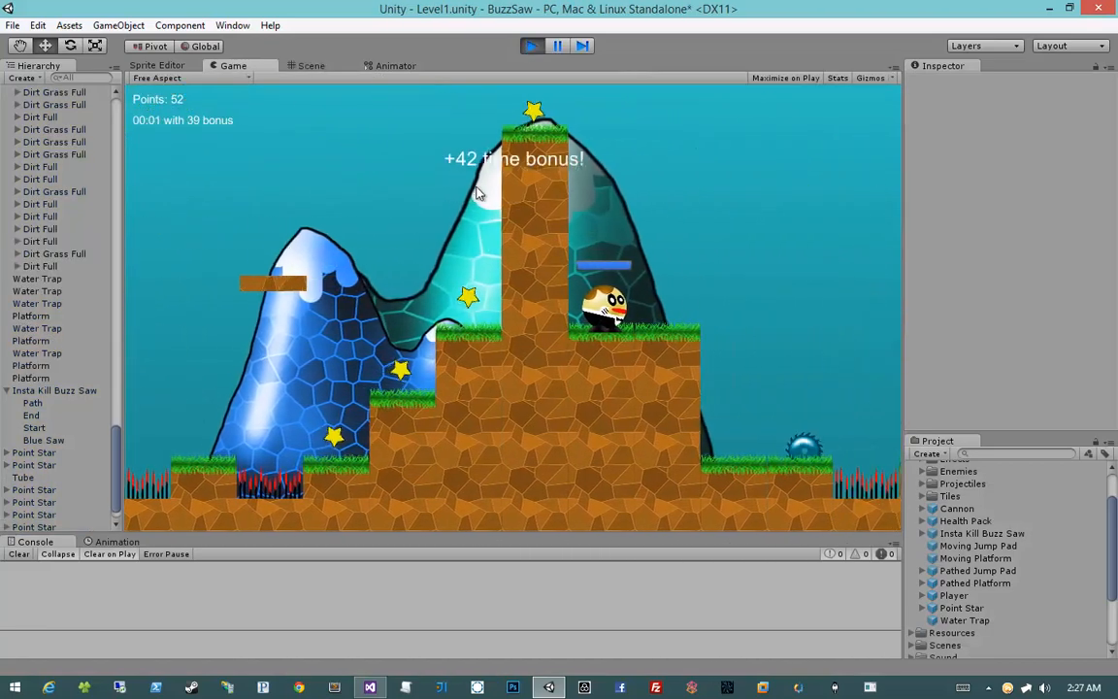
{"action": "key", "text": "d"}
{"action": "left_click", "coordinate": [624, 331]}
{"action": "left_click", "coordinate": [623, 332]}
{"action": "key", "text": "a"}
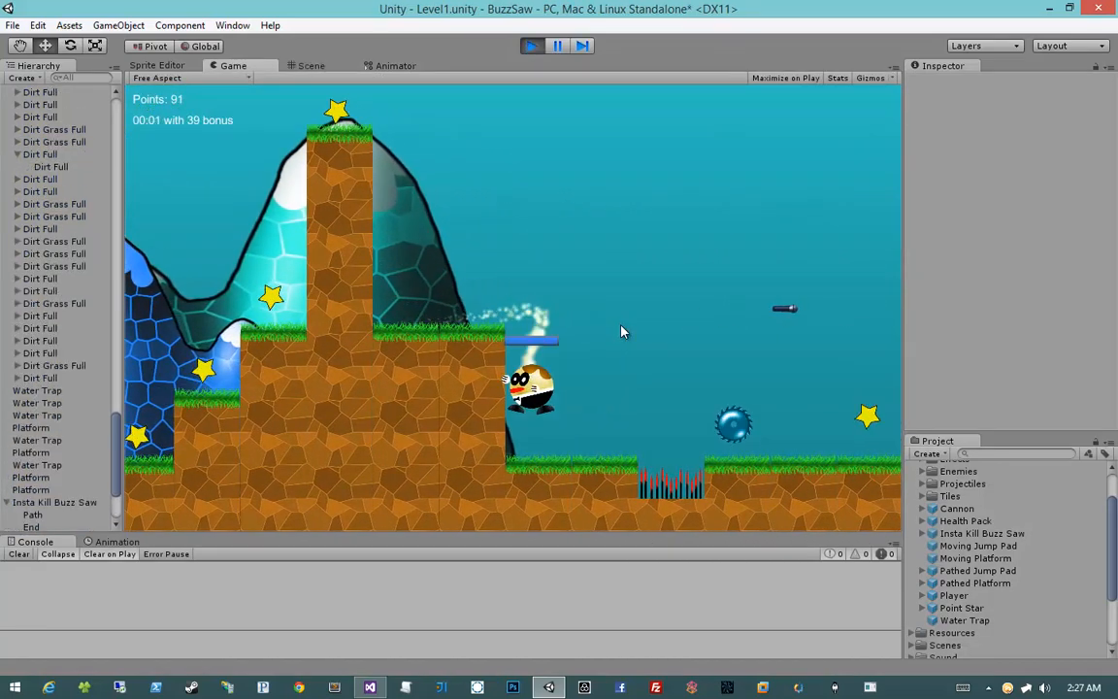
{"action": "key", "text": "d"}
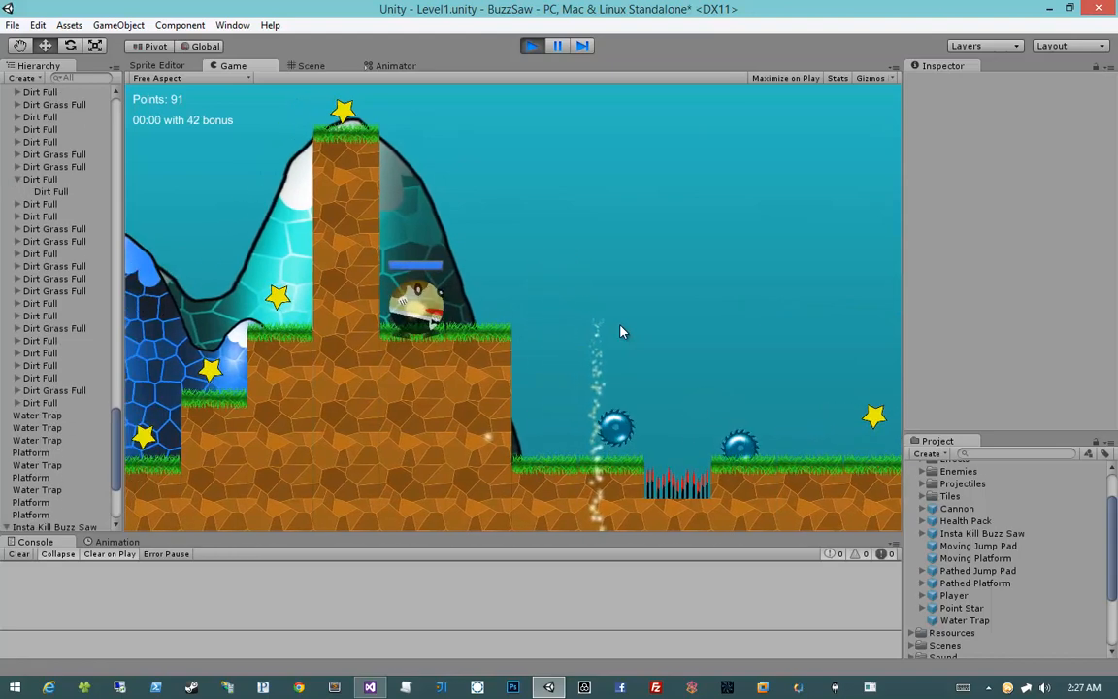
{"action": "key", "text": "d"}
{"action": "key", "text": "a"}
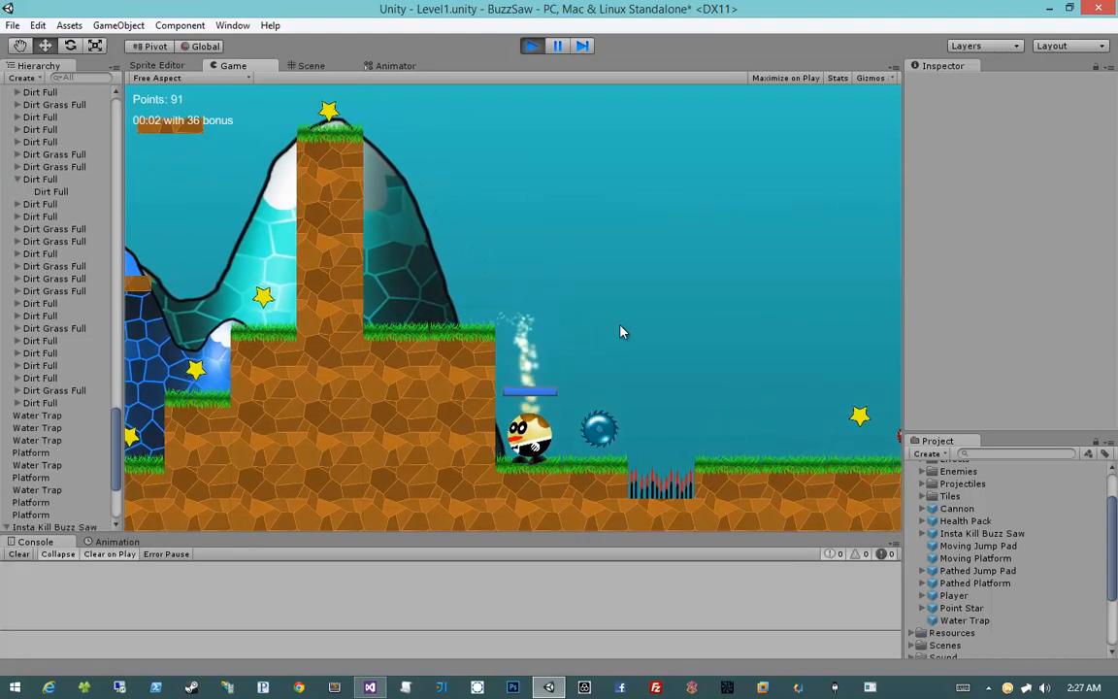
{"action": "key", "text": "d"}
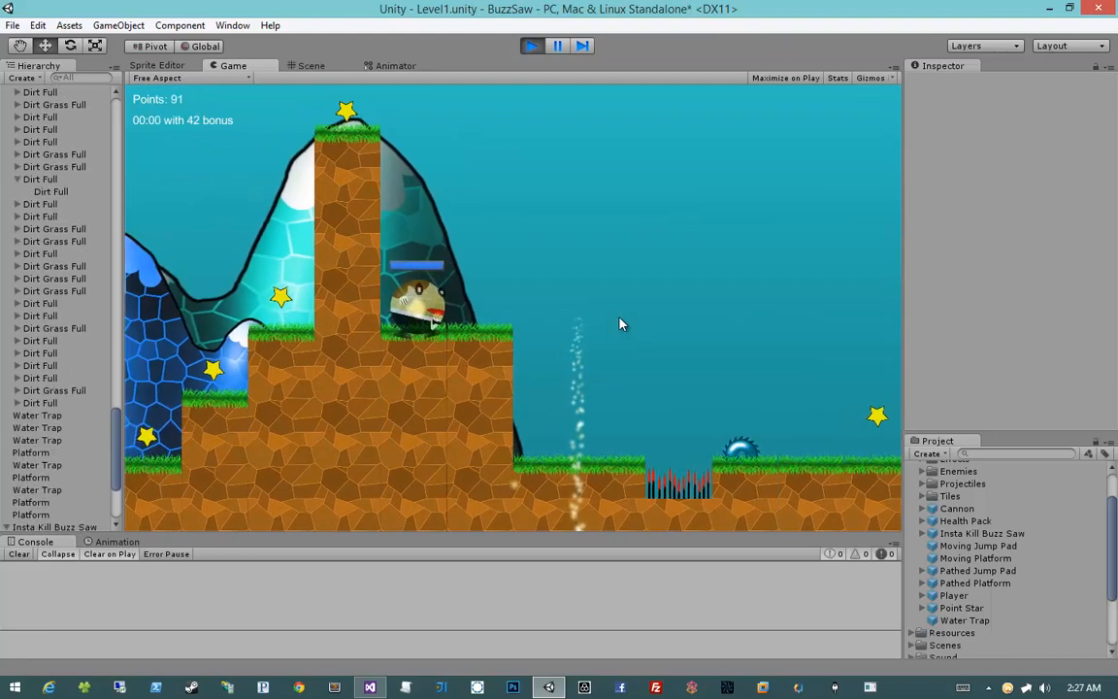
{"action": "key", "text": "d"}
{"action": "key", "text": "a"}
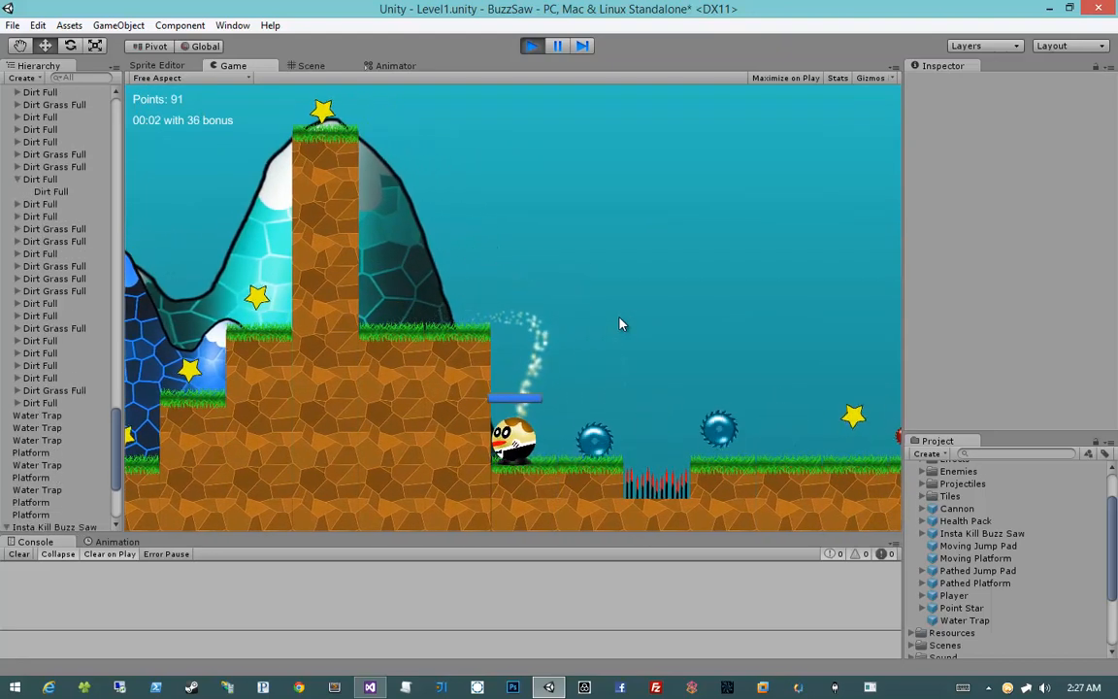
{"action": "key", "text": "d"}
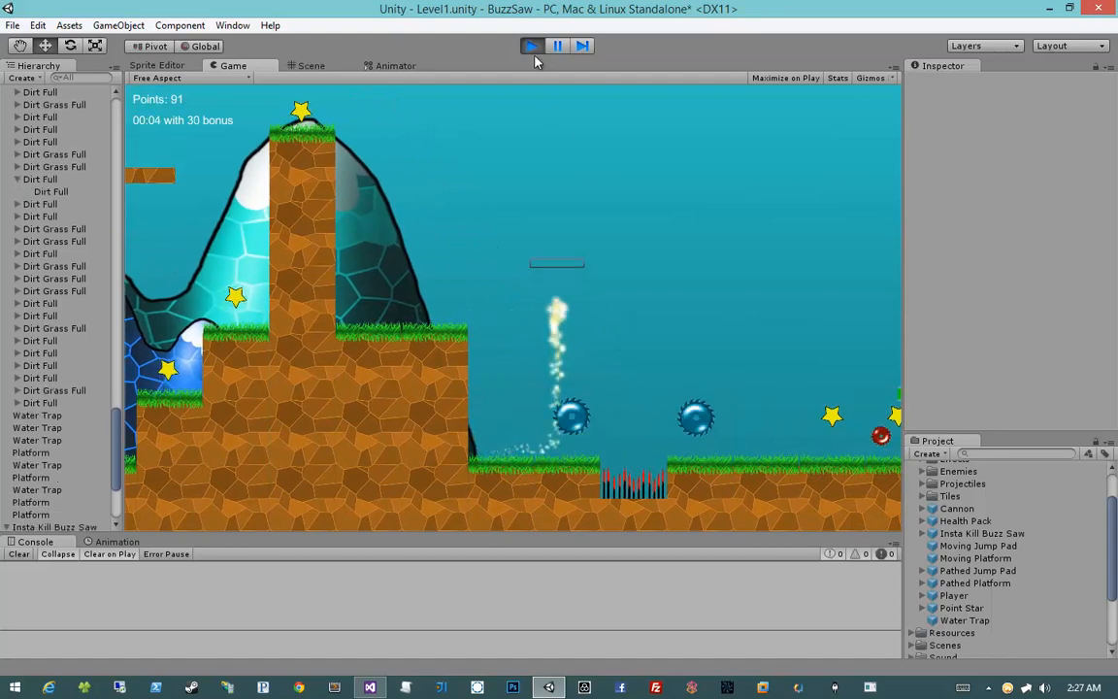
{"action": "left_click", "coordinate": [533, 47]}
Lower the Start point of the buzz saw in front of the spike pit to about Y -1.99
{"action": "middle_click_drag", "start_coordinate": [476, 384], "coordinate": [567, 385]}
{"action": "scroll", "coordinate": [482, 375], "scroll_direction": "up", "scroll_amount": 5}
{"action": "scroll", "coordinate": [543, 362], "scroll_direction": "up", "scroll_amount": 5}
{"action": "left_click", "coordinate": [529, 353]}
{"action": "left_click", "coordinate": [551, 429]}
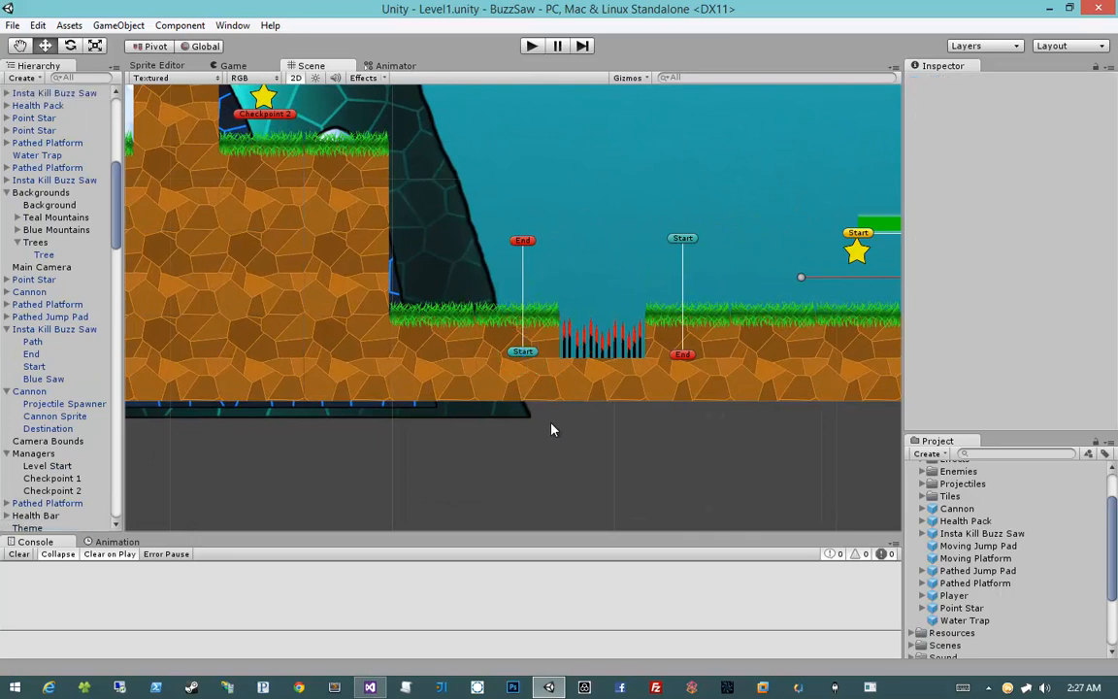
{"action": "left_click", "coordinate": [522, 354]}
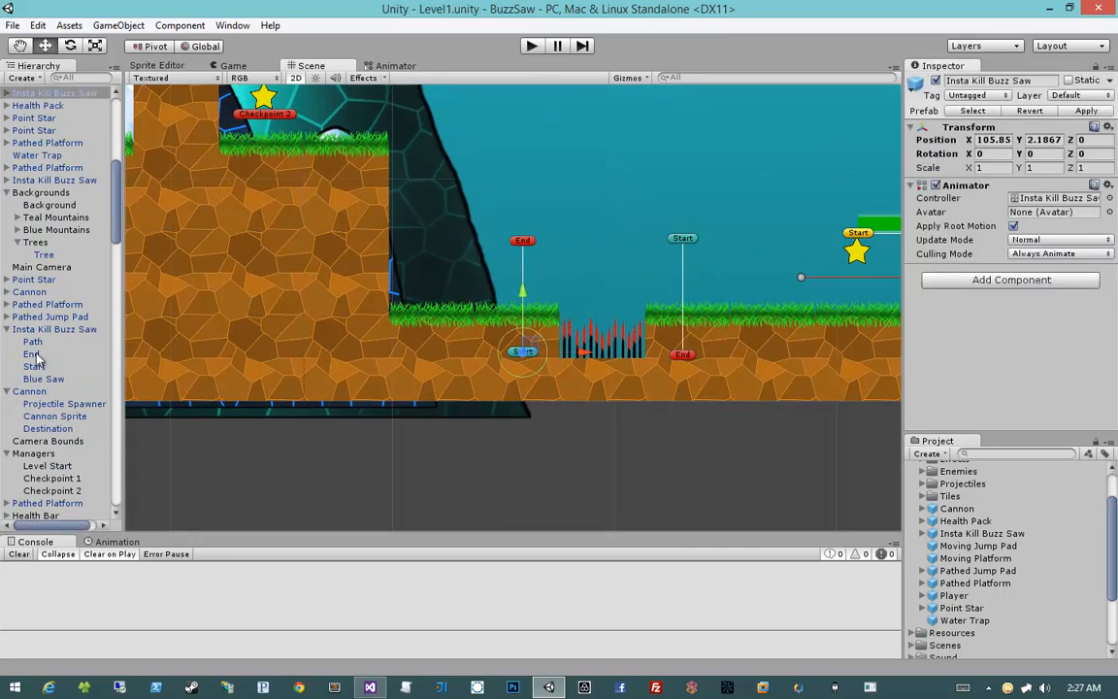
{"action": "left_click", "coordinate": [6, 92]}
{"action": "left_click", "coordinate": [33, 130]}
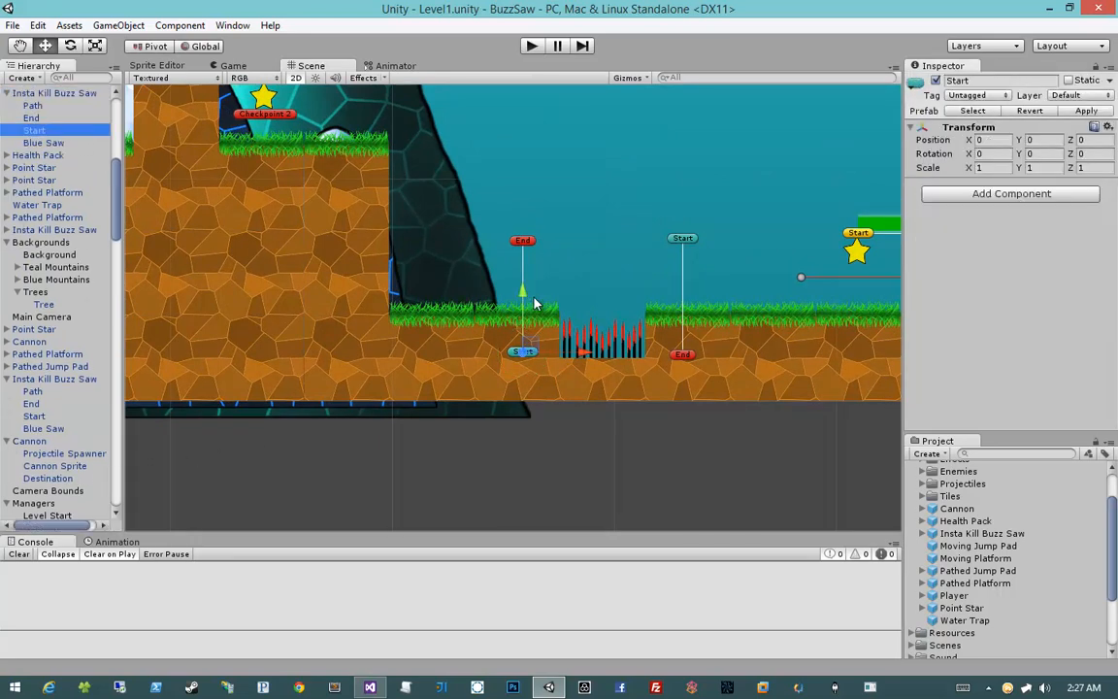
{"action": "left_click_drag", "start_coordinate": [522, 309], "coordinate": [522, 353]}
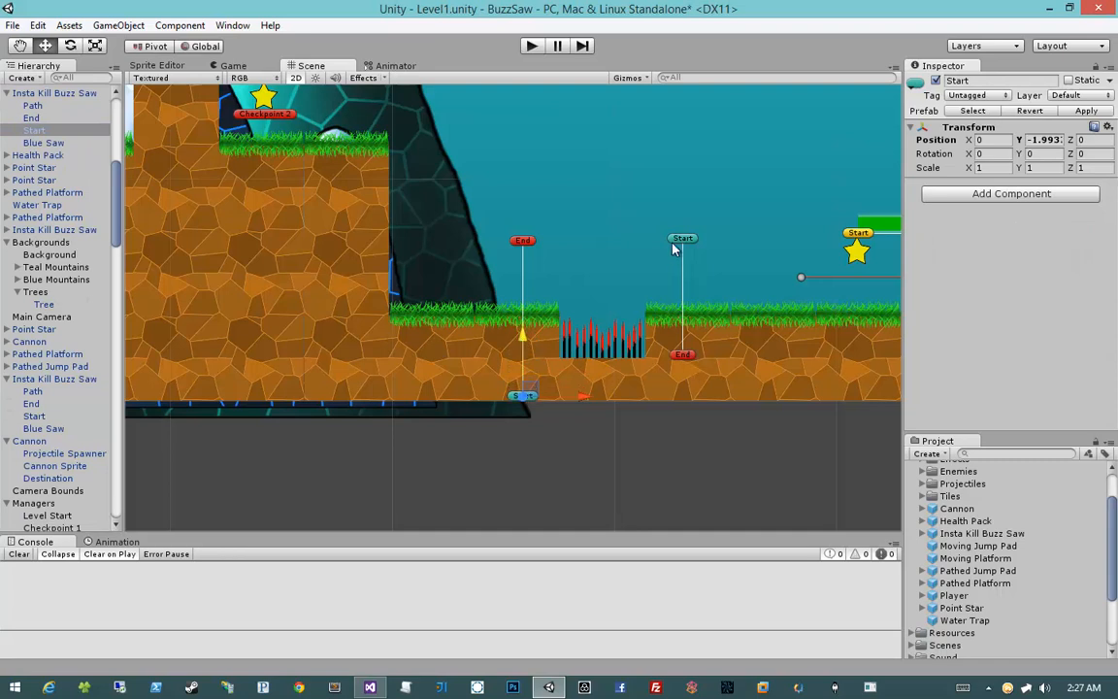
Lower the End point of the buzz saw beyond the spike pit to about Y -2.15
{"action": "left_click", "coordinate": [683, 357]}
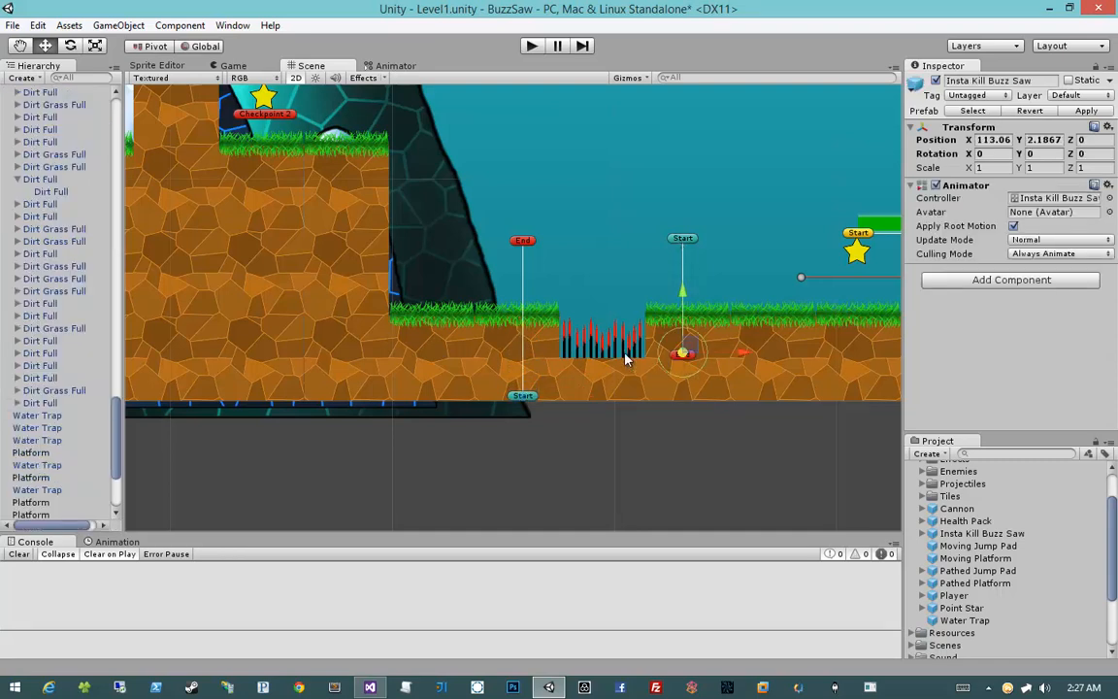
{"action": "scroll", "coordinate": [49, 408], "scroll_direction": "down", "scroll_amount": 4}
{"action": "left_click", "coordinate": [31, 400]}
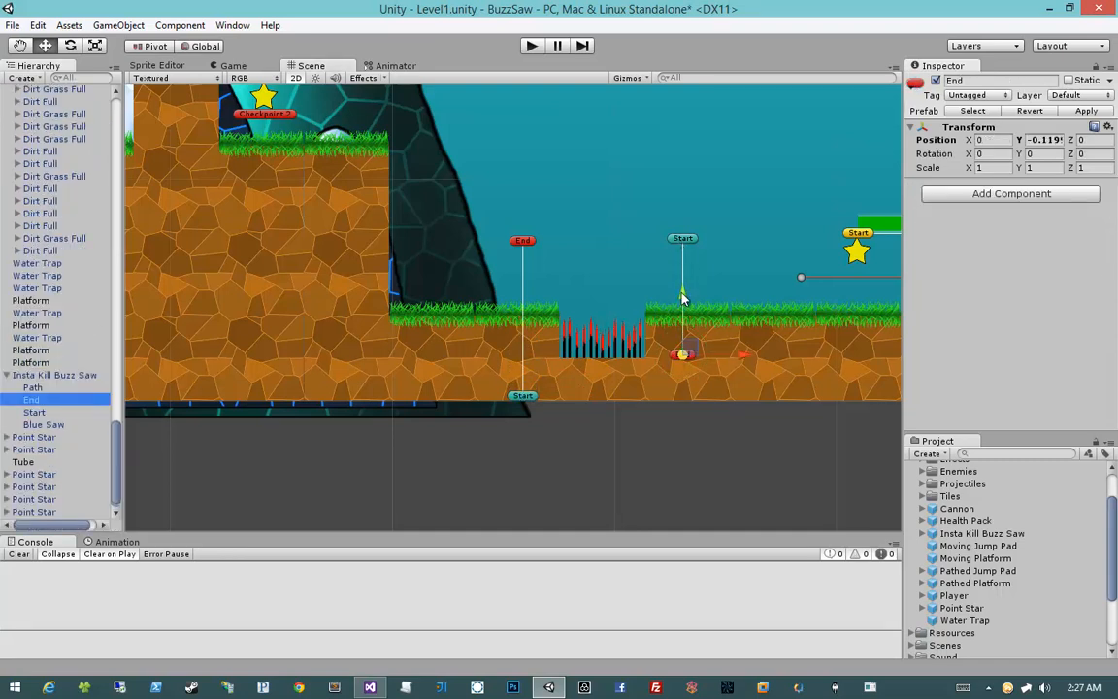
{"action": "left_click_drag", "start_coordinate": [683, 299], "coordinate": [682, 349]}
Play-test the level from Checkpoint 2 past the buzz saws, spike pit and water to the ground beyond the tall block, and stop the game
{"action": "left_click", "coordinate": [532, 46]}
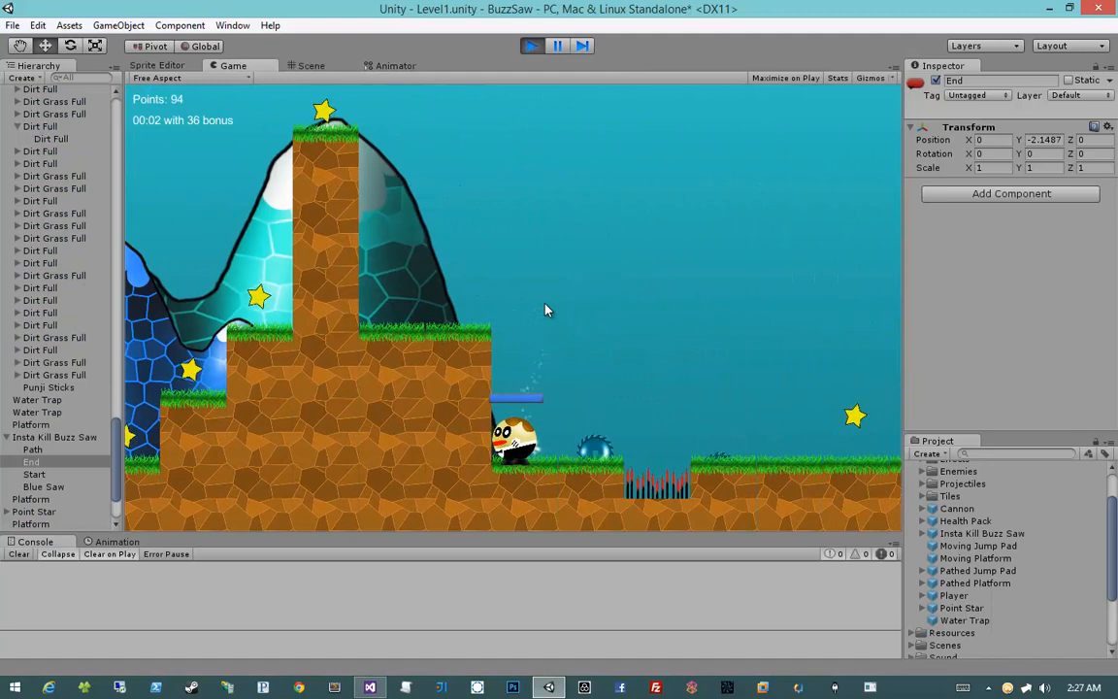
{"action": "key", "text": "Right"}
{"action": "key", "text": "space"}
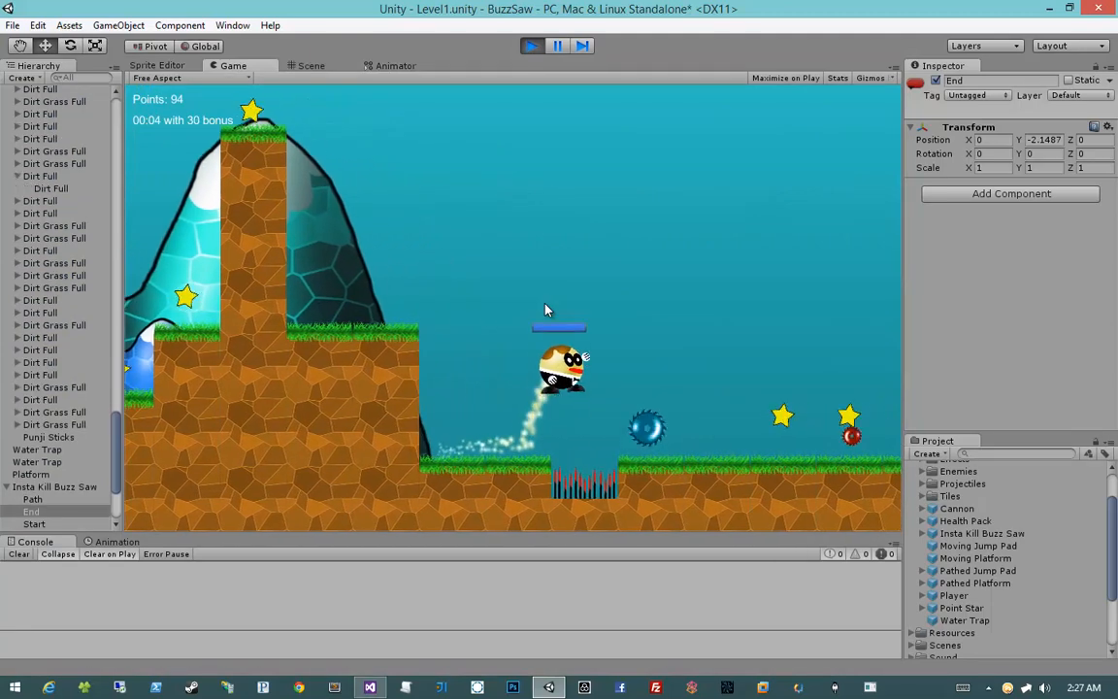
{"action": "key", "text": "space"}
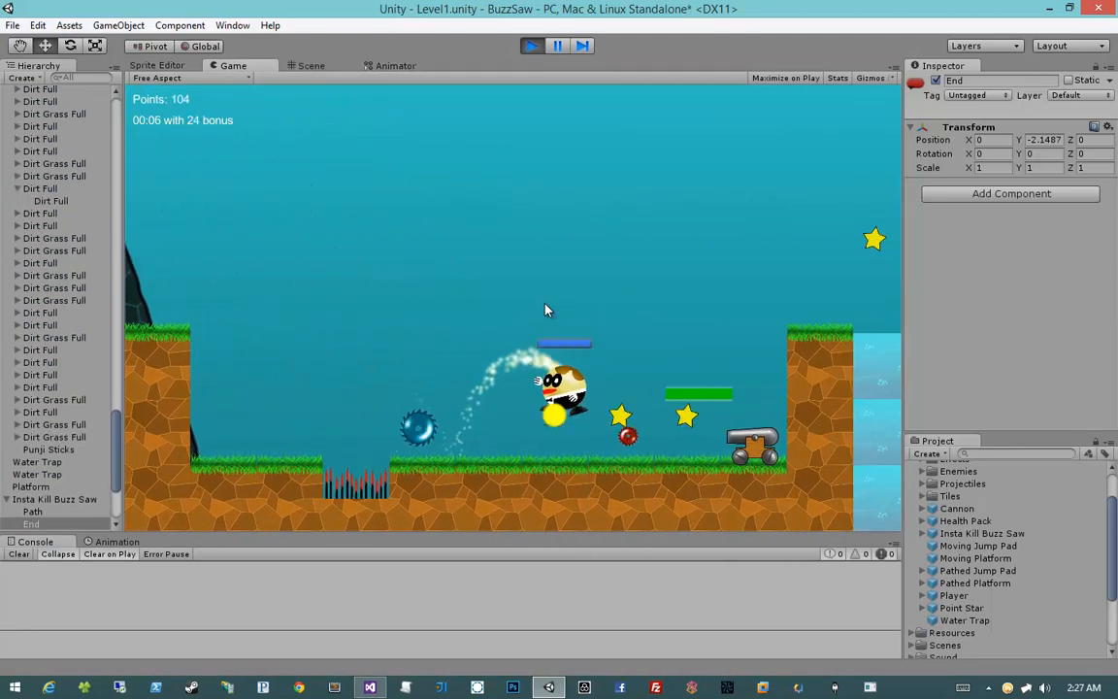
{"action": "key", "text": "space"}
{"action": "key", "text": "Right"}
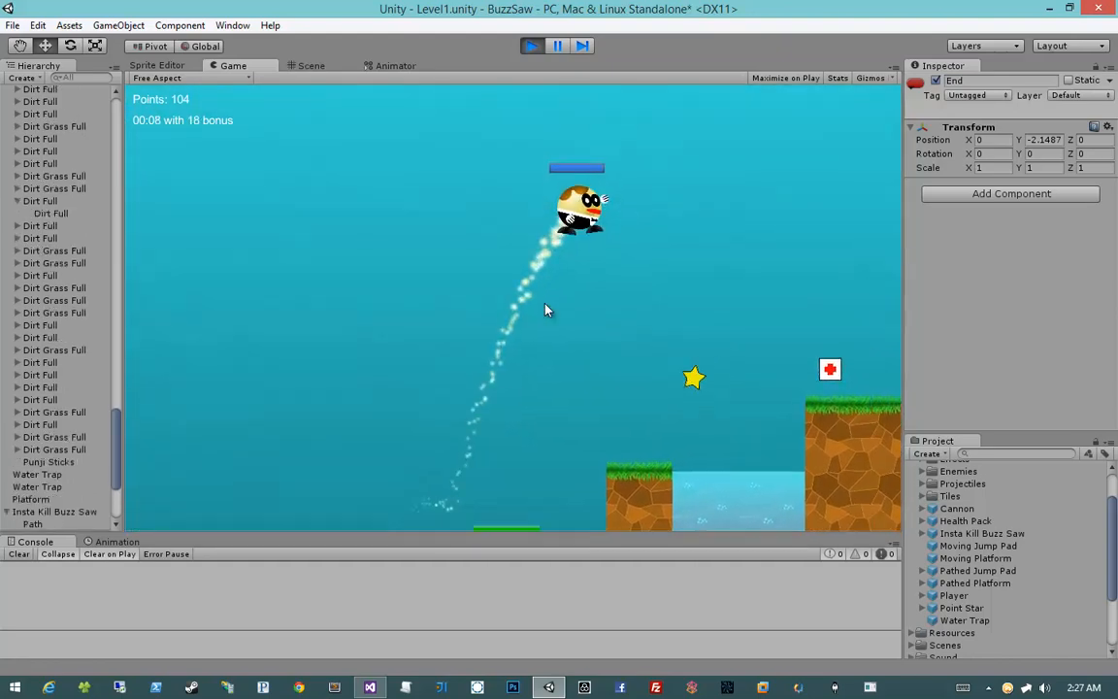
{"action": "key", "text": "space"}
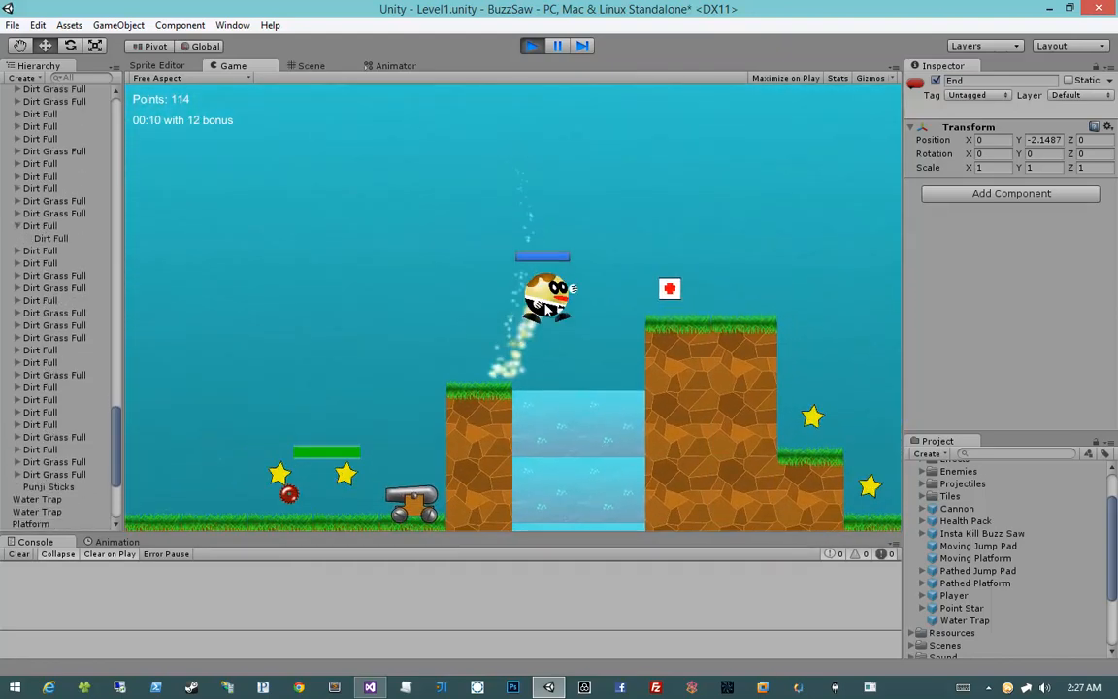
{"action": "key", "text": "Right"}
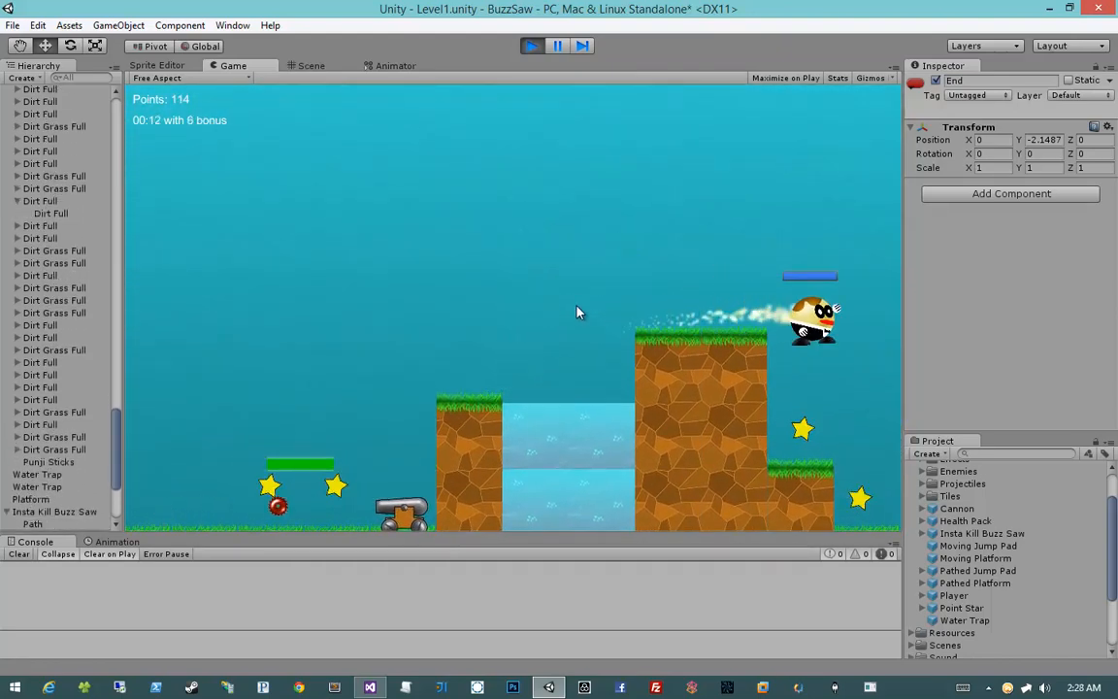
{"action": "key", "text": "Right"}
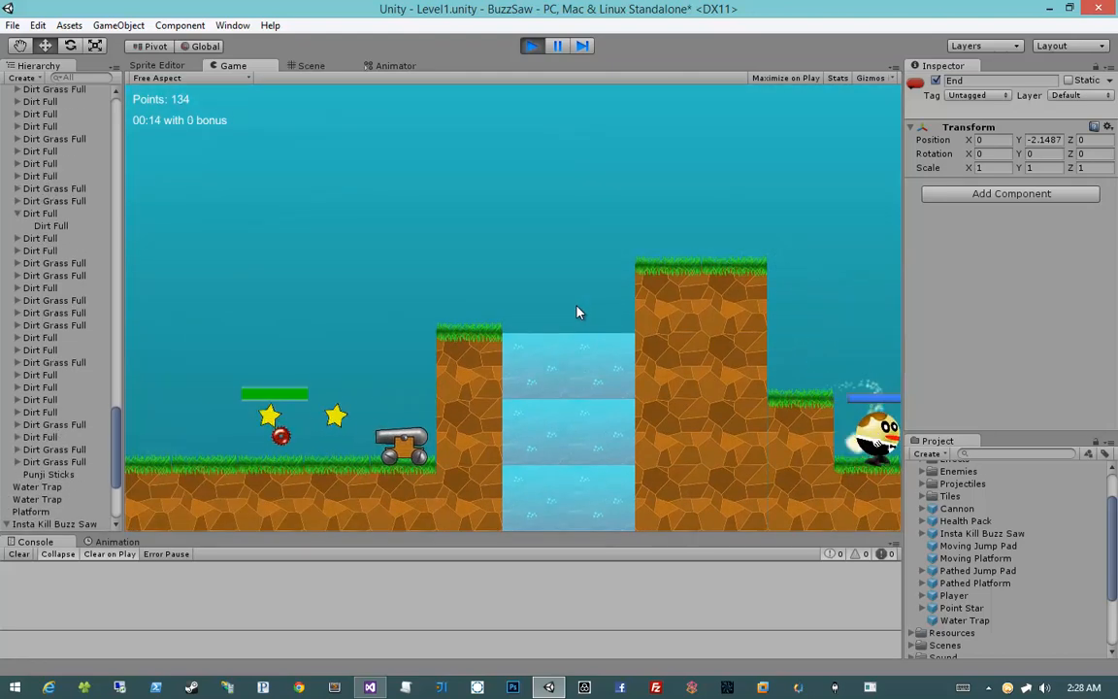
{"action": "key", "text": "space"}
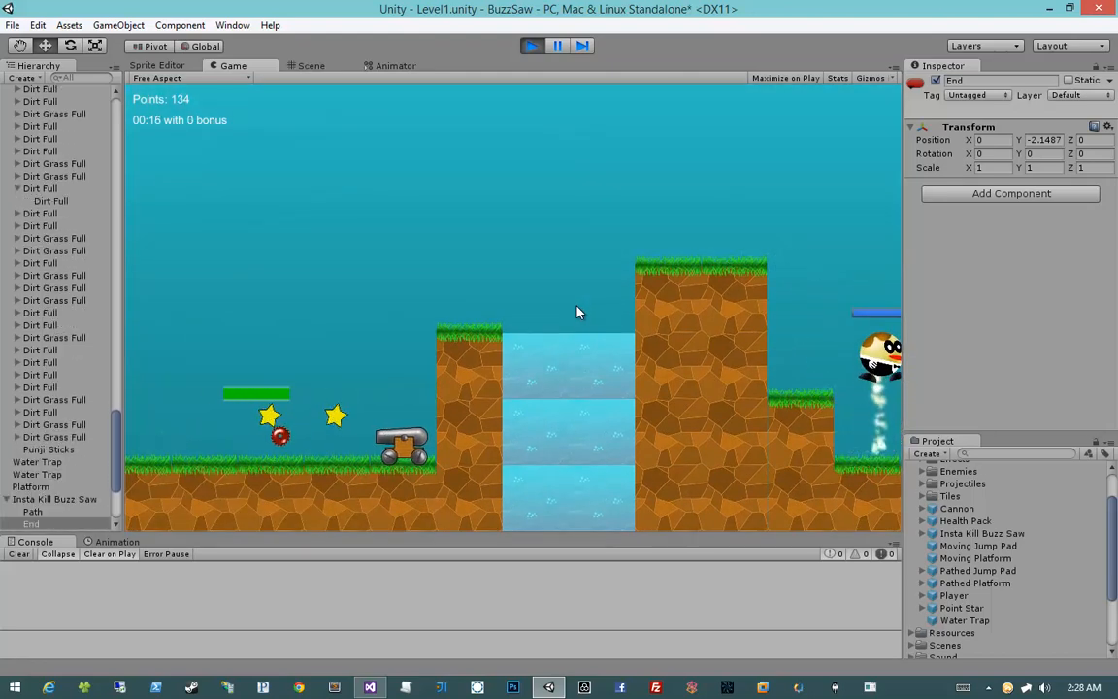
{"action": "key", "text": "space"}
{"action": "key", "text": "Left"}
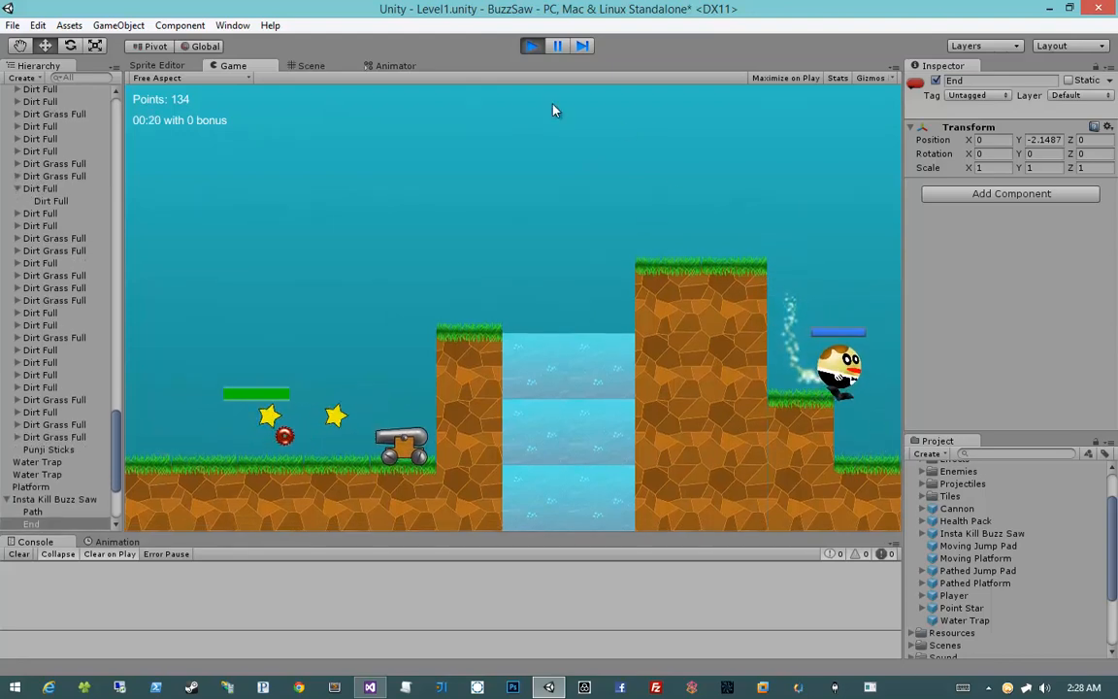
{"action": "left_click", "coordinate": [531, 46]}
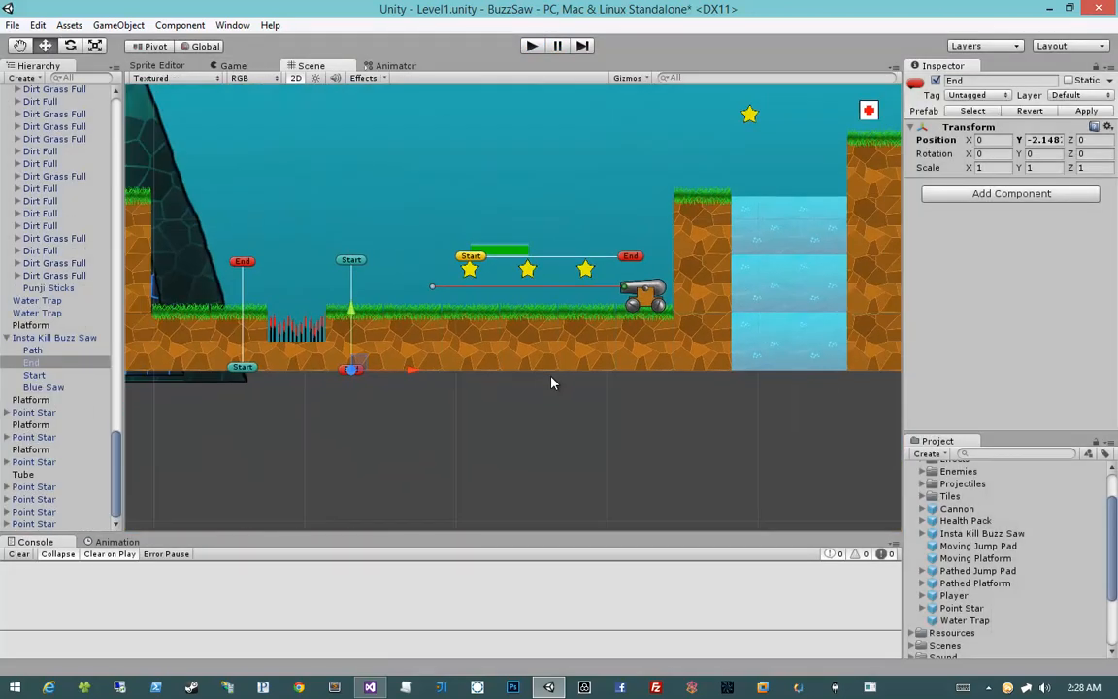
Collapse the expanded object groups in the hierarchy, including Backgrounds, Insta Kill Buzz Saw, Cannon, Managers and Ground Platforms
{"action": "scroll", "coordinate": [19, 350], "scroll_direction": "up", "scroll_amount": 10}
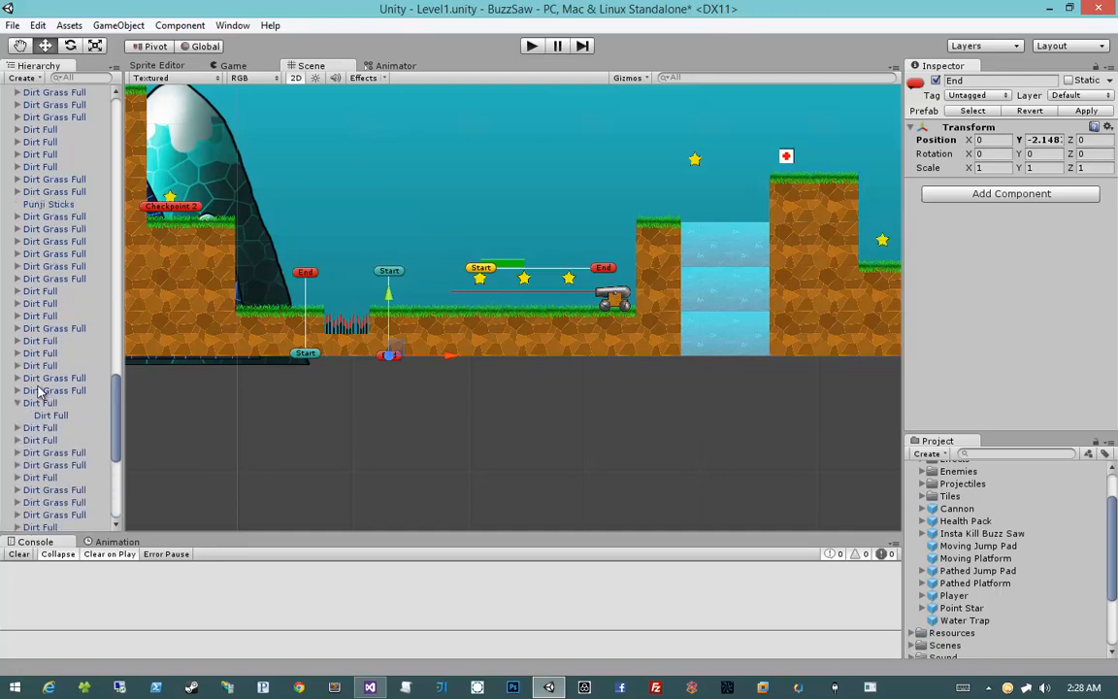
{"action": "scroll", "coordinate": [19, 251], "scroll_direction": "up", "scroll_amount": 10}
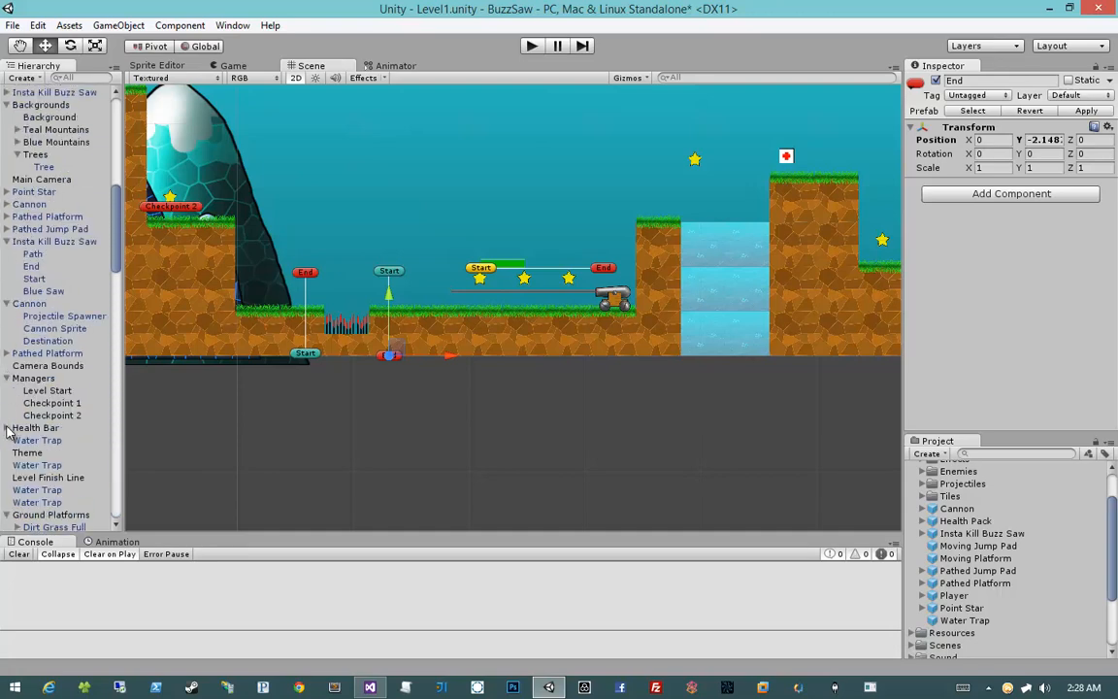
{"action": "scroll", "coordinate": [7, 434], "scroll_direction": "down", "scroll_amount": 5}
{"action": "scroll", "coordinate": [8, 378], "scroll_direction": "up", "scroll_amount": 8}
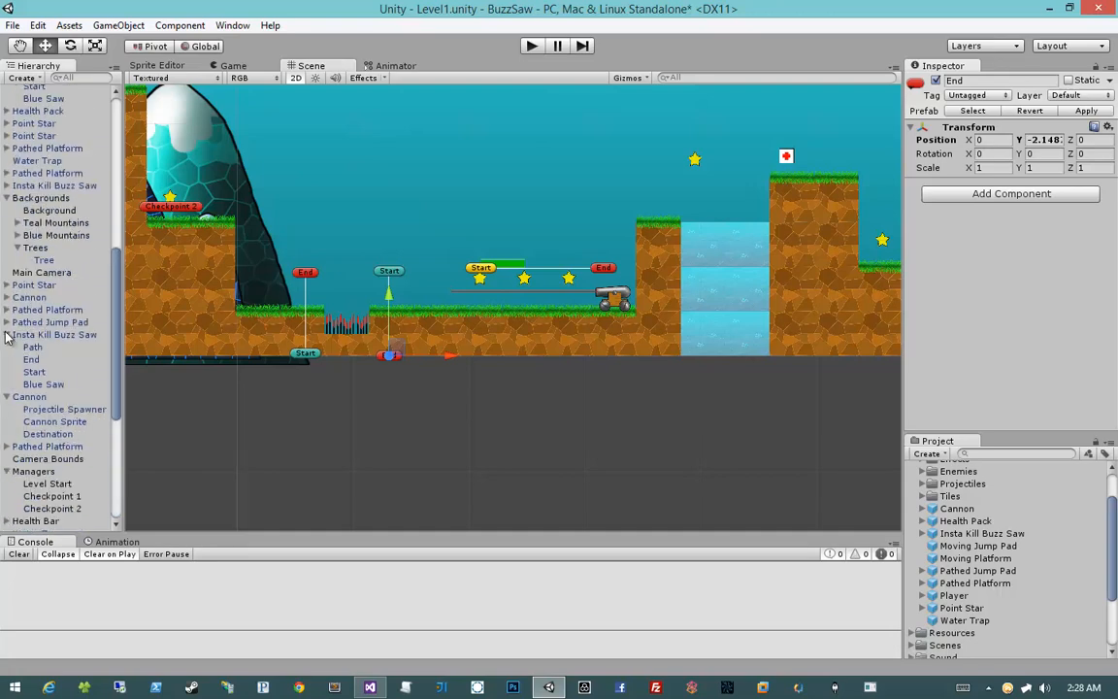
{"action": "left_click", "coordinate": [8, 335]}
{"action": "left_click", "coordinate": [7, 198]}
{"action": "left_click", "coordinate": [6, 285]}
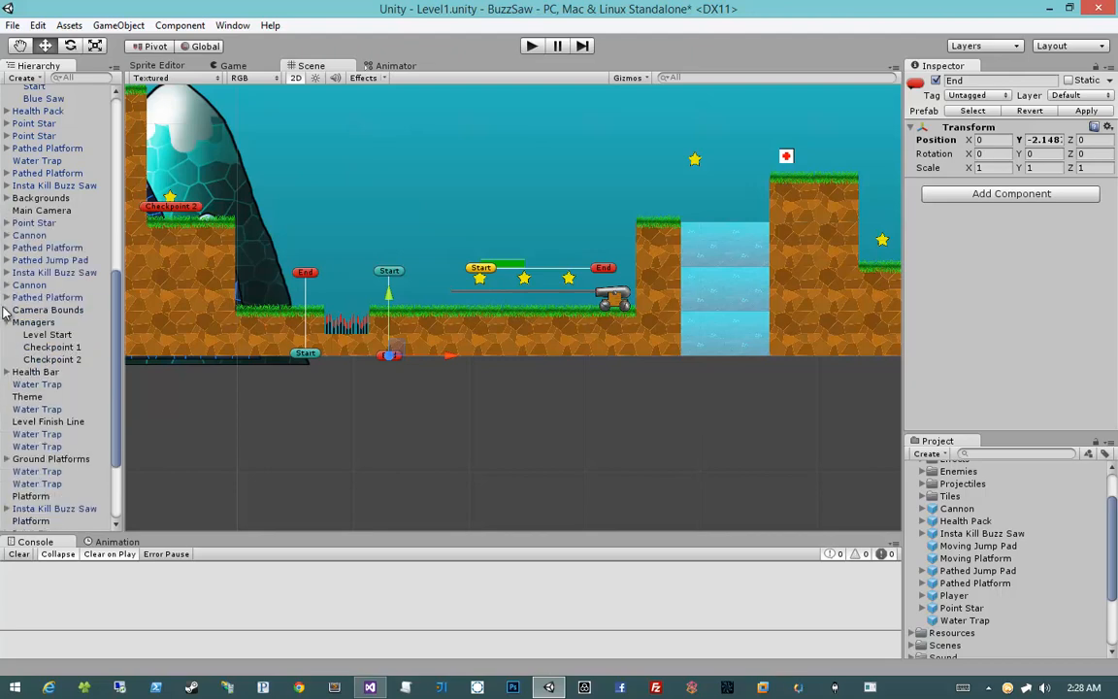
{"action": "left_click", "coordinate": [8, 322]}
Widen Camera Bounds towards the level's finish wall, with X scale about 175.4 and X position about 90.65
{"action": "left_click", "coordinate": [47, 310]}
{"action": "scroll", "coordinate": [407, 286], "scroll_direction": "down", "scroll_amount": 6}
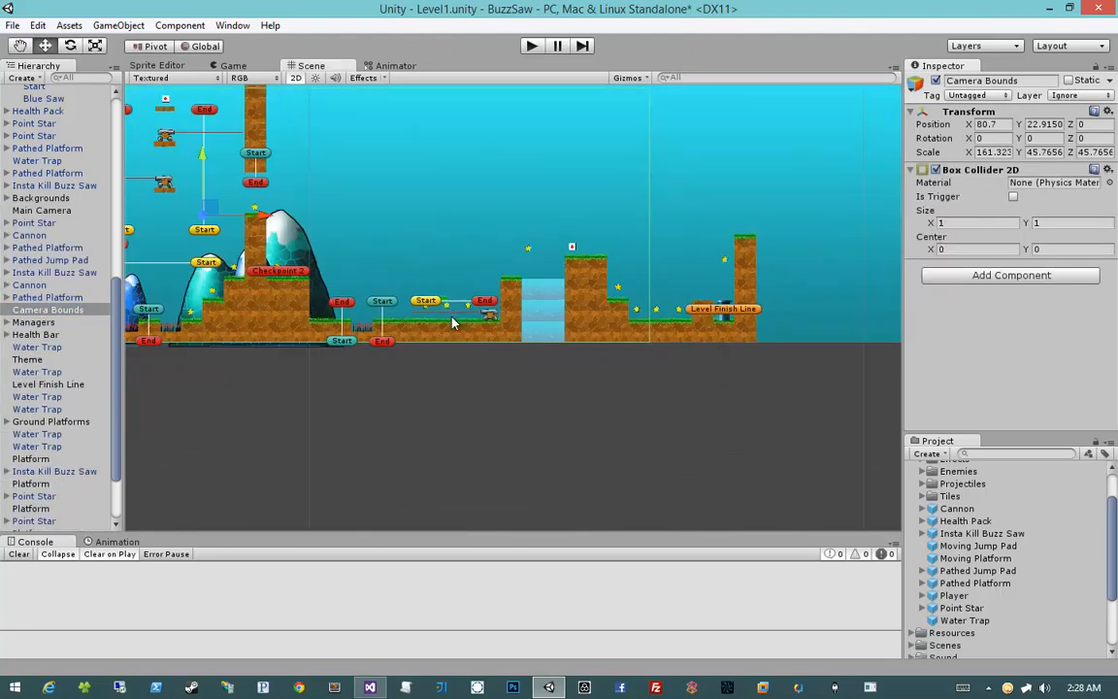
{"action": "middle_click_drag", "start_coordinate": [650, 276], "coordinate": [582, 311]}
{"action": "scroll", "coordinate": [559, 315], "scroll_direction": "up", "scroll_amount": 10}
{"action": "scroll", "coordinate": [580, 309], "scroll_direction": "down", "scroll_amount": 6}
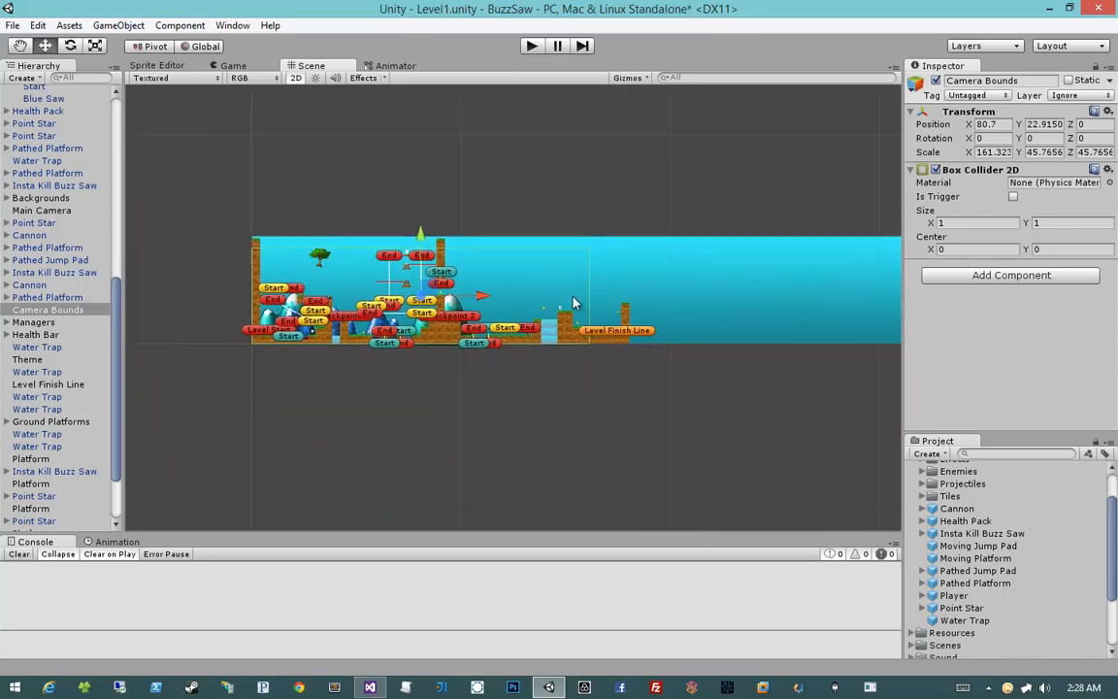
{"action": "scroll", "coordinate": [573, 304], "scroll_direction": "up", "scroll_amount": 2}
{"action": "key", "text": "r"}
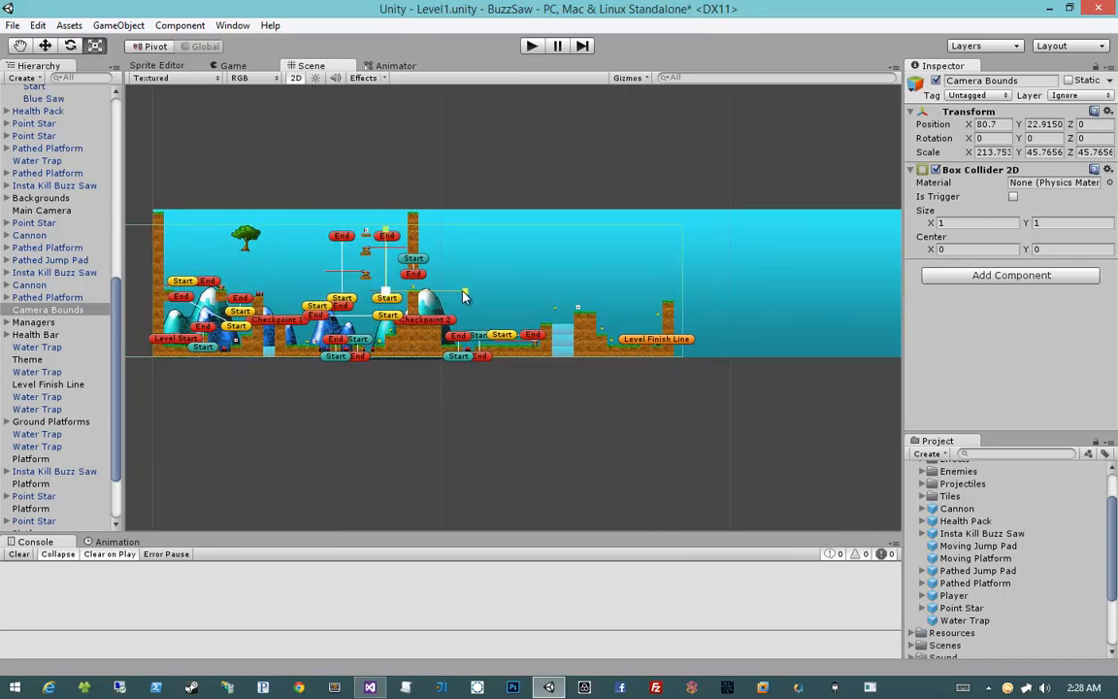
{"action": "key", "text": "w"}
{"action": "left_click_drag", "start_coordinate": [453, 291], "coordinate": [473, 298]}
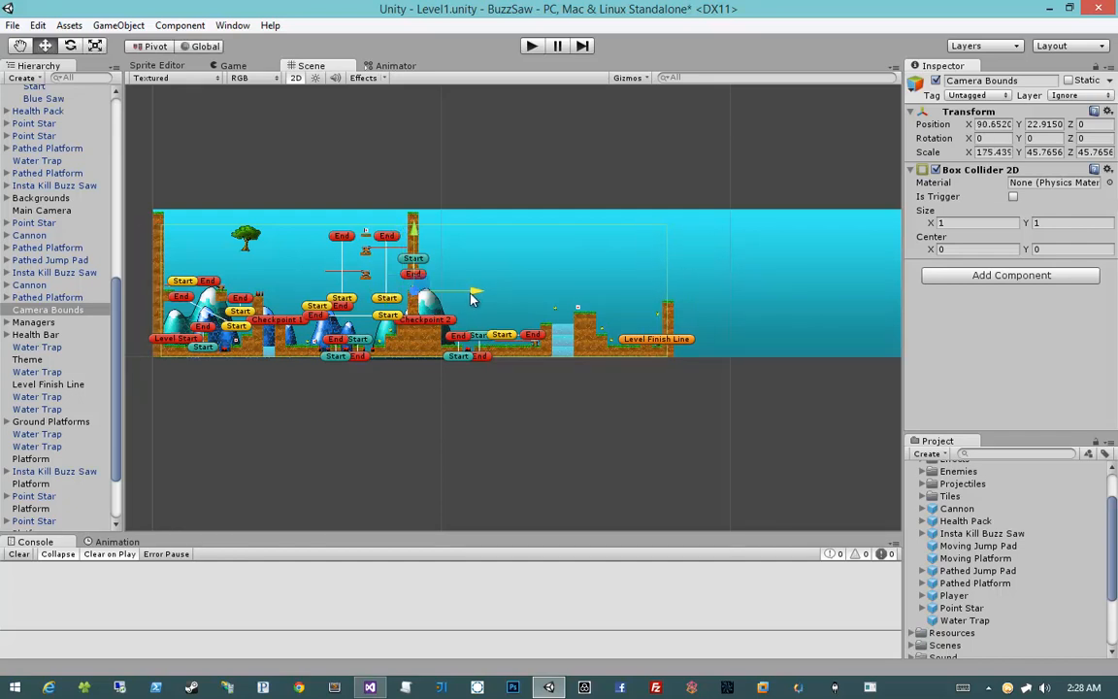
Fine-tune Camera Bounds to span the whole level, with X scale about 179.8 and X position about 90.11, and save the scene
{"action": "key", "text": "t"}
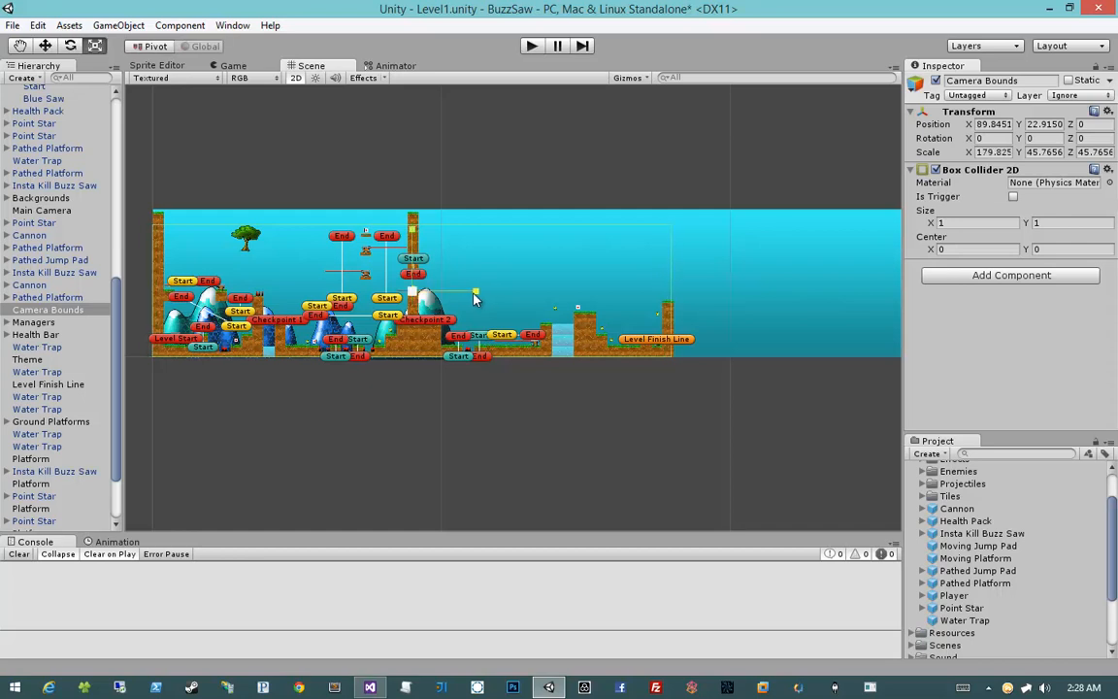
{"action": "key", "text": "w"}
{"action": "left_click_drag", "start_coordinate": [474, 293], "coordinate": [475, 294]}
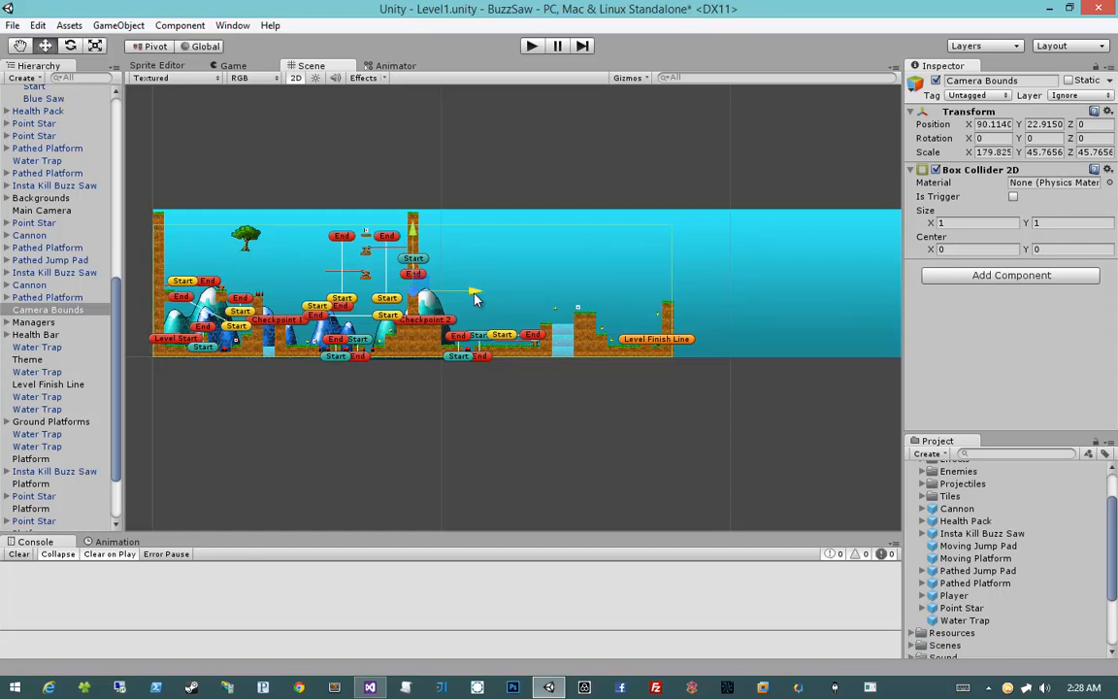
{"action": "key", "text": "t"}
{"action": "key", "text": "w"}
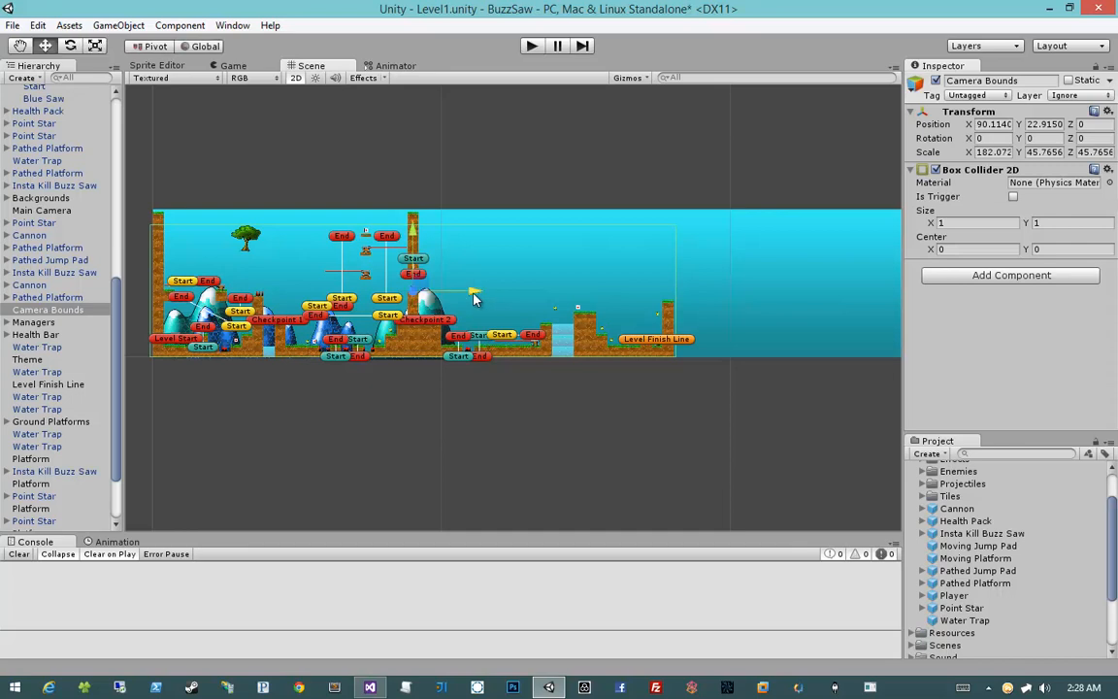
{"action": "left_click_drag", "start_coordinate": [474, 298], "coordinate": [474, 299]}
{"action": "key", "text": "t"}
{"action": "key", "text": "w"}
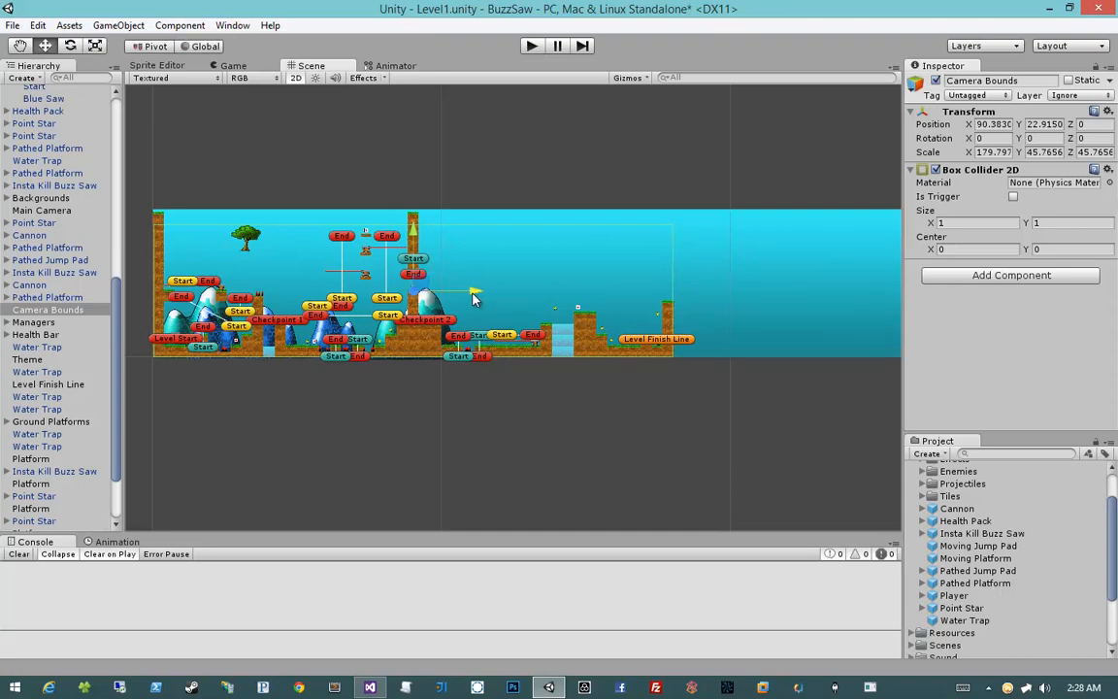
{"action": "scroll", "coordinate": [473, 299], "scroll_direction": "up", "scroll_amount": 6}
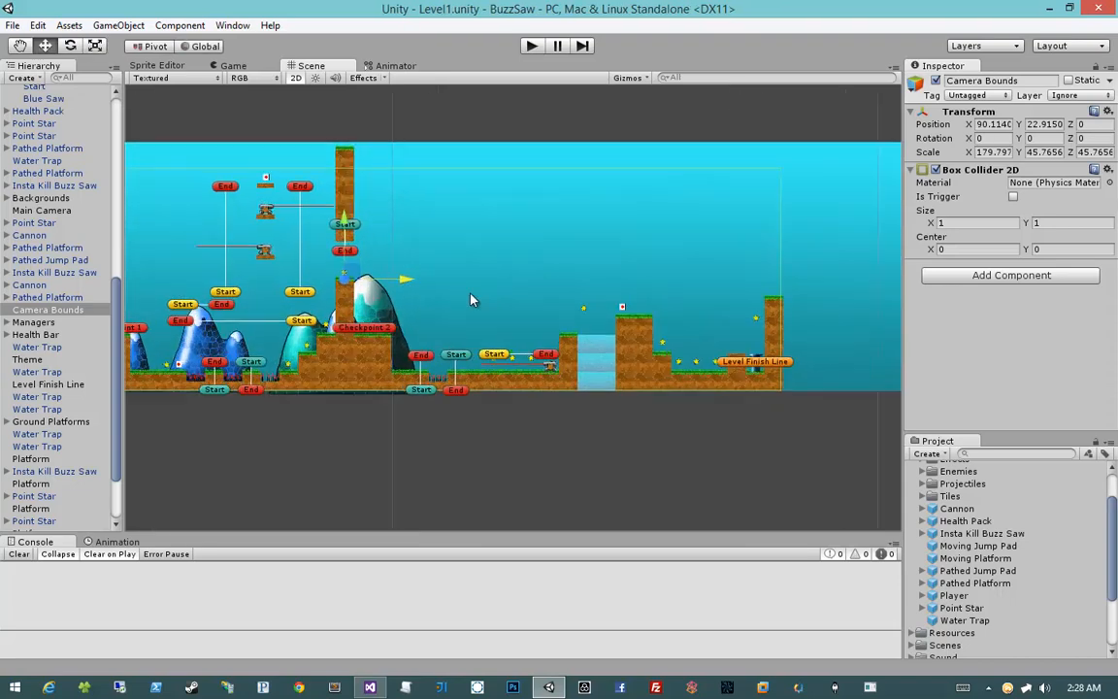
Play-test the level from Checkpoint 2 to the finish tube to check the widened camera bounds, and stop the game
{"action": "left_click", "coordinate": [533, 46]}
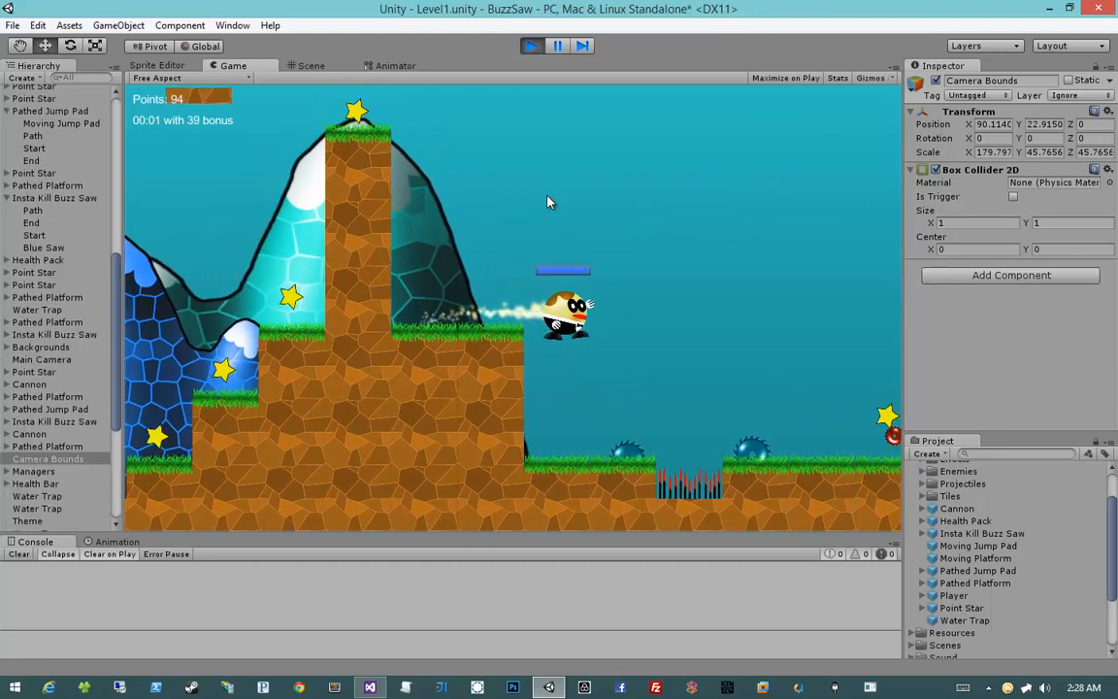
{"action": "key", "text": "a"}
{"action": "key", "text": "d"}
{"action": "key", "text": "a"}
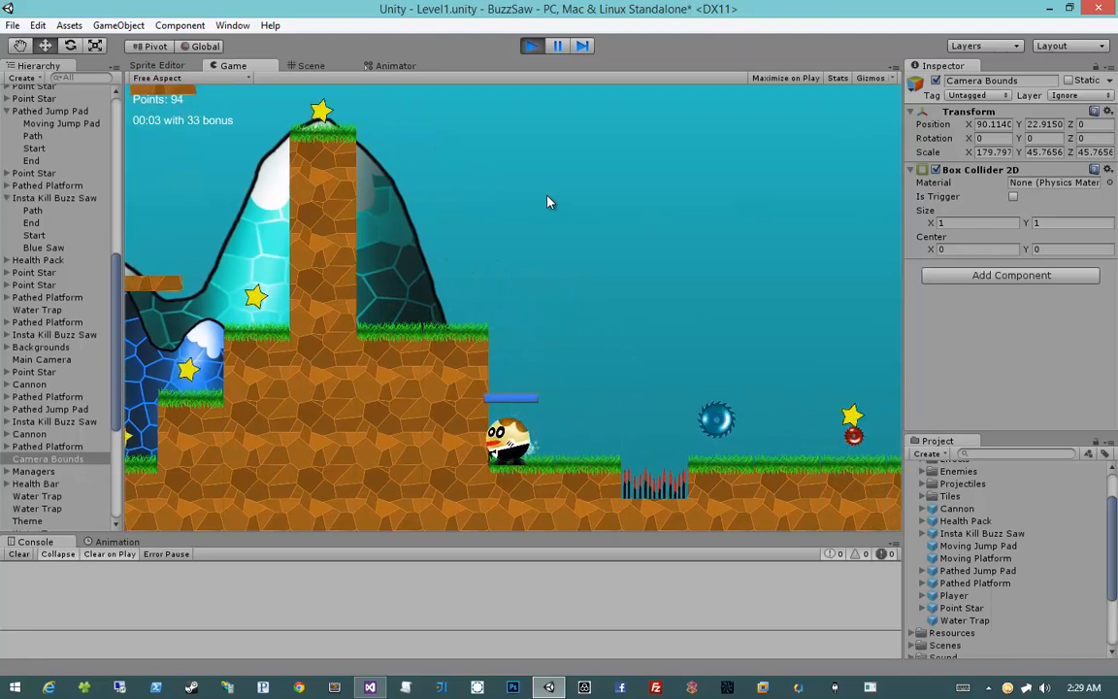
{"action": "key", "text": "d"}
{"action": "key", "text": "space"}
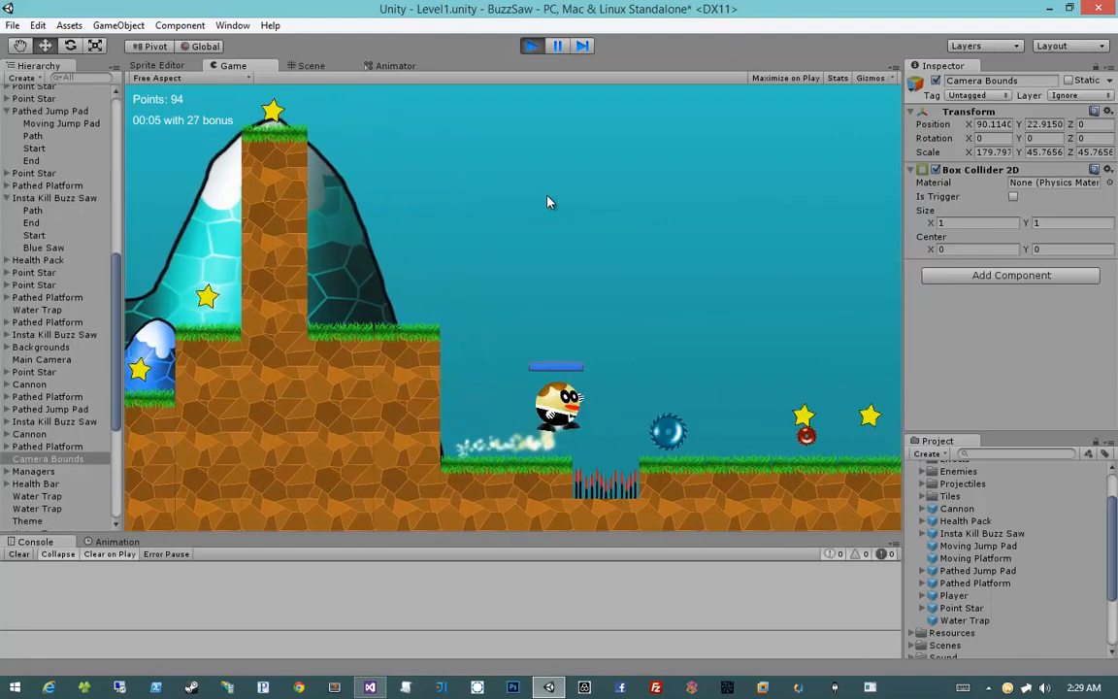
{"action": "key", "text": "space"}
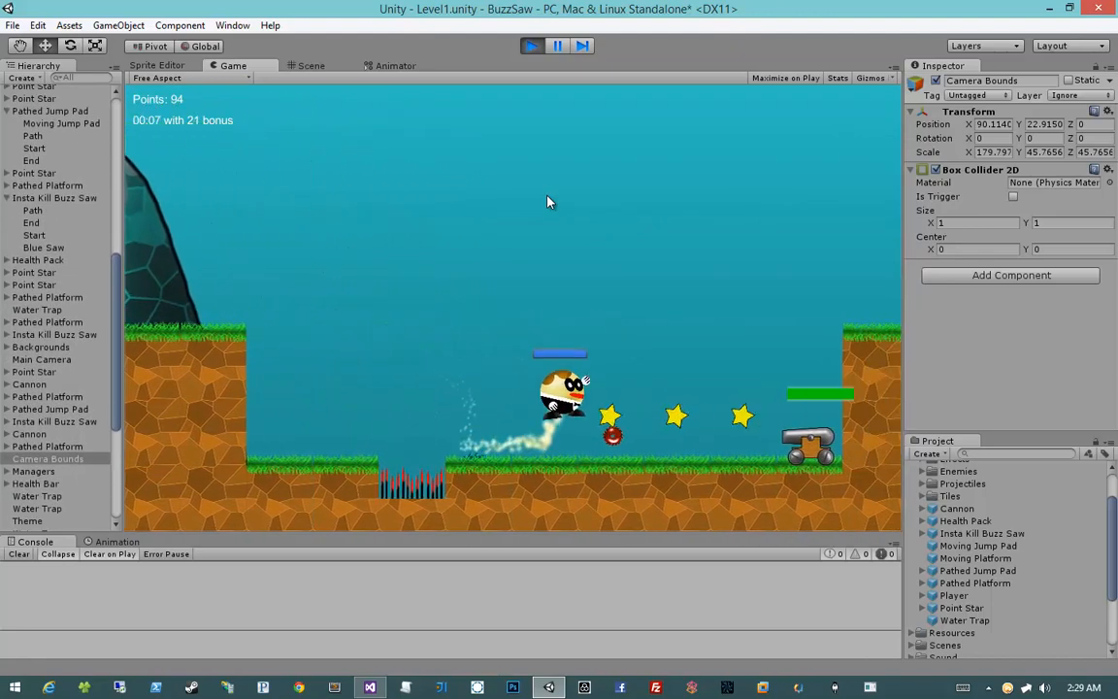
{"action": "key", "text": "d"}
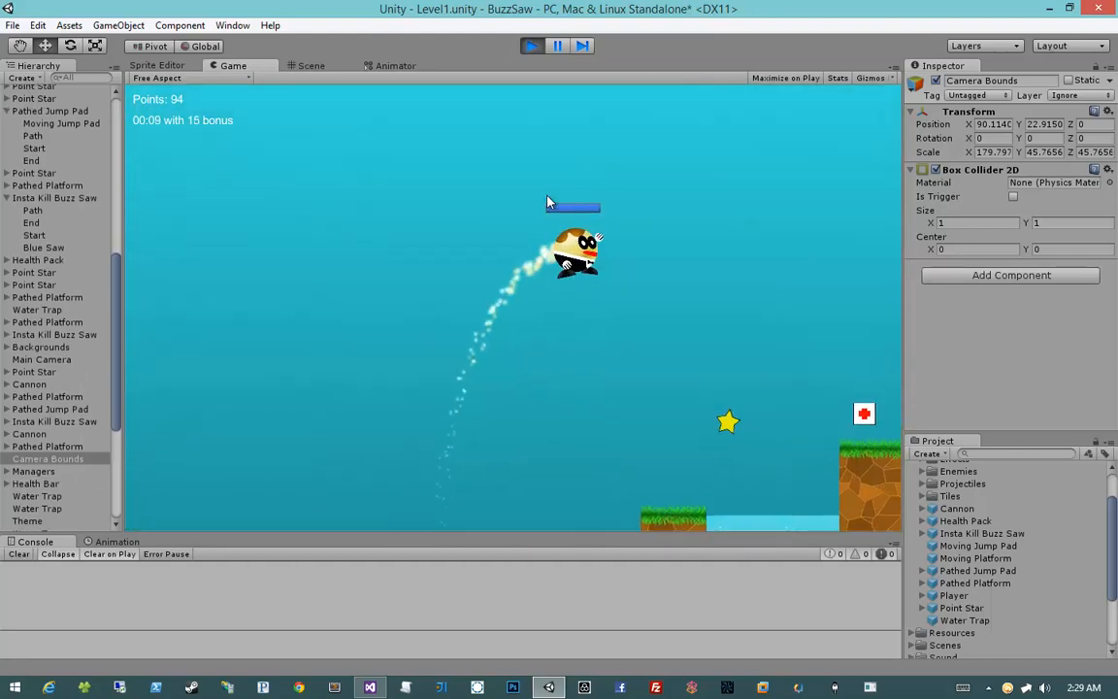
{"action": "key", "text": "space"}
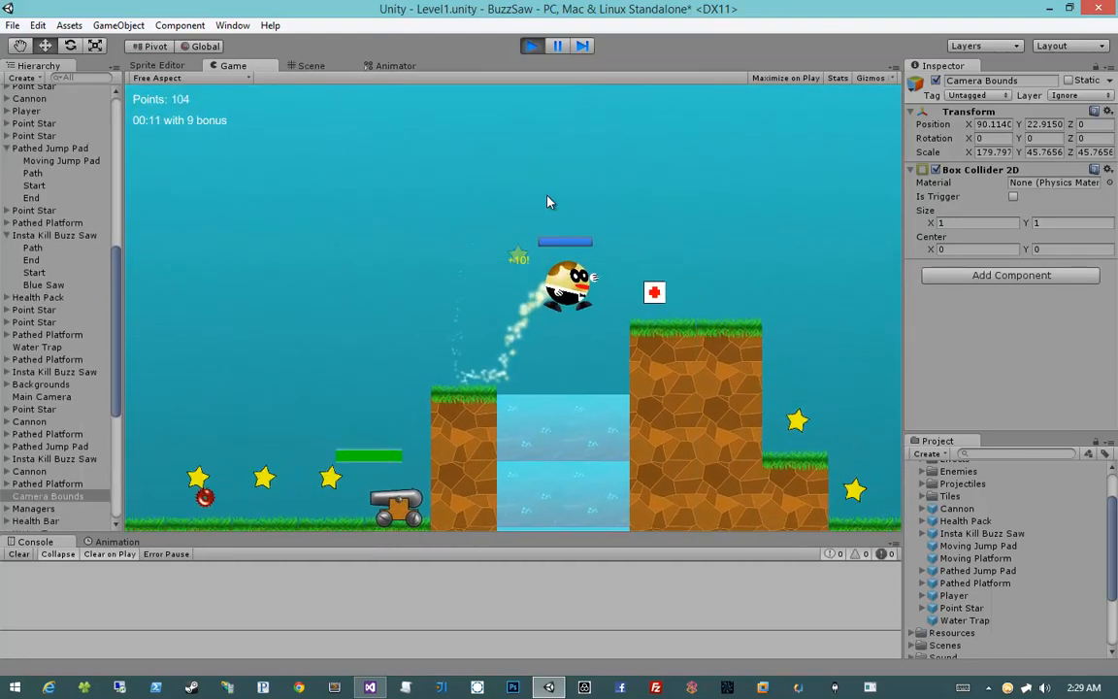
{"action": "key", "text": "d"}
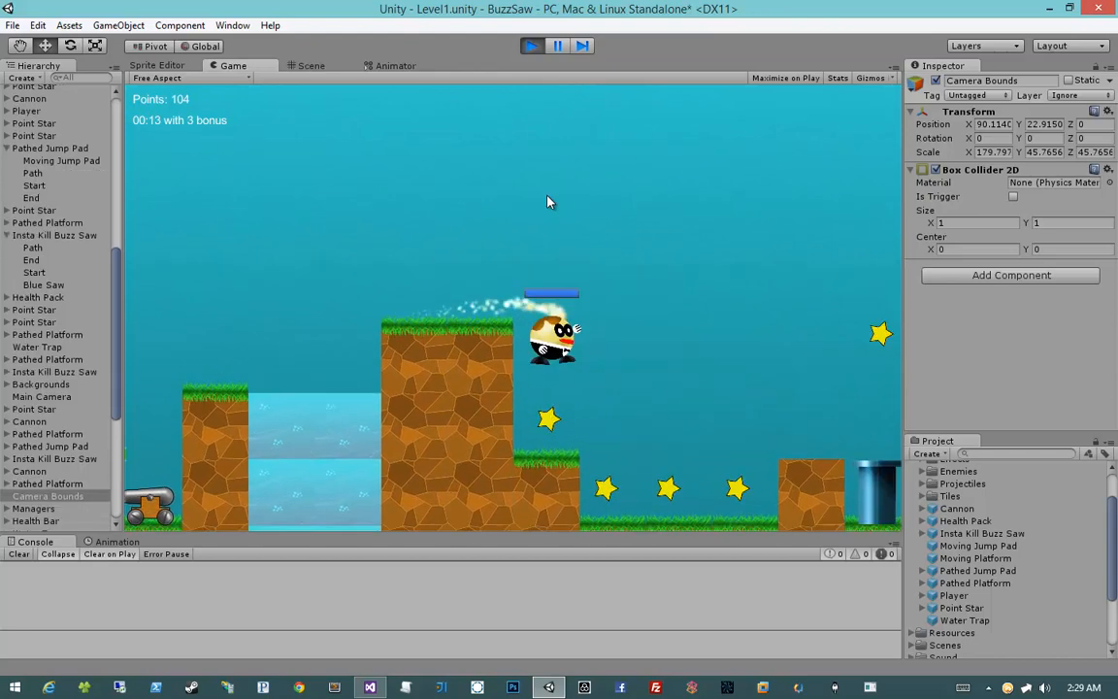
{"action": "key", "text": "d"}
{"action": "key", "text": "space"}
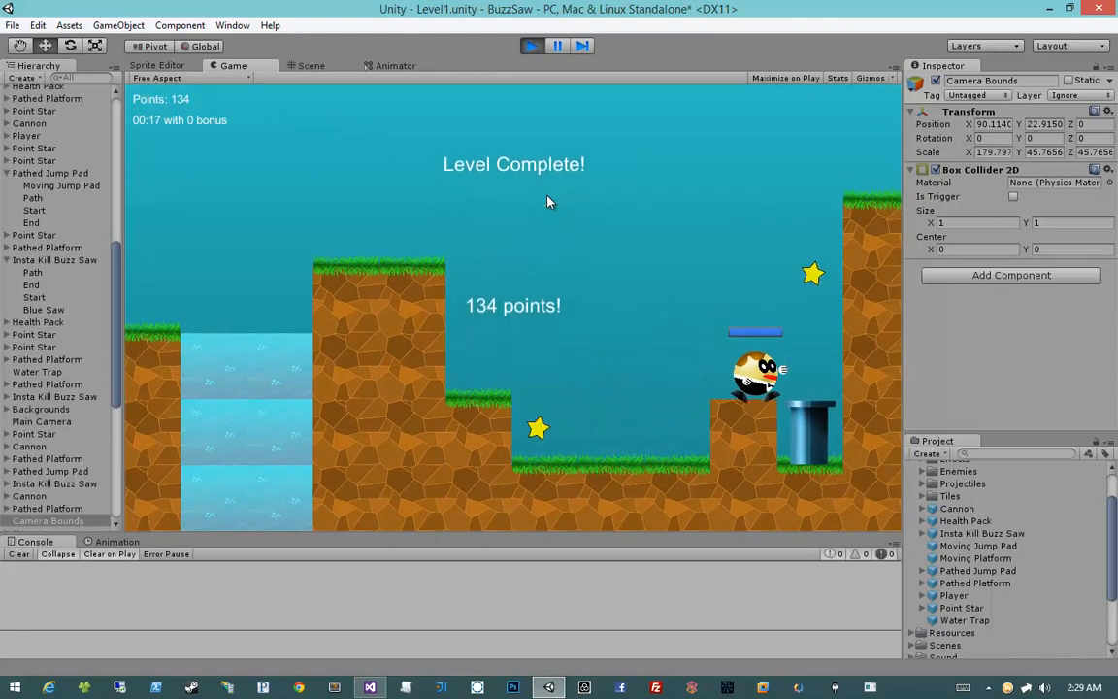
{"action": "left_click", "coordinate": [531, 46]}
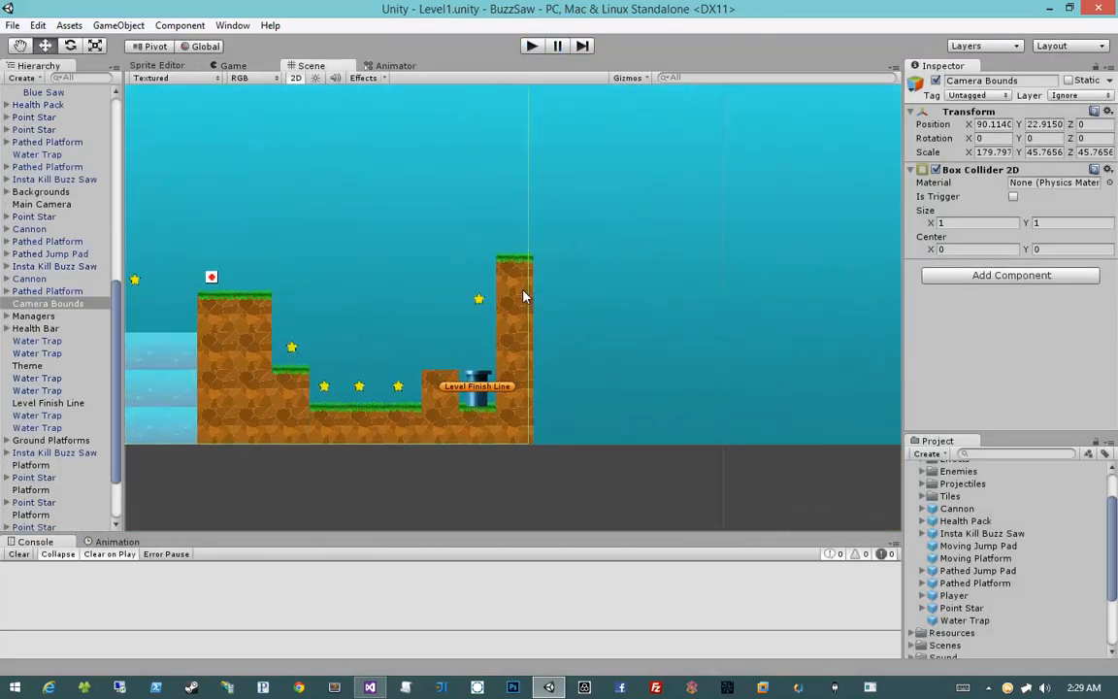
Lower the Level Finish Line trigger into the finish tube, to about Y 5.33
{"action": "scroll", "coordinate": [524, 291], "scroll_direction": "up", "scroll_amount": 5}
{"action": "middle_click_drag", "start_coordinate": [445, 432], "coordinate": [520, 368]}
{"action": "left_click", "coordinate": [529, 380]}
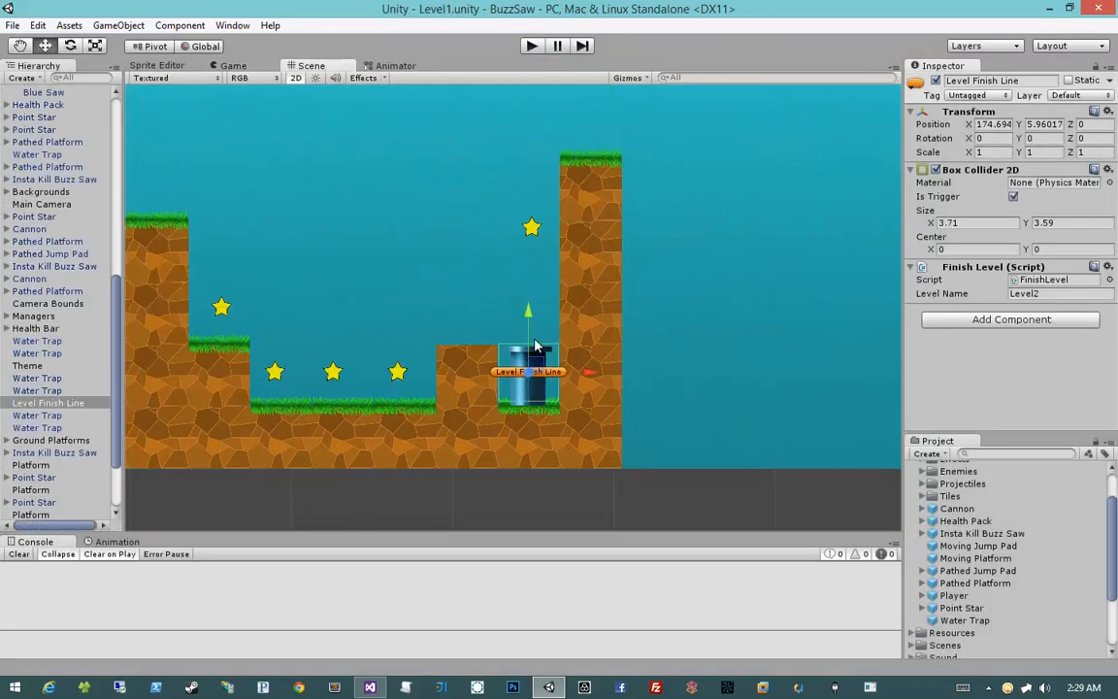
{"action": "left_click_drag", "start_coordinate": [534, 344], "coordinate": [531, 325]}
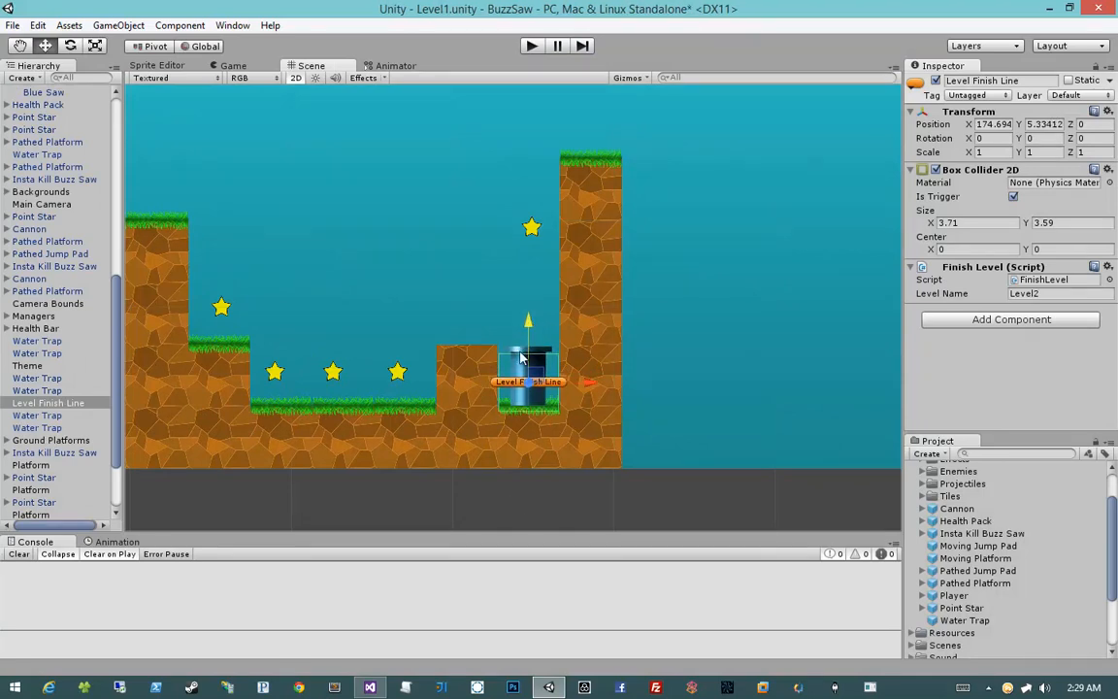
{"action": "left_click", "coordinate": [514, 260]}
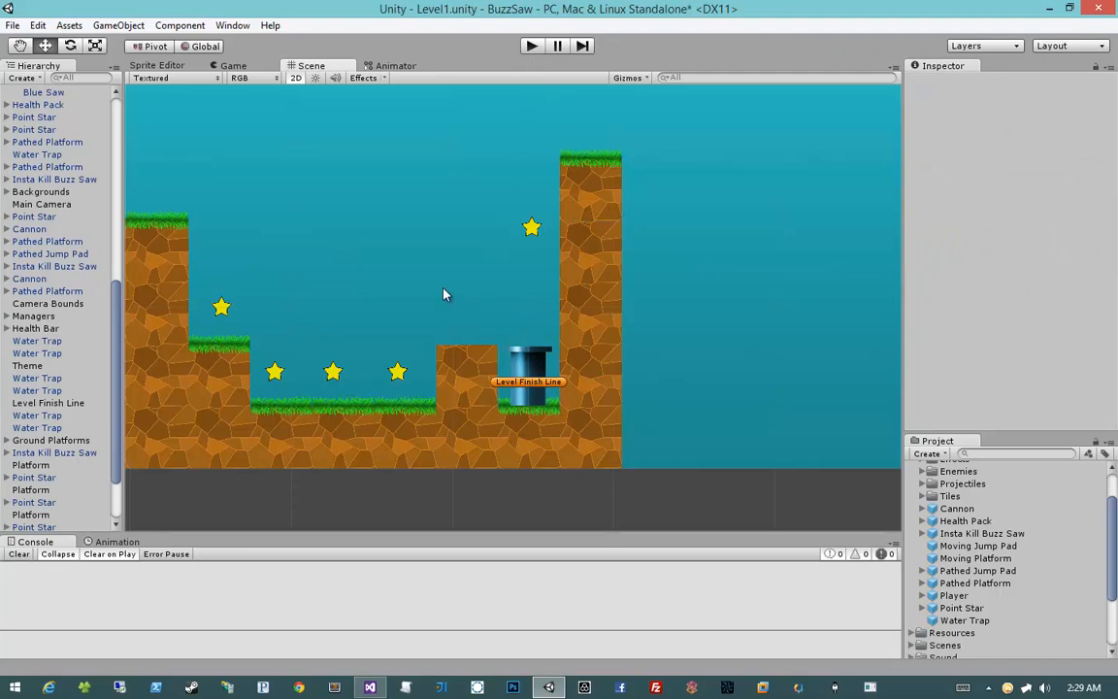
Save the scene and survey the level from the finish tube back to the level start
{"action": "key", "text": "ctrl+s"}
{"action": "middle_click_drag", "start_coordinate": [443, 288], "coordinate": [778, 286]}
{"action": "scroll", "coordinate": [523, 195], "scroll_direction": "down", "scroll_amount": 8}
{"action": "middle_click_drag", "start_coordinate": [482, 224], "coordinate": [715, 239]}
{"action": "scroll", "coordinate": [648, 241], "scroll_direction": "down", "scroll_amount": 6}
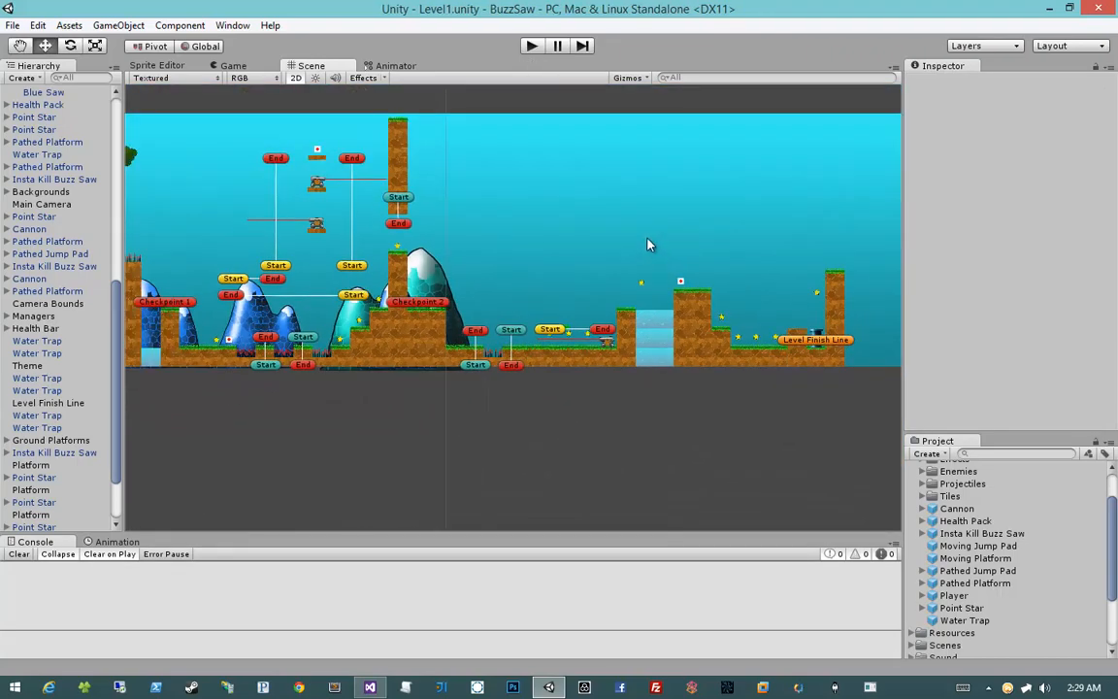
{"action": "scroll", "coordinate": [574, 231], "scroll_direction": "up", "scroll_amount": 3}
{"action": "scroll", "coordinate": [583, 253], "scroll_direction": "down", "scroll_amount": 2}
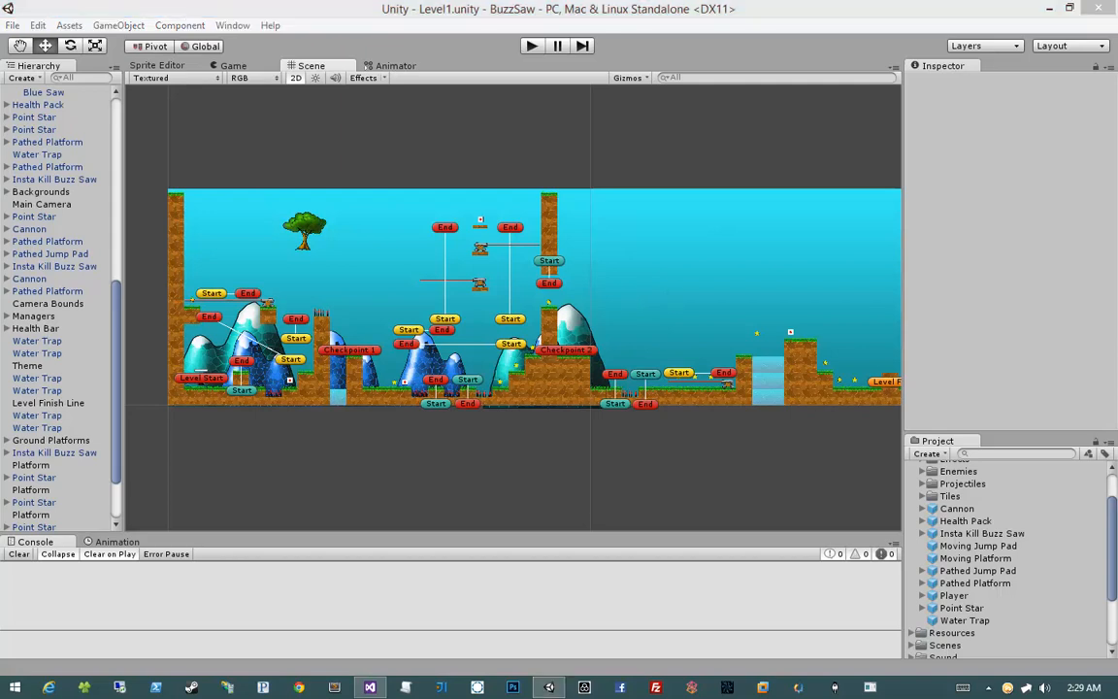
{"action": "middle_click_drag", "start_coordinate": [549, 377], "coordinate": [515, 377]}
{"action": "scroll", "coordinate": [42, 171], "scroll_direction": "up", "scroll_amount": 5}
{"action": "scroll", "coordinate": [39, 190], "scroll_direction": "down", "scroll_amount": 7}
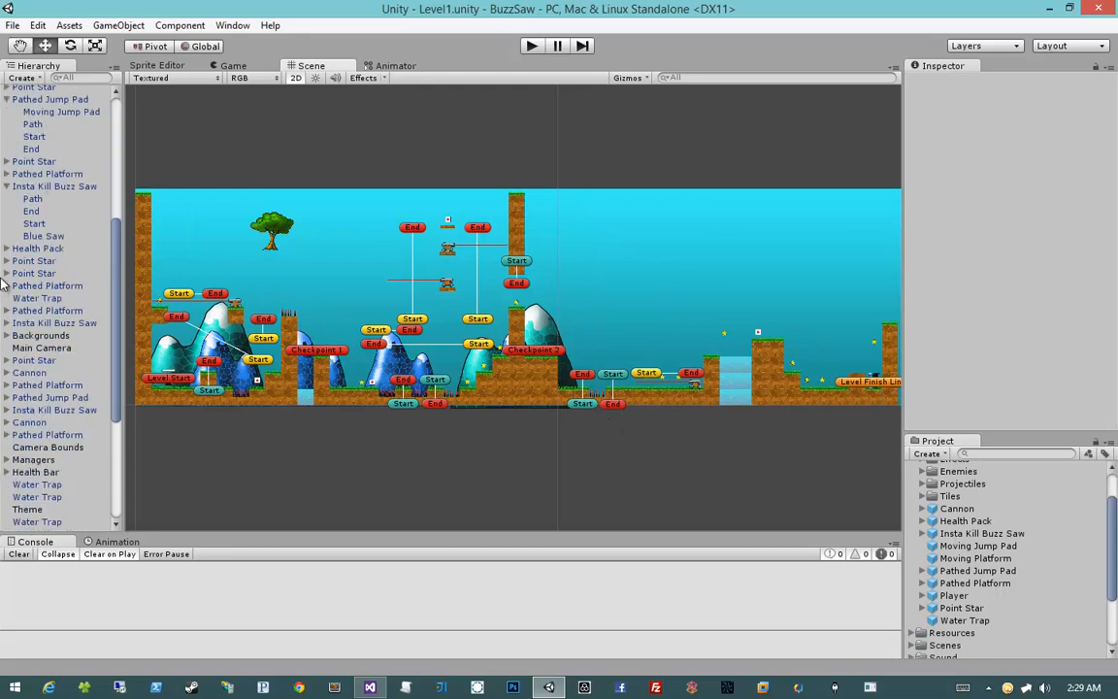
Collapse the expanded Pathed Jump Pad and Insta Kill Buzz Saw objects in the scene hierarchy
{"action": "scroll", "coordinate": [22, 235], "scroll_direction": "up", "scroll_amount": 5}
{"action": "left_click", "coordinate": [7, 240]}
{"action": "scroll", "coordinate": [6, 243], "scroll_direction": "up", "scroll_amount": 3}
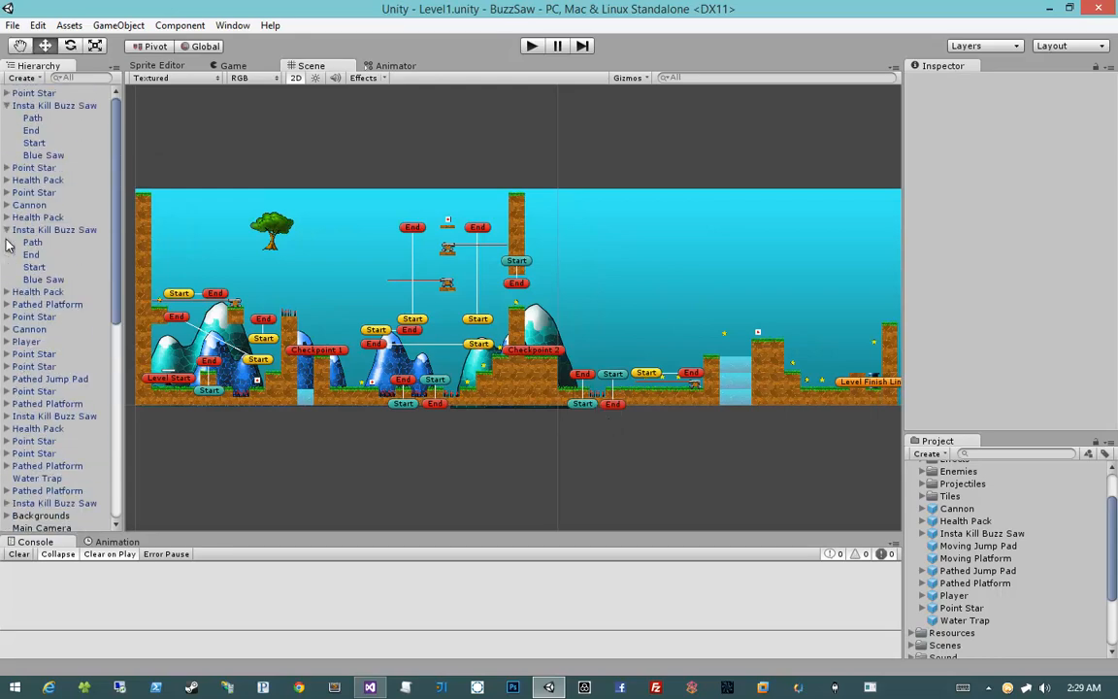
{"action": "left_click", "coordinate": [7, 230]}
{"action": "left_click", "coordinate": [7, 106]}
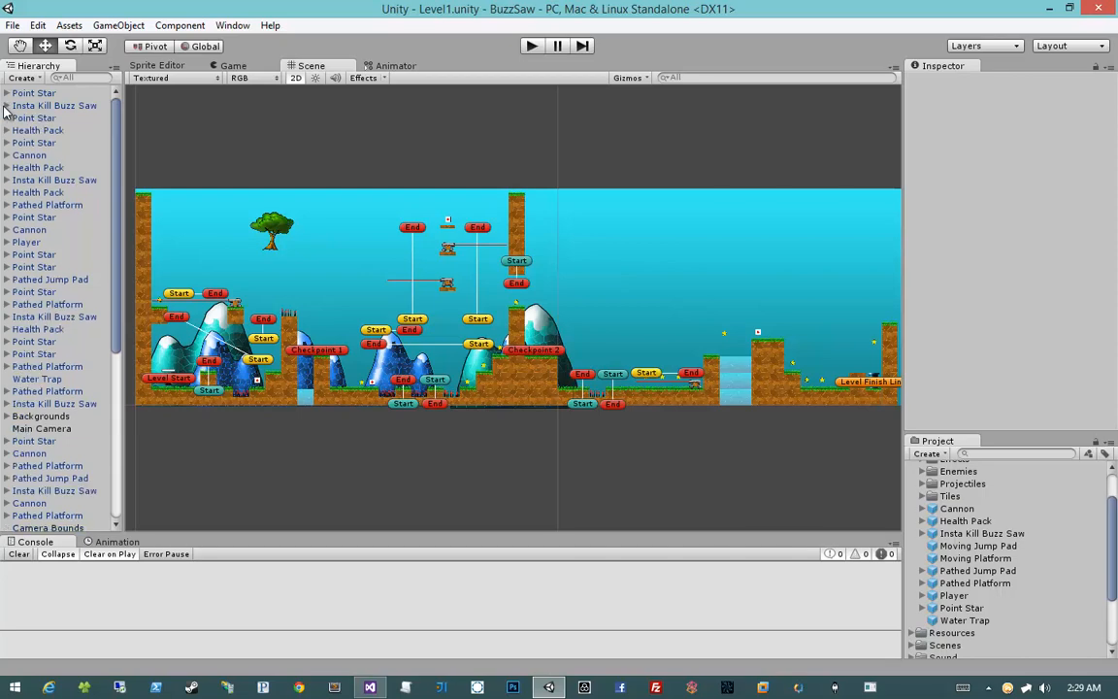
{"action": "scroll", "coordinate": [21, 192], "scroll_direction": "down", "scroll_amount": 8}
{"action": "scroll", "coordinate": [19, 191], "scroll_direction": "up", "scroll_amount": 8}
{"action": "middle_click_drag", "start_coordinate": [471, 358], "coordinate": [635, 352]}
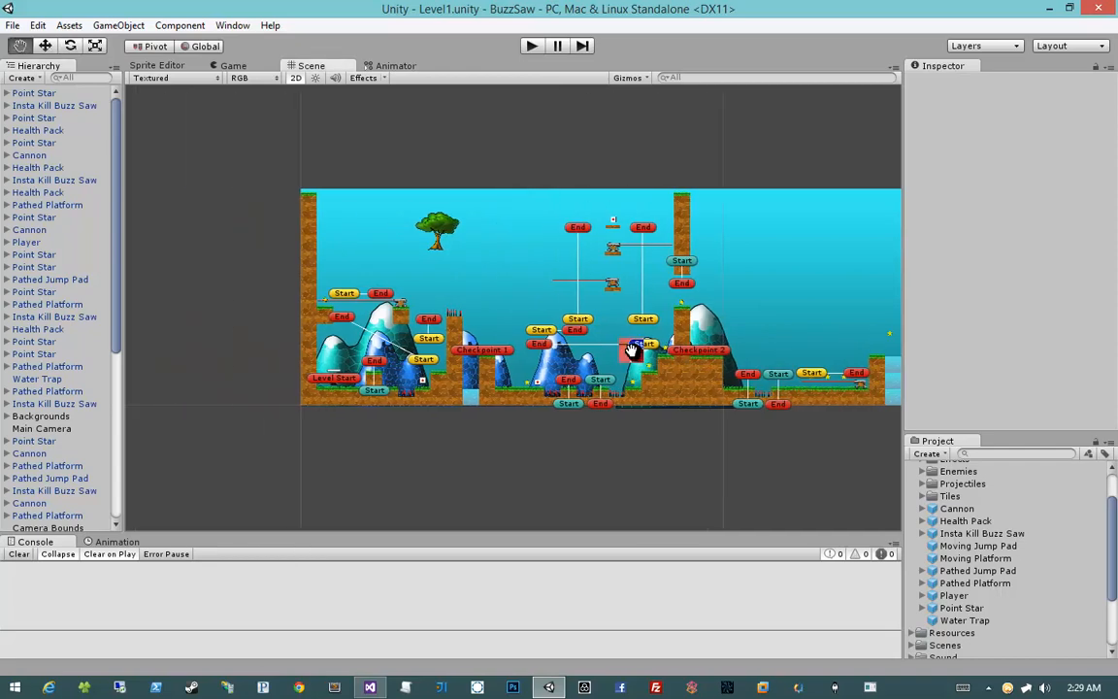
{"action": "scroll", "coordinate": [466, 356], "scroll_direction": "up", "scroll_amount": 6}
{"action": "middle_click_drag", "start_coordinate": [301, 359], "coordinate": [435, 357]}
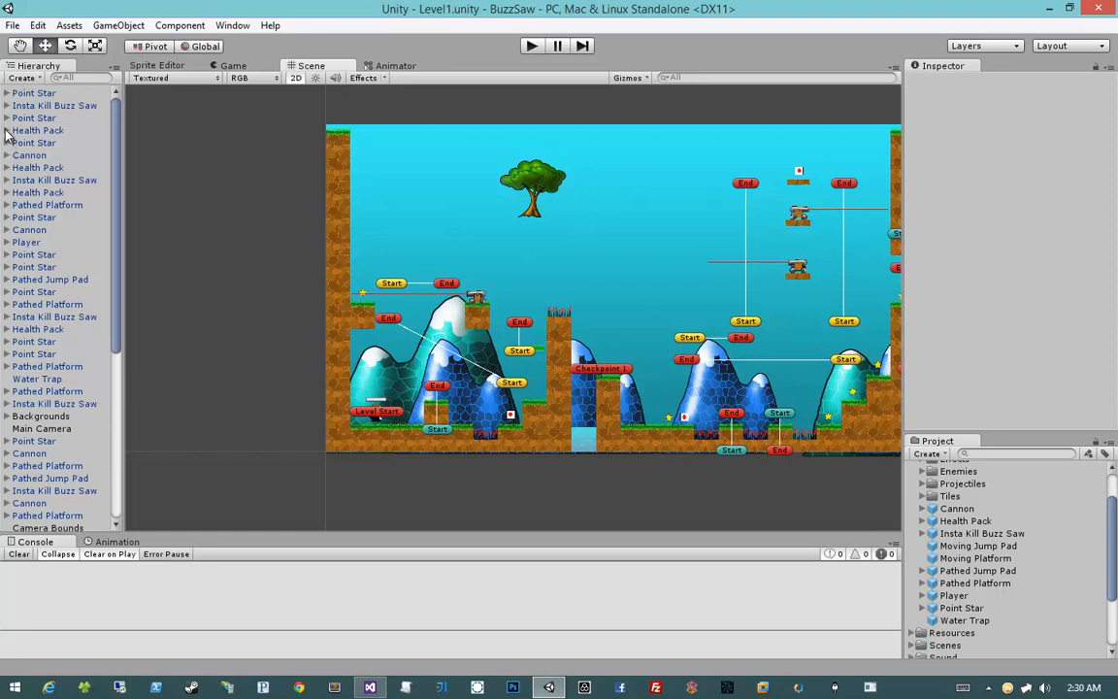
Search the hierarchy for "bac" to locate Background, clear the search, and tidy the Backgrounds group to reach the Teal Mountains children
{"action": "type", "text": "bac"}
{"action": "left_click", "coordinate": [72, 104]}
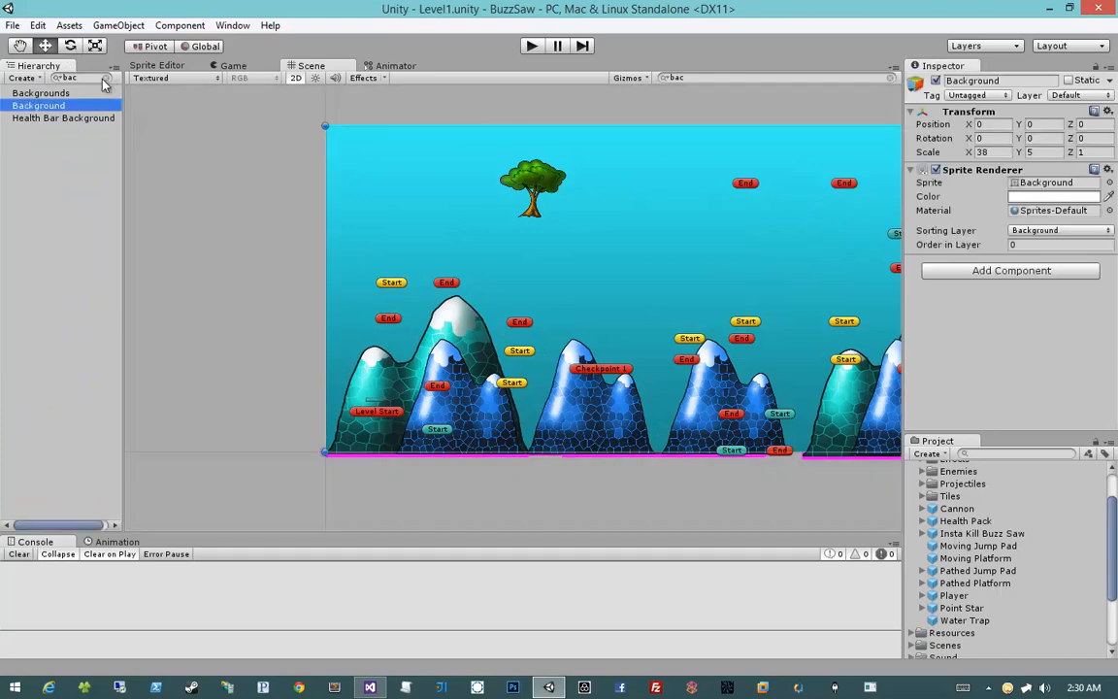
{"action": "left_click", "coordinate": [104, 79]}
{"action": "left_click", "coordinate": [17, 453]}
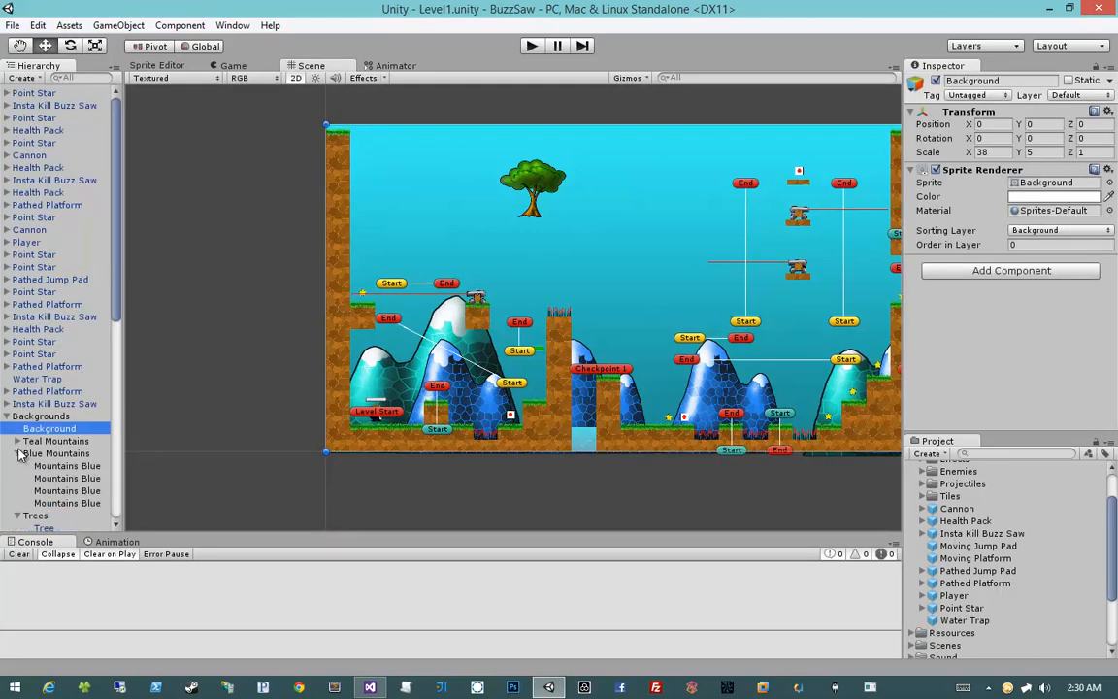
{"action": "left_click", "coordinate": [16, 441]}
Duplicate the first Mountains Teal sprite and place the copy between Checkpoint 1 and Checkpoint 2, at about X 55.6
{"action": "left_click", "coordinate": [66, 453]}
{"action": "scroll", "coordinate": [584, 392], "scroll_direction": "down", "scroll_amount": 1}
{"action": "scroll", "coordinate": [584, 392], "scroll_direction": "down", "scroll_amount": 1}
{"action": "middle_click_drag", "start_coordinate": [583, 392], "coordinate": [296, 347]}
{"action": "key", "text": "ctrl+d"}
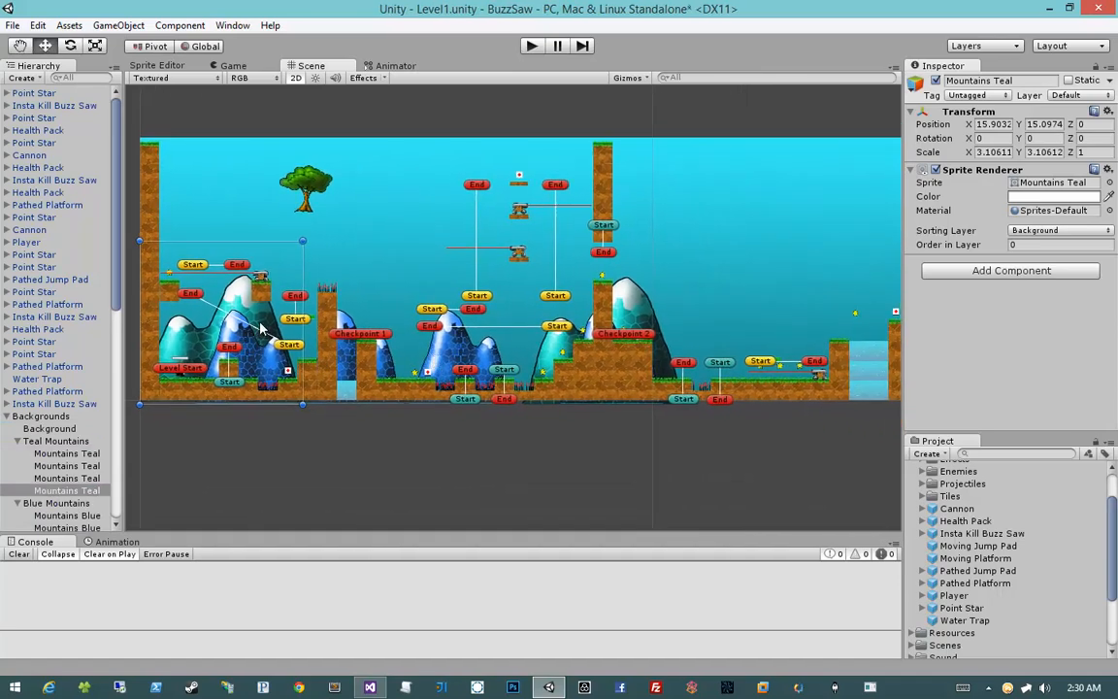
{"action": "left_click_drag", "start_coordinate": [254, 328], "coordinate": [455, 330]}
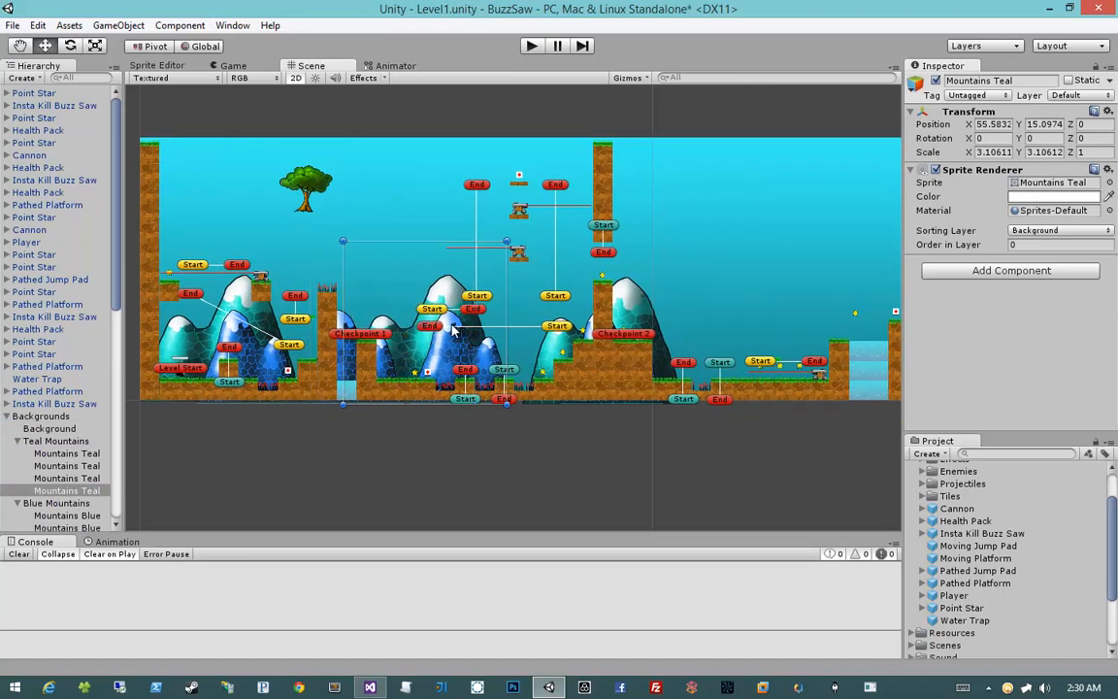
Duplicate the Mountains Blue sprite between the checkpoints and place the copy just past Checkpoint 2, at about X 107.3, Y 10.0
{"action": "scroll", "coordinate": [70, 493], "scroll_direction": "down", "scroll_amount": 1}
{"action": "left_click", "coordinate": [70, 484]}
{"action": "left_click", "coordinate": [70, 496]}
{"action": "middle_click_drag", "start_coordinate": [541, 457], "coordinate": [443, 450]}
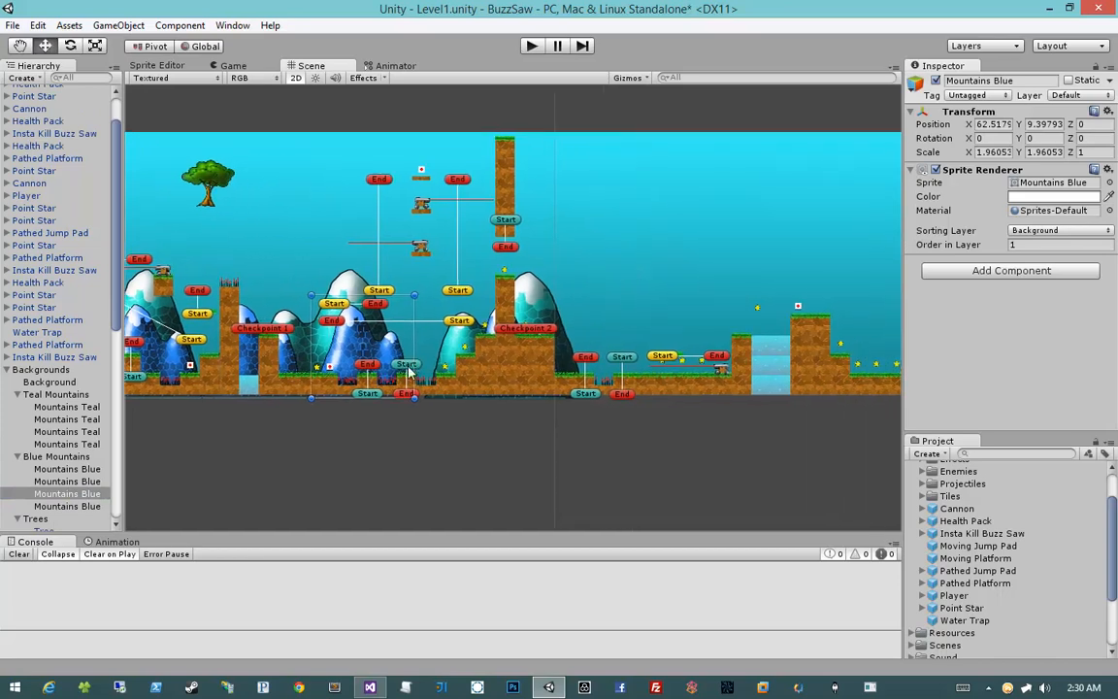
{"action": "key", "text": "ctrl+d"}
{"action": "left_click_drag", "start_coordinate": [409, 371], "coordinate": [621, 359]}
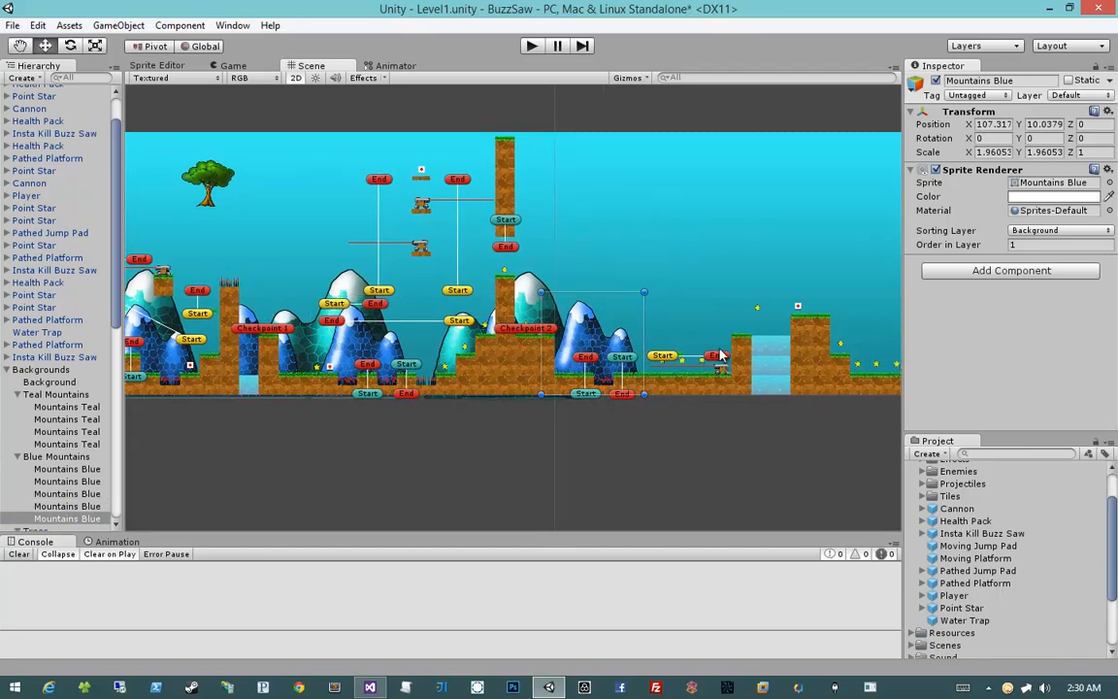
Duplicate the blue mountain past Checkpoint 2 and place the copy behind the waterfall, at about X 137.4
{"action": "middle_click_drag", "start_coordinate": [719, 356], "coordinate": [546, 351]}
{"action": "key", "text": "ctrl+d"}
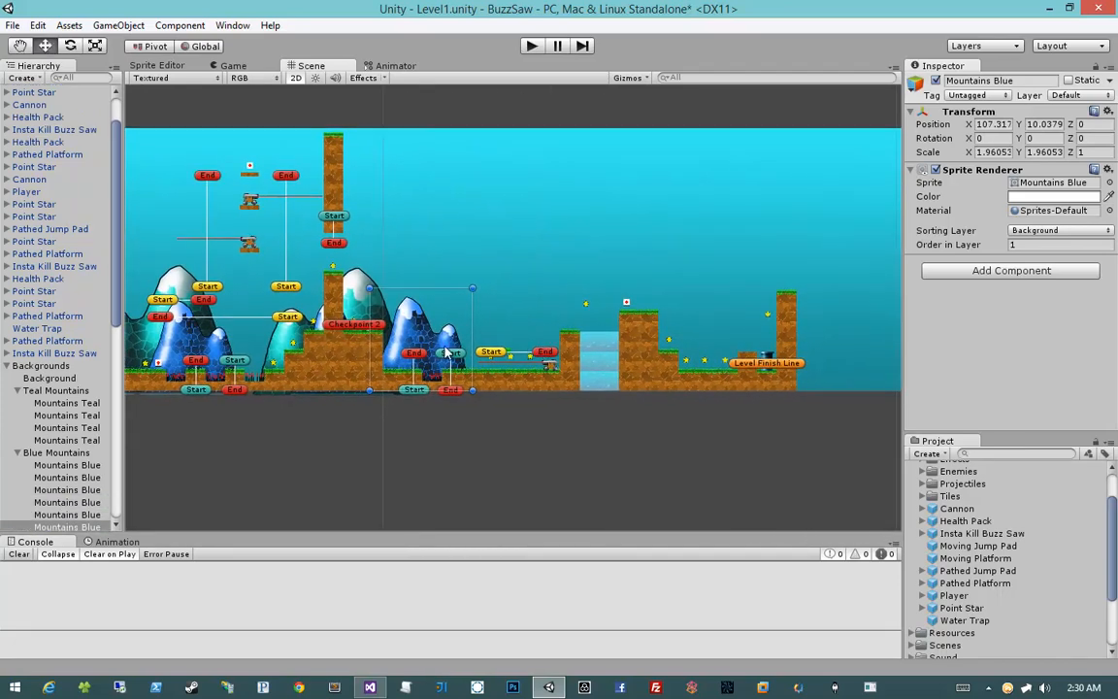
{"action": "left_click_drag", "start_coordinate": [473, 341], "coordinate": [600, 352]}
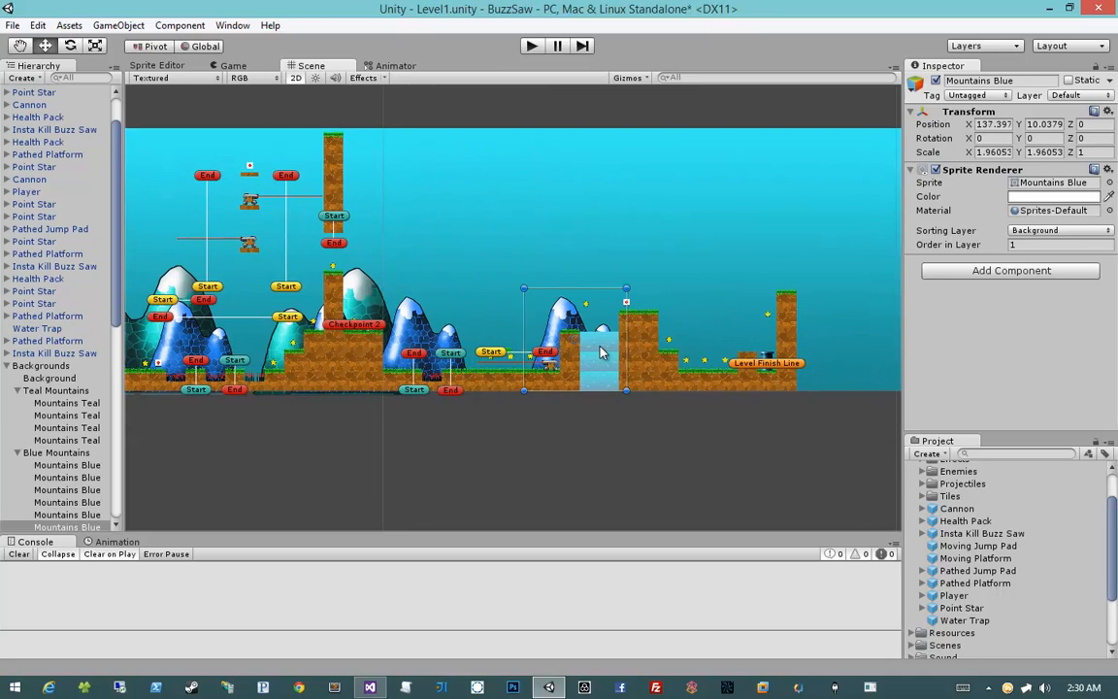
Duplicate the blue mountain to the finish area at about X 168.1 and mirror it with an X scale of -1.9
{"action": "key", "text": "ctrl+d"}
{"action": "left_click_drag", "start_coordinate": [595, 345], "coordinate": [747, 350]}
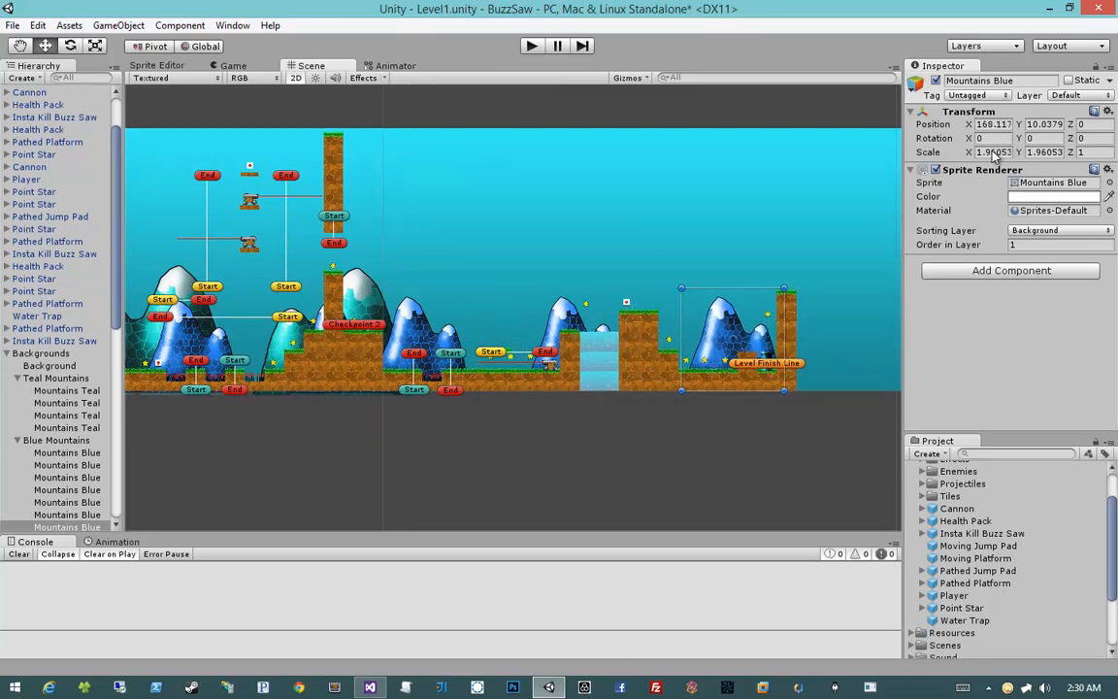
{"action": "type", "text": "-1.9"}
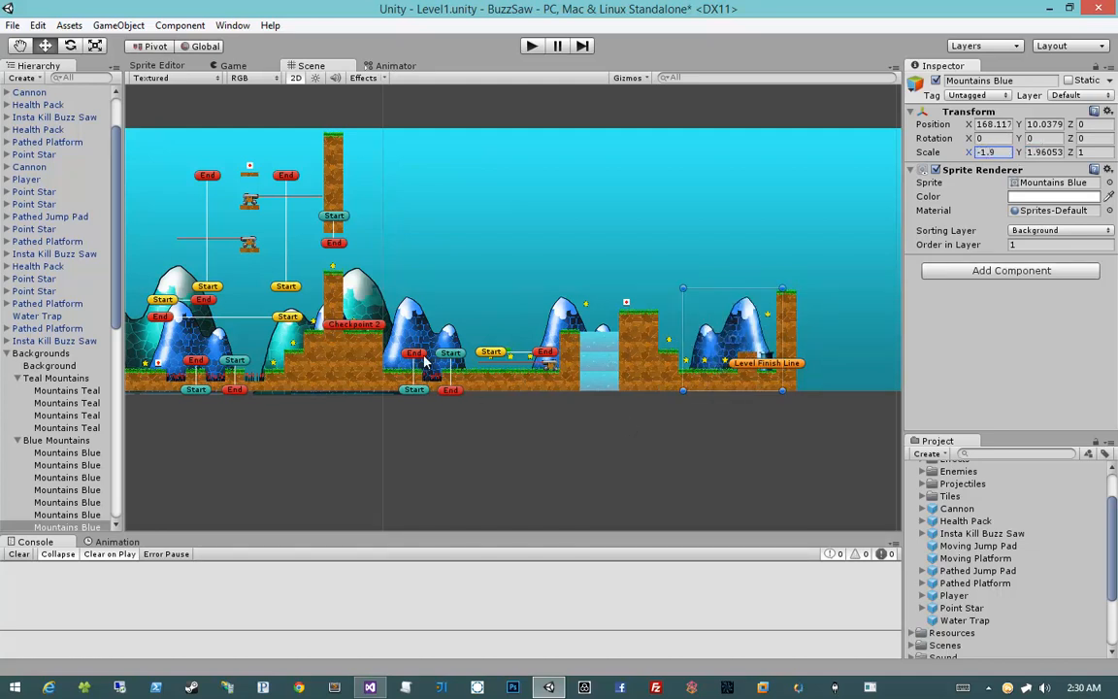
Duplicate the last teal mountain twice, placing one copy past Checkpoint 2 and the other near the finish at about X 149.0, Y 15.7
{"action": "middle_click_drag", "start_coordinate": [467, 445], "coordinate": [547, 433]}
{"action": "scroll", "coordinate": [57, 372], "scroll_direction": "down", "scroll_amount": 5}
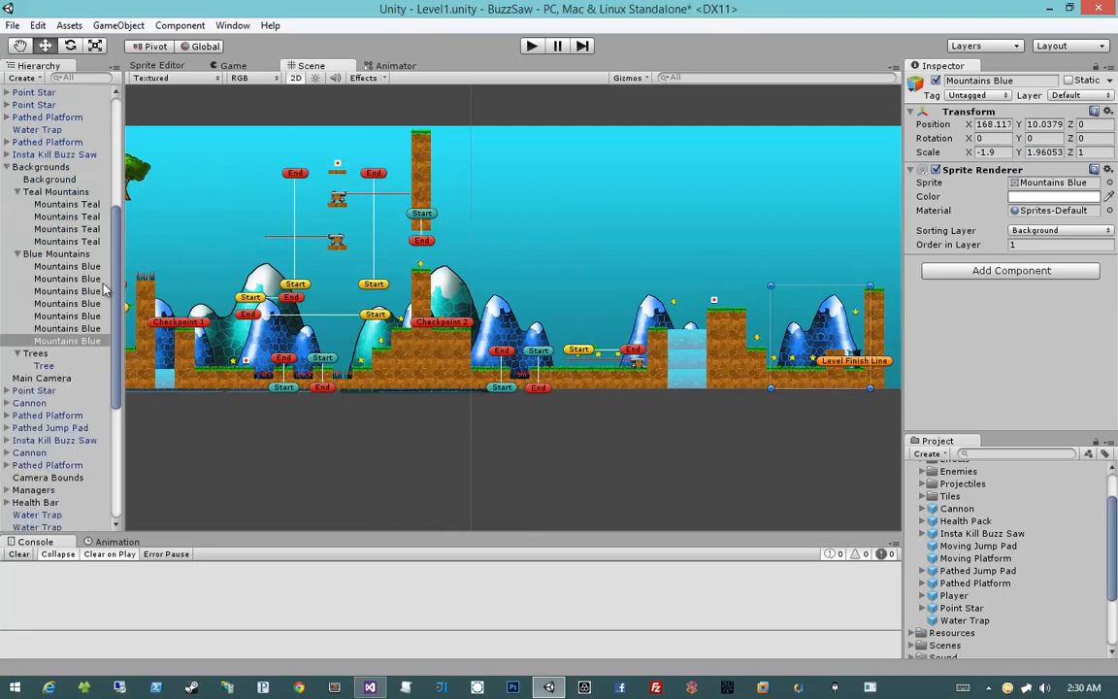
{"action": "left_click", "coordinate": [84, 241]}
{"action": "key", "text": "ctrl+d"}
{"action": "key", "text": "ctrl+d"}
{"action": "left_click_drag", "start_coordinate": [296, 335], "coordinate": [629, 330]}
{"action": "left_click_drag", "start_coordinate": [791, 329], "coordinate": [759, 335]}
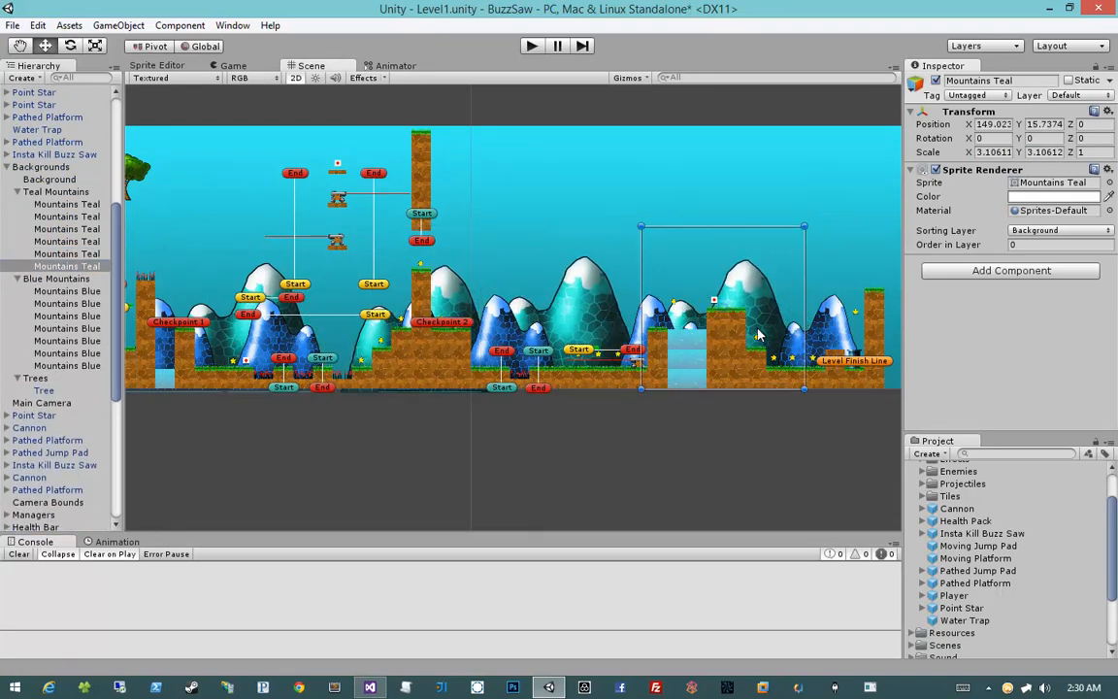
{"action": "left_click", "coordinate": [570, 424]}
Shift the blue mountain between the two checkpoints slightly towards Checkpoint 2
{"action": "middle_click_drag", "start_coordinate": [418, 410], "coordinate": [580, 405]}
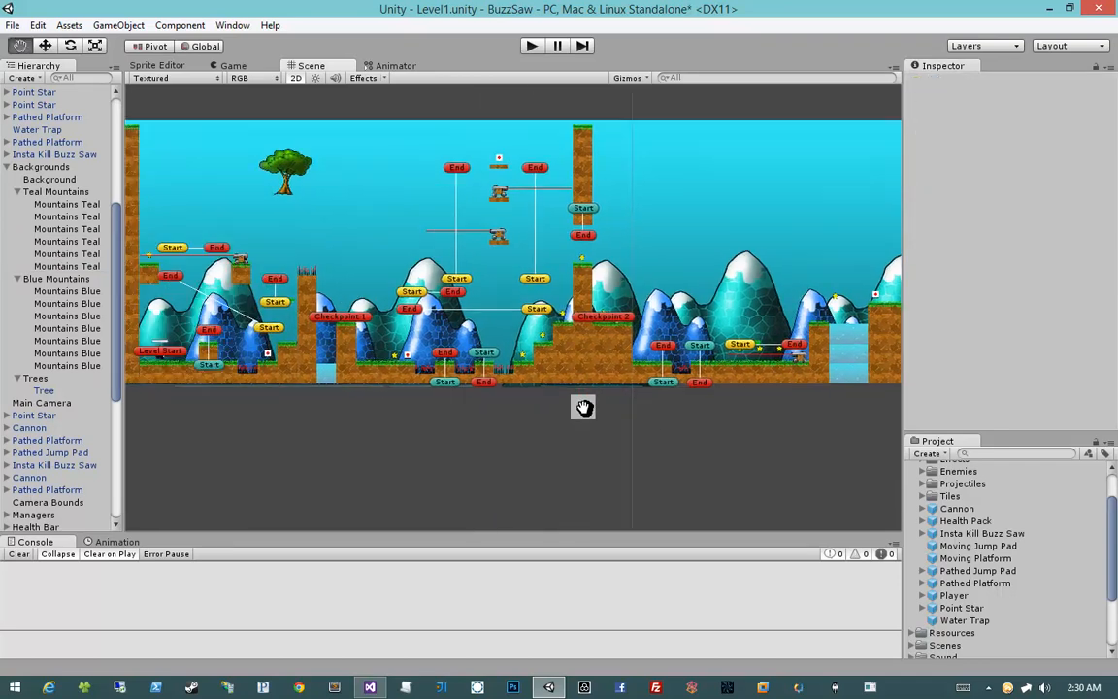
{"action": "left_click", "coordinate": [68, 241]}
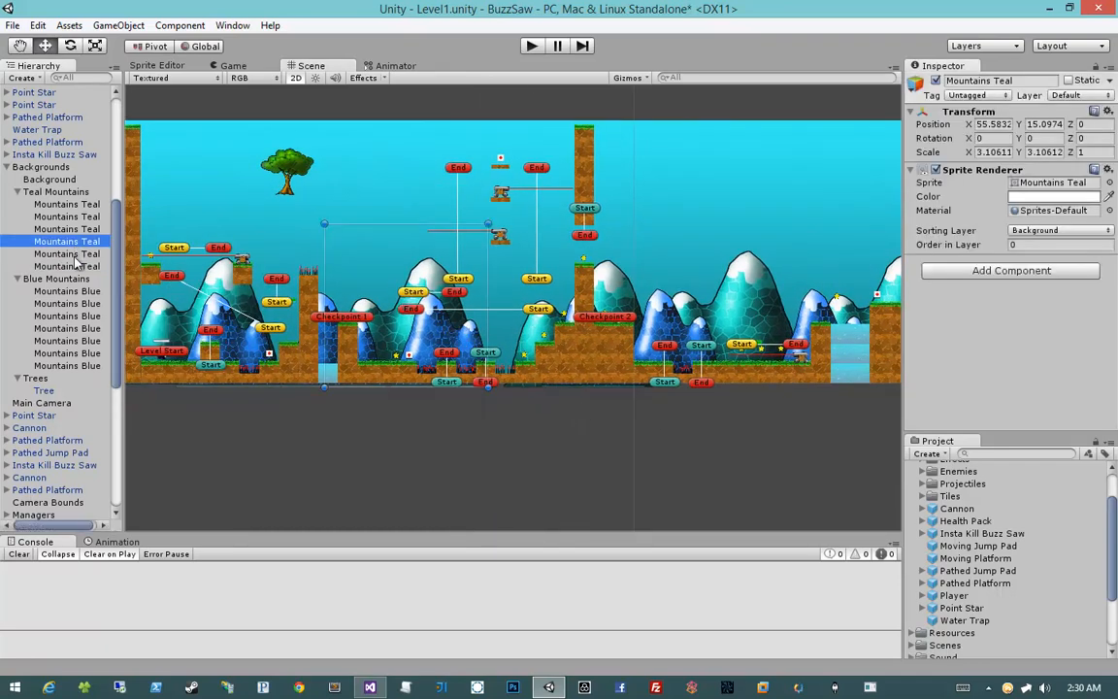
{"action": "left_click", "coordinate": [68, 266]}
{"action": "left_click", "coordinate": [68, 315]}
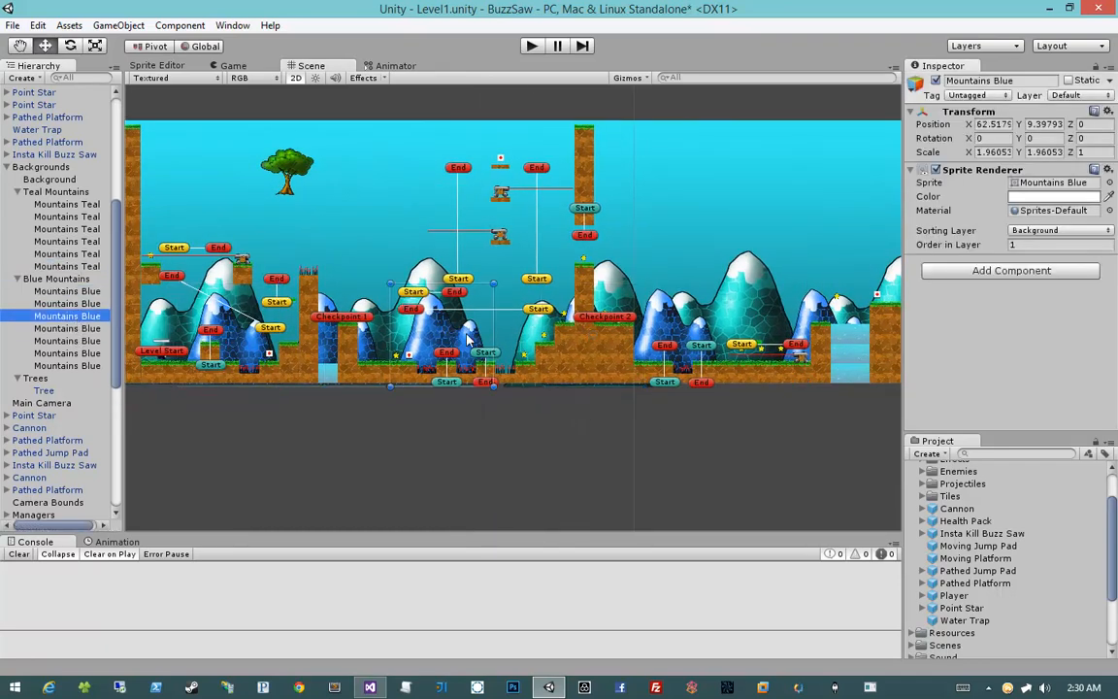
{"action": "left_click_drag", "start_coordinate": [620, 338], "coordinate": [512, 338]}
{"action": "left_click", "coordinate": [462, 406]}
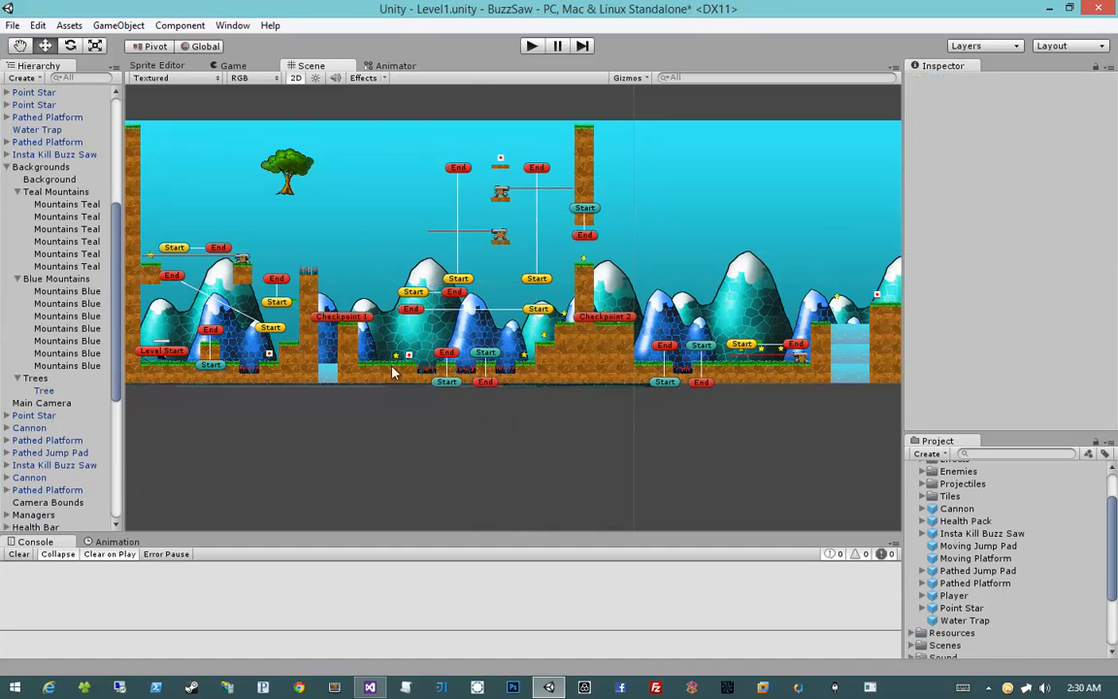
Lower the tree to the ground at Level Start and place a duplicate before Checkpoint 1, at about X 33.5, Y 4.2
{"action": "left_click", "coordinate": [45, 390]}
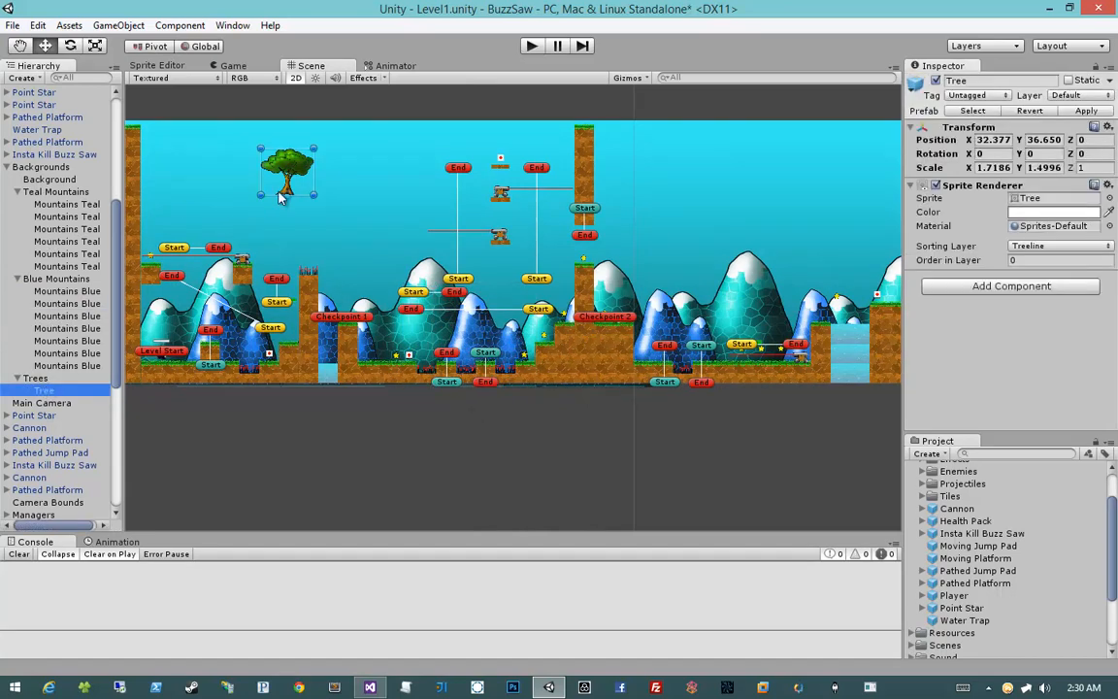
{"action": "left_click_drag", "start_coordinate": [290, 172], "coordinate": [178, 305]}
{"action": "middle_click_drag", "start_coordinate": [222, 290], "coordinate": [292, 264]}
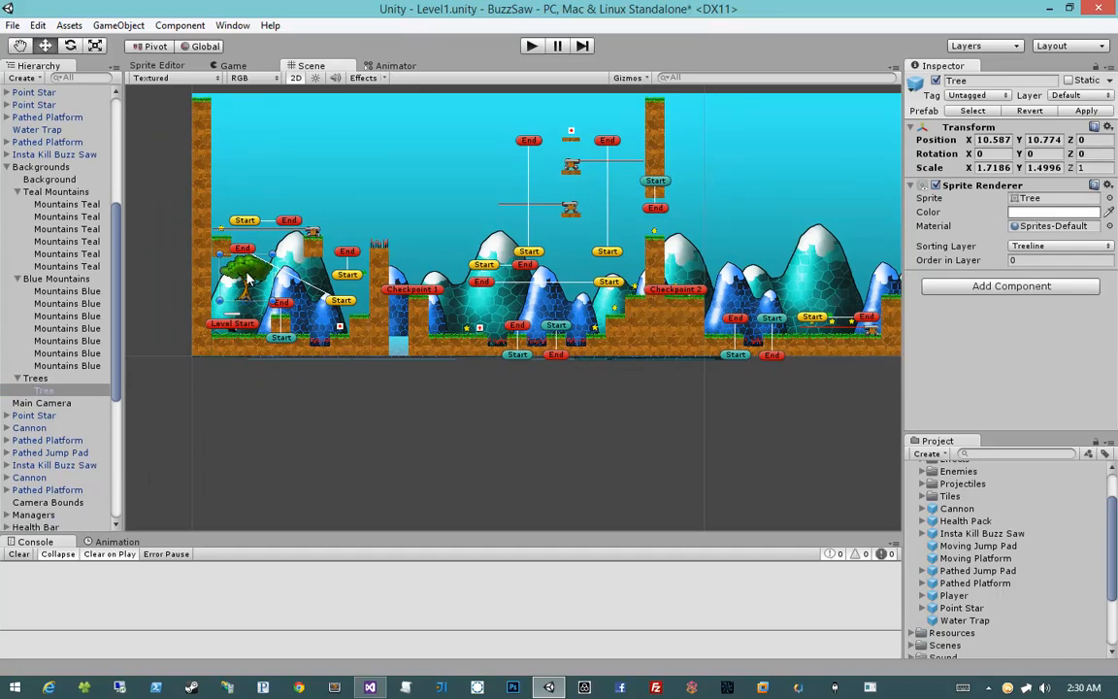
{"action": "left_click_drag", "start_coordinate": [246, 277], "coordinate": [369, 309]}
{"action": "key", "text": "ctrl+d"}
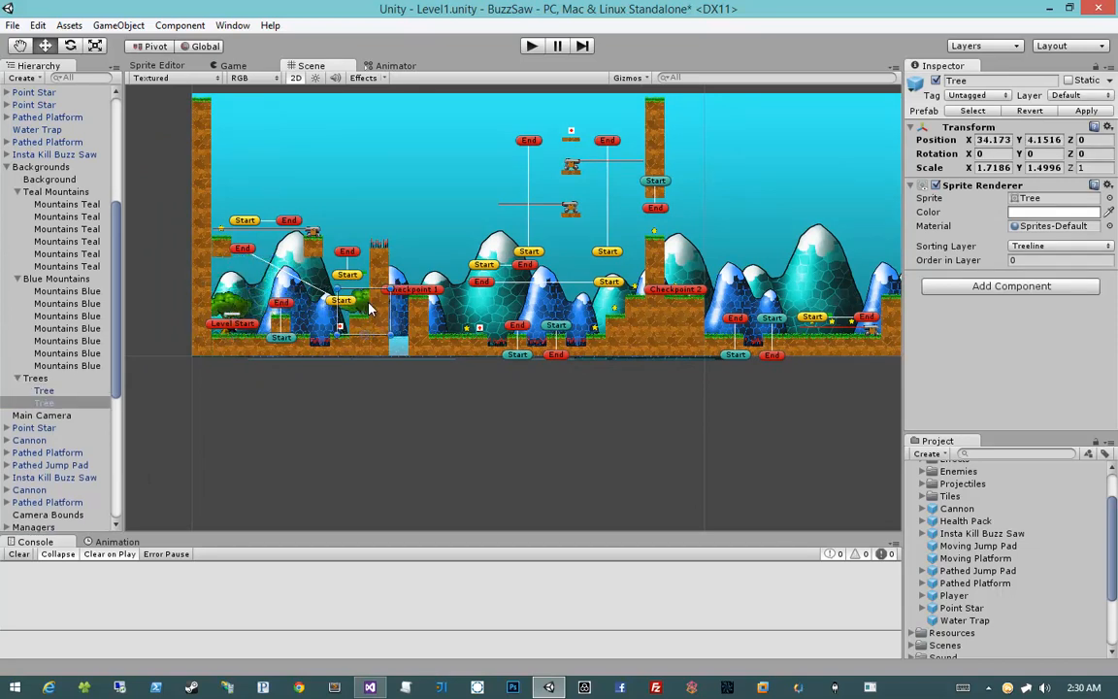
Duplicate the tree and place the copy on the grass after Checkpoint 1, at about X 55.4, Y 3.7
{"action": "middle_click_drag", "start_coordinate": [470, 309], "coordinate": [388, 311]}
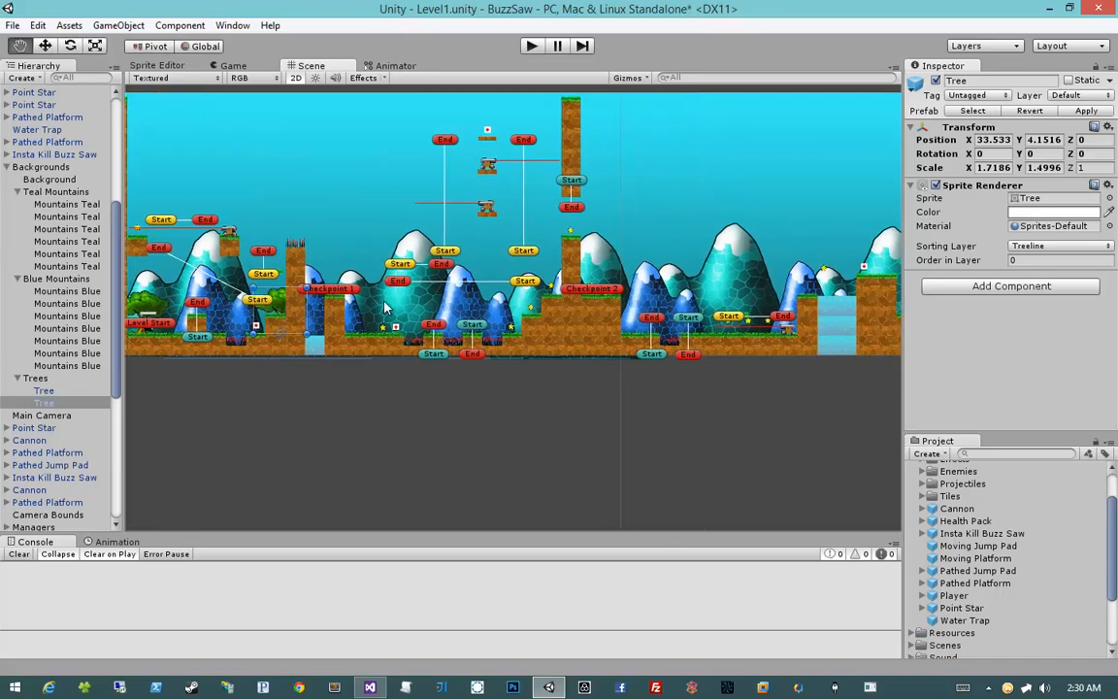
{"action": "key", "text": "ctrl+d"}
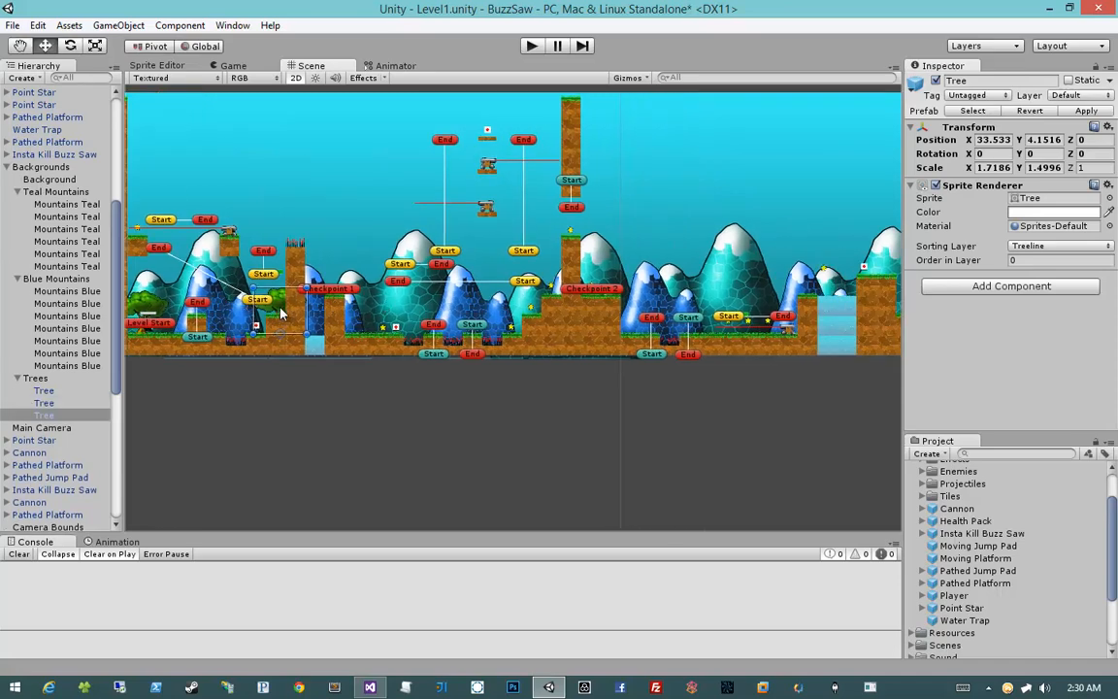
{"action": "left_click_drag", "start_coordinate": [279, 311], "coordinate": [395, 315]}
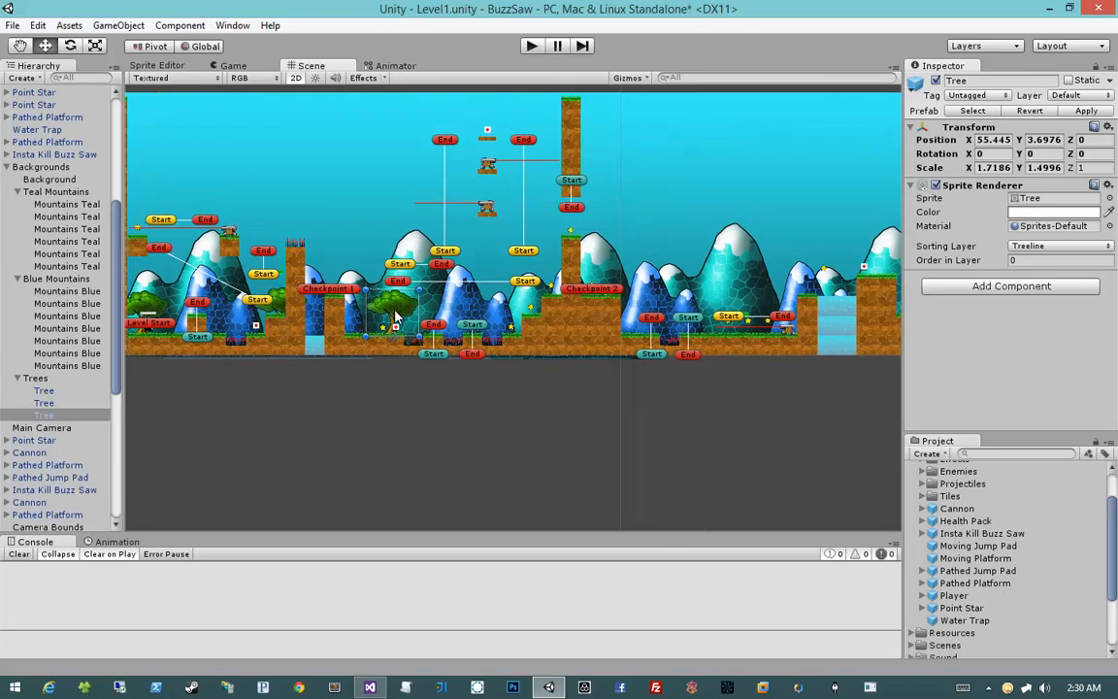
Duplicate the tree after Checkpoint 1 and place the copy at the foot of the steps leading up to Checkpoint 2
{"action": "scroll", "coordinate": [394, 315], "scroll_direction": "up", "scroll_amount": 5}
{"action": "middle_click_drag", "start_coordinate": [425, 333], "coordinate": [675, 333]}
{"action": "middle_click_drag", "start_coordinate": [595, 331], "coordinate": [257, 324]}
{"action": "middle_click_drag", "start_coordinate": [538, 325], "coordinate": [403, 326]}
{"action": "key", "text": "w"}
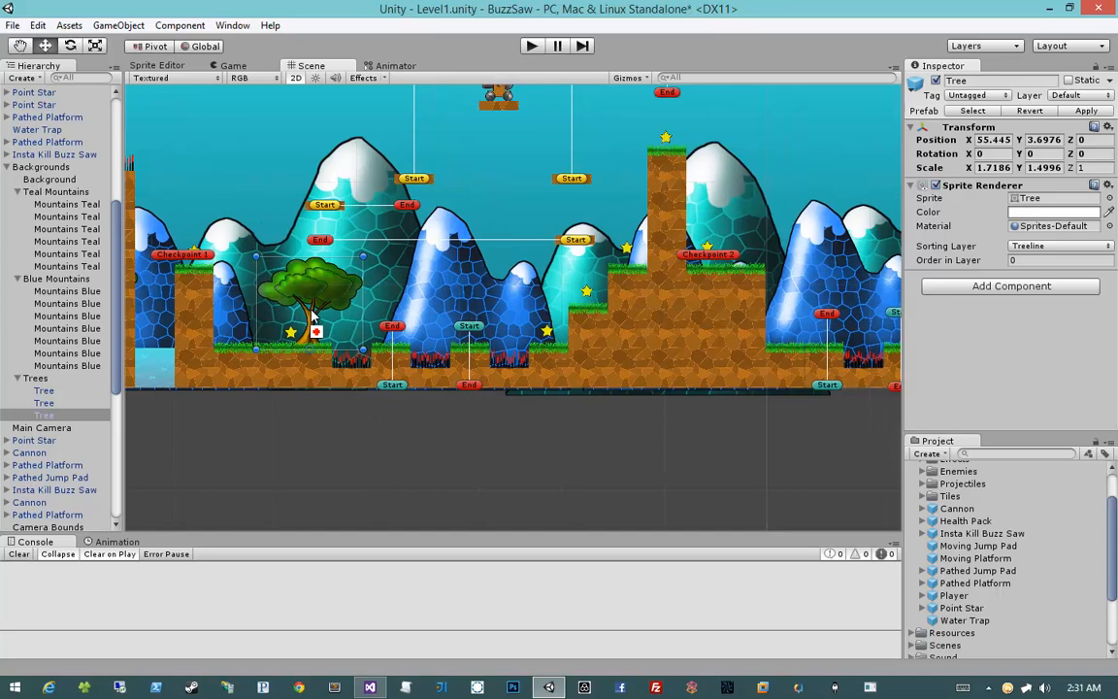
{"action": "key", "text": "ctrl+d"}
{"action": "left_click_drag", "start_coordinate": [323, 294], "coordinate": [528, 321]}
Duplicate the tree by the steps and place the copy behind the ledge past Checkpoint 2, at about X 101.4, Y 2.4
{"action": "middle_click_drag", "start_coordinate": [586, 319], "coordinate": [293, 365]}
{"action": "key", "text": "ctrl+d"}
{"action": "left_click_drag", "start_coordinate": [293, 365], "coordinate": [553, 353]}
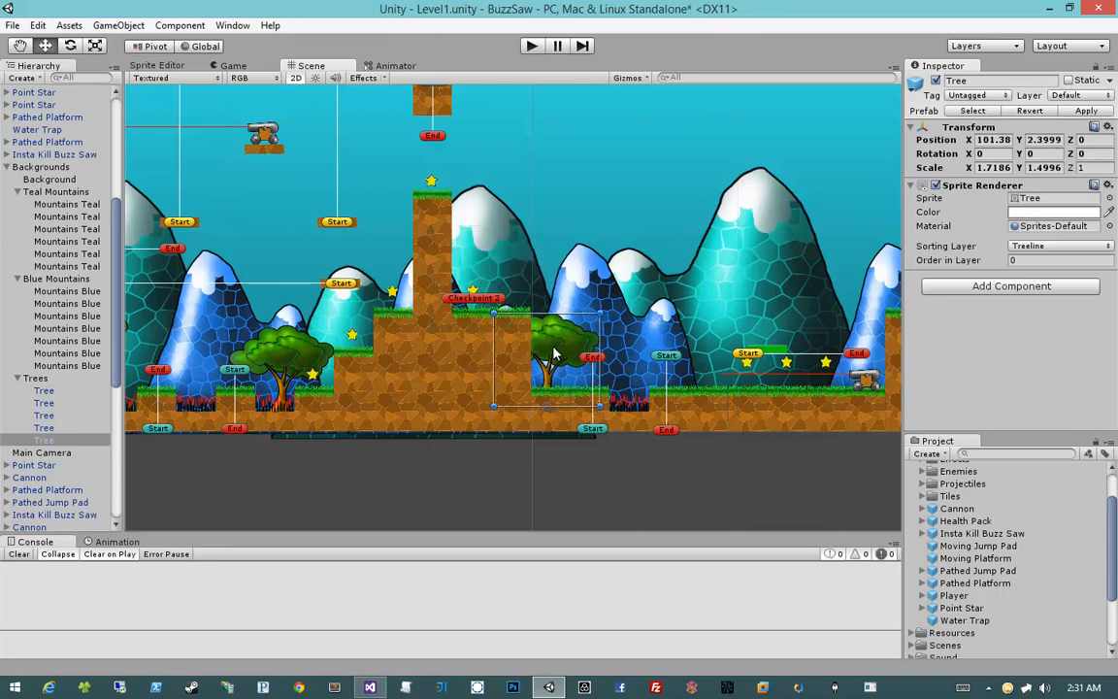
Duplicate the tree past Checkpoint 2 and place the copy on the ground just before the Level Finish Line
{"action": "middle_click_drag", "start_coordinate": [556, 335], "coordinate": [476, 311]}
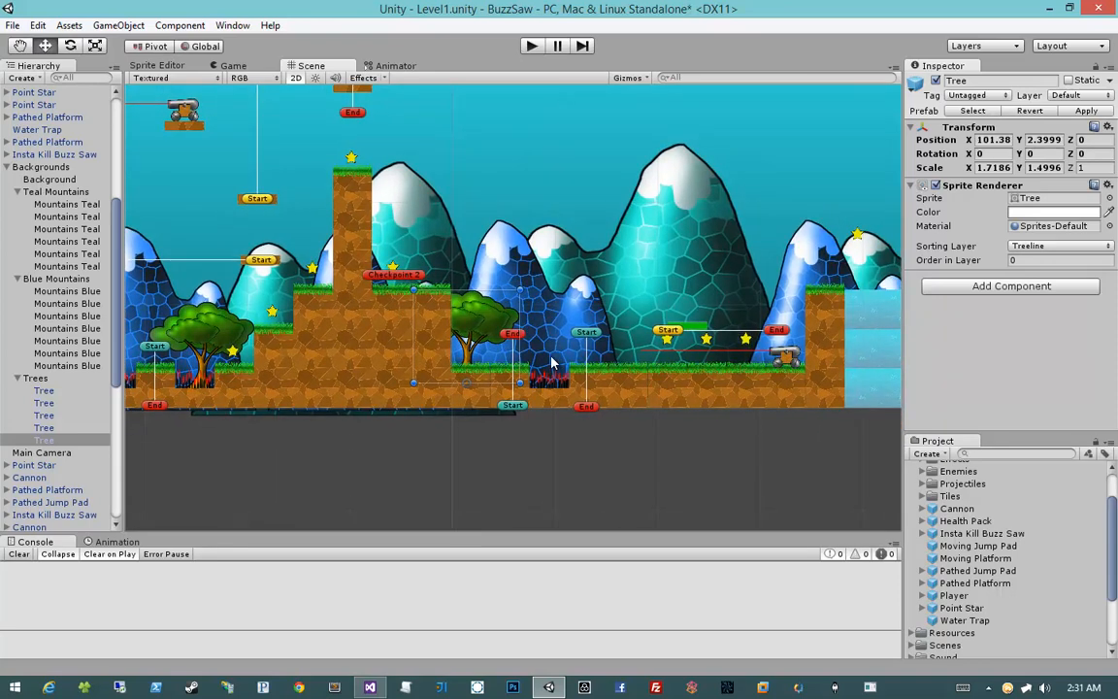
{"action": "middle_click_drag", "start_coordinate": [628, 357], "coordinate": [556, 351]}
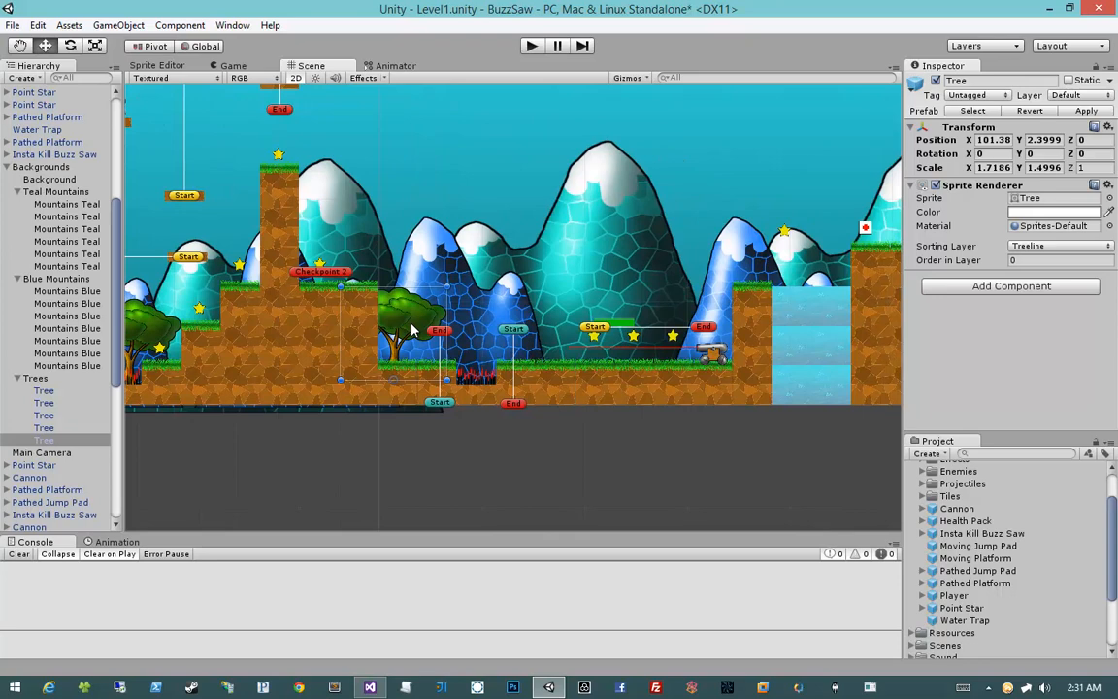
{"action": "key", "text": "ctrl+d"}
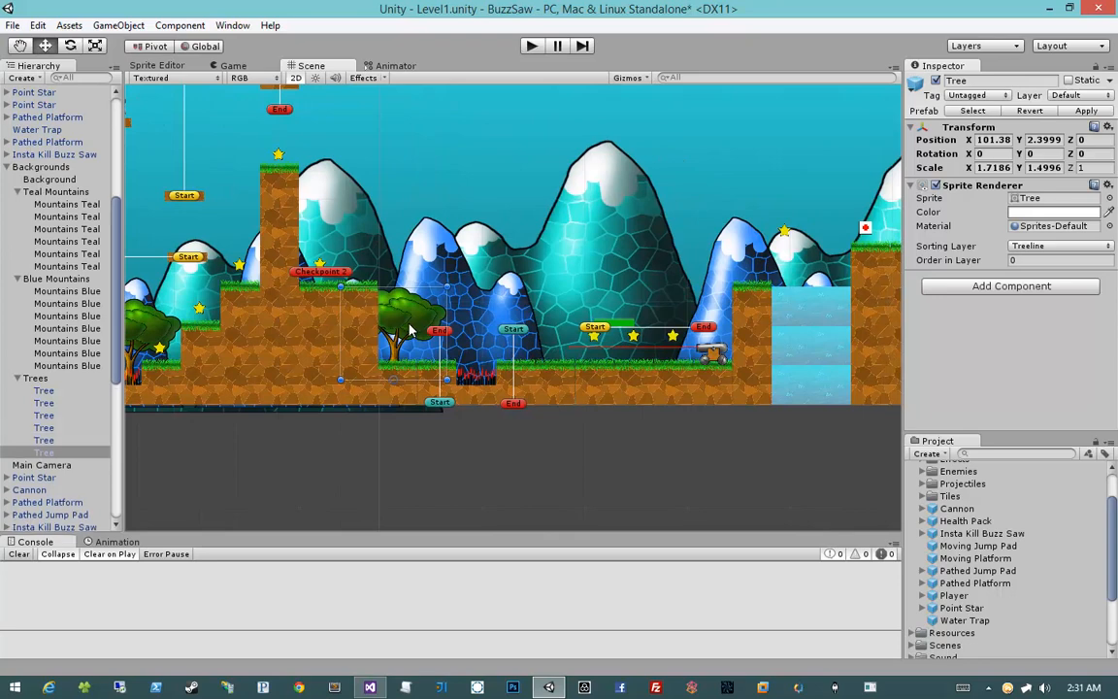
{"action": "scroll", "coordinate": [668, 353], "scroll_direction": "down", "scroll_amount": 3}
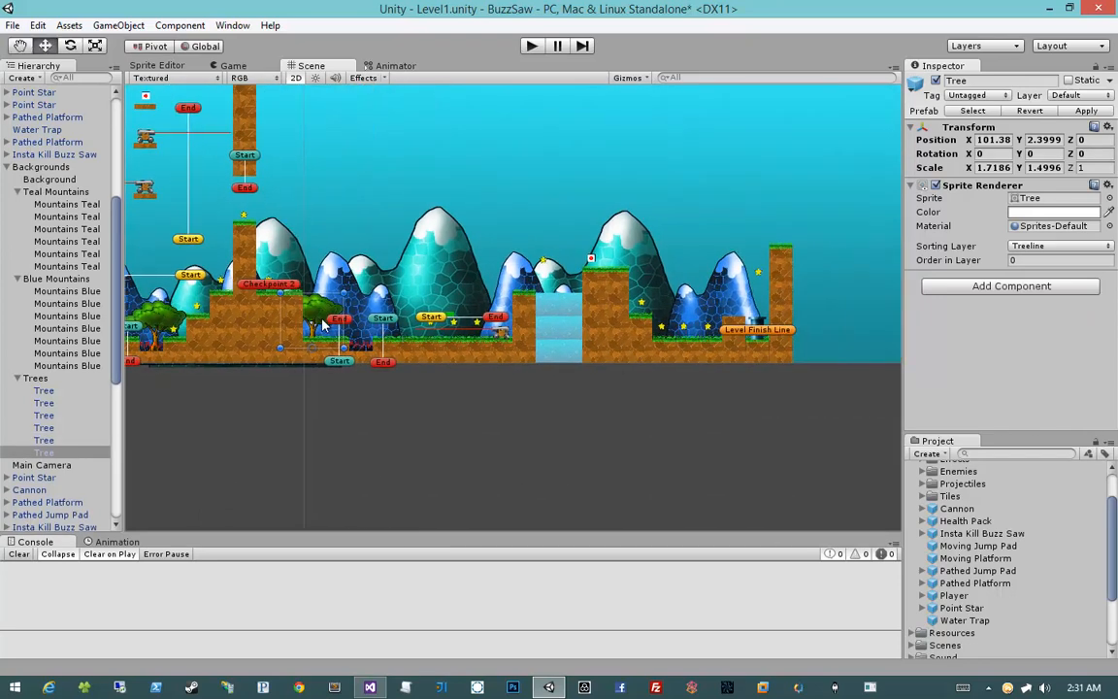
{"action": "left_click_drag", "start_coordinate": [323, 325], "coordinate": [701, 320]}
{"action": "left_click", "coordinate": [693, 463]}
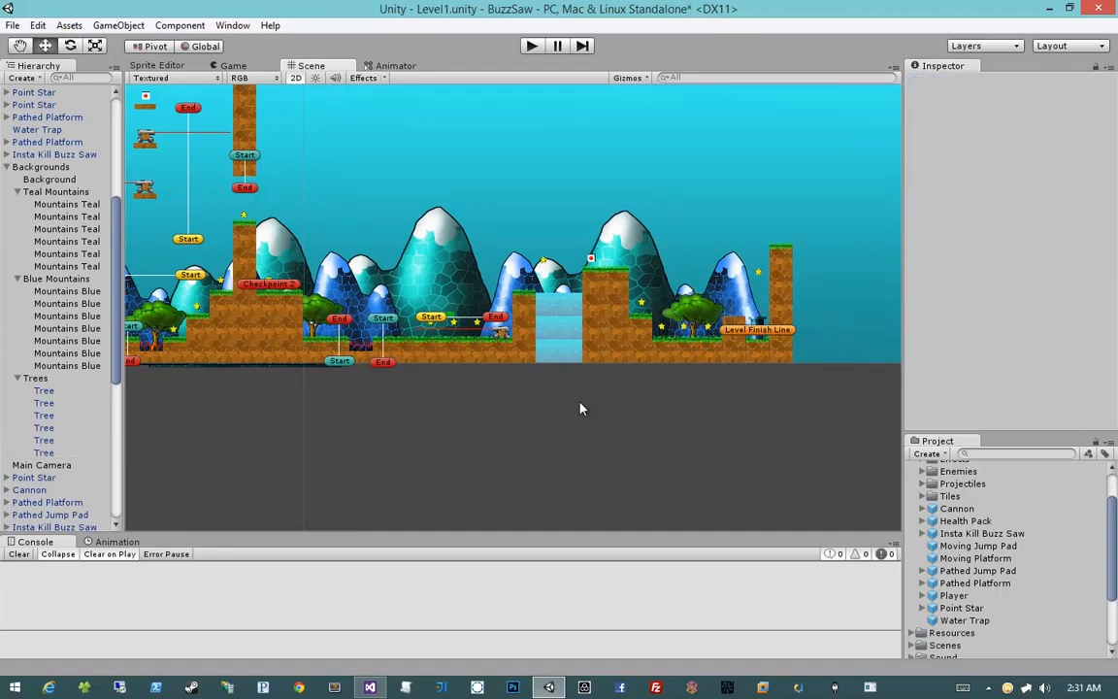
Collapse the Prefabs and Textures folders in the project and save the Level1 scene
{"action": "middle_click_drag", "start_coordinate": [372, 393], "coordinate": [811, 393]}
{"action": "middle_click_drag", "start_coordinate": [537, 394], "coordinate": [750, 405]}
{"action": "scroll", "coordinate": [654, 406], "scroll_direction": "up", "scroll_amount": 10}
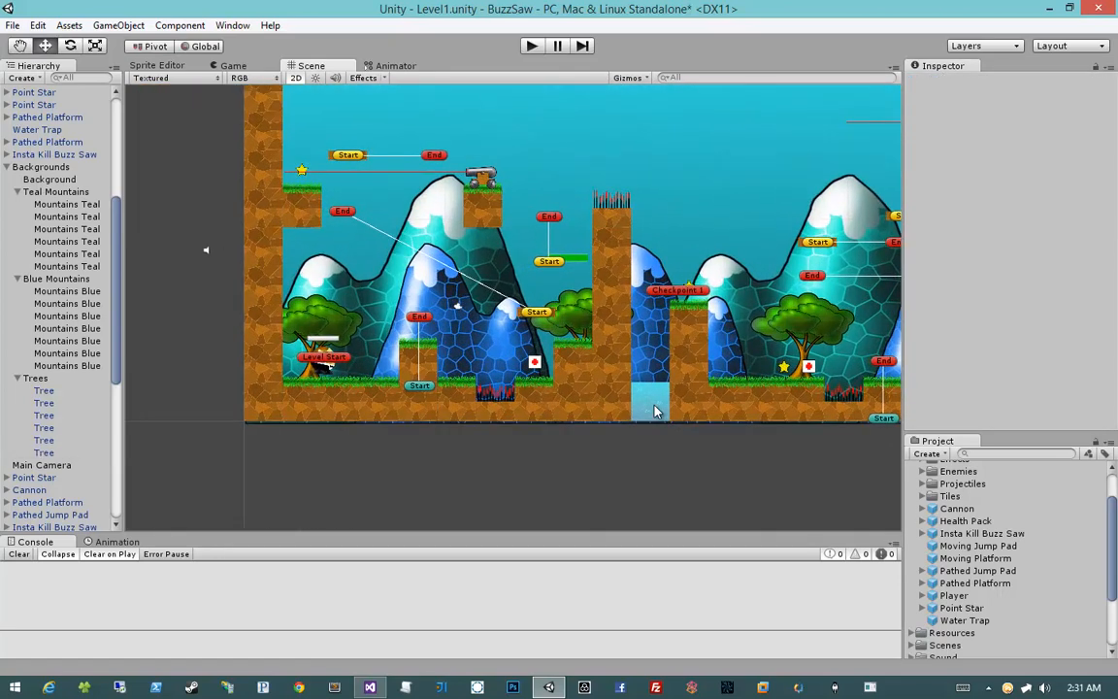
{"action": "scroll", "coordinate": [971, 543], "scroll_direction": "up", "scroll_amount": 2}
{"action": "left_click", "coordinate": [932, 494]}
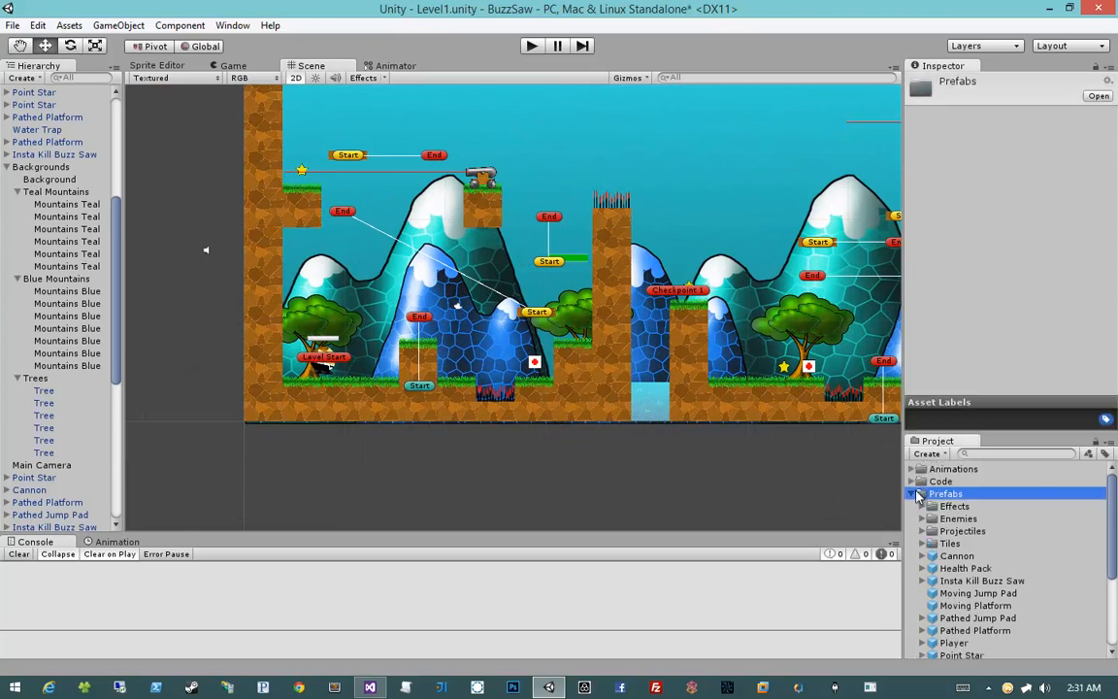
{"action": "left_click", "coordinate": [912, 494]}
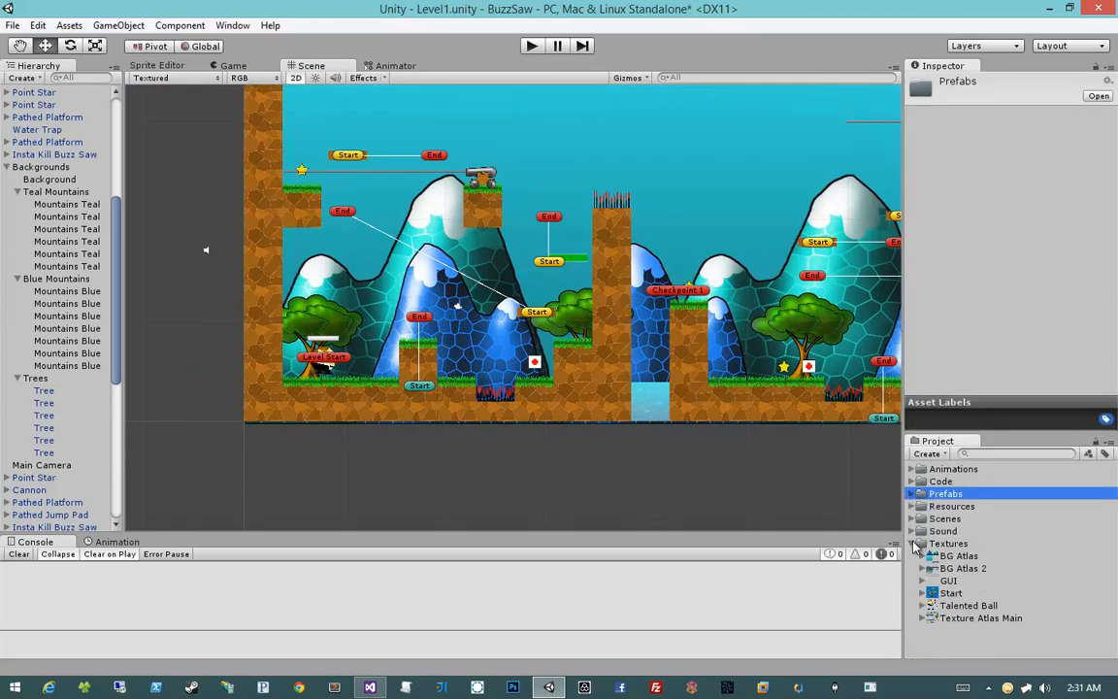
{"action": "left_click", "coordinate": [914, 544]}
{"action": "middle_click_drag", "start_coordinate": [756, 499], "coordinate": [624, 495]}
{"action": "key", "text": "ctrl+s"}
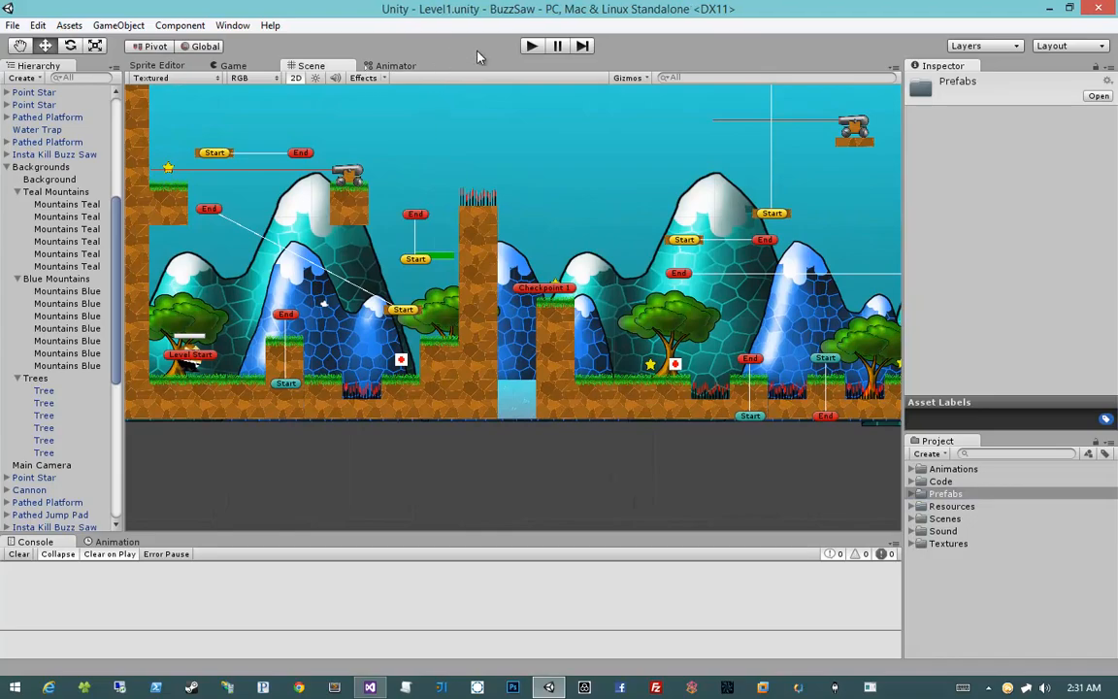
Play-test the level from the debug spawn at Checkpoint 2, moving past the ledge, and stop the game
{"action": "key", "text": "ctrl+p"}
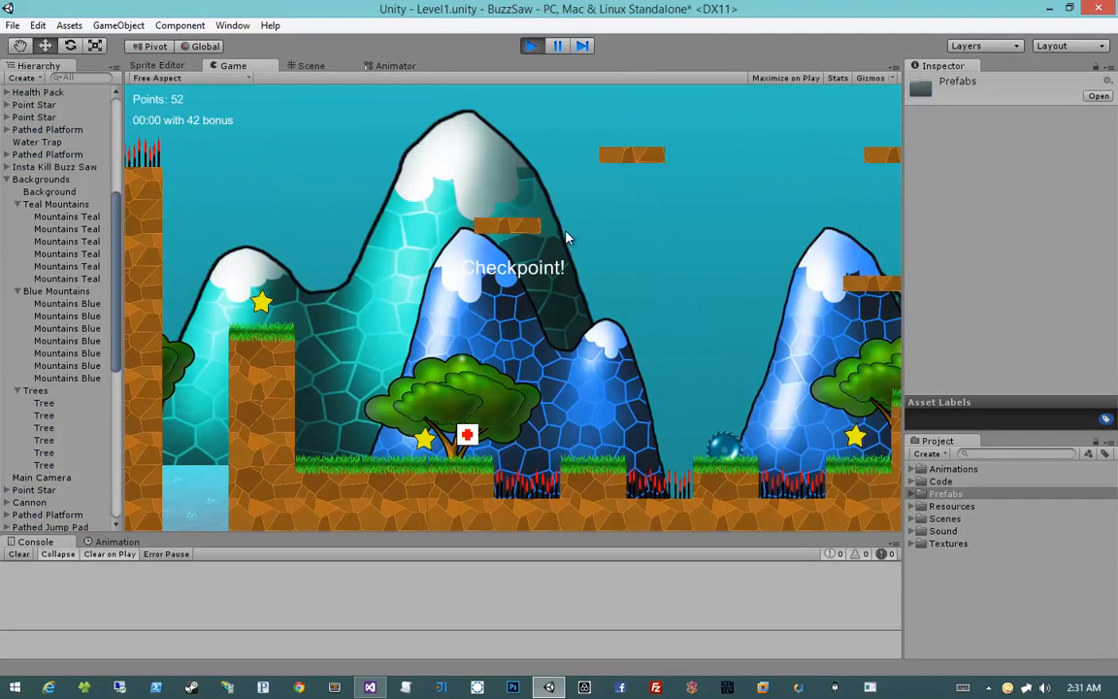
{"action": "key", "text": "space"}
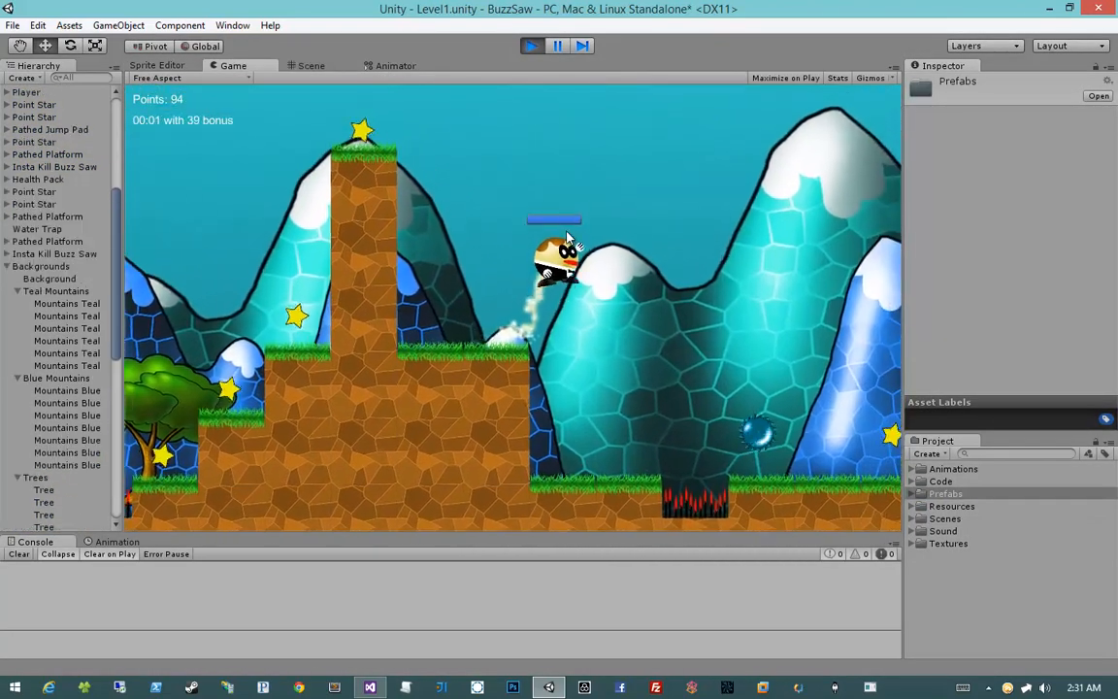
{"action": "key", "text": "a"}
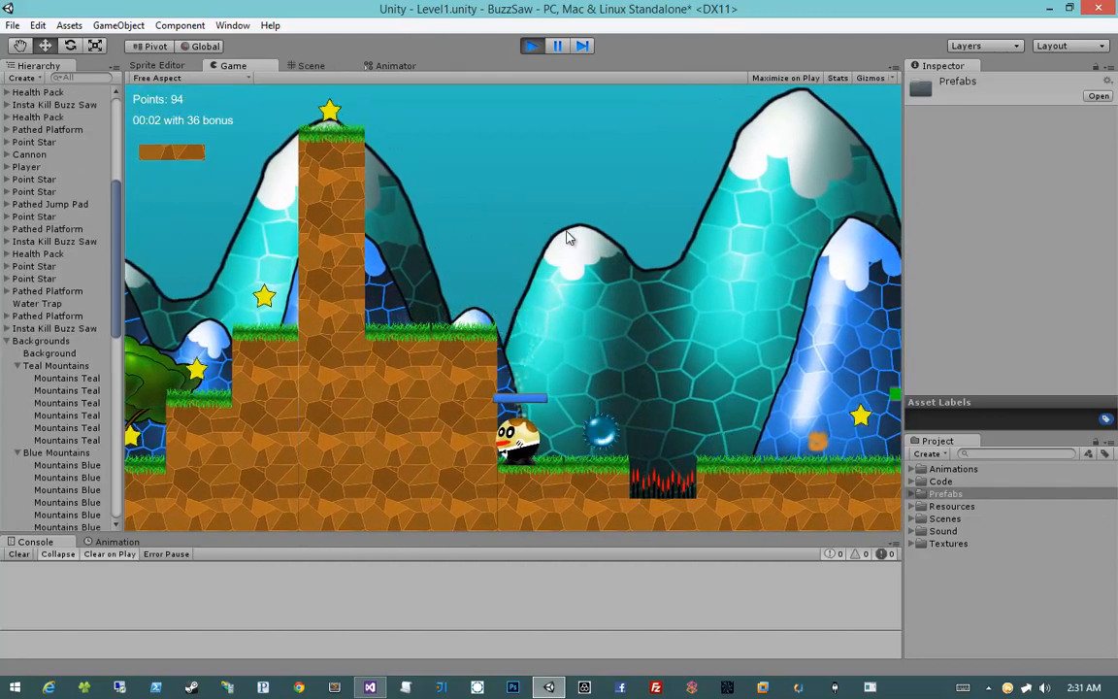
{"action": "key", "text": "d"}
{"action": "left_click", "coordinate": [532, 46]}
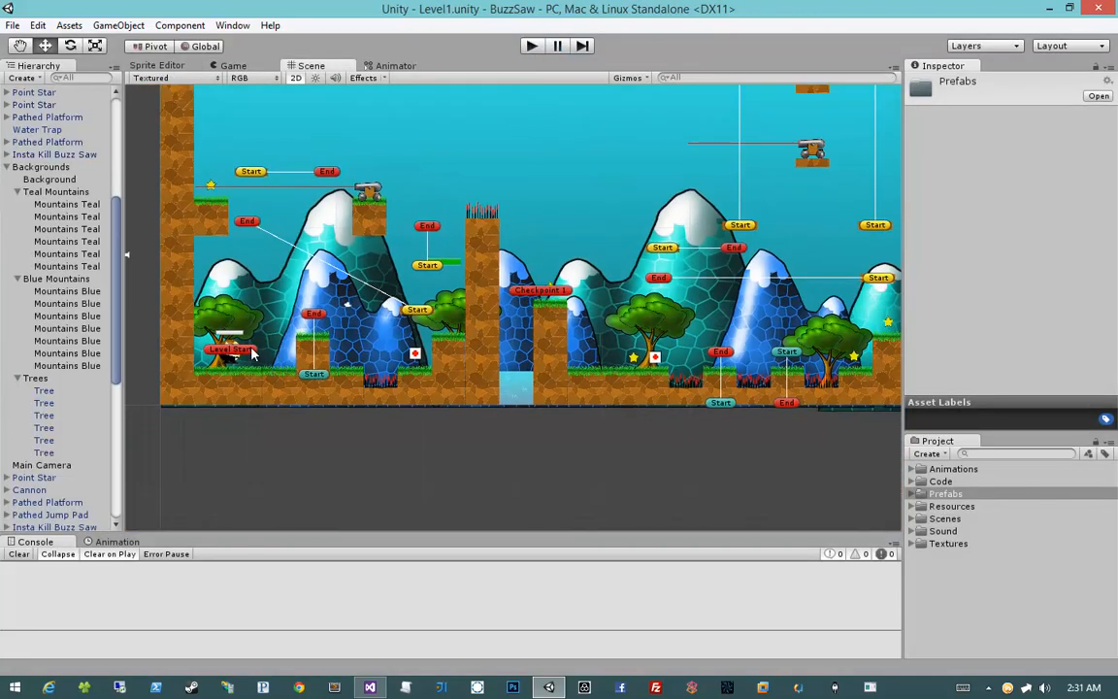
Collapse the Backgrounds group and set the Managers object's Debug Spawn to None
{"action": "left_click", "coordinate": [228, 320]}
{"action": "scroll", "coordinate": [53, 429], "scroll_direction": "up", "scroll_amount": 5}
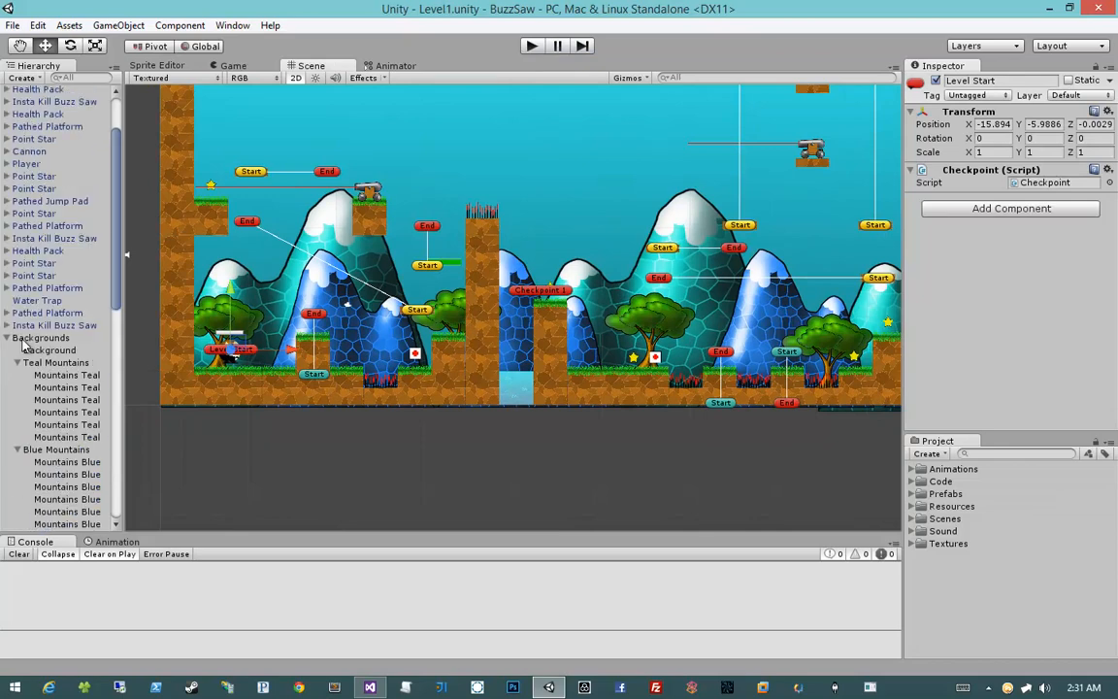
{"action": "left_click", "coordinate": [7, 337]}
{"action": "left_click", "coordinate": [30, 462]}
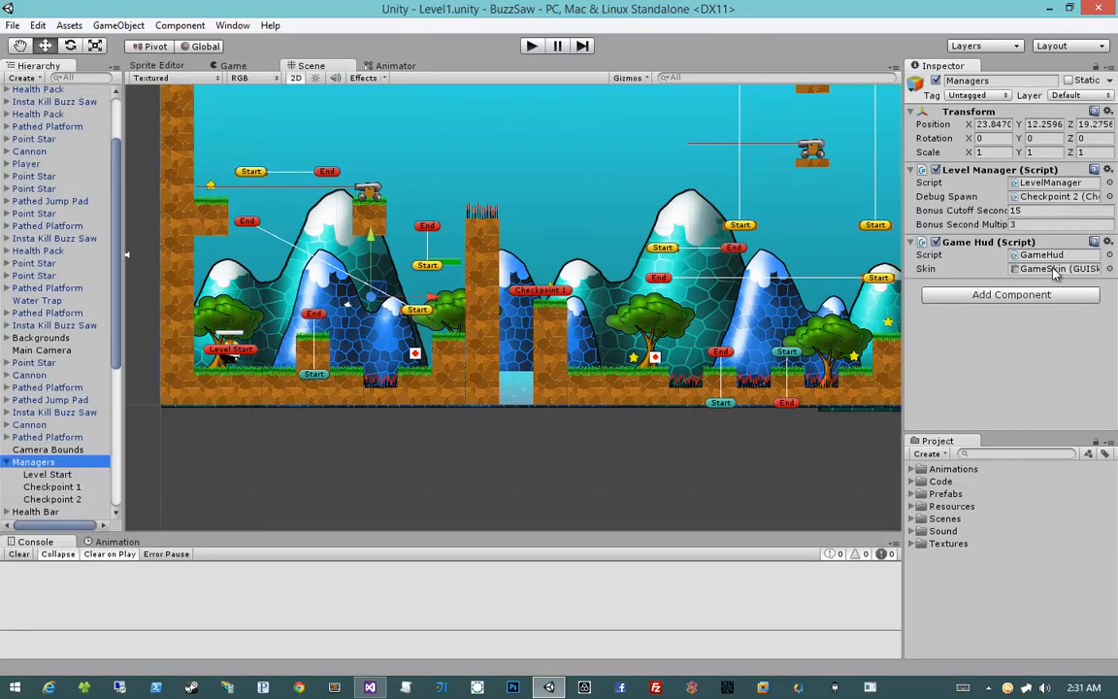
{"action": "left_click", "coordinate": [1064, 197]}
{"action": "left_click", "coordinate": [1110, 197]}
{"action": "double_click", "coordinate": [723, 185]}
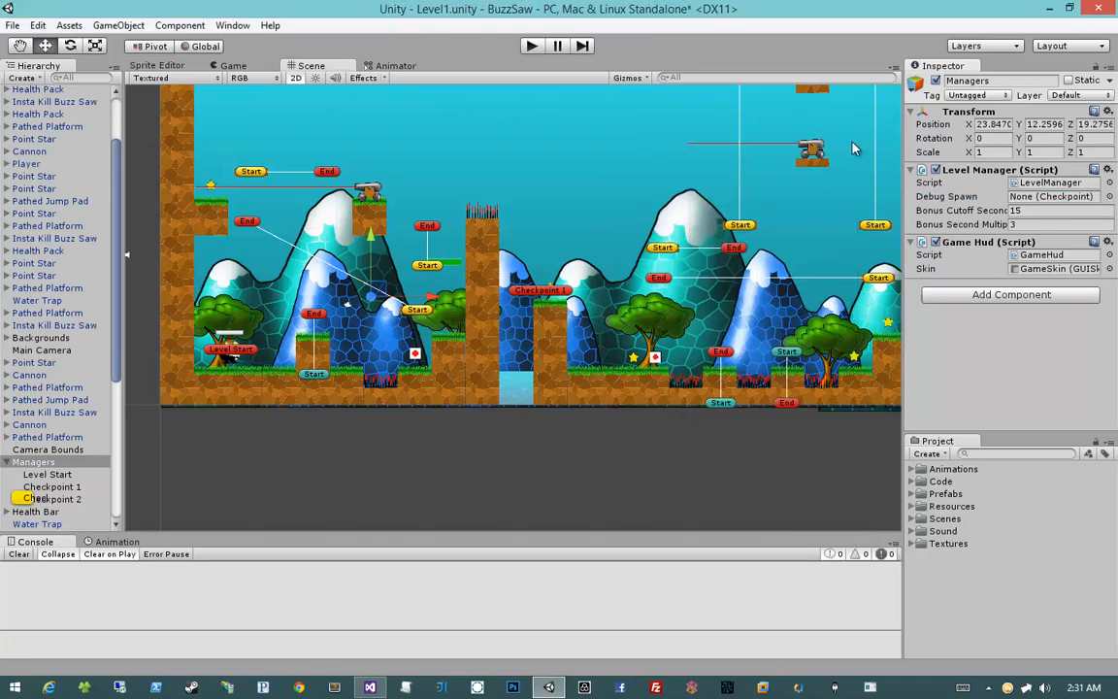
Play-test the opening area from Level Start, collecting the health pack and the star on the upper ledge, and stop the game
{"action": "left_click", "coordinate": [533, 46]}
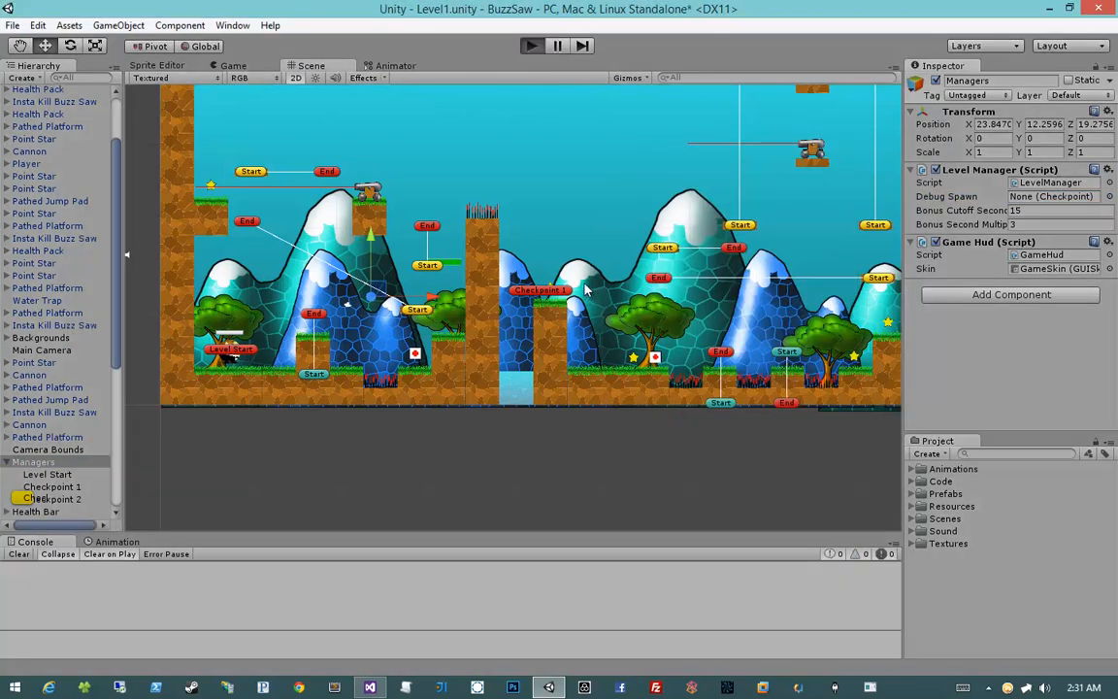
{"action": "key", "text": "d"}
{"action": "key", "text": "space"}
{"action": "key", "text": "a"}
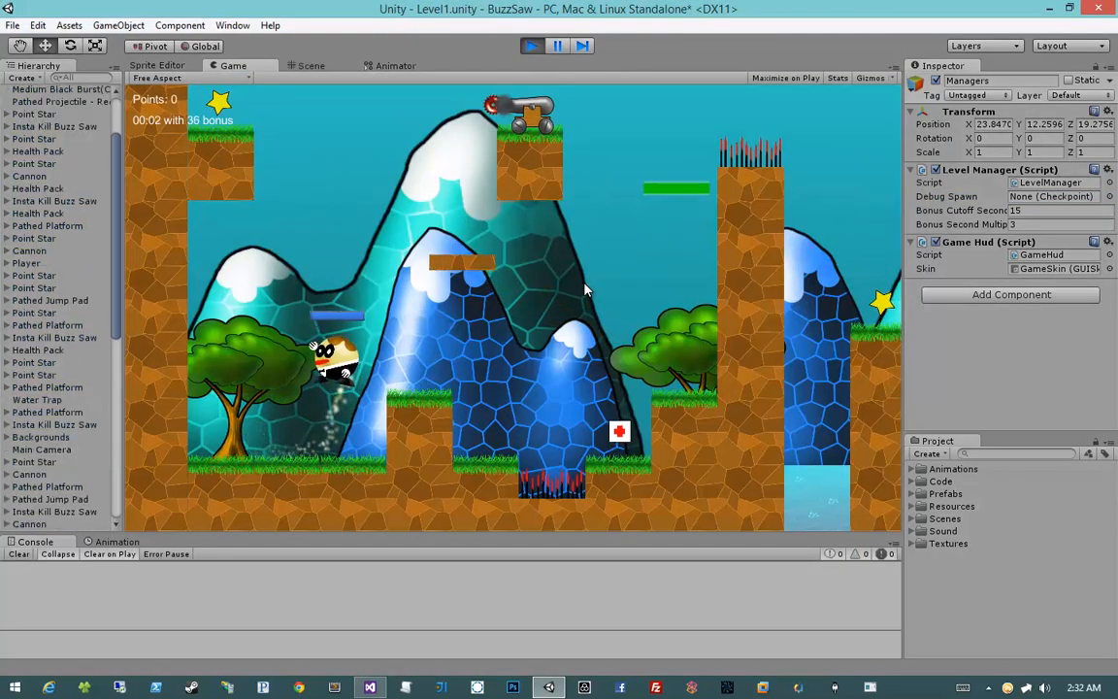
{"action": "key", "text": "d"}
{"action": "key", "text": "space"}
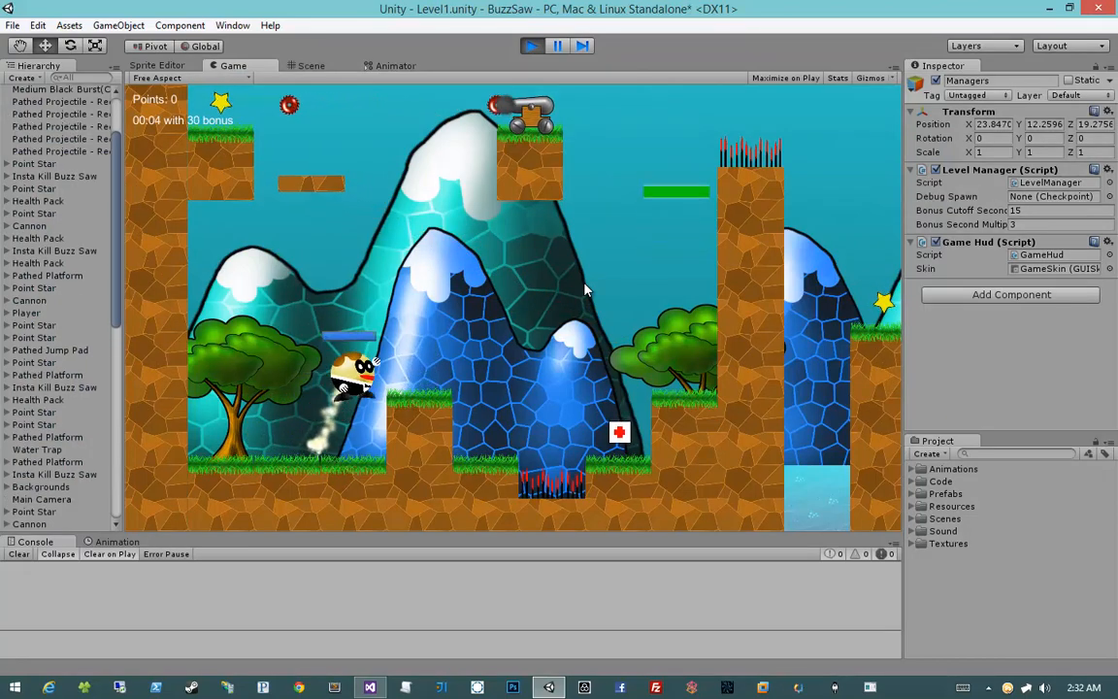
{"action": "key", "text": "space"}
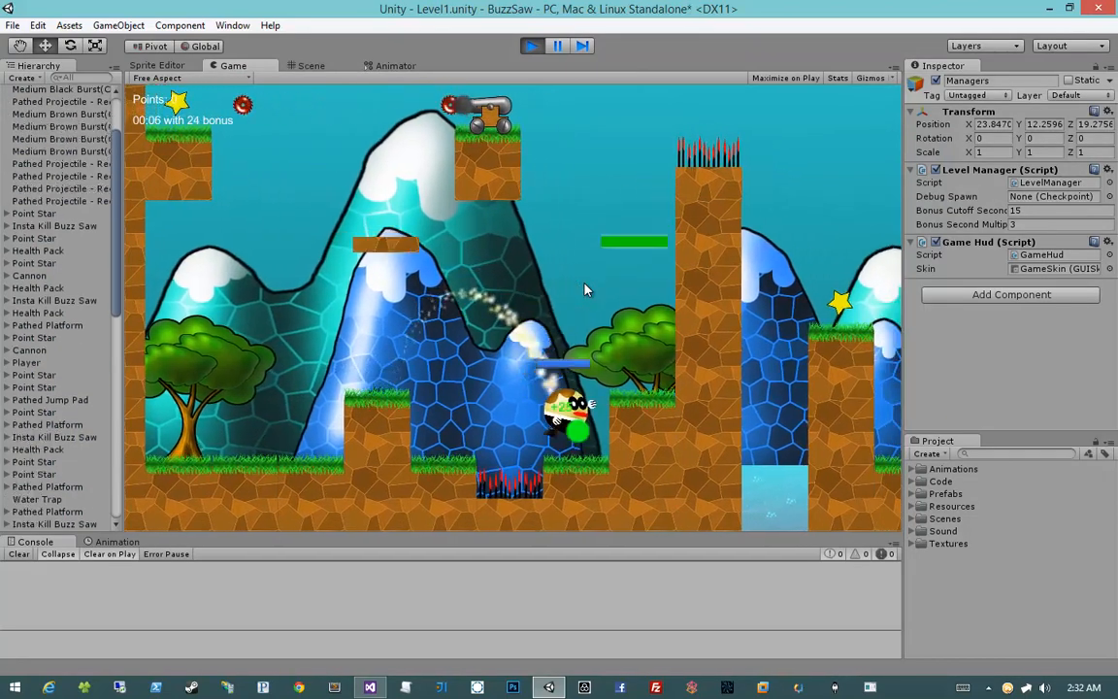
{"action": "key", "text": "a"}
{"action": "key", "text": "space"}
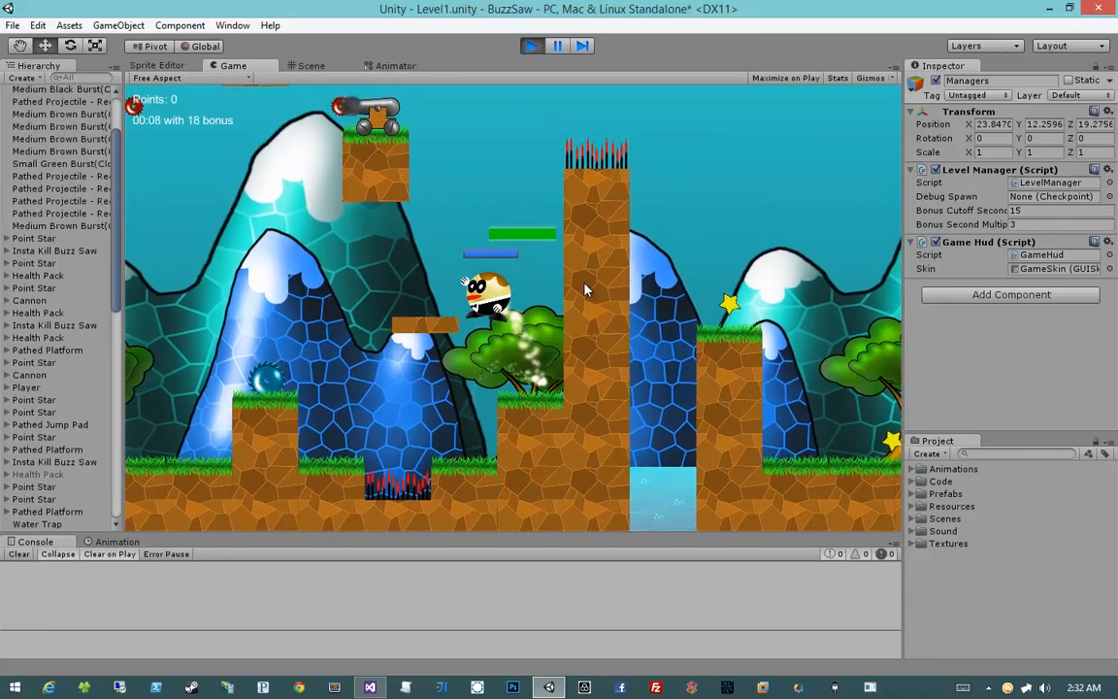
{"action": "key", "text": "a"}
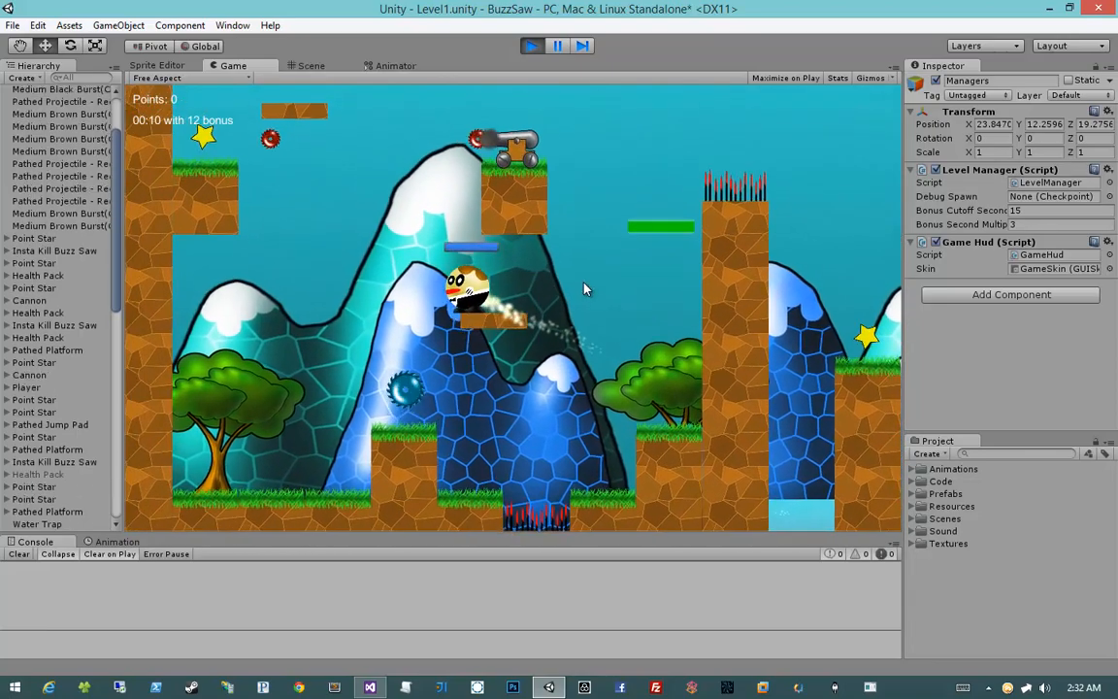
{"action": "key", "text": "d"}
{"action": "key", "text": "a"}
{"action": "key", "text": "space"}
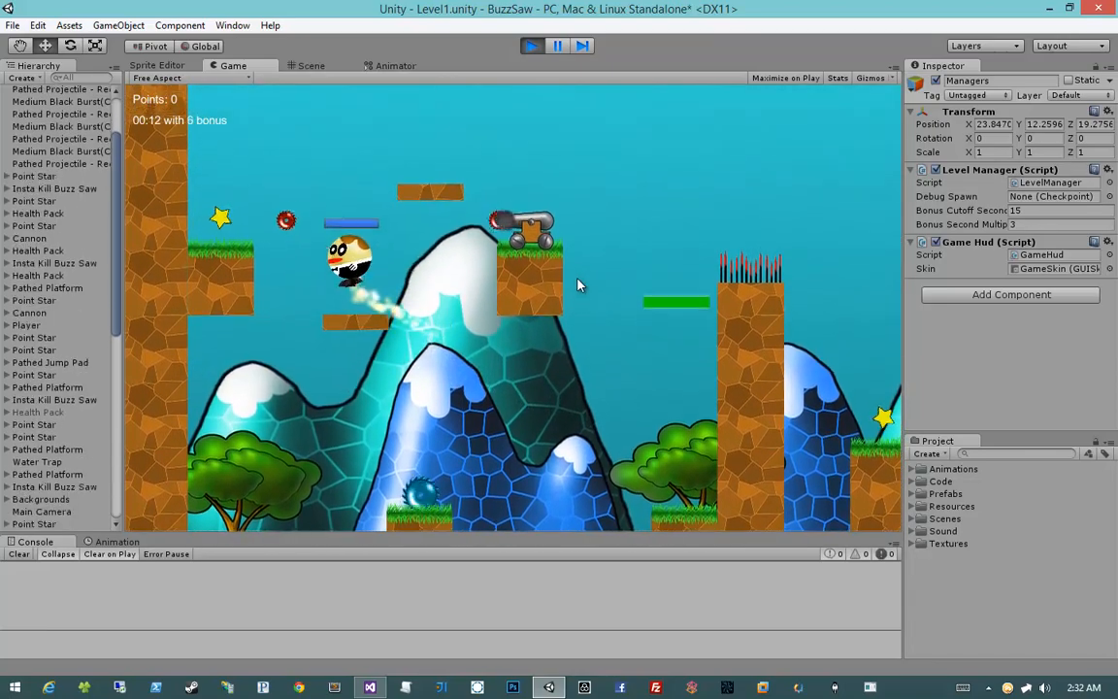
{"action": "key", "text": "a"}
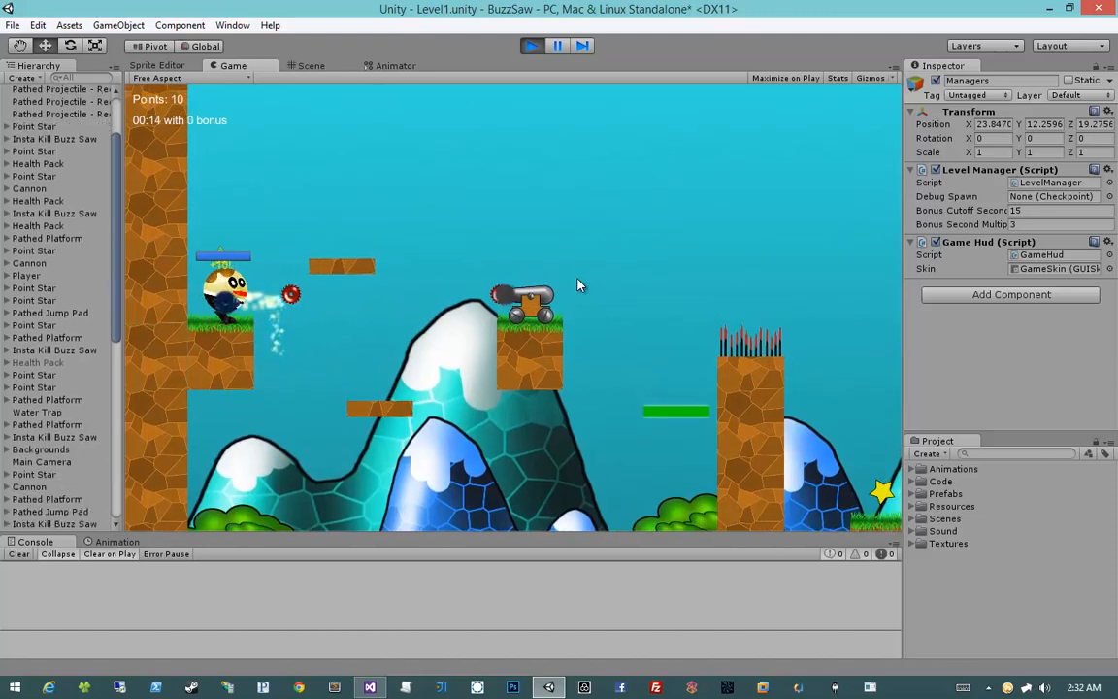
{"action": "key", "text": "space"}
{"action": "key", "text": "d"}
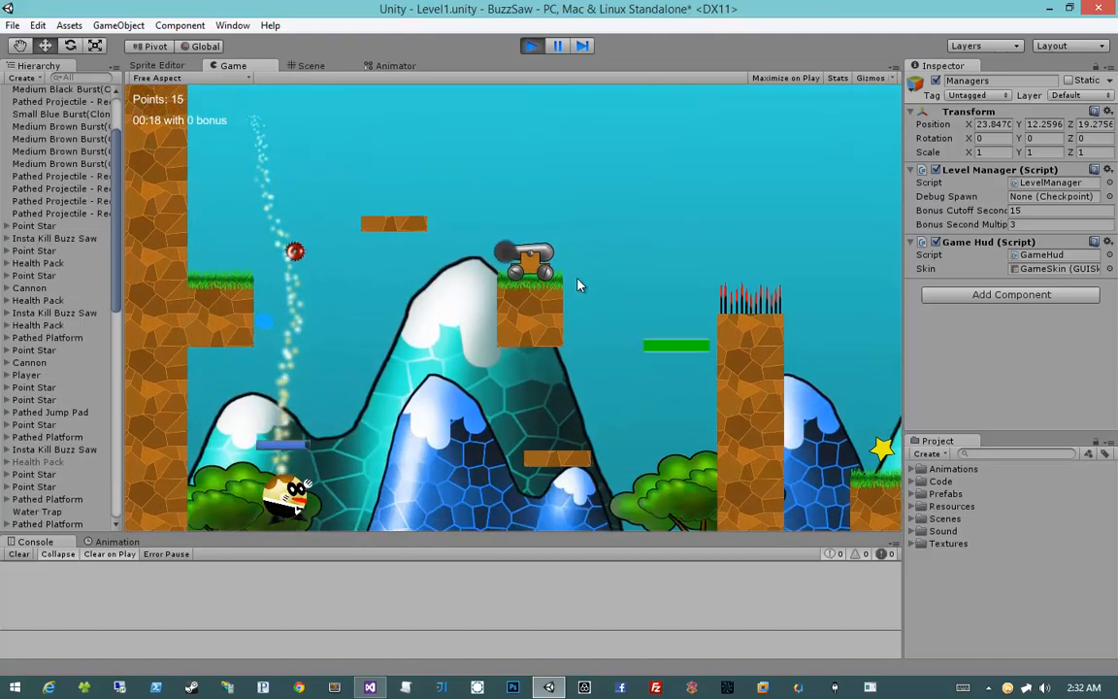
{"action": "key", "text": "space"}
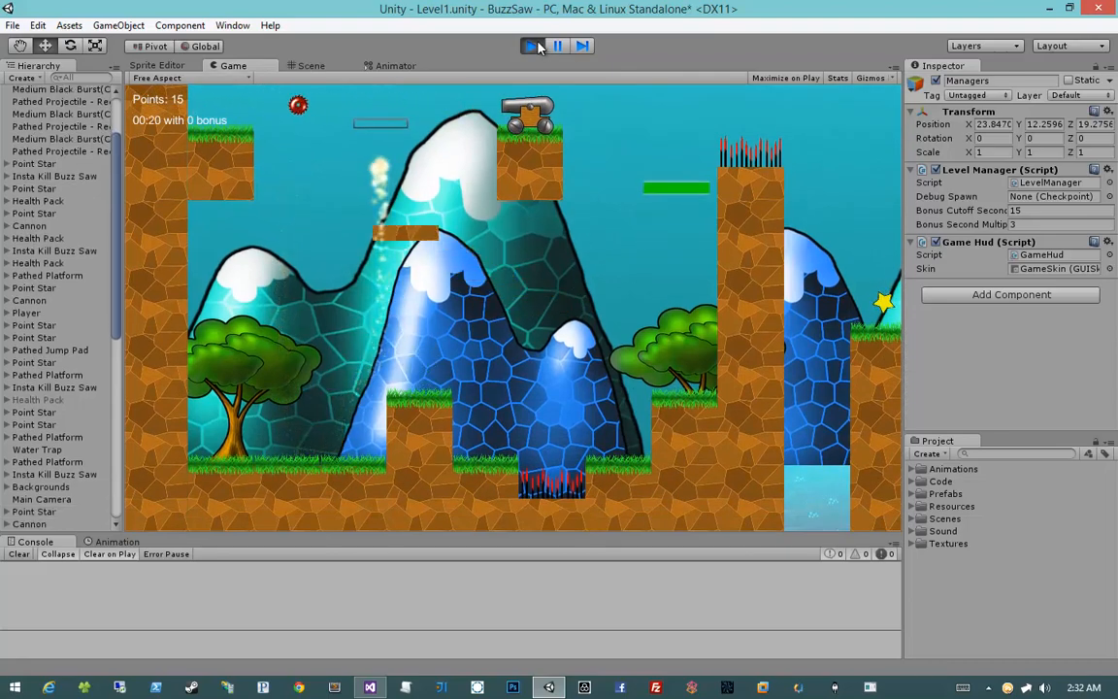
{"action": "left_click", "coordinate": [532, 45]}
{"action": "scroll", "coordinate": [503, 398], "scroll_direction": "down", "scroll_amount": 3}
{"action": "middle_click_drag", "start_coordinate": [502, 398], "coordinate": [537, 394]}
{"action": "middle_click_drag", "start_coordinate": [766, 420], "coordinate": [701, 417]}
{"action": "scroll", "coordinate": [701, 417], "scroll_direction": "up", "scroll_amount": 5}
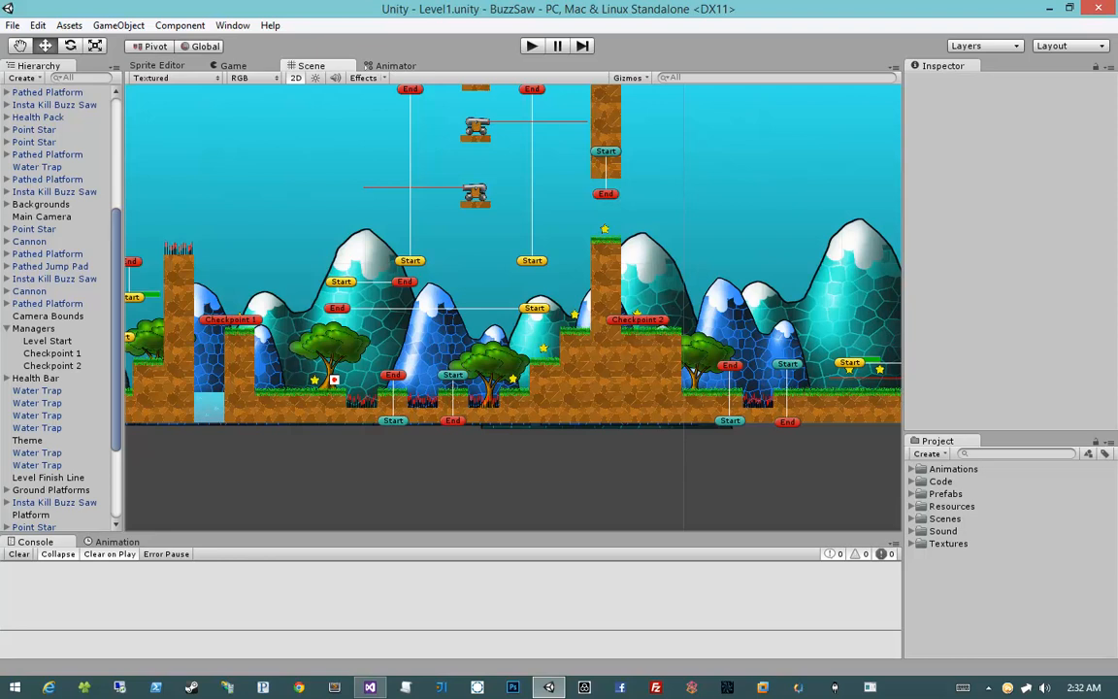
{"action": "scroll", "coordinate": [855, 479], "scroll_direction": "down", "scroll_amount": 6}
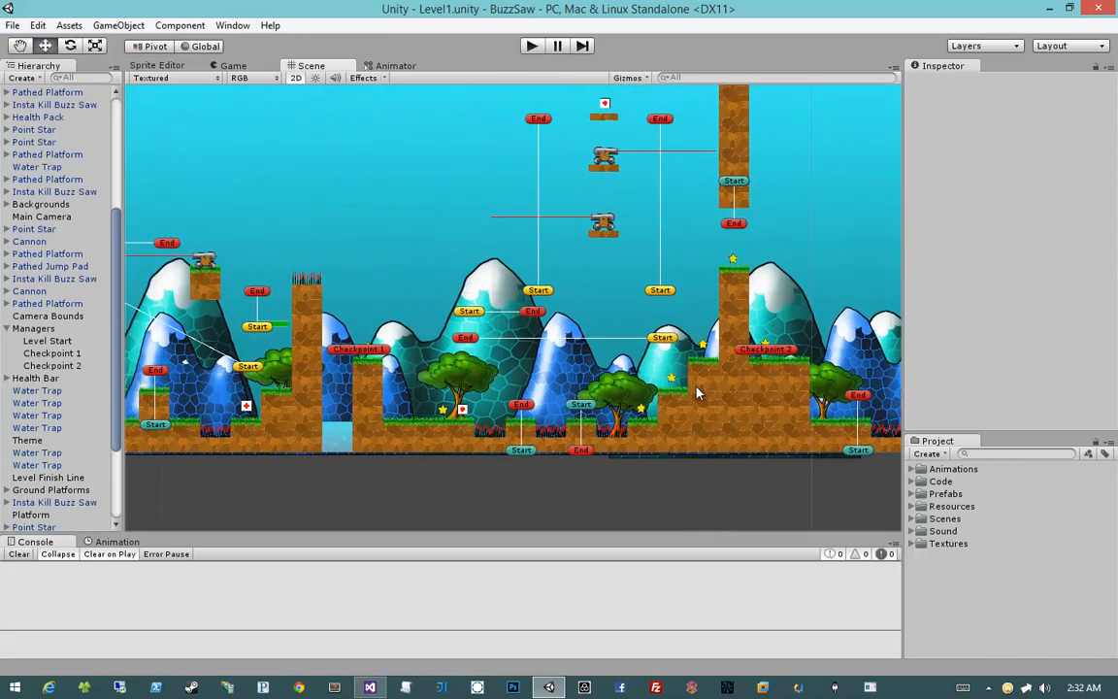
{"action": "left_click_drag", "start_coordinate": [805, 444], "coordinate": [644, 399], "text": "alt"}
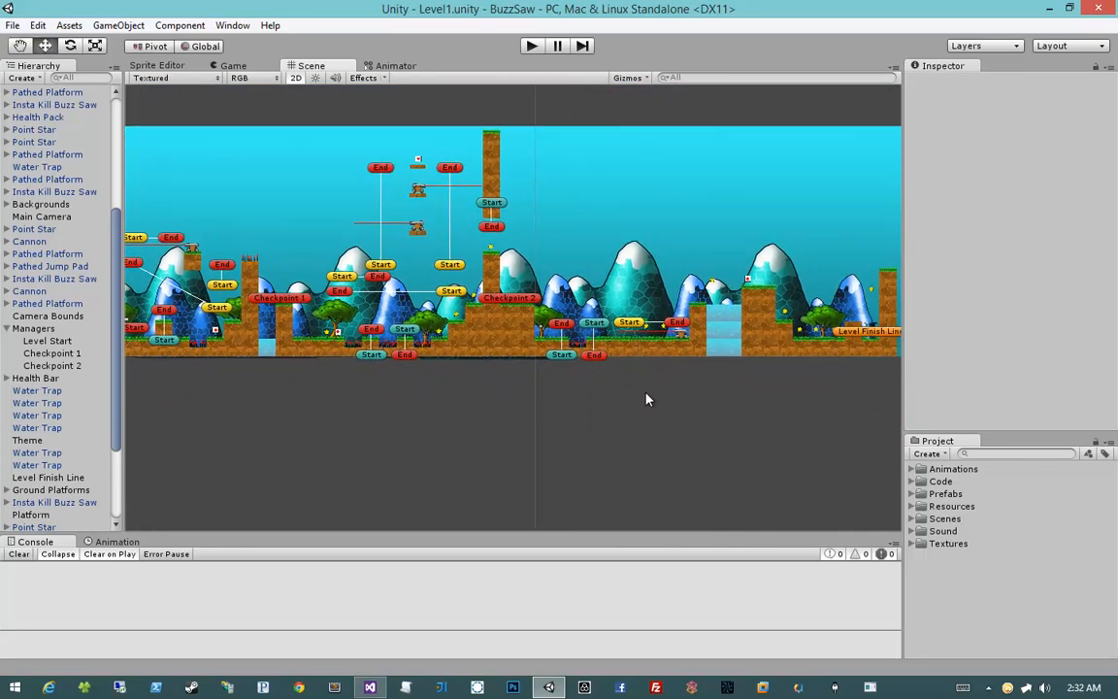